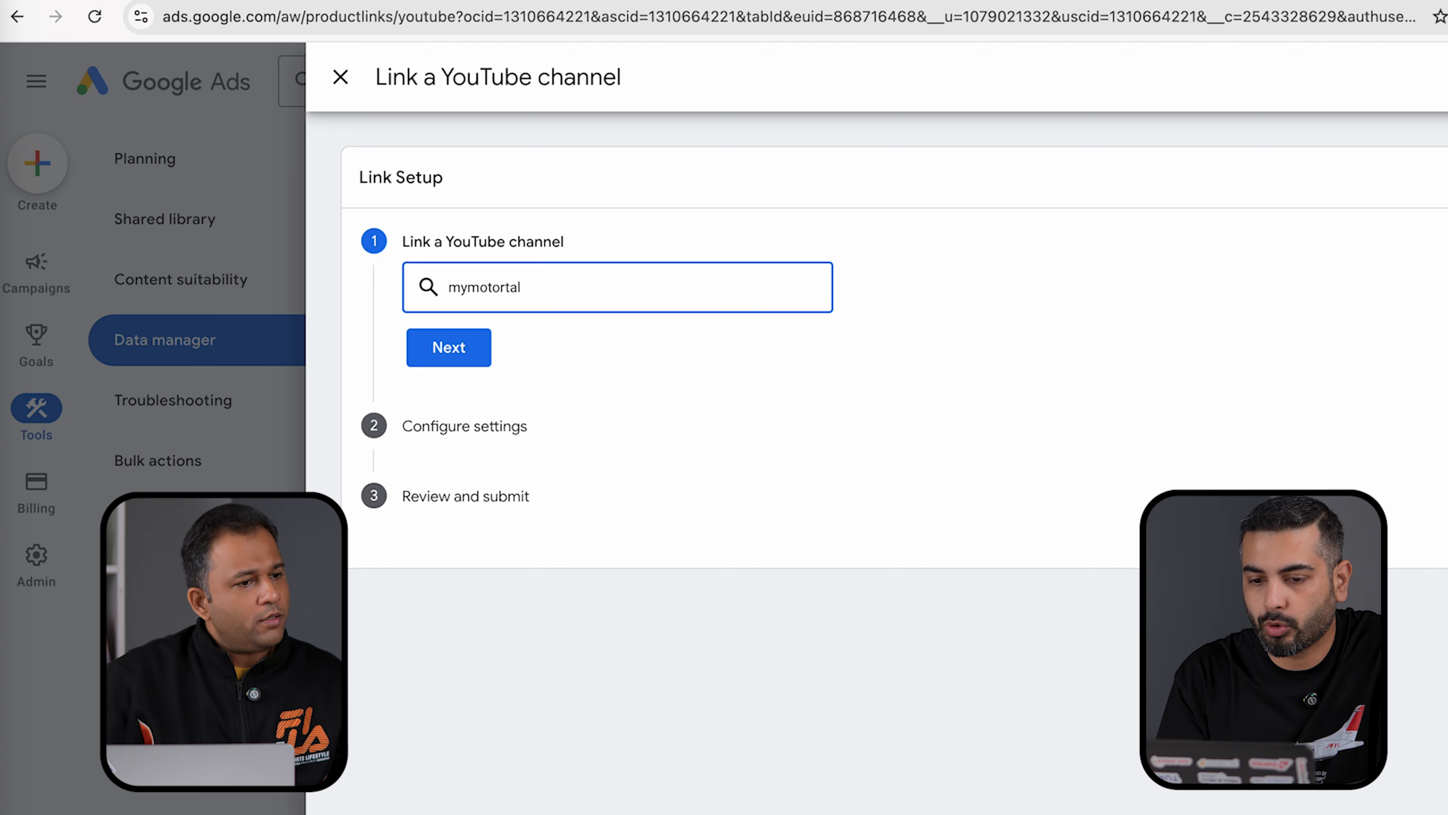
key("BackSpace")
key("BackSpace")
key("BackSpace")
key("BackSpace")
key("BackSpace")
key("BackSpace")
key("BackSpace")
- Search for 'my motor talks' in the Link a YouTube channel box
type("motor")
scroll(617, 529, "down", 5)
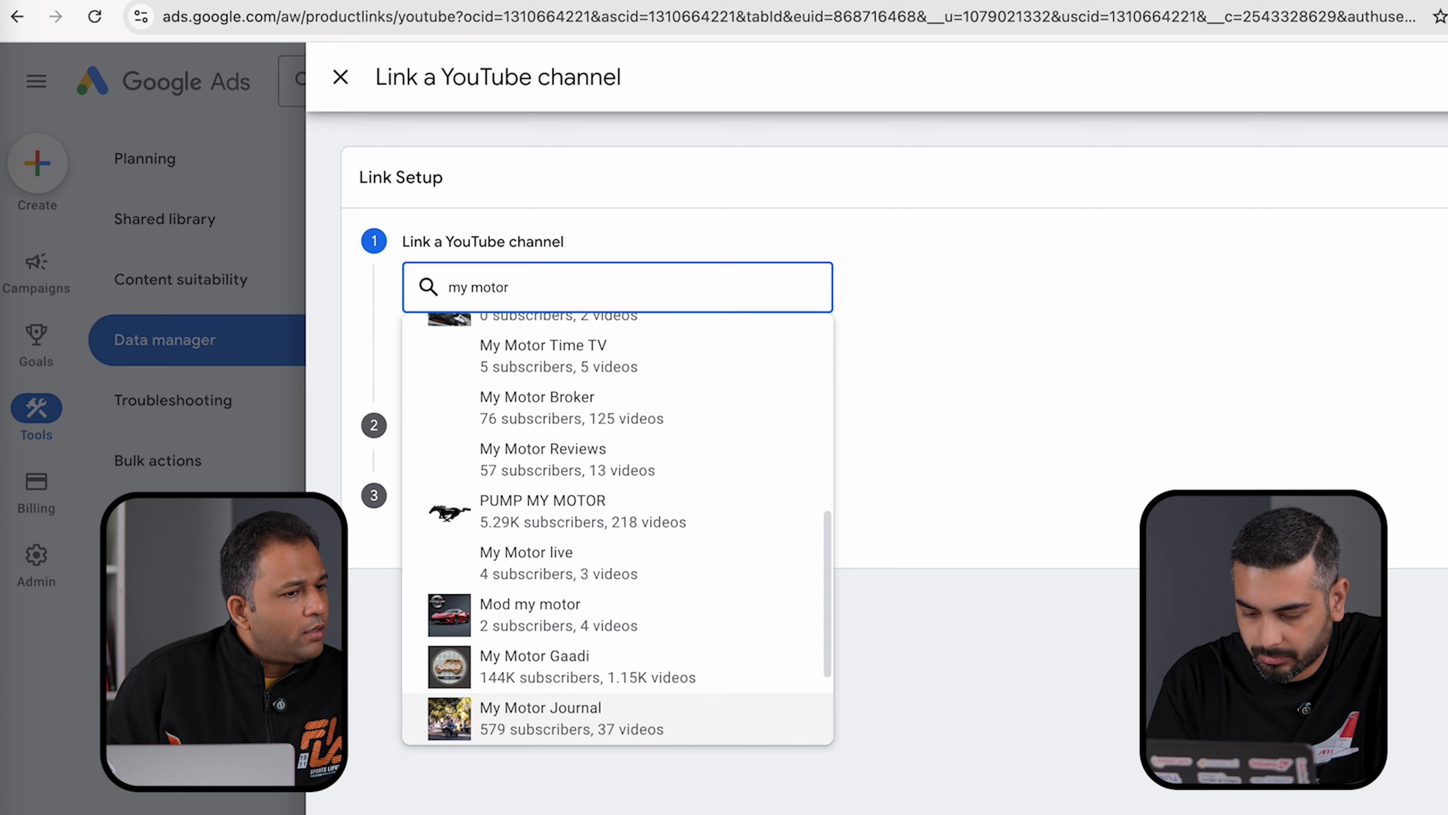
type("talks")
scroll(744, 545, "down", 3)
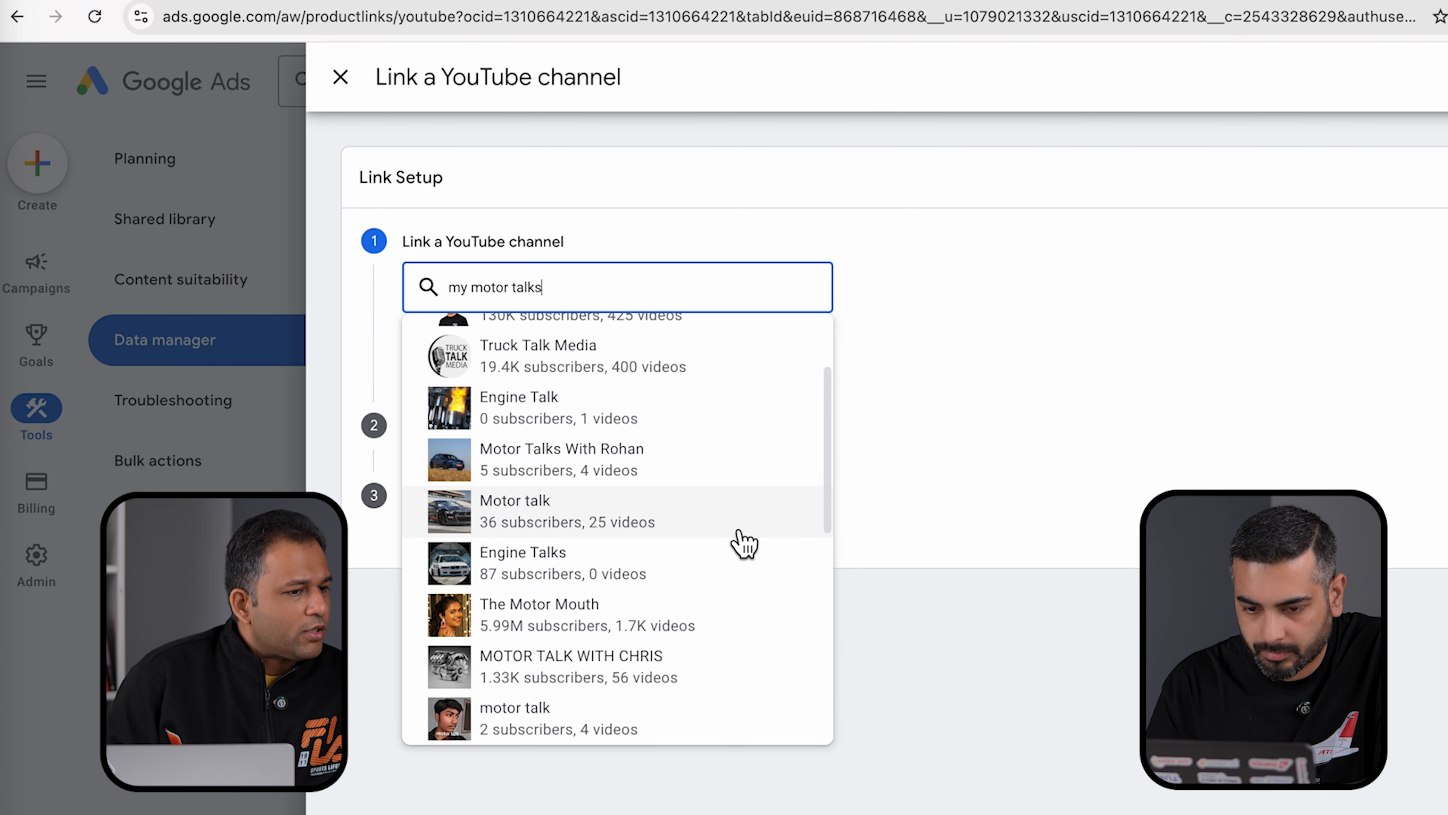
scroll(650, 565, "down", 10)
scroll(649, 562, "down", 2)
scroll(649, 562, "up", 10)
- Check YouTube in a new tab, then choose My Motor Talks and continue to settings
left_click(367, 1)
type("y")
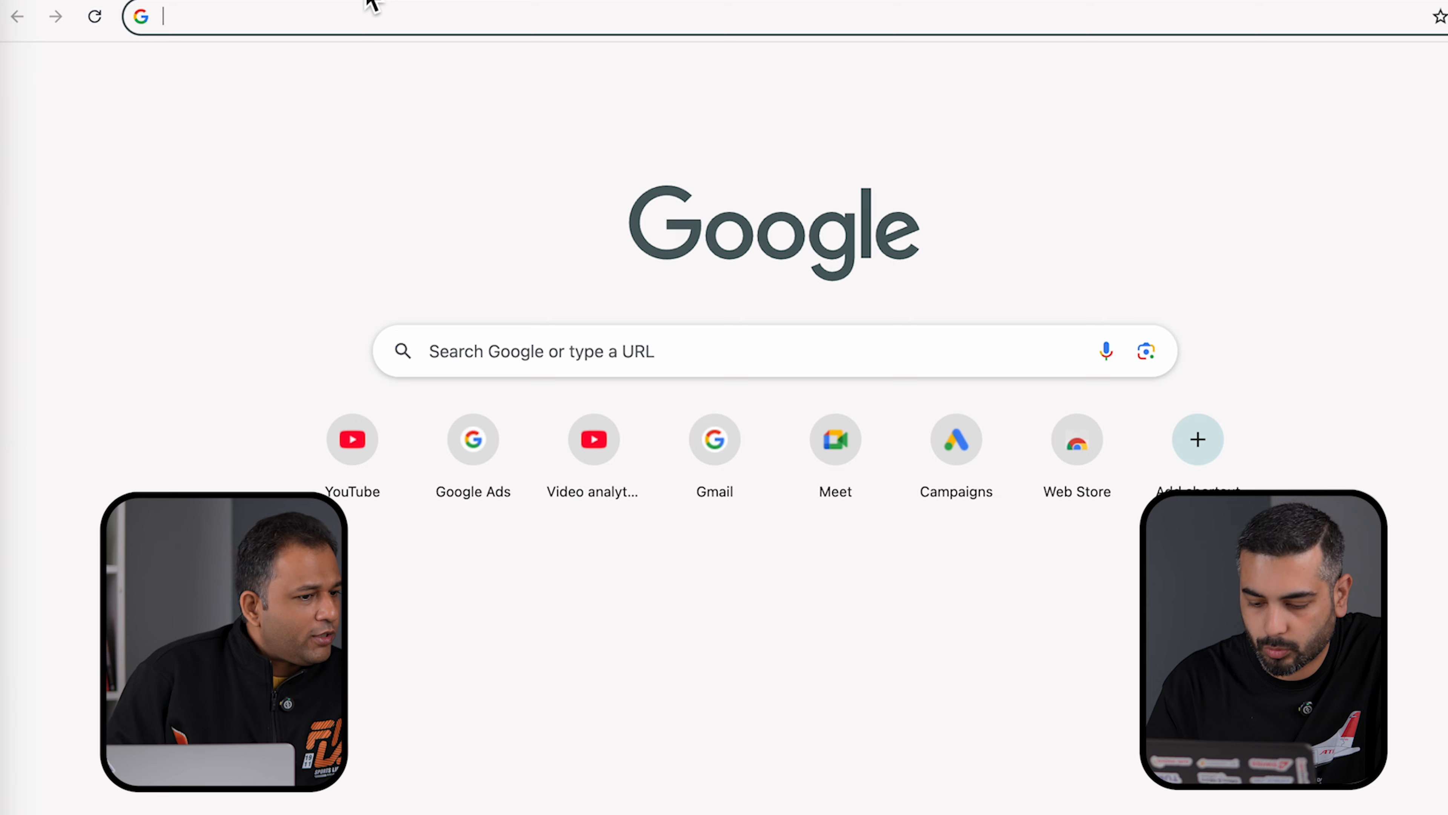
key("Return")
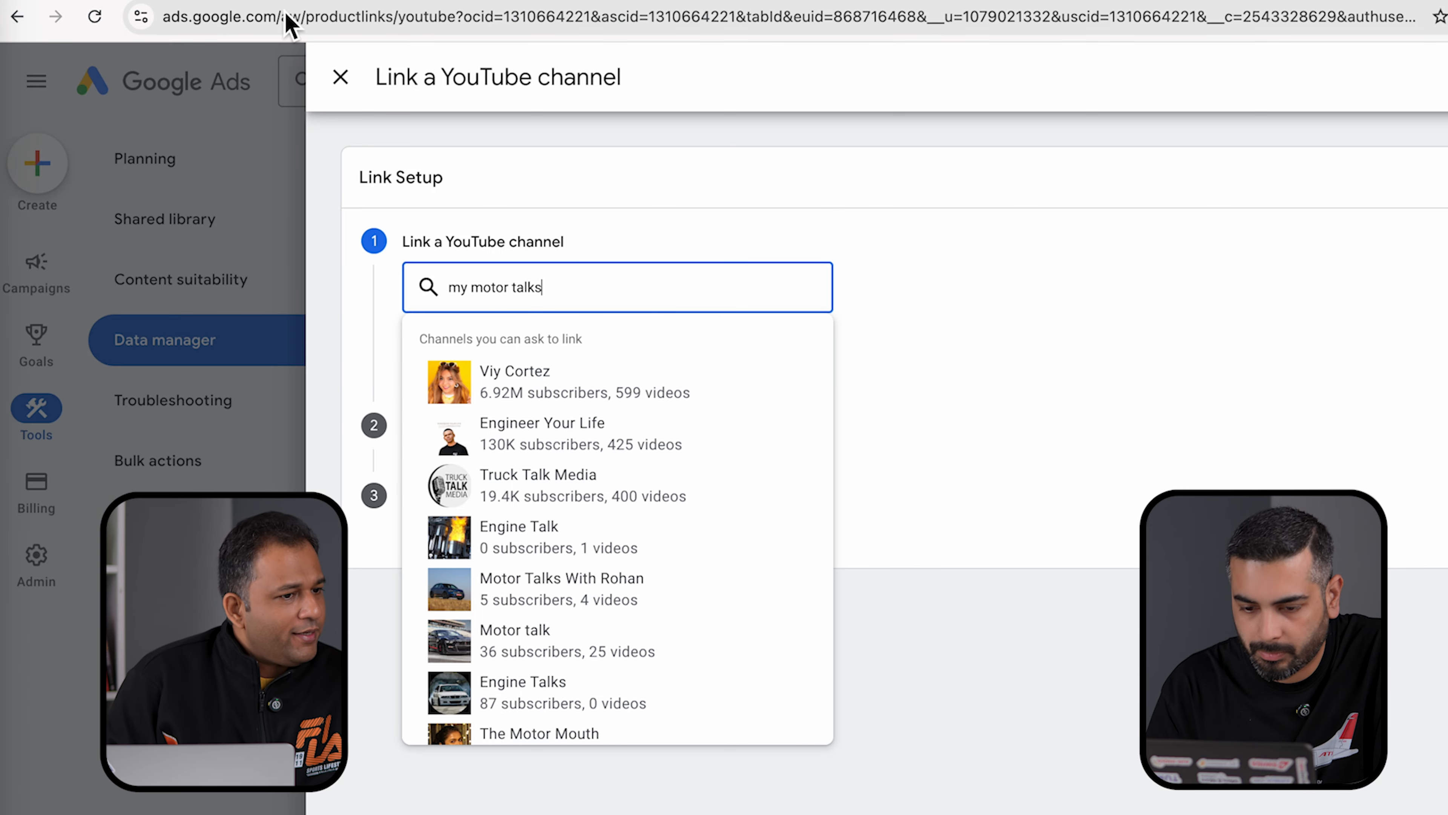
scroll(667, 521, "down", 5)
scroll(669, 522, "down", 3)
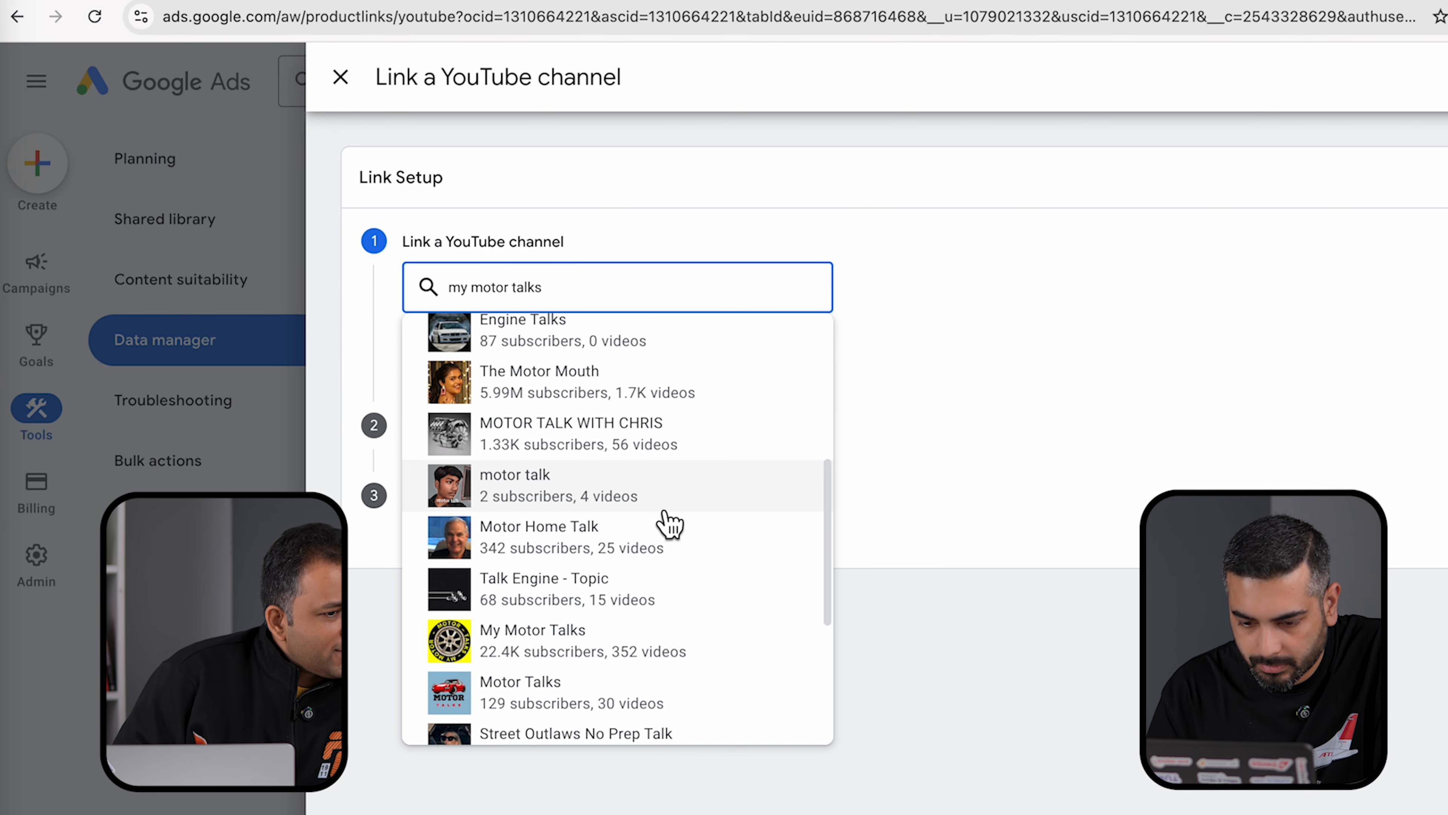
left_click(565, 635)
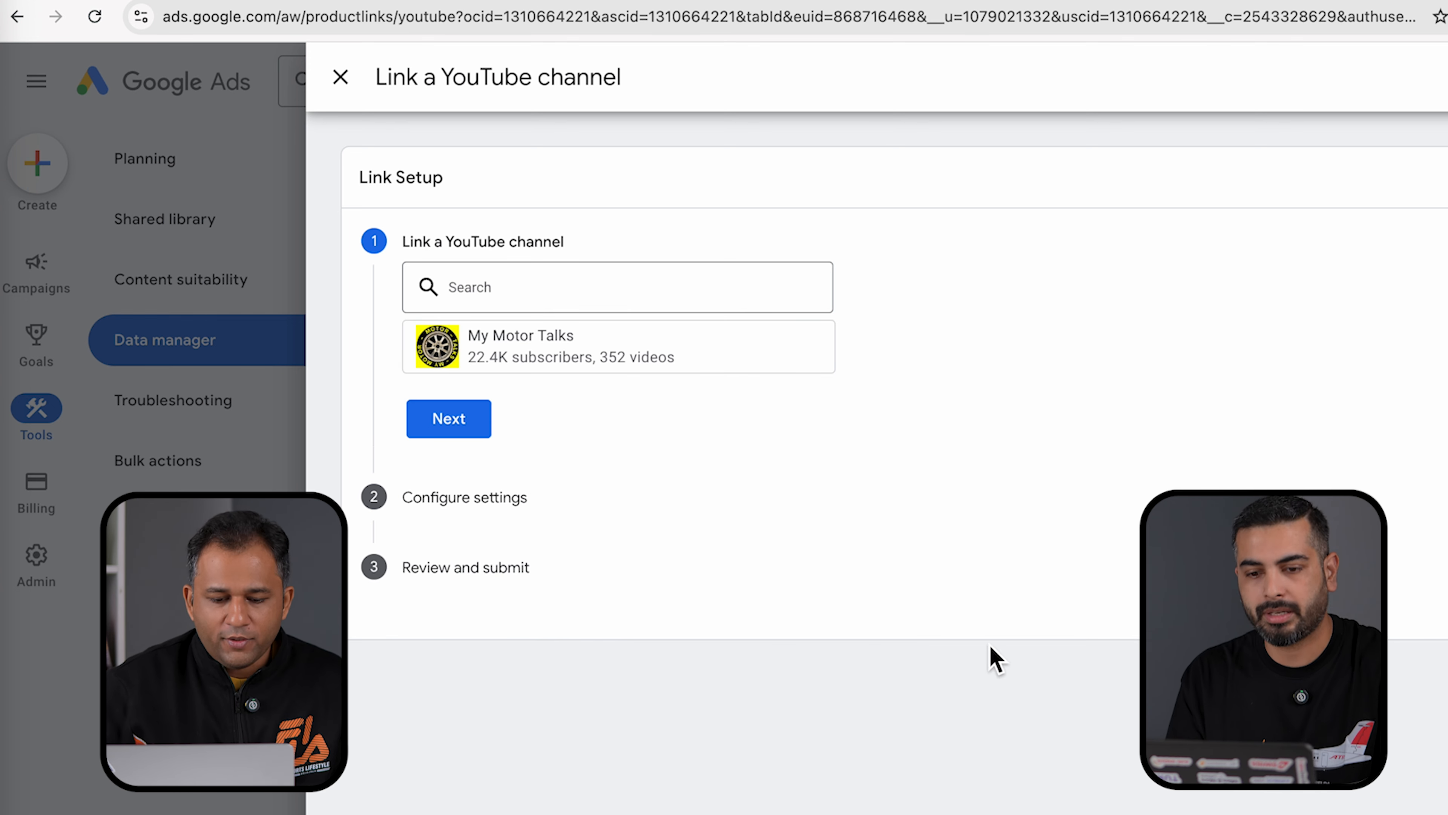
left_click(448, 422)
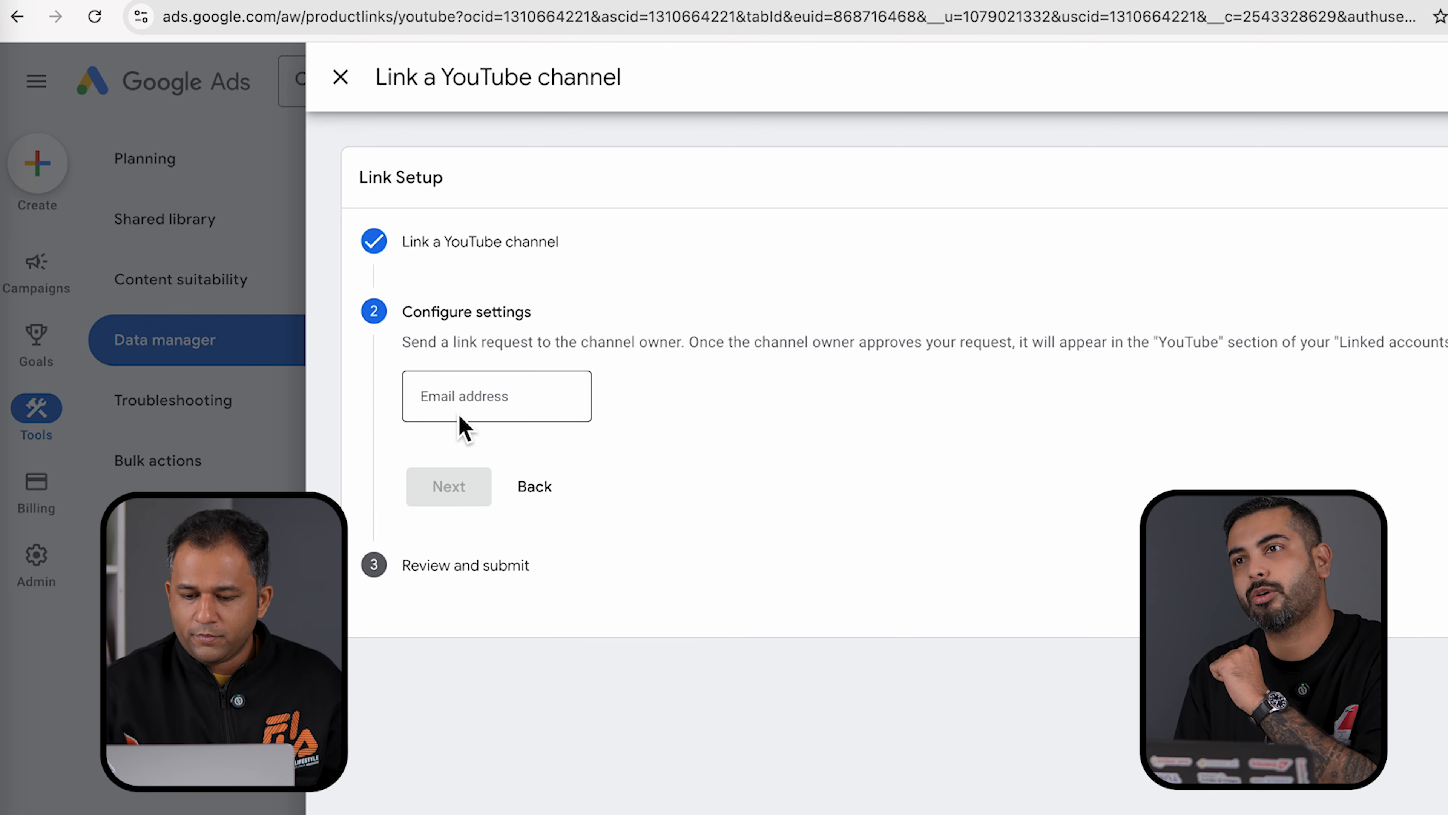
- Enter the channel owner's e-mail address and continue to Review and submit
left_click(476, 402)
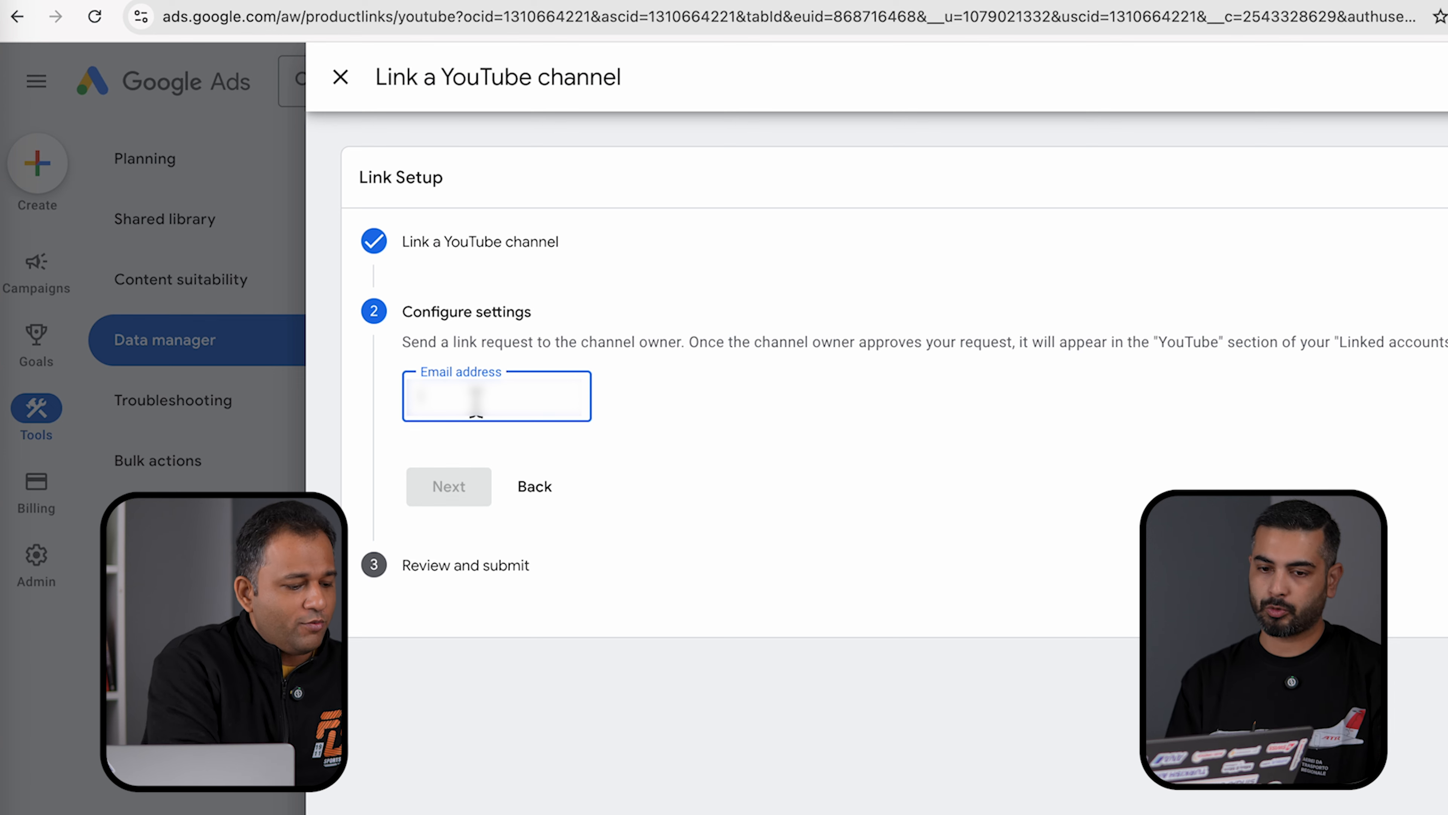
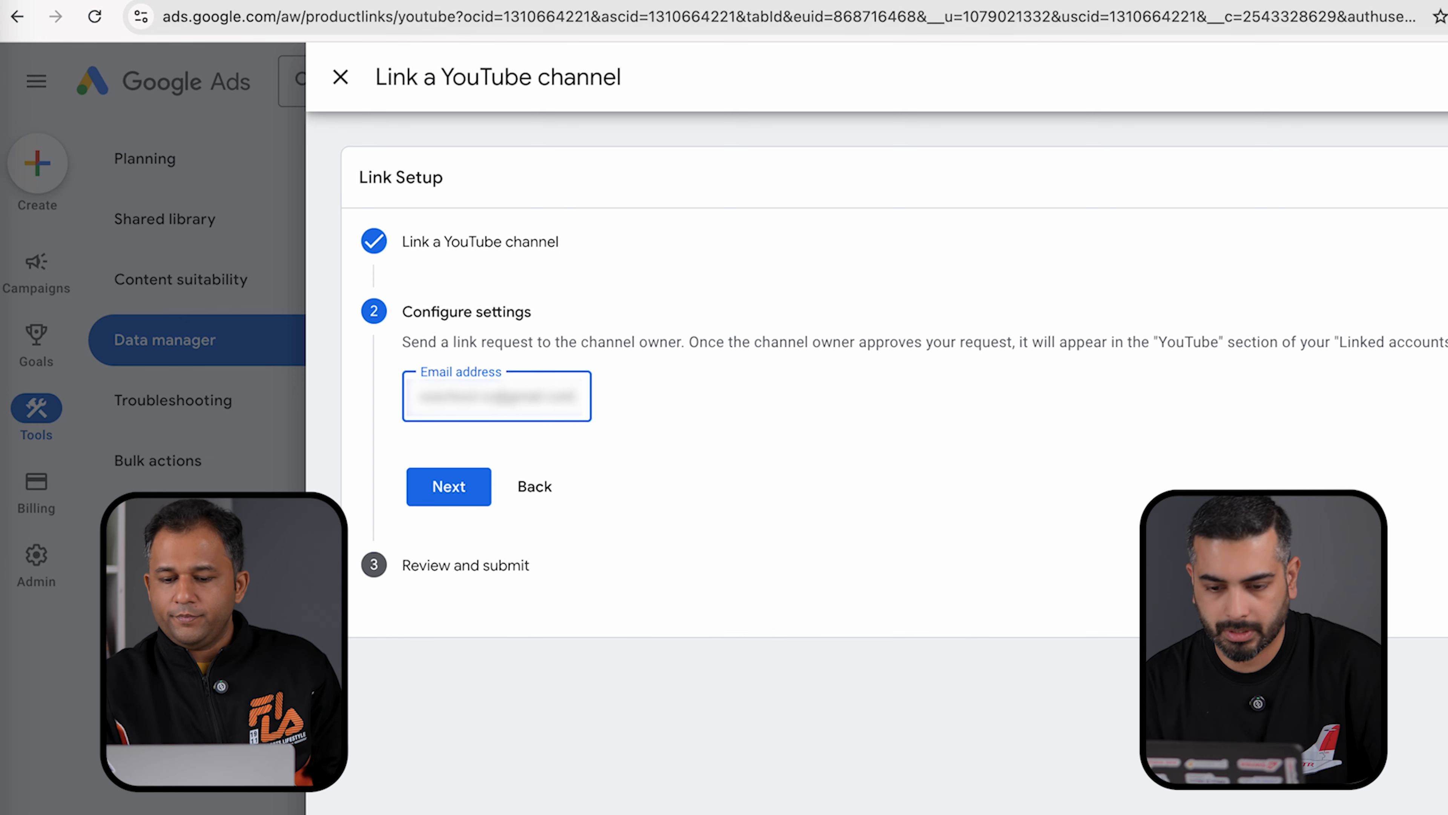
left_click(471, 500)
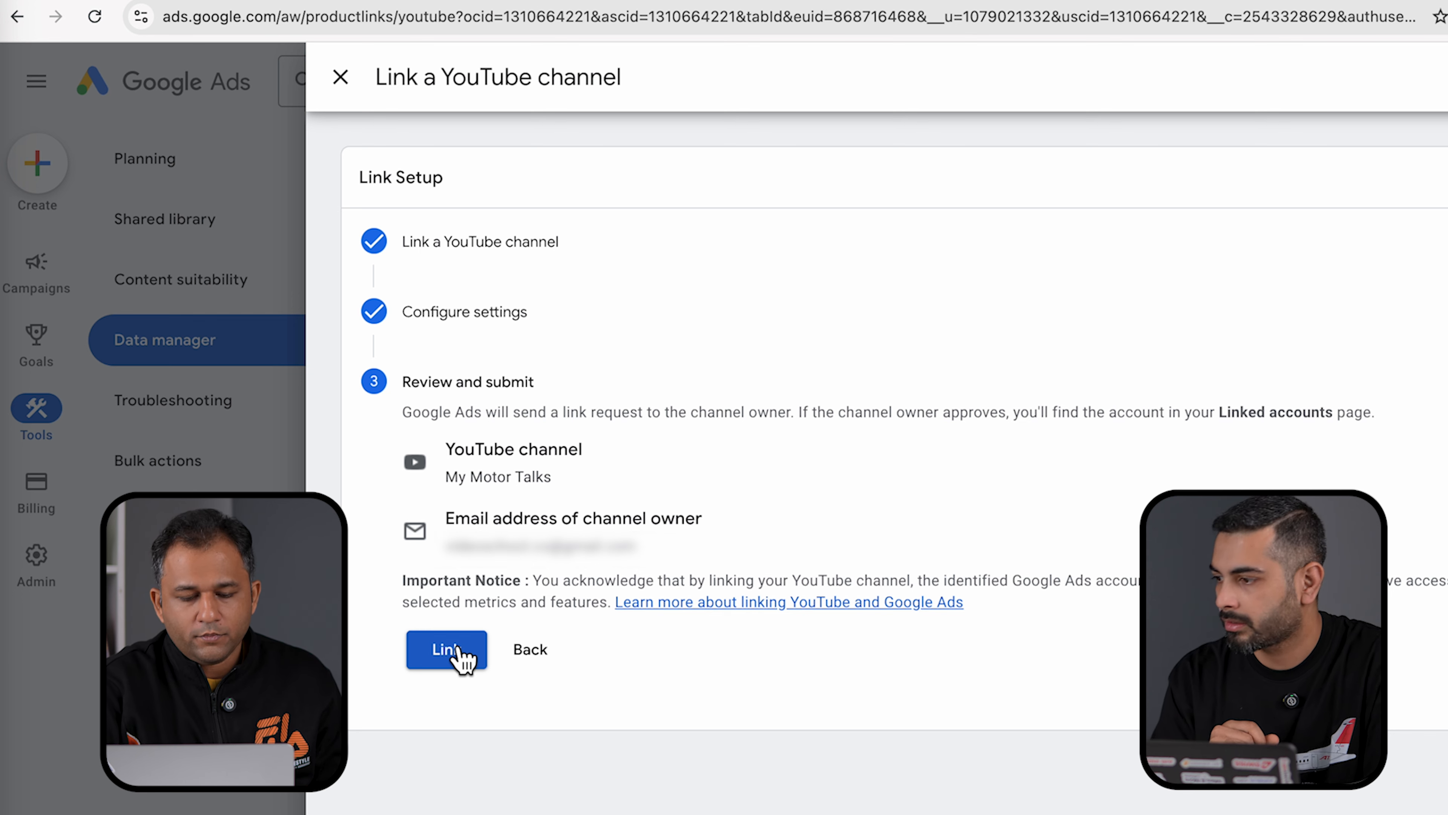
- Confirm the Review and submit step with Link to request the My Motor Talks connection
left_click(456, 655)
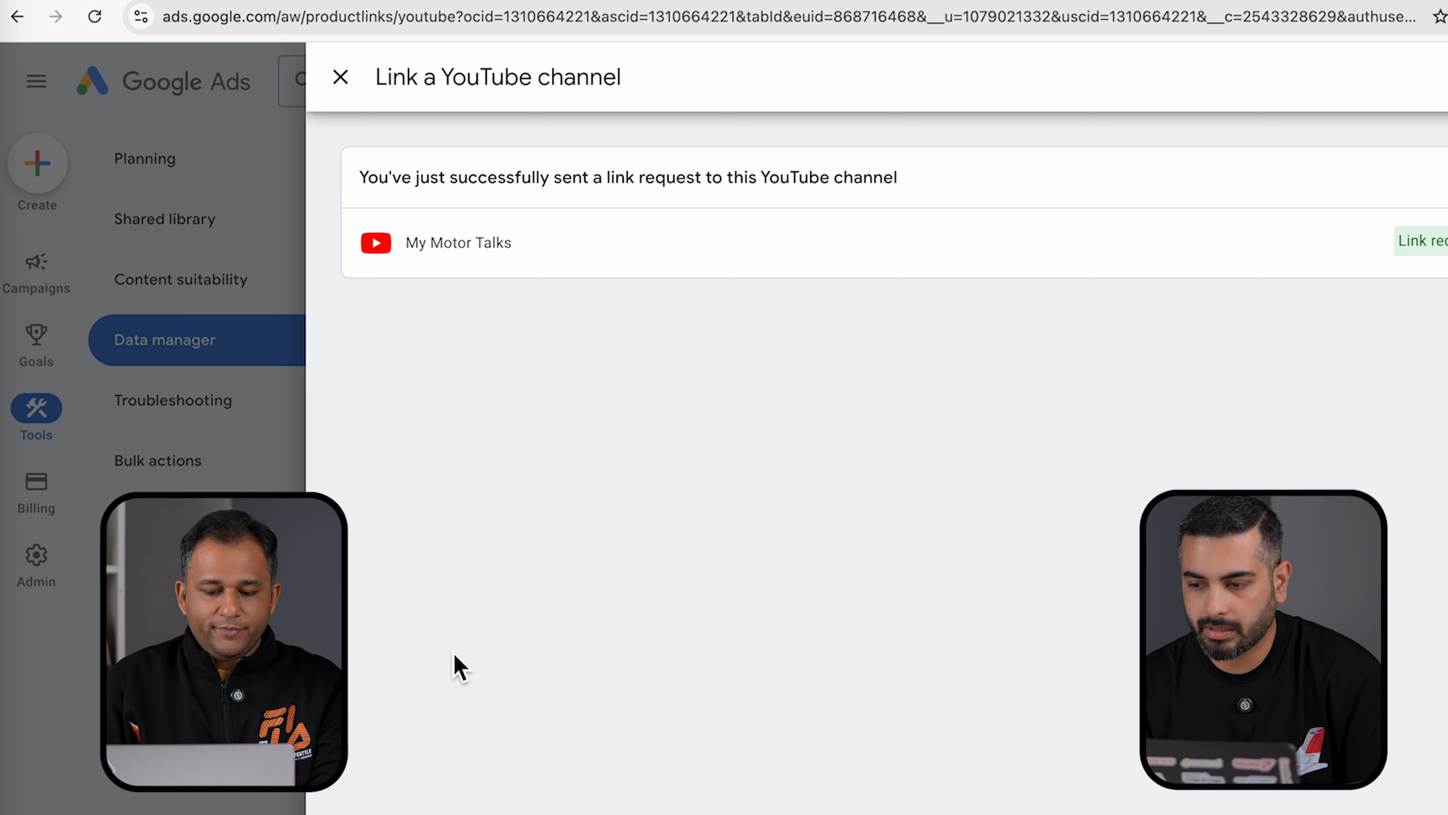
- Close the Link a YouTube channel panel, returning to the list showing My Motor Talks as Linked
left_click(341, 77)
left_click(509, 316)
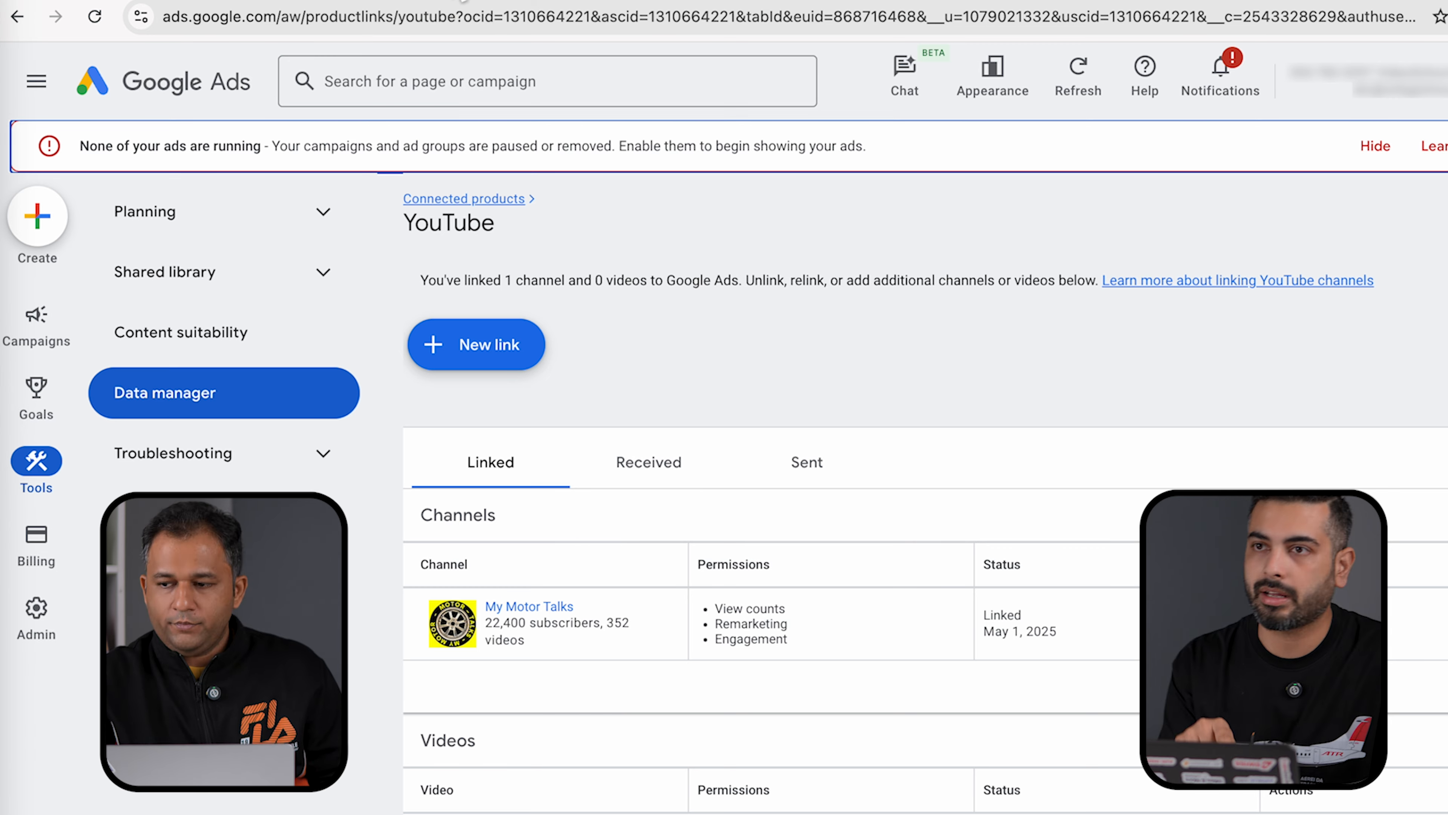
- Switch YouTube to the Paisa Aur Nivesh channel account and open its YouTube Studio dashboard
left_click(433, 2)
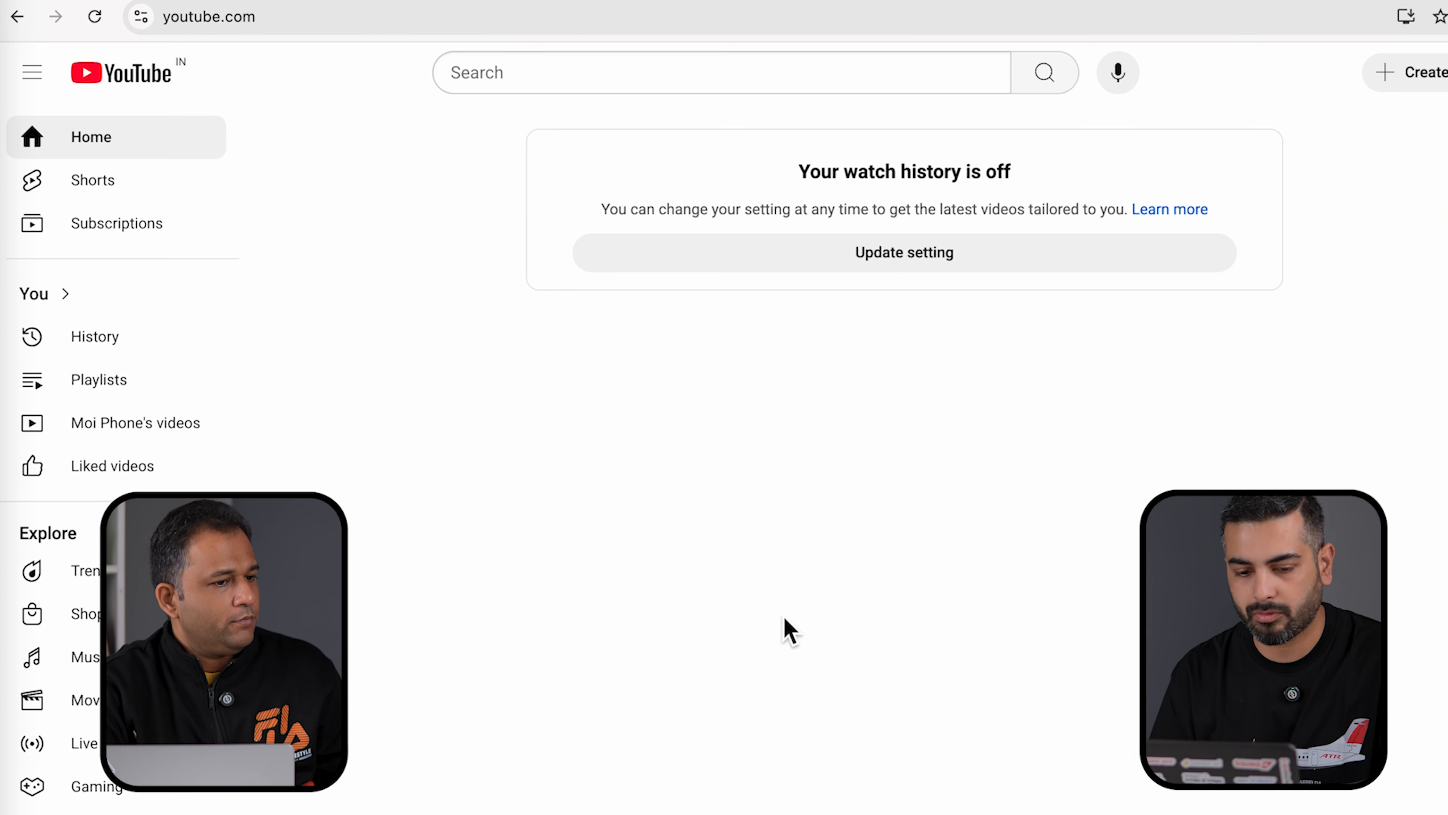
left_click(1447, 73)
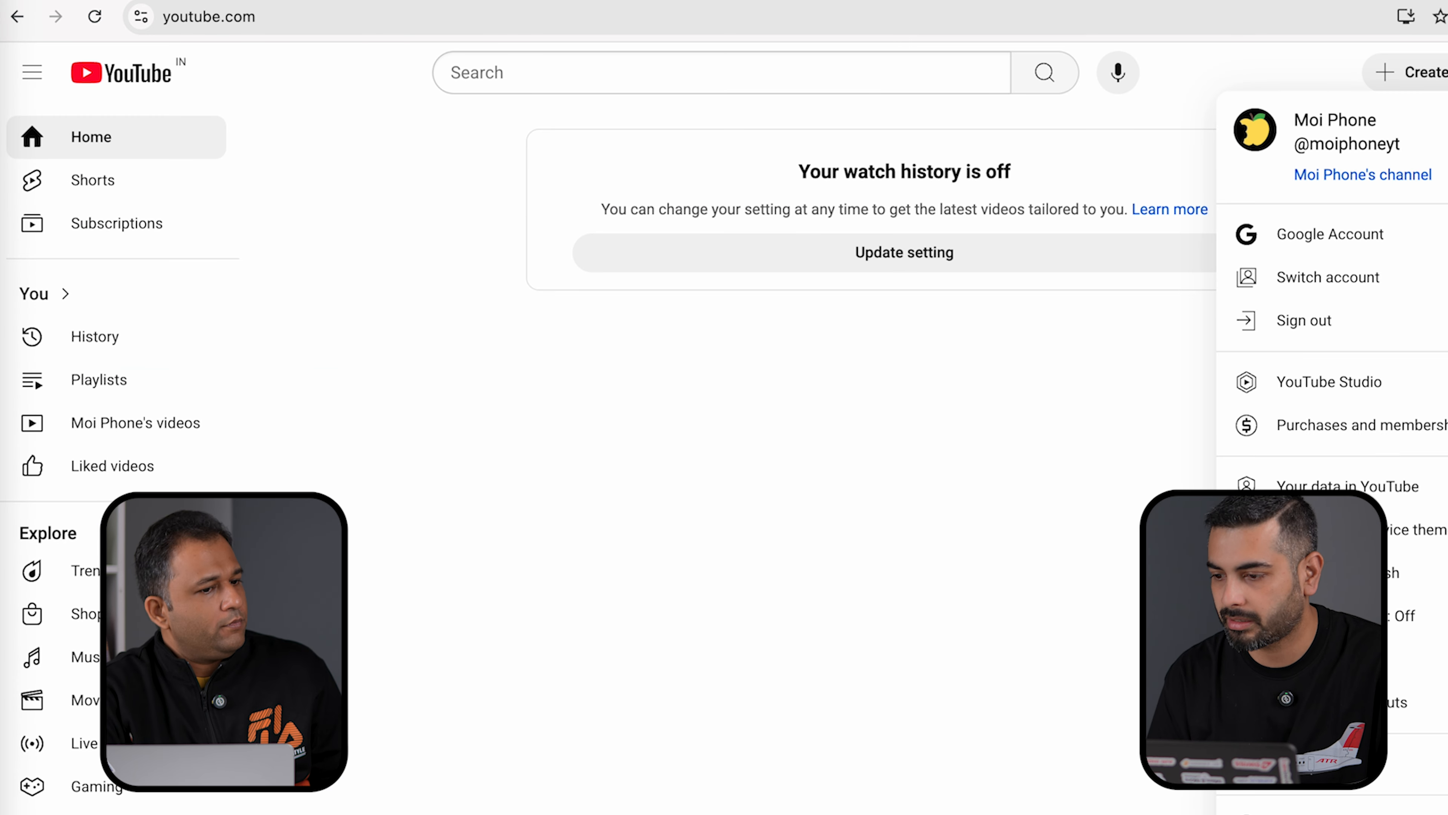
left_click(1348, 295)
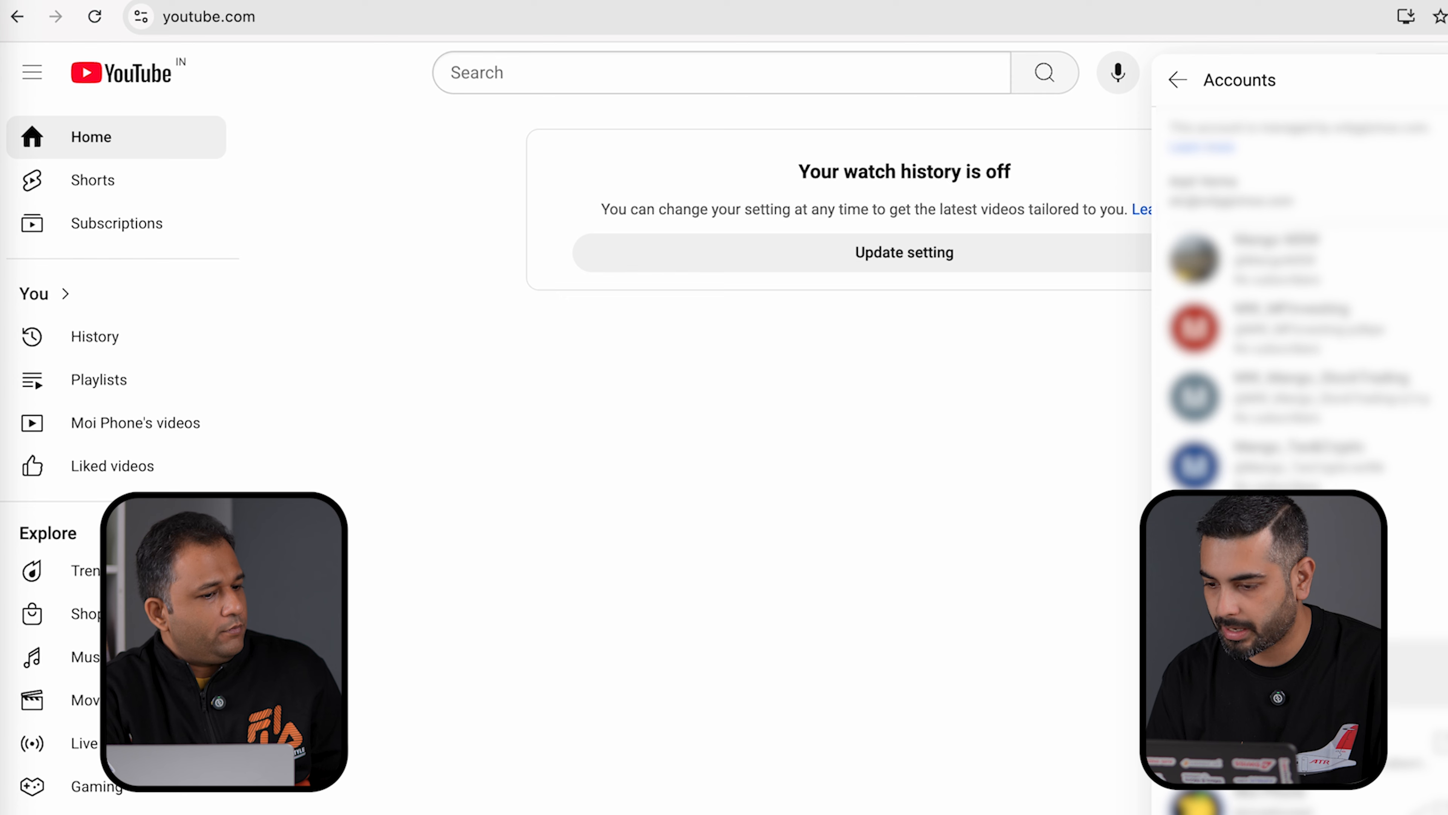
left_click(1425, 744)
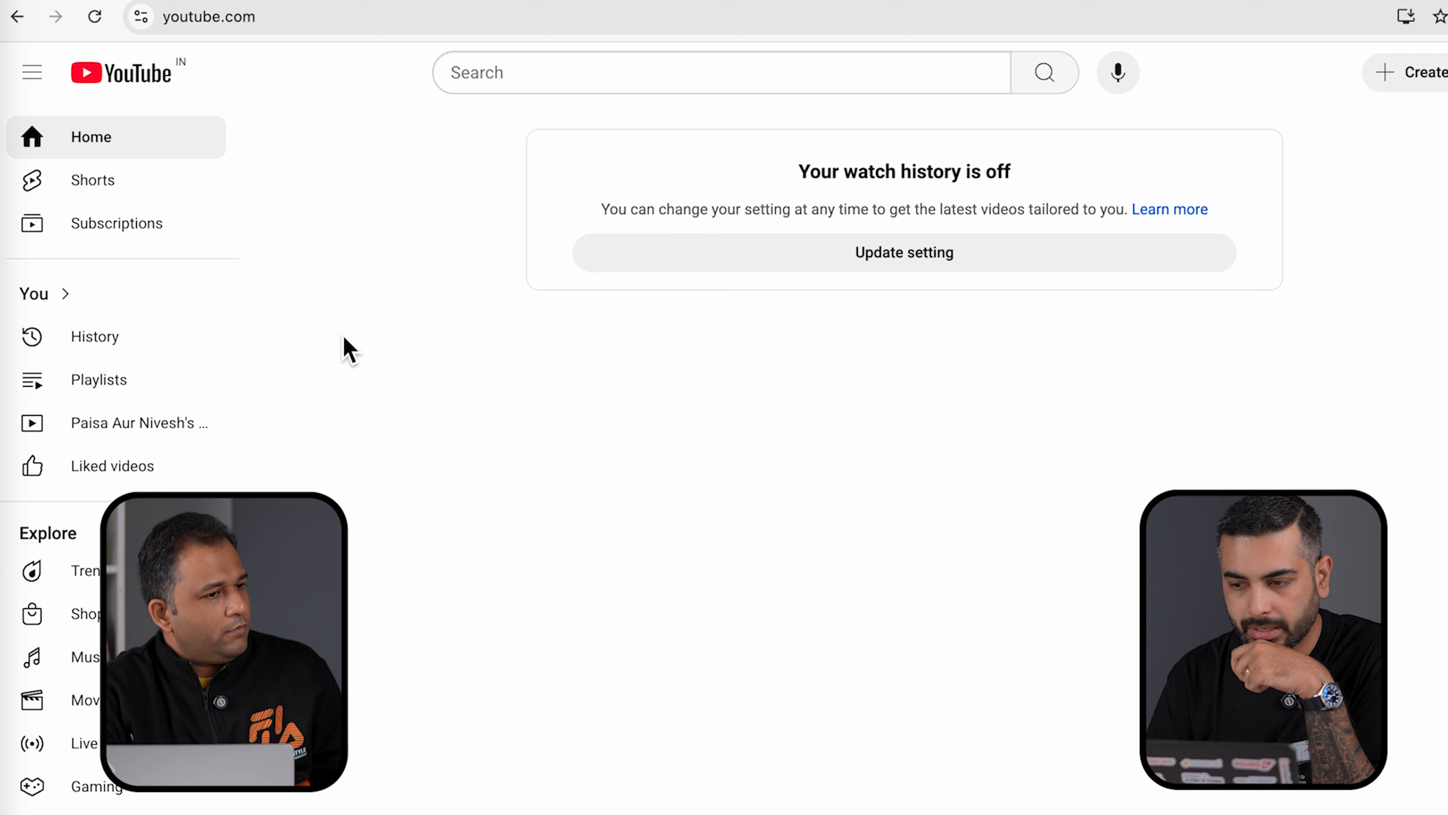
left_click(1442, 72)
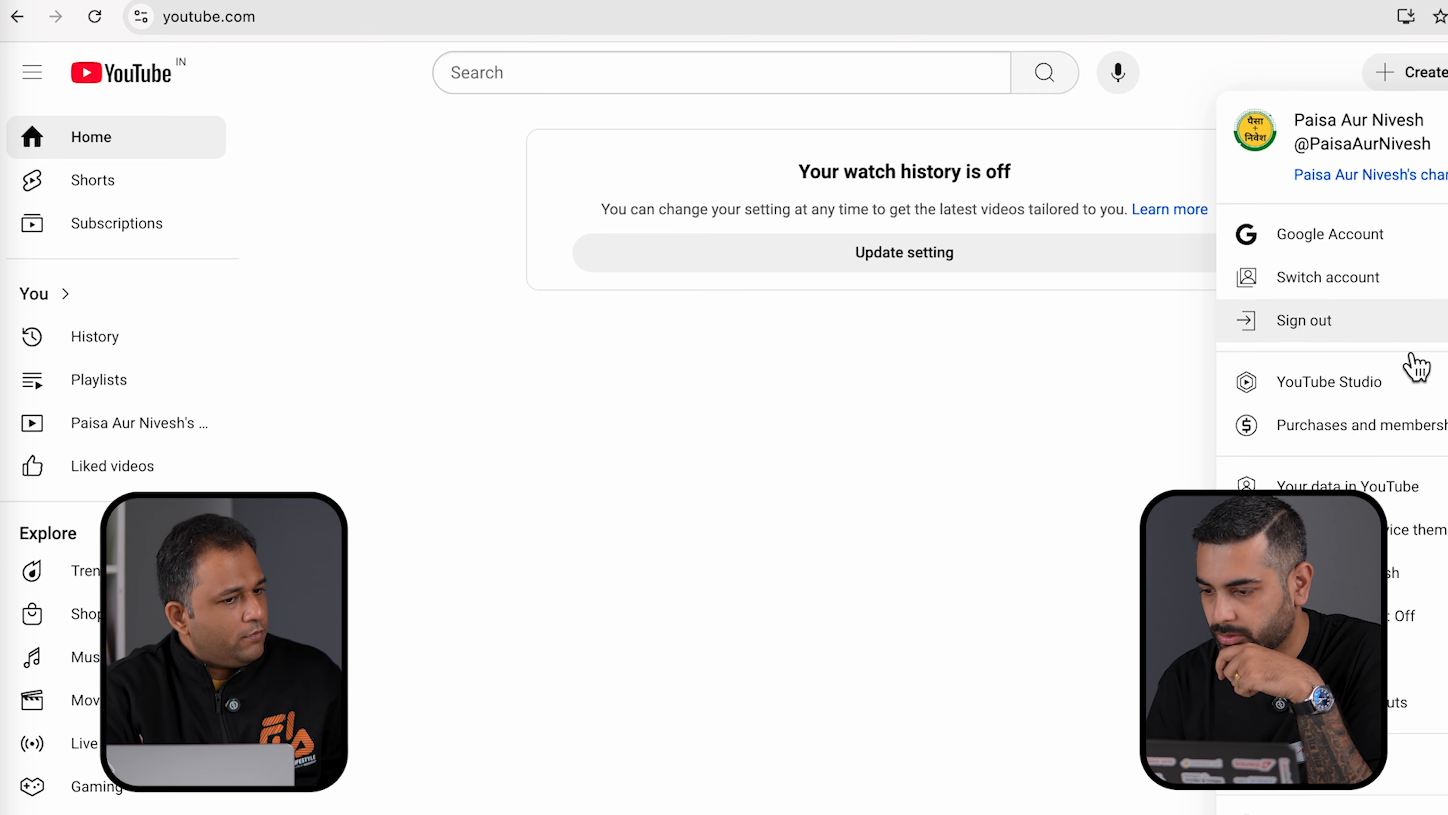
left_click(1379, 402)
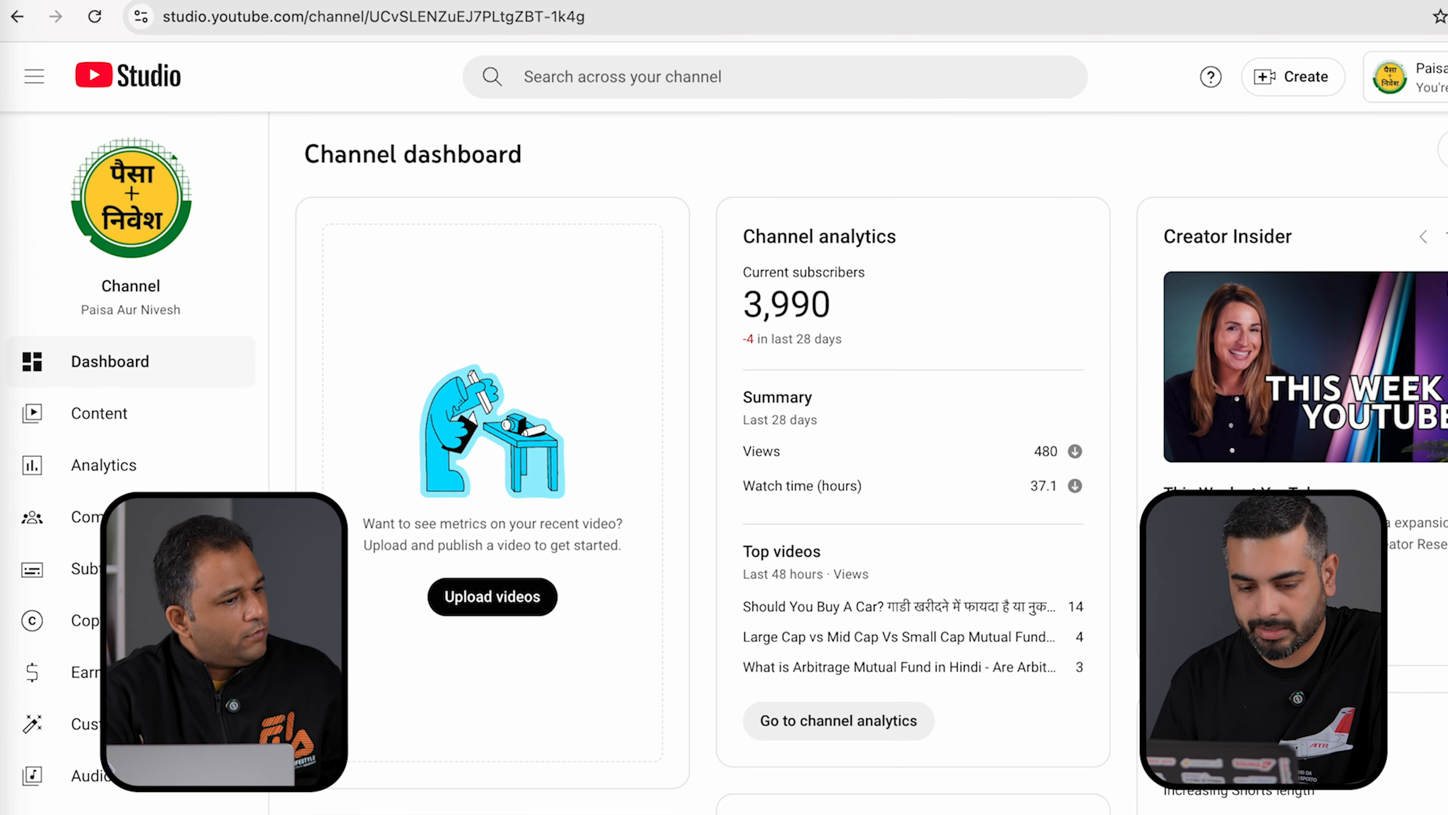
- Go to the channel's Settings > Channel > Advanced settings in YouTube Studio
left_click(91, 812)
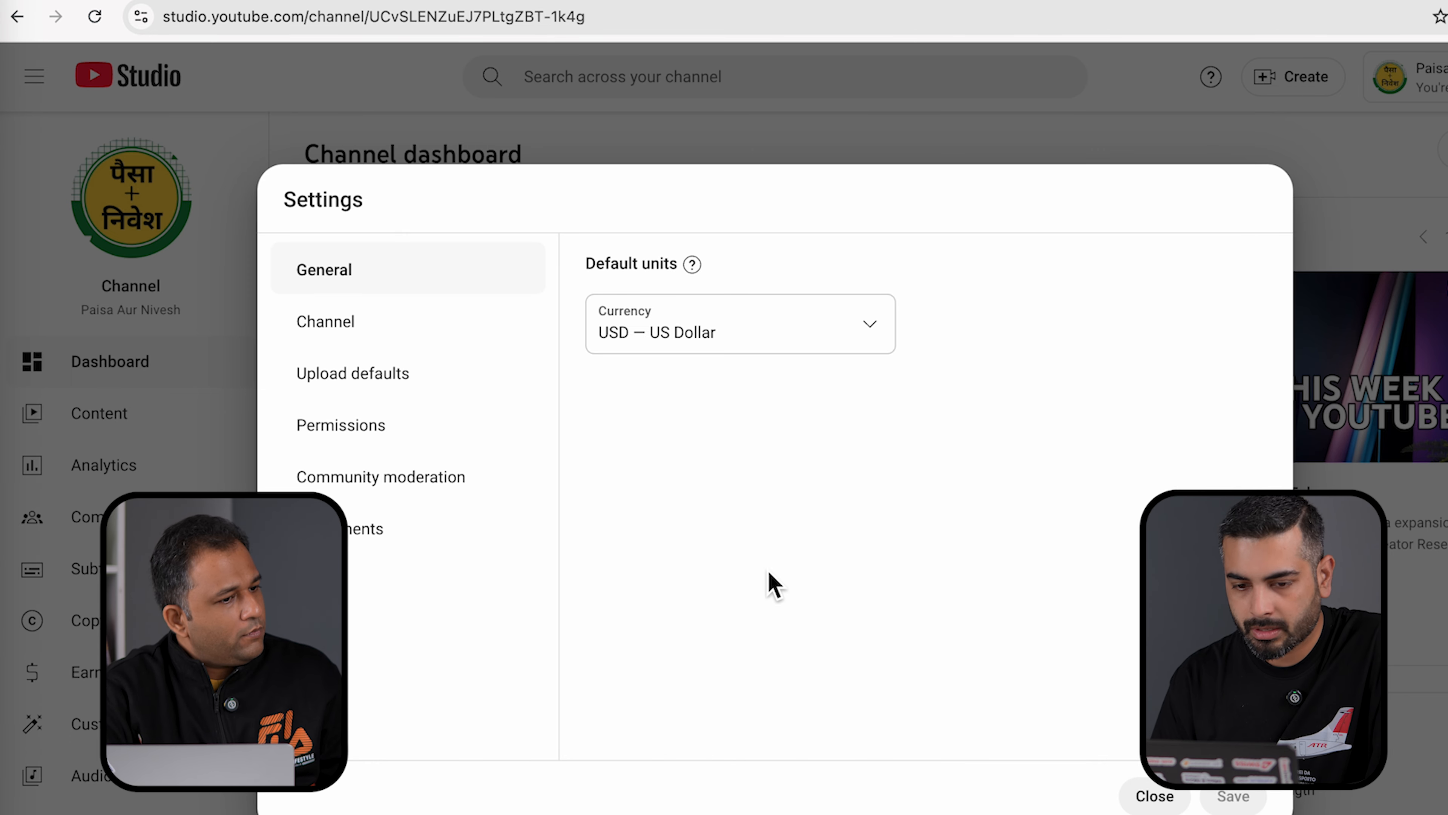
left_click(341, 436)
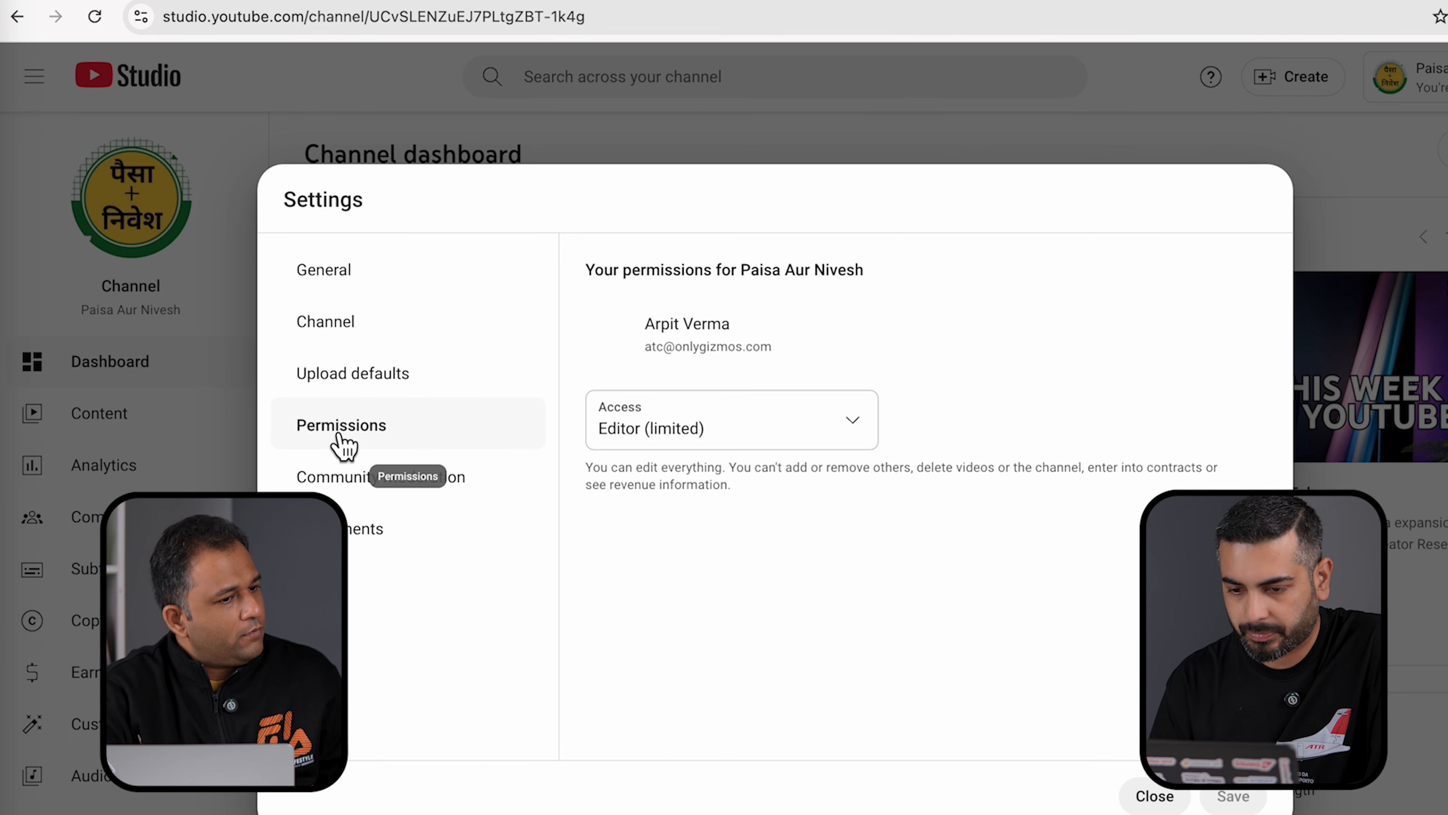
left_click(344, 328)
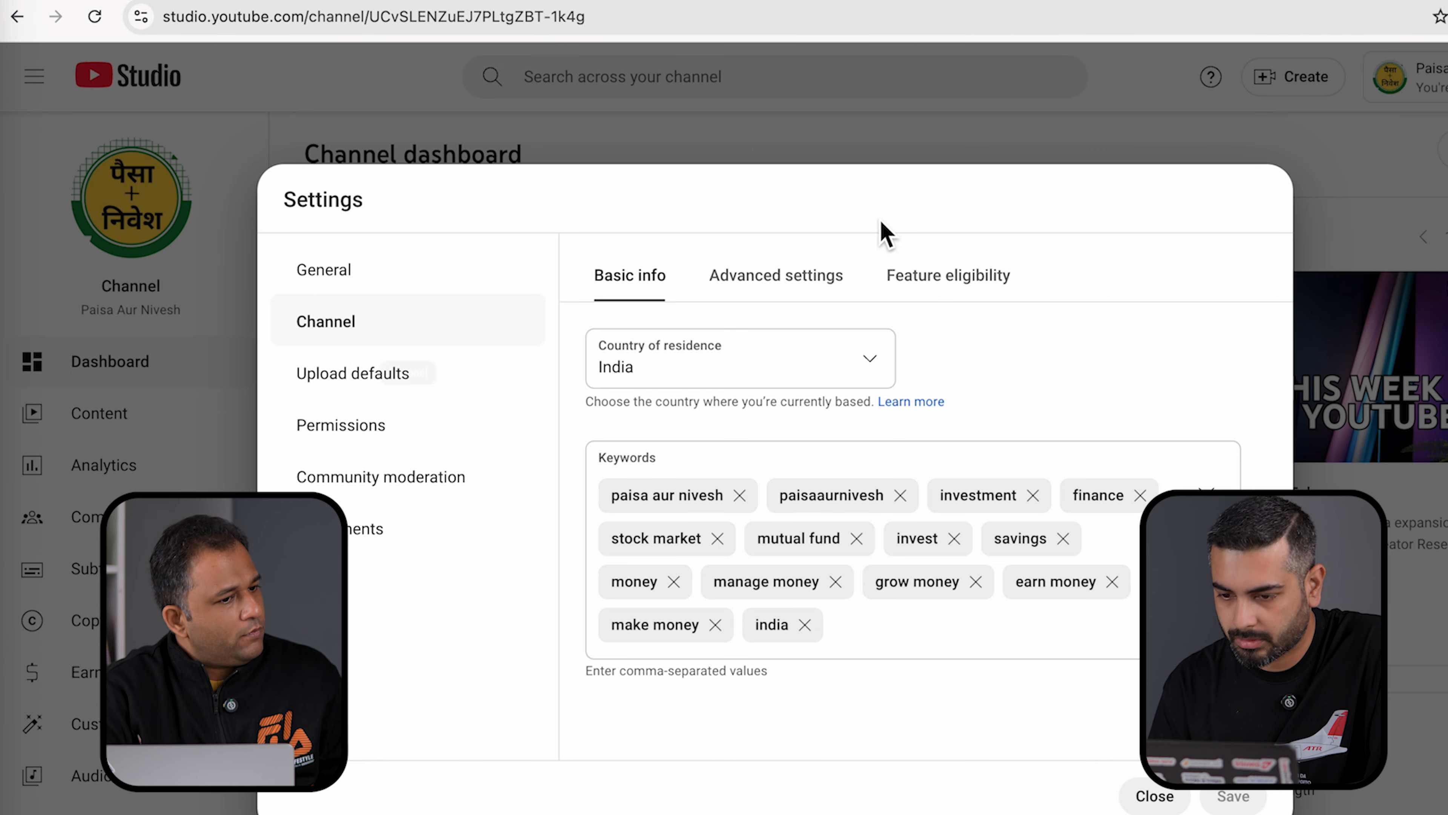
left_click(792, 282)
scroll(862, 547, "down", 2)
scroll(861, 547, "down", 2)
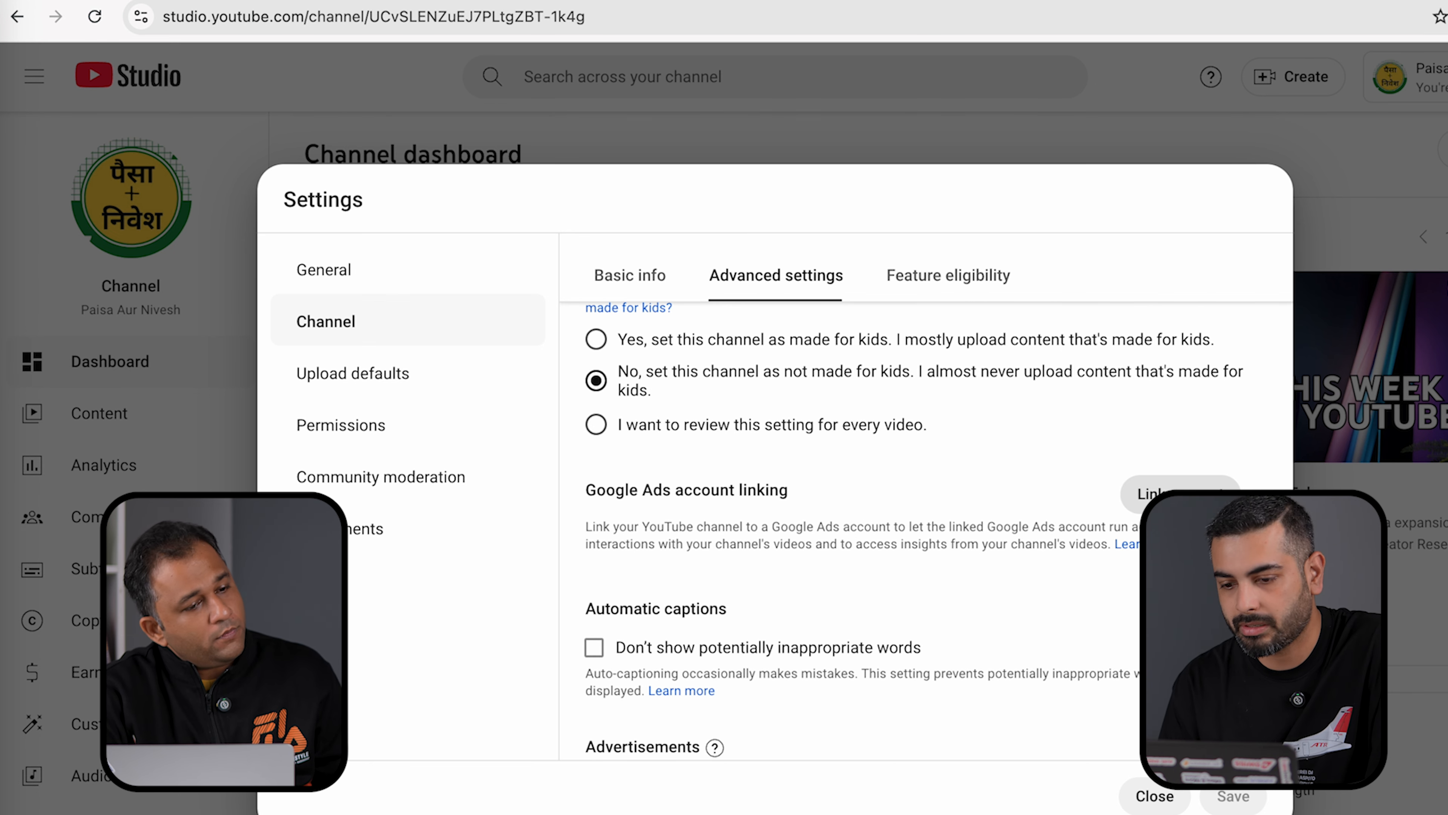
- Start a Google Ads account link, select the customer ID field, then return to Google Ads
left_click(1187, 491)
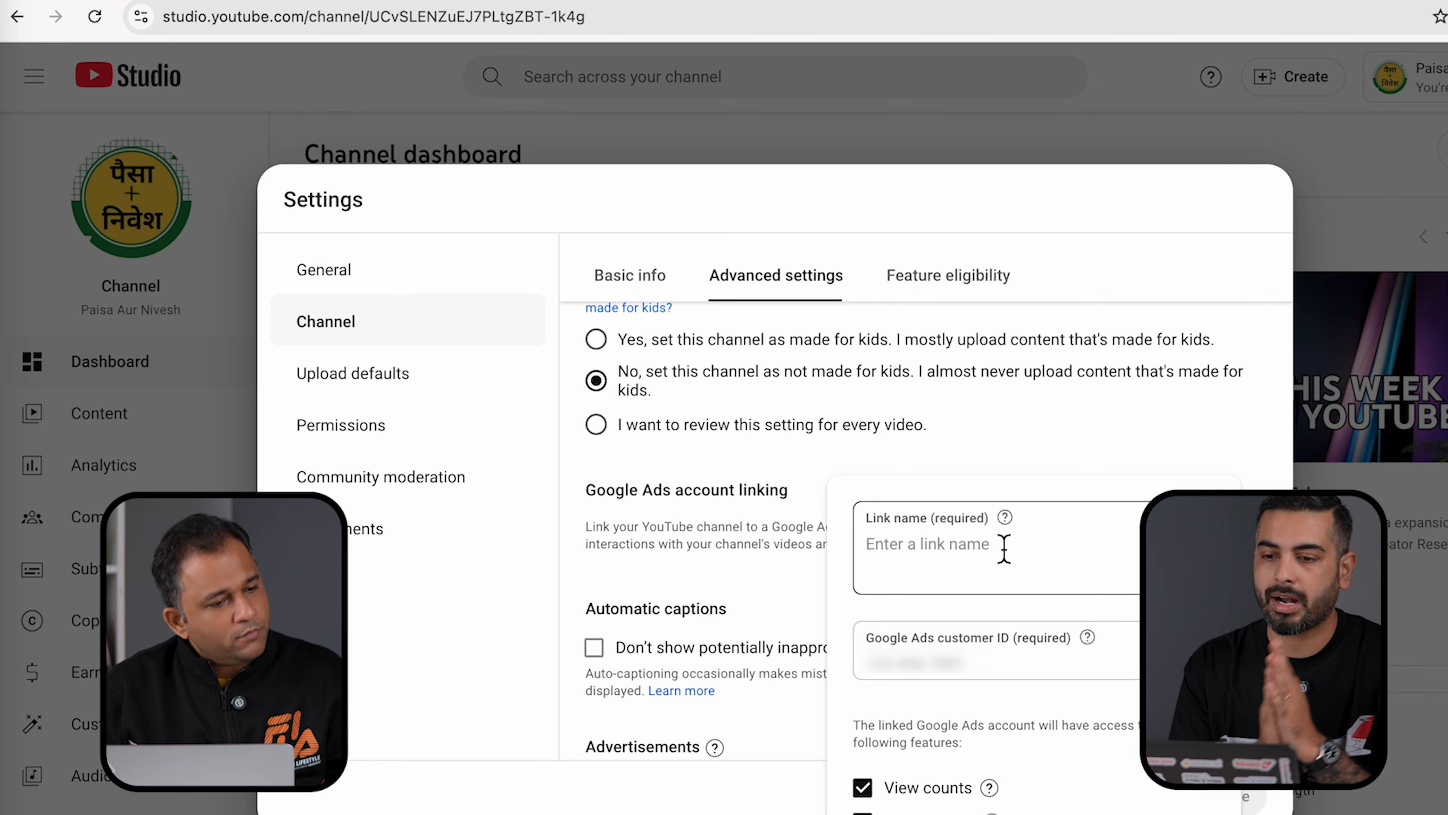
left_click(969, 662)
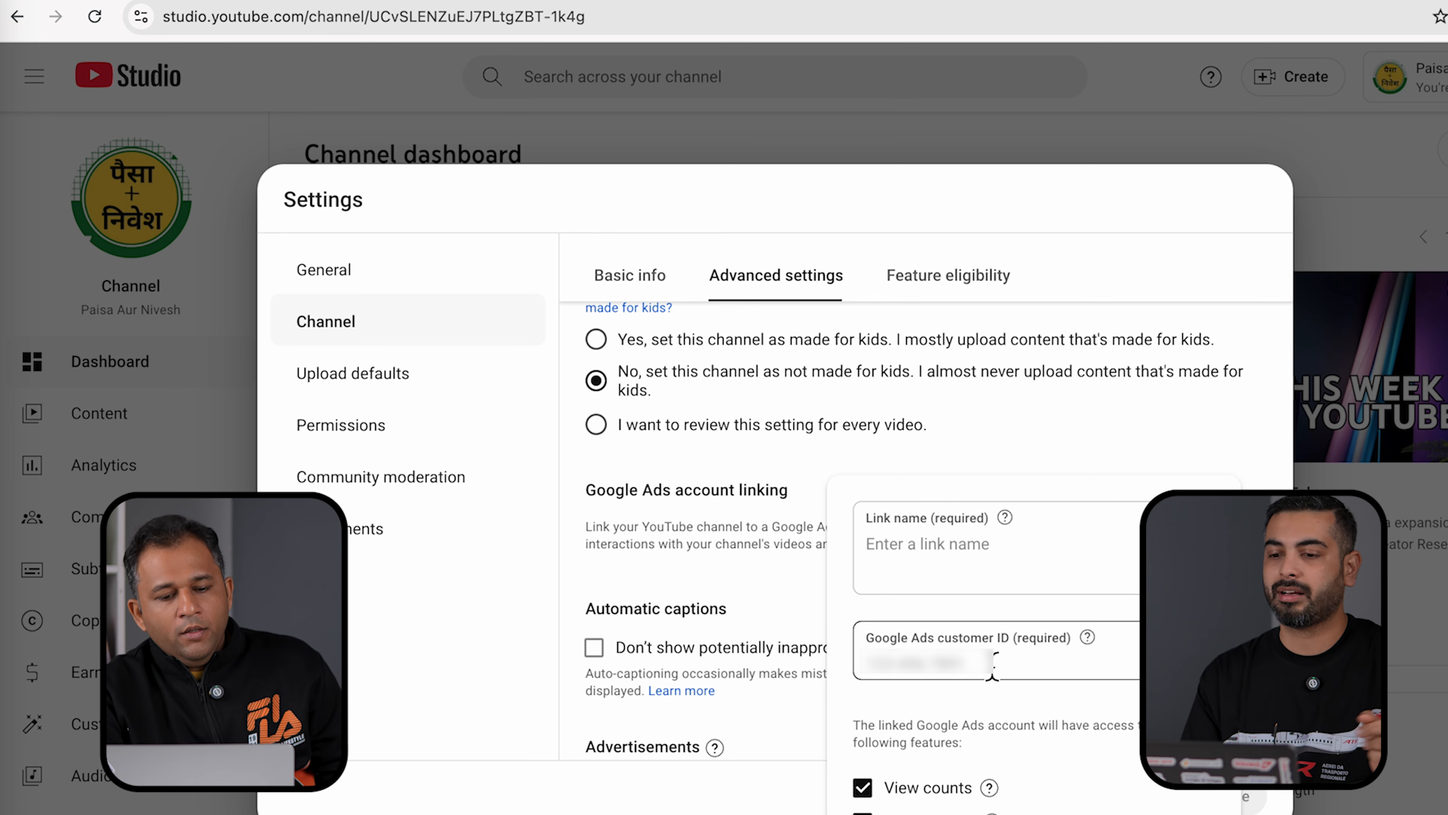
left_click(190, 1)
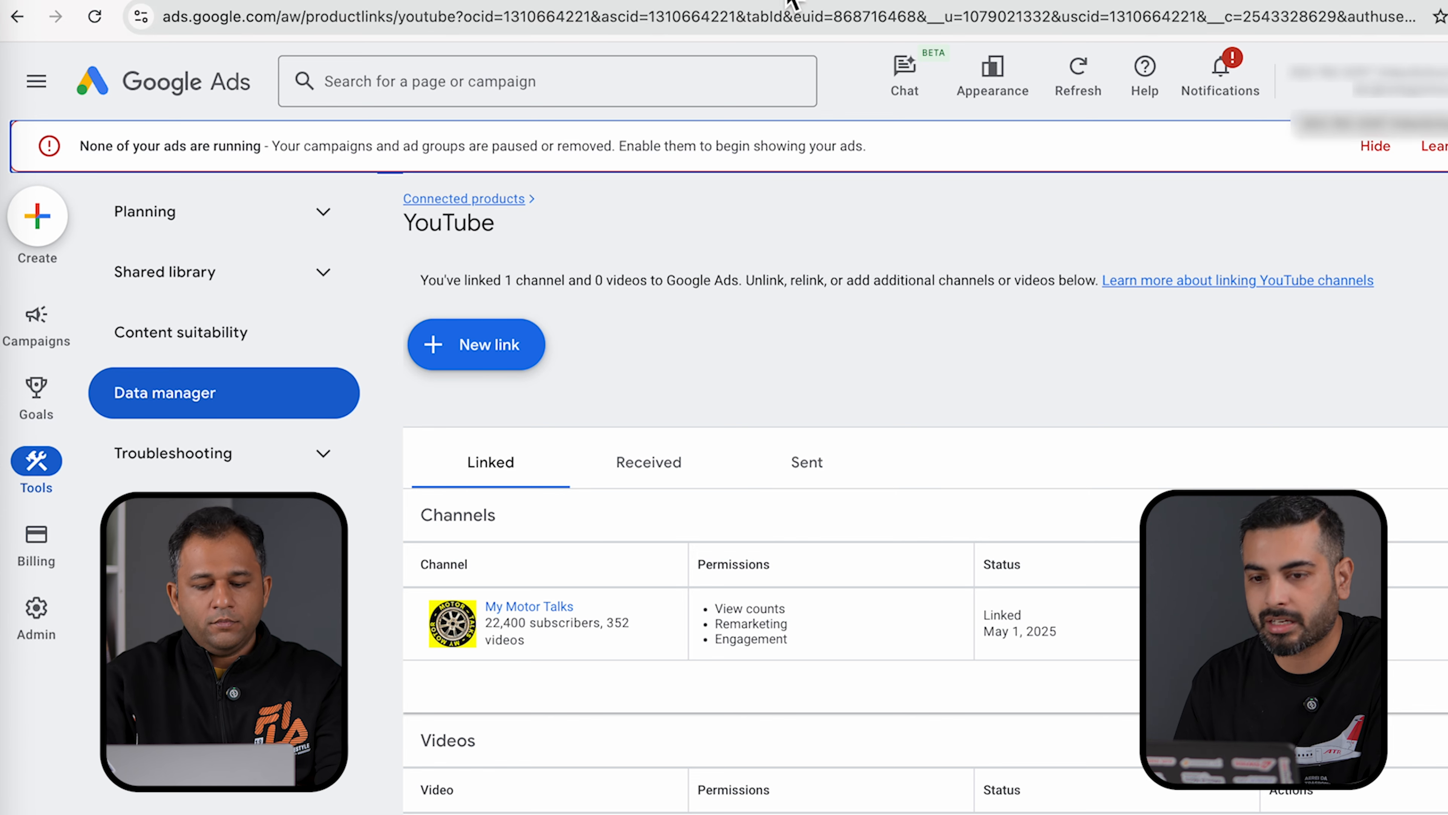
- Glance back at YouTube Studio, then return to the Google Ads campaigns Overview page
left_click(522, 1)
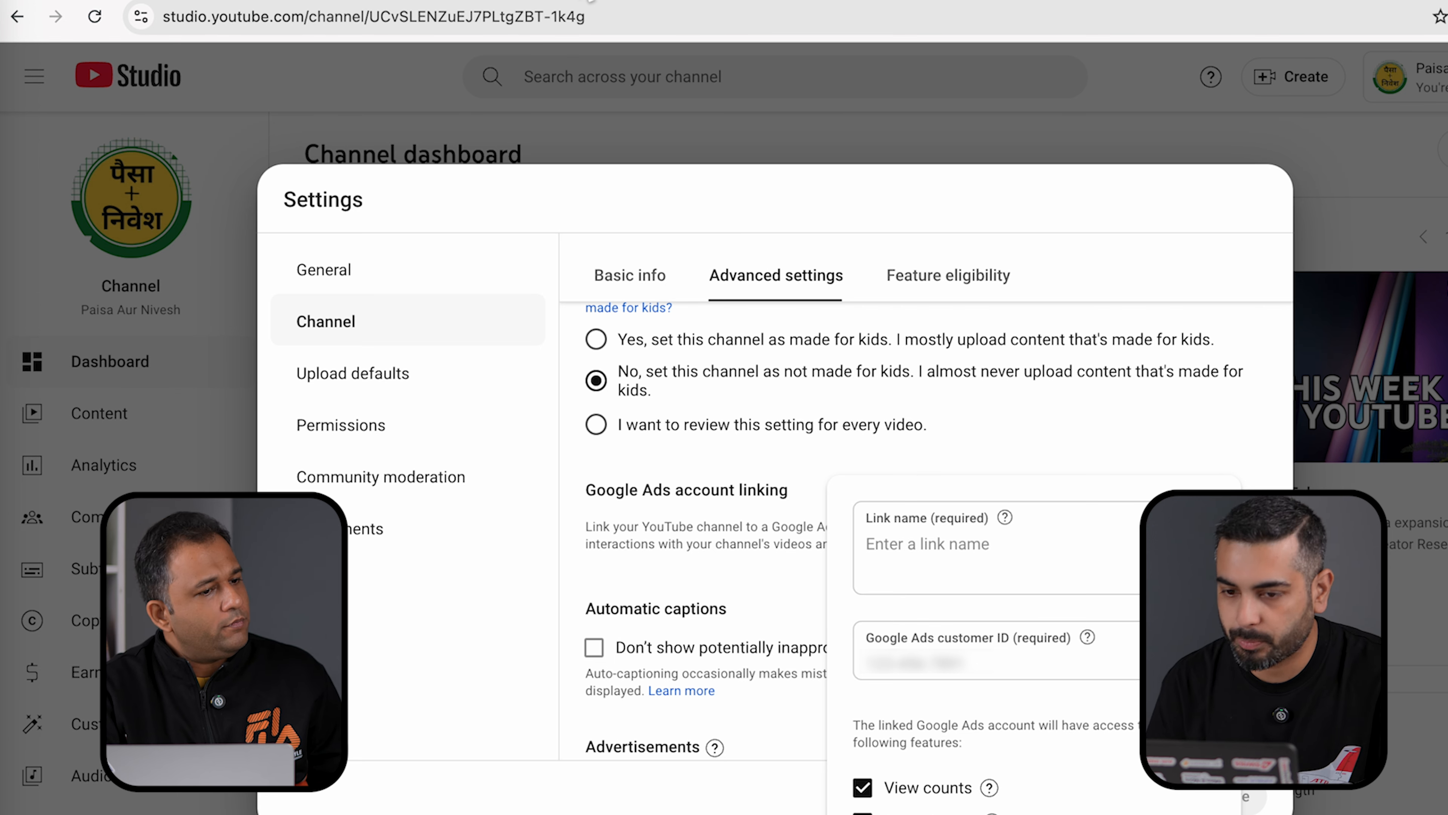
left_click(589, 0)
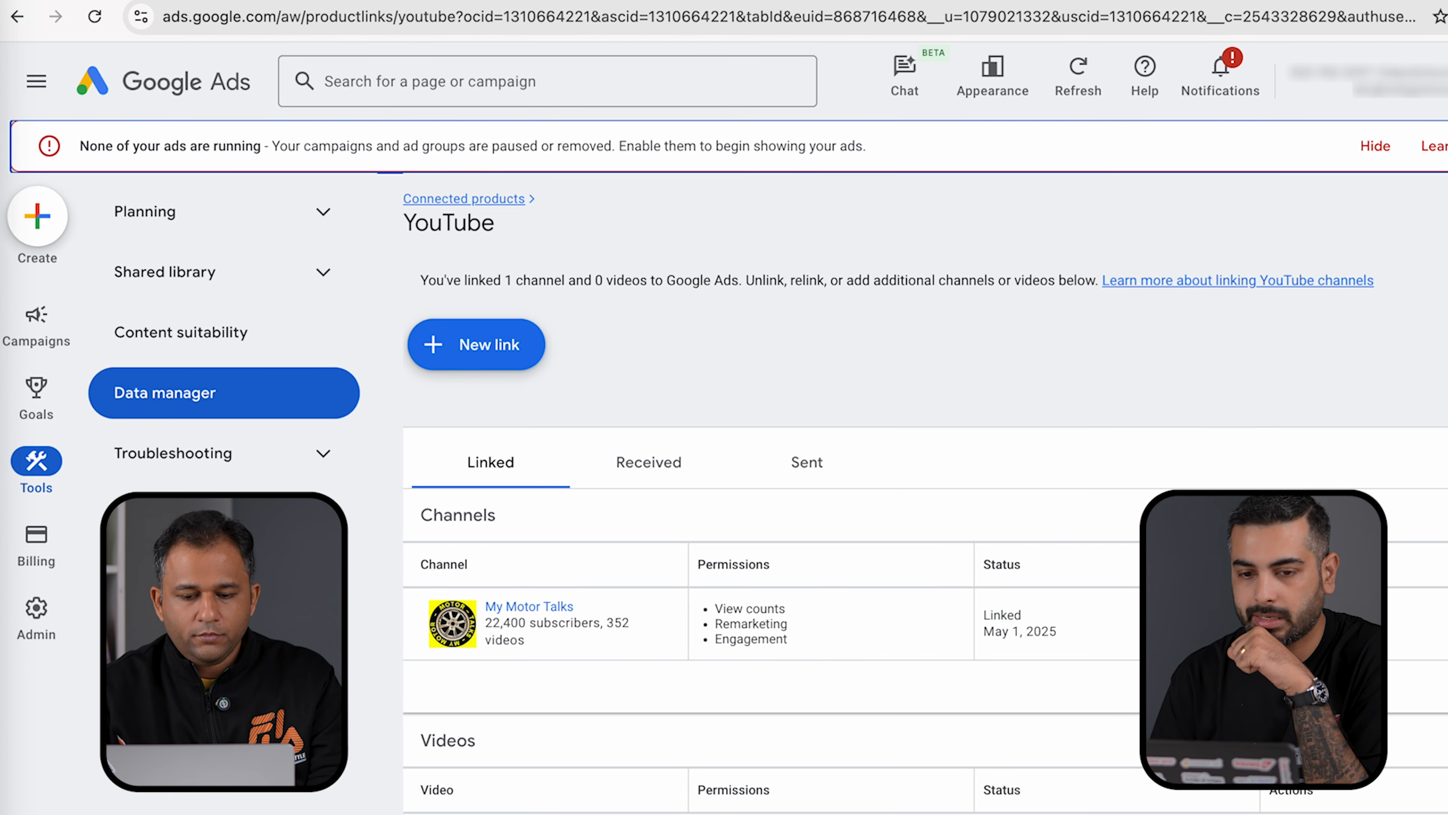
left_click(183, 100)
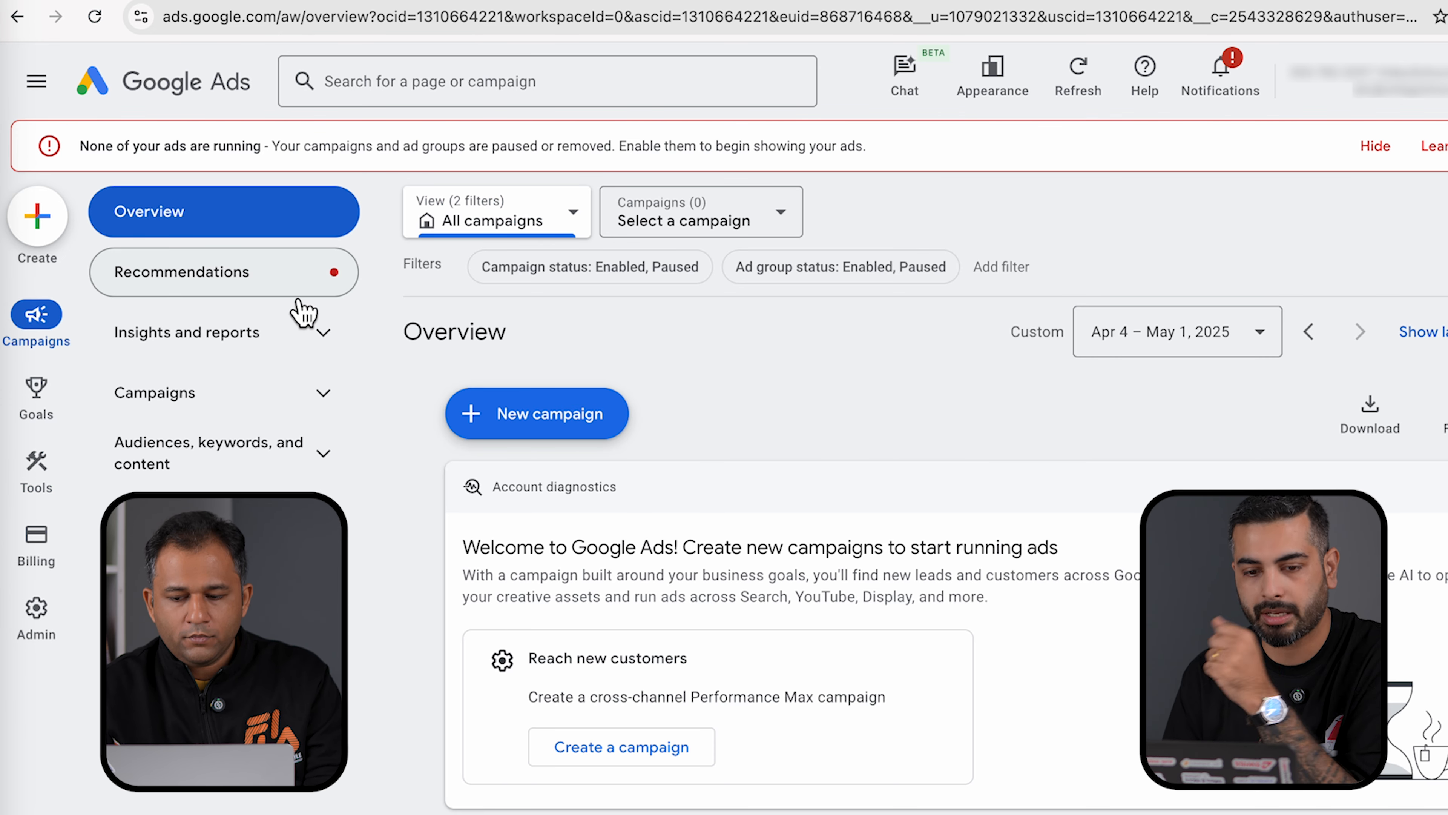
- Create a campaign without guidance, selecting the Video type with the Video views subtype
left_click(50, 244)
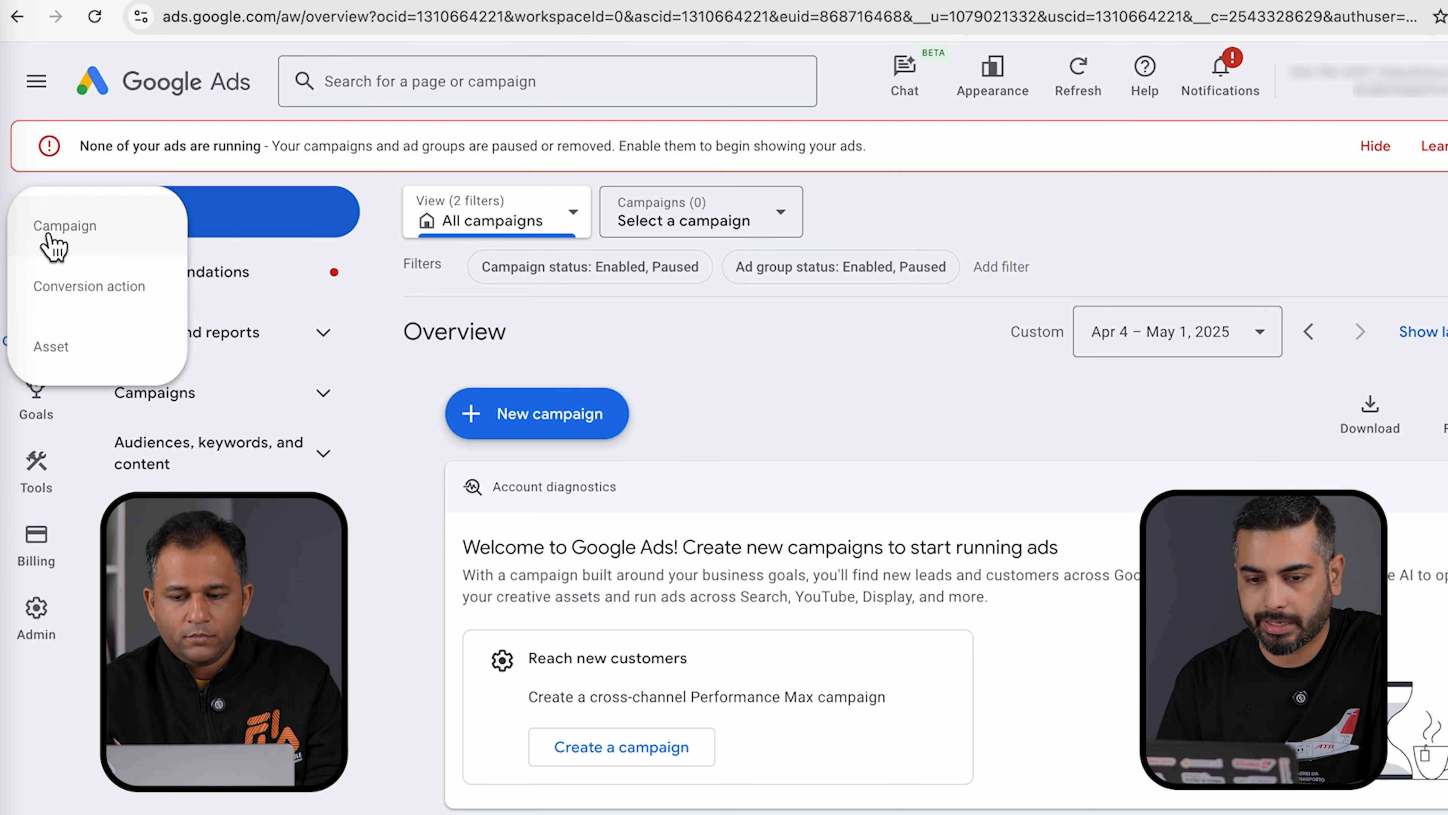
left_click(151, 246)
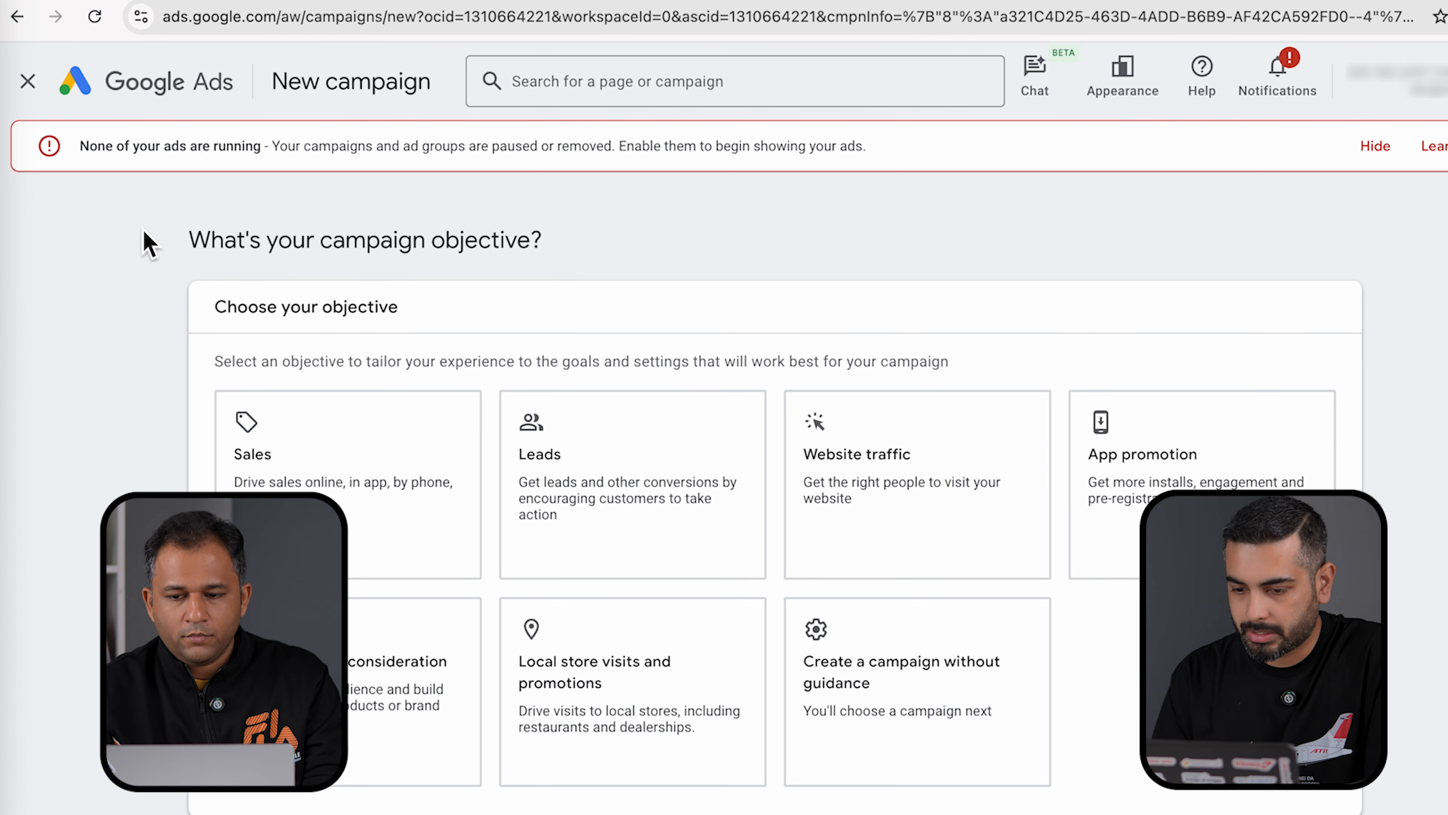
left_click(1004, 764)
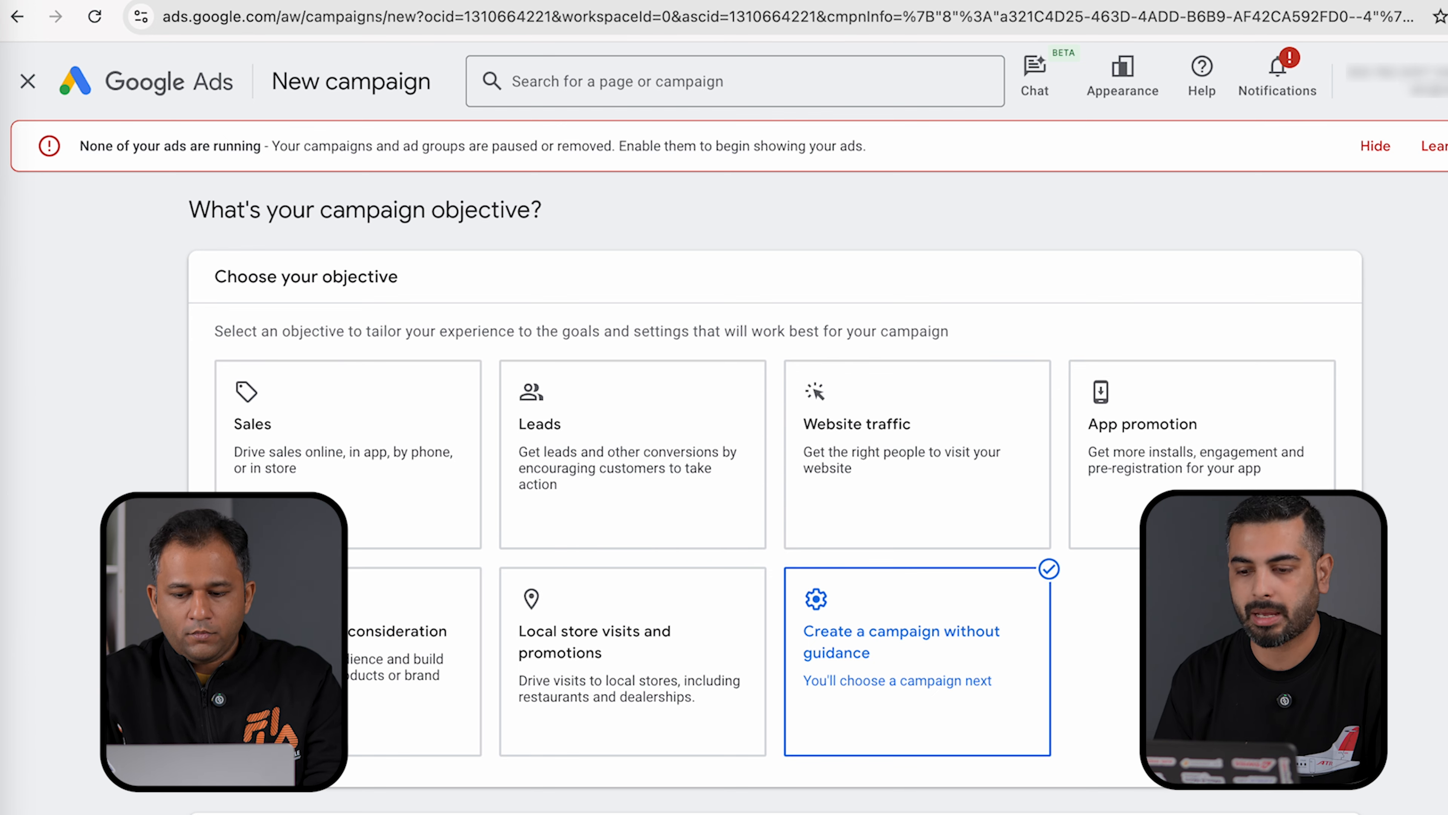
scroll(775, 502, "down", 10)
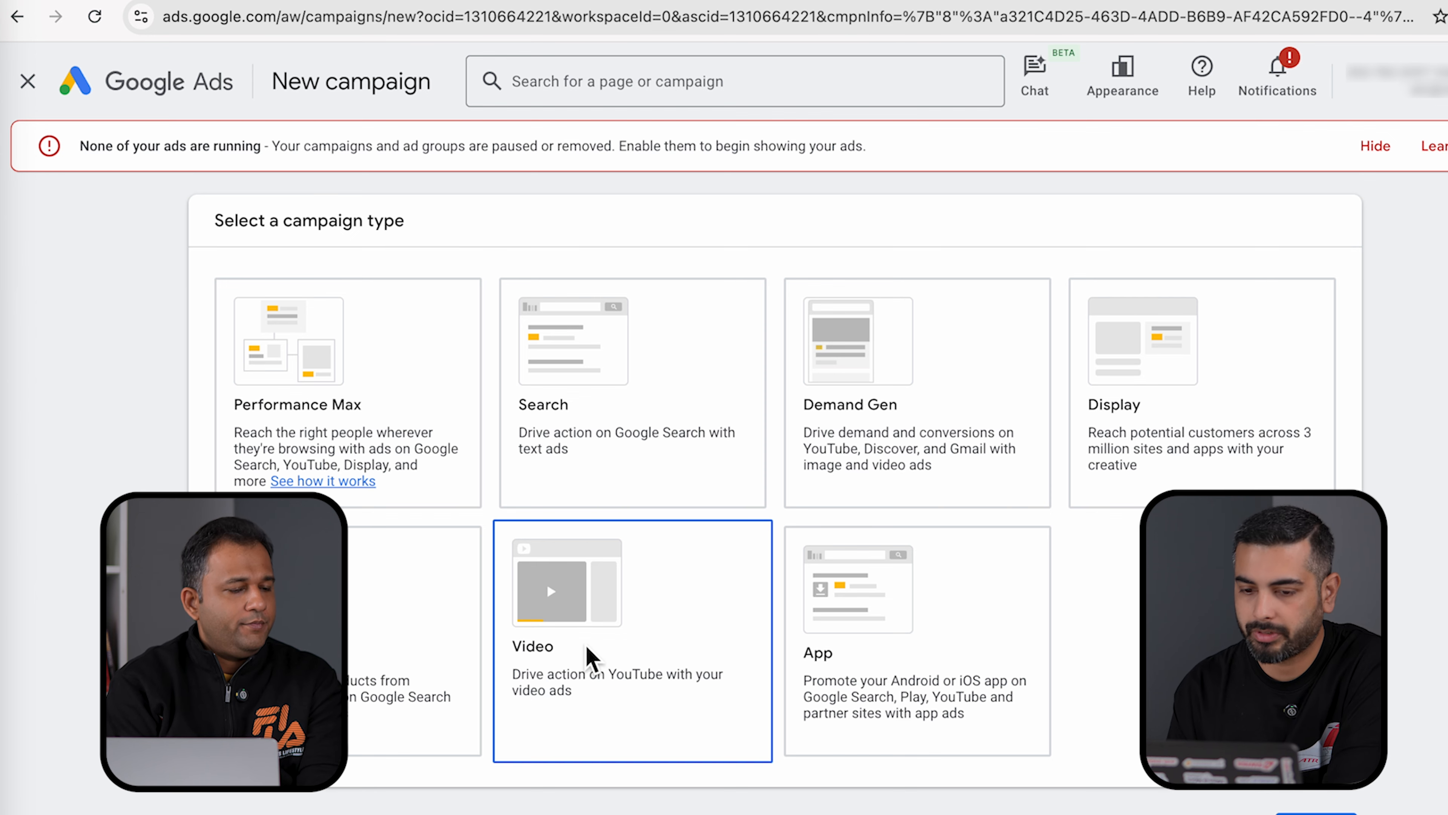
left_click(572, 604)
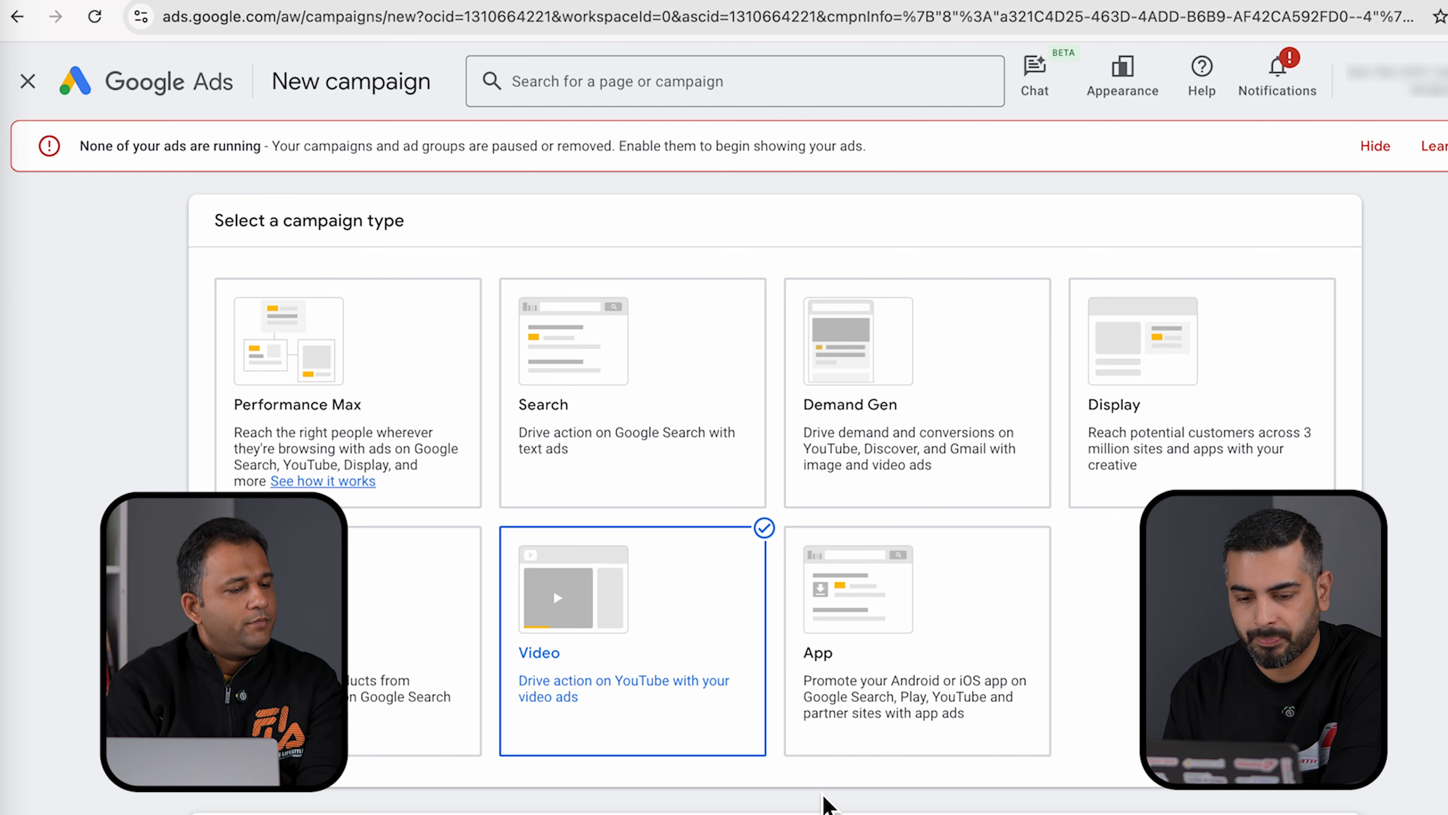
scroll(775, 493, "down", 10)
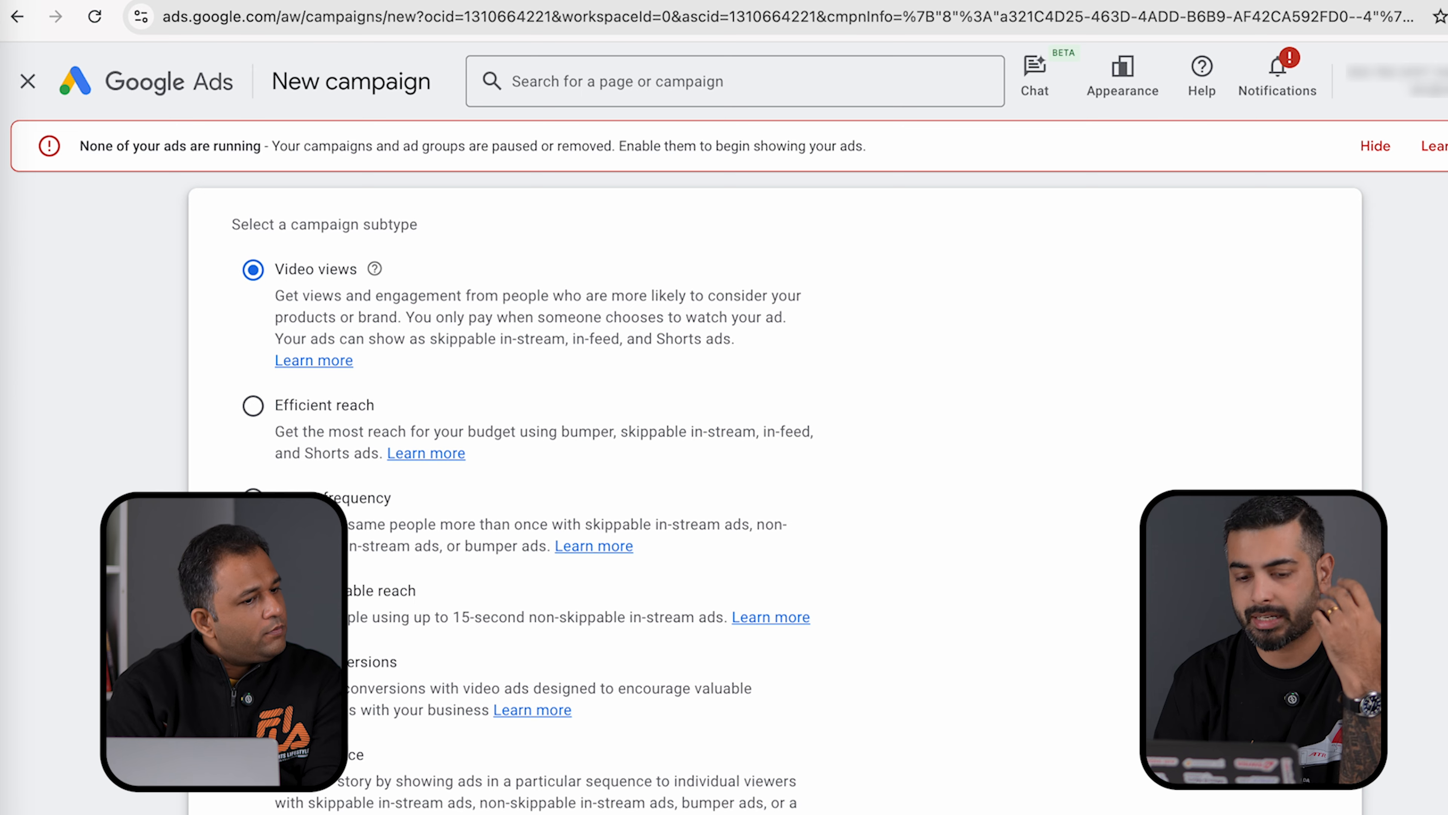
scroll(368, 801, "down", 3)
scroll(775, 490, "up", 1)
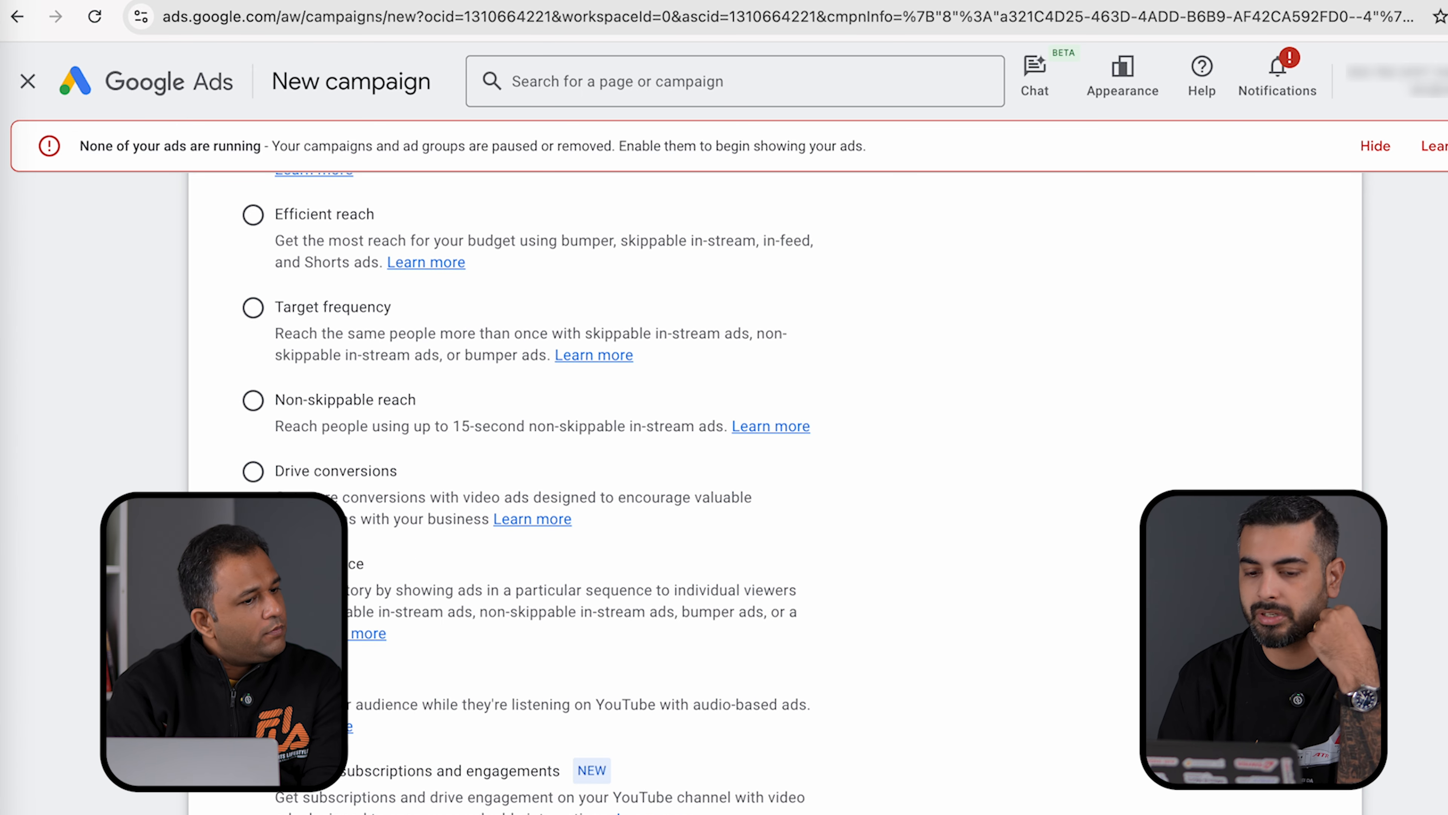
scroll(776, 491, "up", 3)
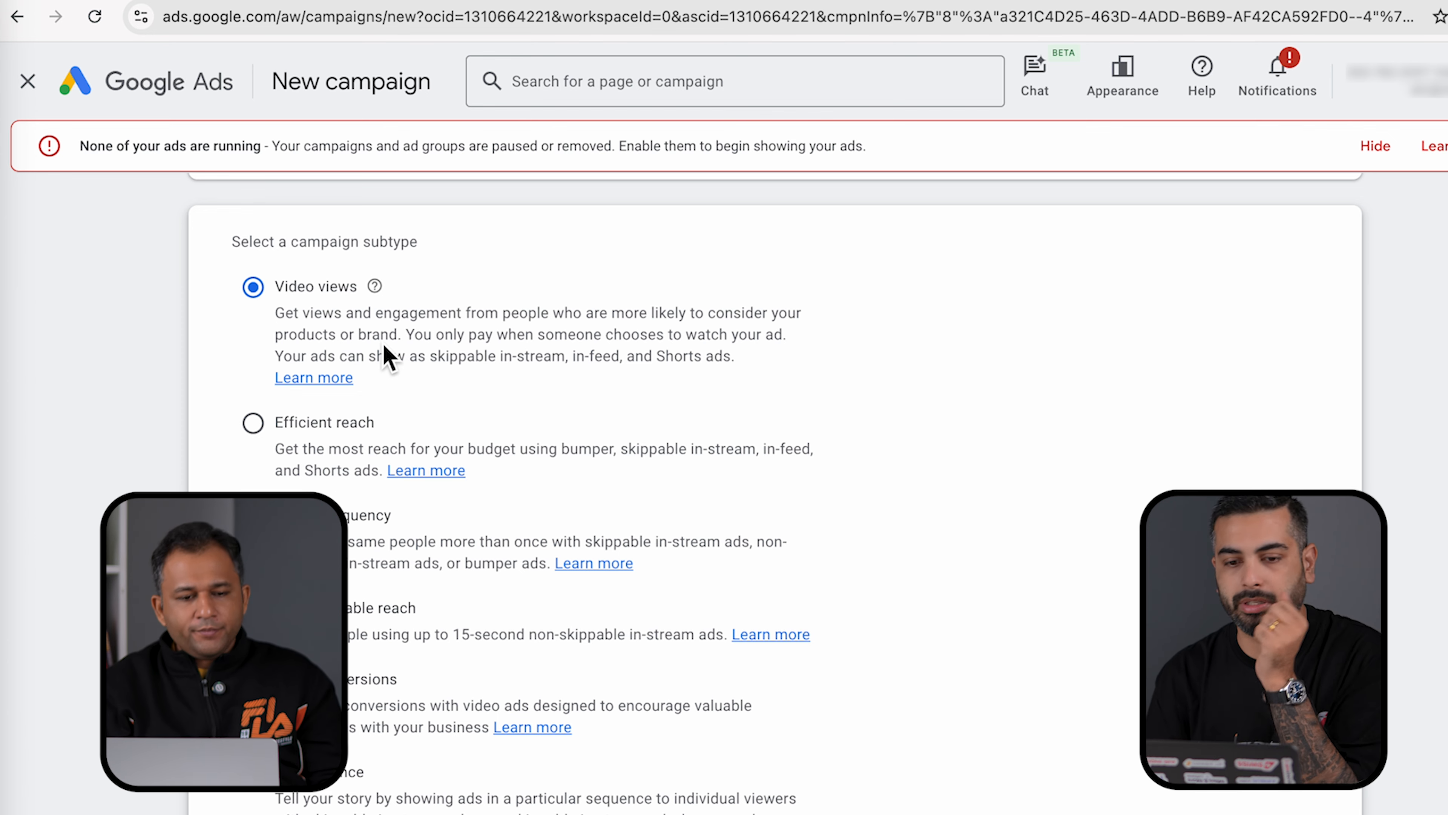
scroll(382, 343, "down", 5)
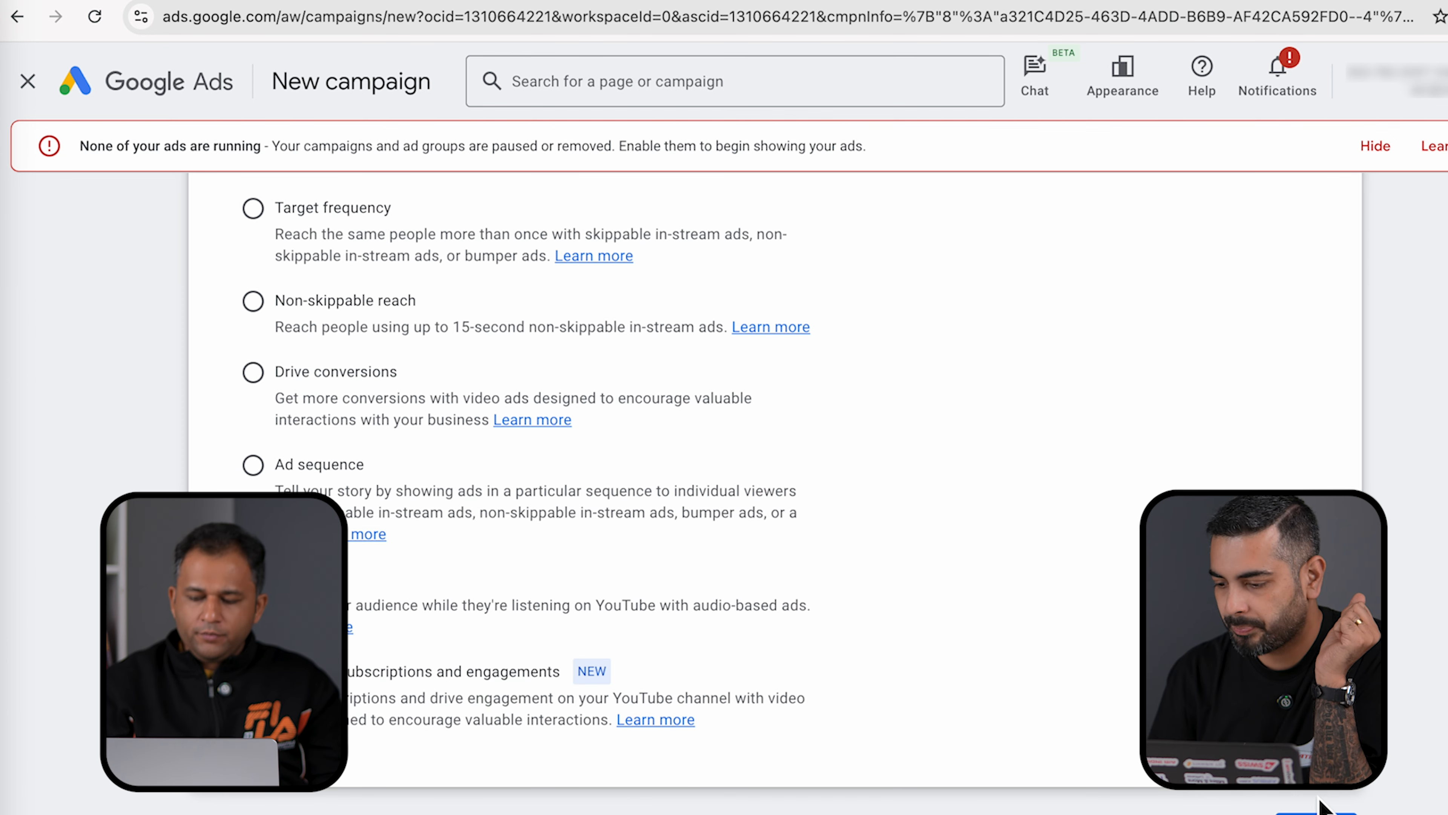
- On the campaign settings page, replace the default campaign name with MyMT-May1-Demo
left_click(1316, 813)
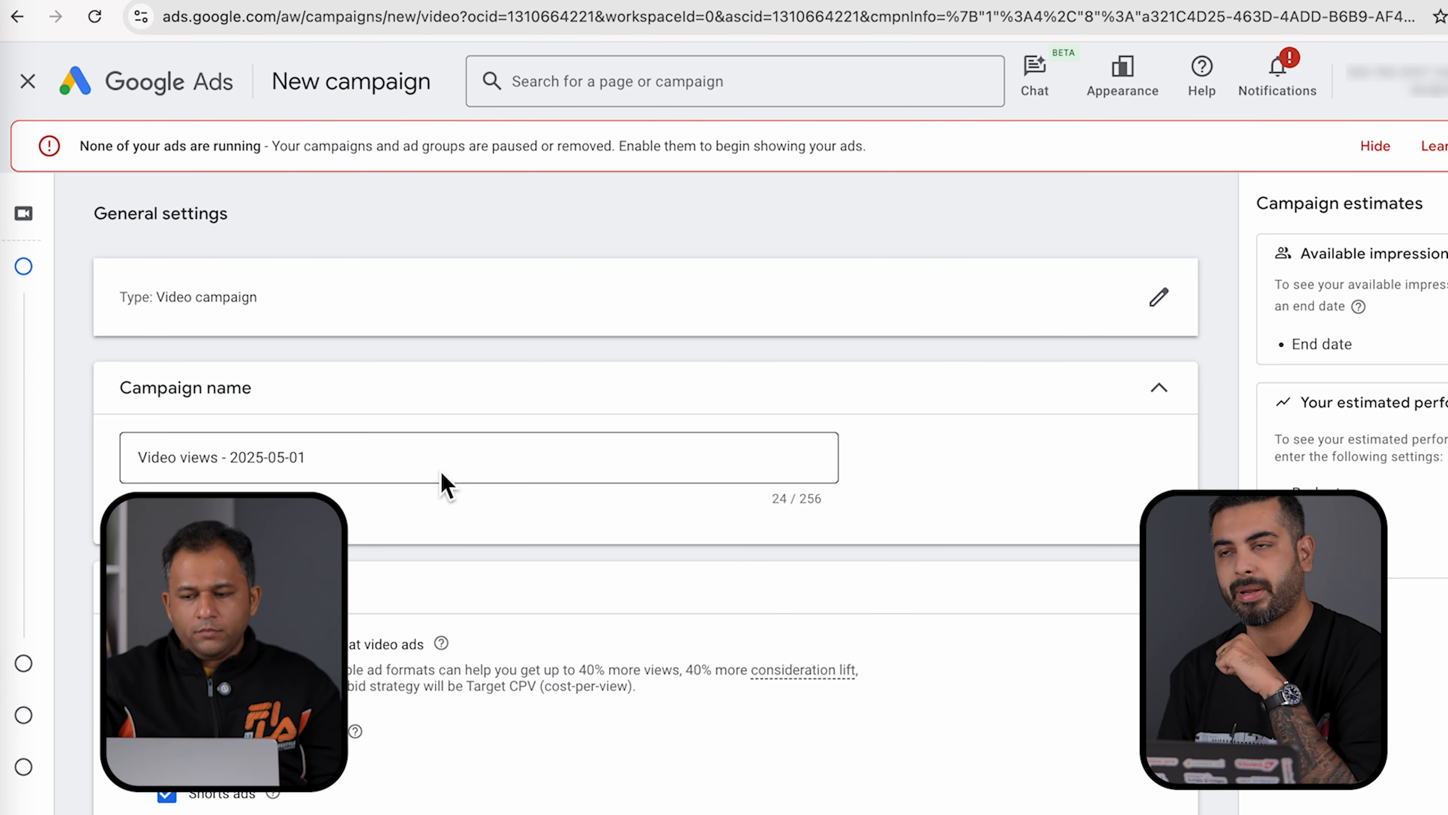
triple_click(393, 454)
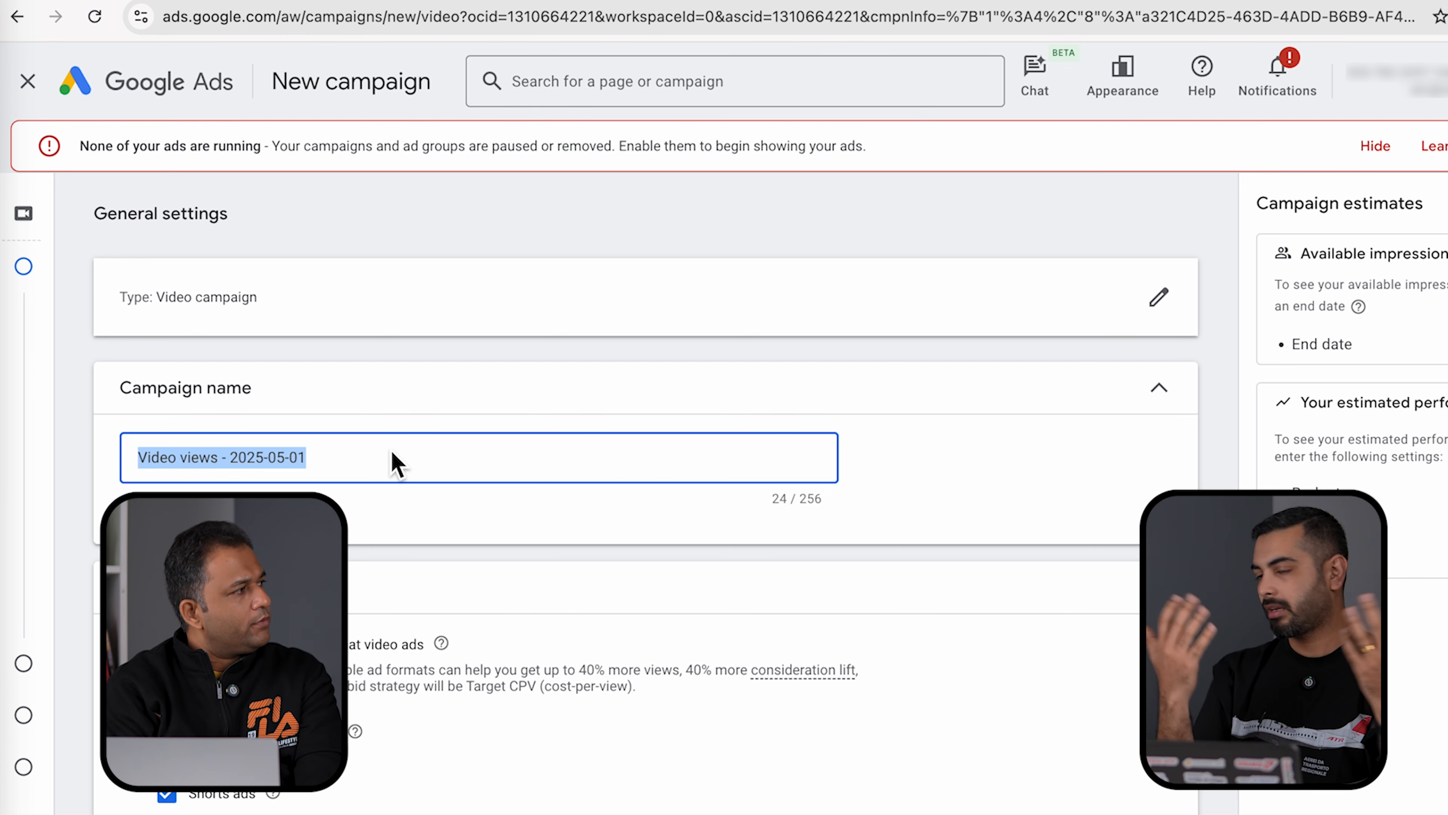
type("My")
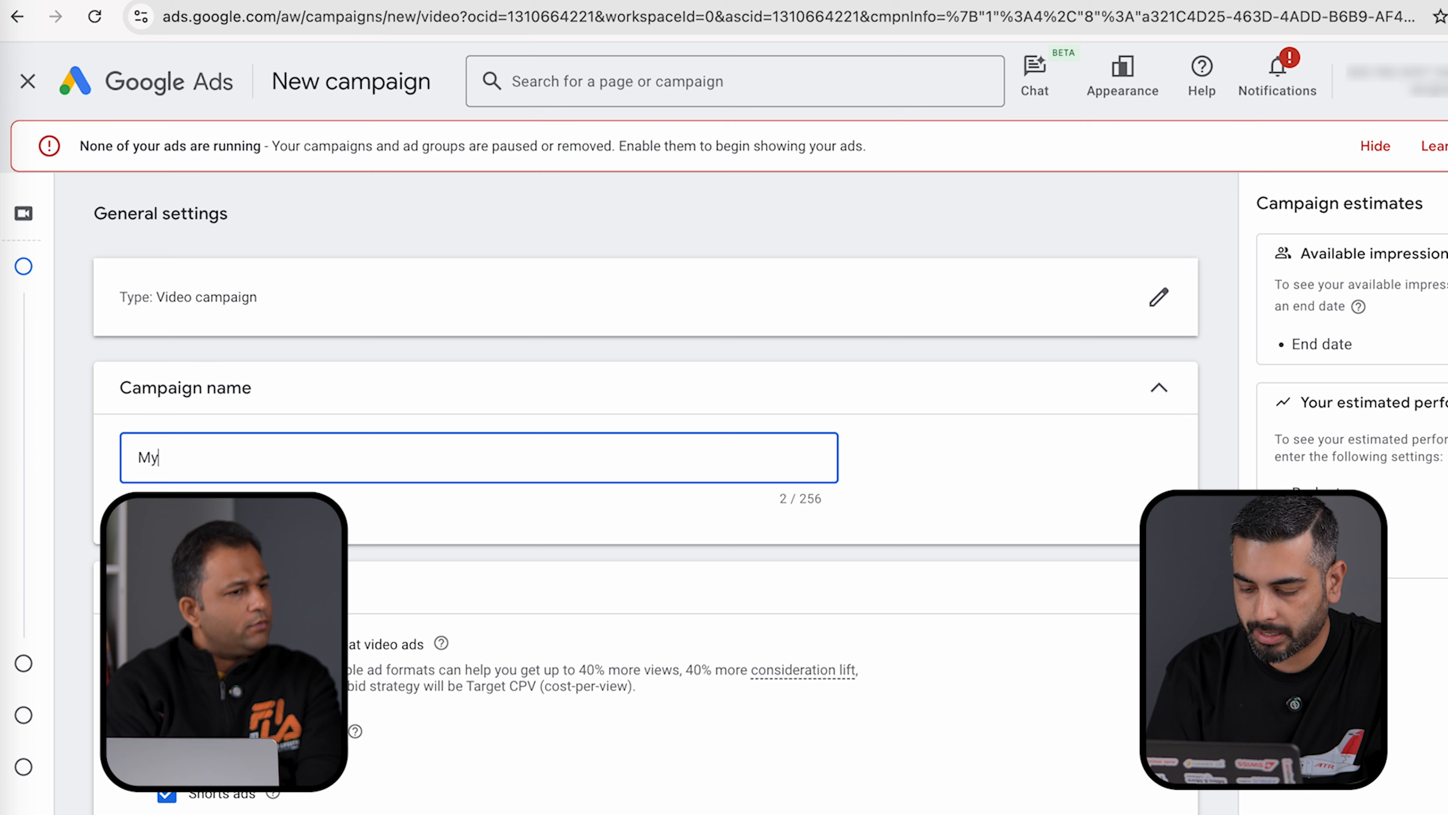
type("MT-May1")
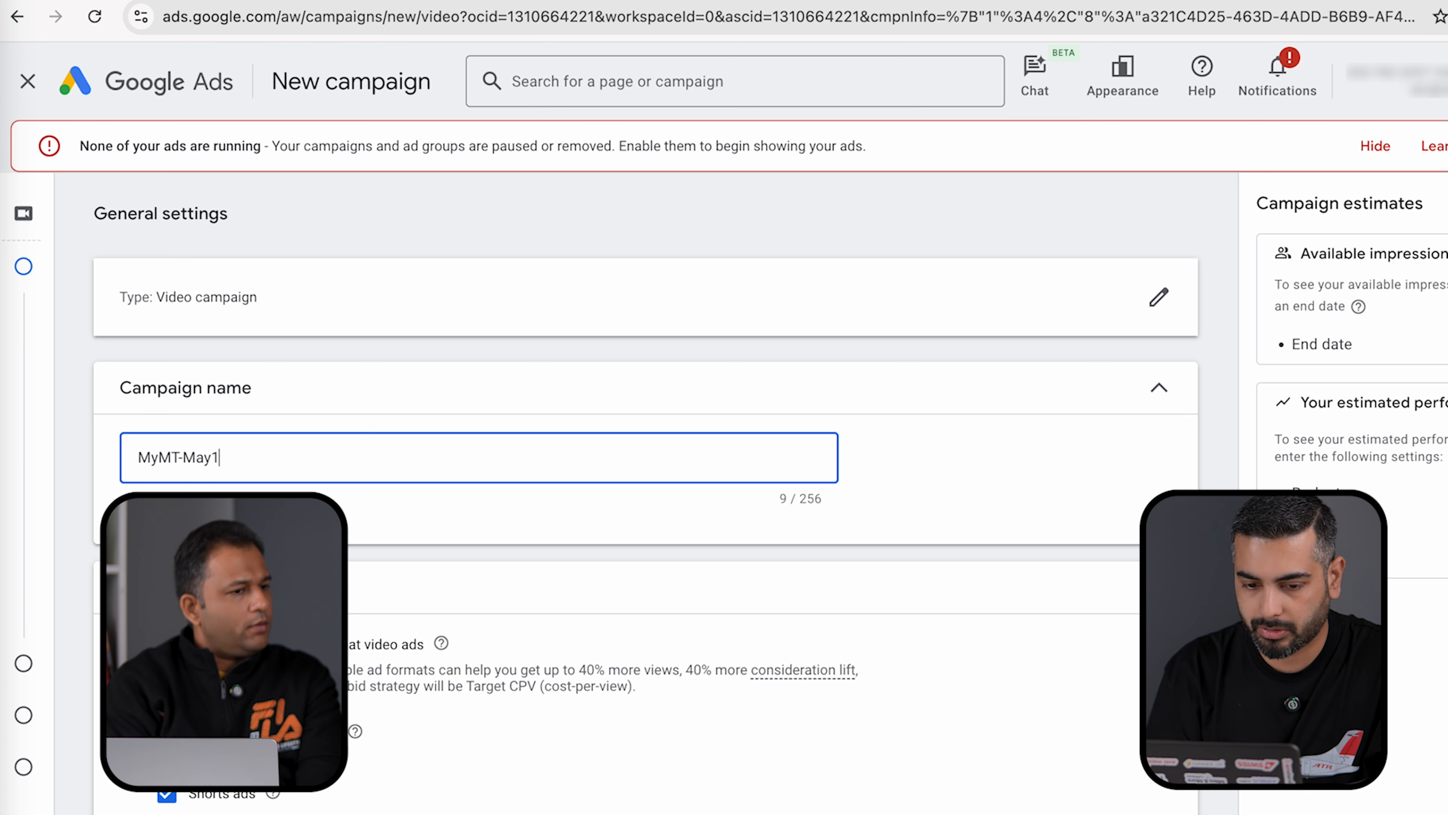
type("-Demo")
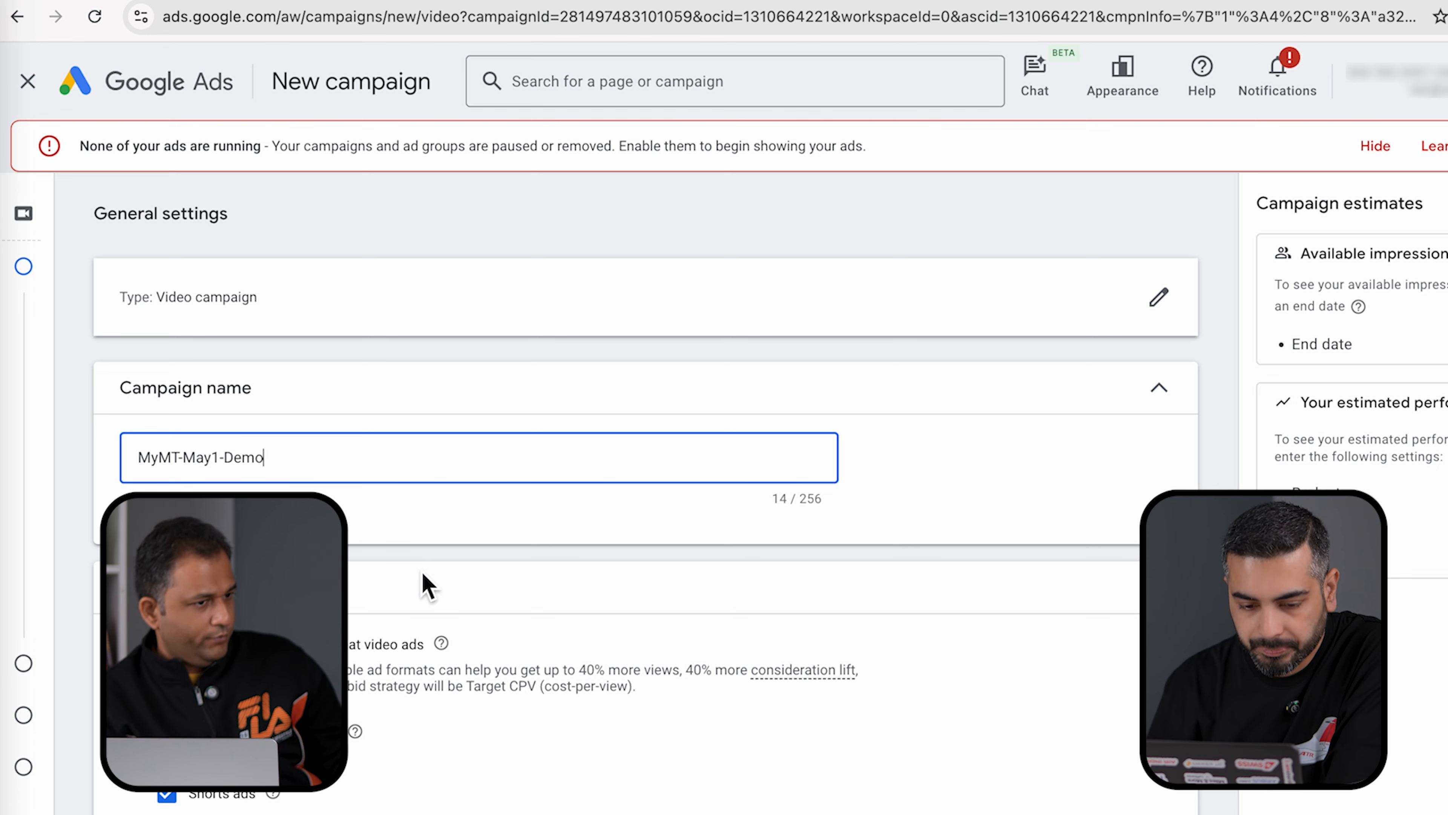
scroll(585, 673, "down", 5)
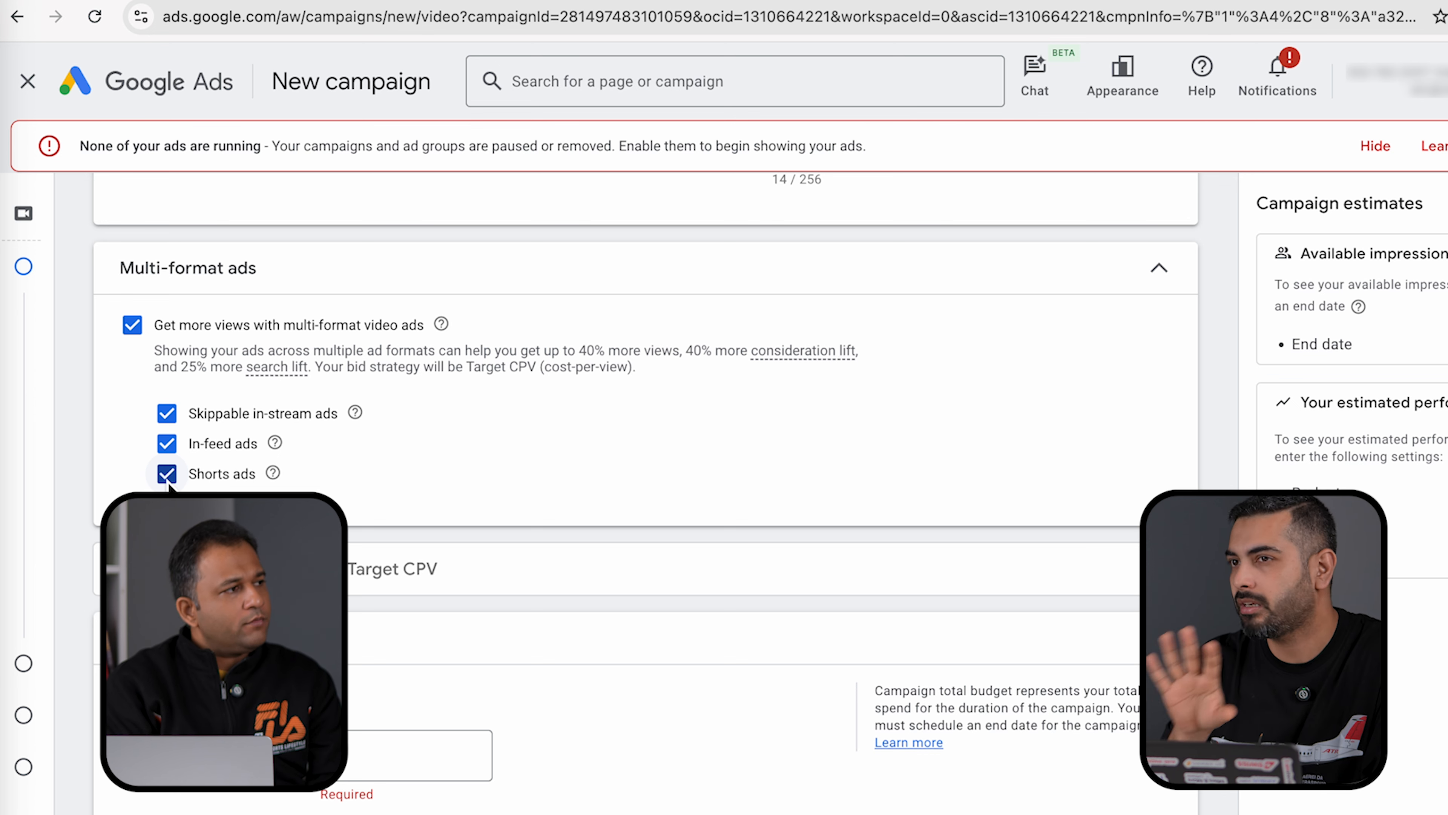
- Uncheck Shorts ads and expand the Bid strategy section to review Target CPV
left_click(167, 480)
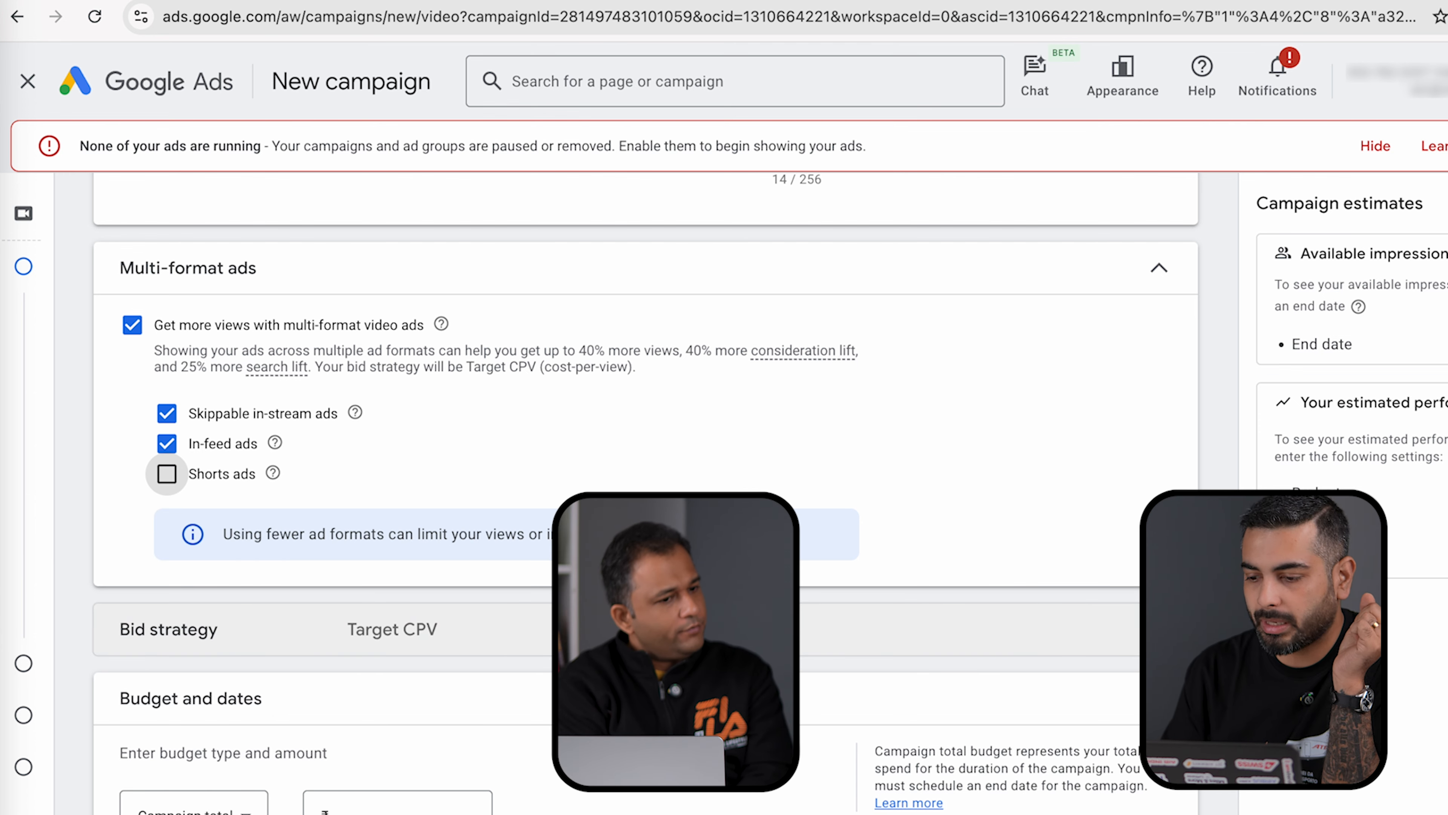
left_click(673, 629)
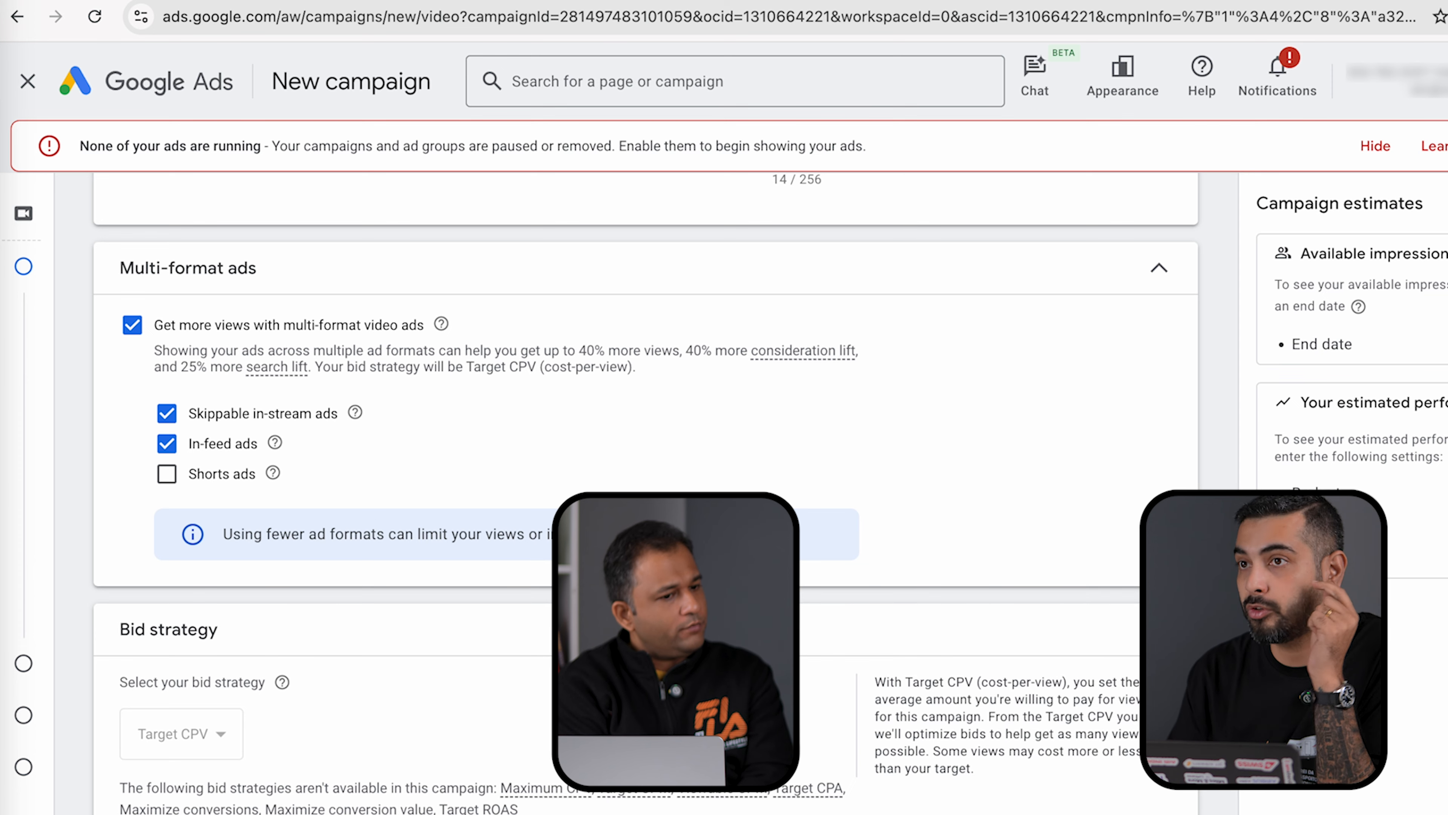
scroll(644, 491, "down", 2)
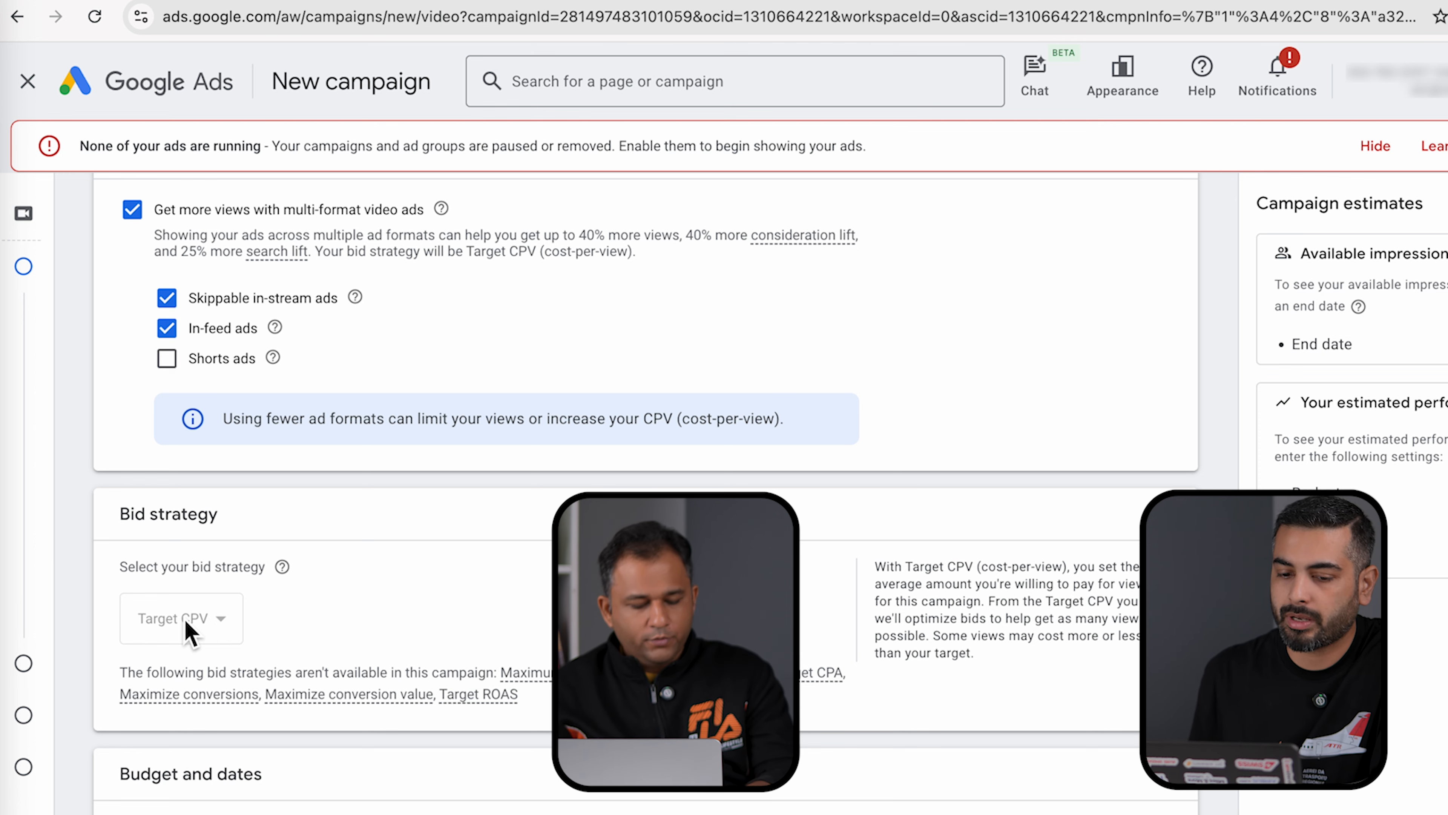
scroll(188, 632, "down", 4)
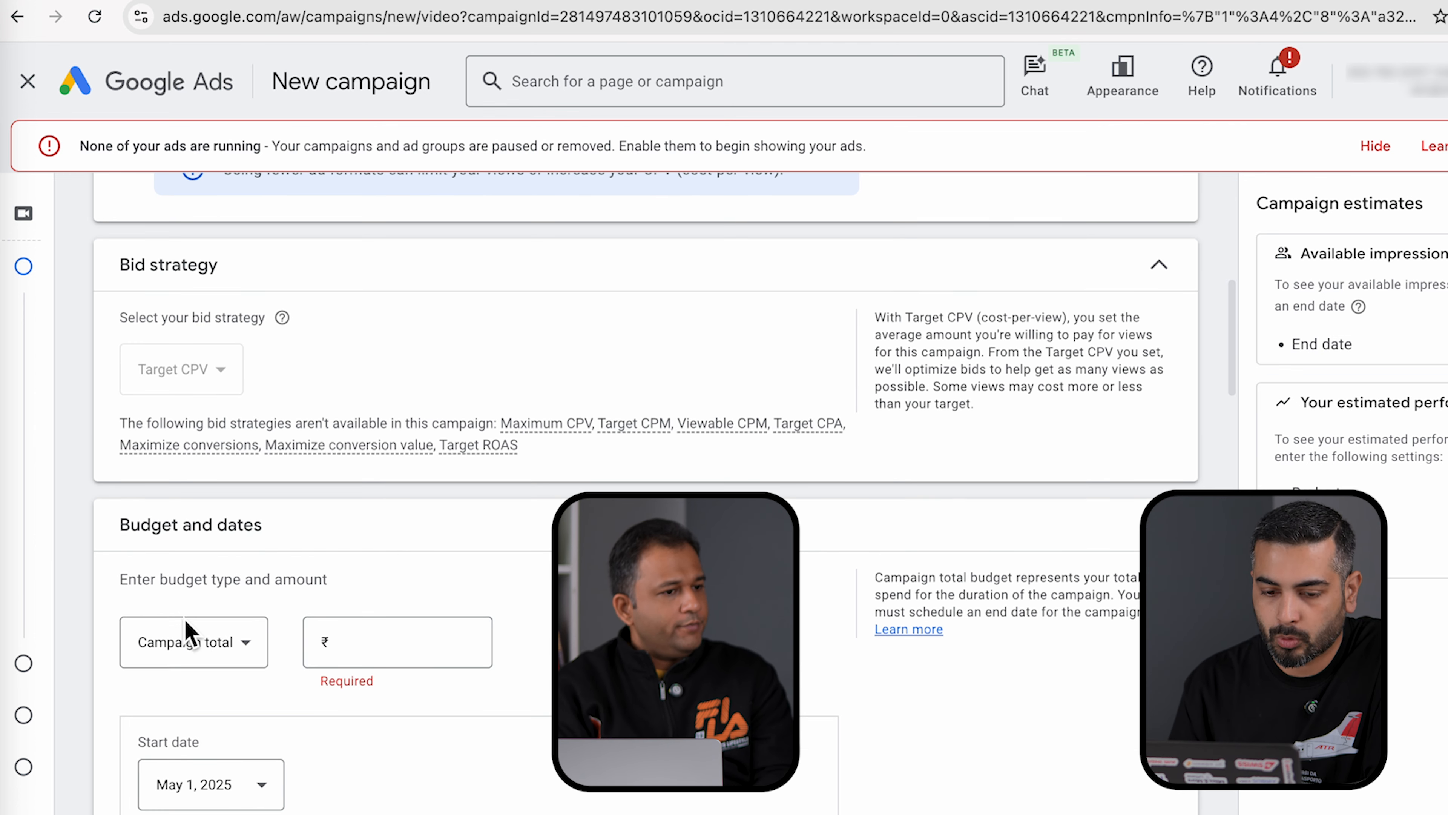
- Set the campaign budget type to Daily with an amount of 500.00
left_click(210, 654)
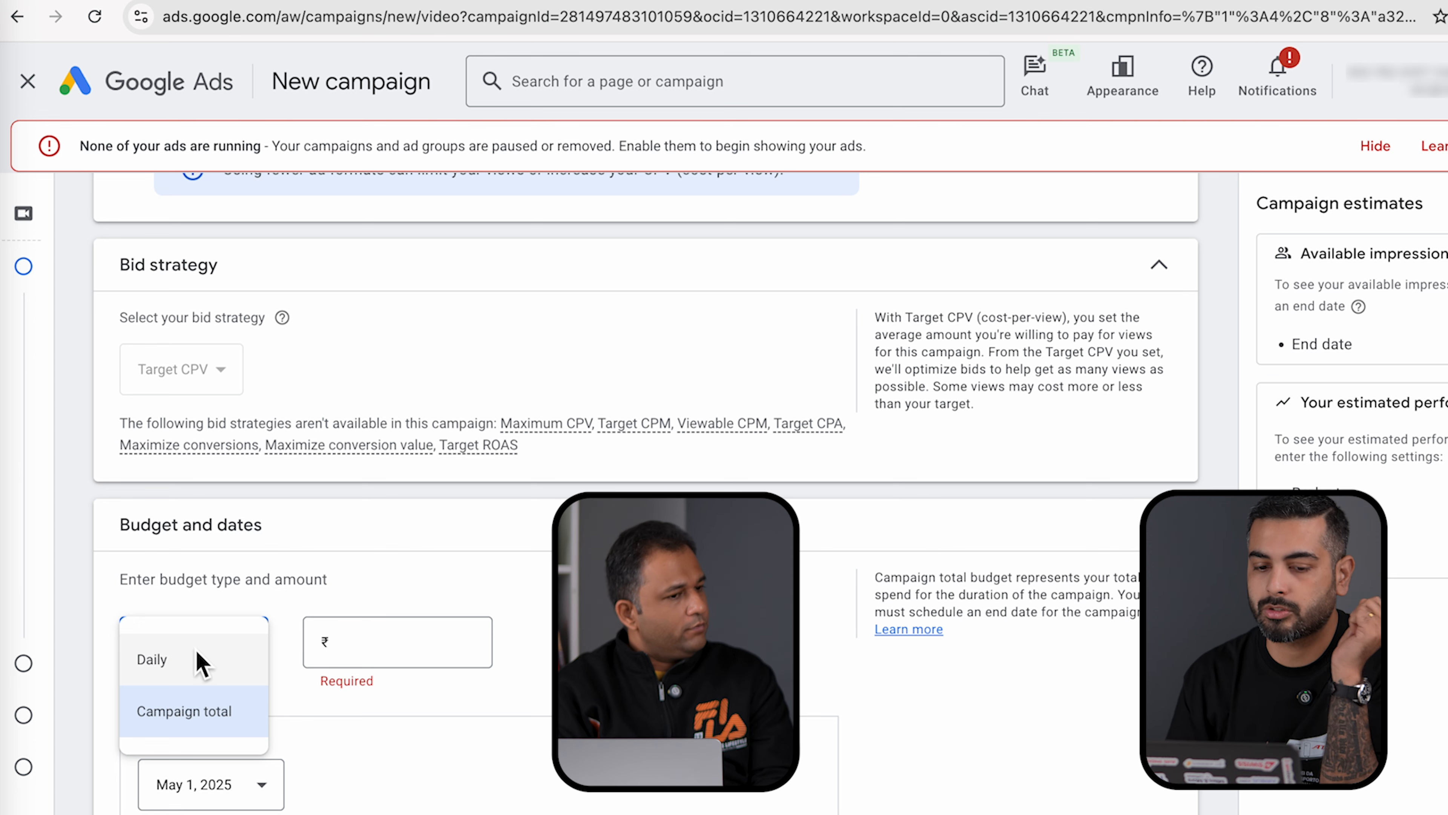
left_click(196, 662)
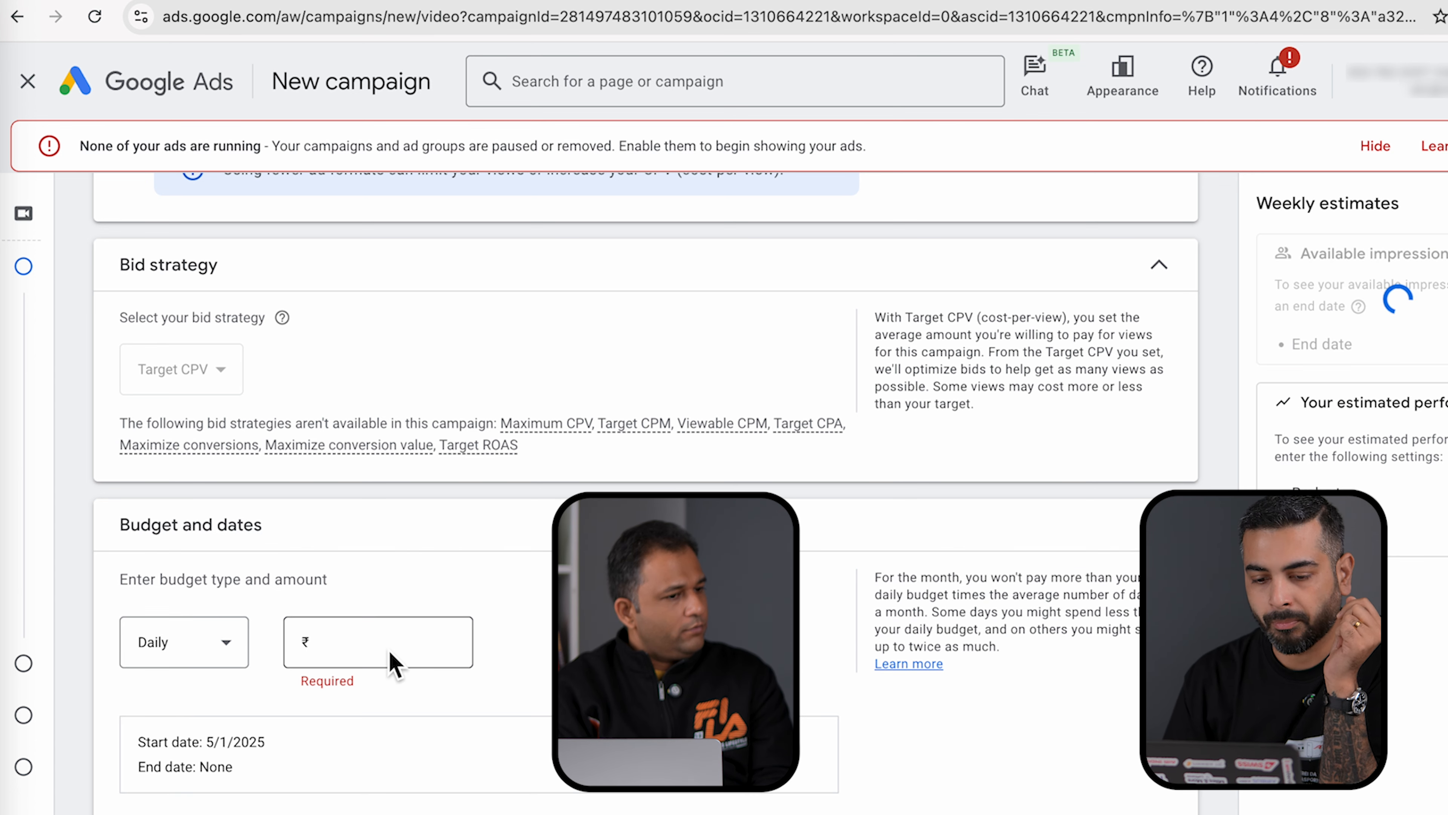
left_click(365, 655)
type("500")
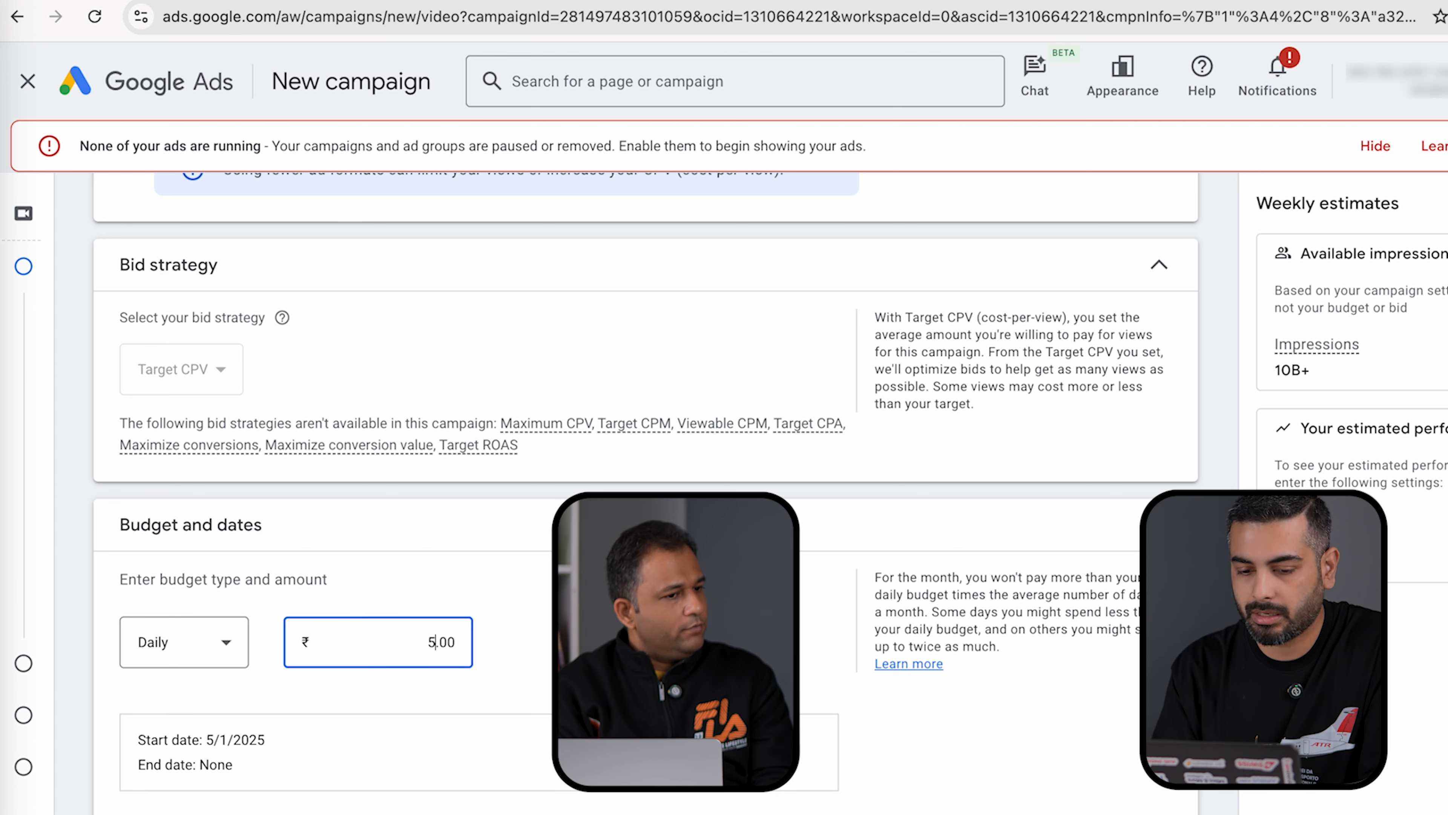
left_click(806, 637)
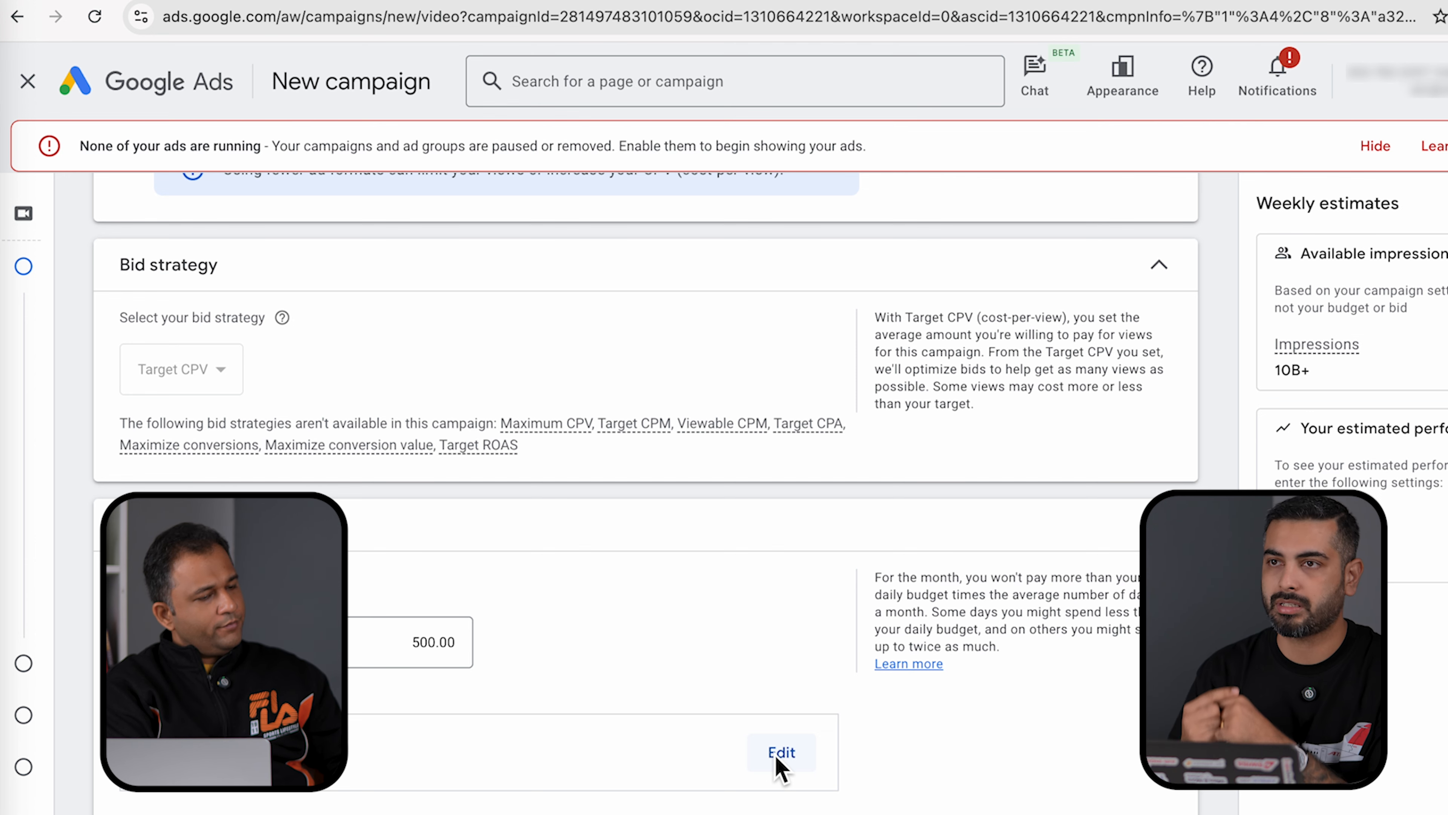
- Set the campaign start date to May 2, 2025 and end date to May 3, 2025
left_click(779, 759)
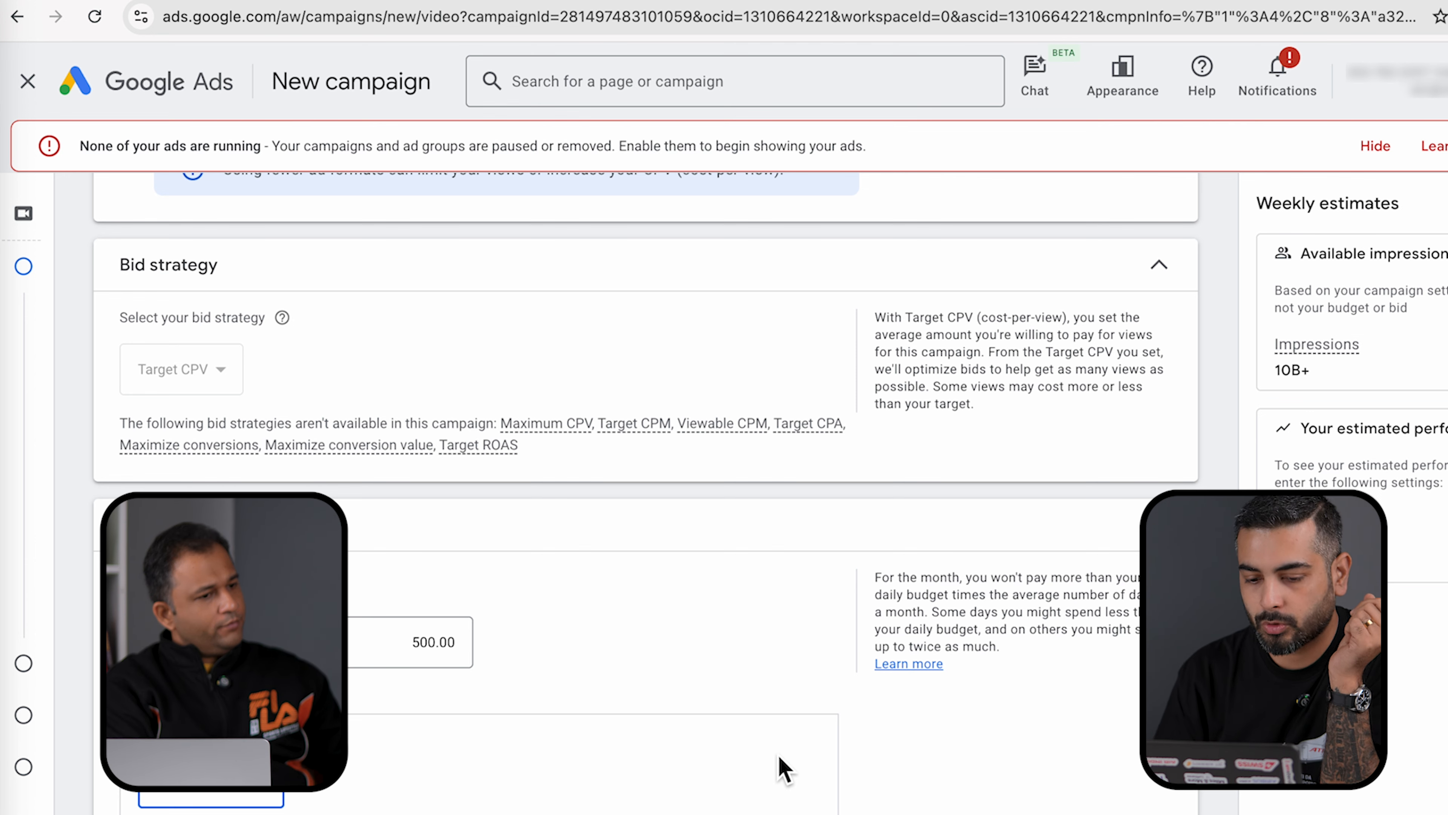
scroll(608, 799, "down", 7)
left_click(269, 421)
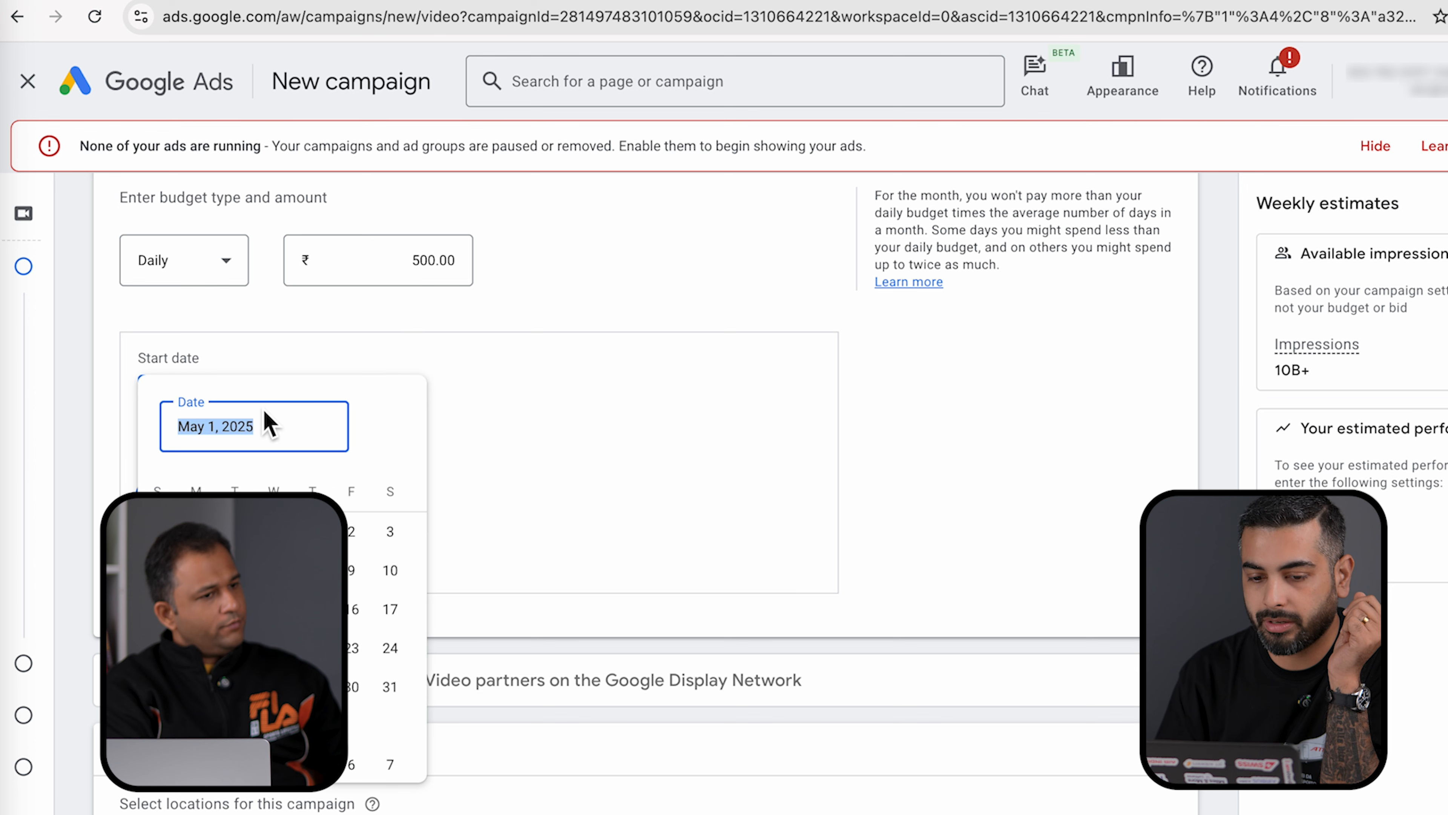
left_click(354, 534)
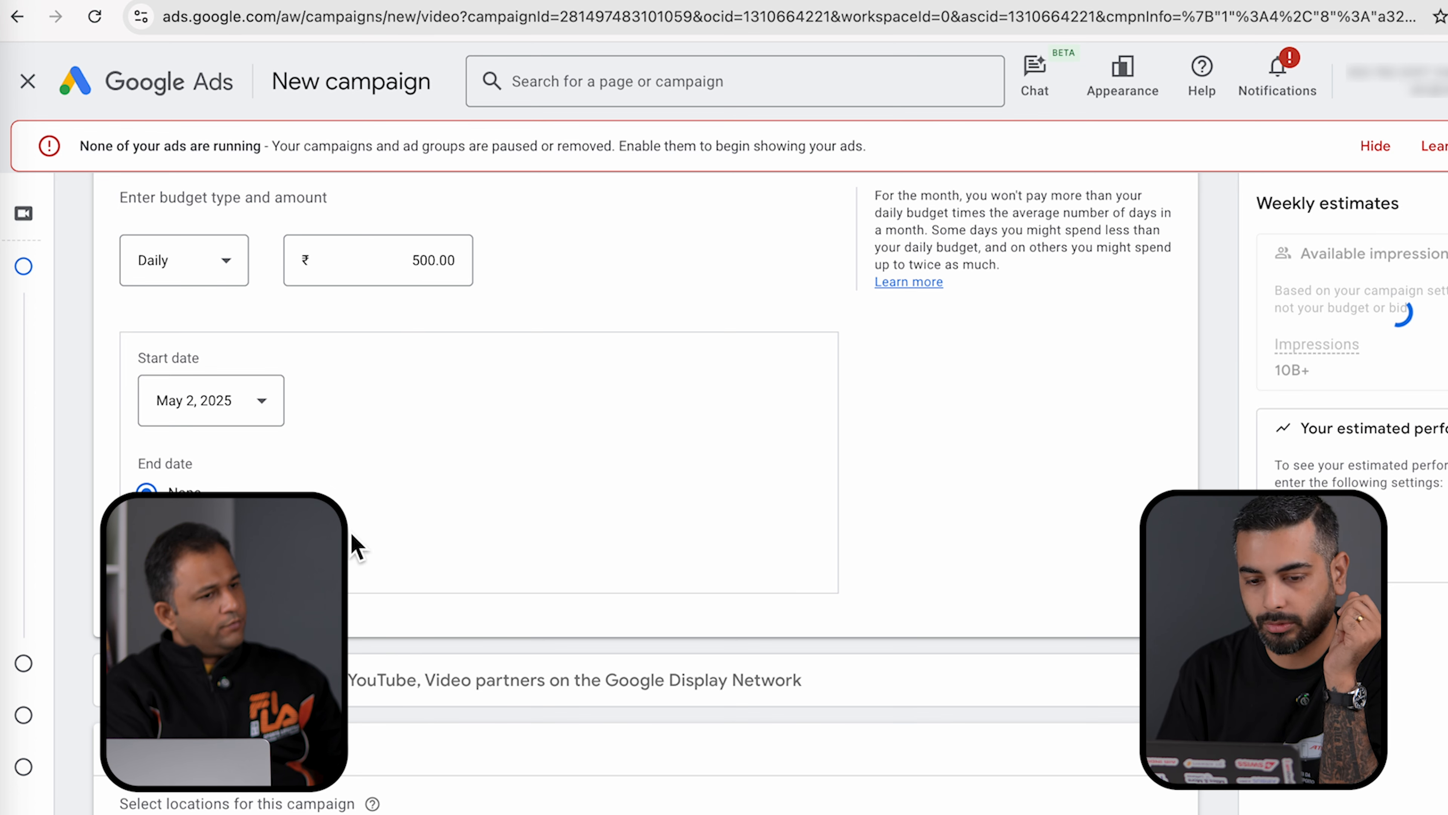
scroll(480, 465, "down", 2)
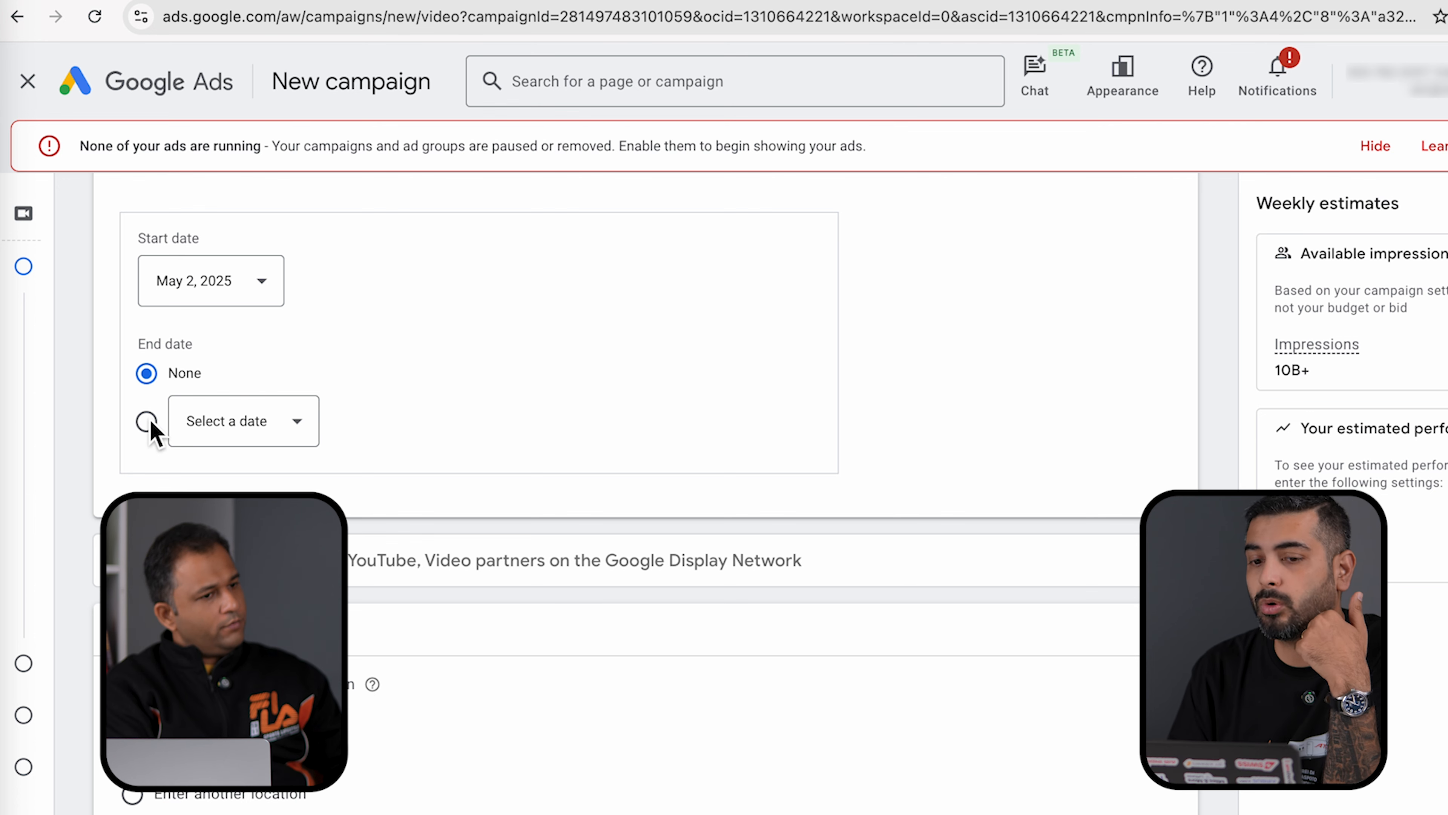
left_click(149, 422)
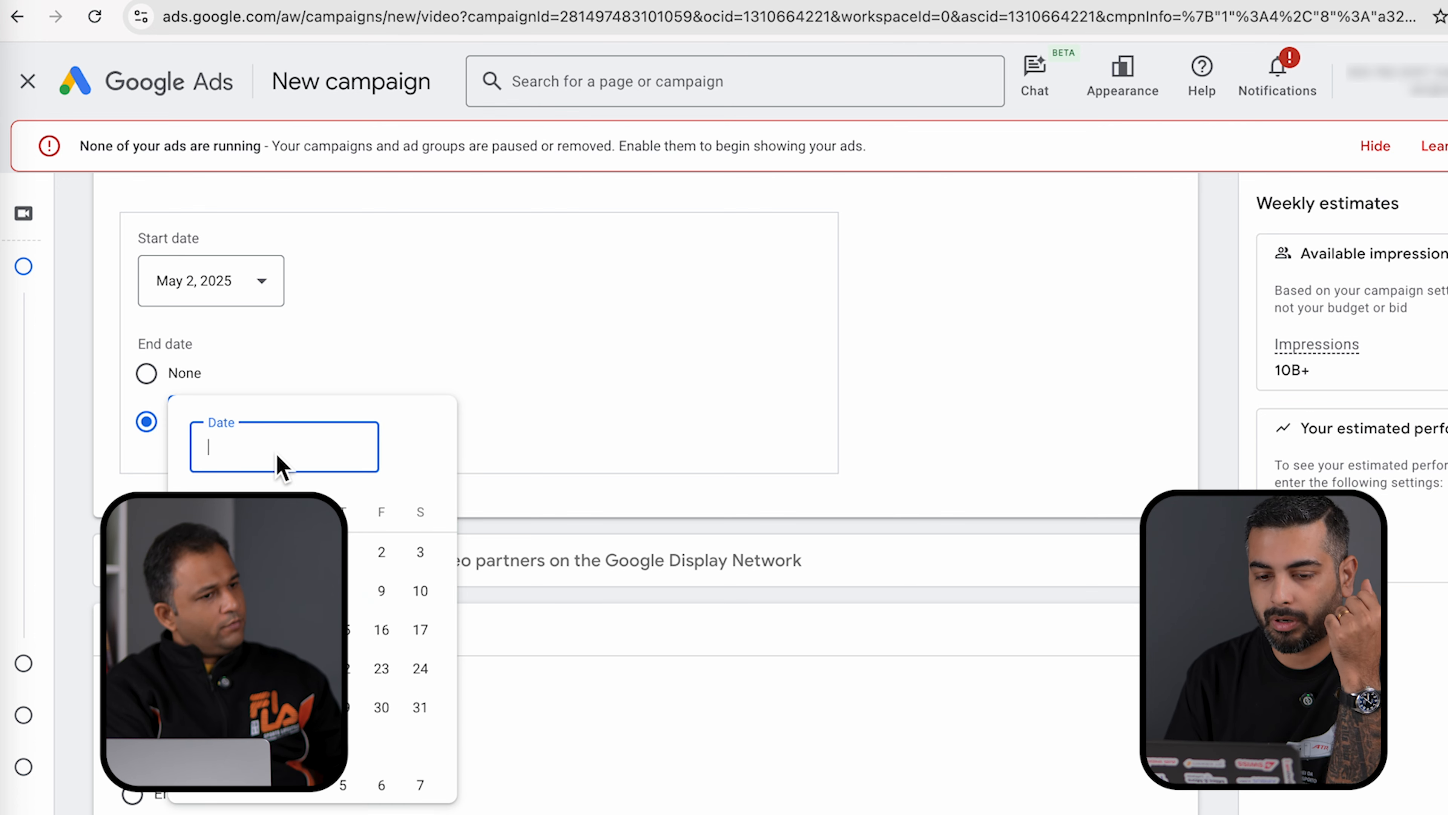
left_click(426, 566)
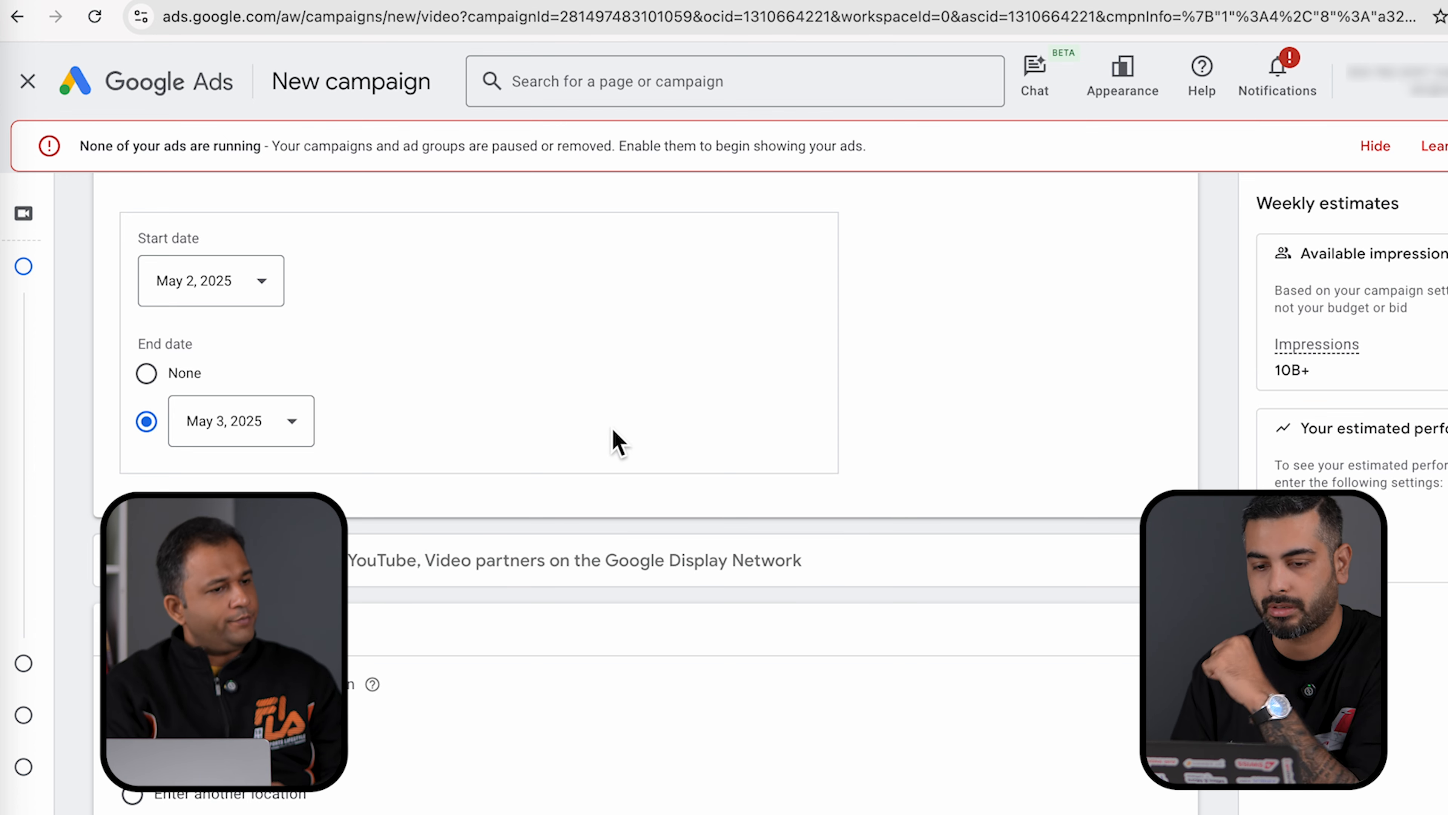
scroll(612, 430, "down", 3)
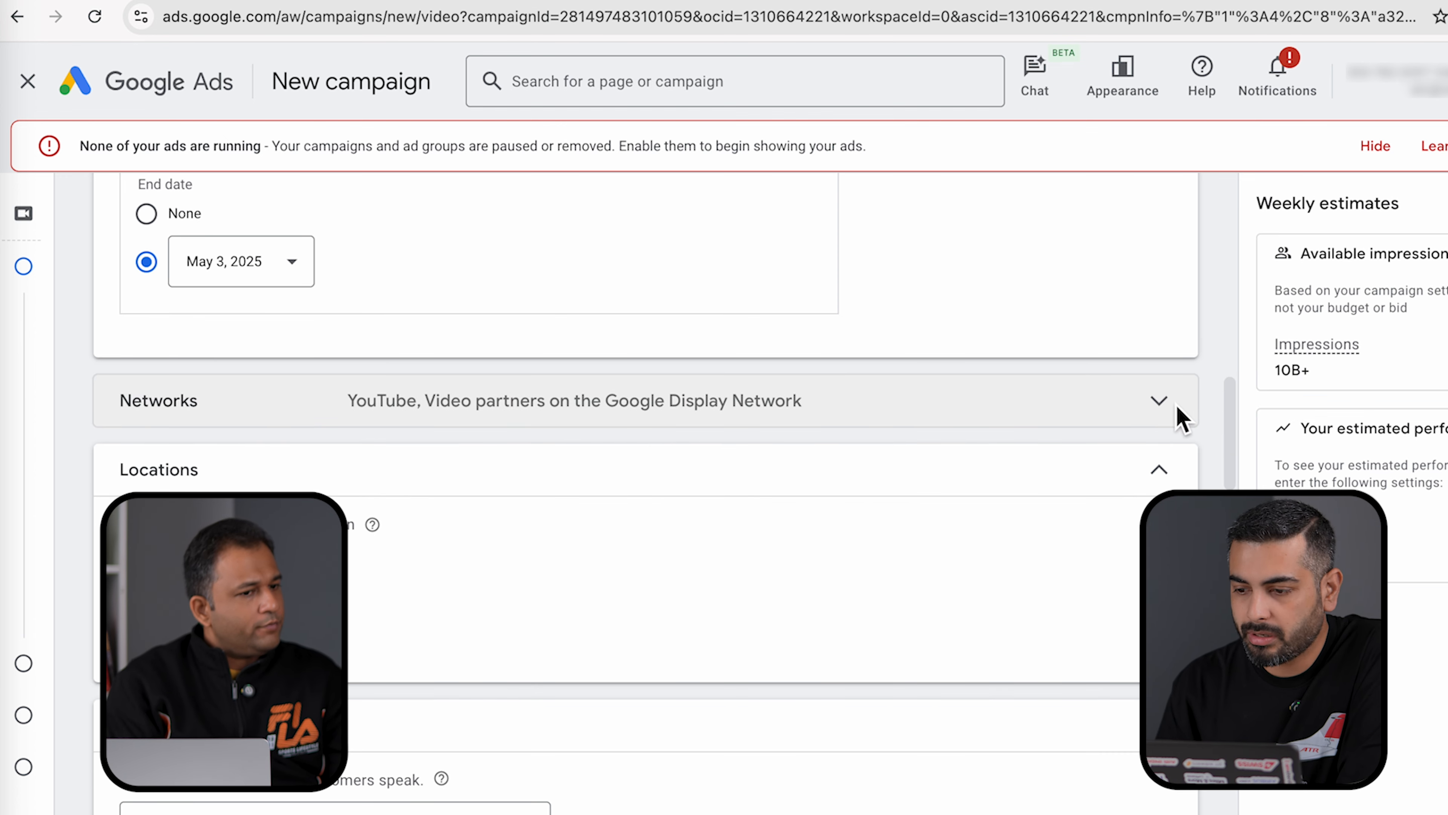
- In Networks, uncheck 'Video partners on the Google Display Network' so ads run only on YouTube
left_click(1163, 406)
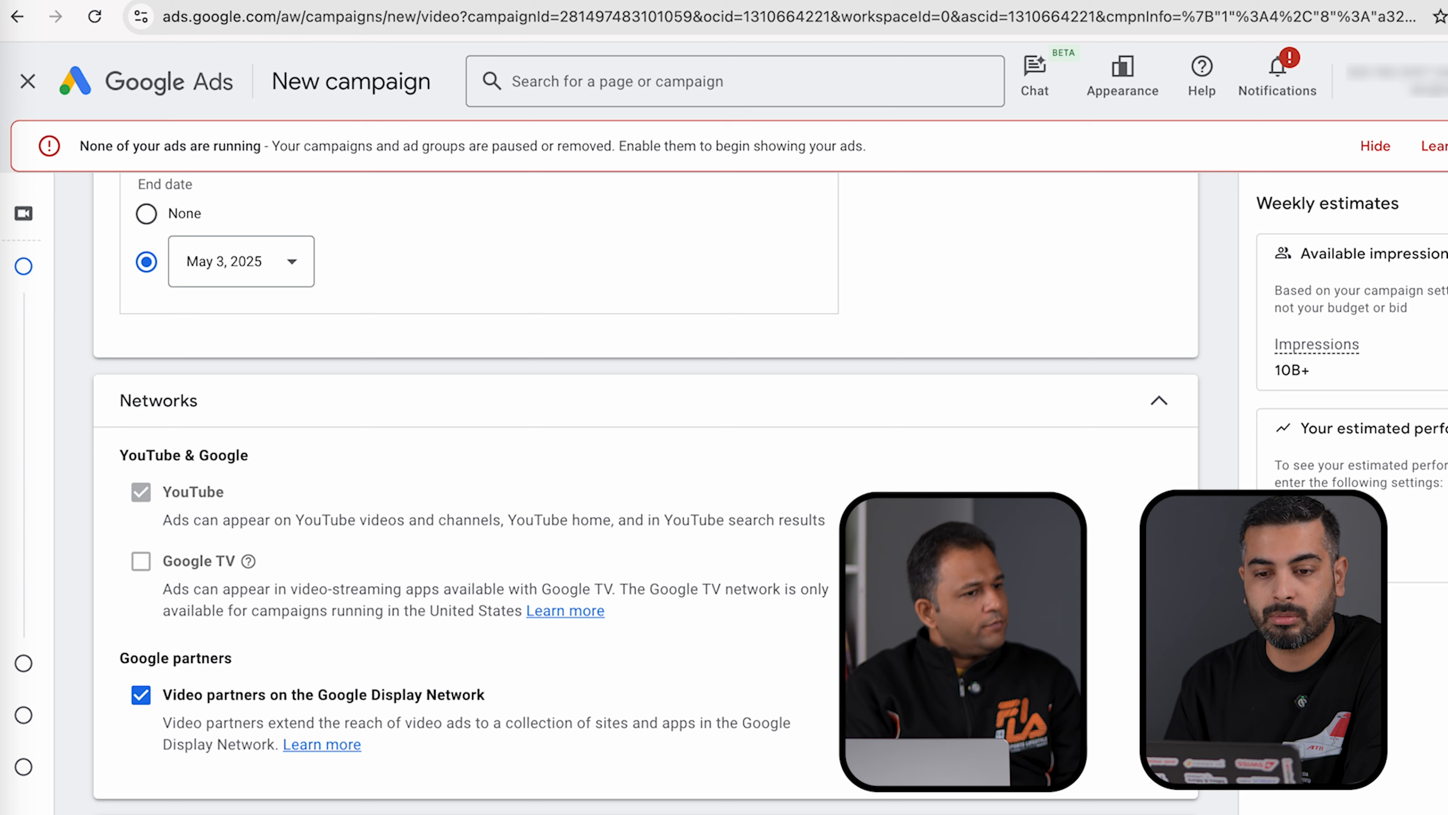
scroll(663, 496, "down", 1)
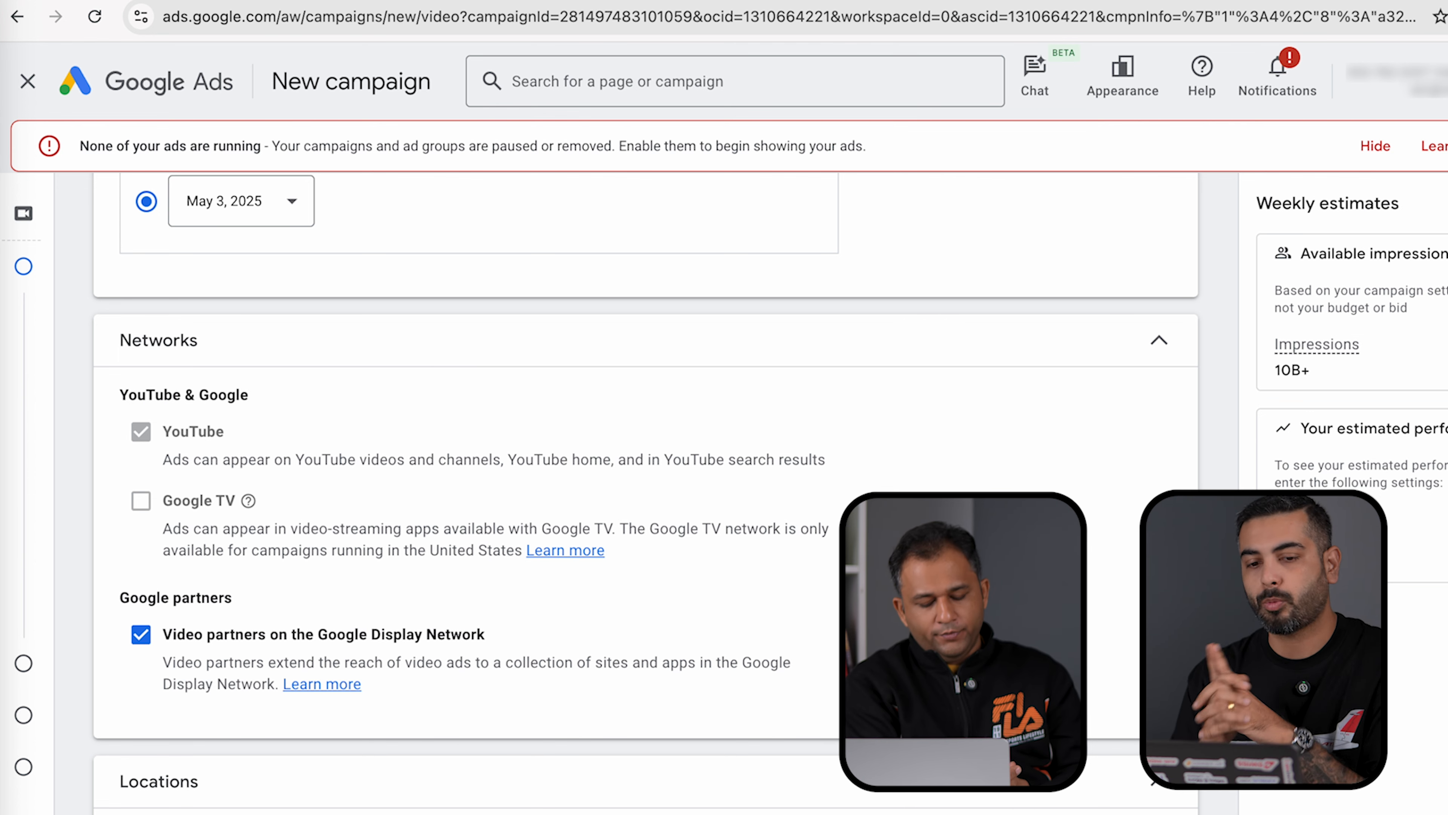
mouse_move(142, 507)
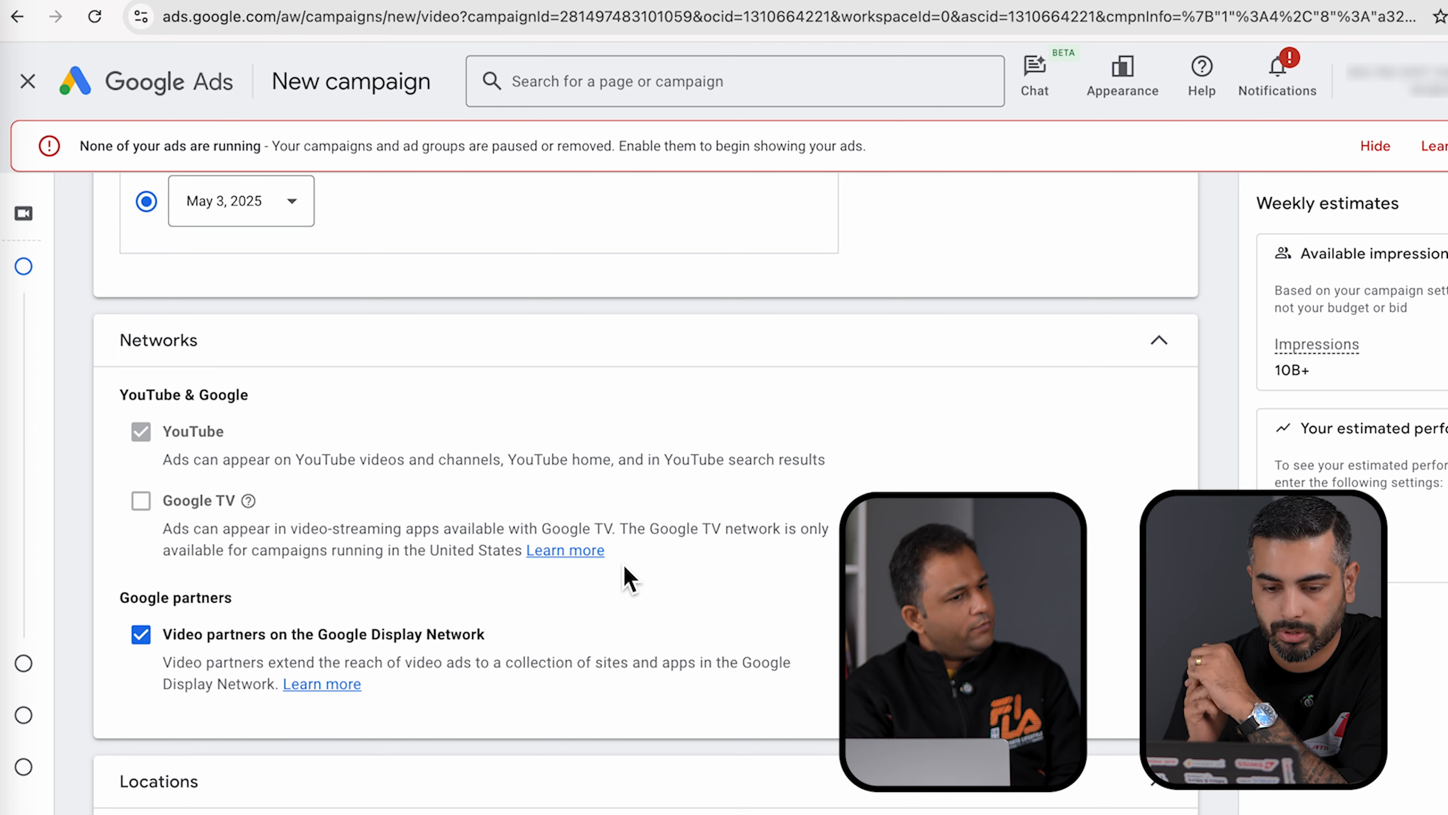
scroll(625, 571, "down", 3)
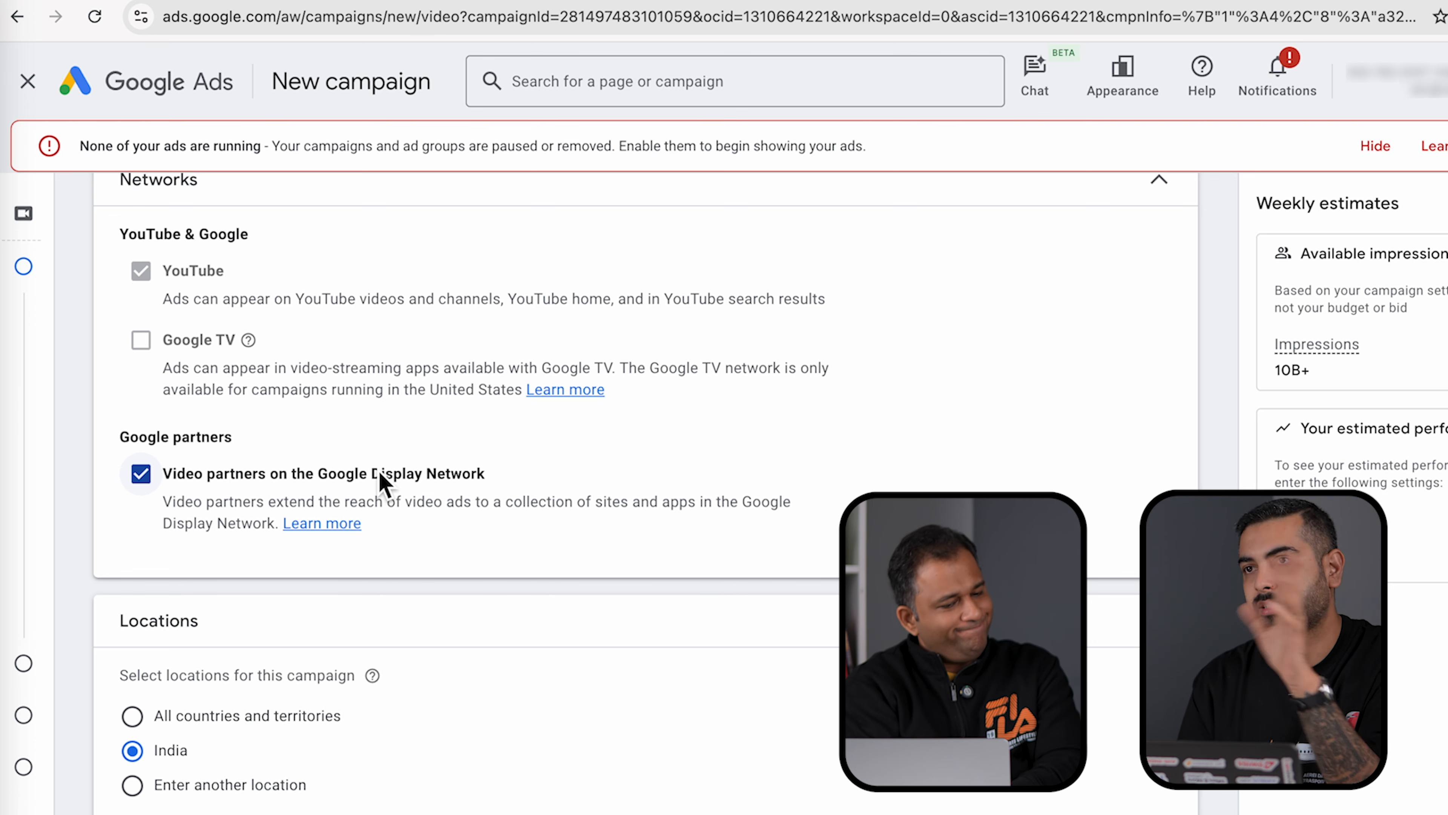
left_click(144, 476)
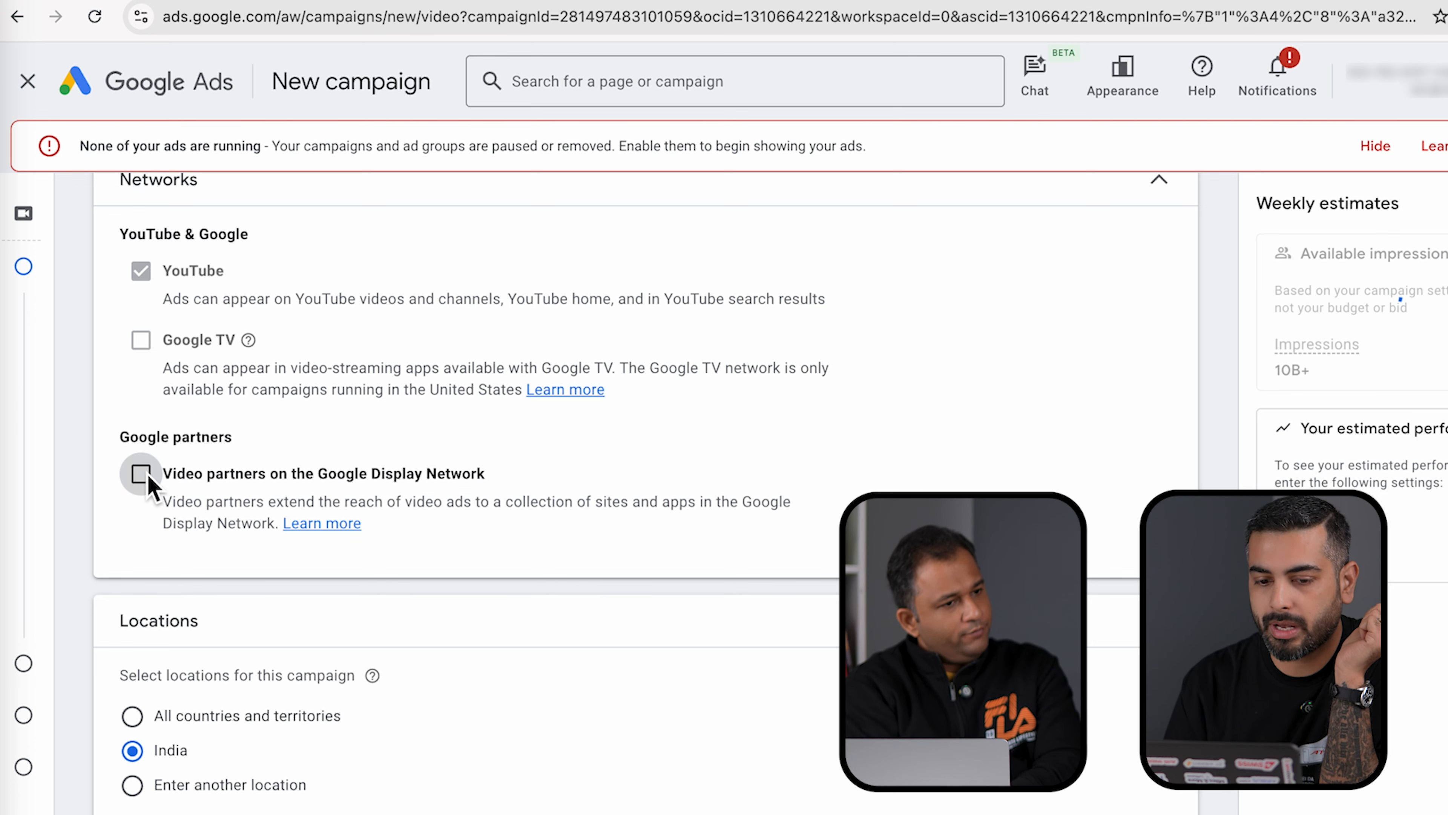
scroll(626, 621, "down", 3)
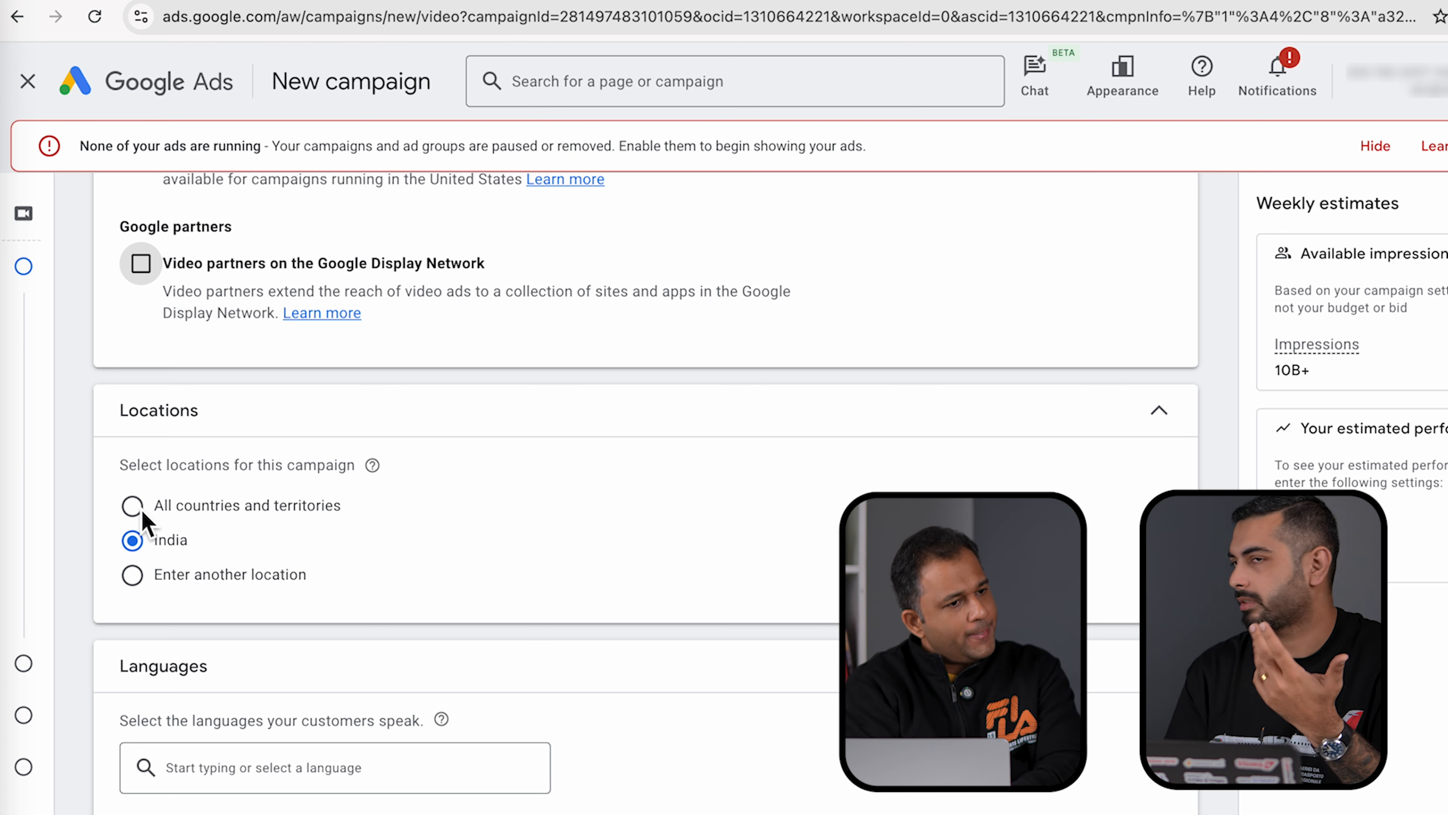
- Replace India with 'Pune, Maharashtra, India' city as the target location
left_click(133, 576)
left_click(250, 633)
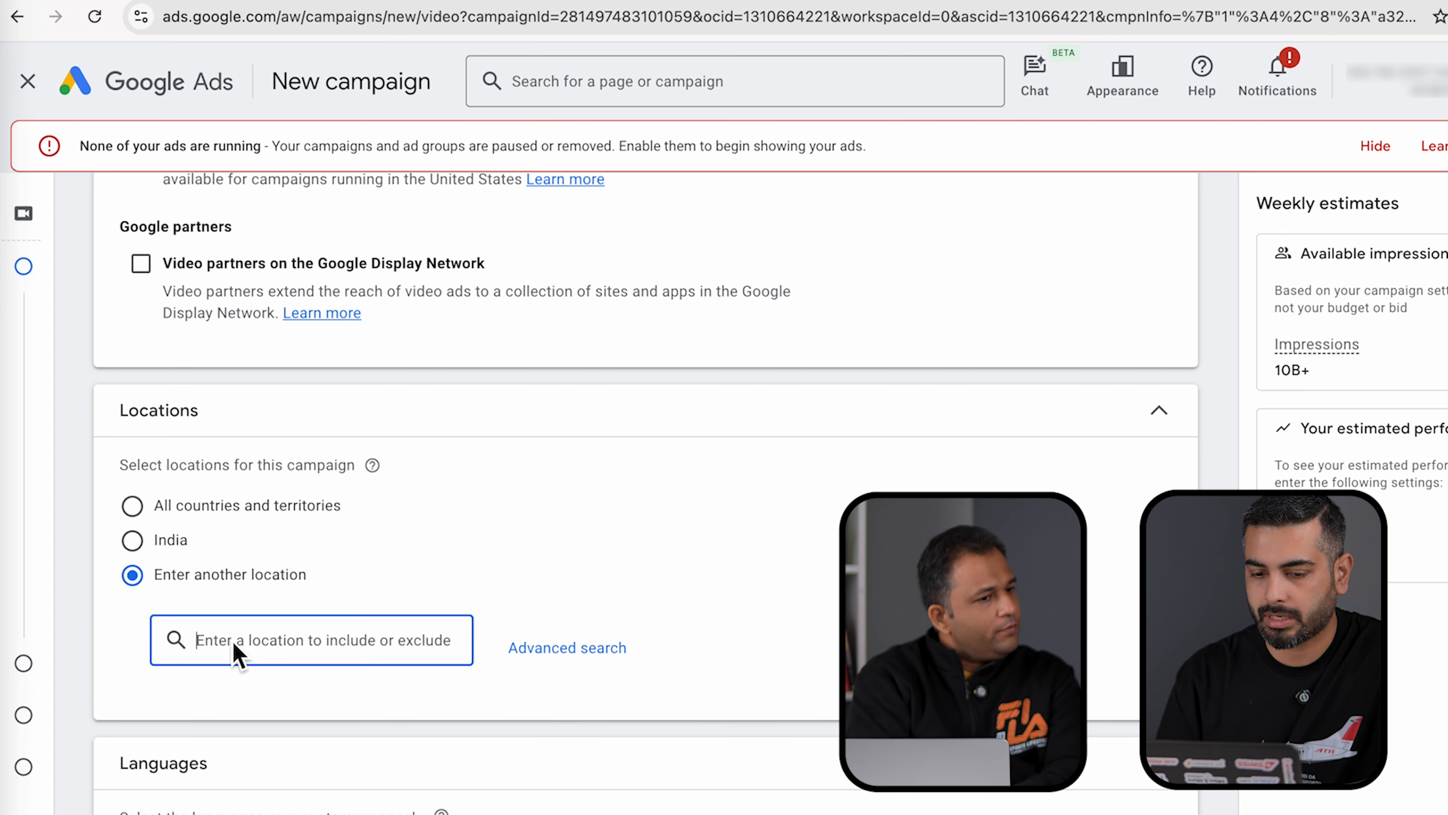
type("pune")
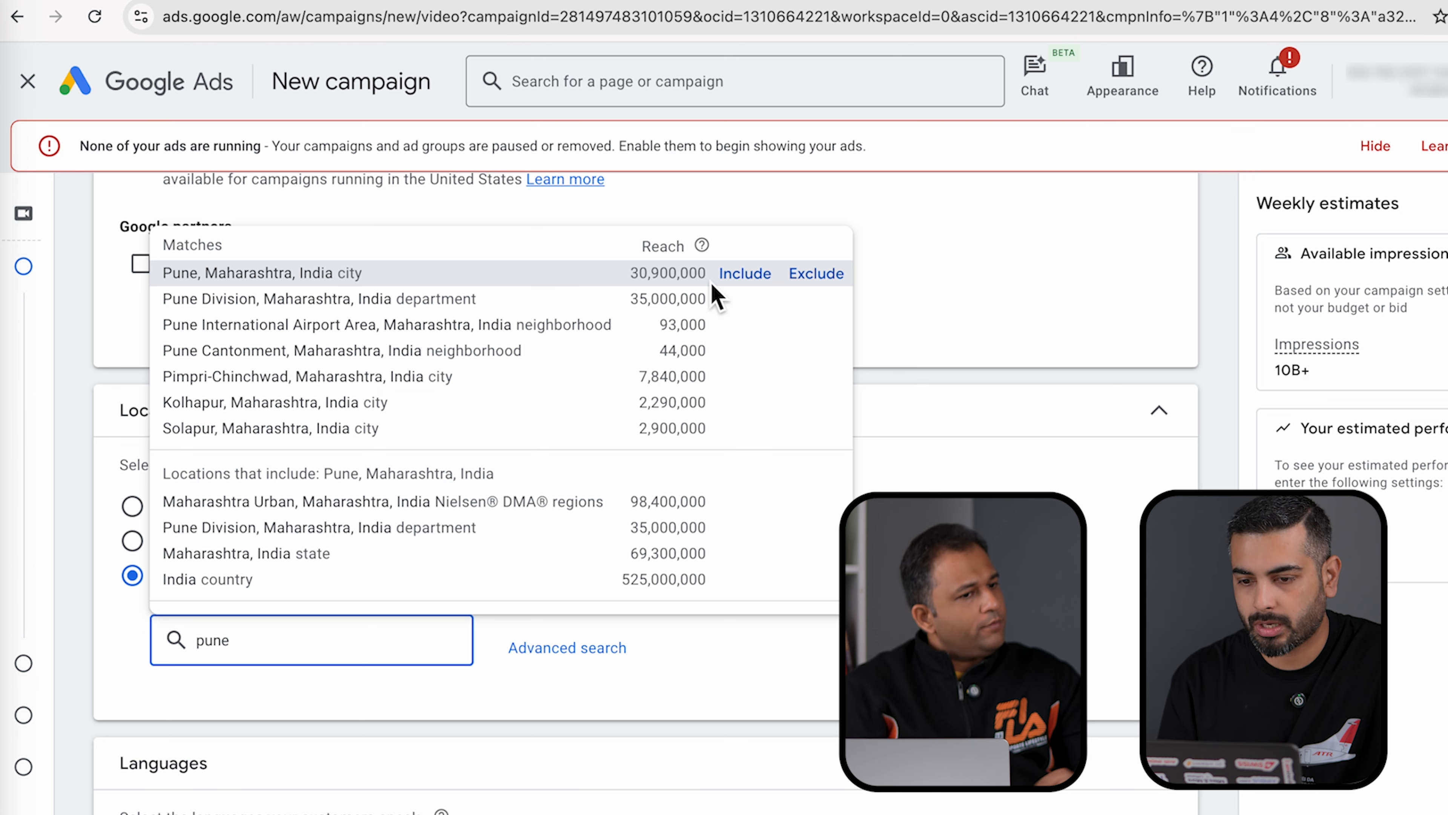
left_click(741, 275)
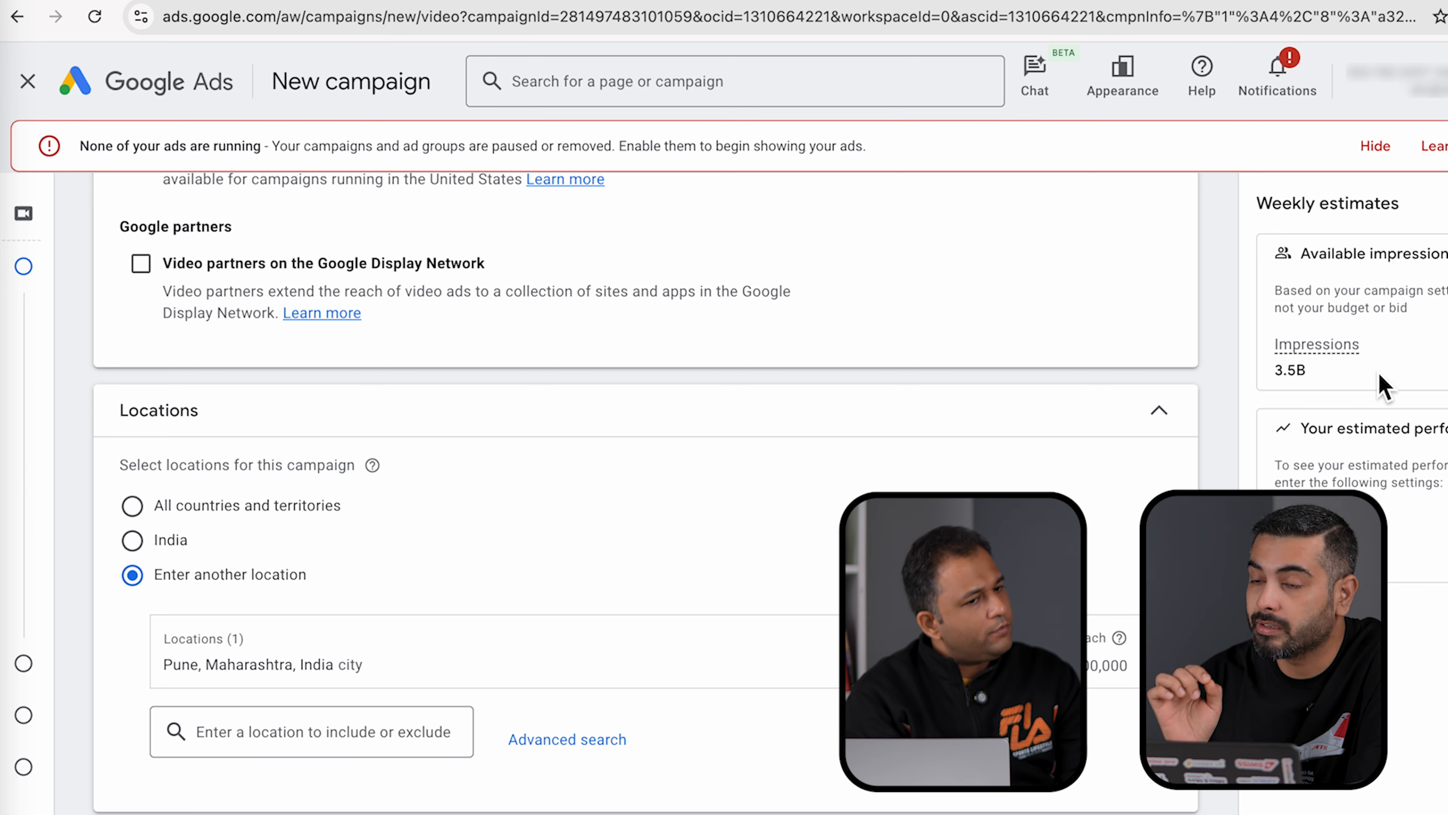
scroll(663, 493, "down", 7)
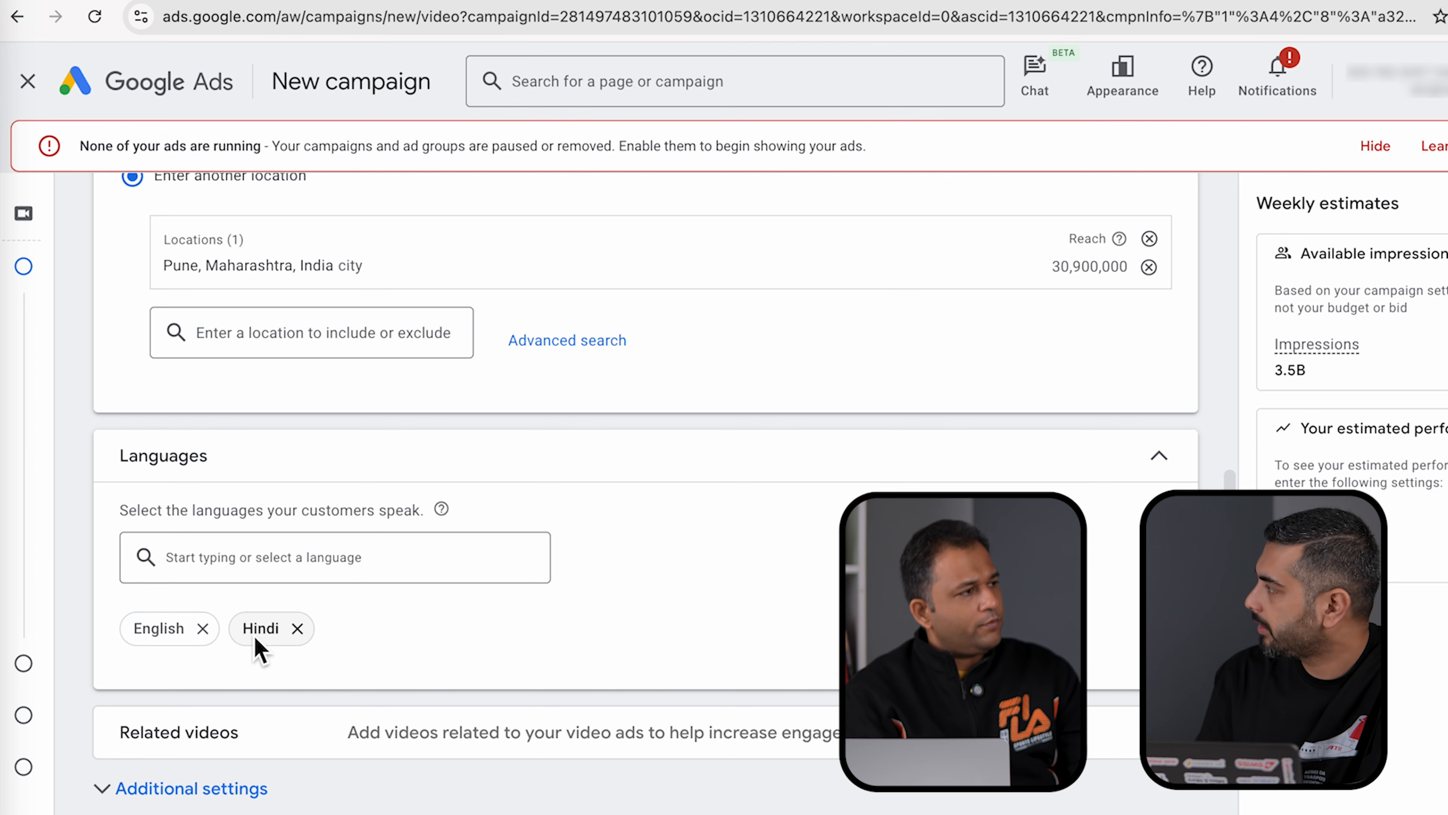
- Remove English from the target languages, leaving only Hindi, and expand Related videos
left_click(239, 569)
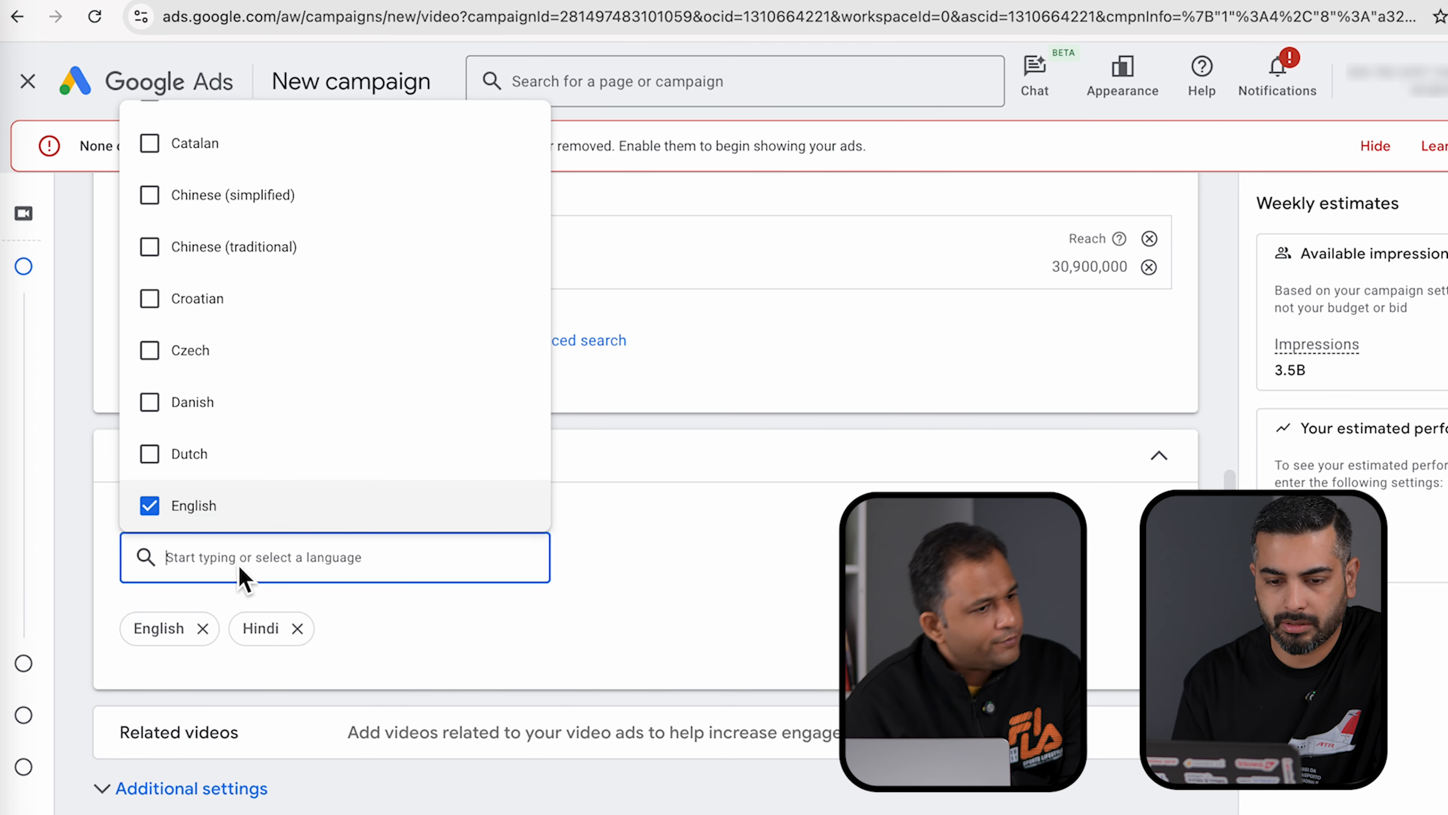
type("hin")
left_click(762, 593)
left_click(204, 628)
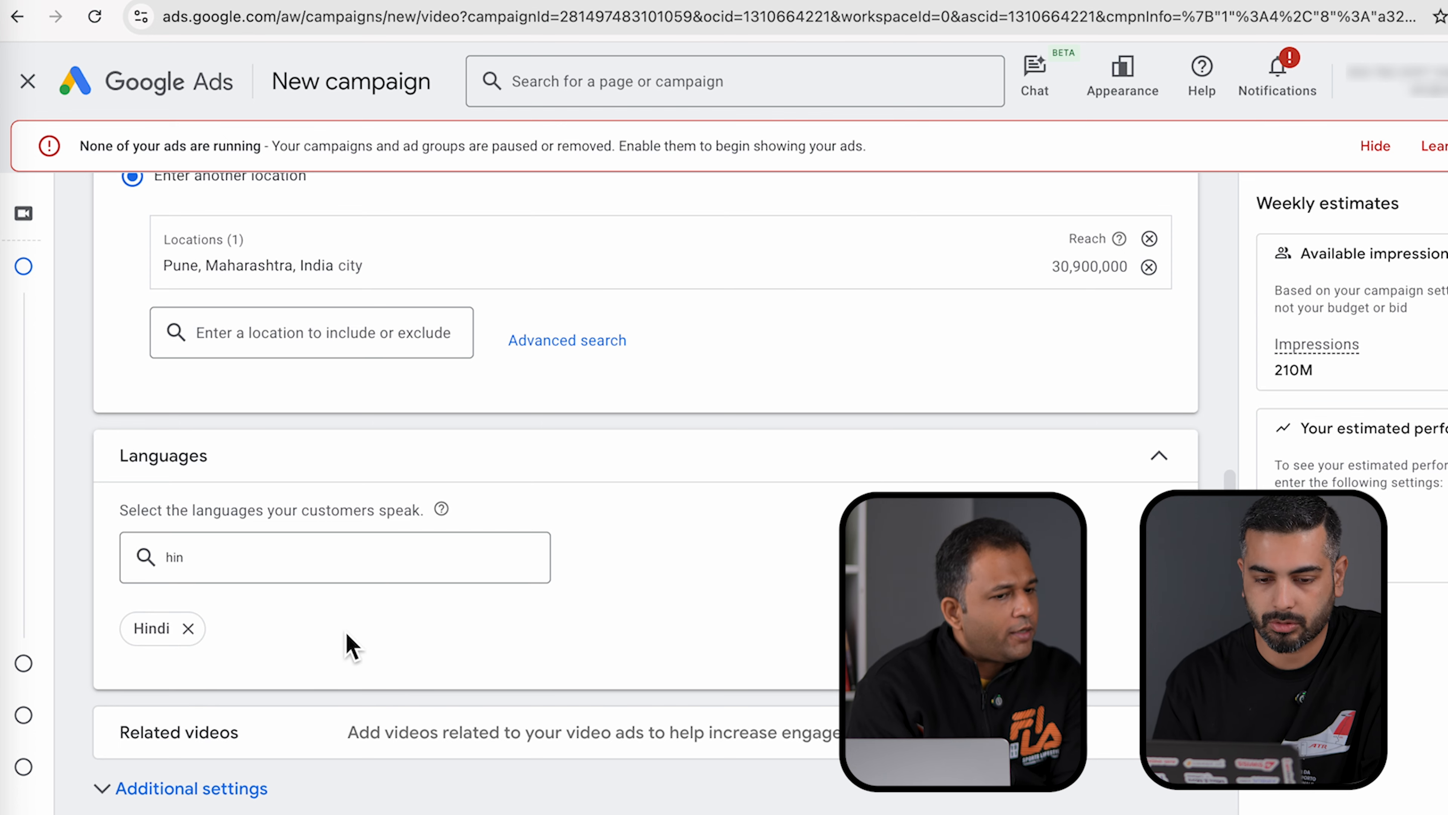
scroll(345, 631, "down", 2)
left_click(226, 425)
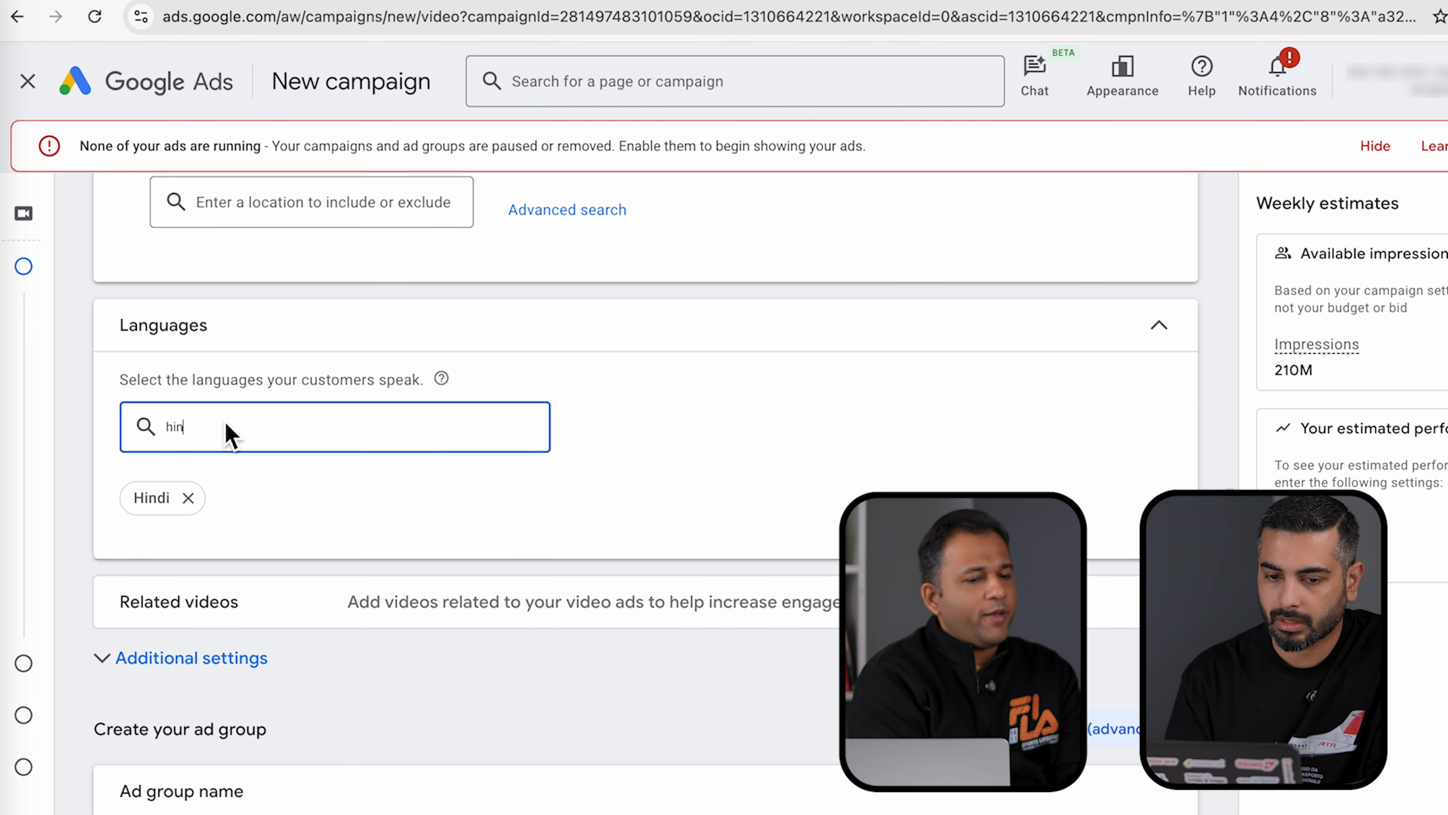
key("BackSpace")
key("BackSpace")
key("BackSpace")
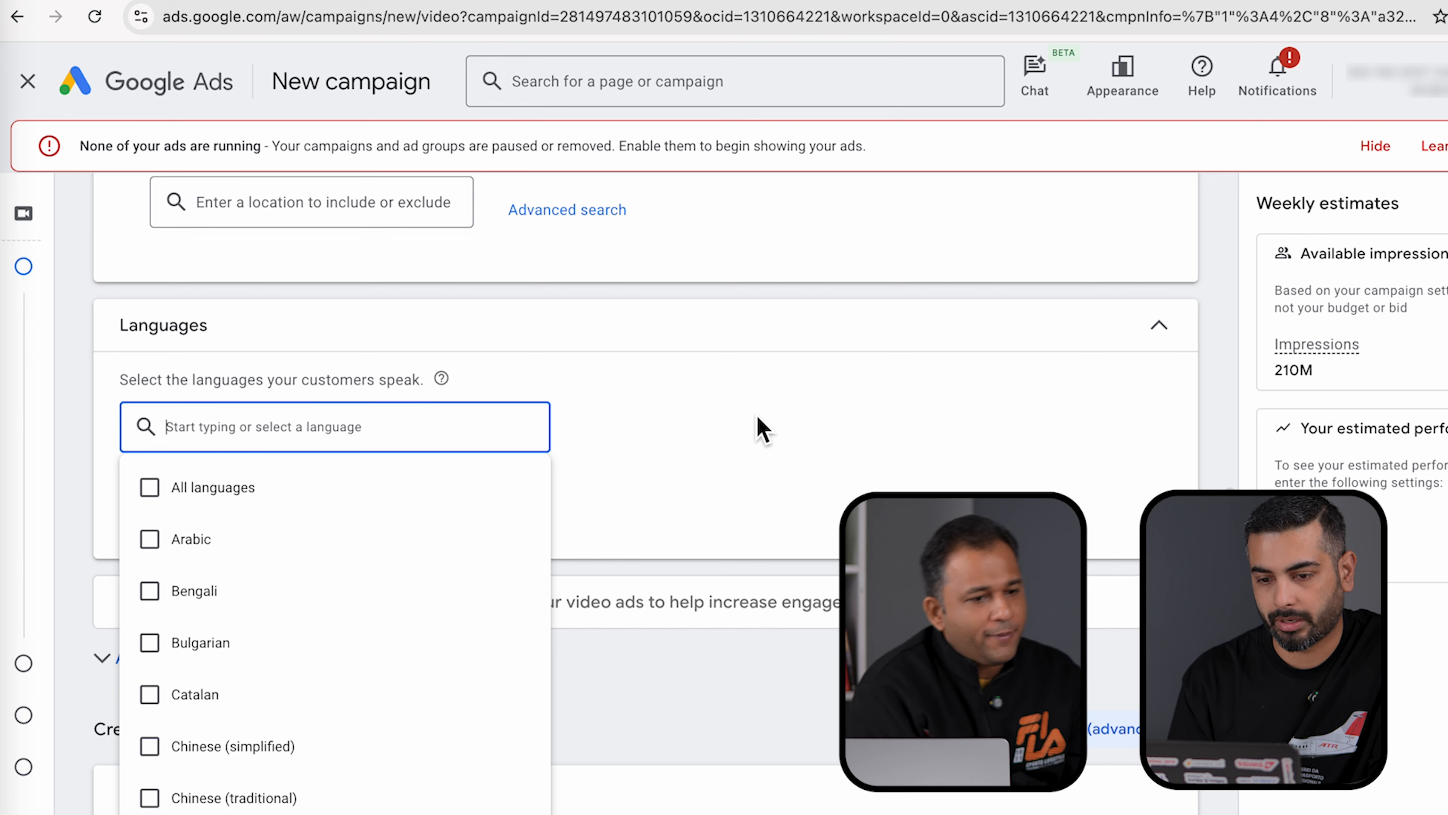
left_click(758, 417)
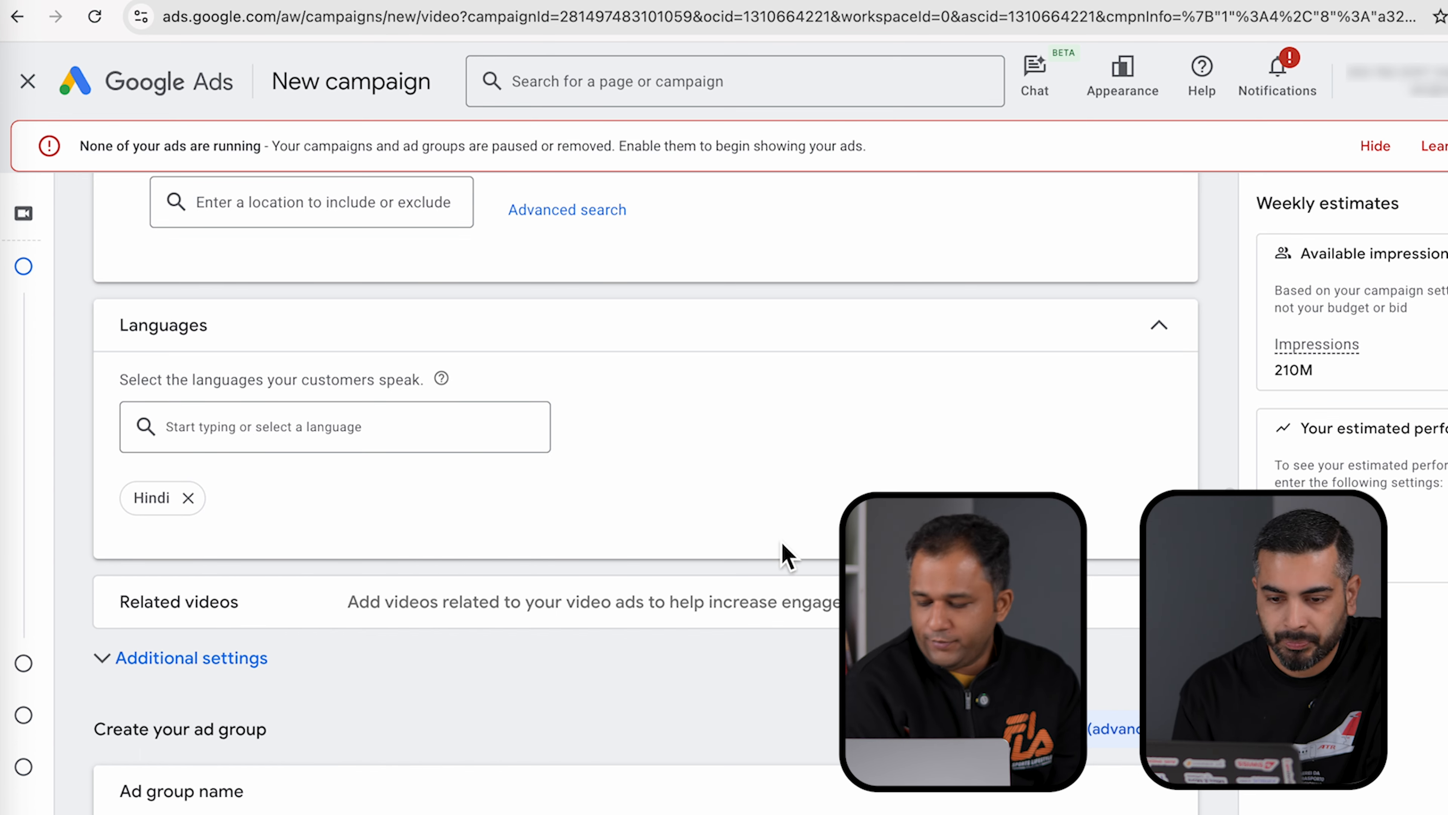
left_click(856, 601)
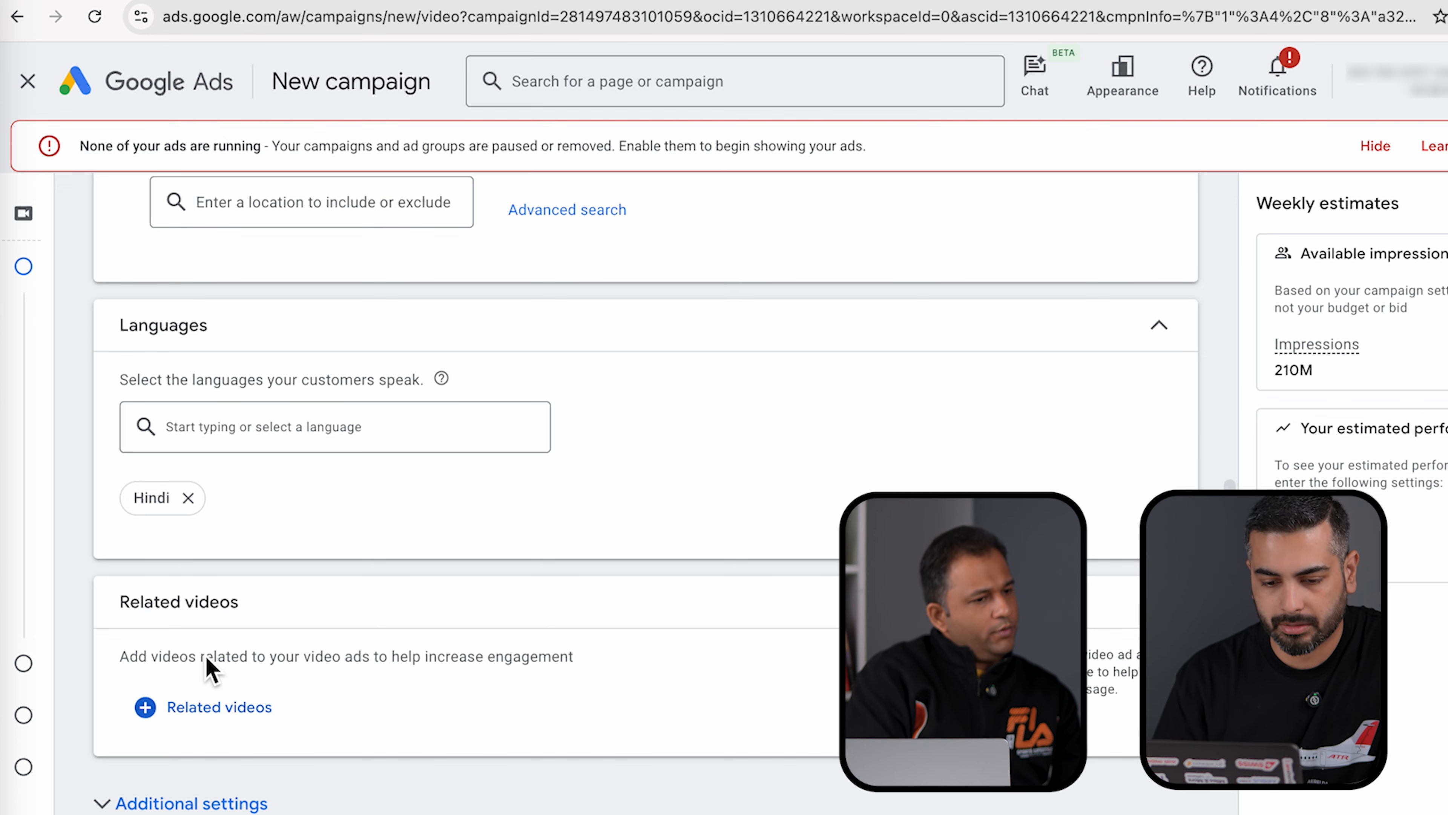
- Open the related videos picker and search for 'mymot'
left_click(210, 713)
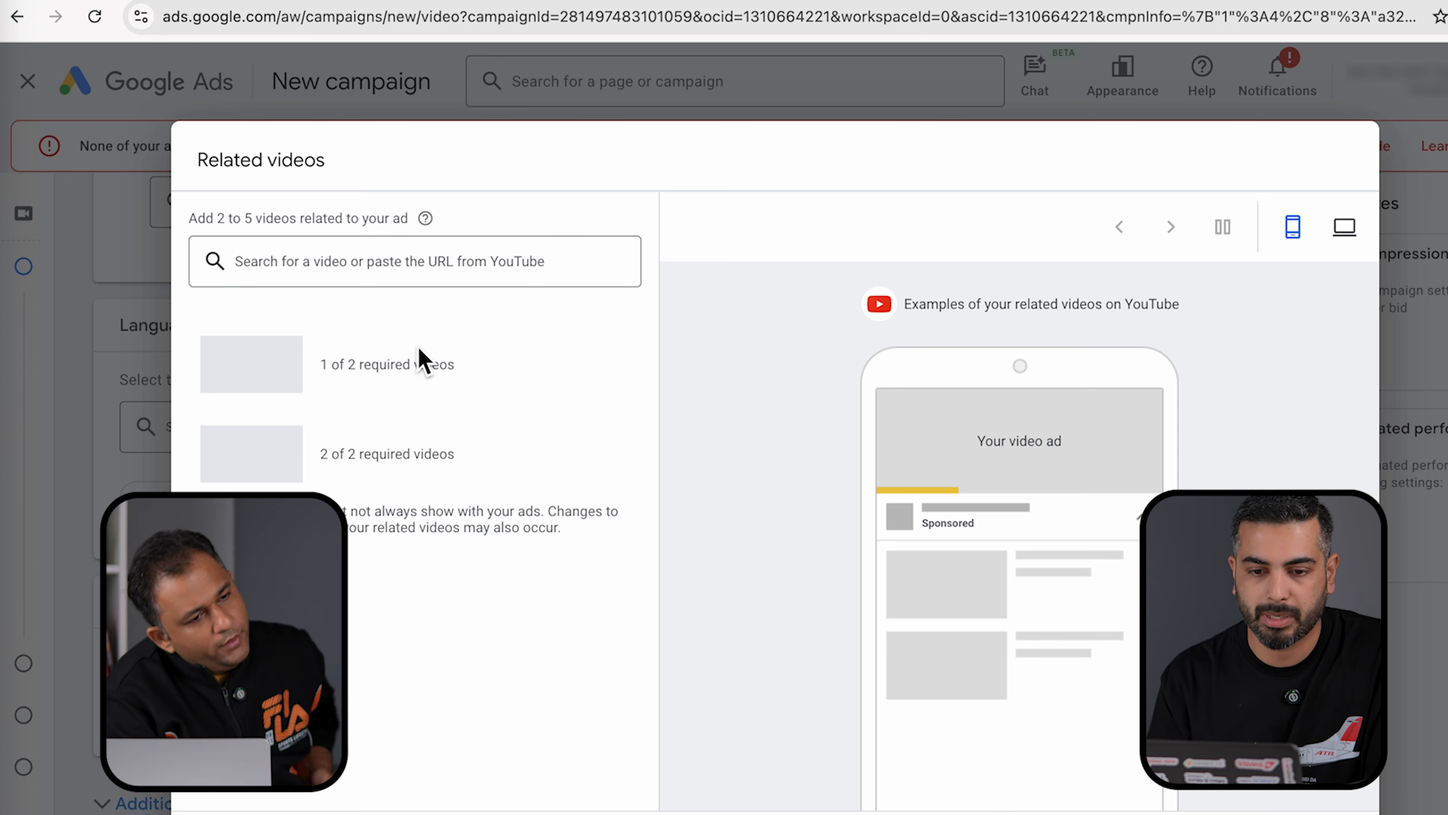
left_click(312, 274)
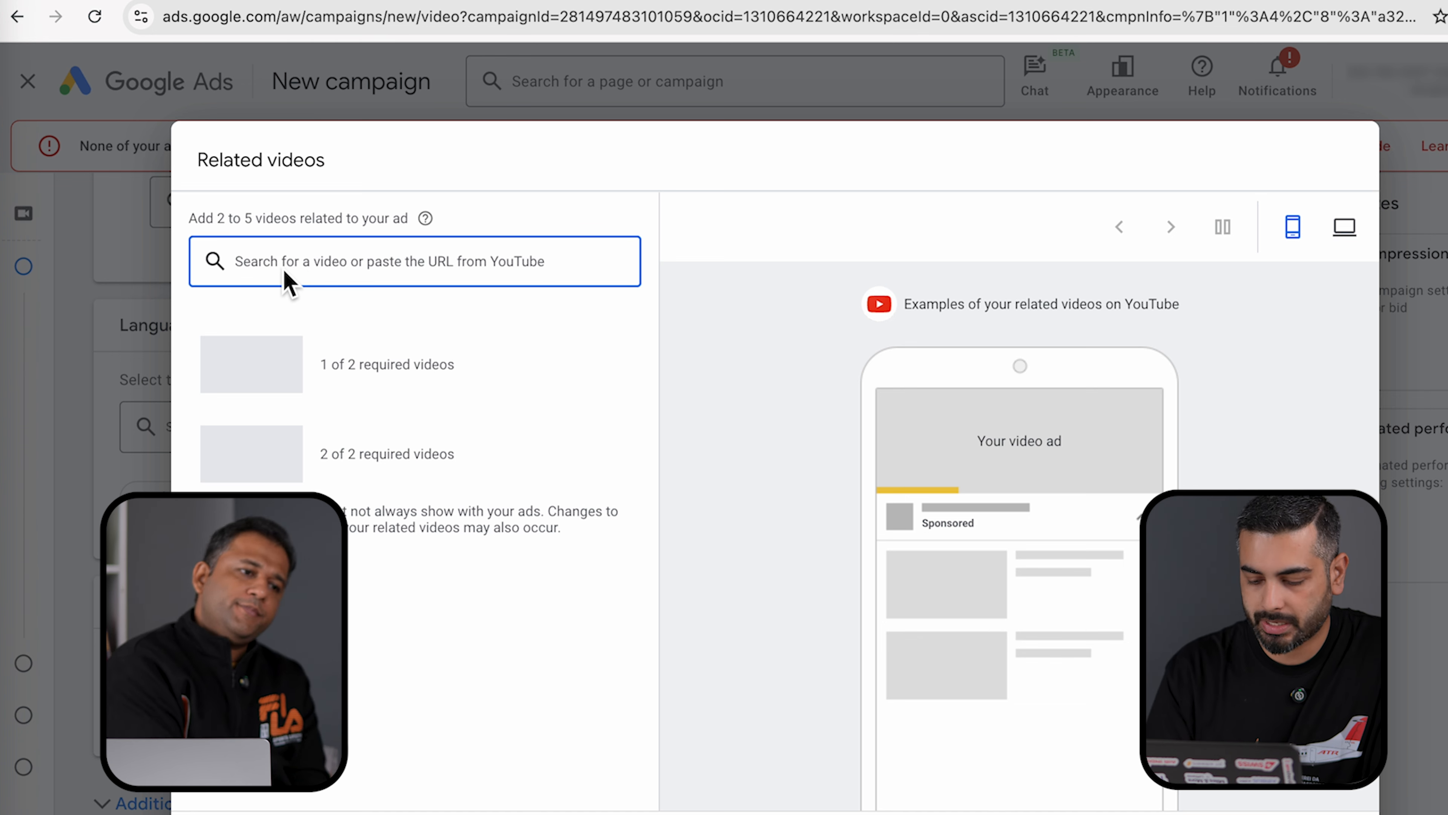
type("my")
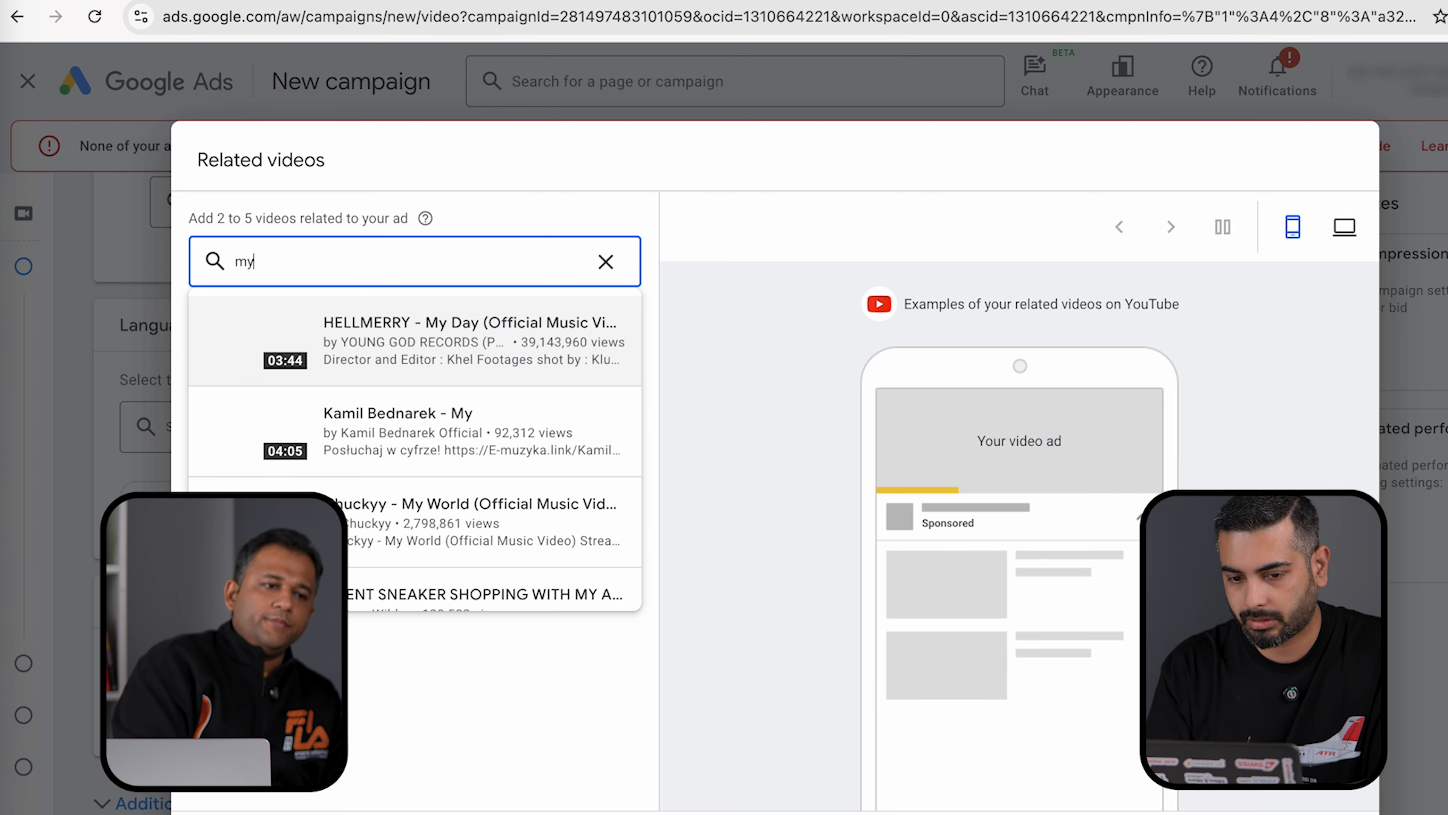
type("motor")
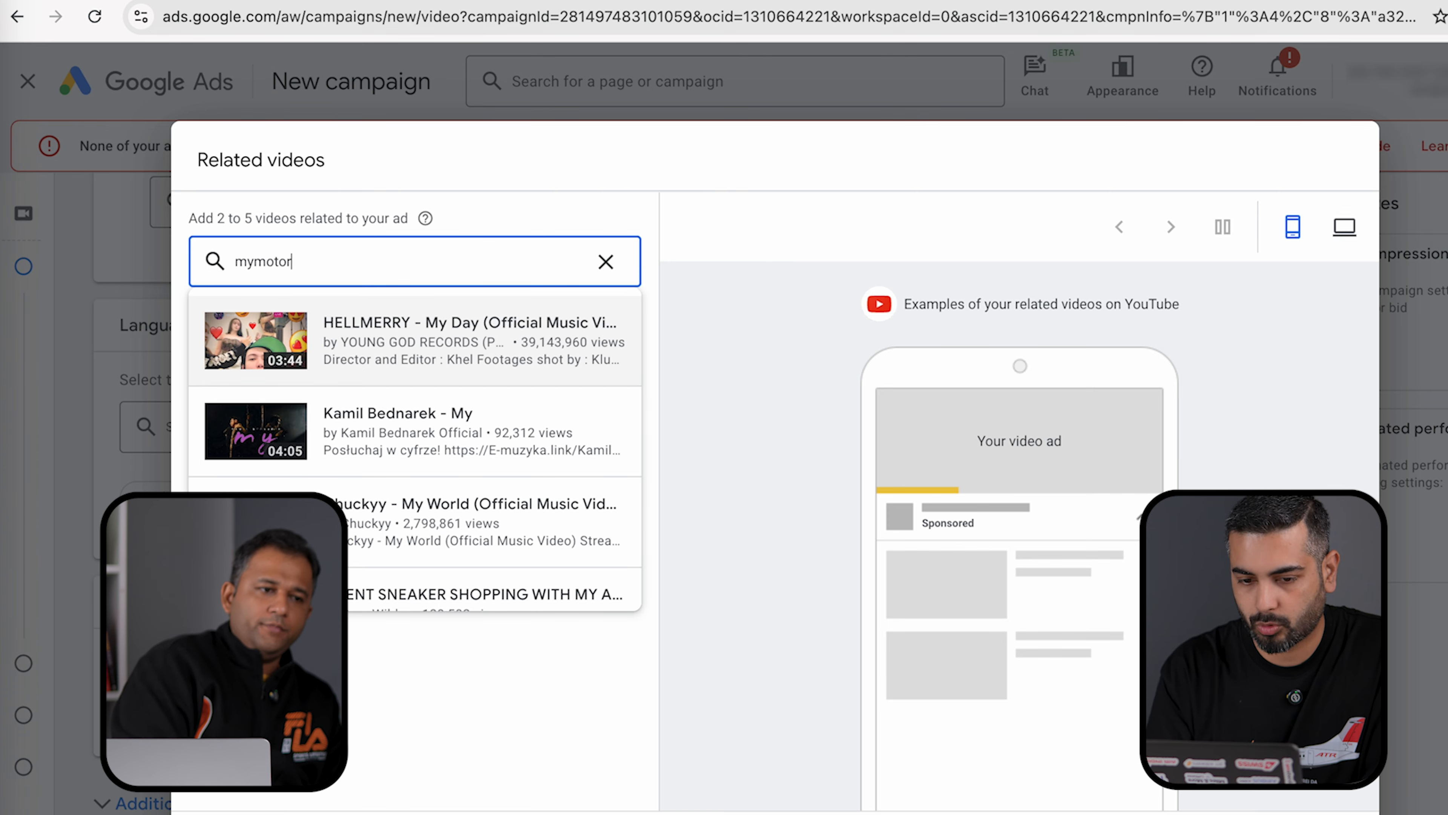
- Load the YouTube home page in a new browser tab
left_click(381, 0)
type("y")
key("Return")
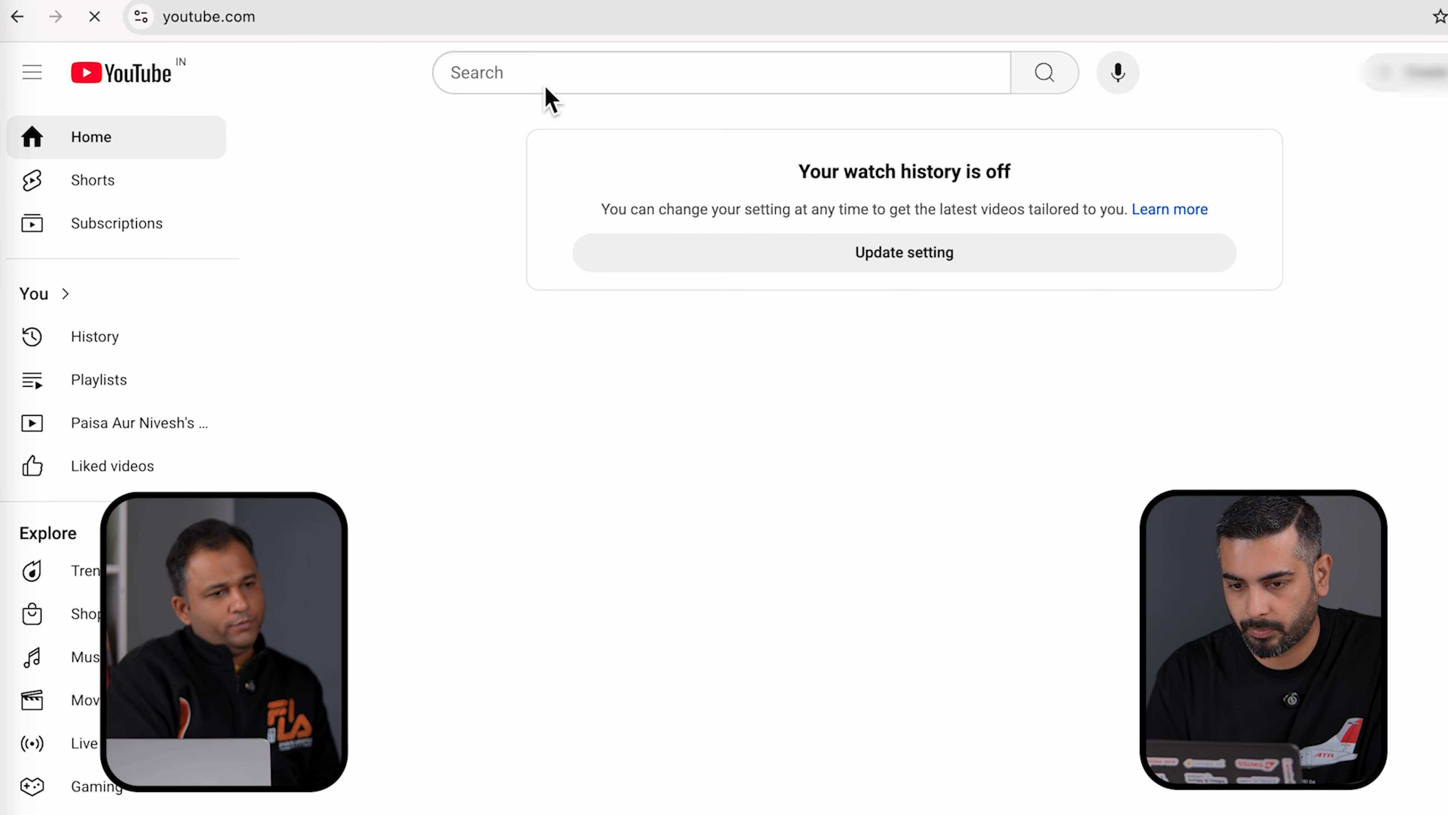
- Search YouTube for 'mymotortalks' and show all videos on the My Motor Talks channel
left_click(544, 87)
type("mymotortalks")
key("Return")
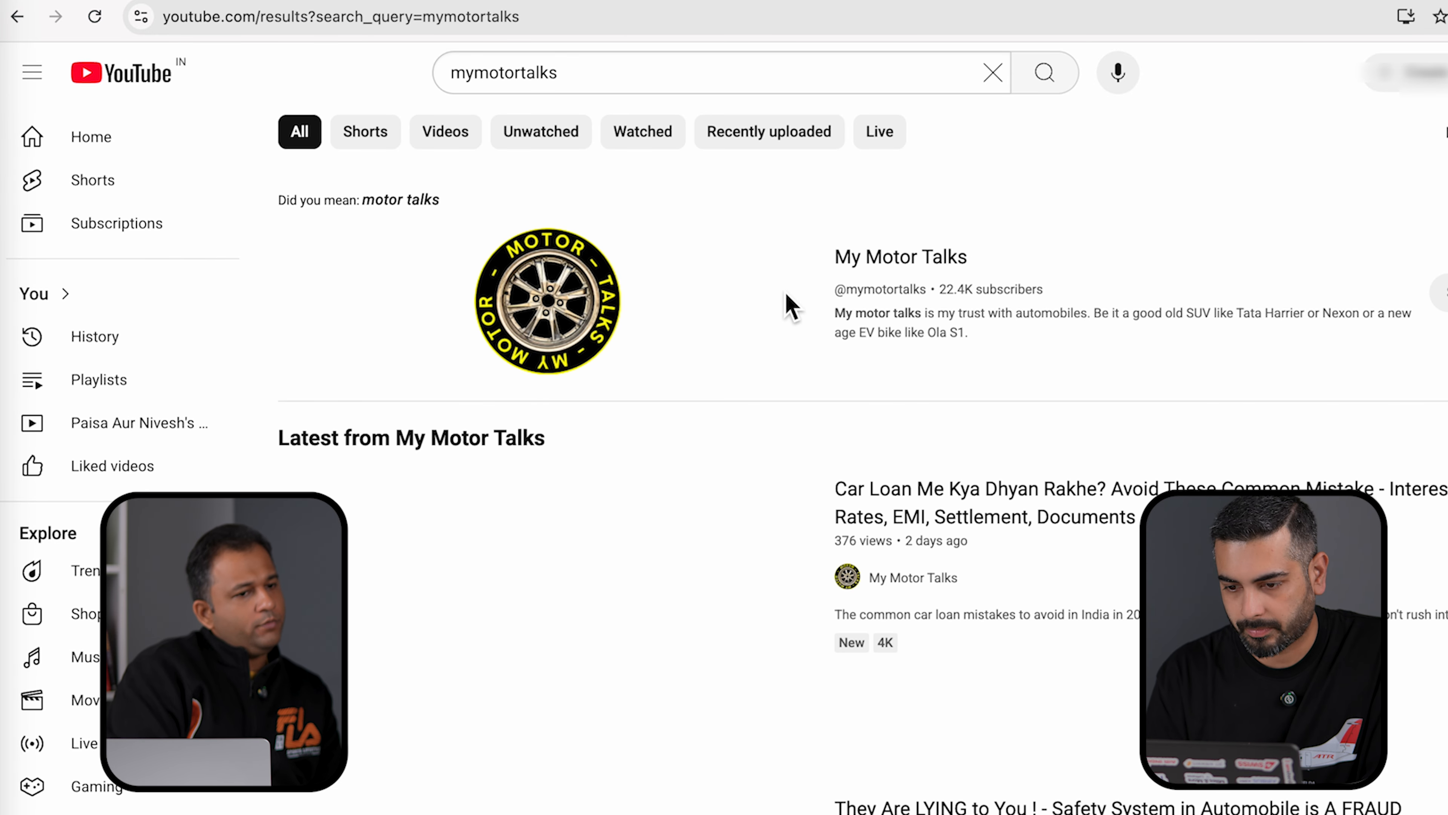
left_click(791, 306)
left_click(429, 512)
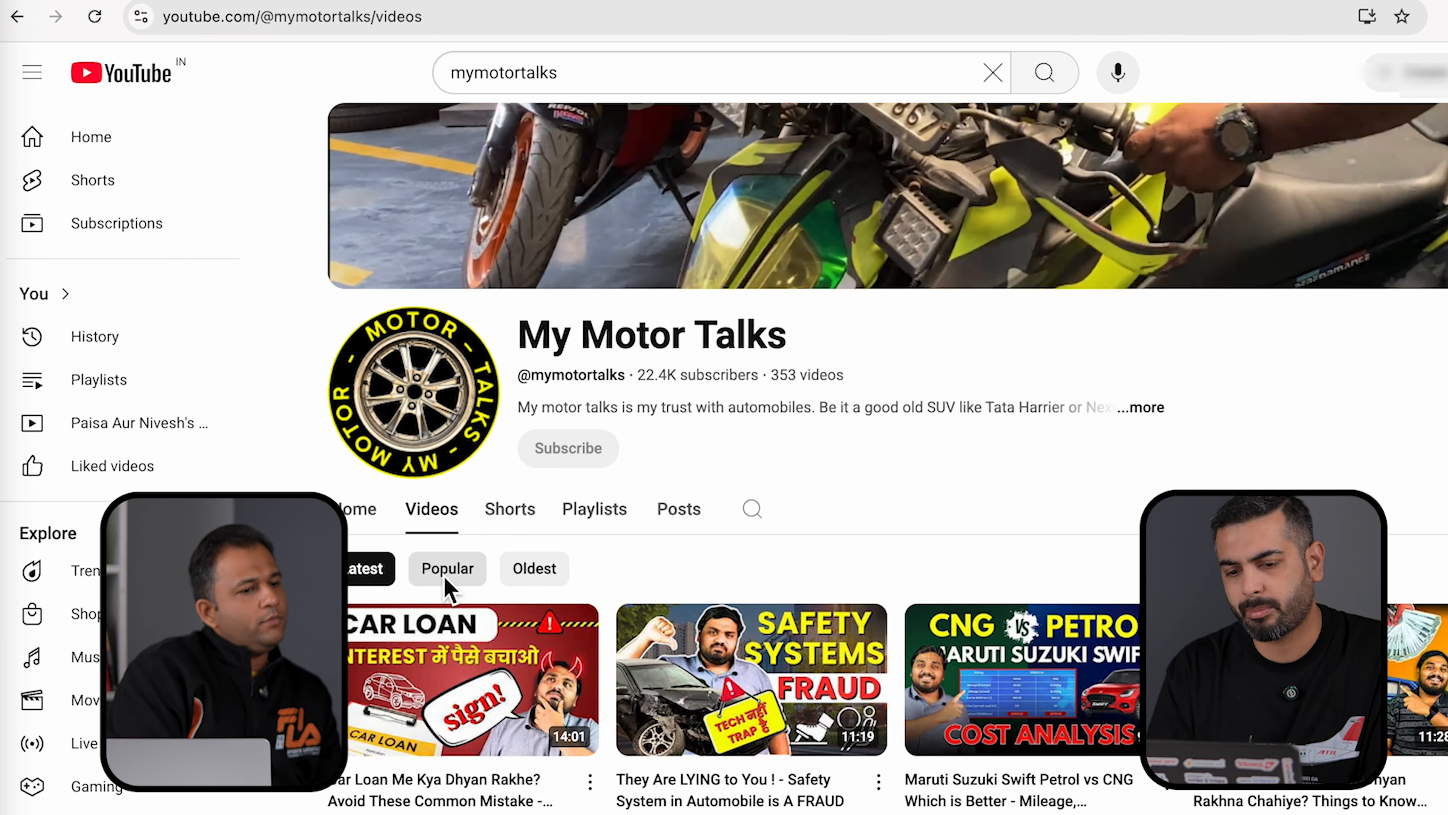
- Sort the channel's videos by popularity, then by newest first, and browse the list
left_click(446, 578)
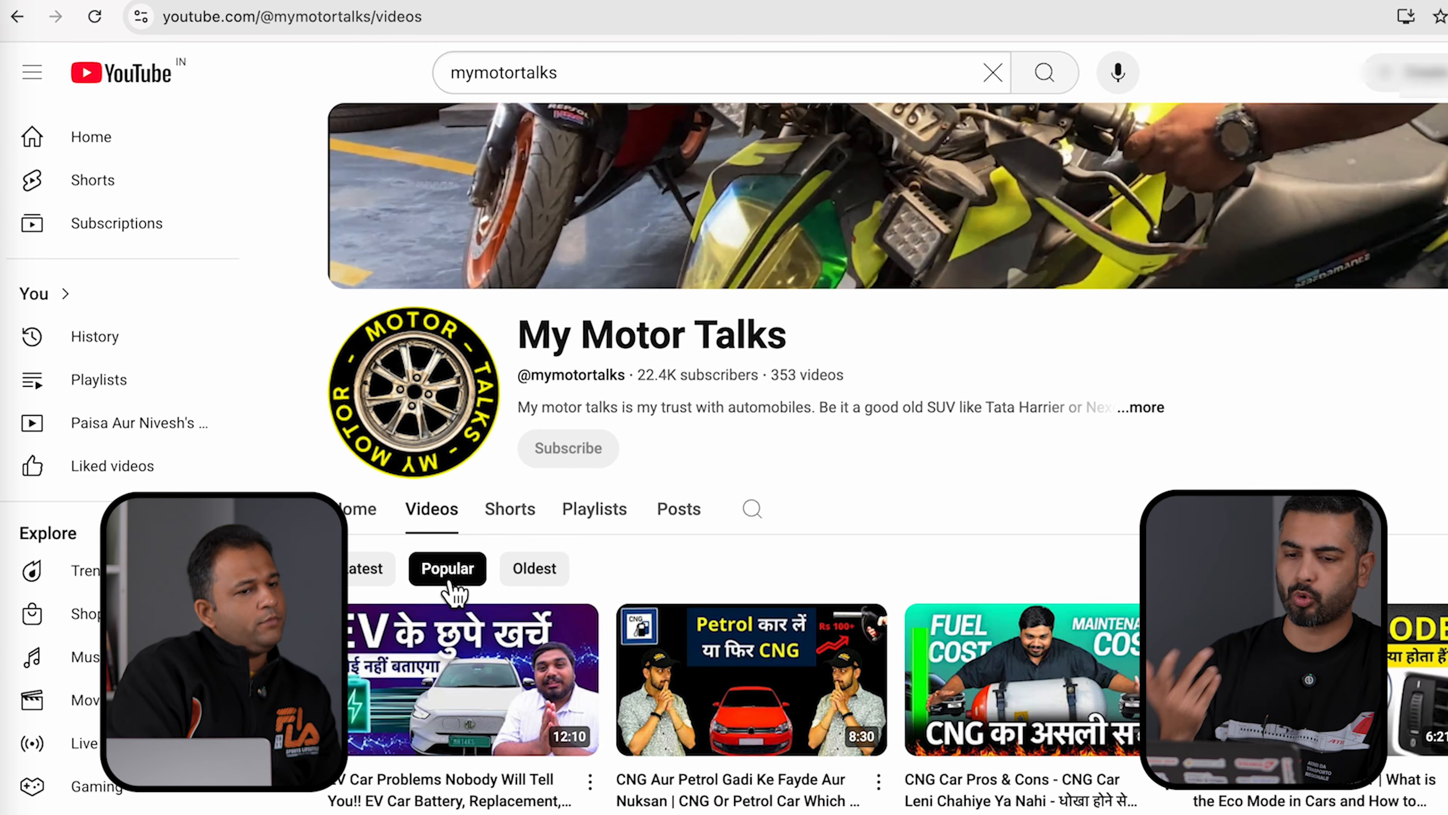
scroll(453, 591, "down", 5)
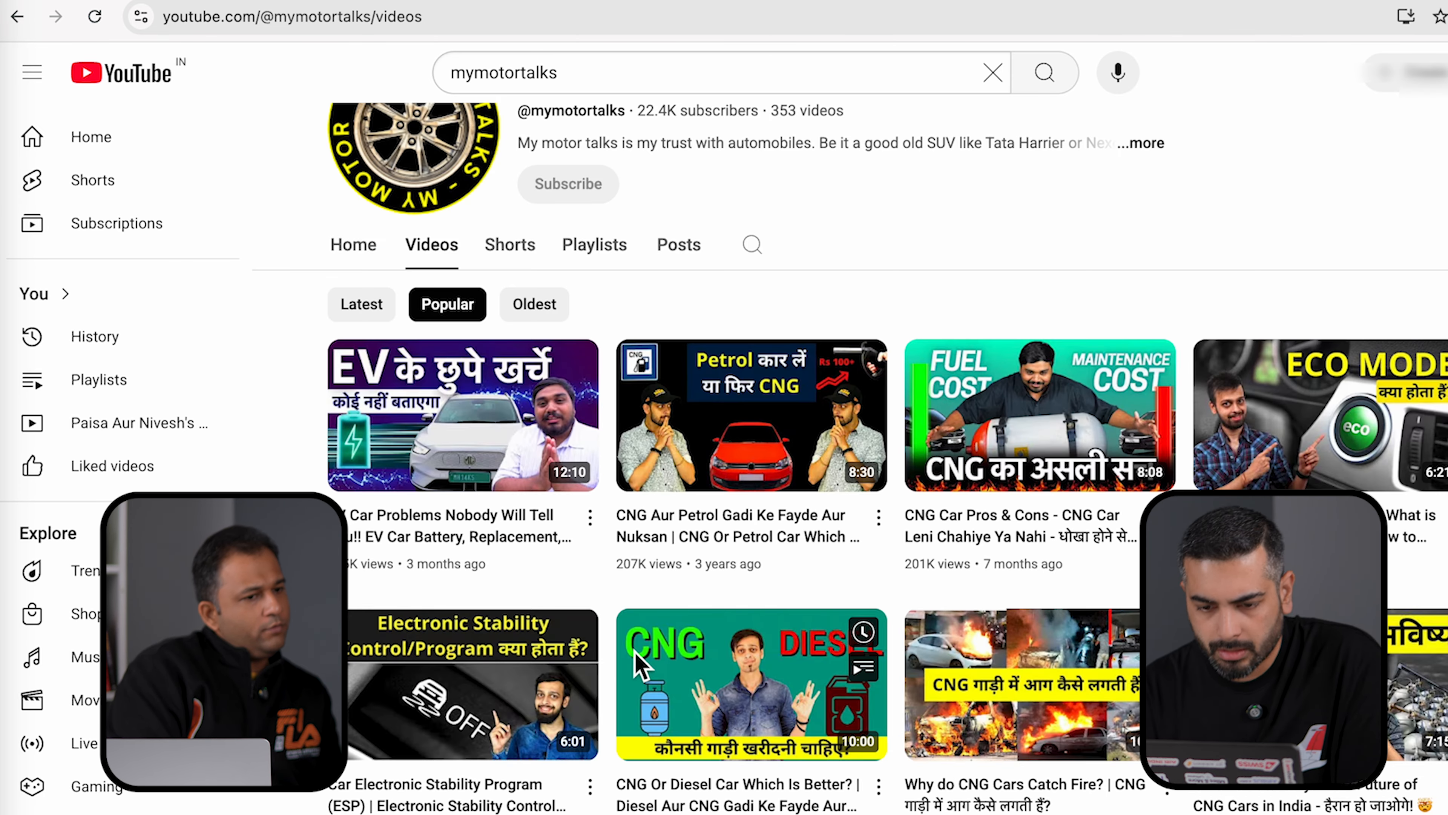
left_click(361, 309)
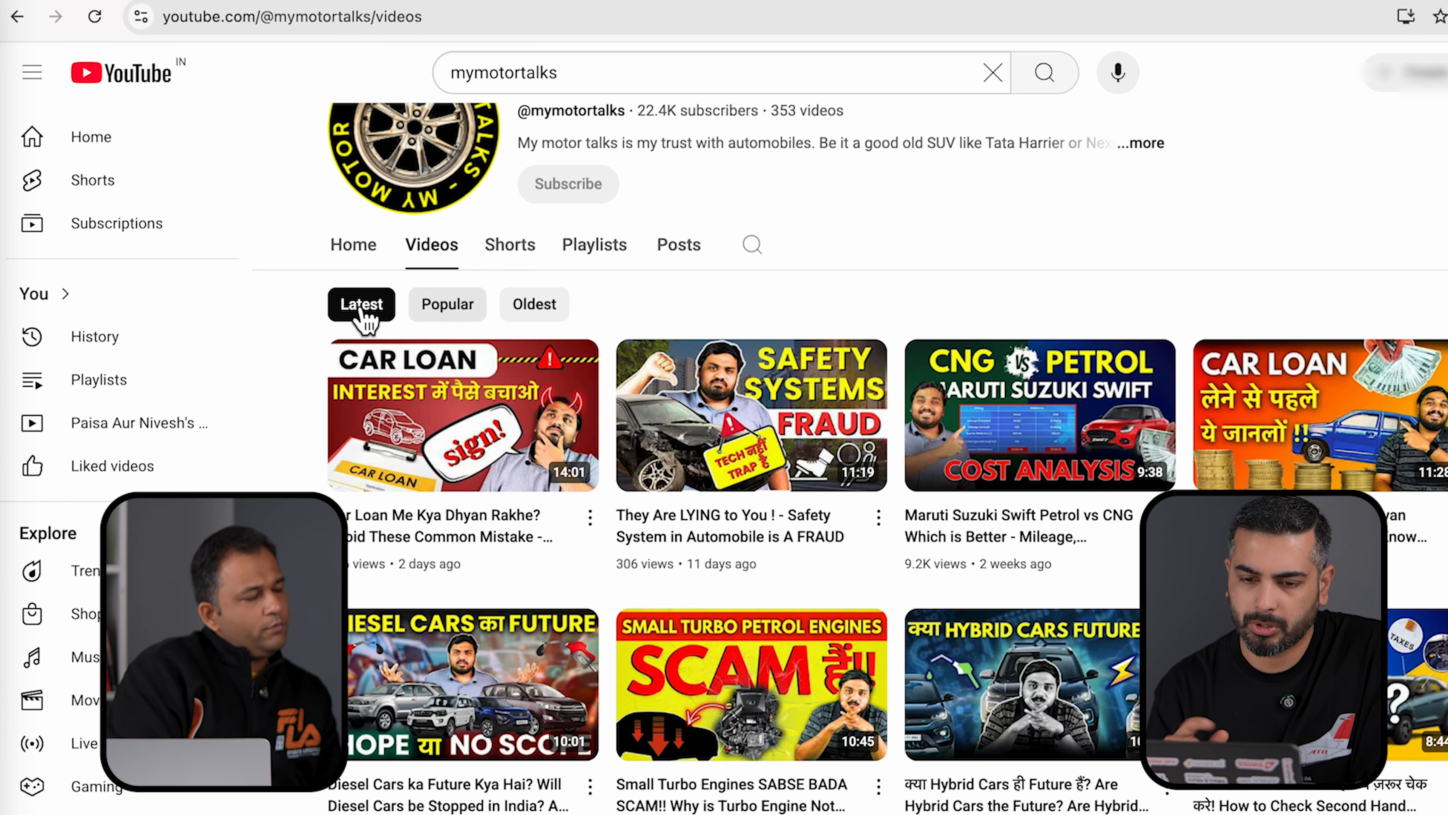
scroll(642, 413, "down", 10)
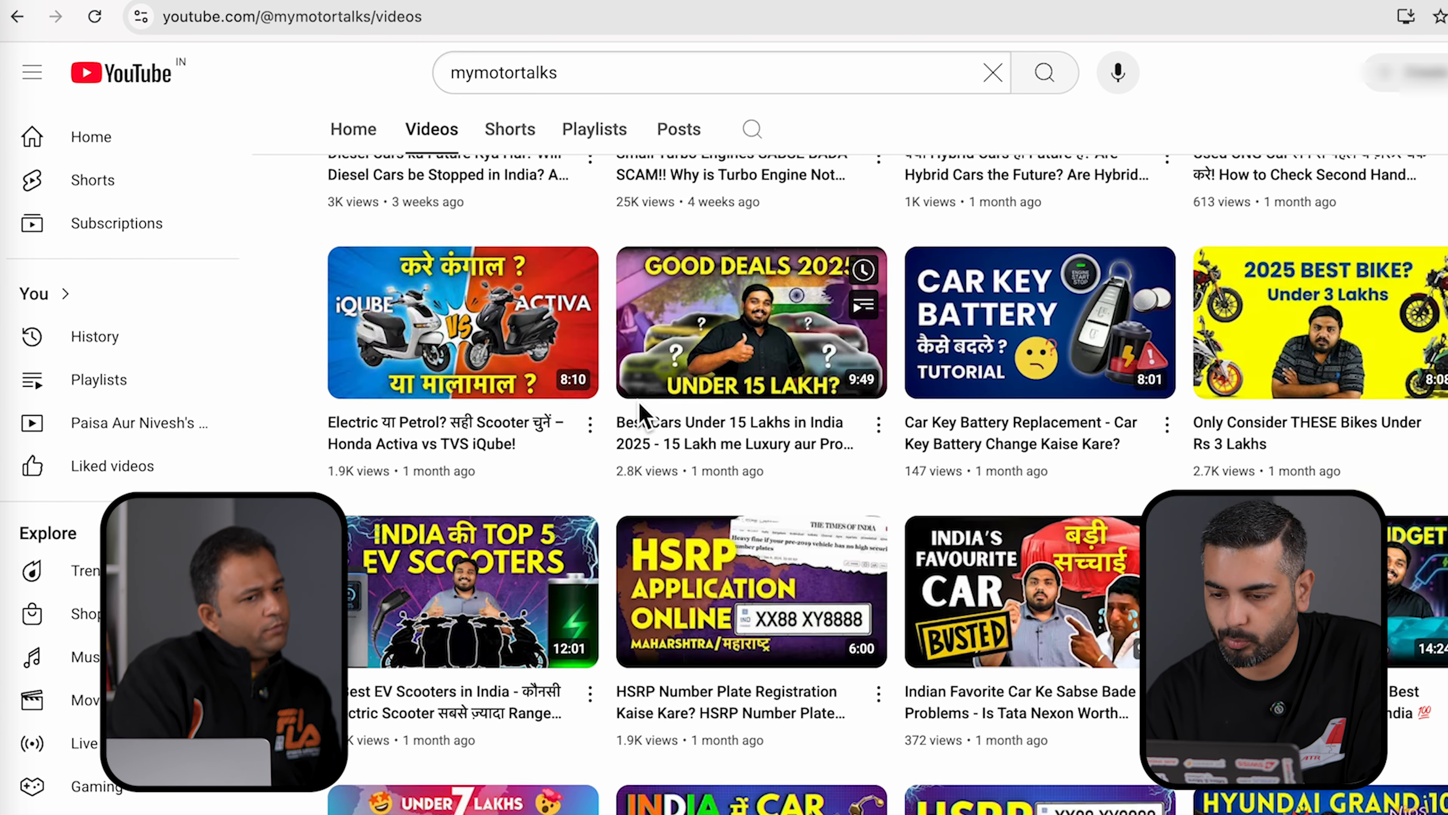
left_click(982, 351)
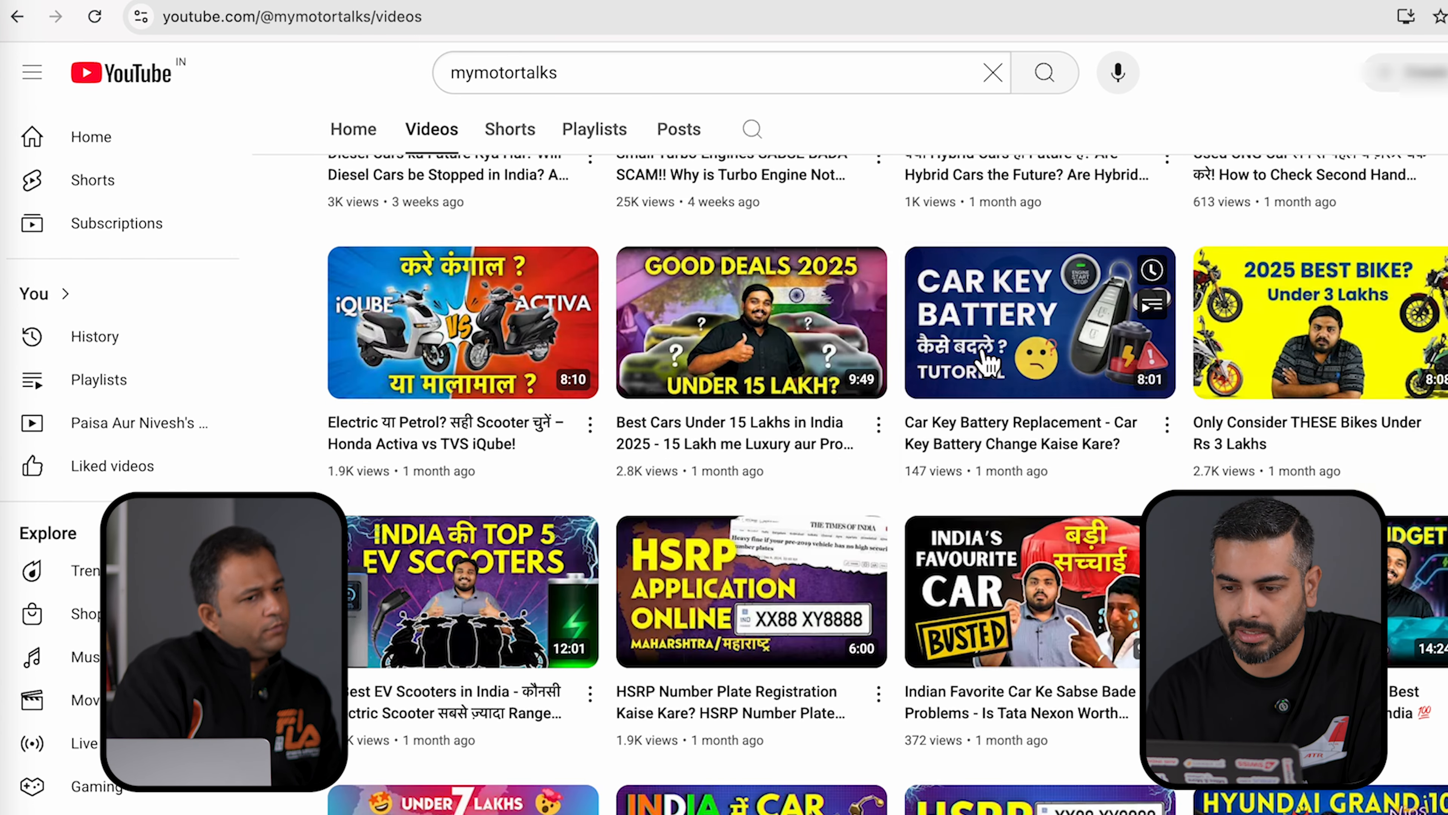
scroll(792, 564, "down", 3)
scroll(792, 566, "down", 2)
scroll(792, 564, "down", 1)
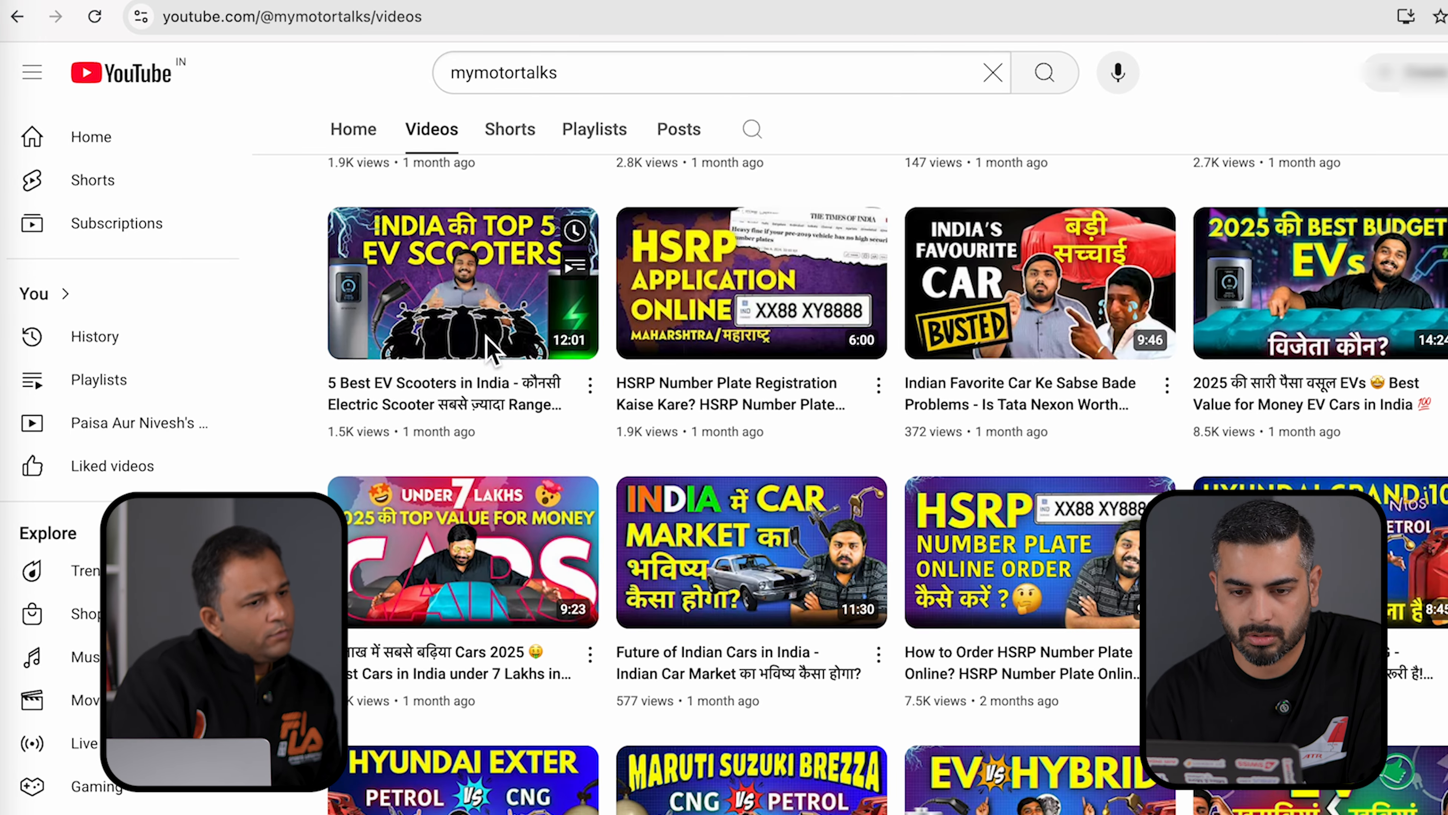
mouse_move(439, 305)
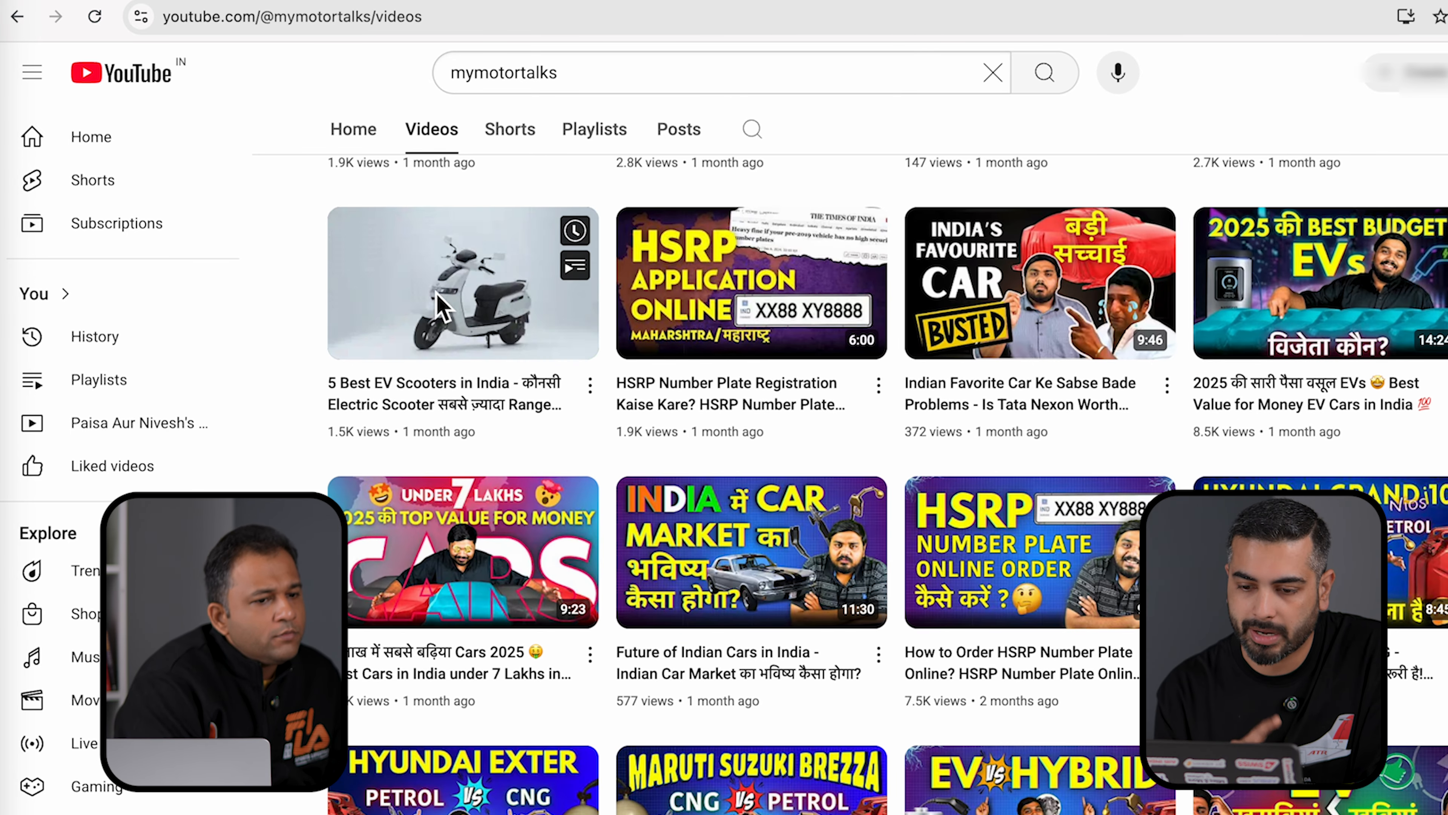
mouse_move(673, 584)
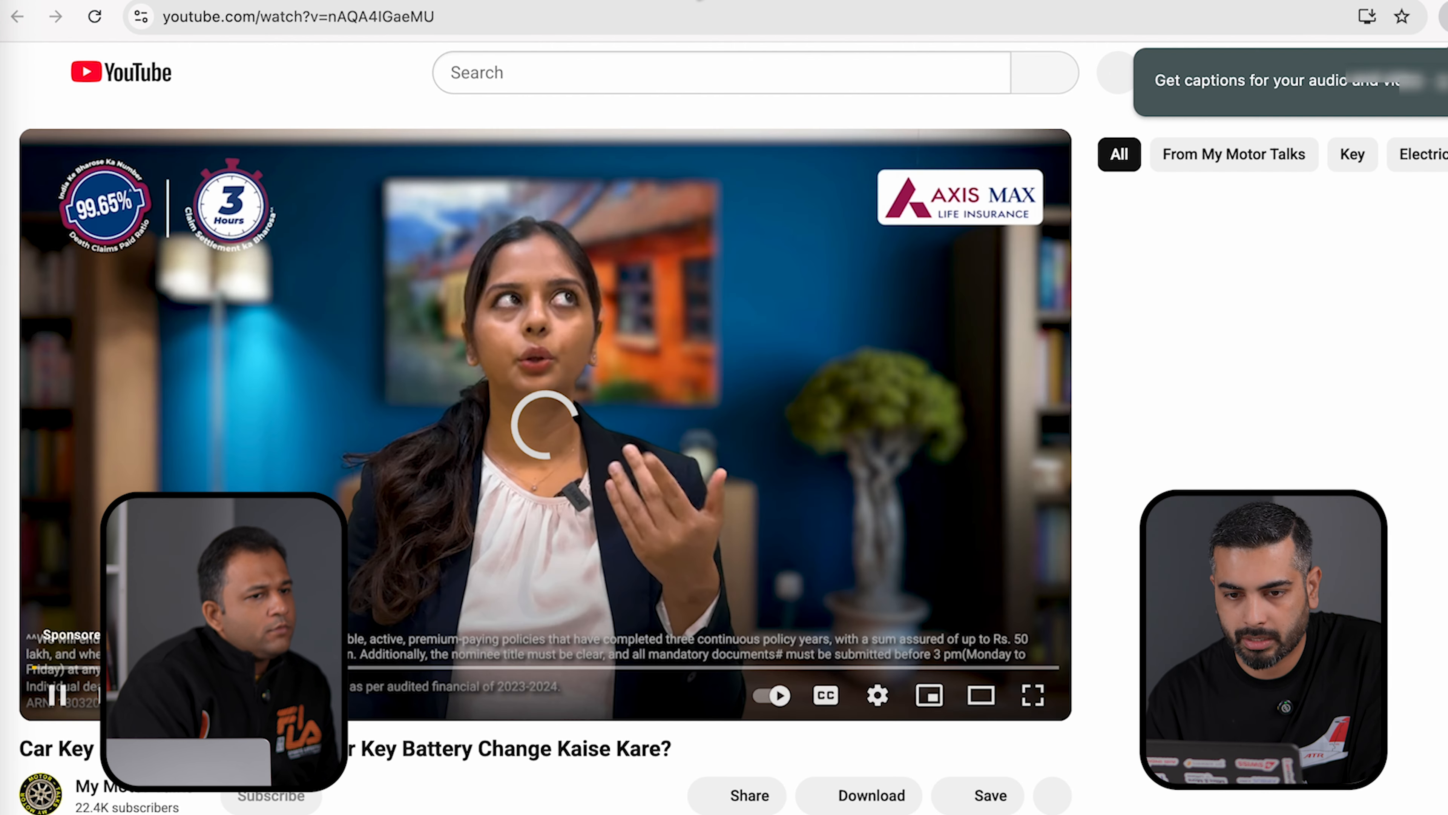
- Open a My Motor Talks video, skip its pre-roll ad, and pause it
left_click(517, 23)
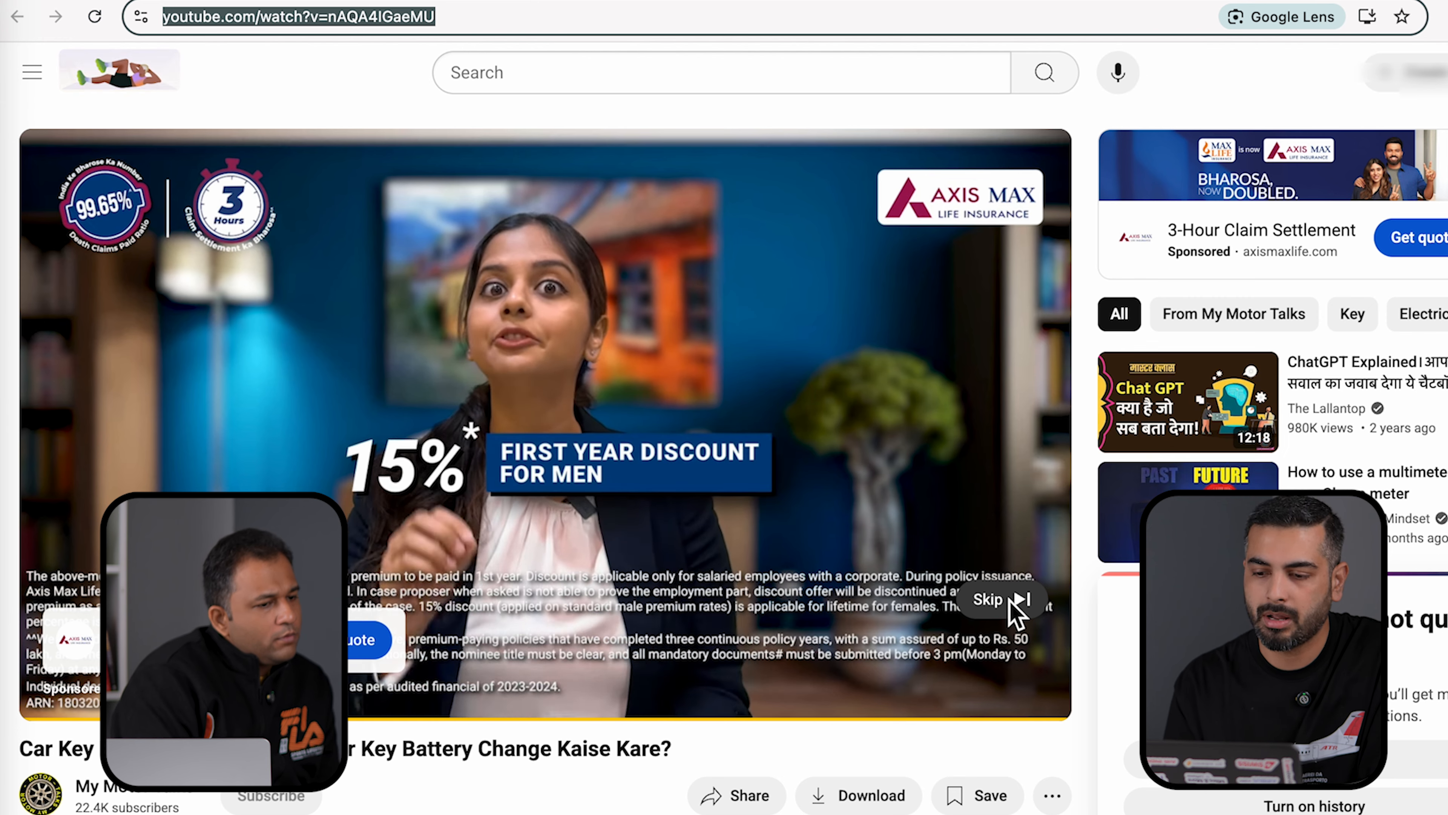
left_click(1007, 597)
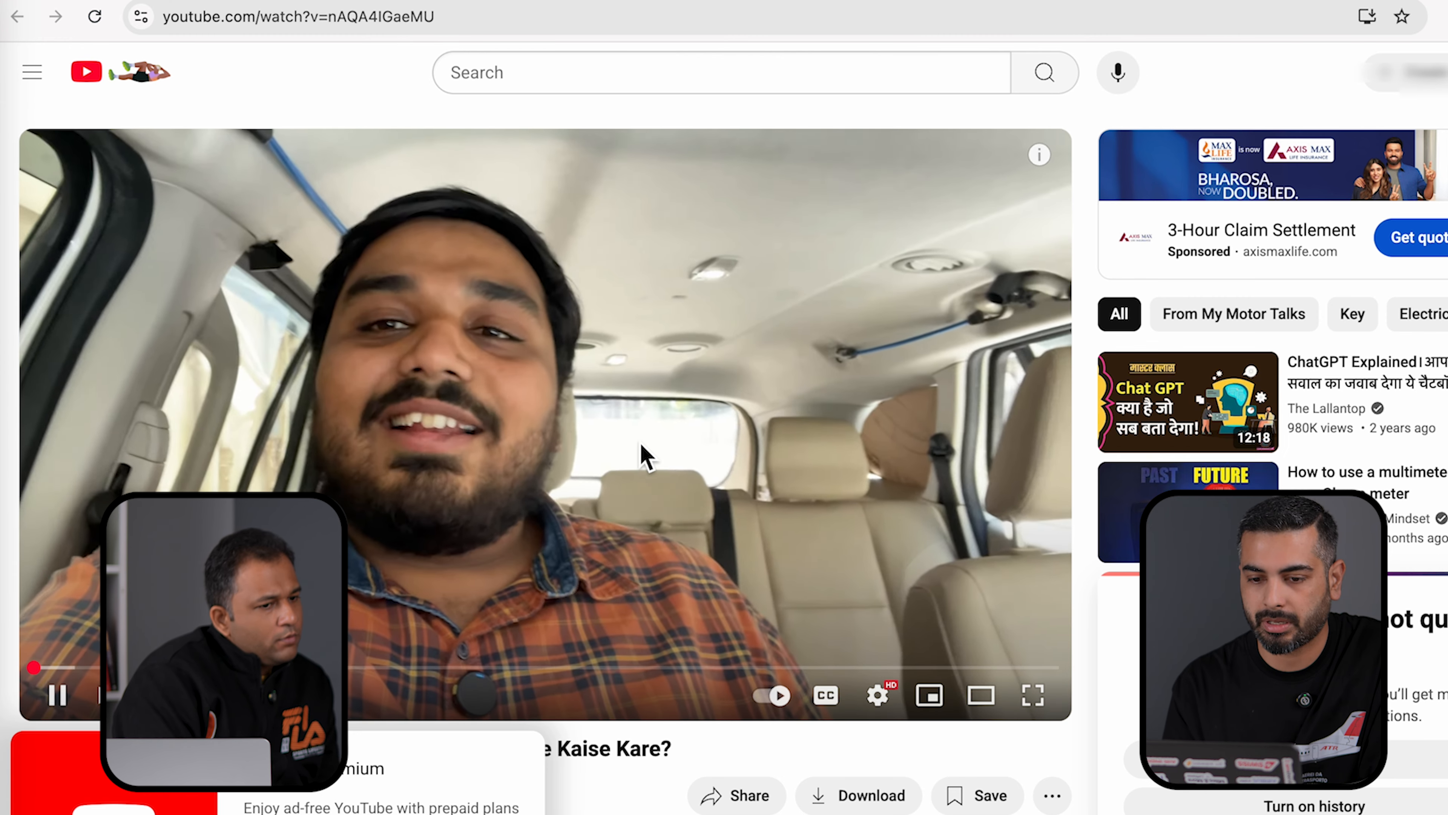
left_click(641, 451)
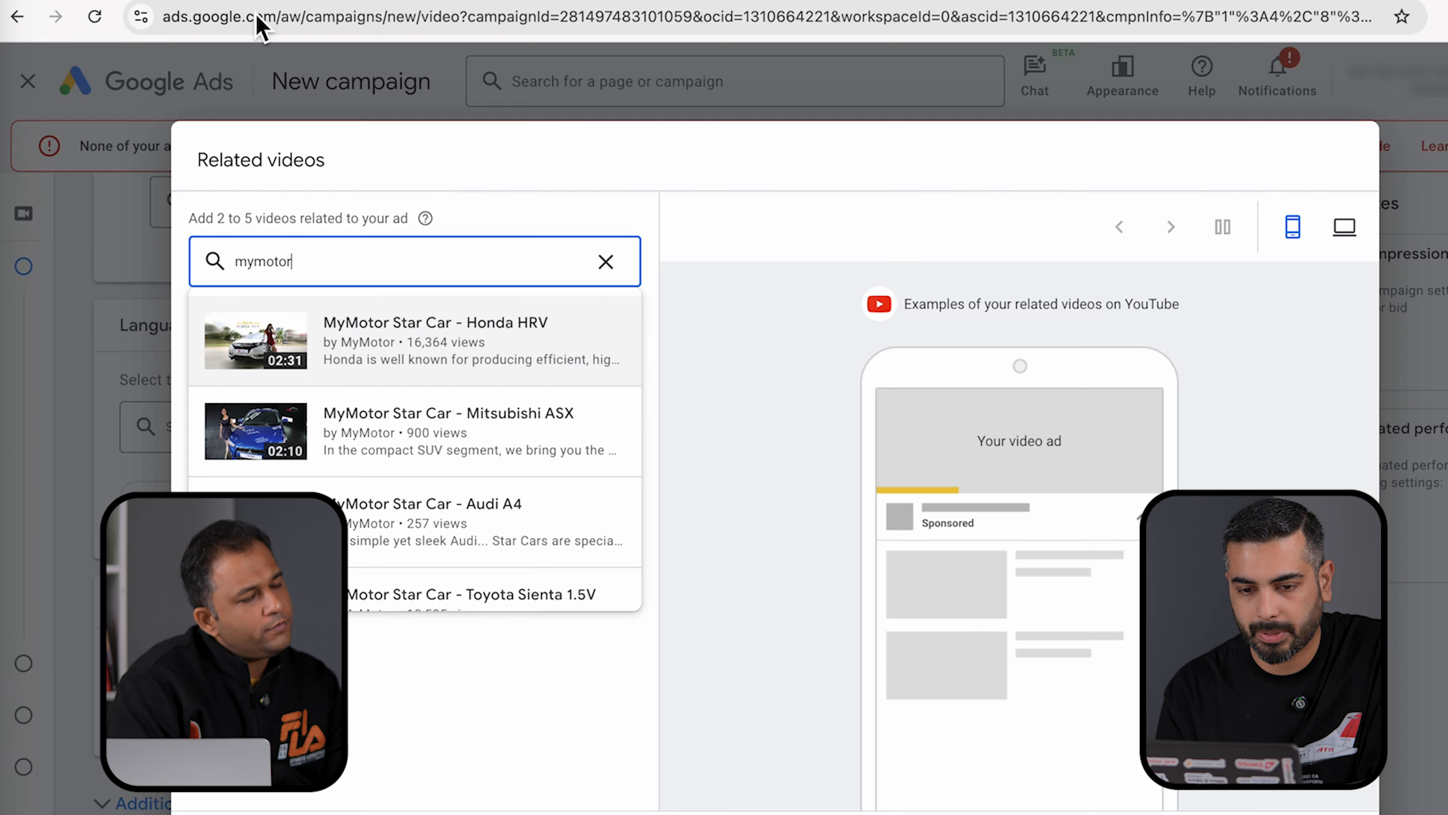
- Paste the car key battery and Future of Indian Cars video links into the related video search
left_click(315, 265)
key("BackSpace")
key("BackSpace")
key("BackSpace")
key("BackSpace")
key("BackSpace")
key("BackSpace")
key("BackSpace")
type("https://www.youtube.com/watch?v=nAQA4IGaeMU")
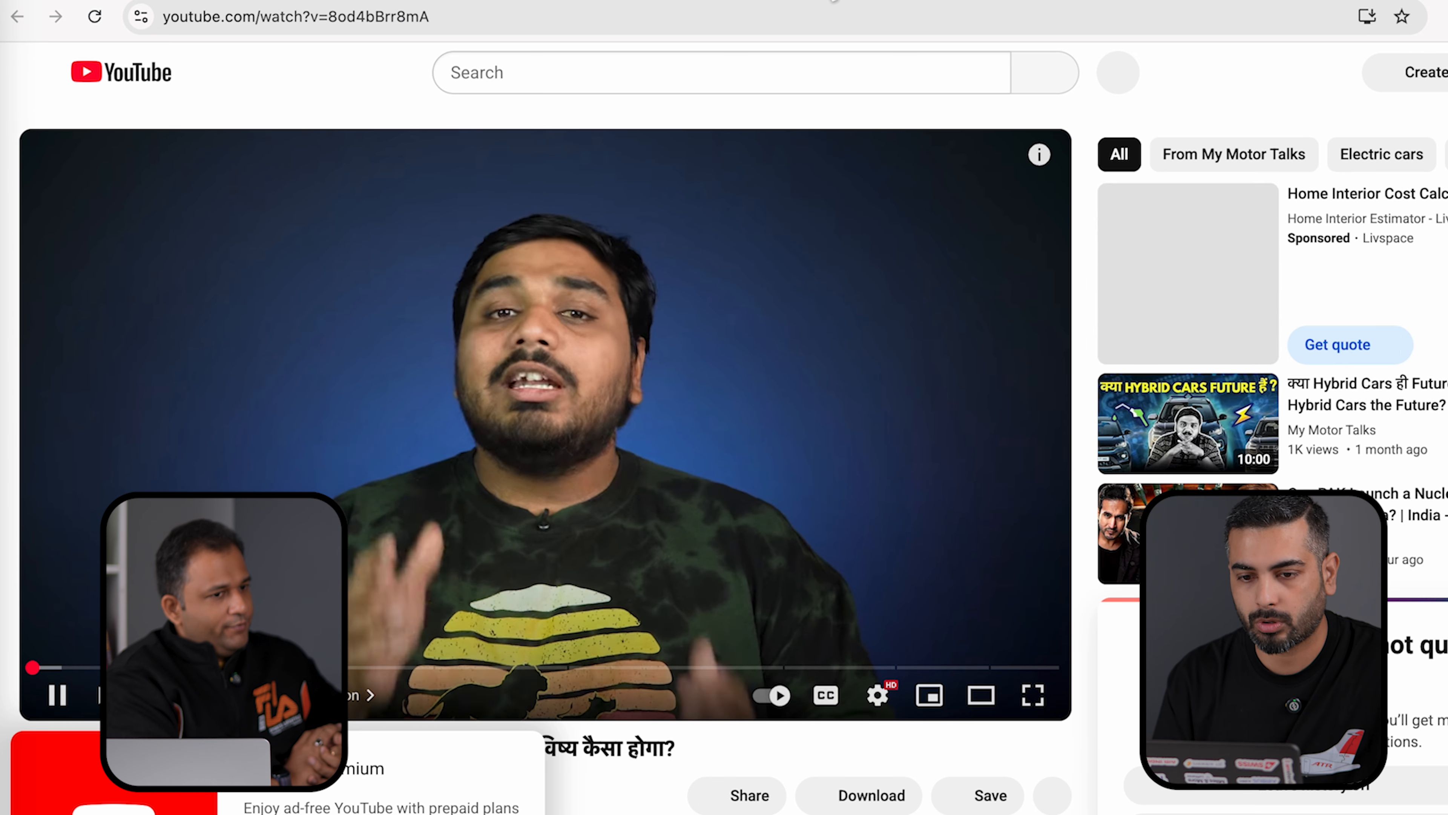
left_click(475, 15)
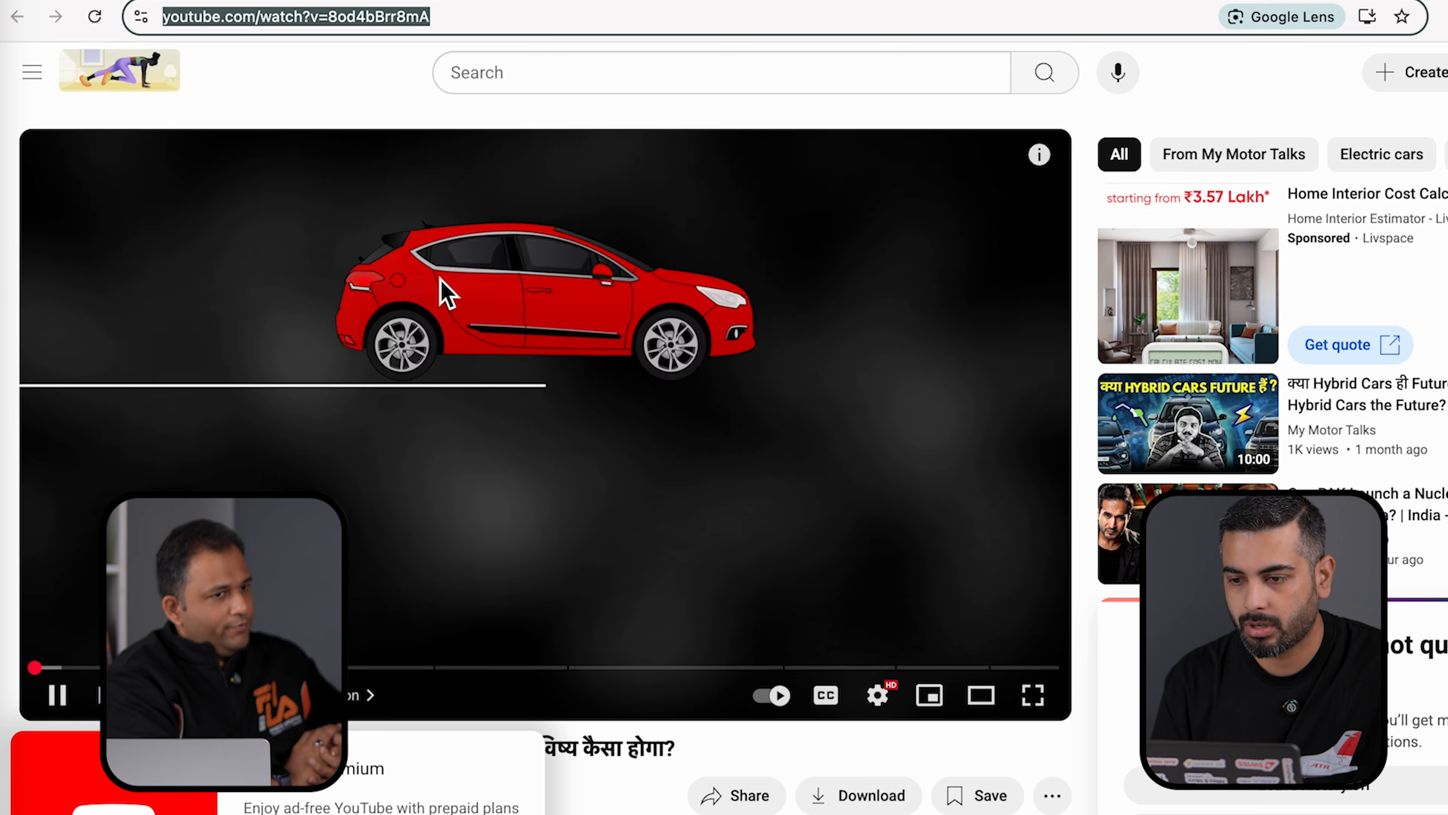
left_click(442, 280)
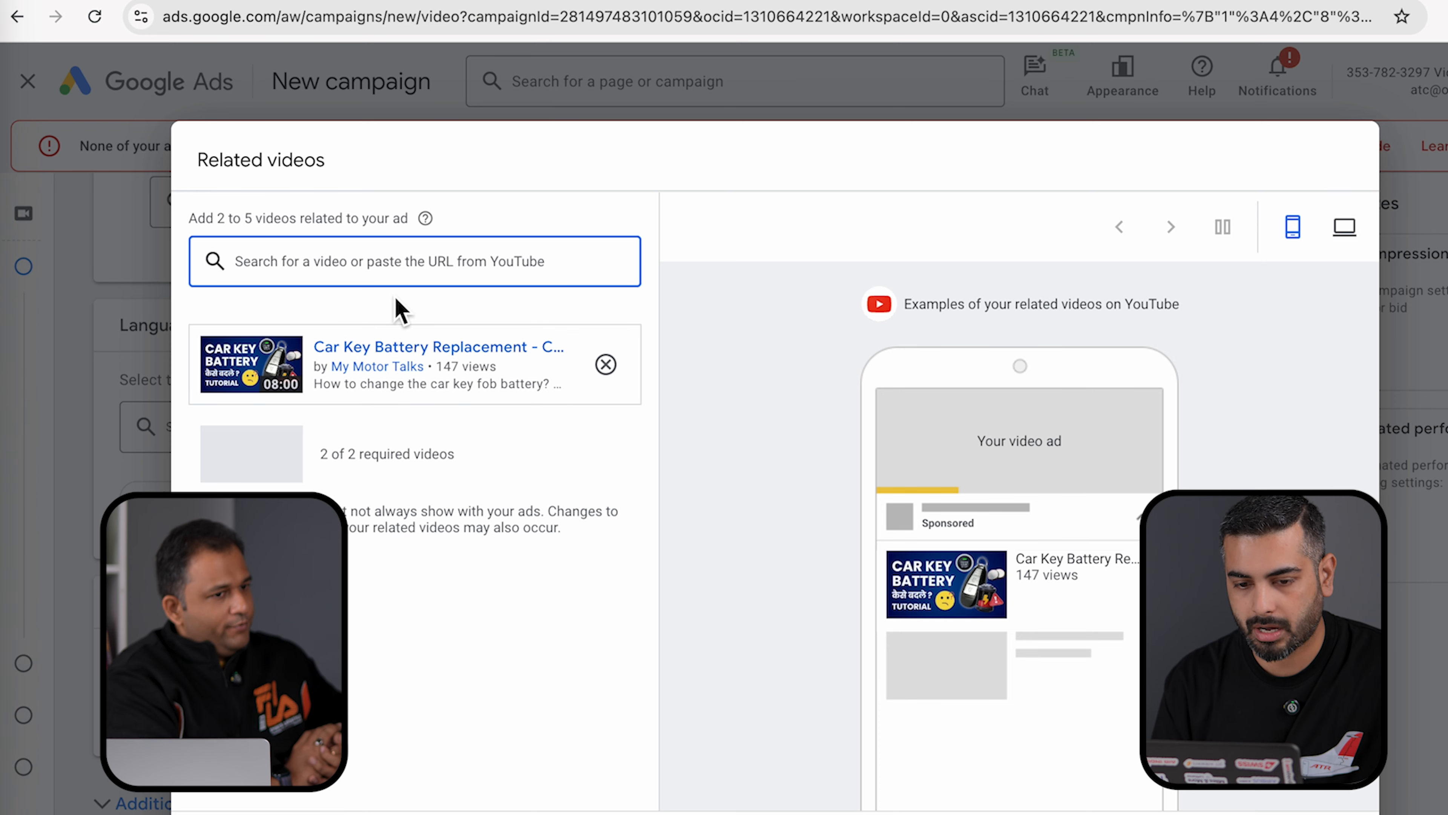
left_click(331, 259)
key("ctrl+v")
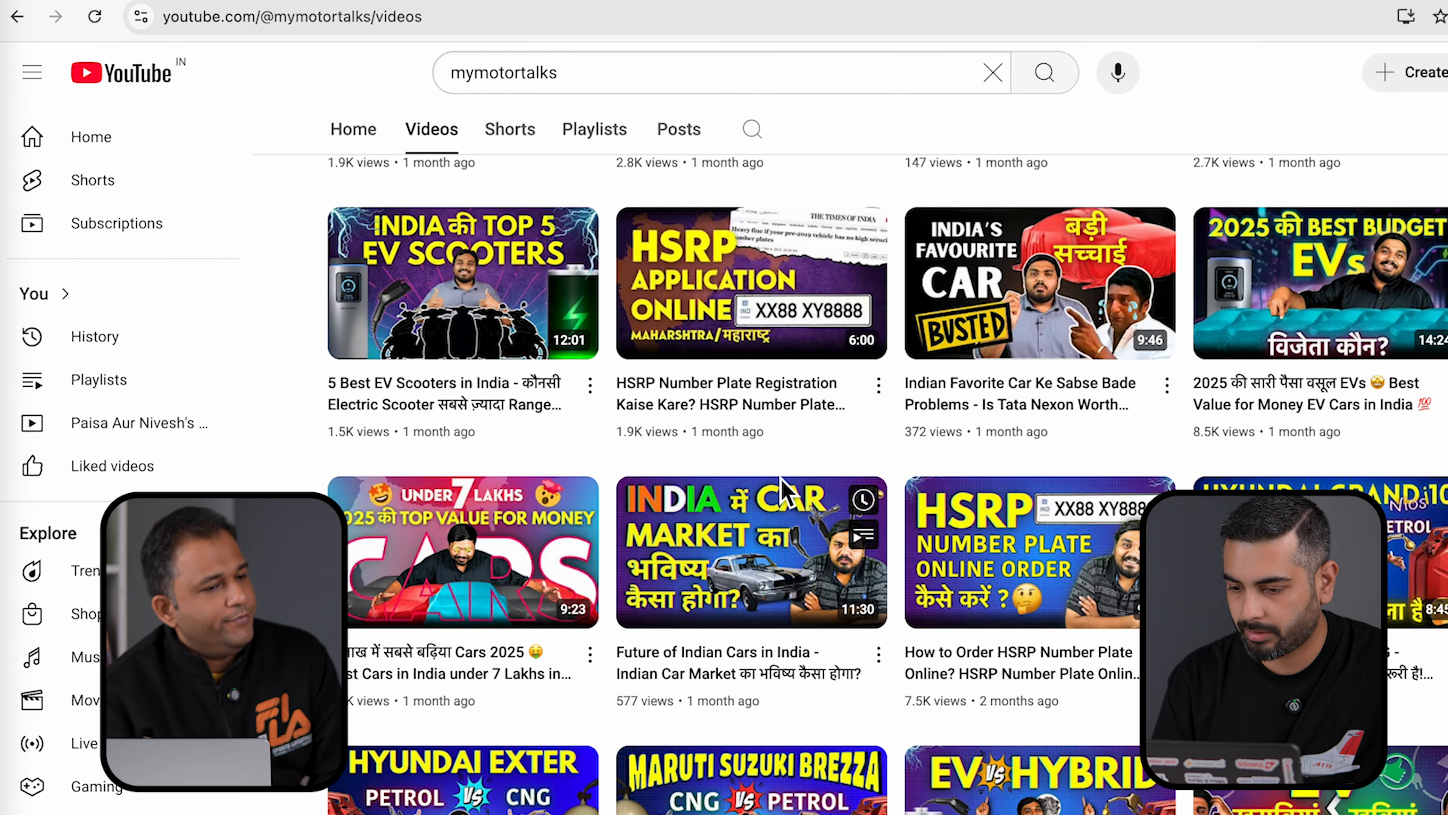
- Add the Creta EV review and the EV pros and cons videos as related videos
scroll(781, 479, "down", 6)
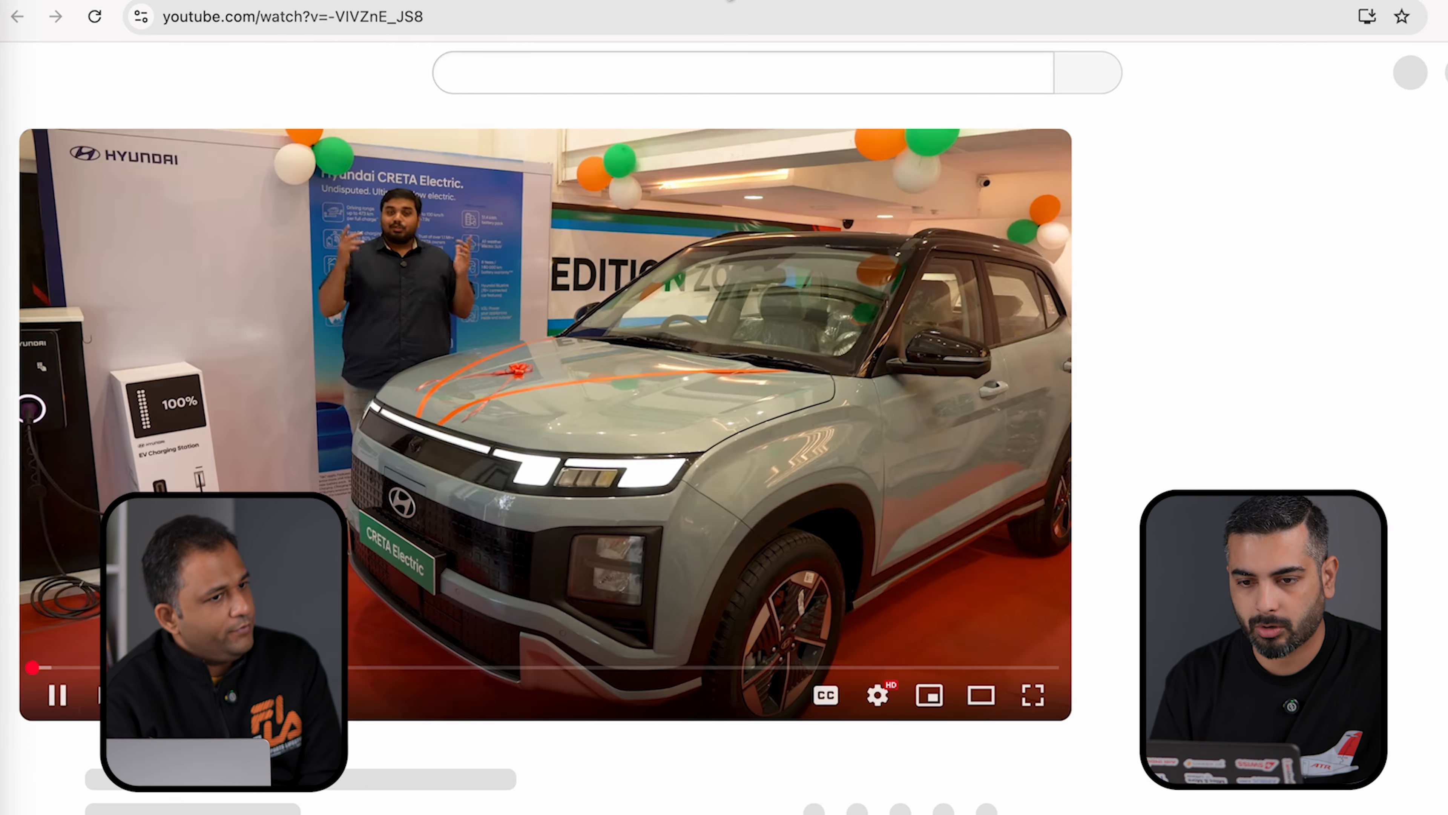
left_click(460, 23)
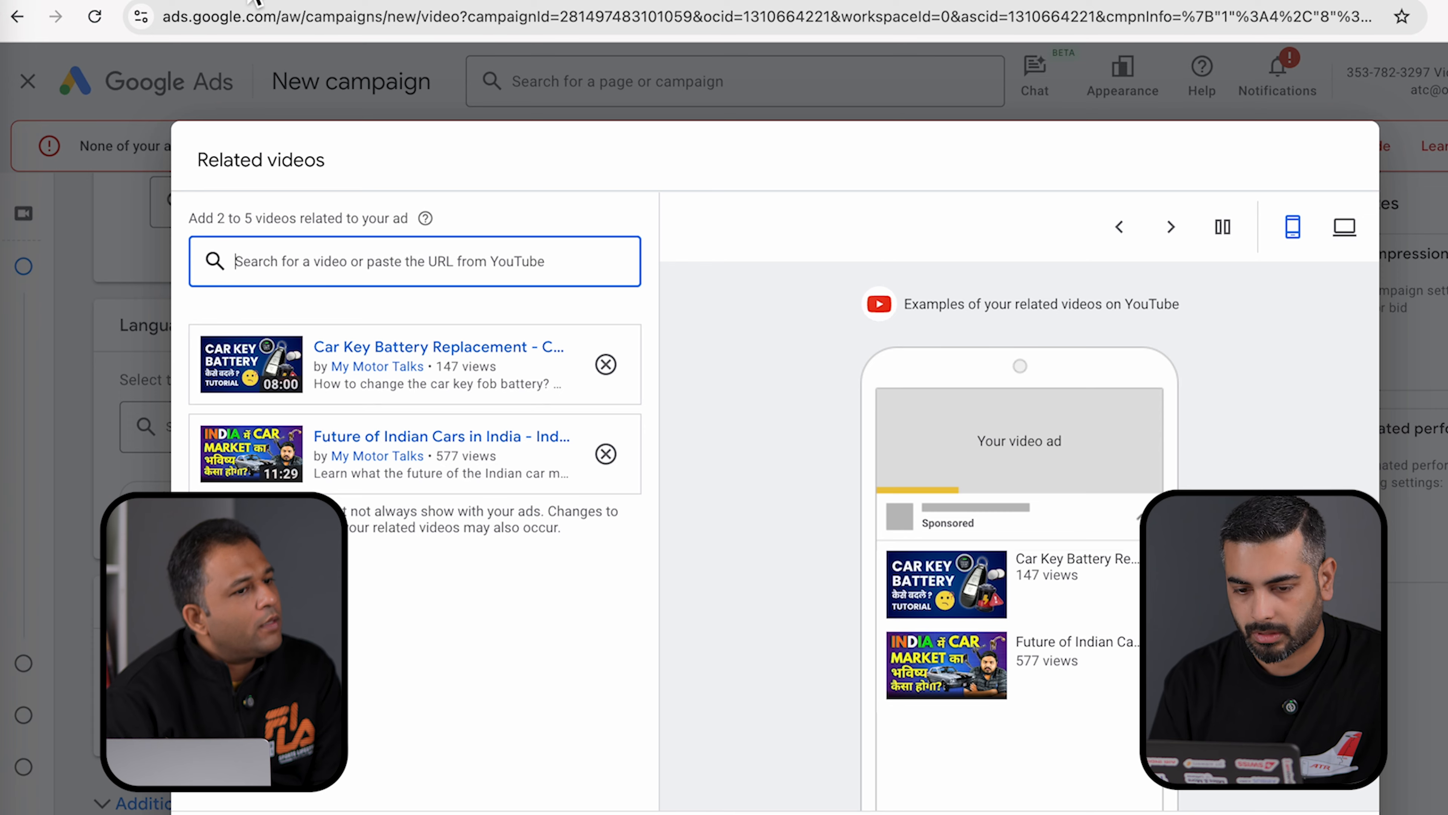
type("https://www.youtube.com/watch?v=-VIVZnE_JS8")
key("Return")
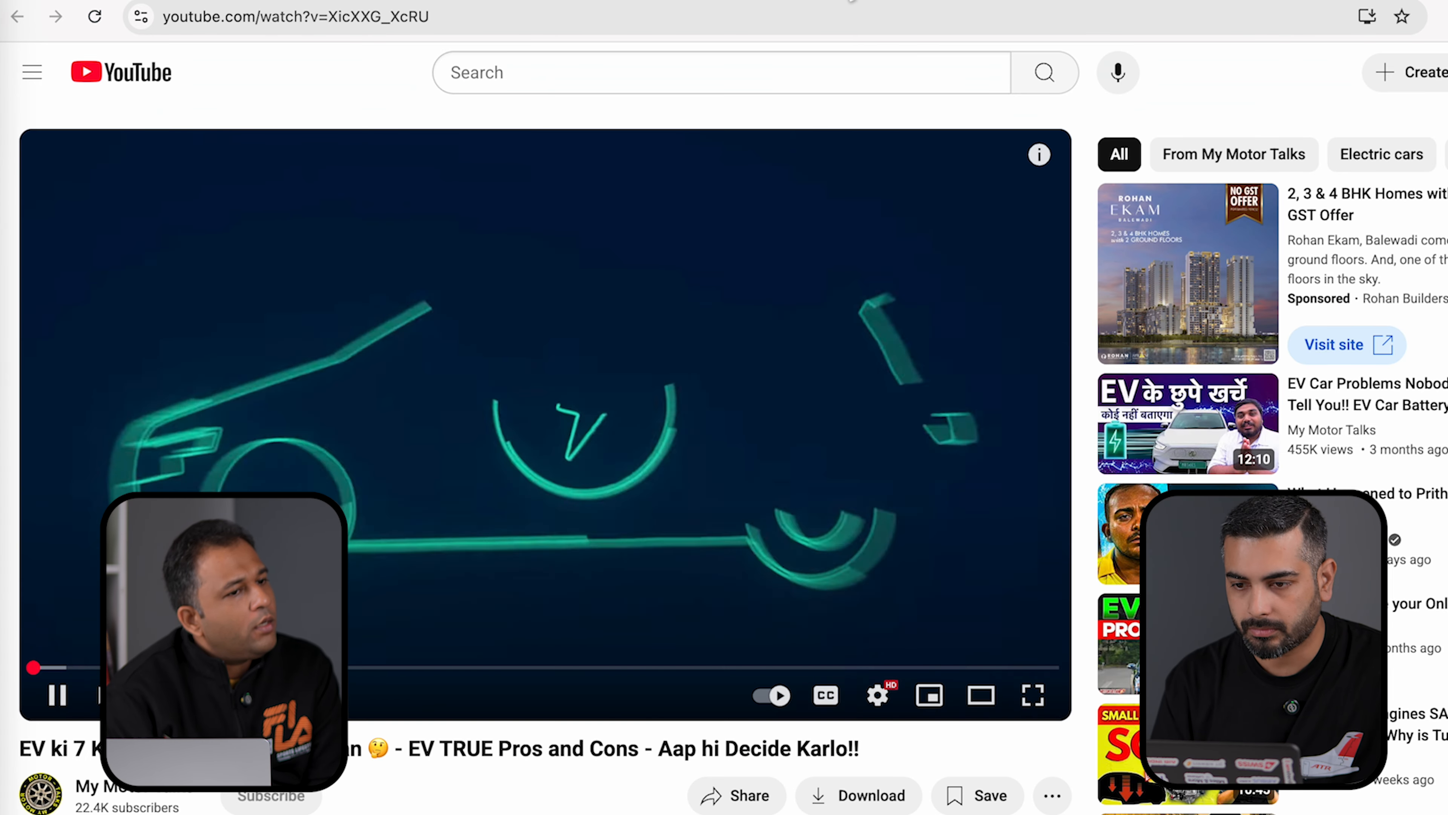
left_click(688, 28)
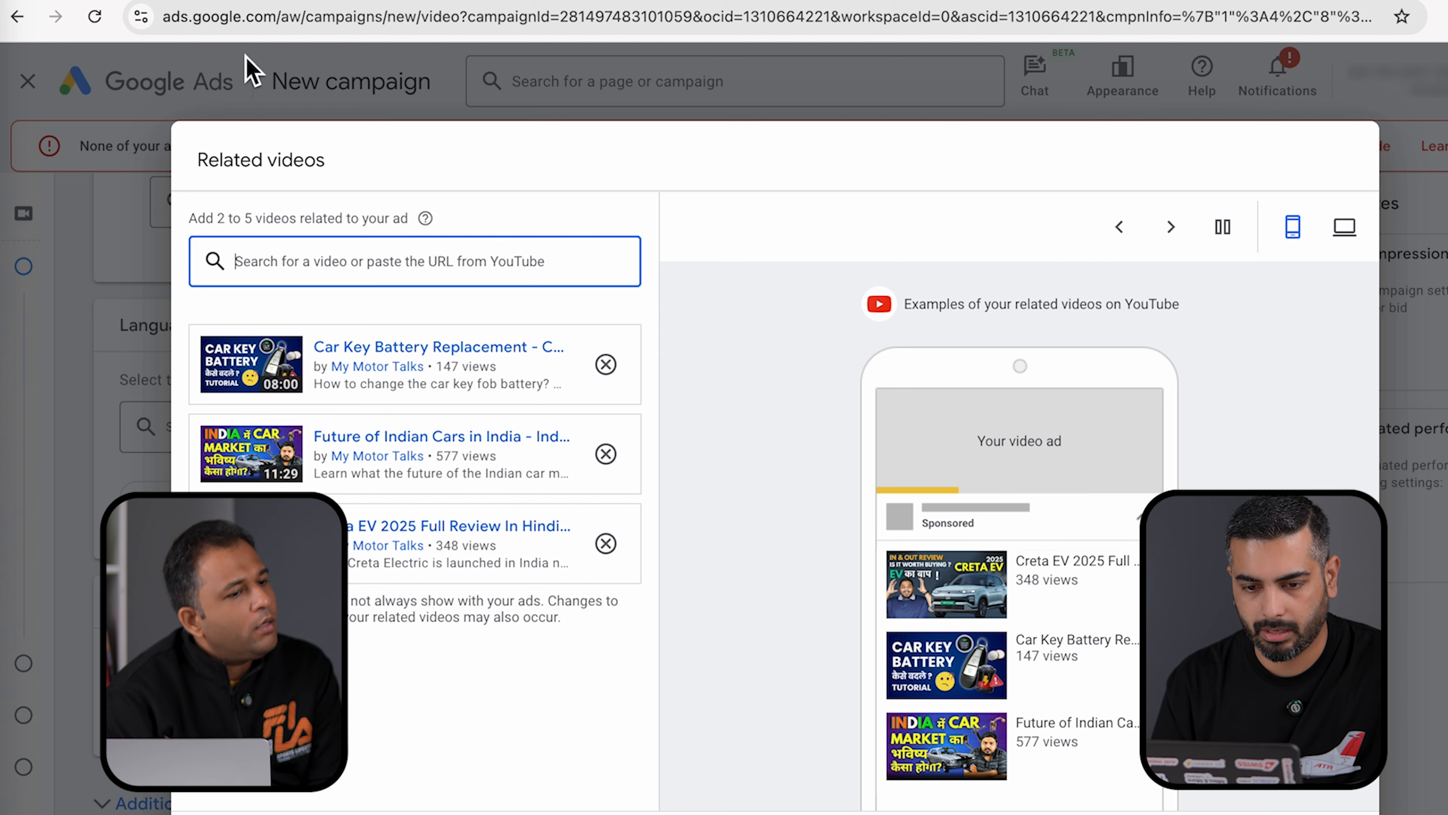
type("https://www.youtube.com/watch?v=XicXXG_XcRU")
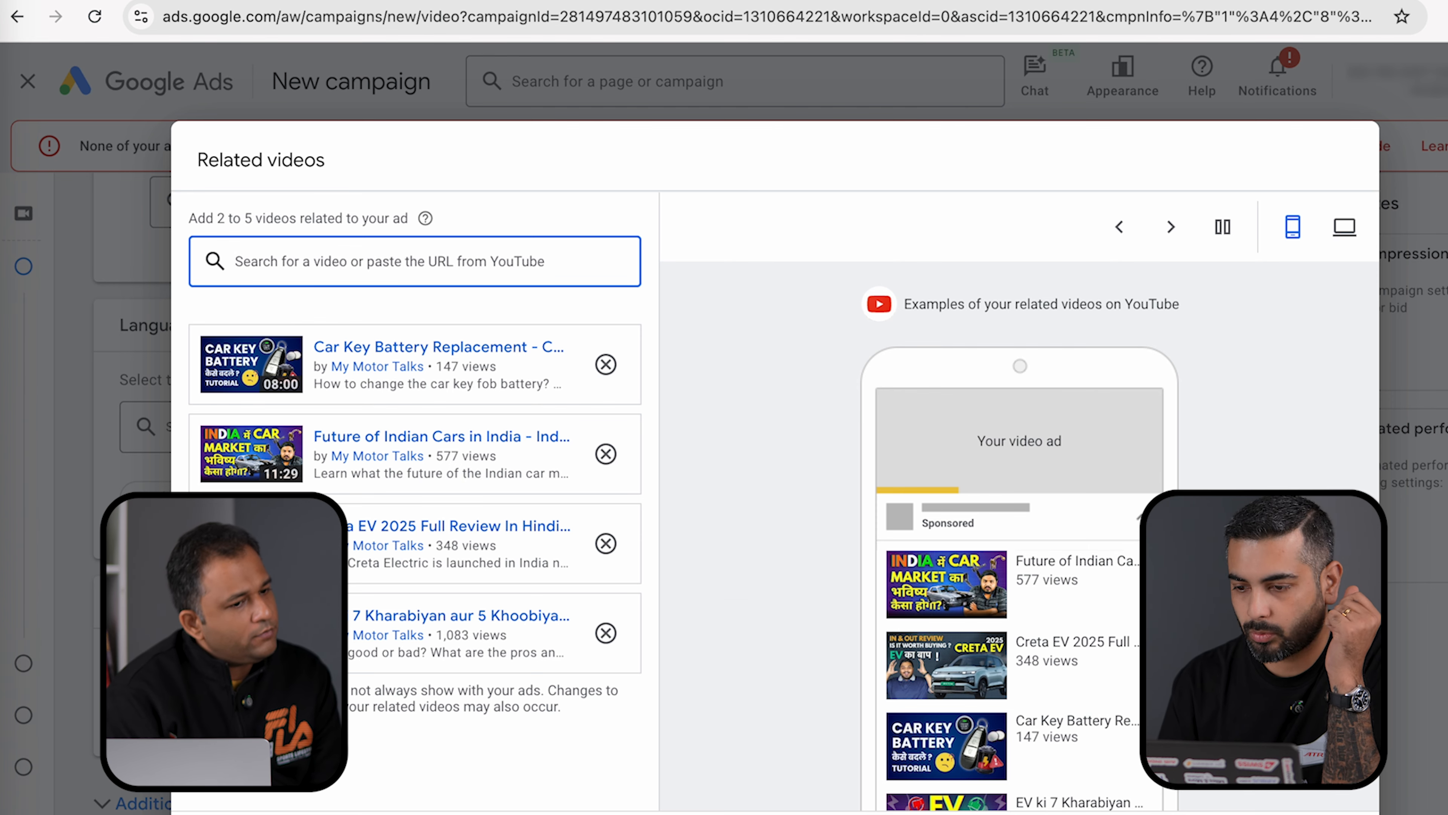
scroll(884, 553, "down", 4)
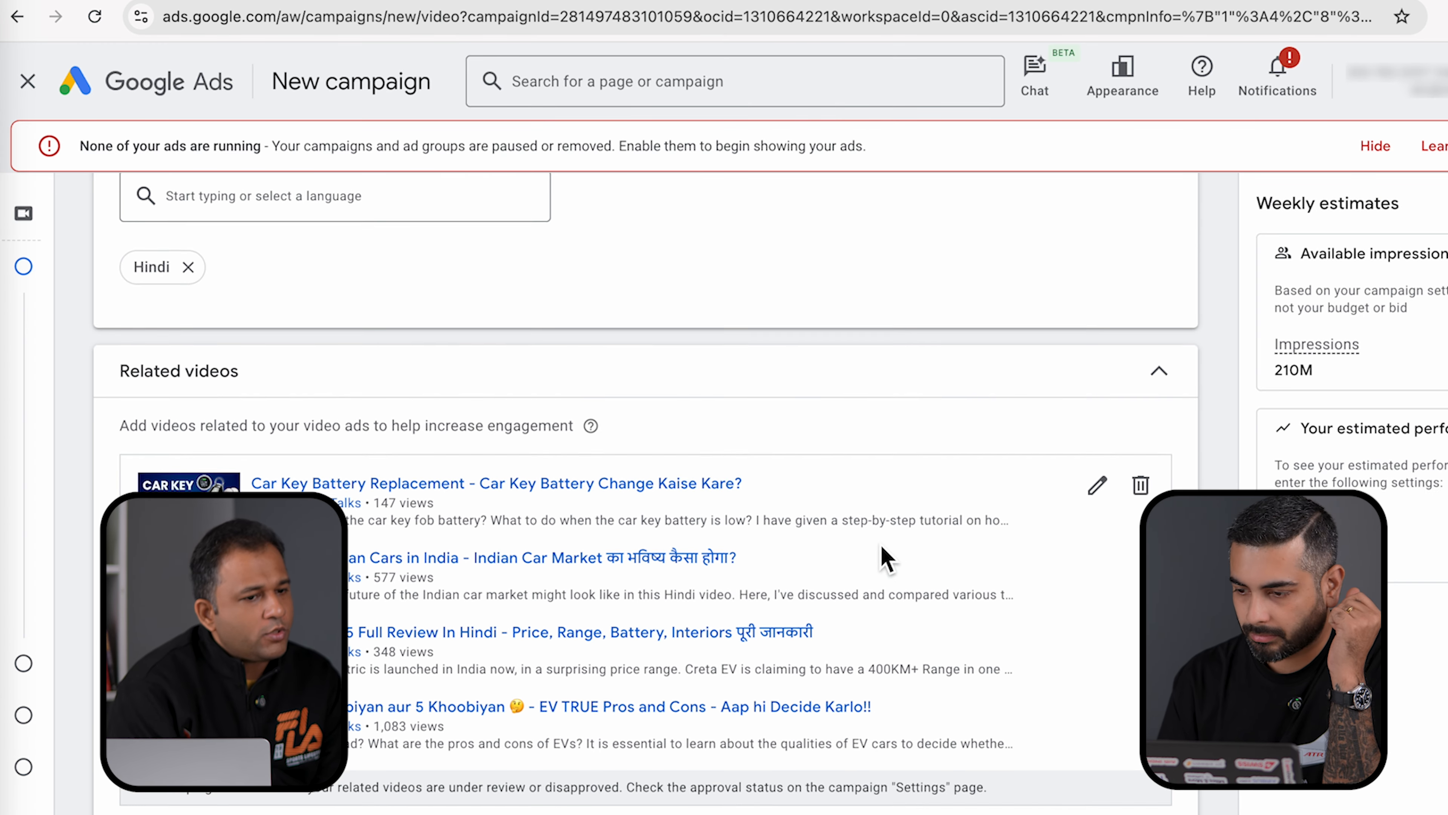
scroll(887, 560, "down", 1)
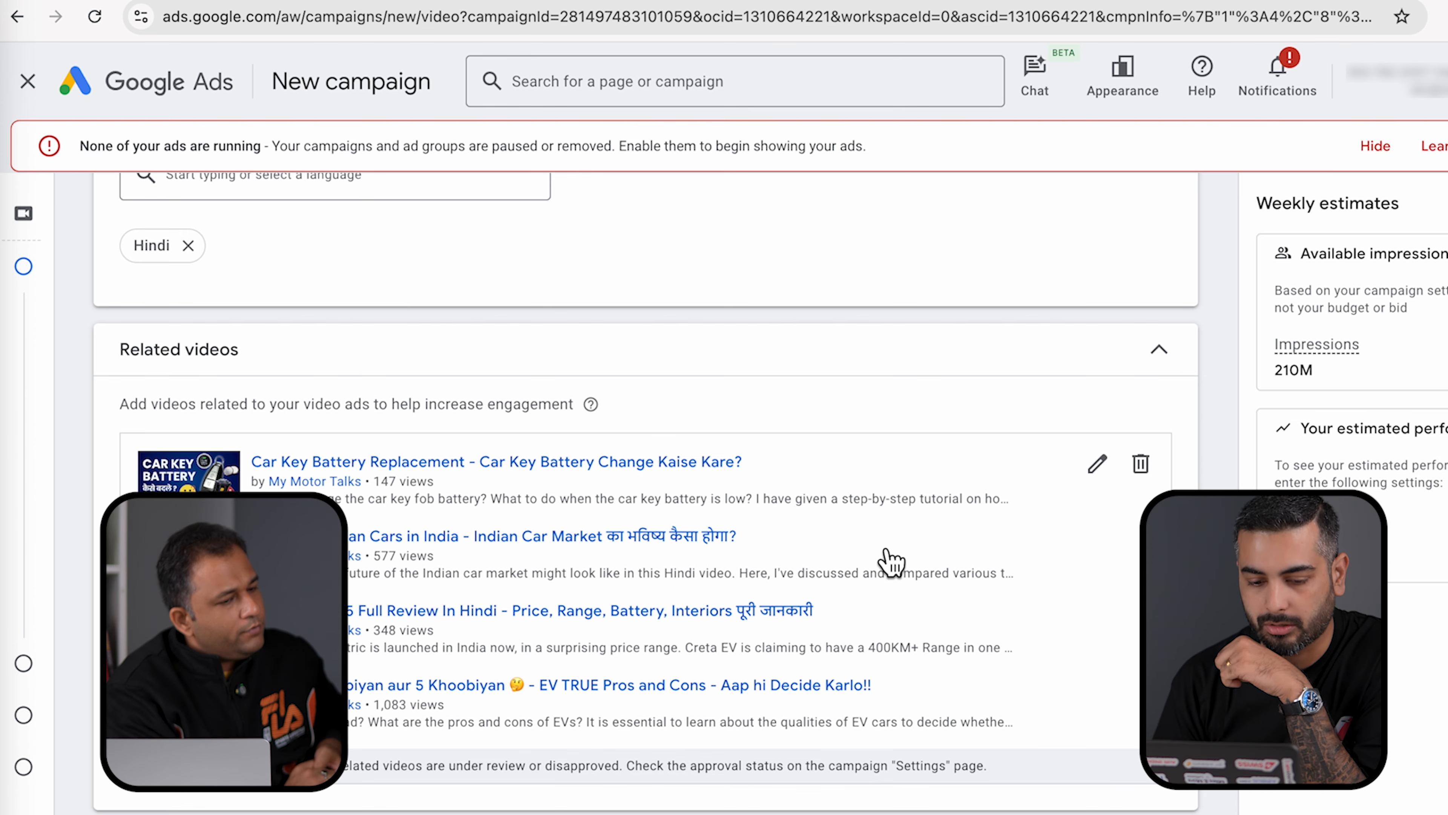
scroll(882, 557, "down", 3)
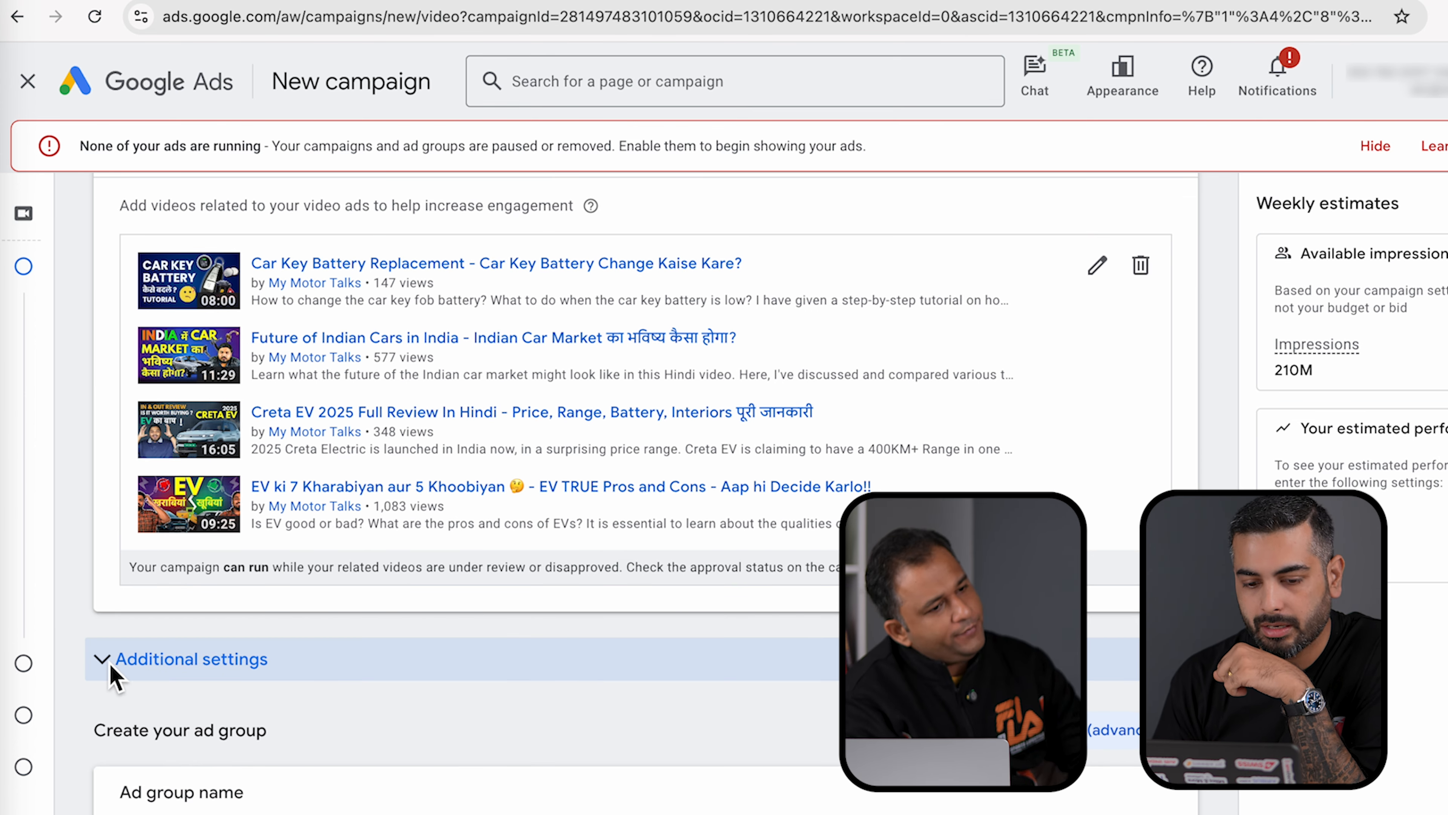
- Expand Additional settings and open the Devices targeting row
left_click(107, 664)
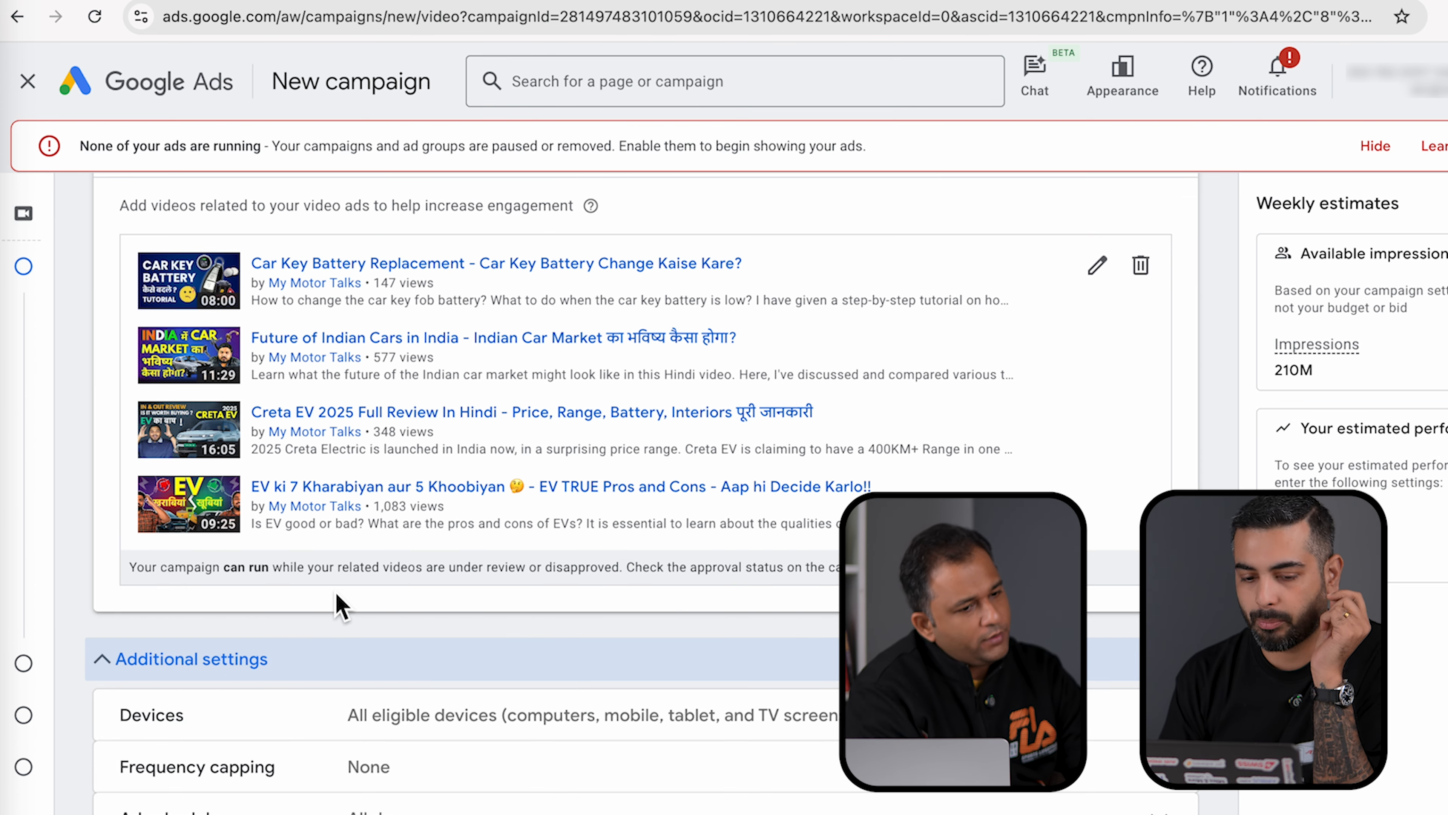
scroll(342, 608, "down", 3)
scroll(347, 609, "down", 2)
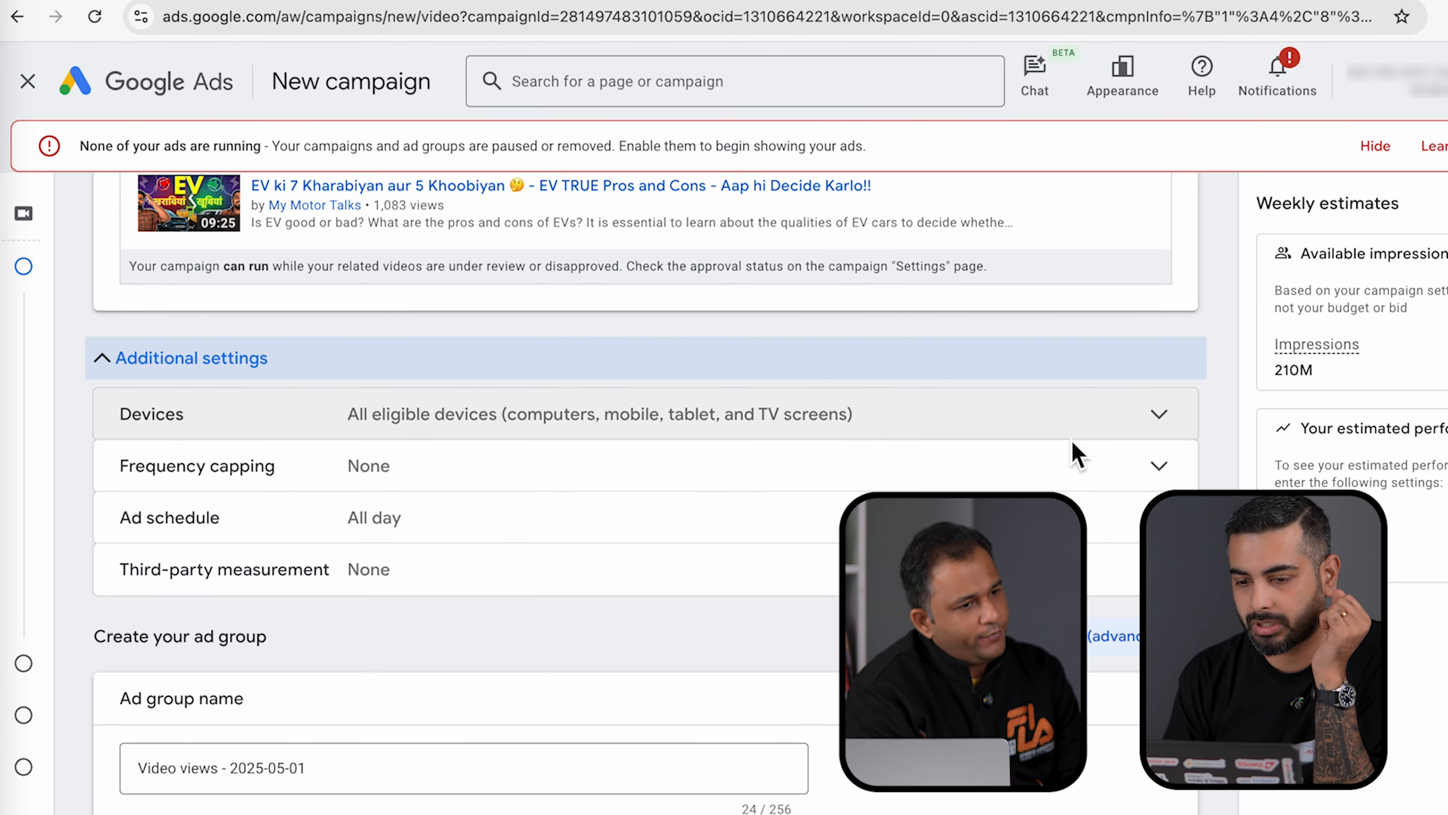
left_click(1165, 415)
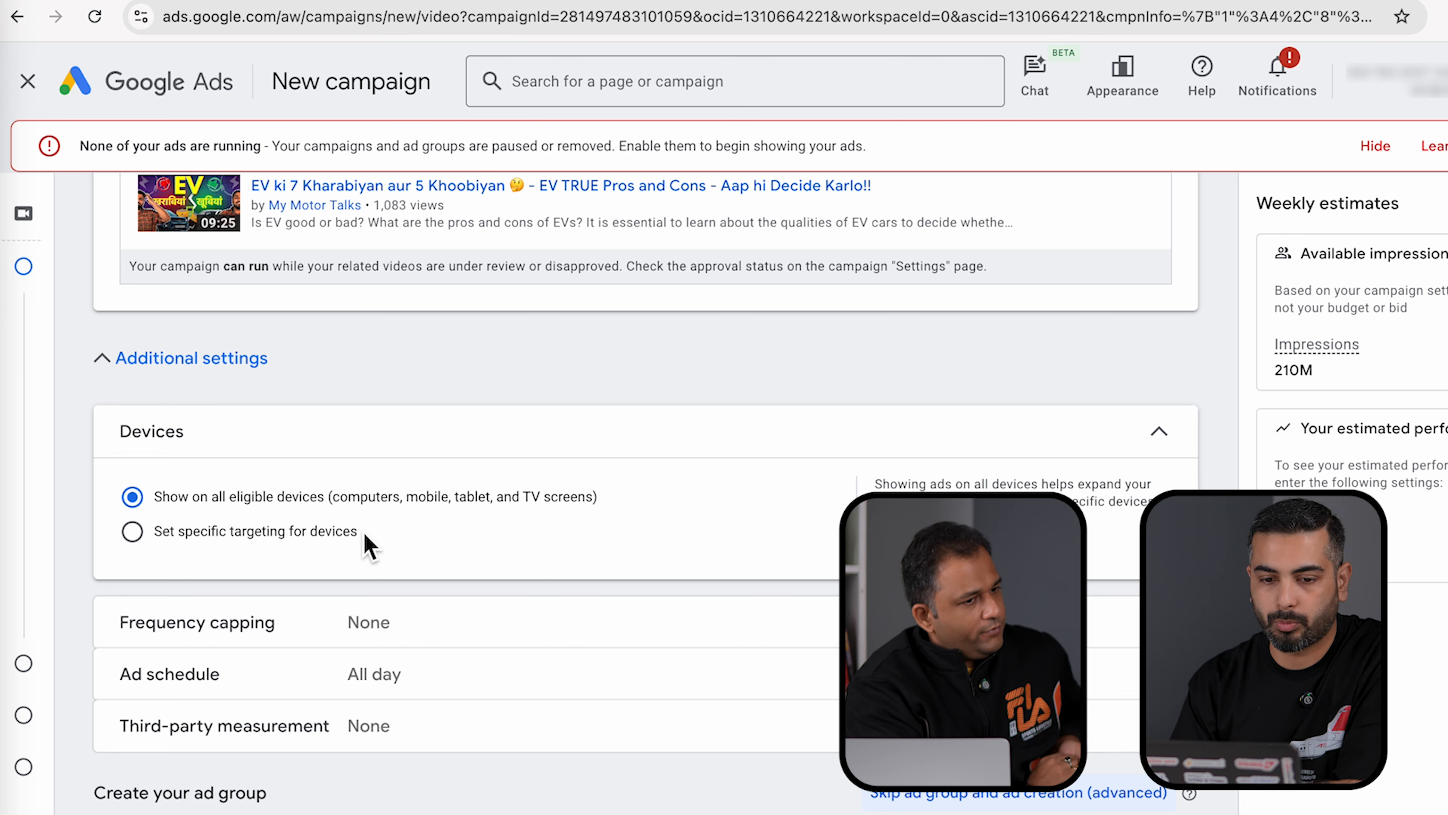
- Target only computers and mobile phones, excluding tablets and TV screens, with no operating-system limits
left_click(141, 537)
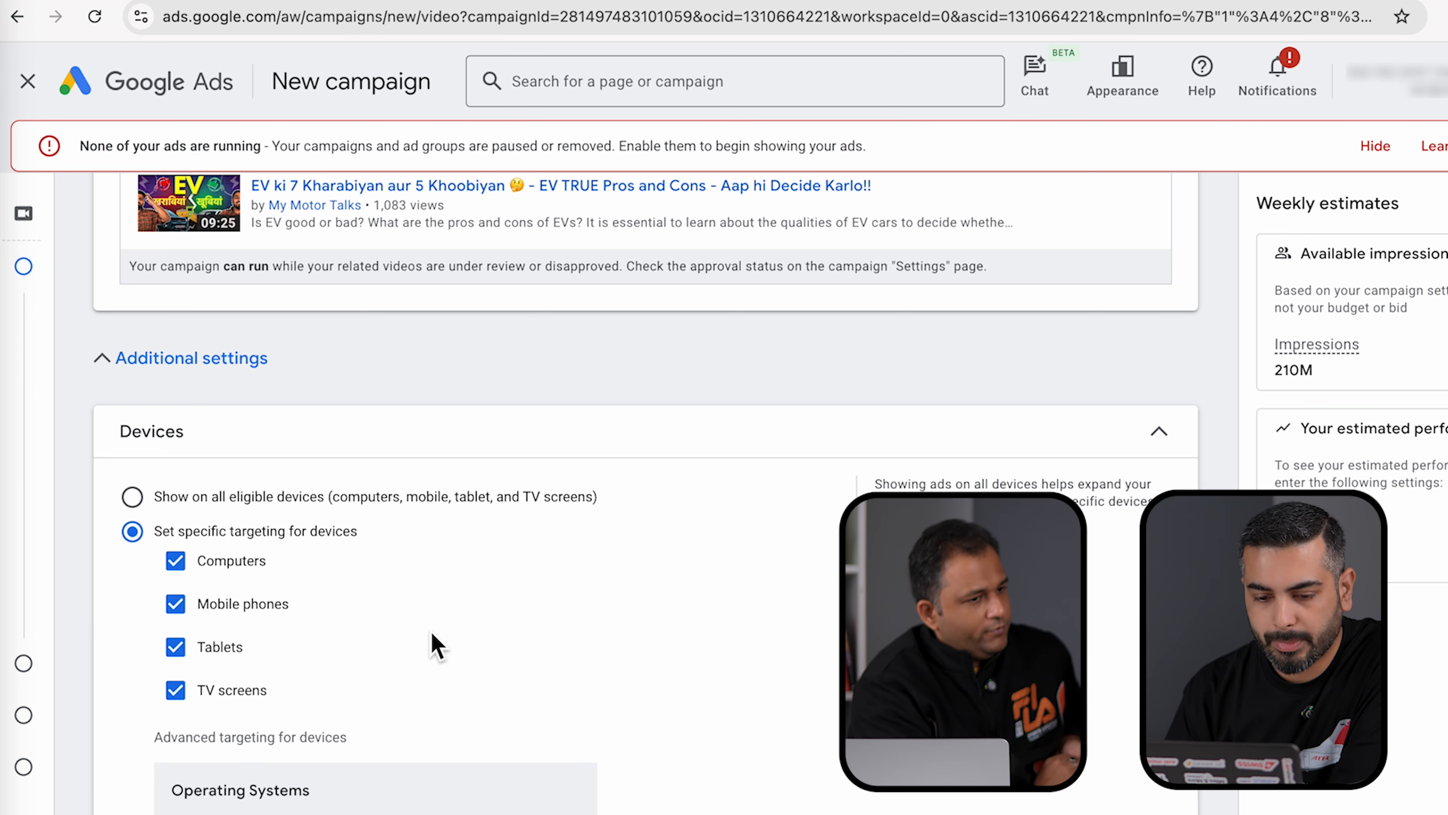
scroll(430, 643, "down", 3)
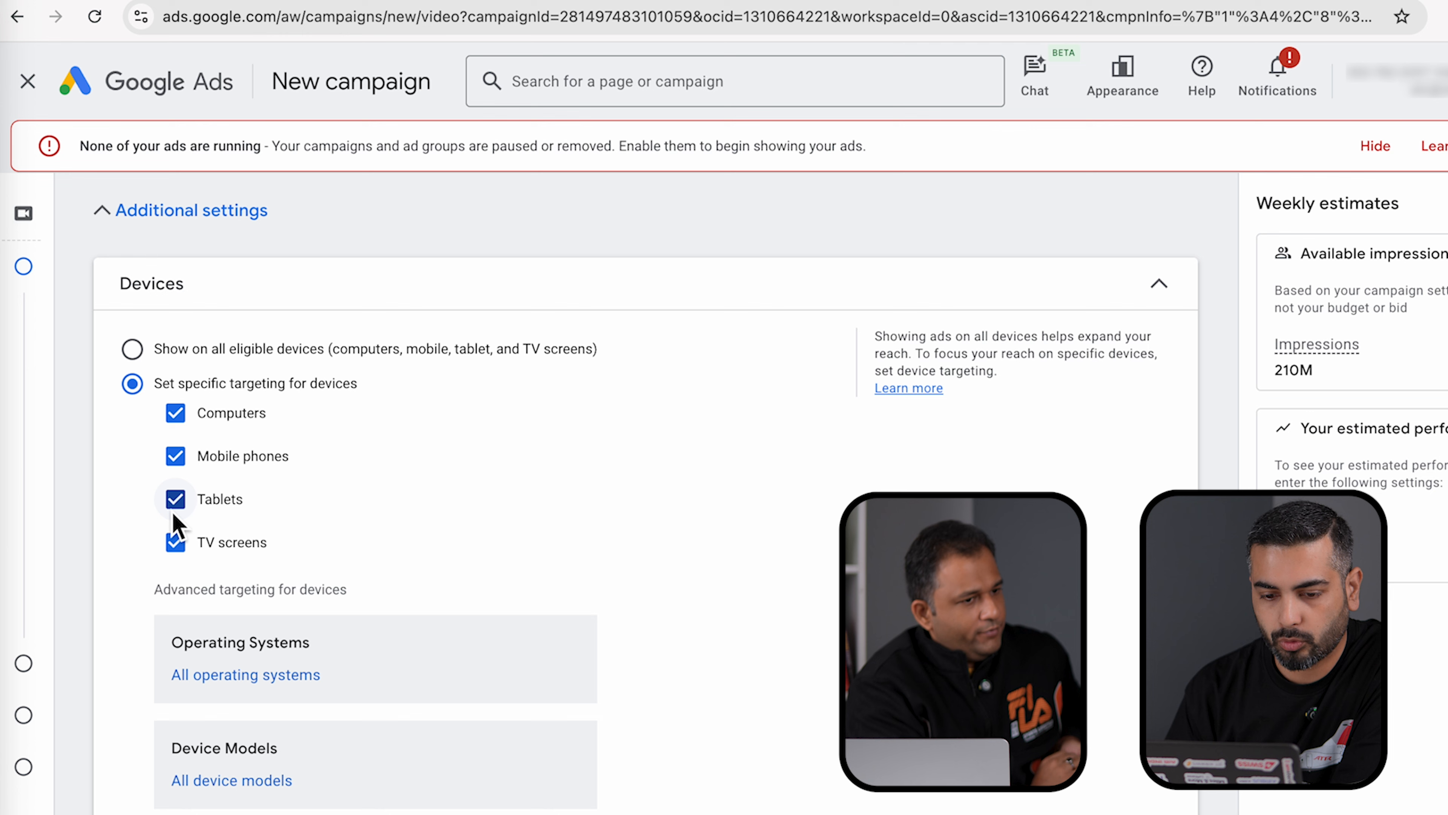
left_click(176, 500)
left_click(177, 544)
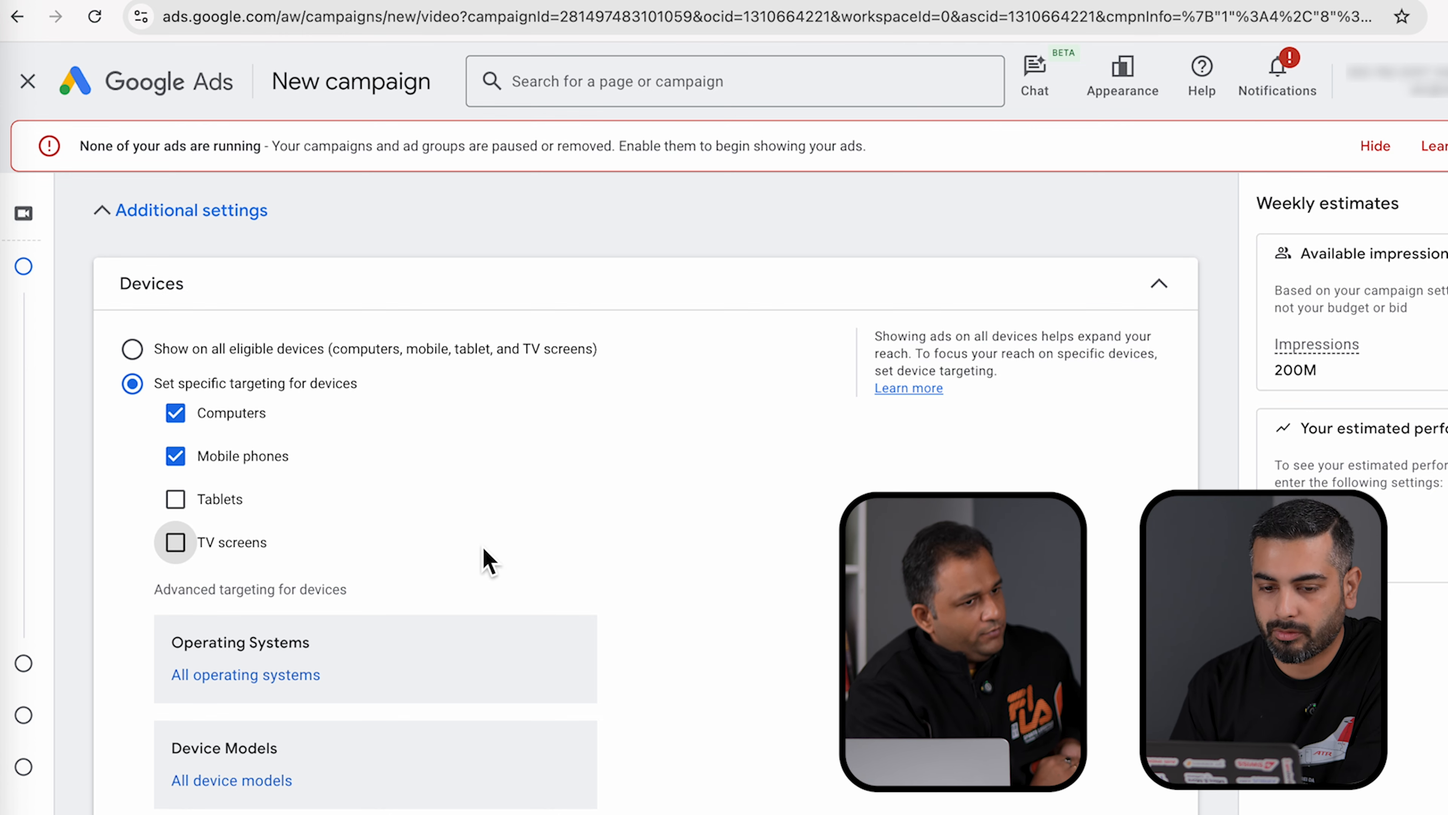
scroll(486, 562, "down", 4)
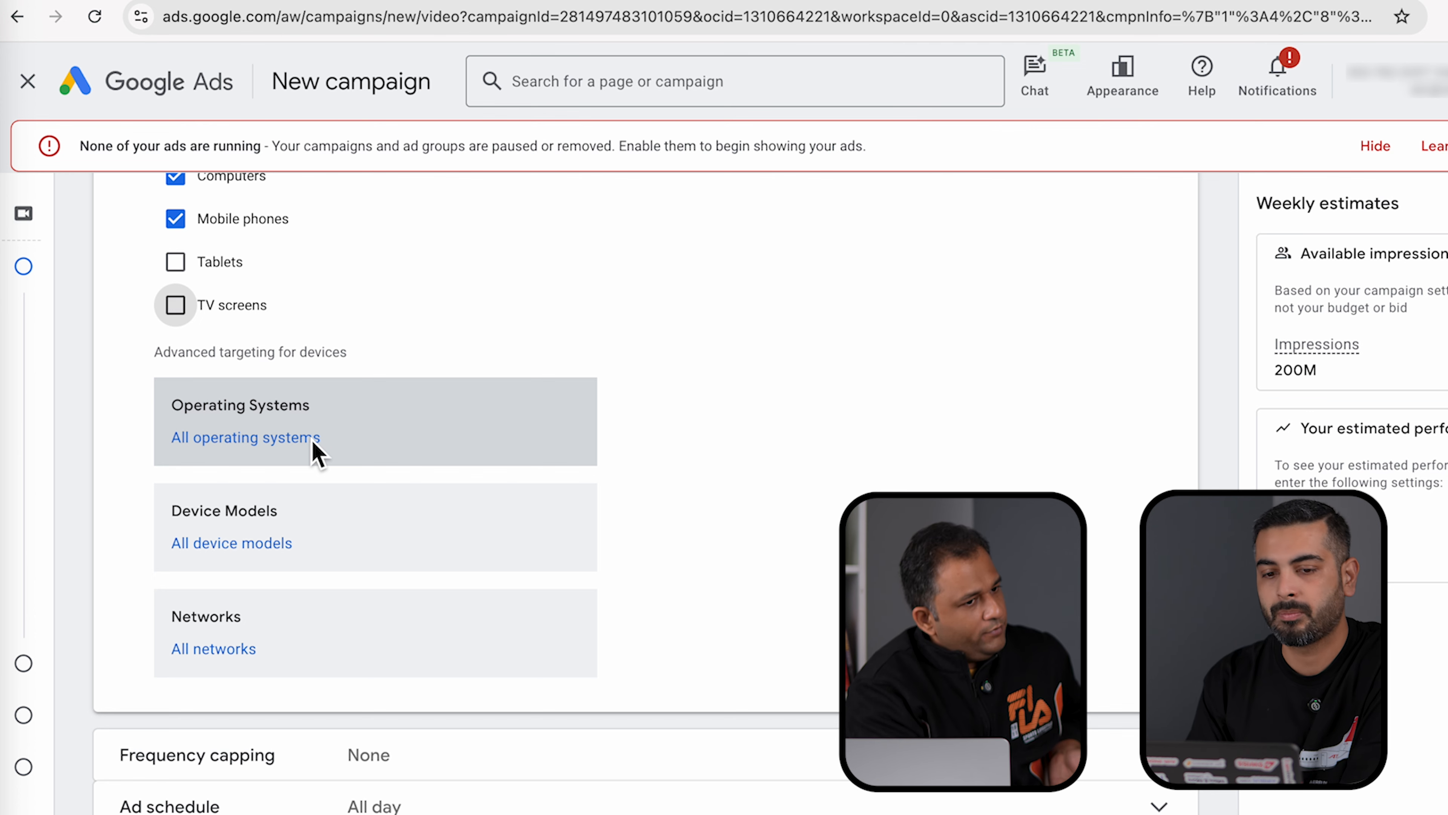
left_click(313, 442)
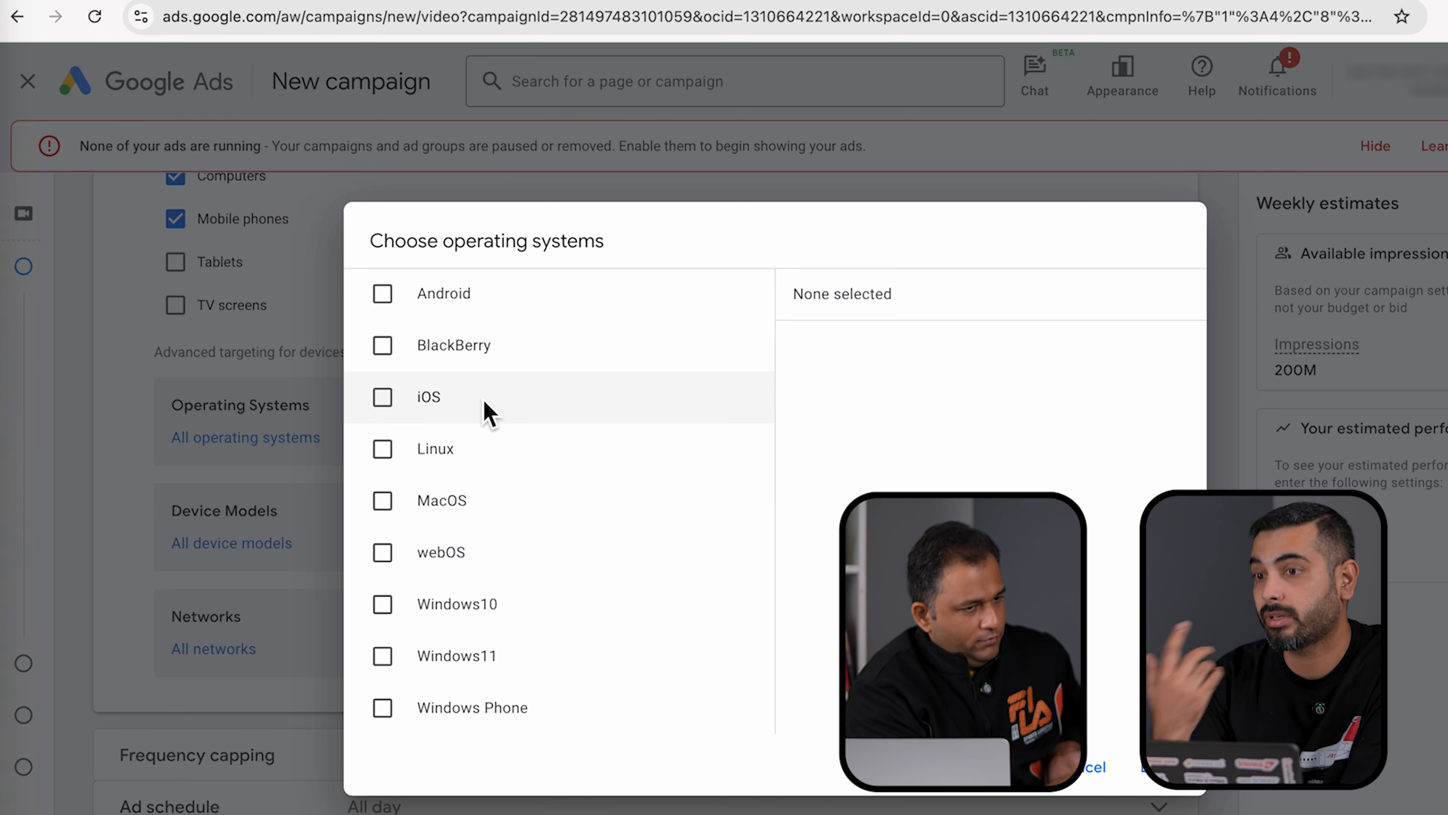
left_click(1090, 767)
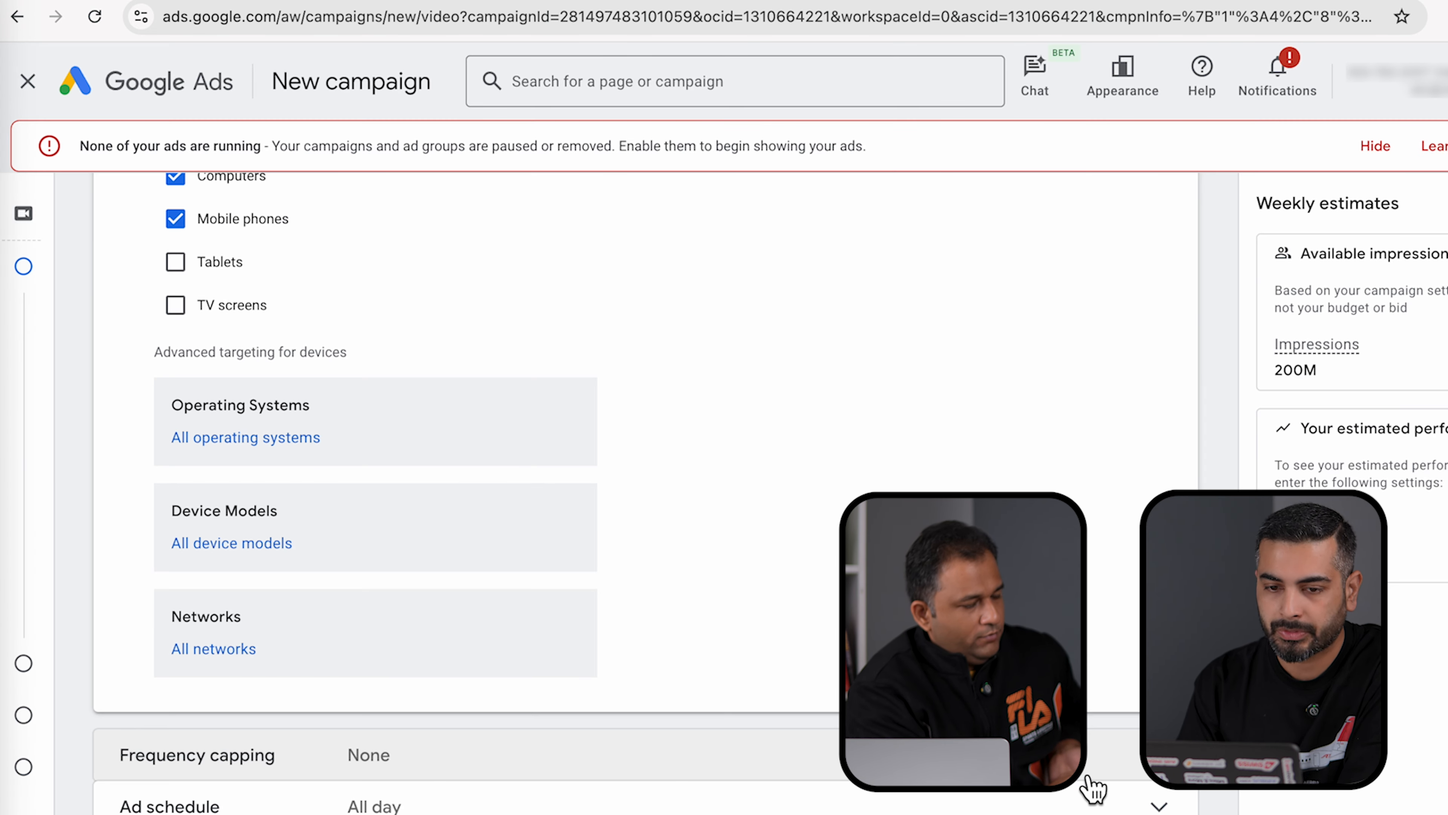
scroll(761, 650, "up", 2)
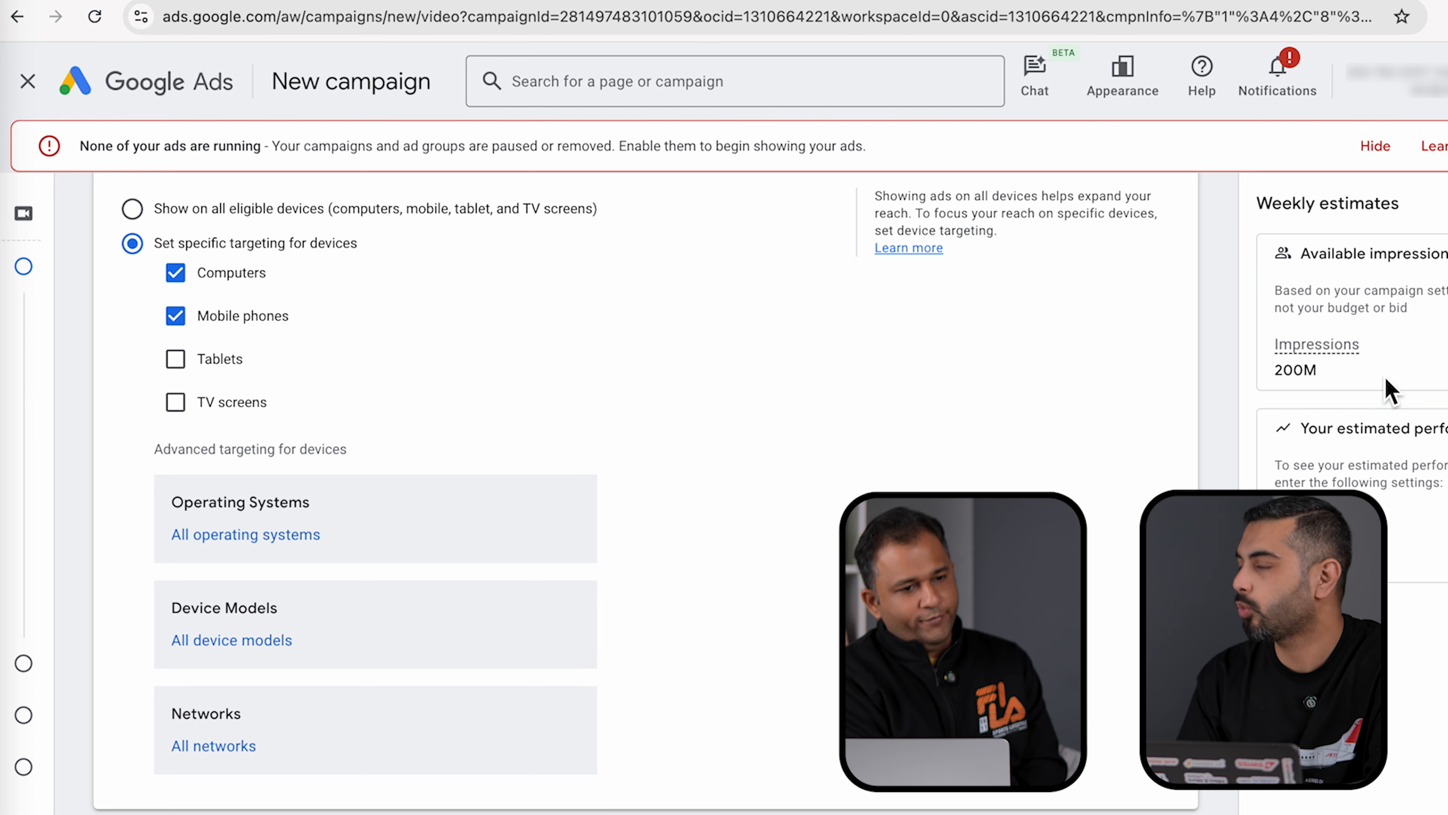
scroll(1115, 576, "down", 5)
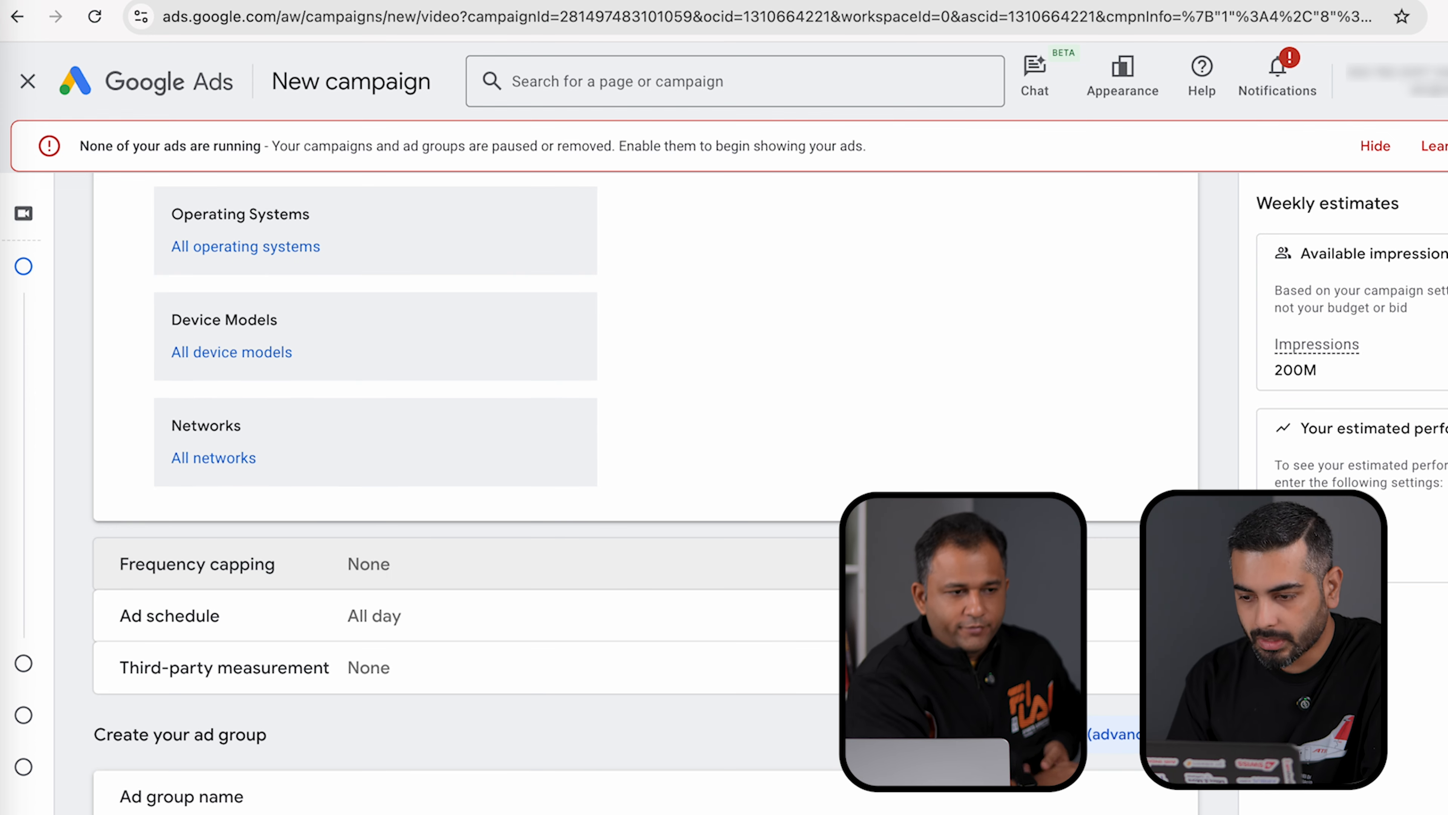
scroll(644, 490, "down", 3)
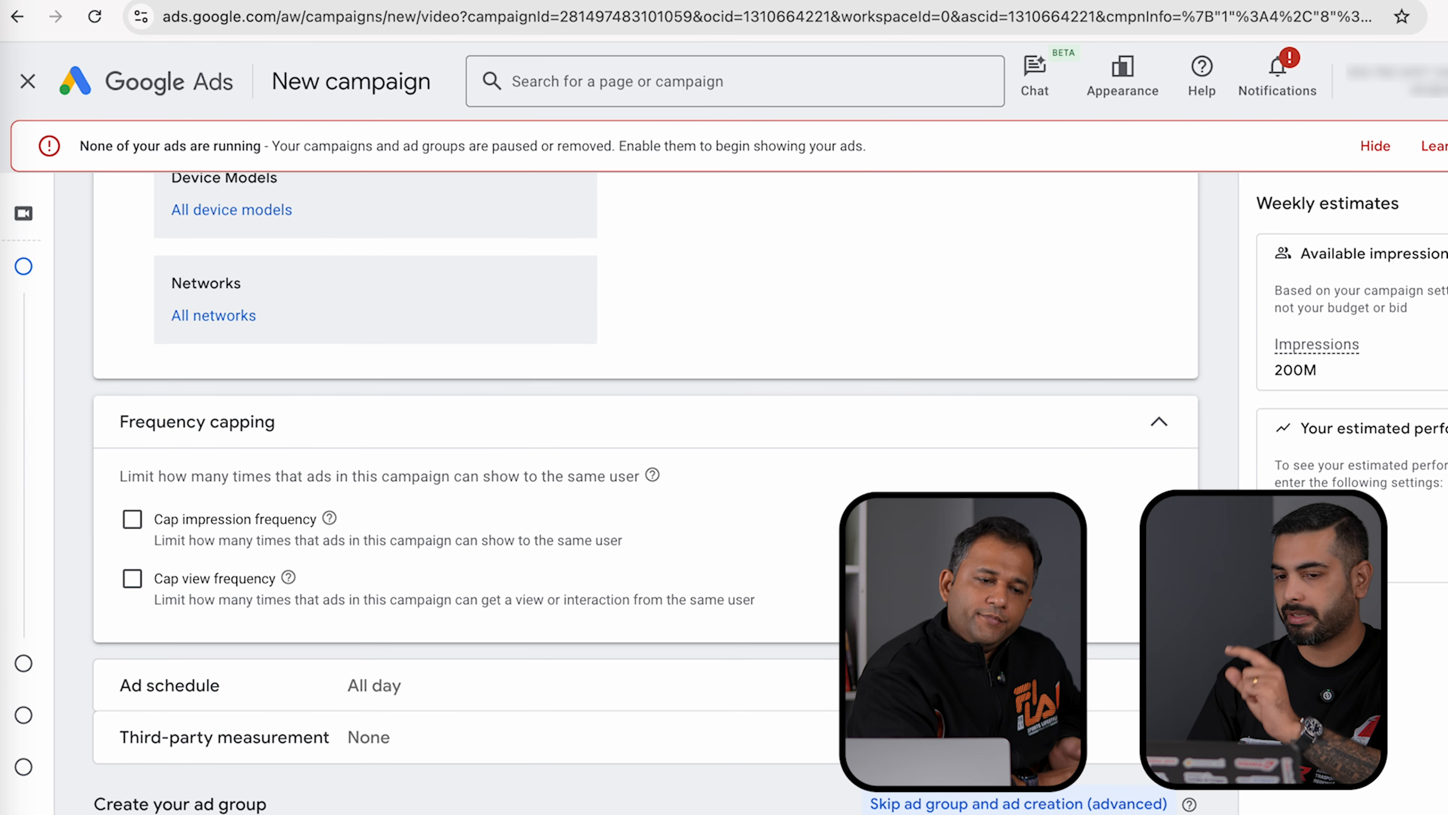
- Turn on impression frequency capping with a cap of 3 impressions per day
left_click(131, 517)
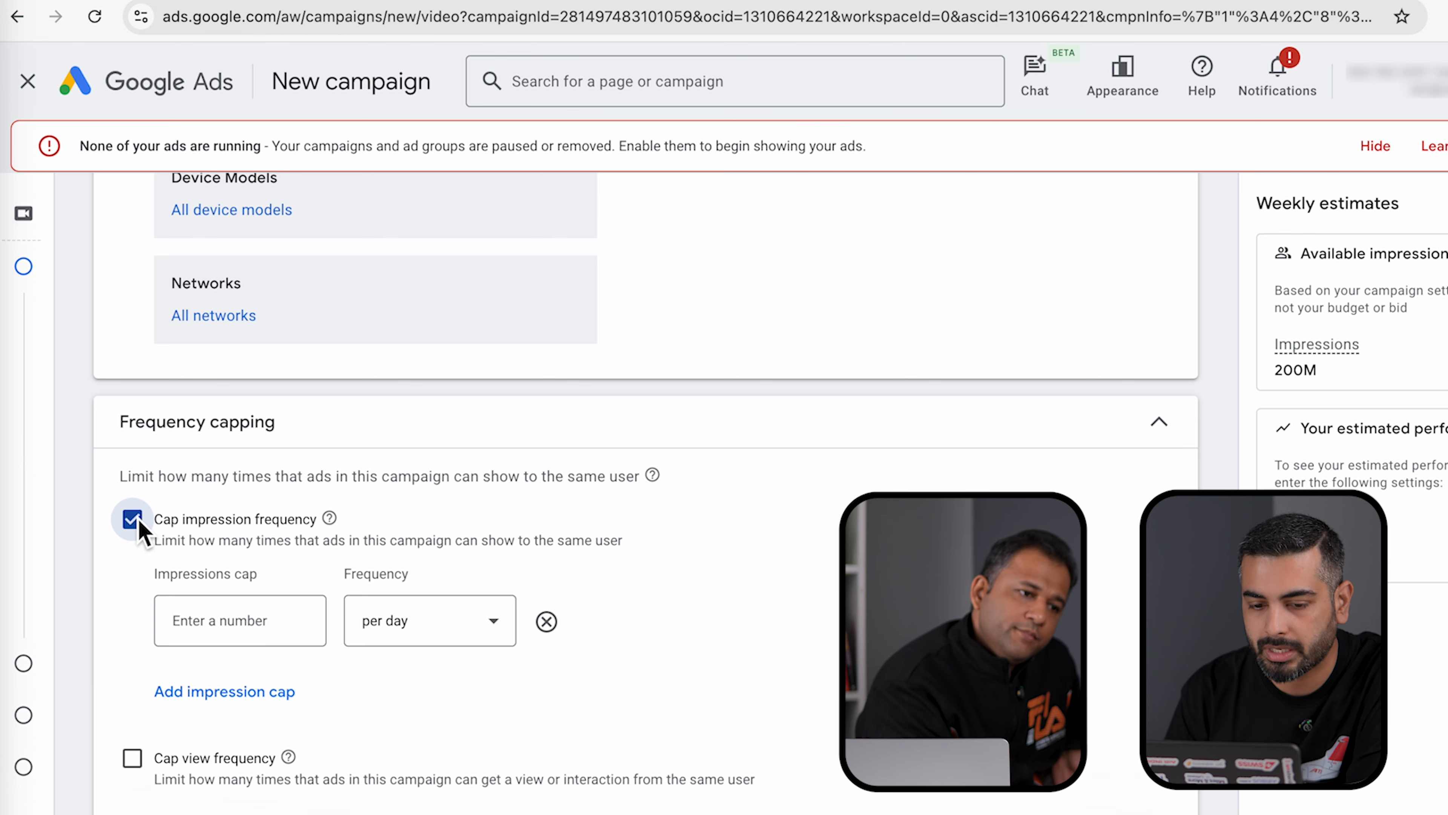
left_click(249, 625)
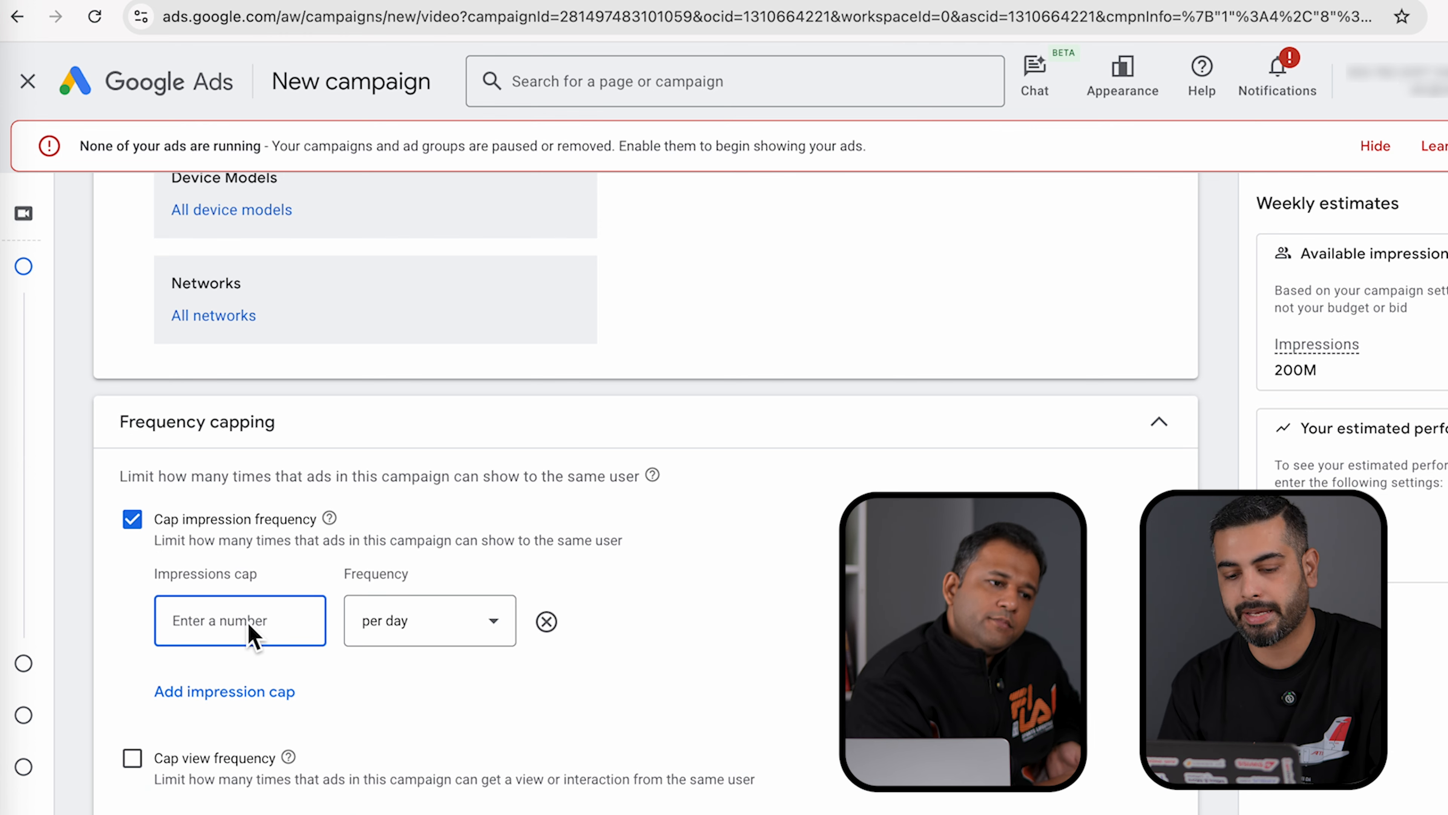
type("4")
key("BackSpace")
type("3")
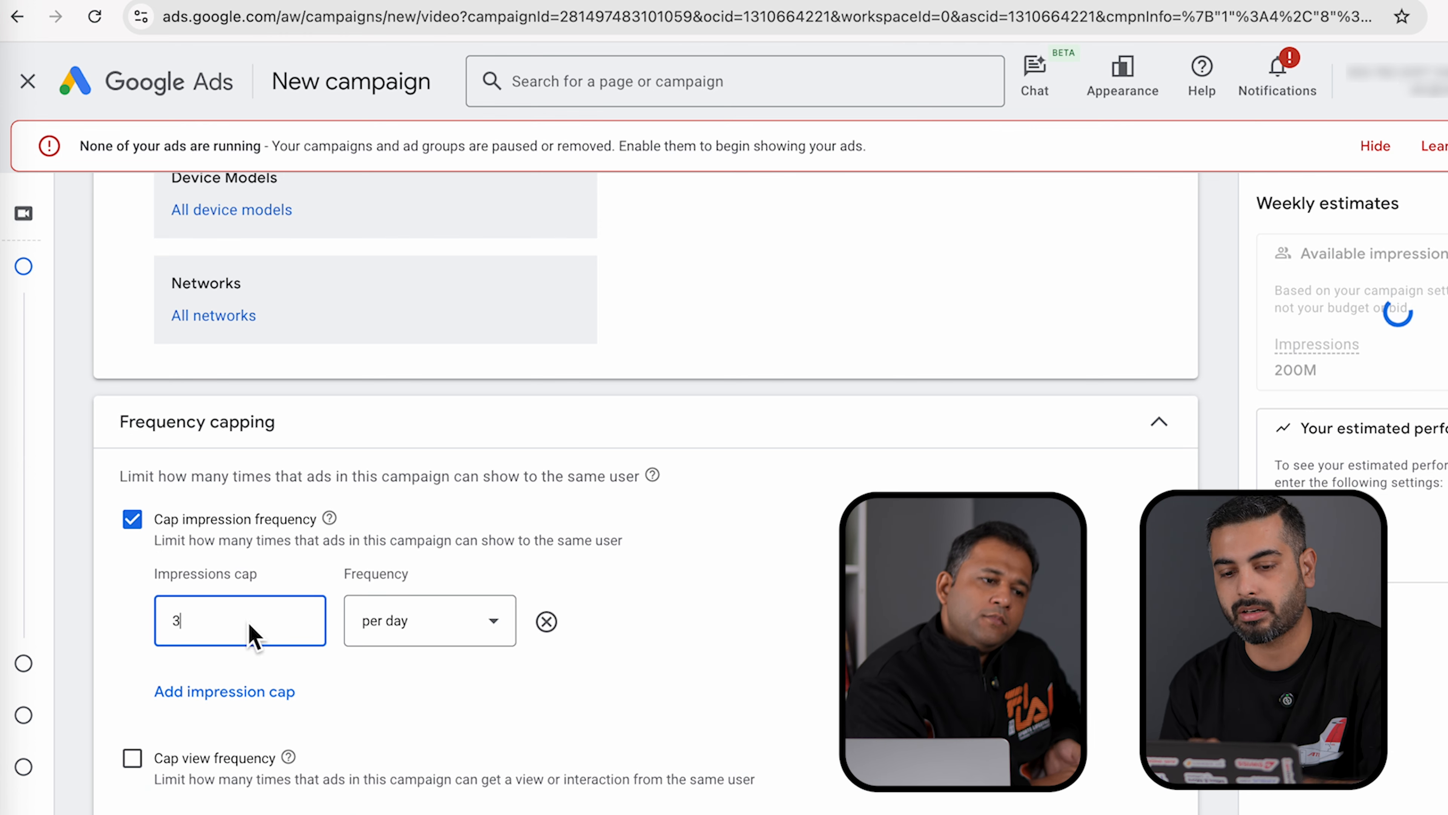
left_click(737, 690)
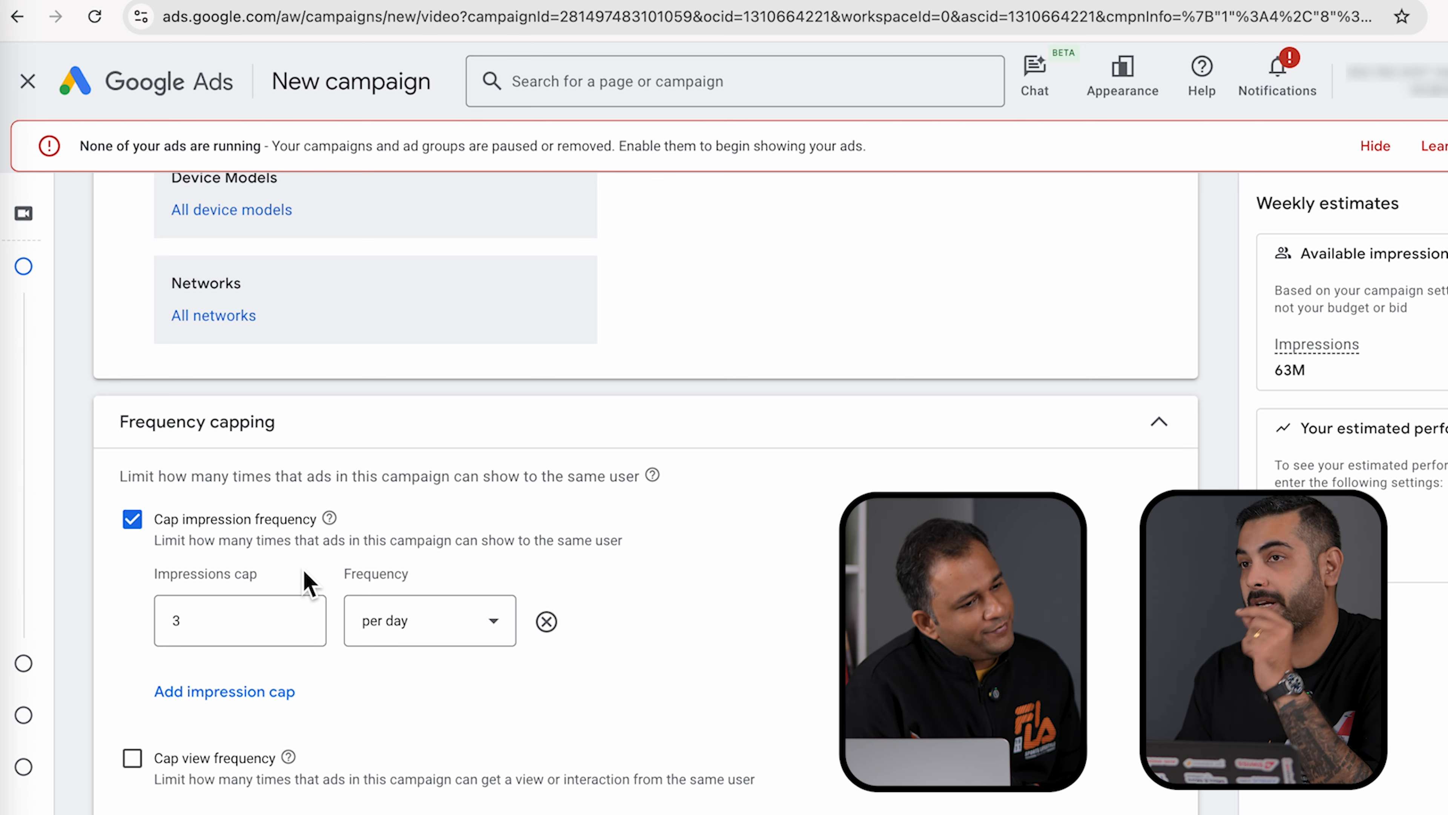
- Cap views at 1 per day per user and expand the Ad schedule settings
left_click(133, 758)
scroll(288, 773, "down", 2)
left_click(283, 776)
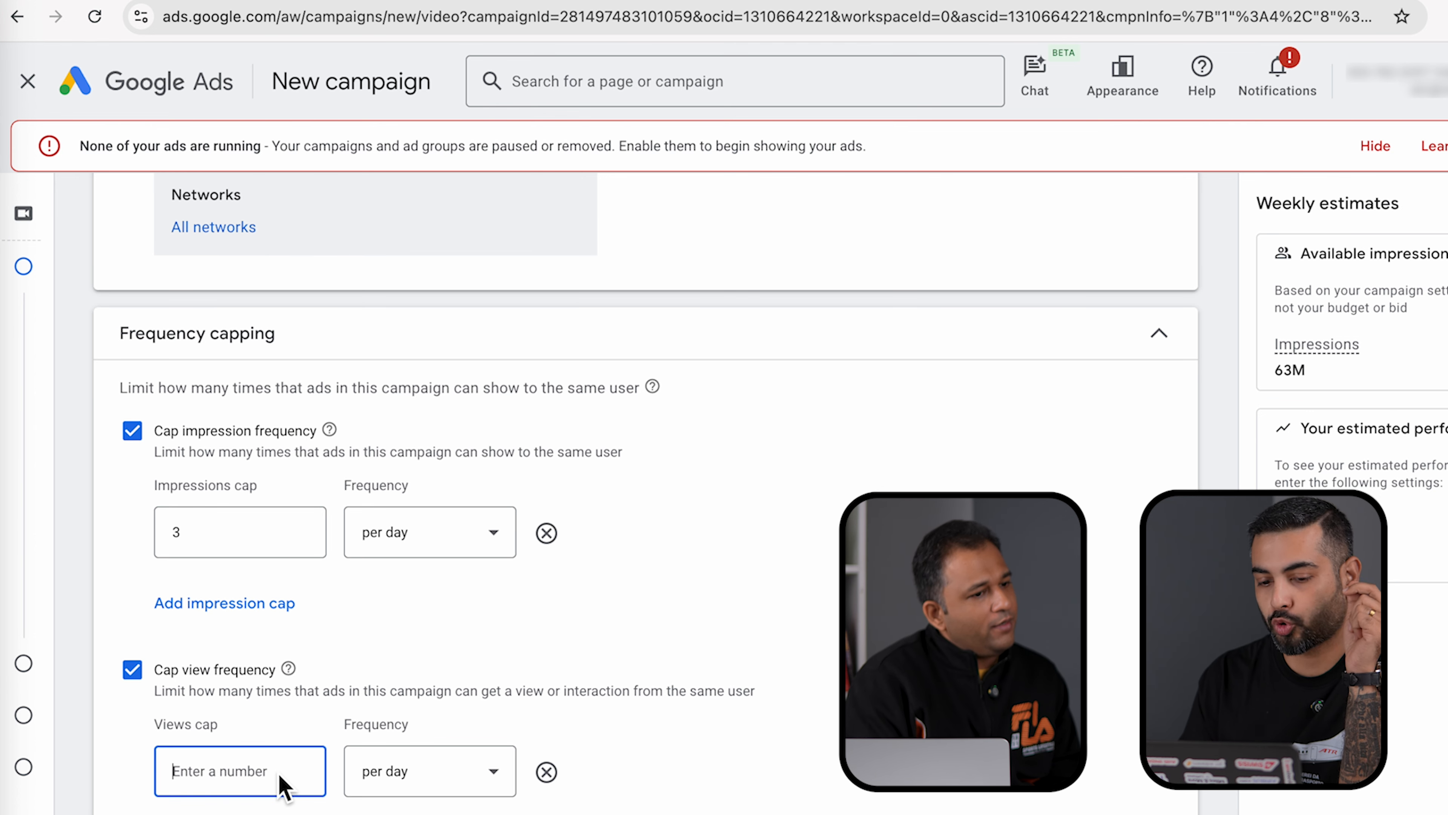
type("1")
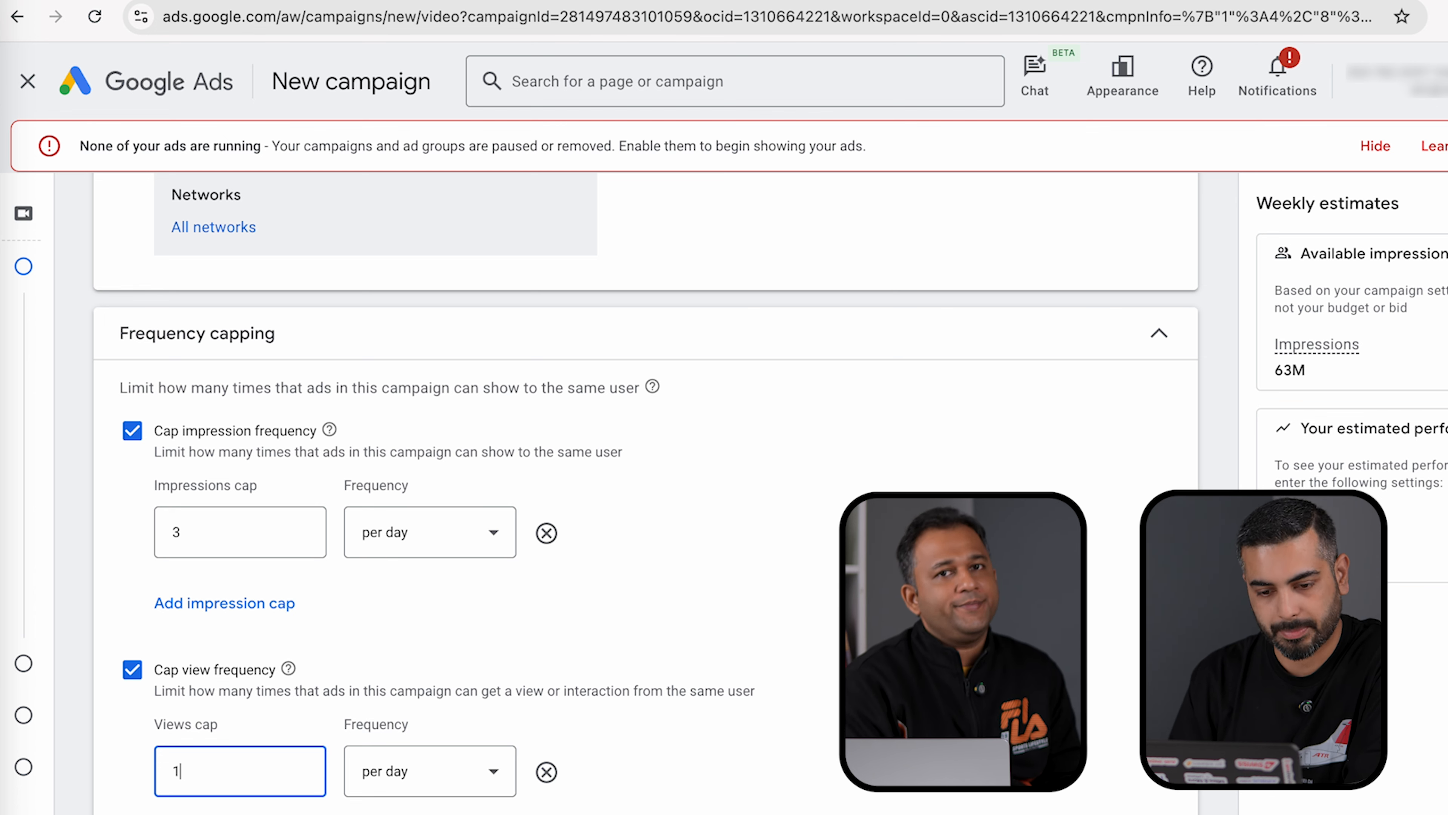
scroll(644, 491, "down", 5)
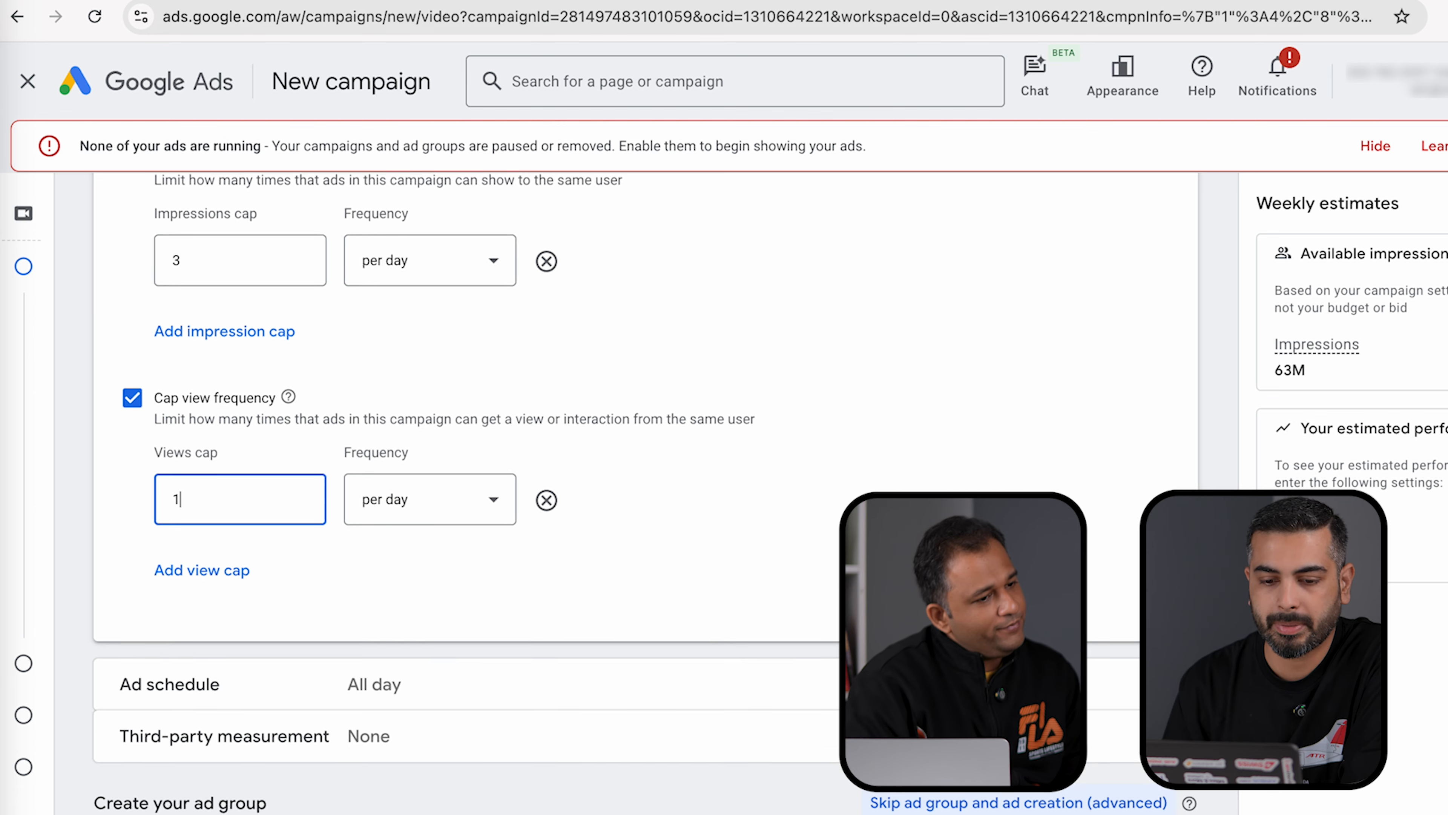
left_click(644, 668)
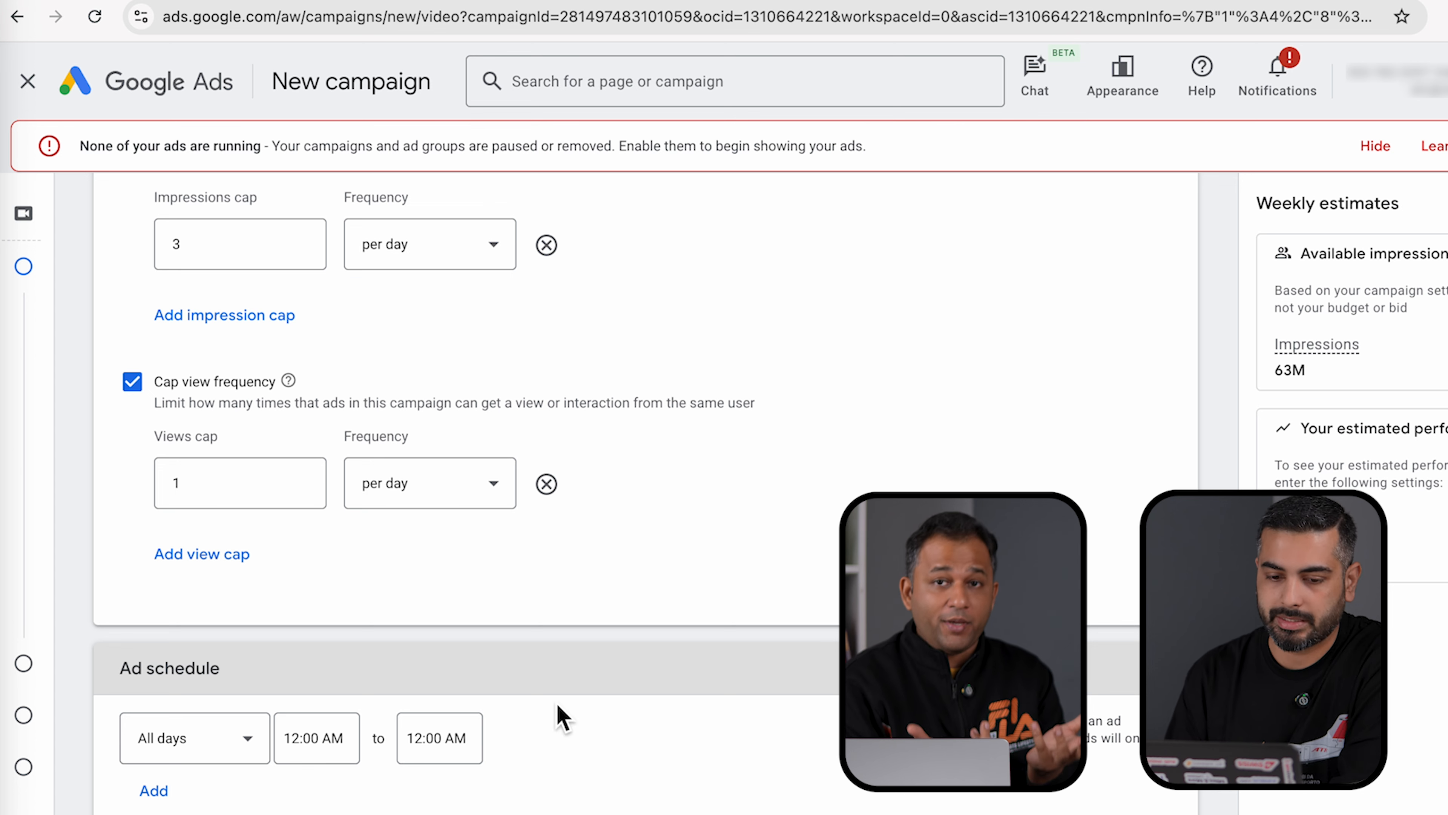
- Limit the ad schedule days to Mondays - Fridays
left_click(236, 756)
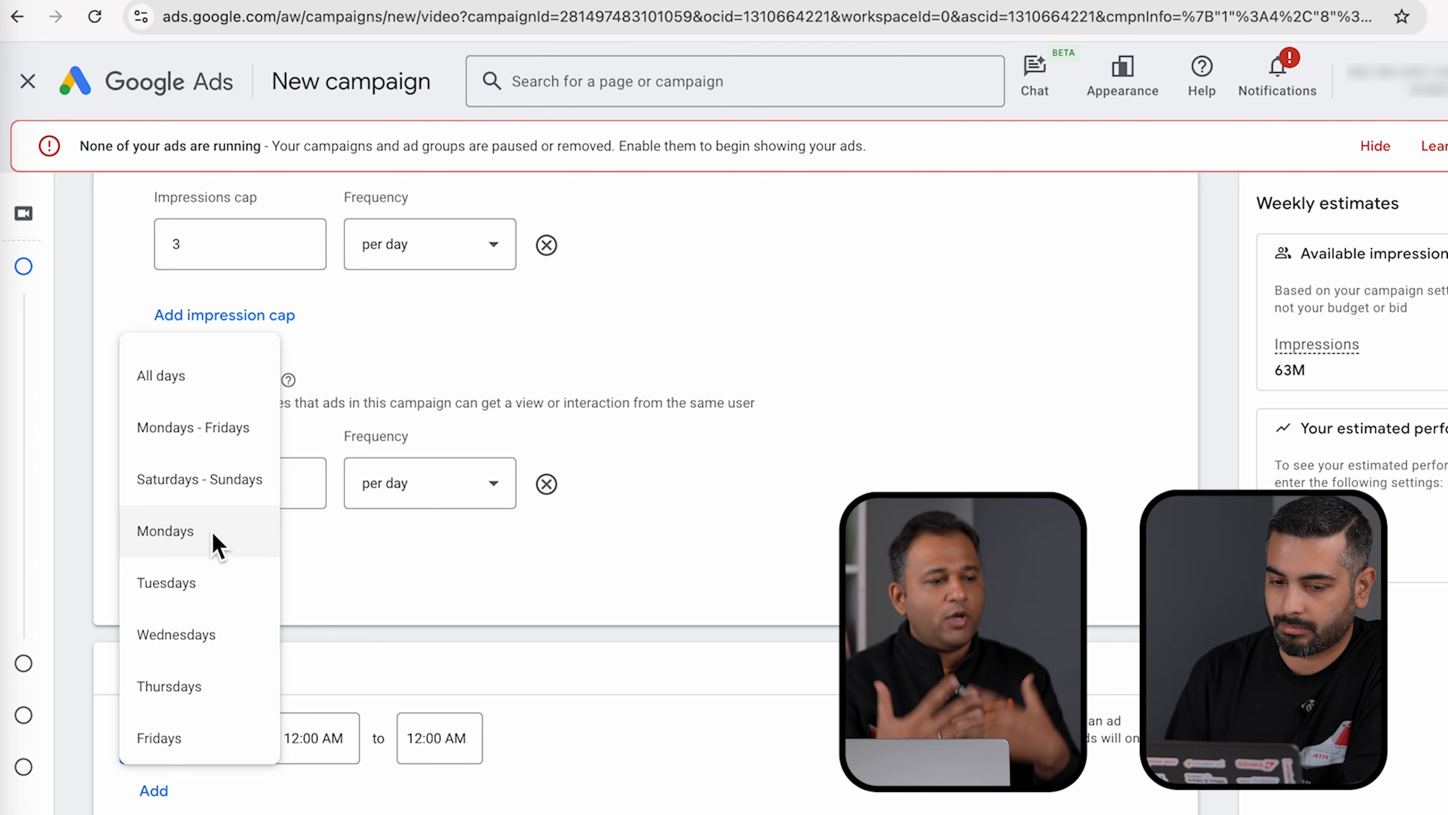
scroll(219, 547, "down", 3)
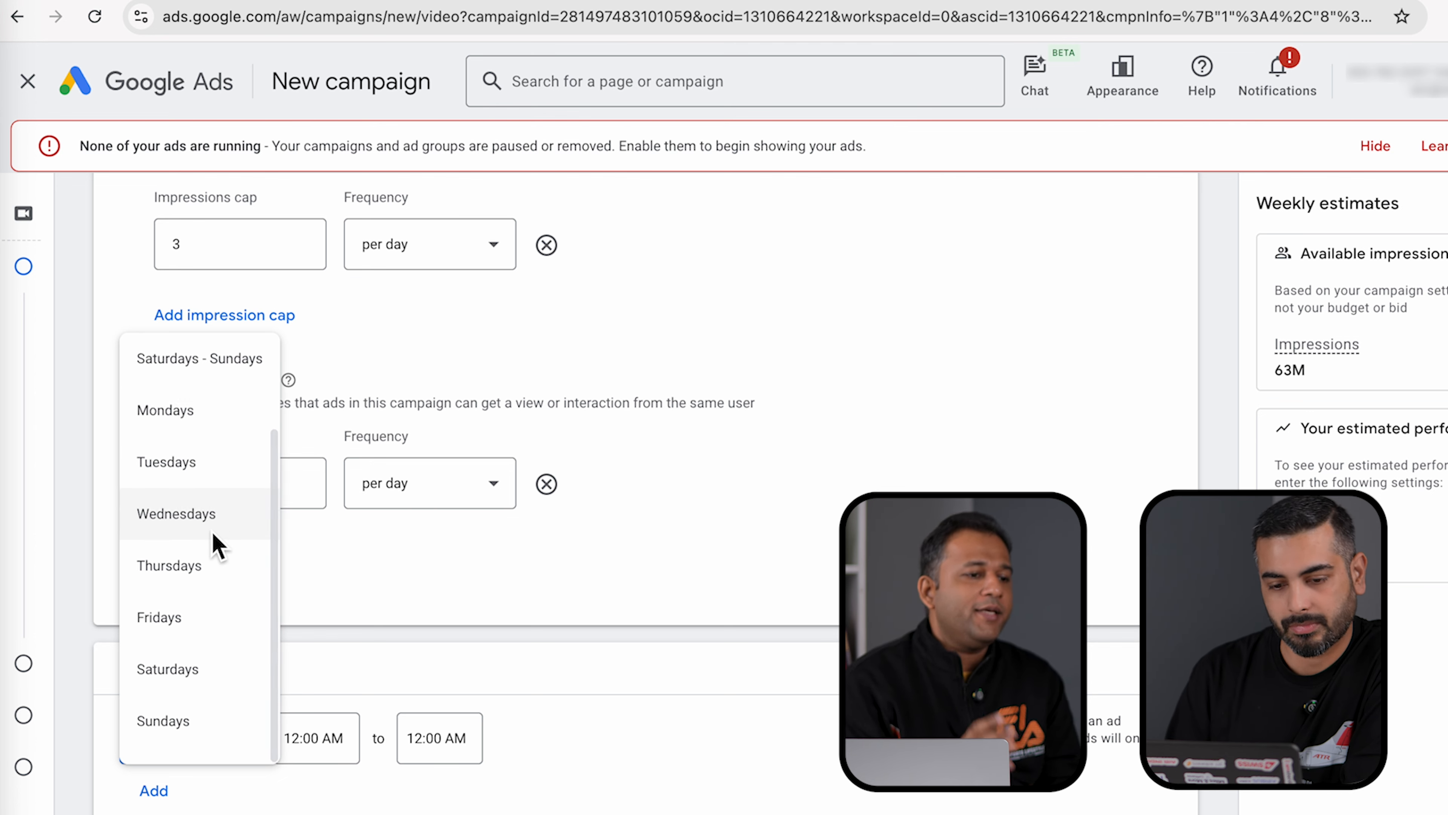
scroll(218, 547, "up", 3)
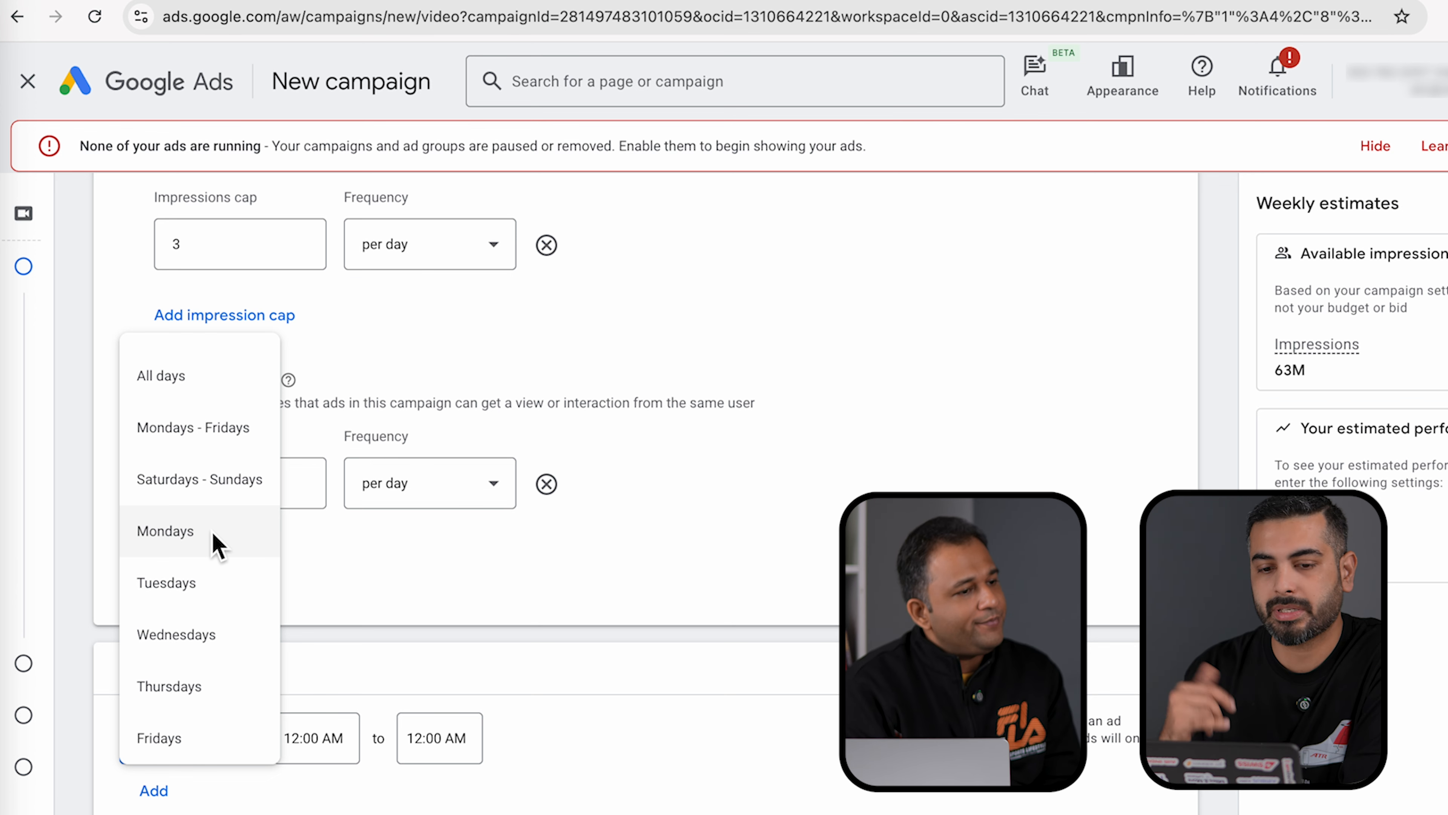
left_click(223, 429)
- Set the scheduled hours to run from 8:30 AM to 8:00 PM
left_click(333, 741)
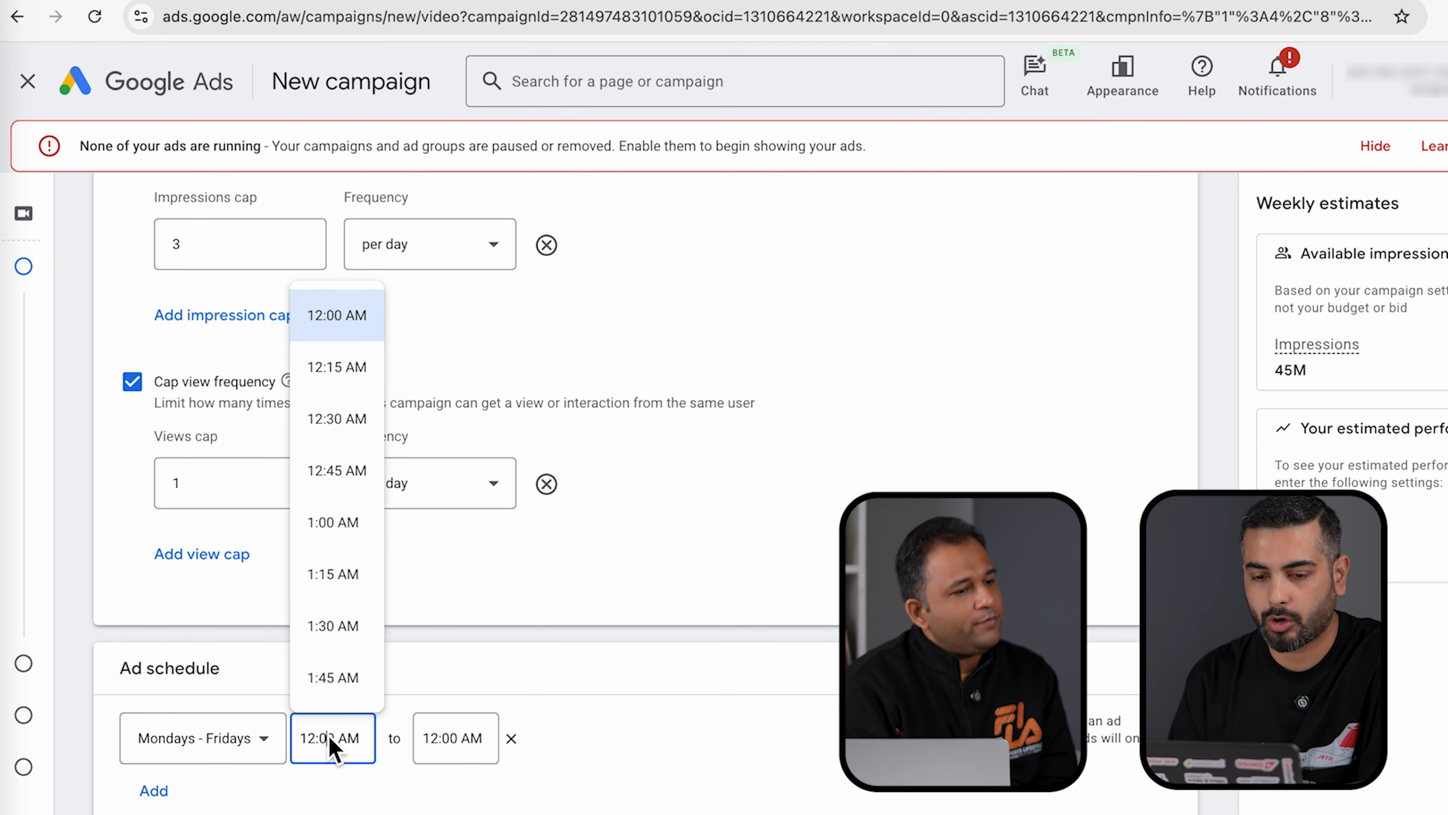
scroll(338, 634, "down", 10)
scroll(338, 634, "down", 5)
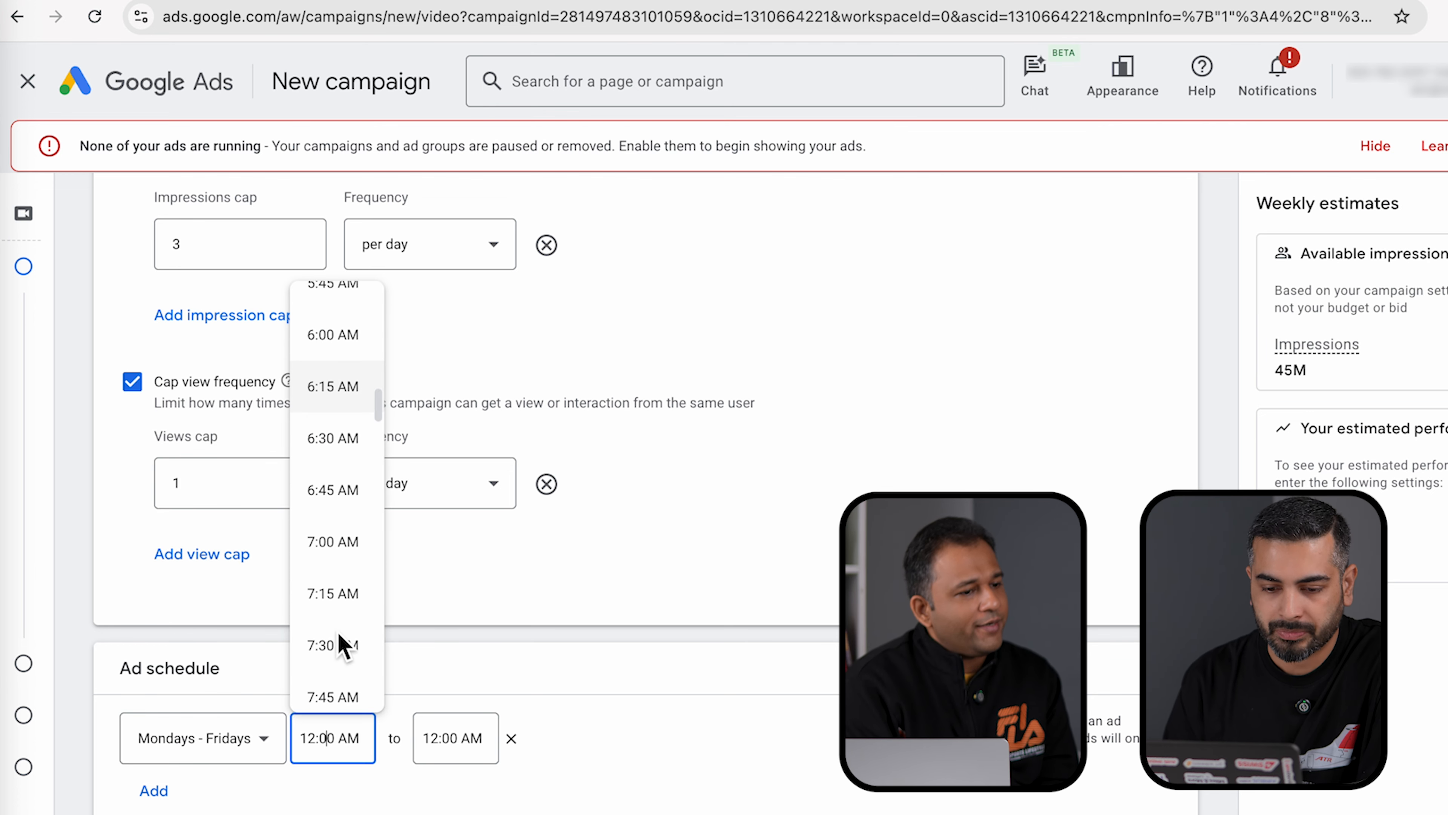
left_click(334, 642)
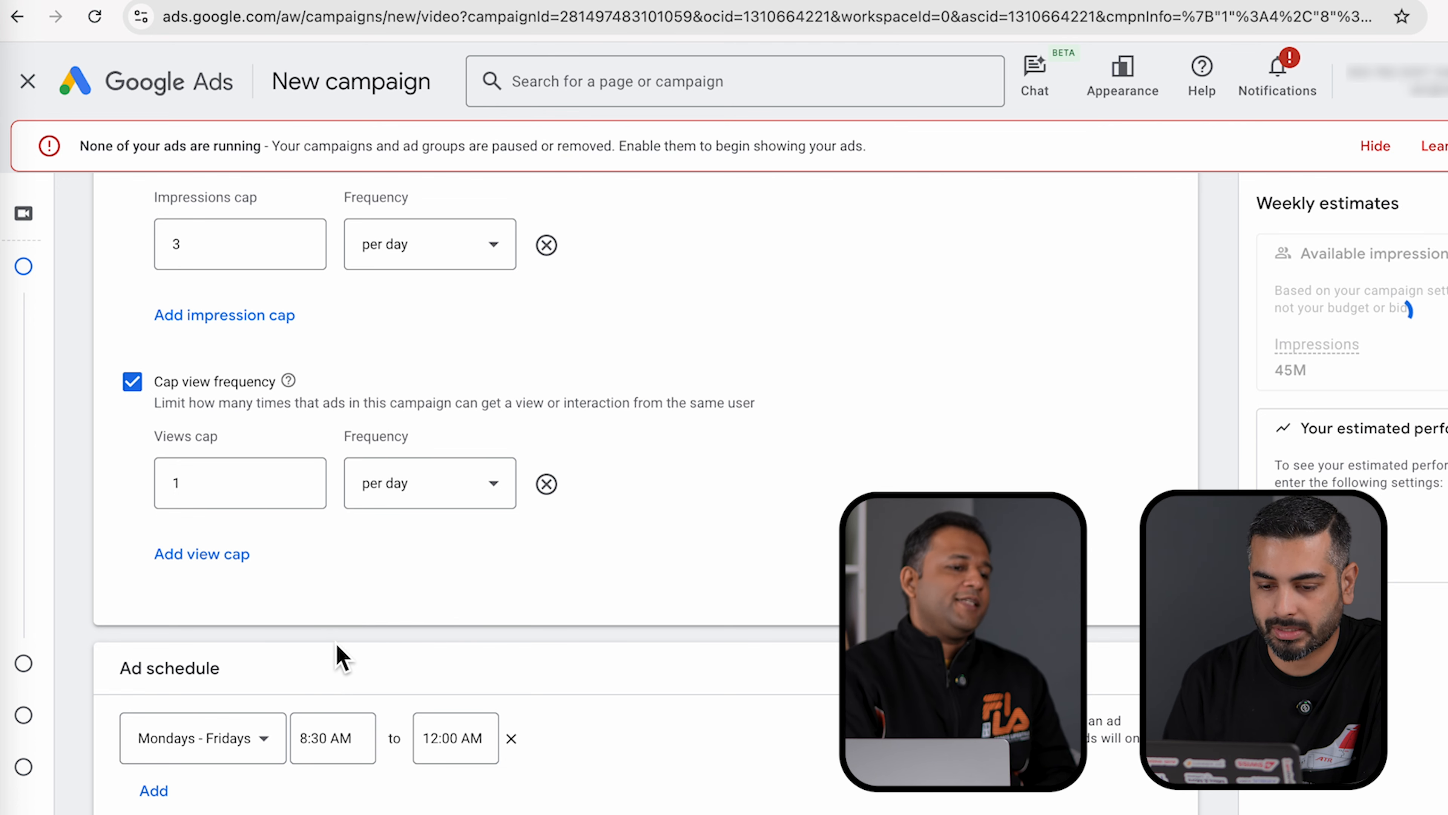
left_click(447, 742)
scroll(484, 650, "down", 3)
scroll(483, 650, "down", 10)
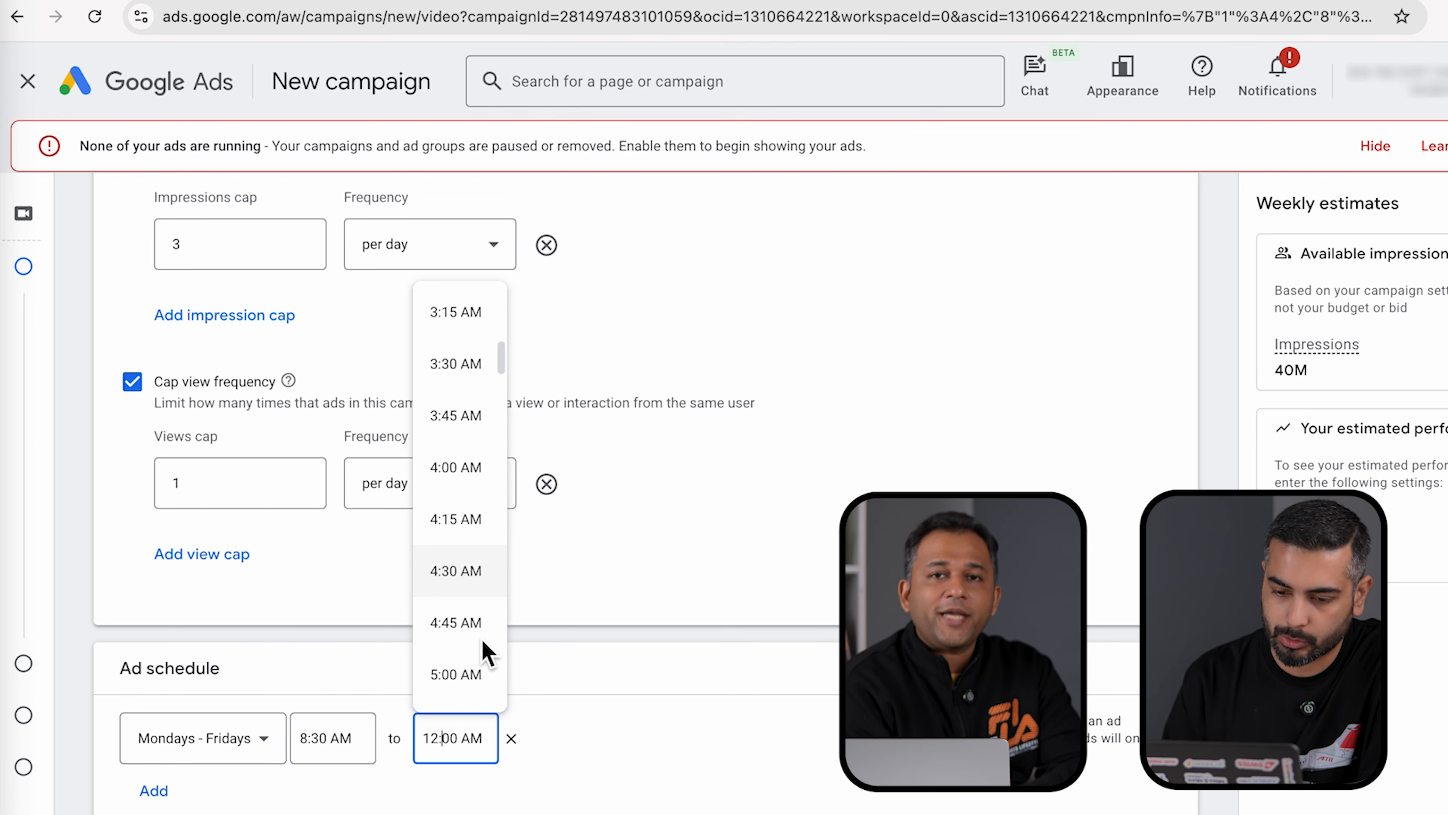
scroll(483, 650, "down", 1)
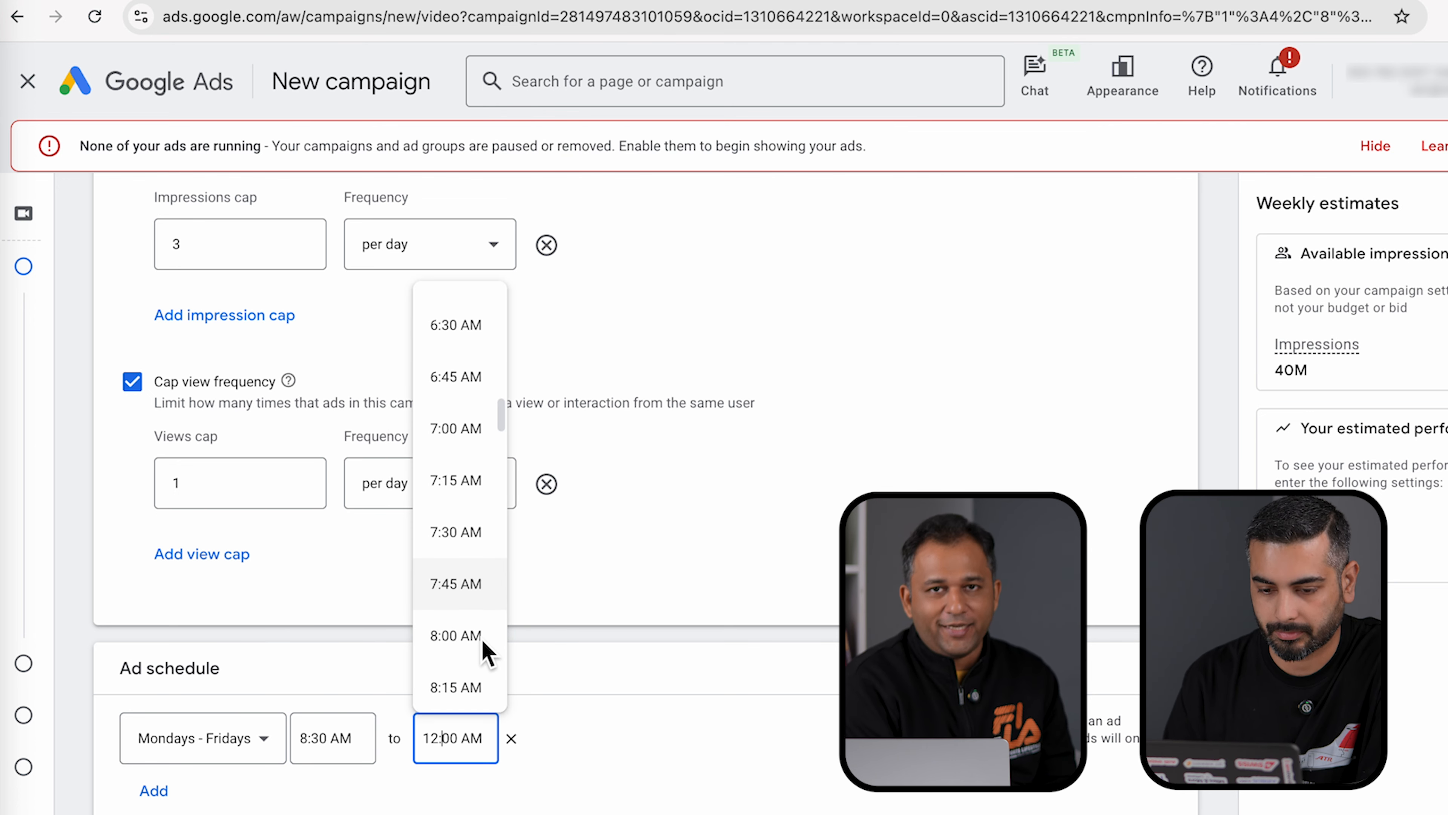
scroll(463, 543, "down", 4)
scroll(465, 507, "down", 18)
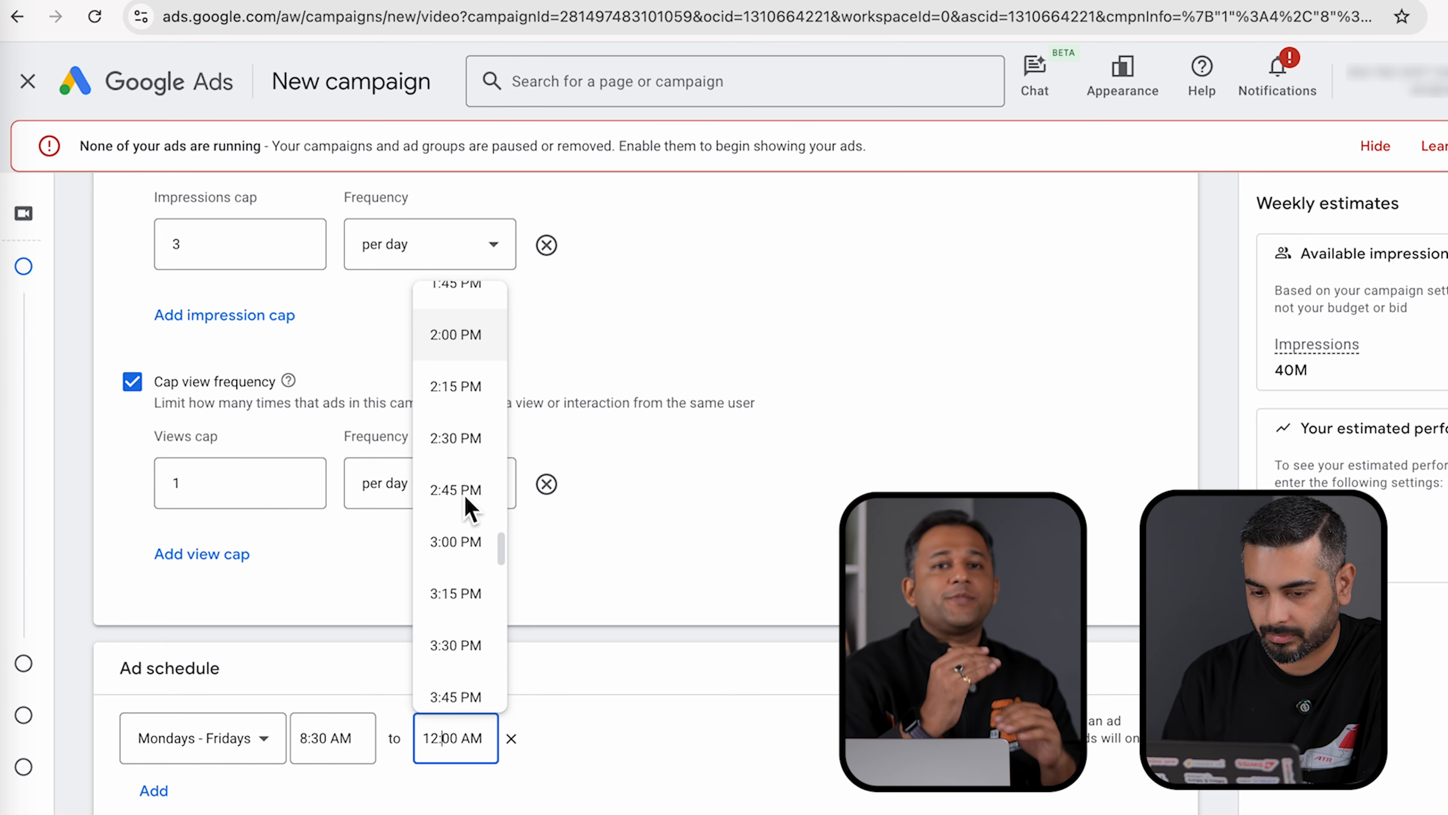
scroll(468, 507, "down", 2)
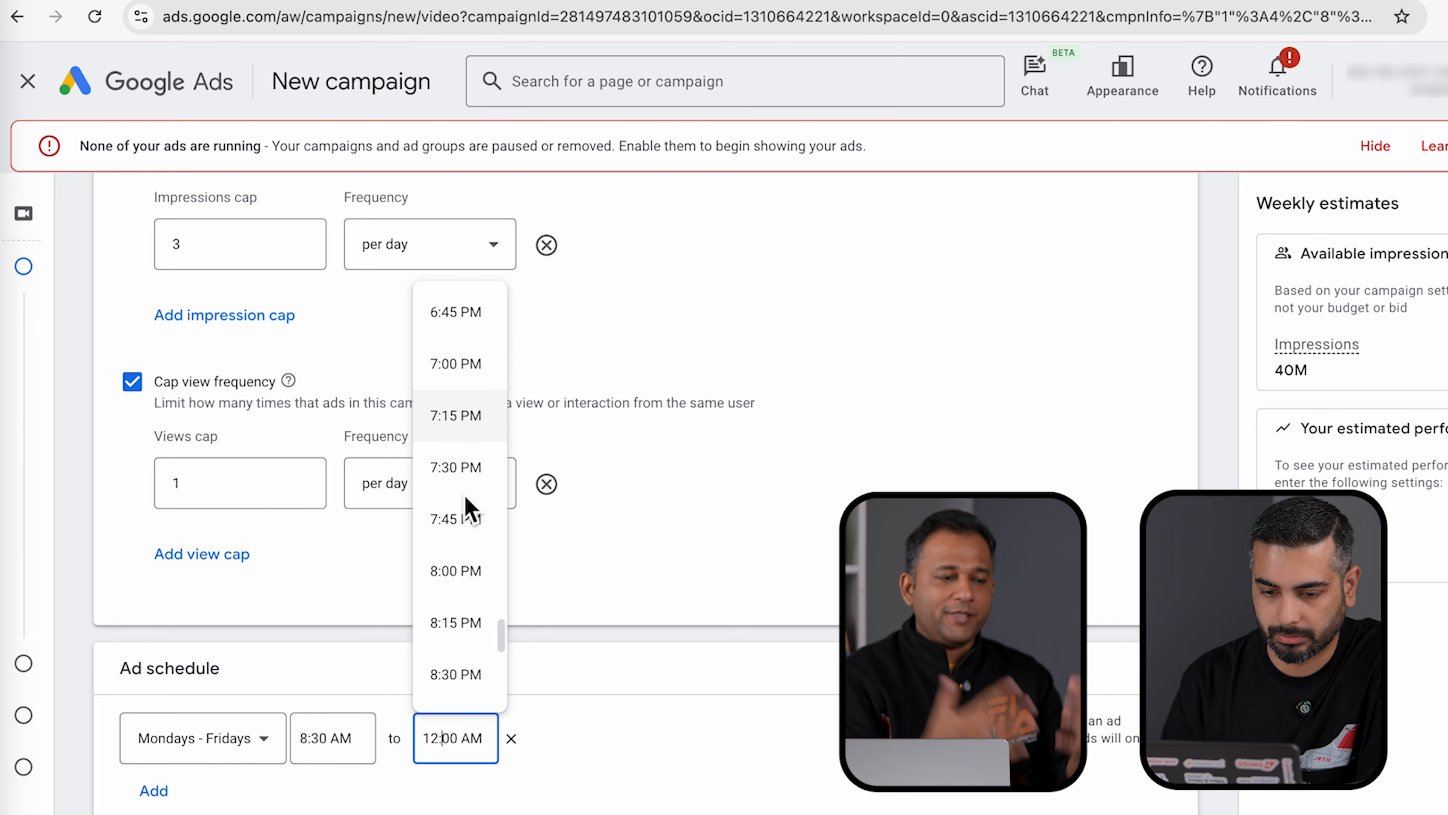
left_click(469, 572)
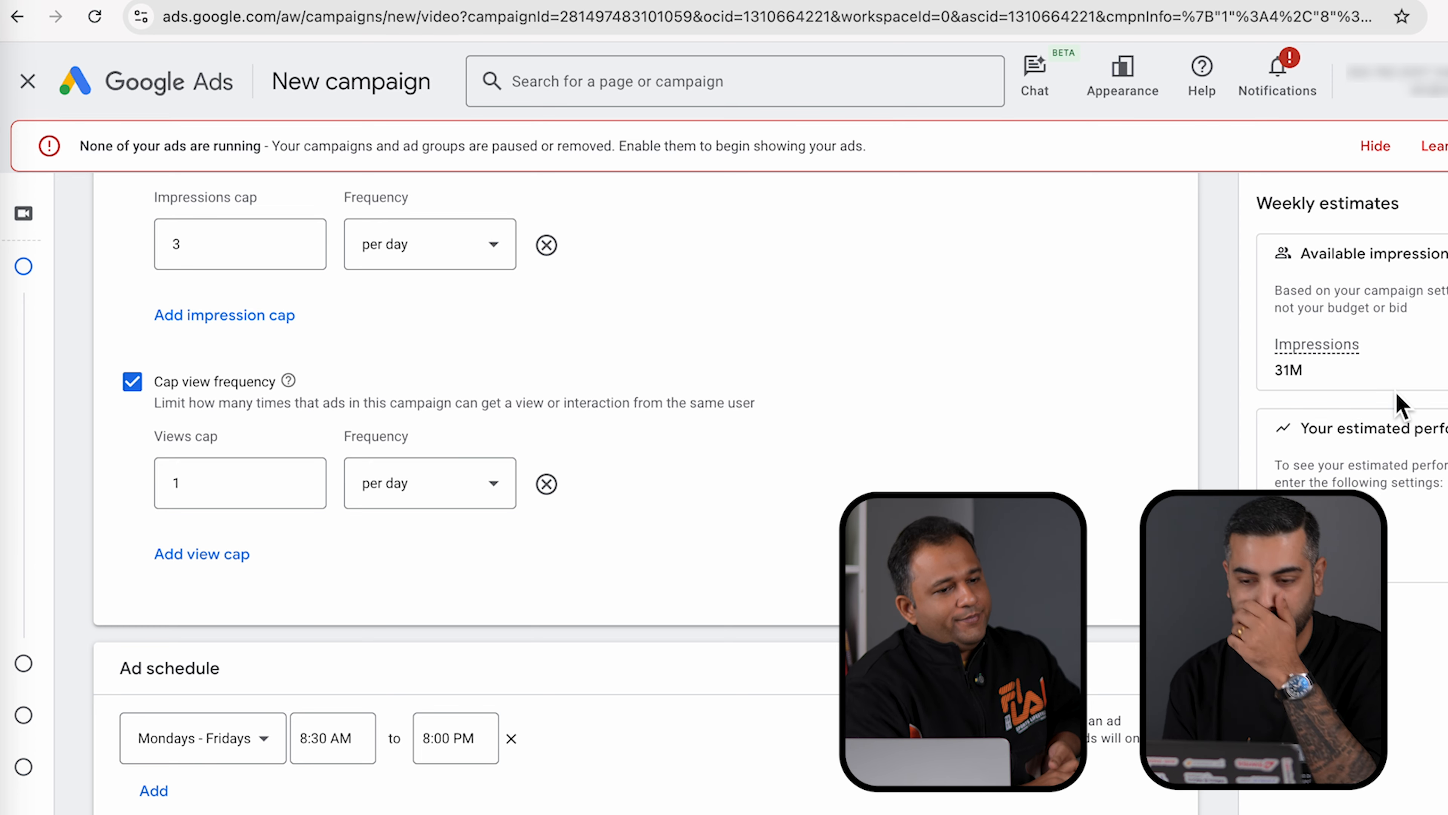
scroll(644, 491, "down", 5)
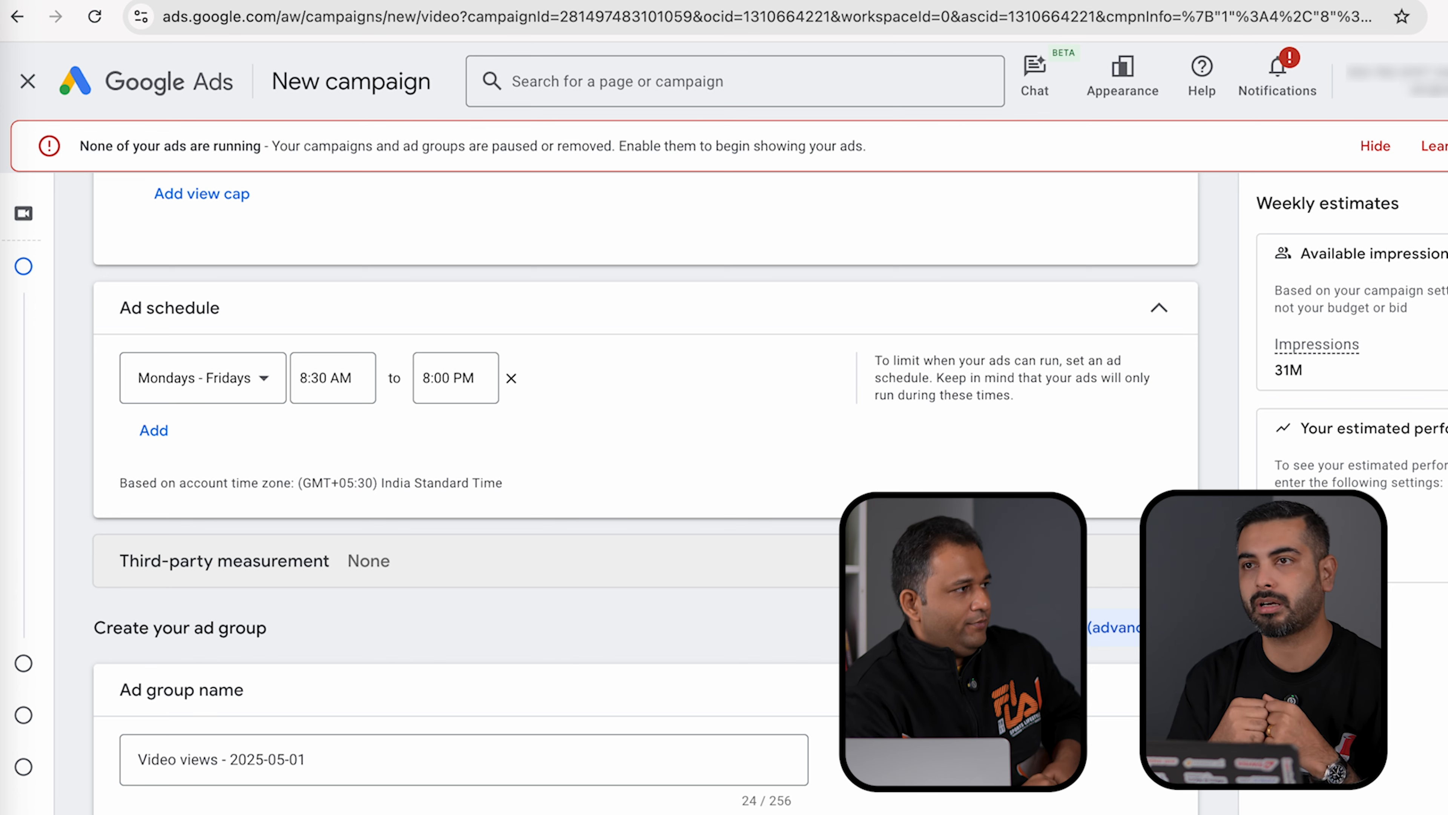
- Rename the ad group to 'MyMT-Demo-Adgrp1-May1' and expand the optional Audience name section
scroll(644, 491, "down", 4)
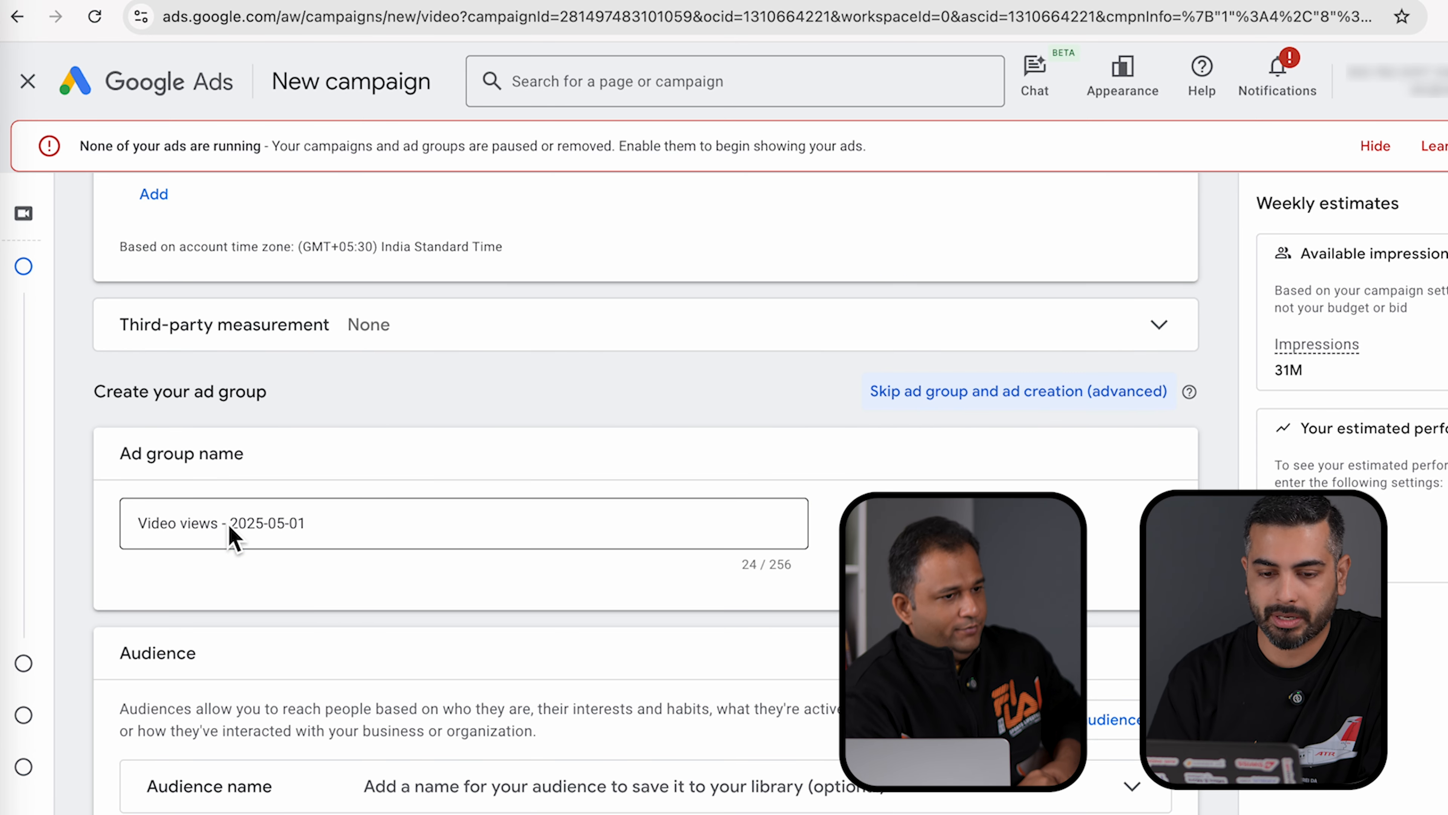
left_click(187, 526)
triple_click(187, 526)
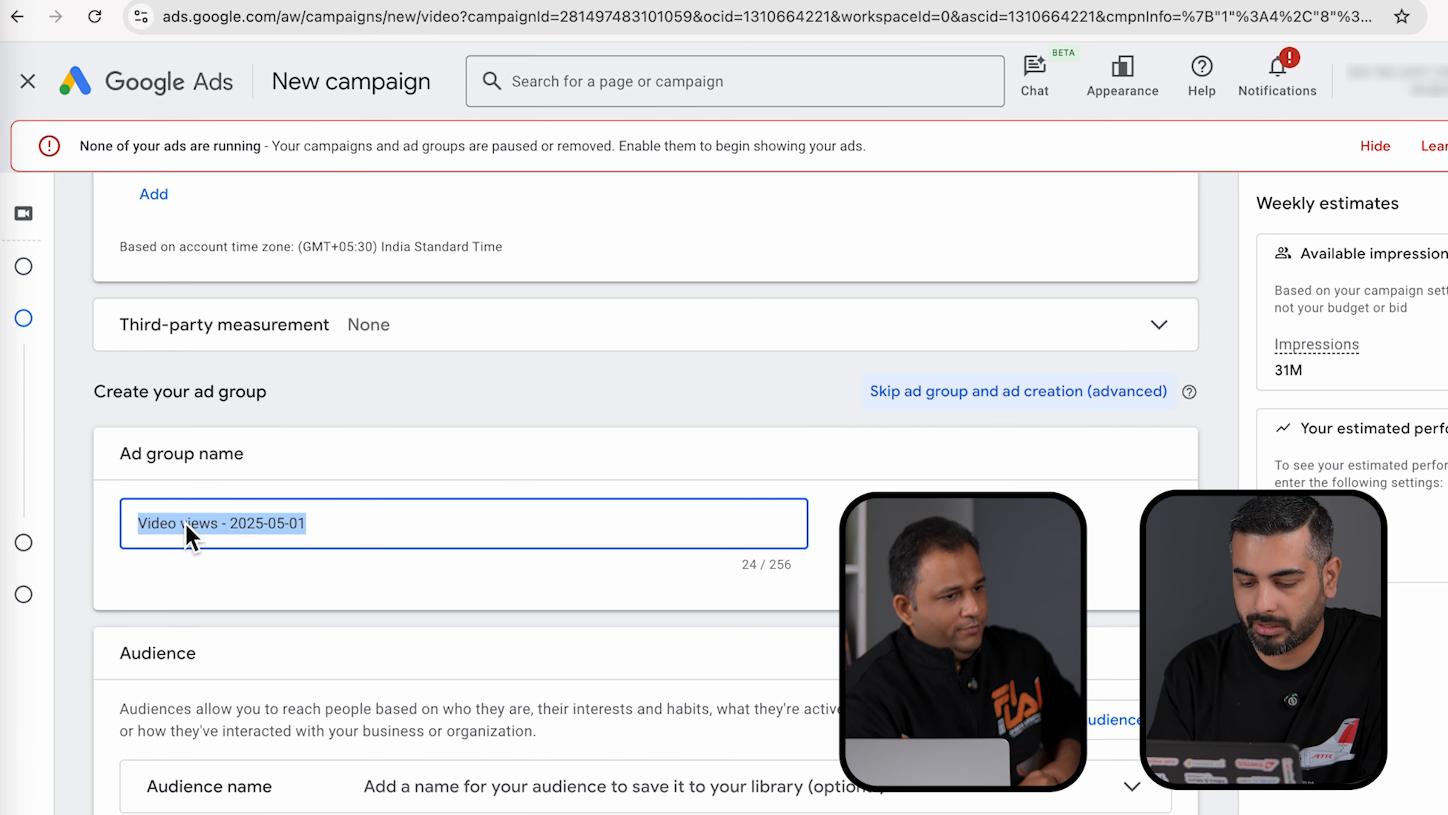
type("MyM")
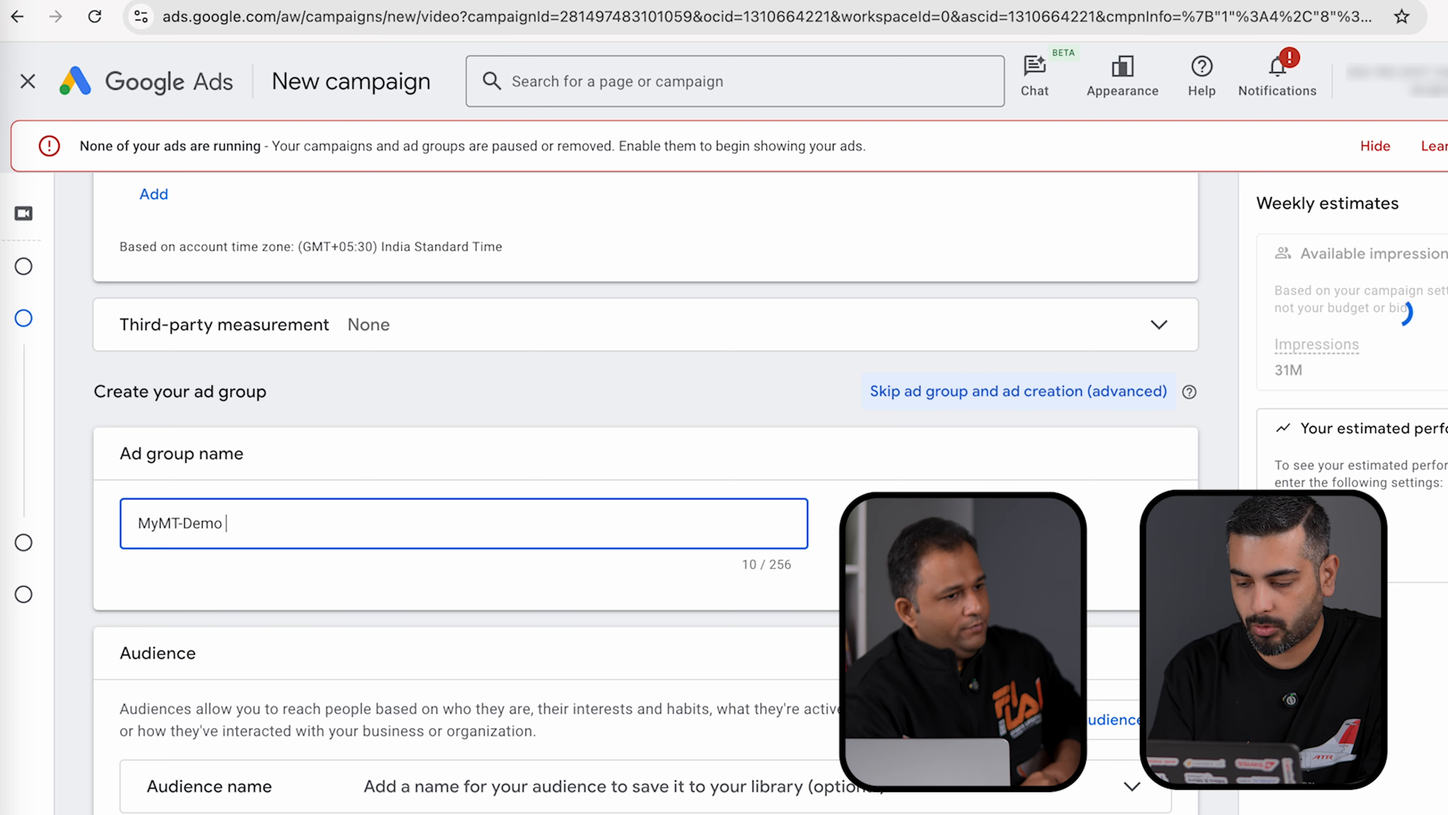
type("T-Demo-Adgrp")
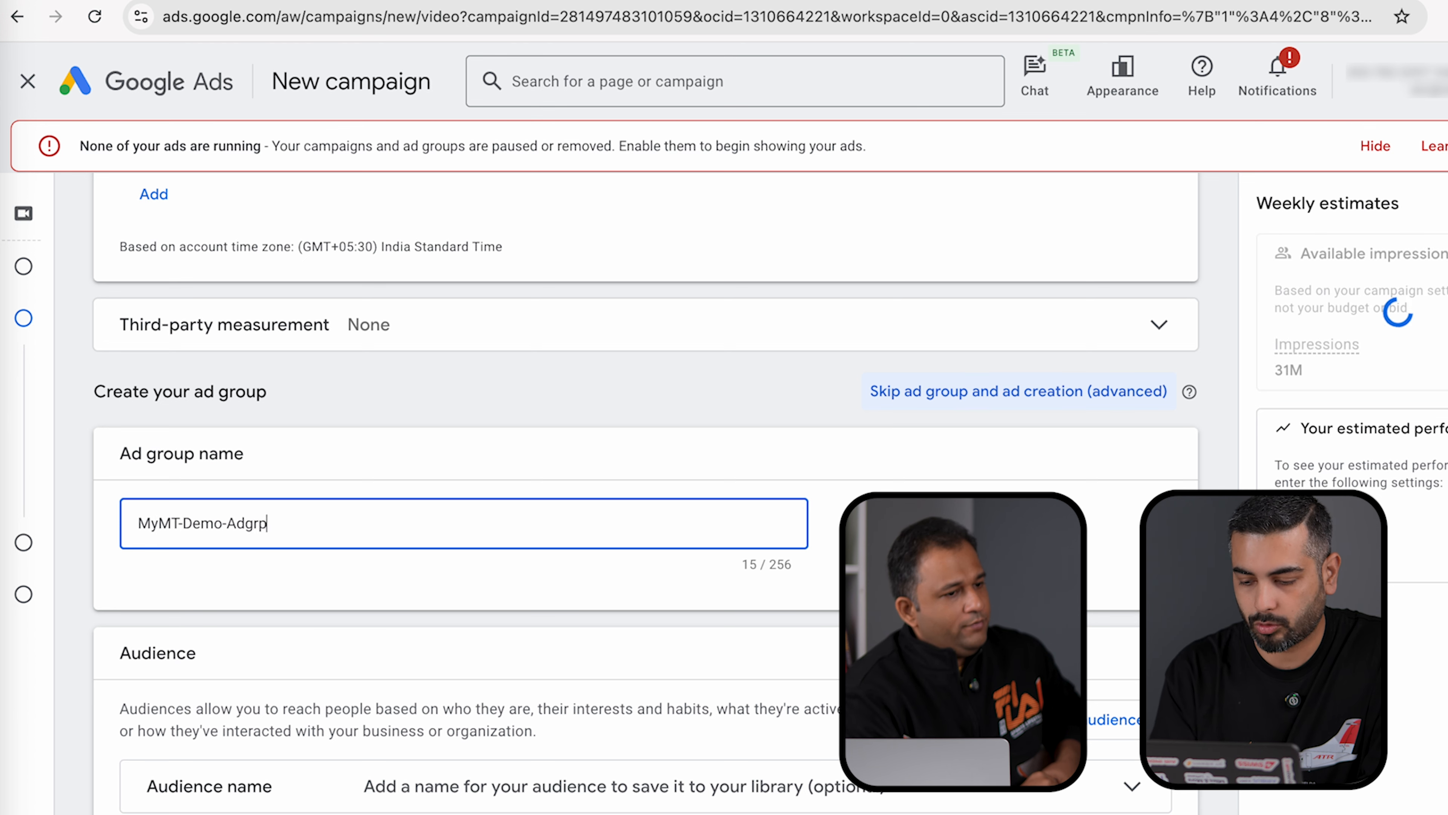
type("1-May")
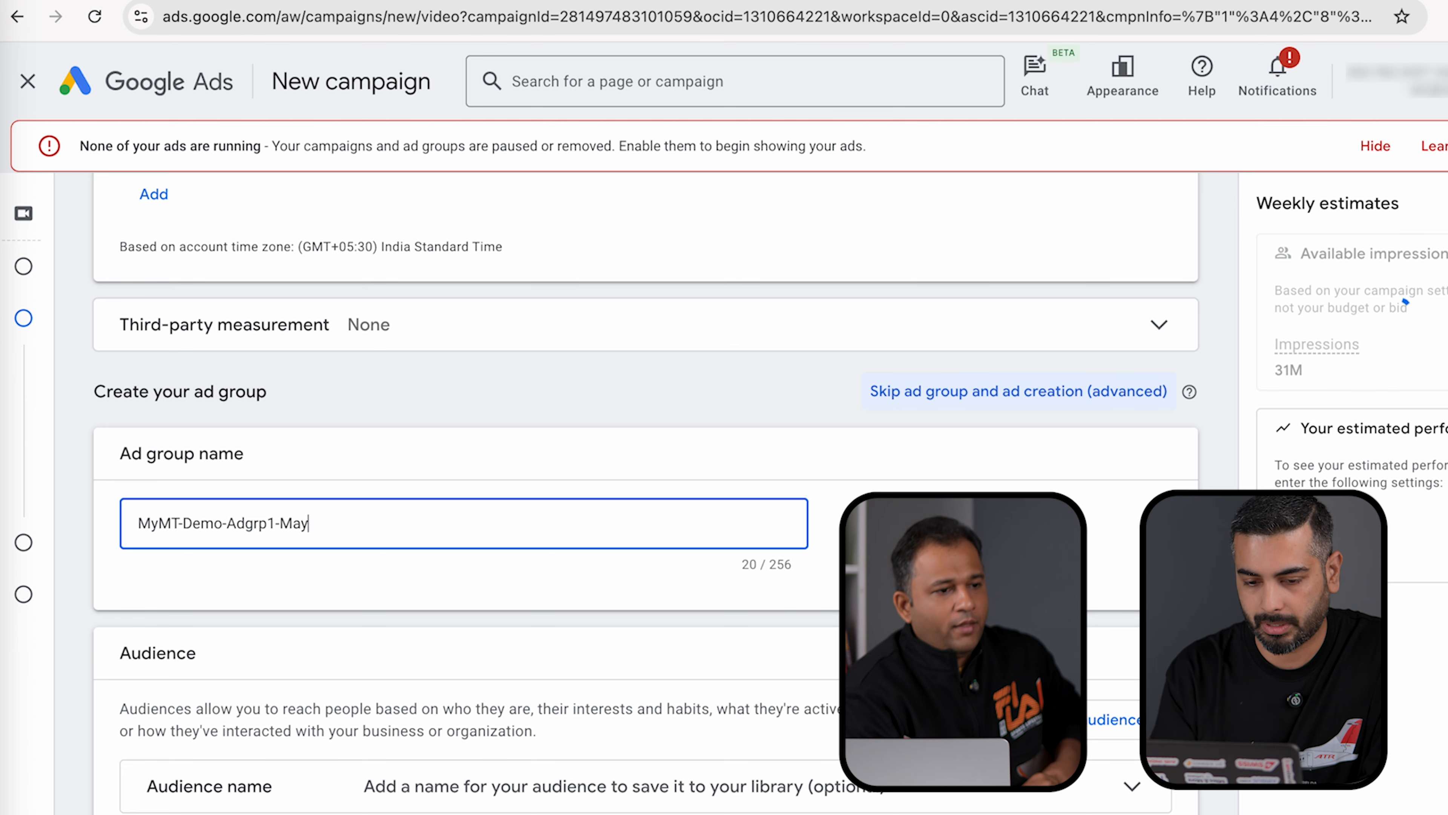
type("1")
scroll(407, 748, "down", 5)
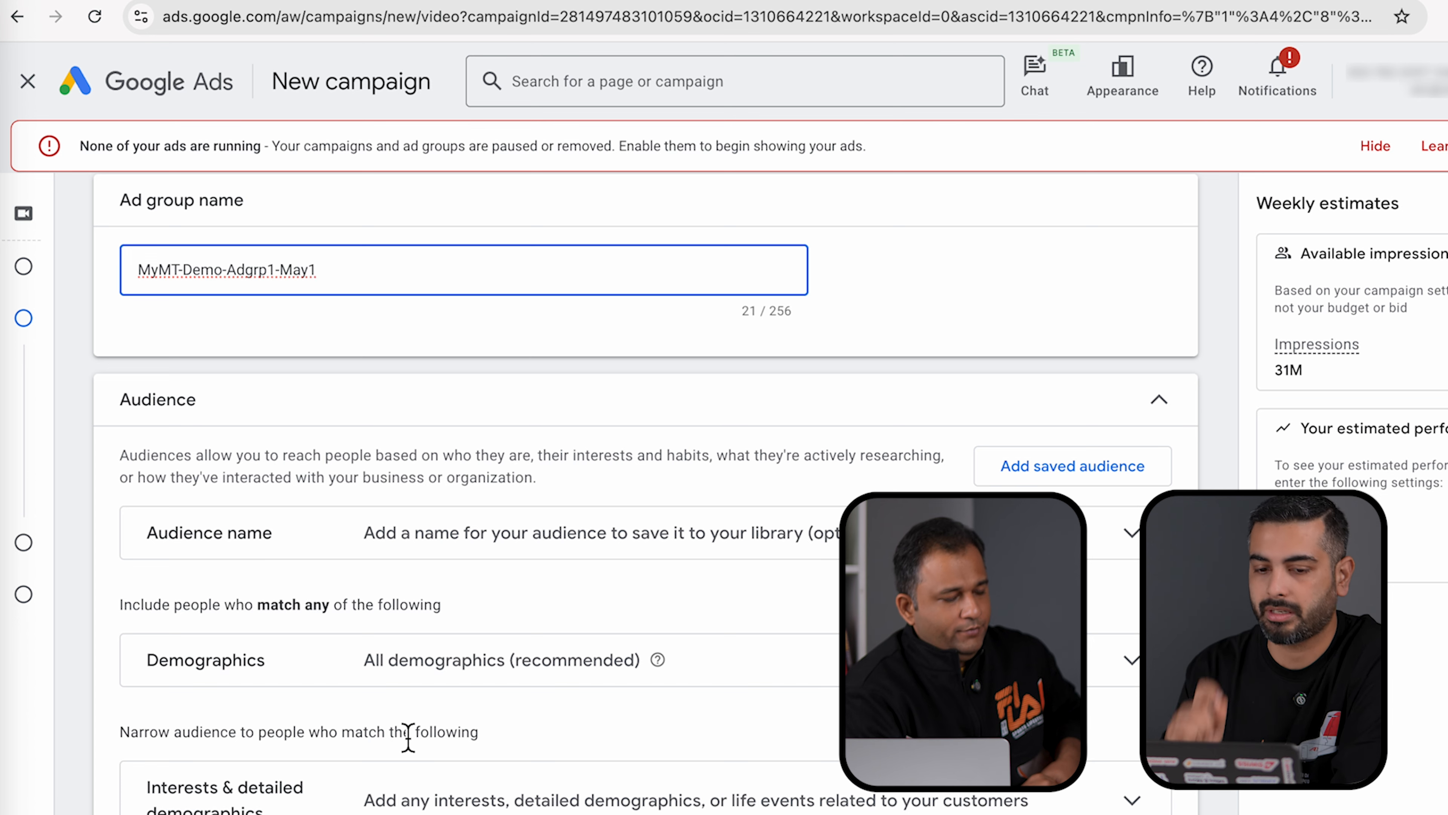
left_click(969, 533)
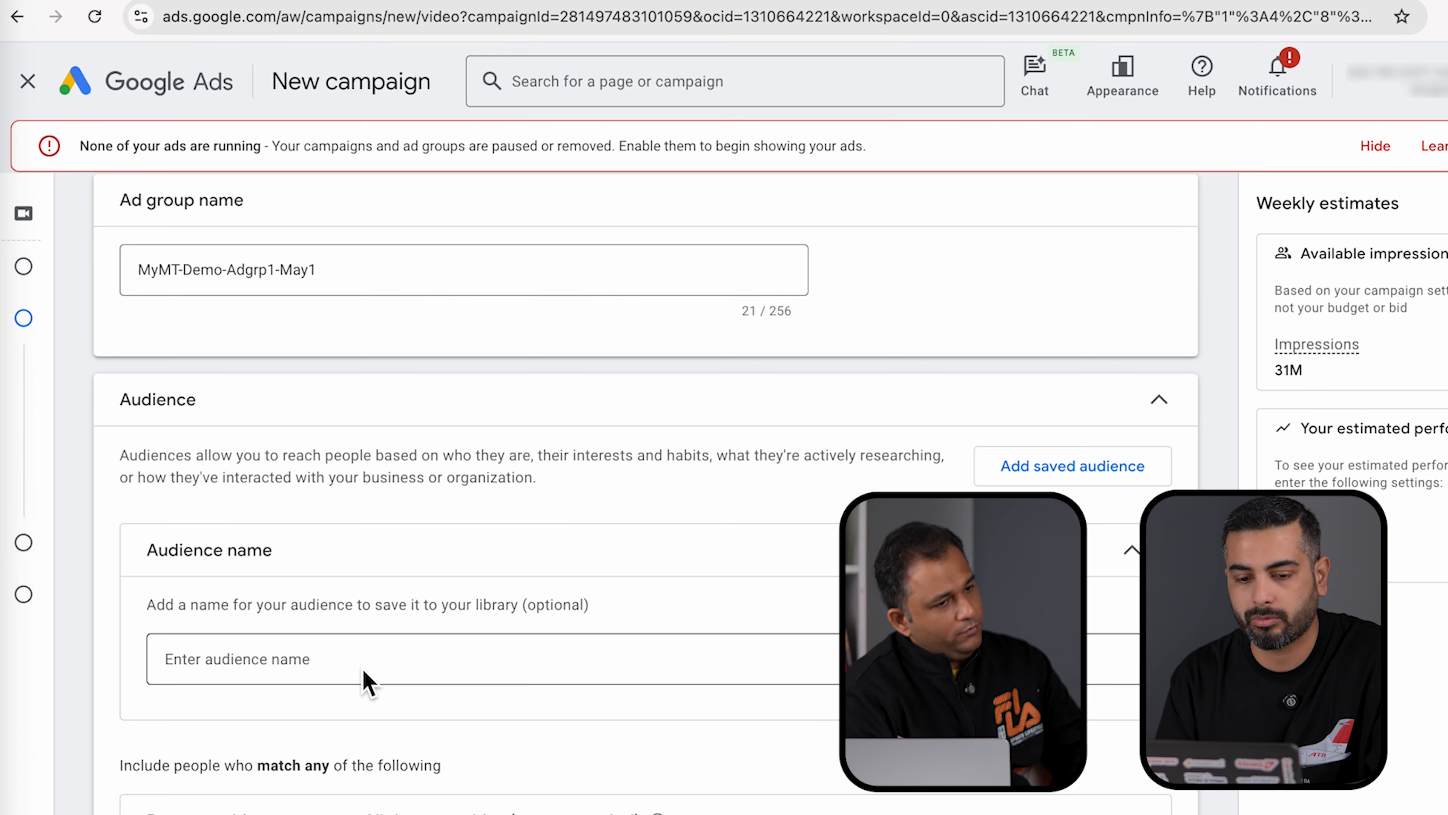
- In Demographics, set the age range to 25 through 65+, leaving Unknown included
scroll(363, 670, "down", 4)
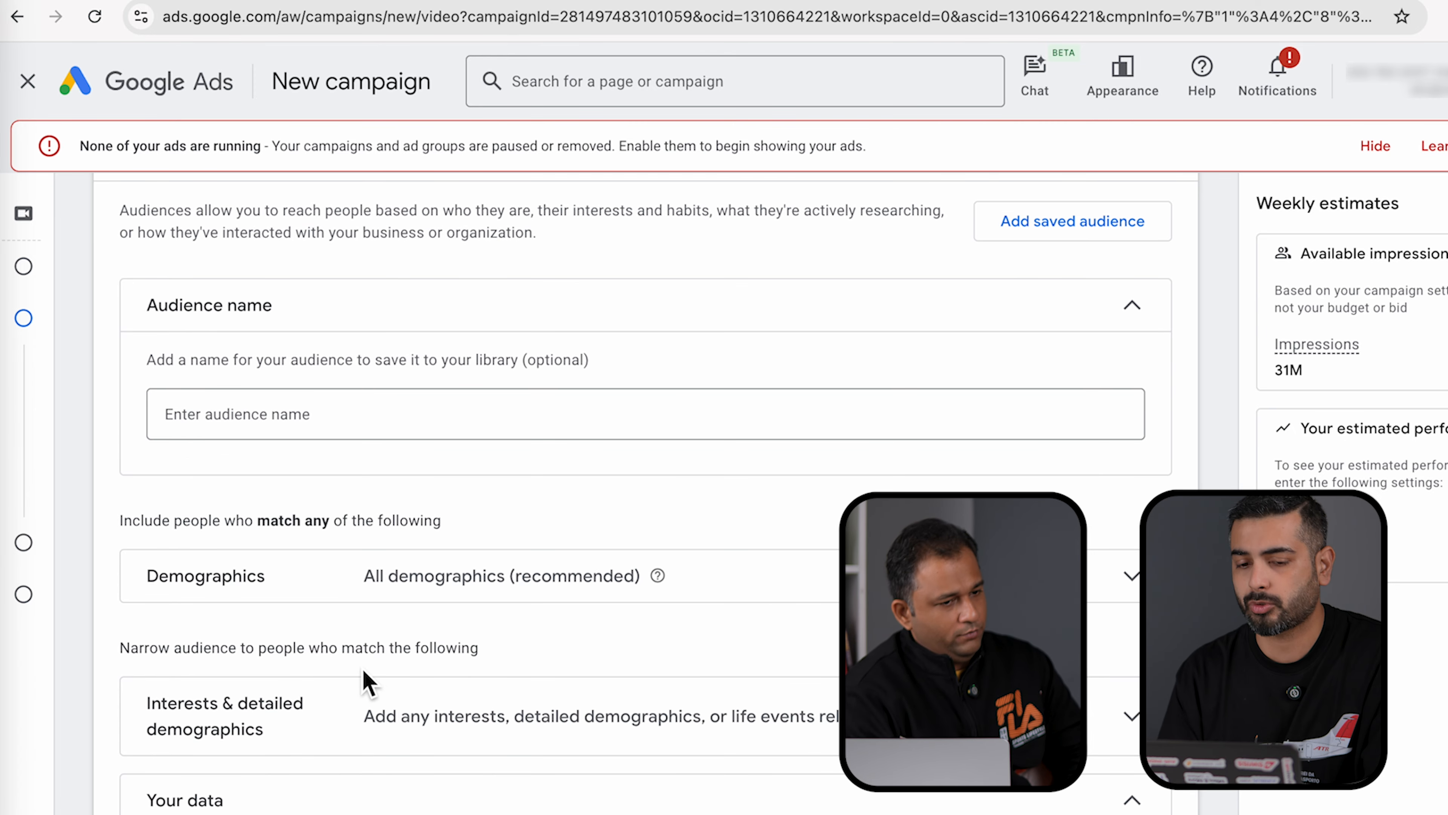
left_click(766, 574)
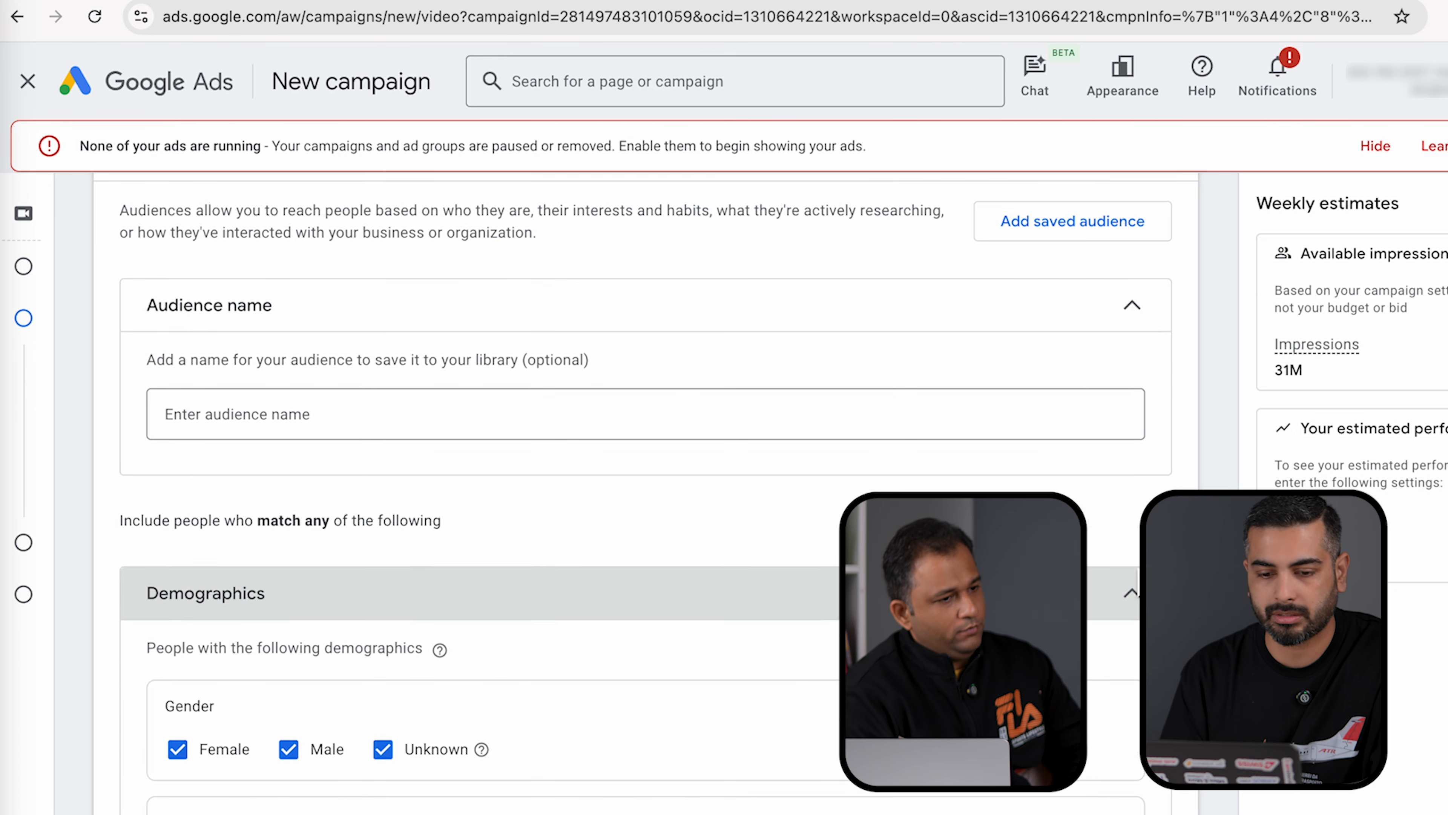
scroll(766, 573, "down", 5)
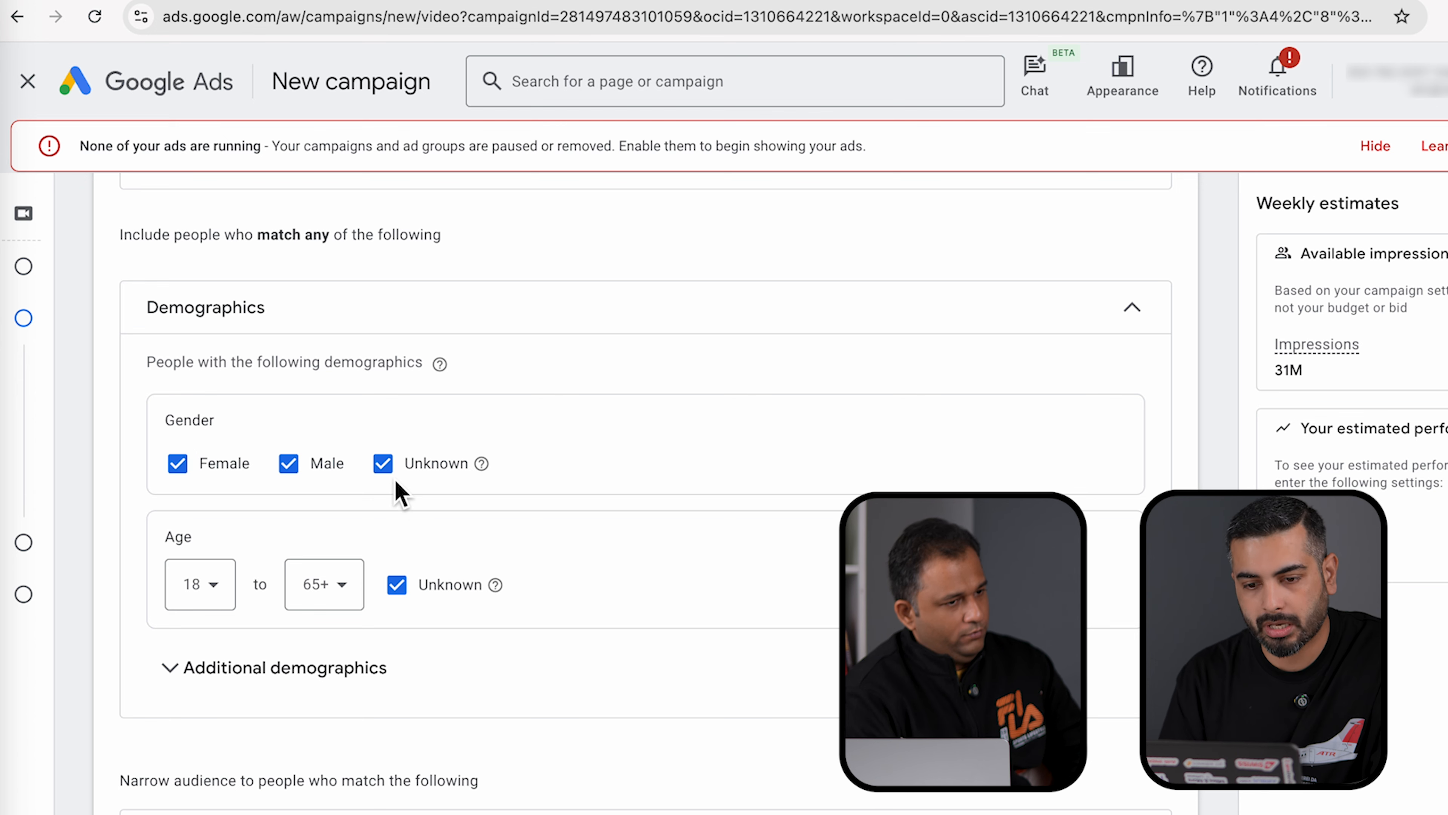
scroll(393, 482, "down", 3)
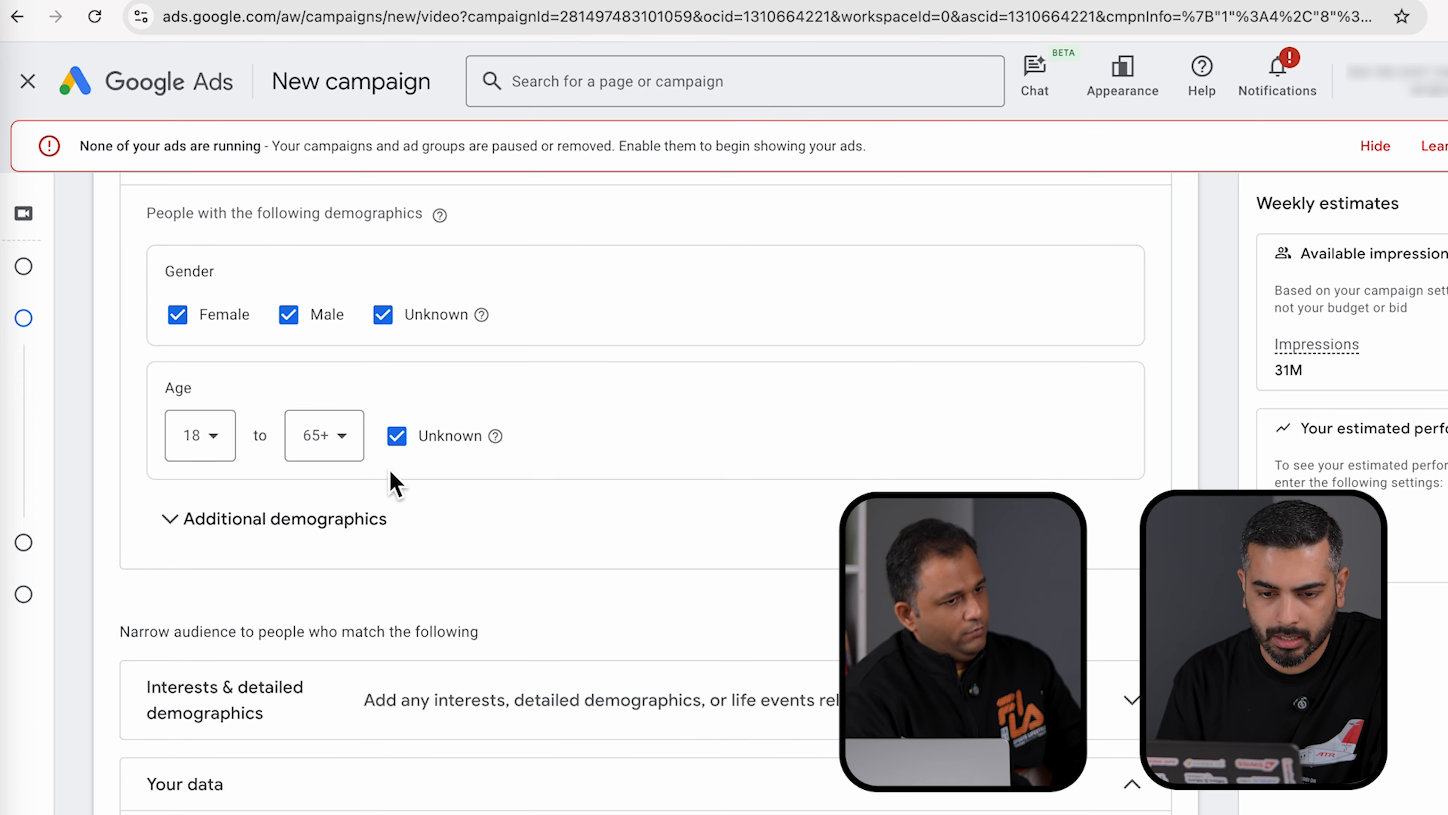
left_click(212, 453)
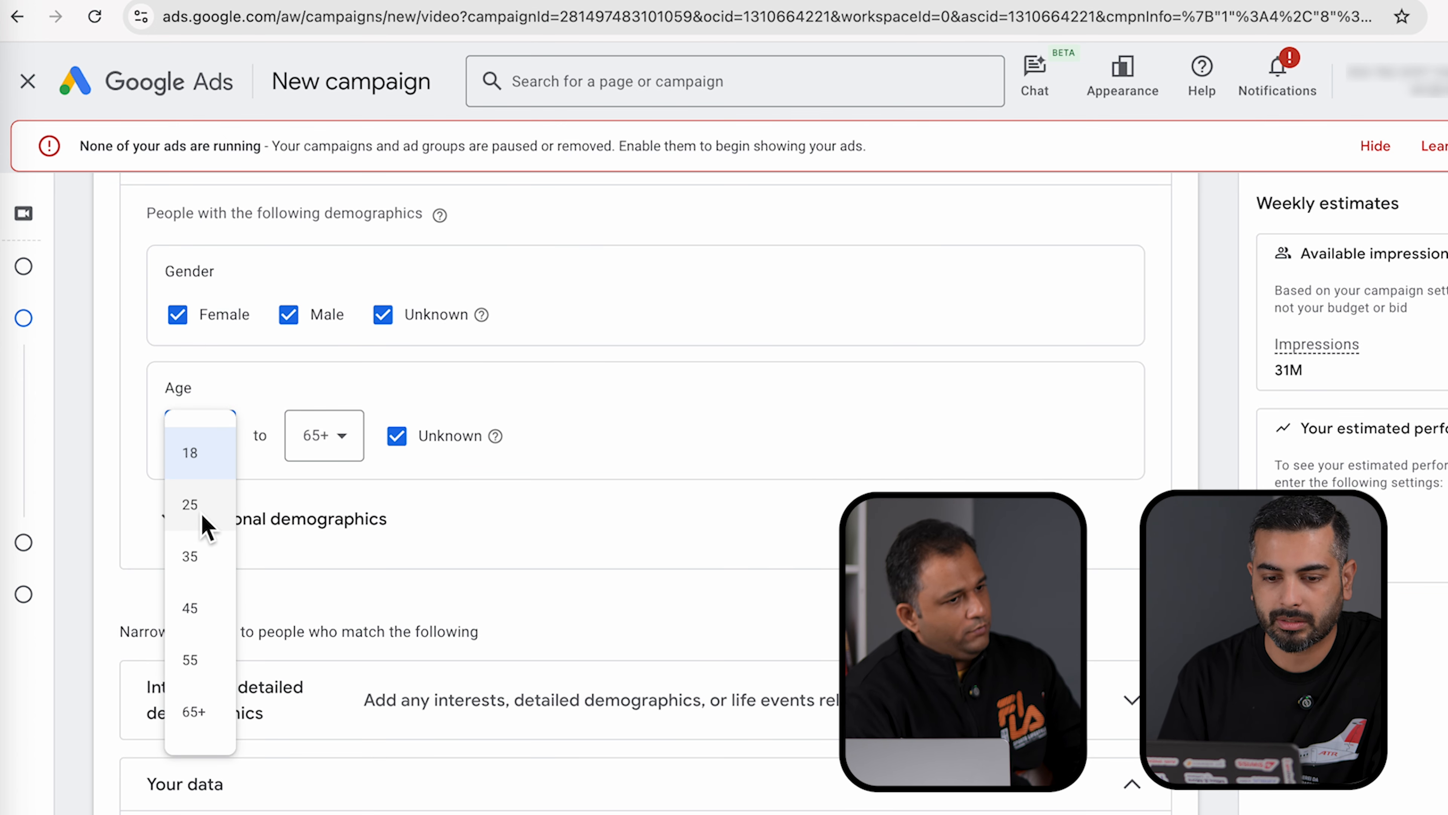
left_click(200, 509)
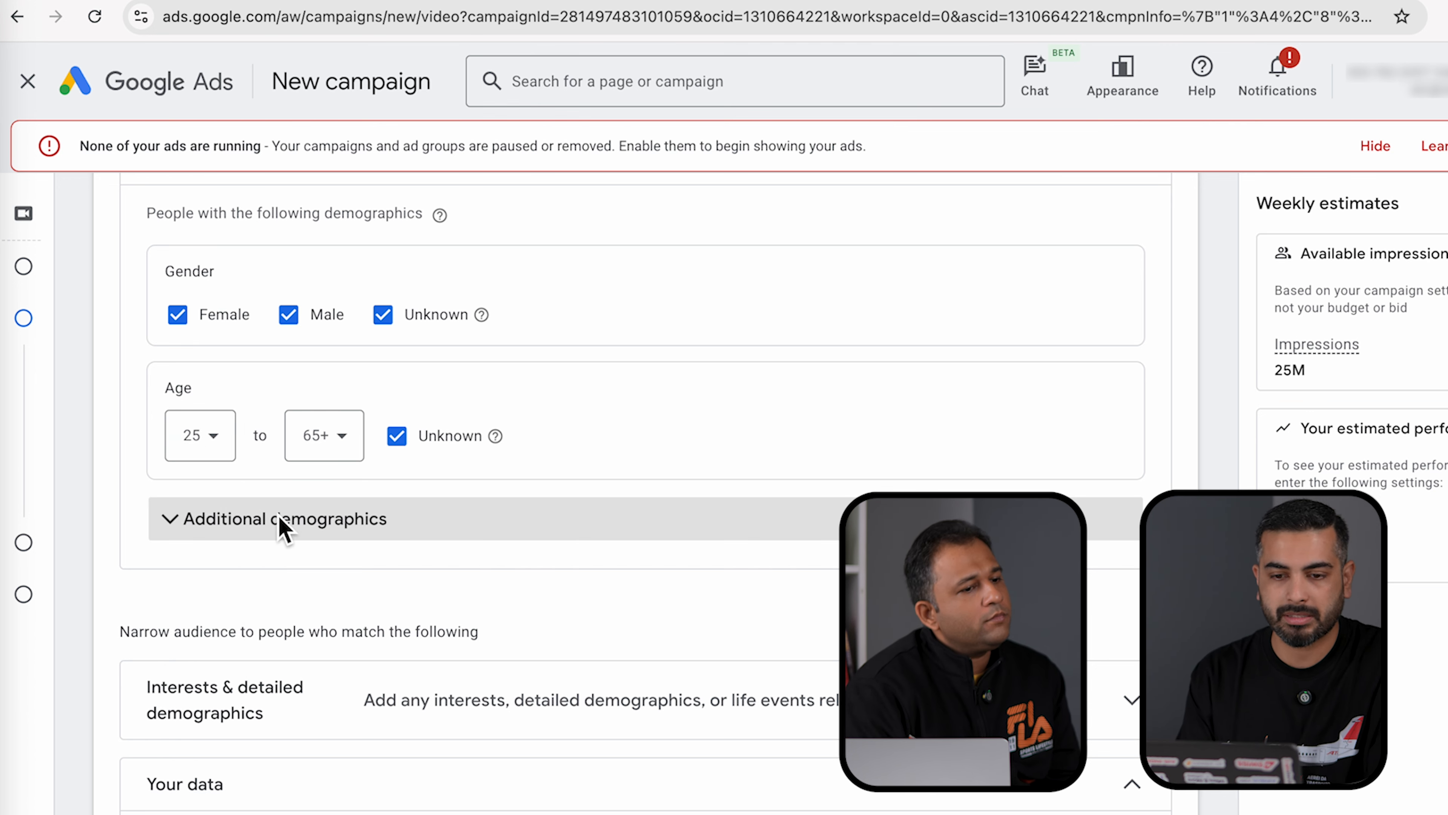
left_click(174, 520)
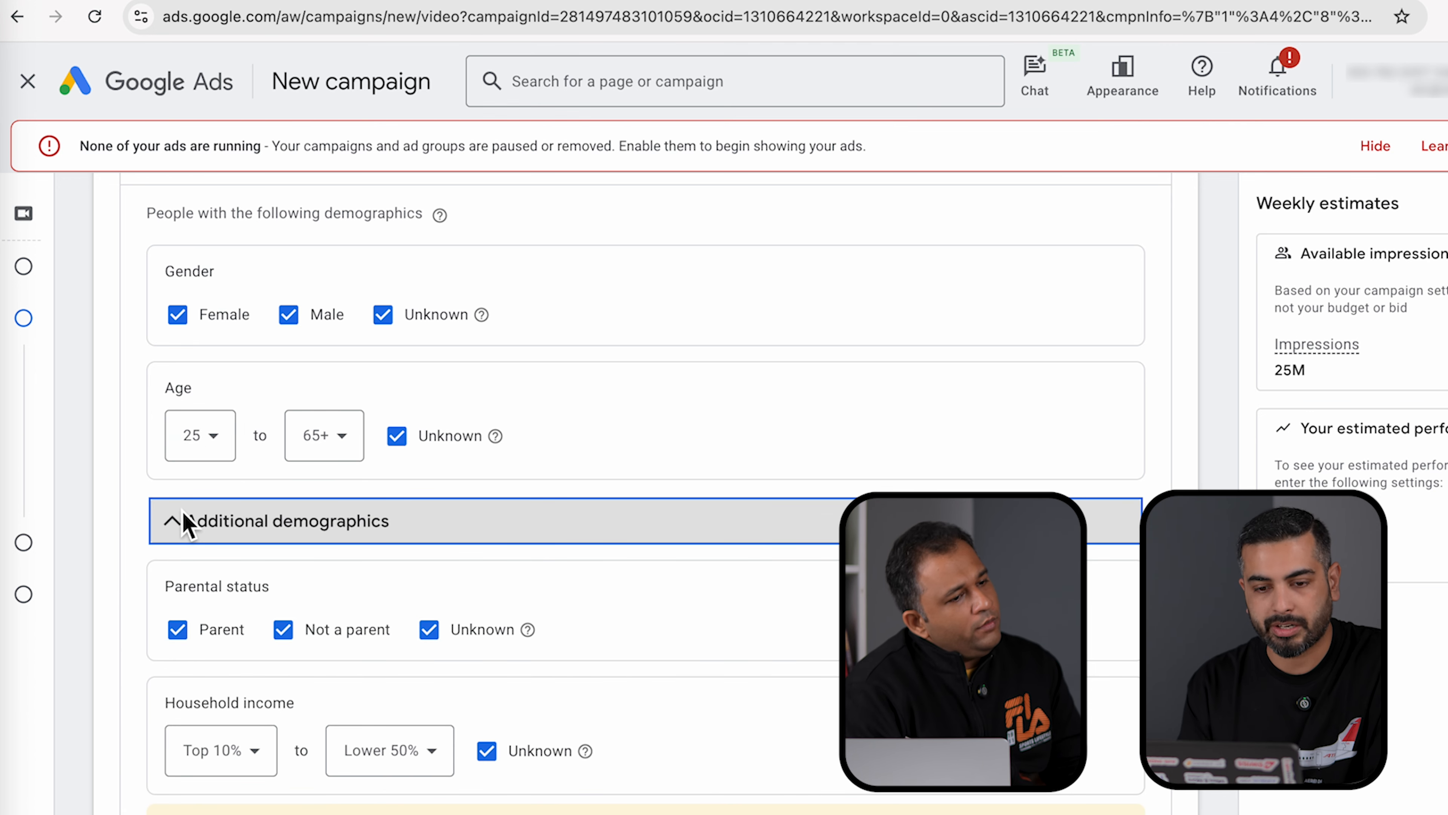
scroll(701, 624, "down", 3)
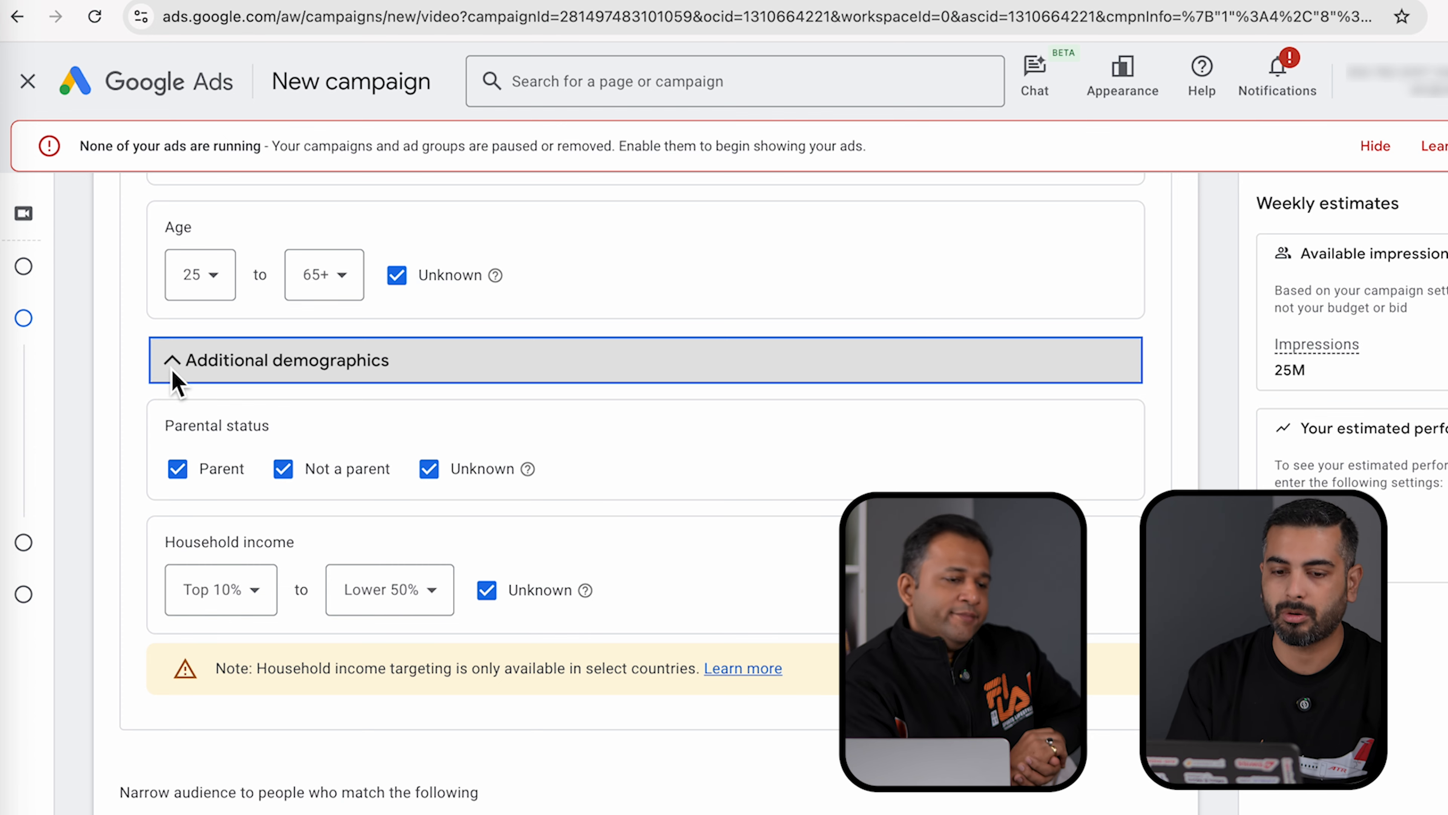
left_click(173, 365)
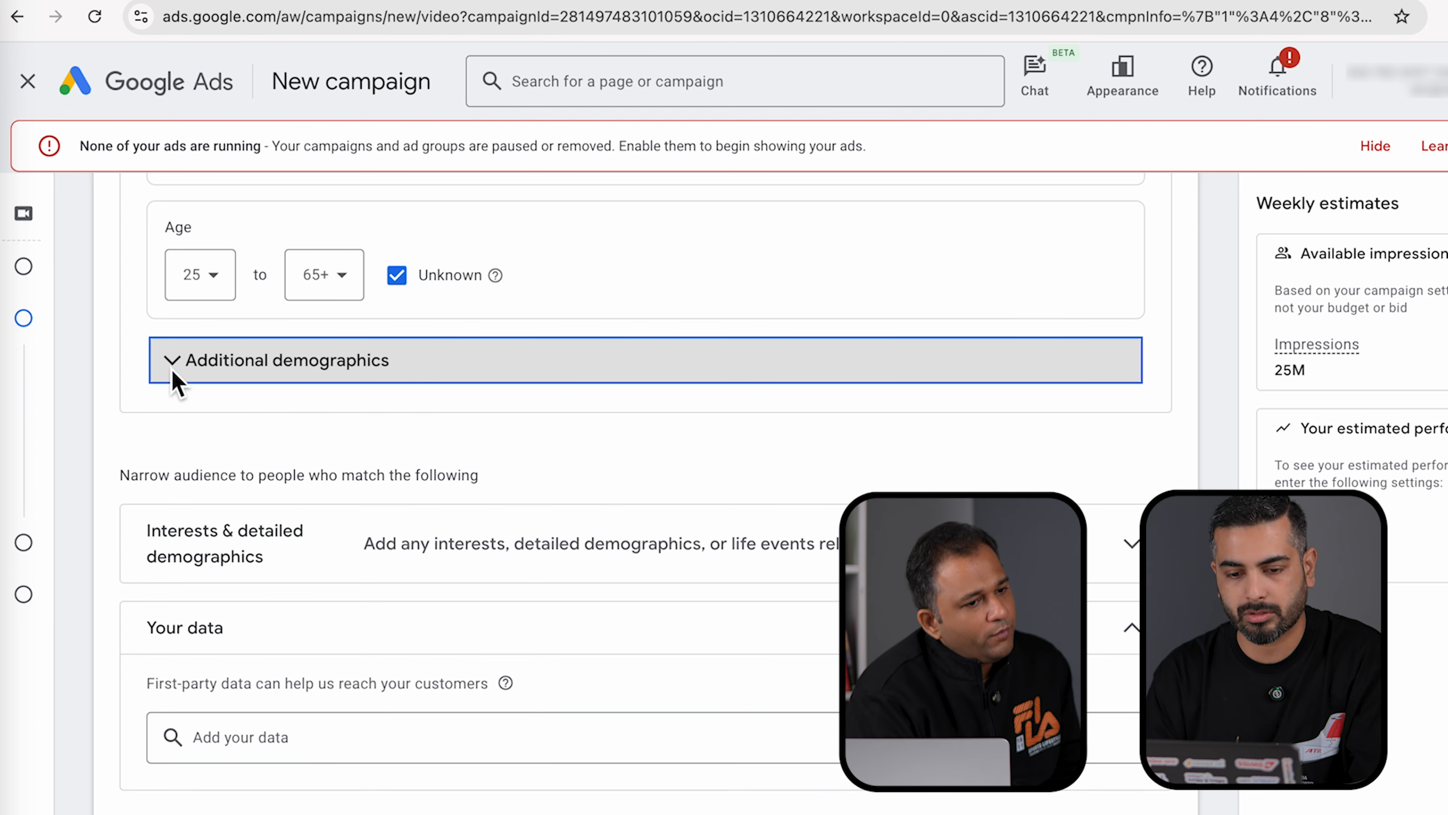
scroll(322, 579, "down", 2)
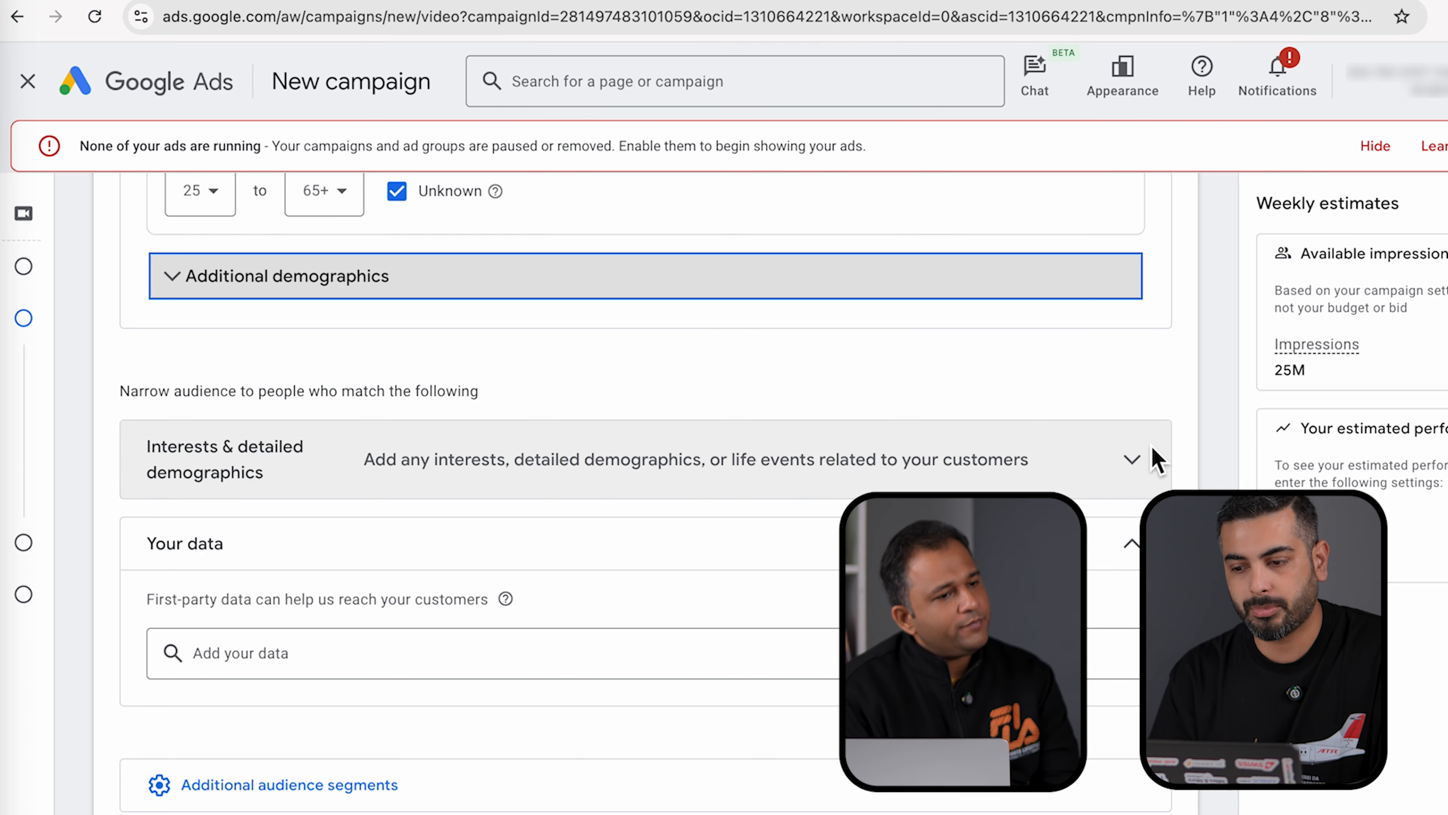
- Search 'aut' and add Autos & Vehicles, Auto Parts & Accessories, Auto Repair & Maintenance, Auto Enthusiasts
left_click(1133, 461)
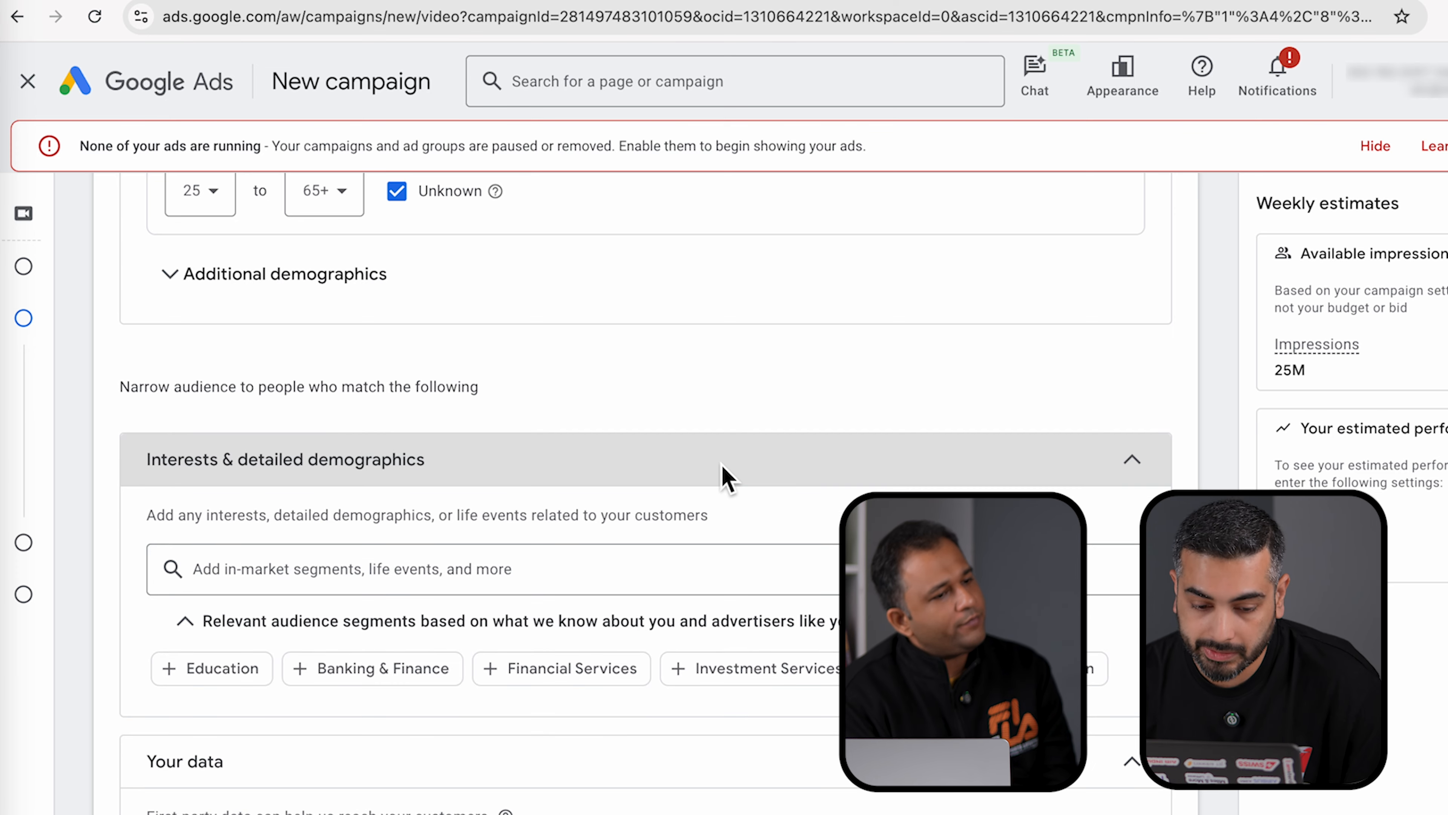
scroll(722, 473, "down", 3)
scroll(726, 469, "down", 2)
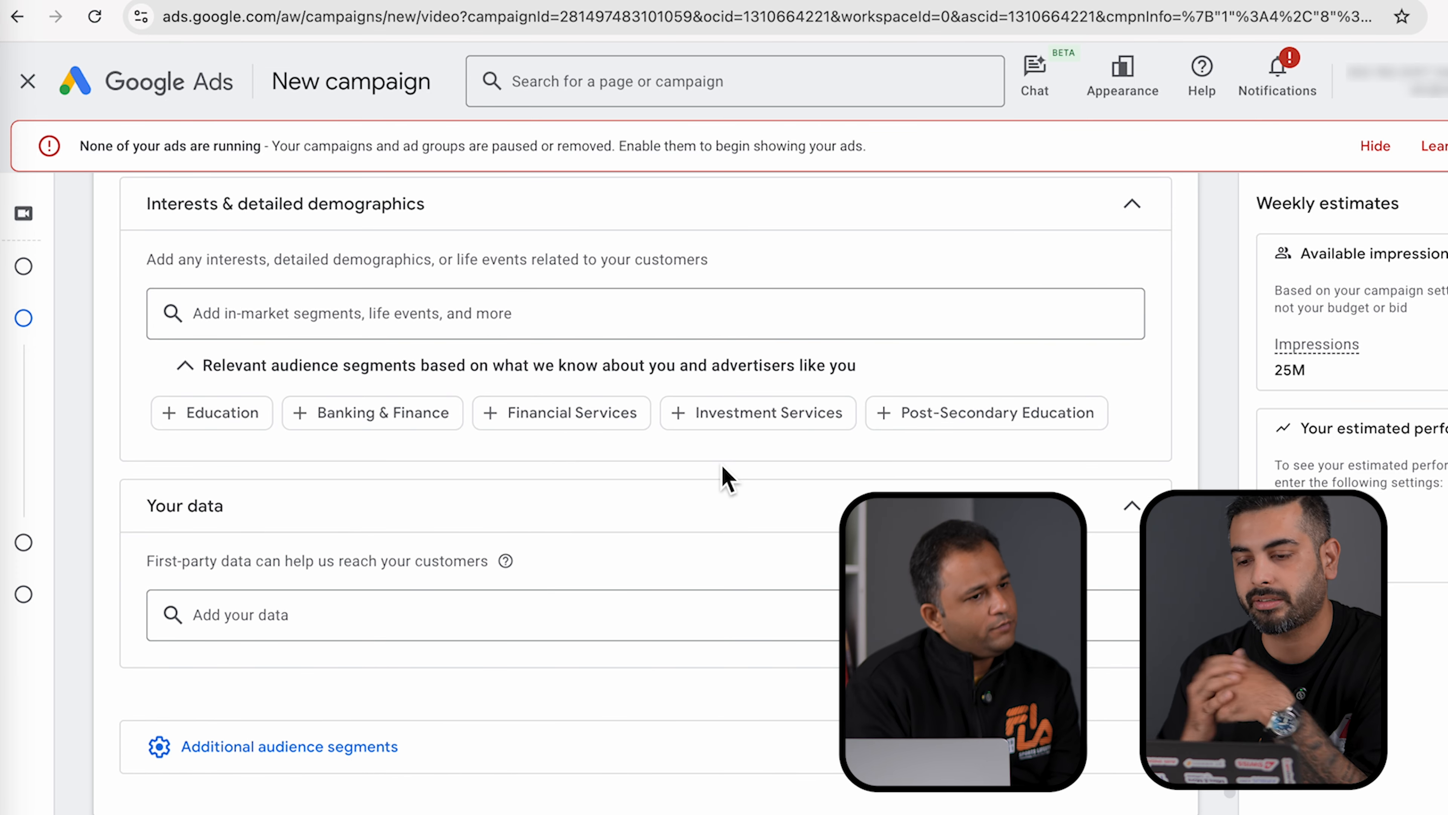
left_click(462, 326)
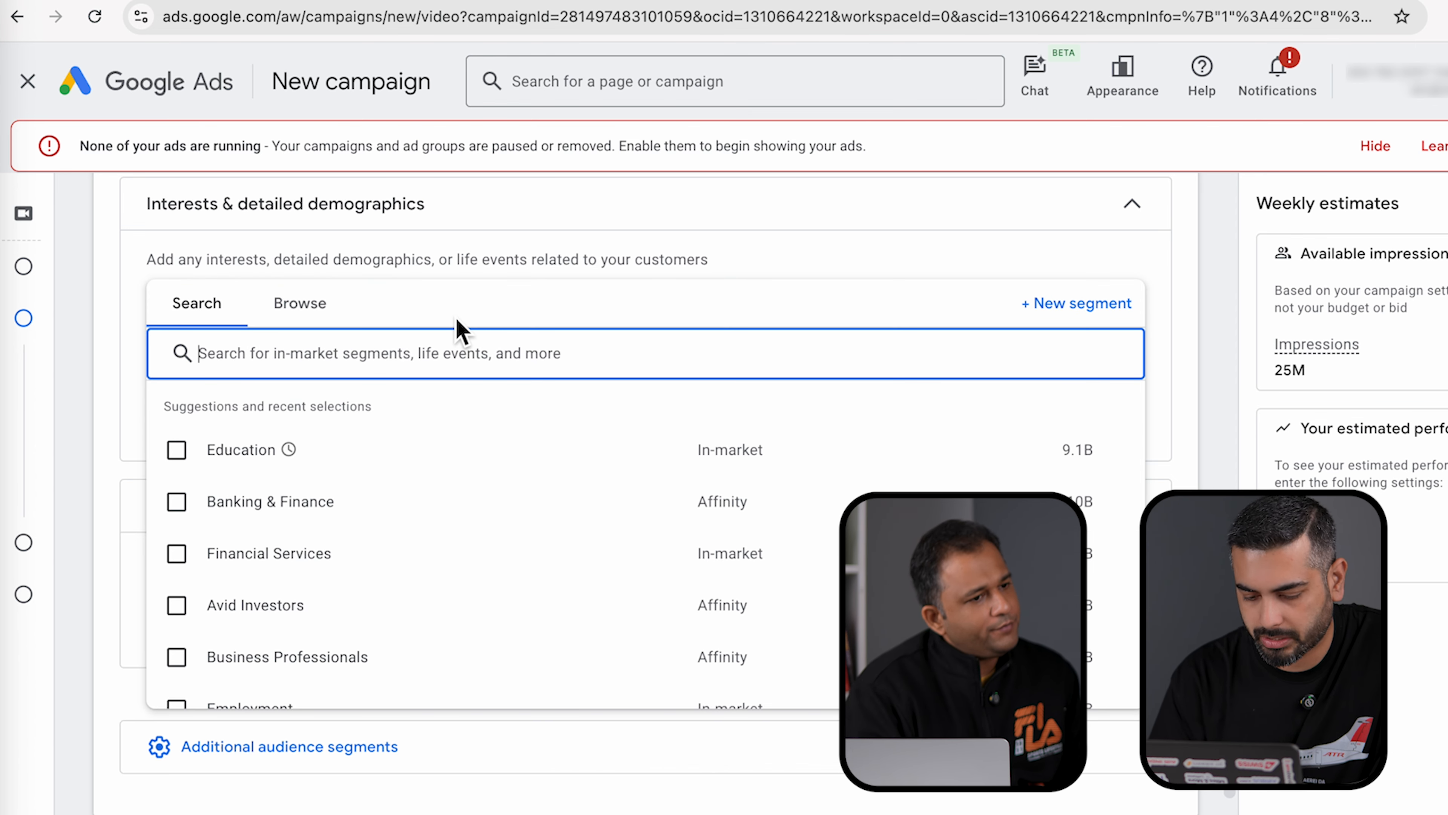
type("aut")
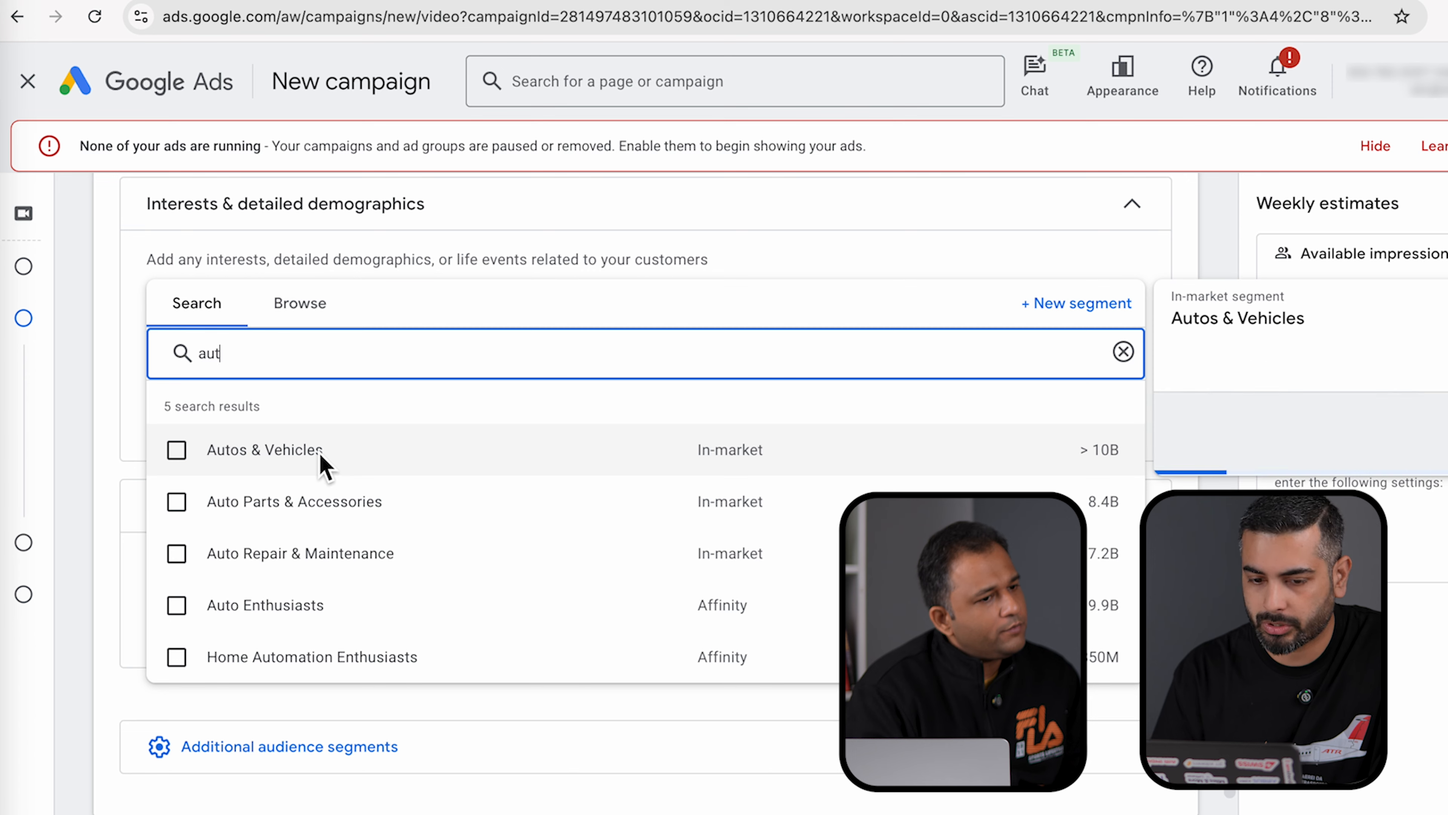
left_click(177, 451)
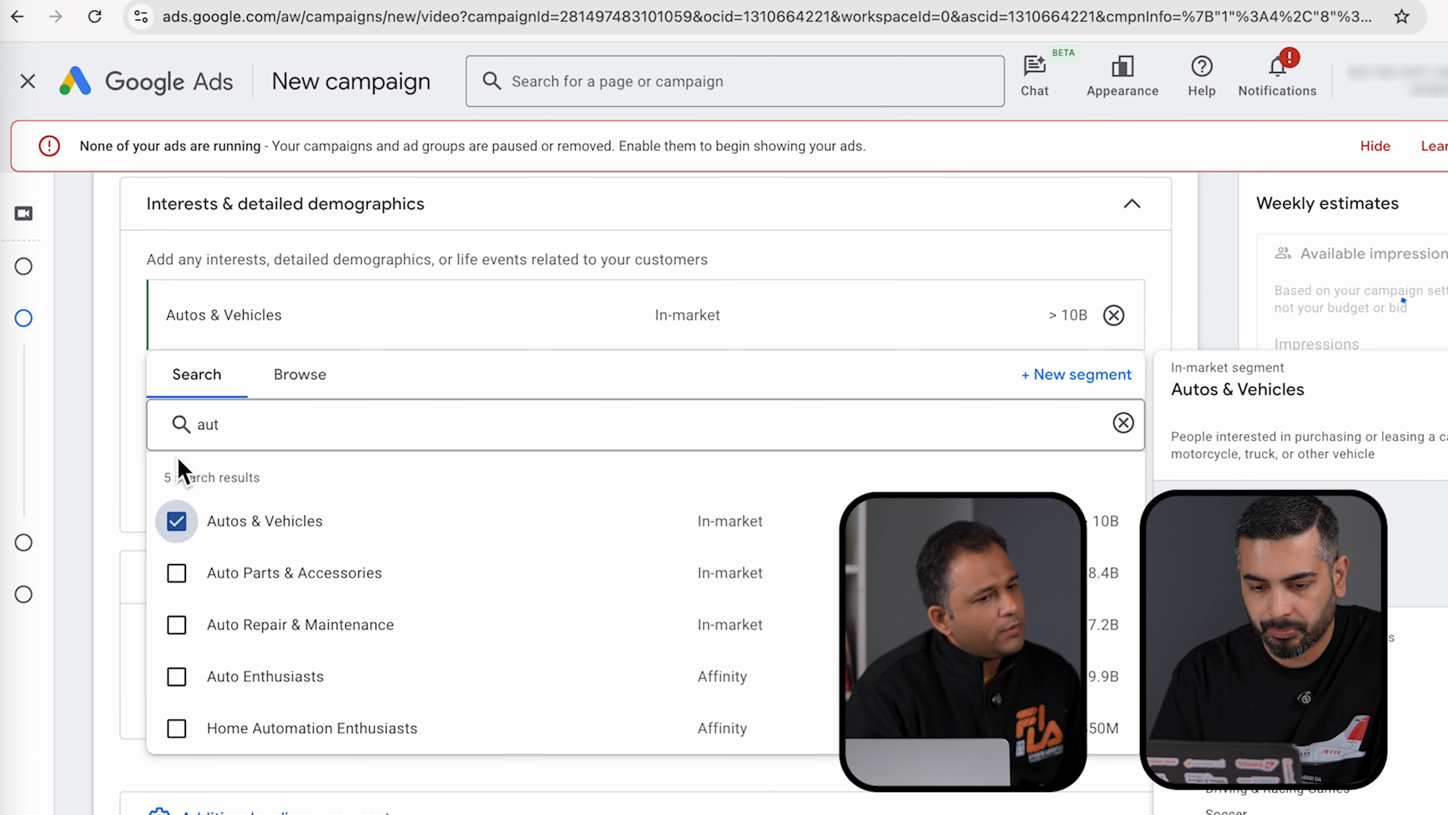
left_click(177, 572)
left_click(177, 677)
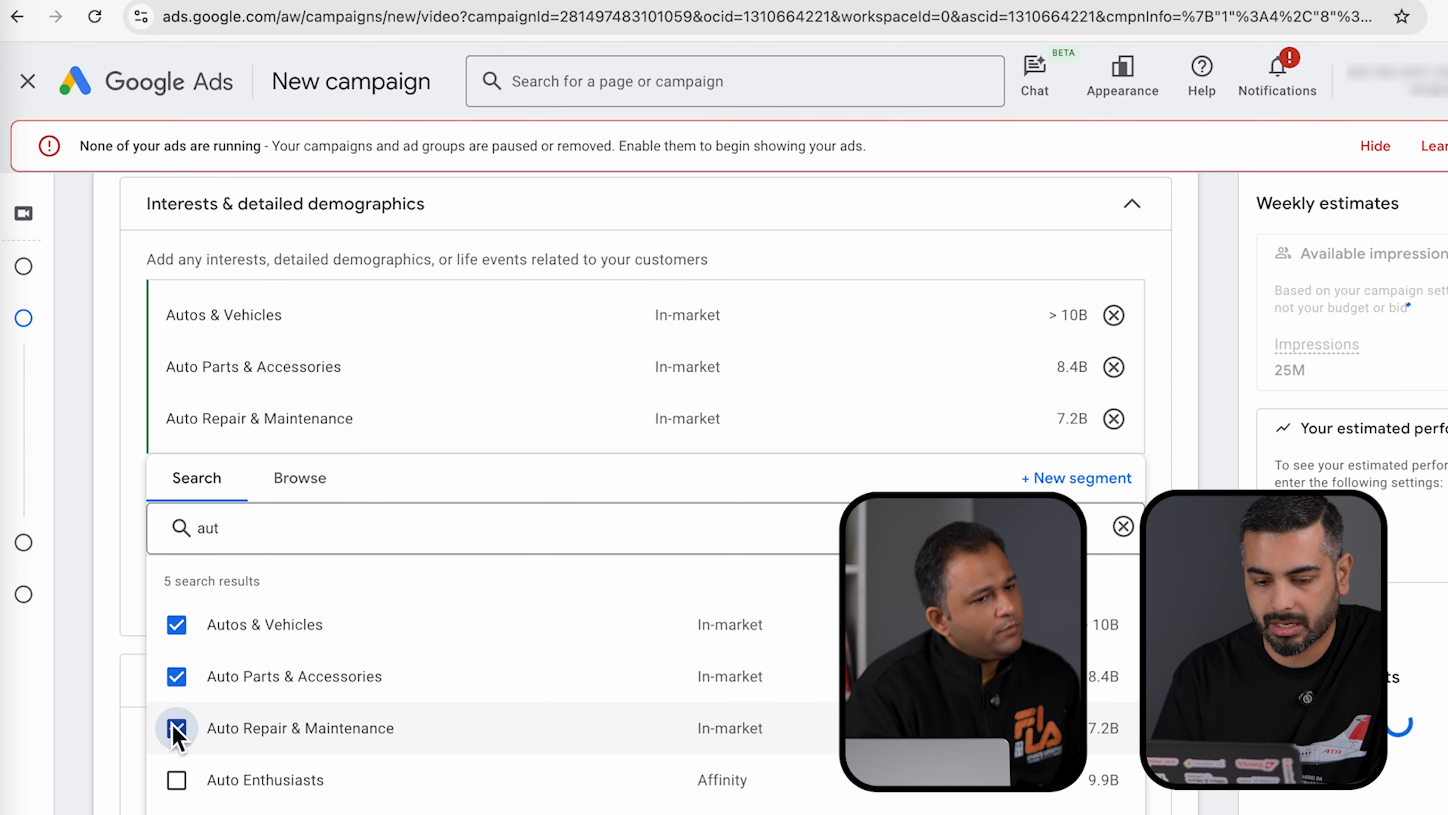
left_click(177, 779)
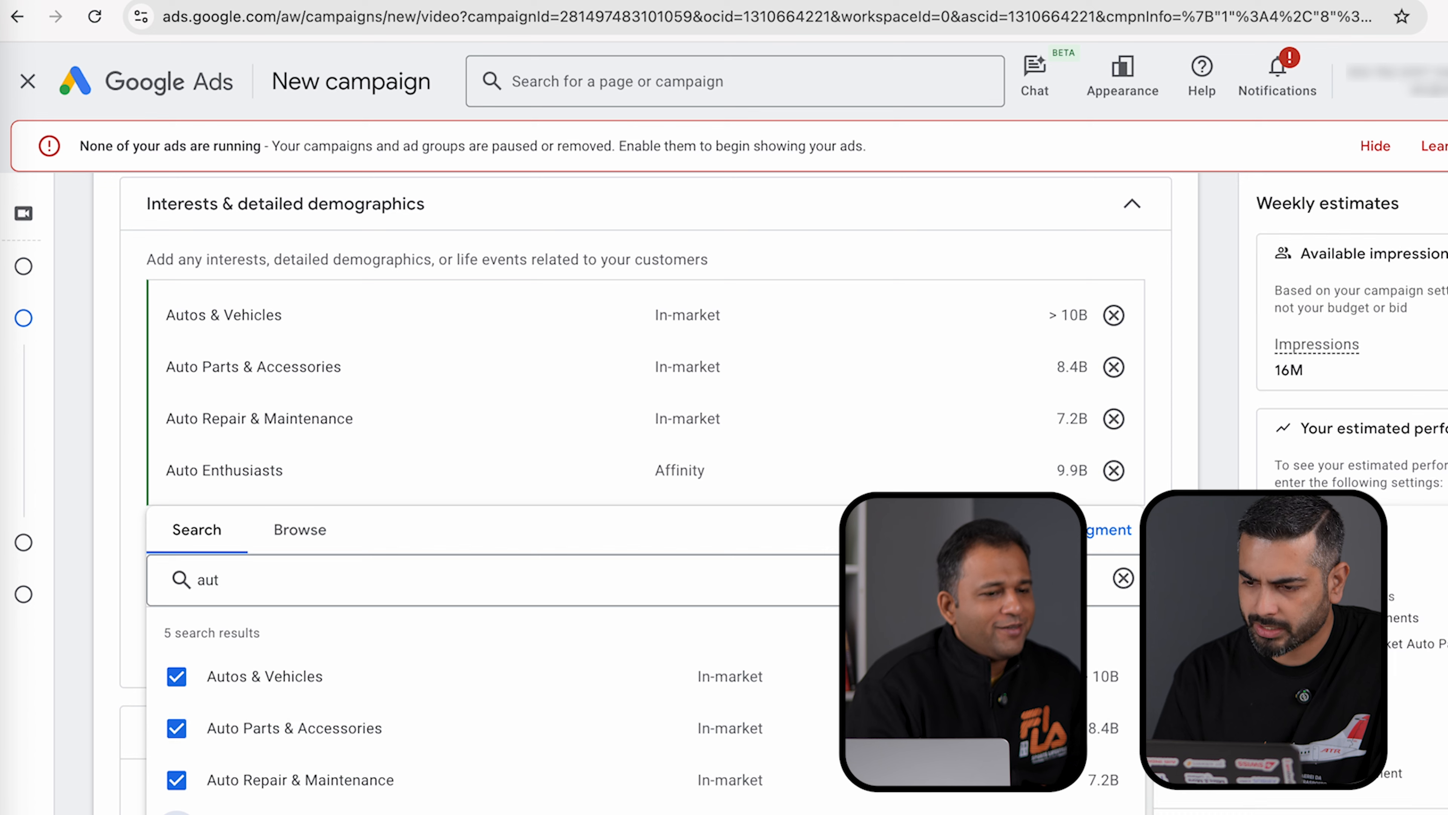
scroll(1231, 260, "down", 10)
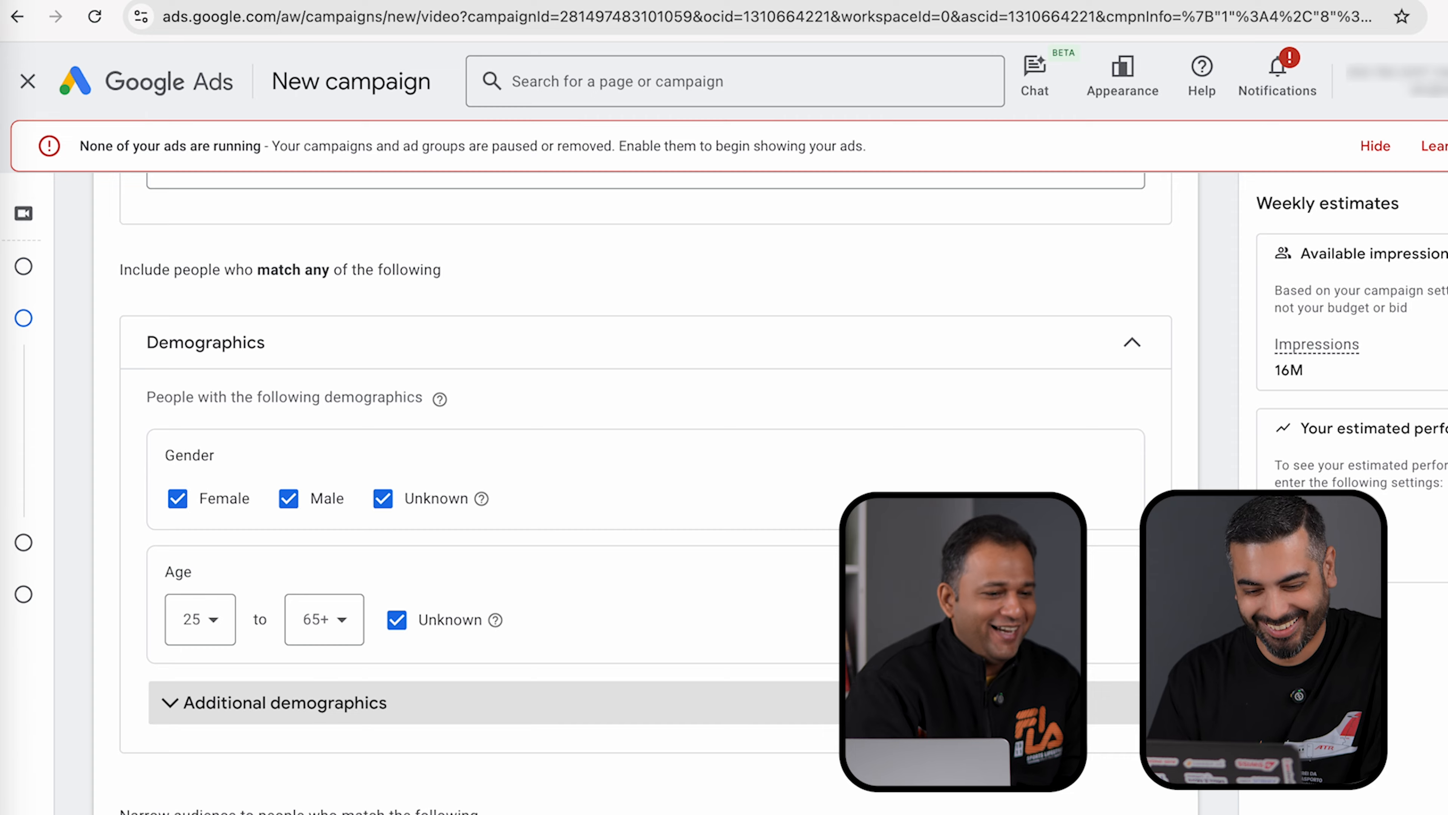
scroll(646, 493, "down", 3)
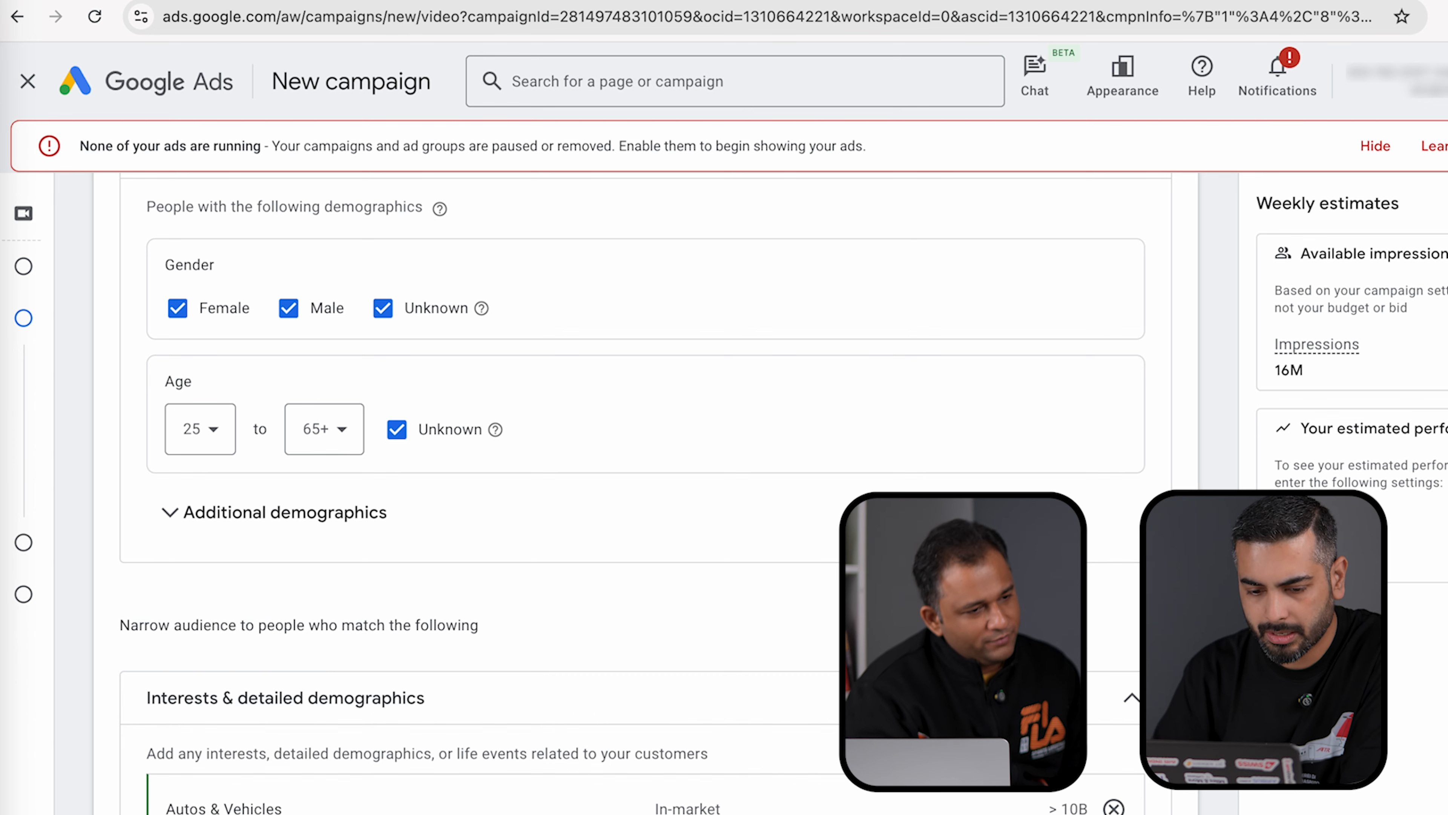
- Browse the first-party Your data segments, then collapse the section without adding any
scroll(646, 494, "down", 5)
scroll(864, 801, "down", 8)
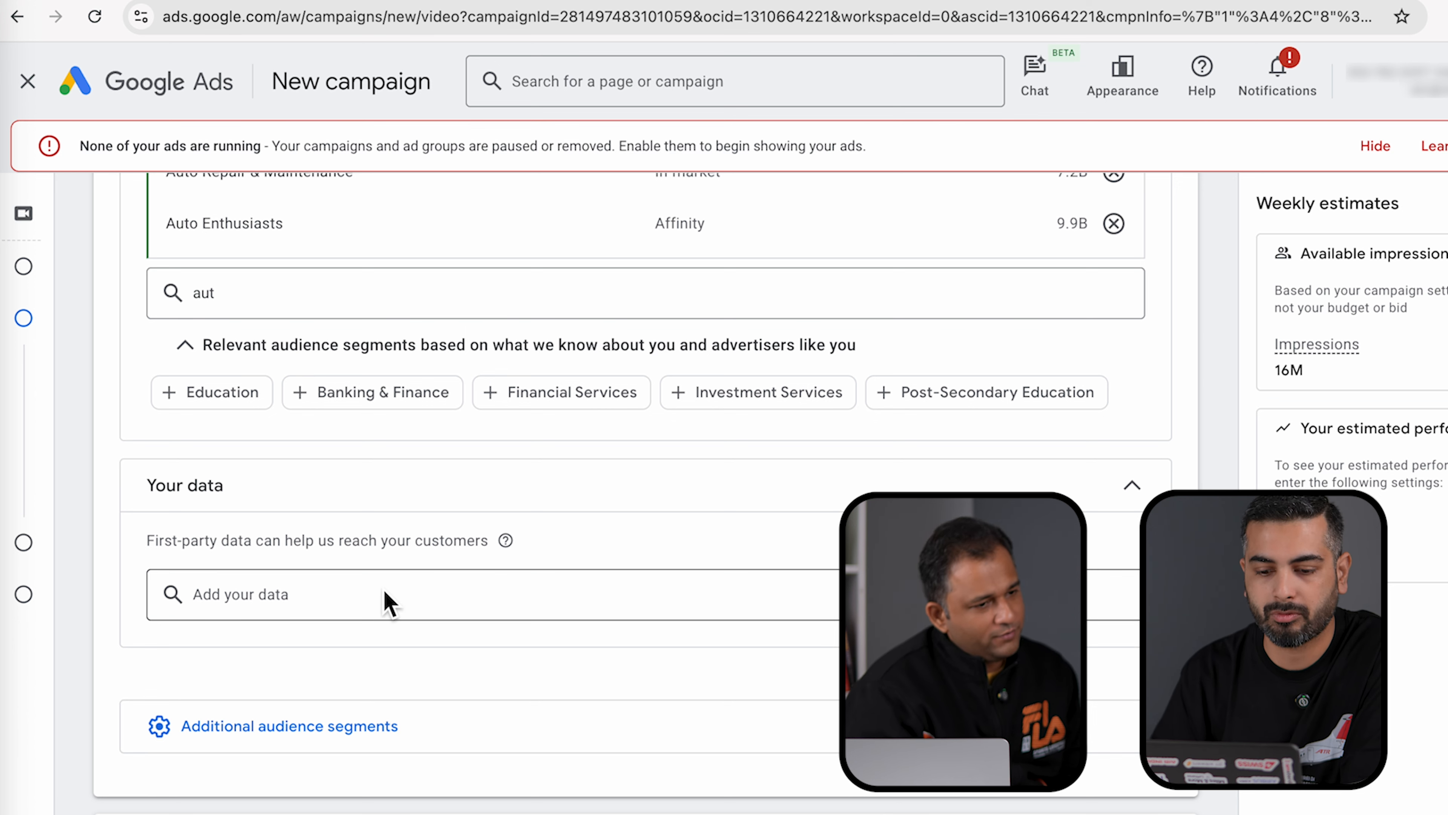
left_click(247, 600)
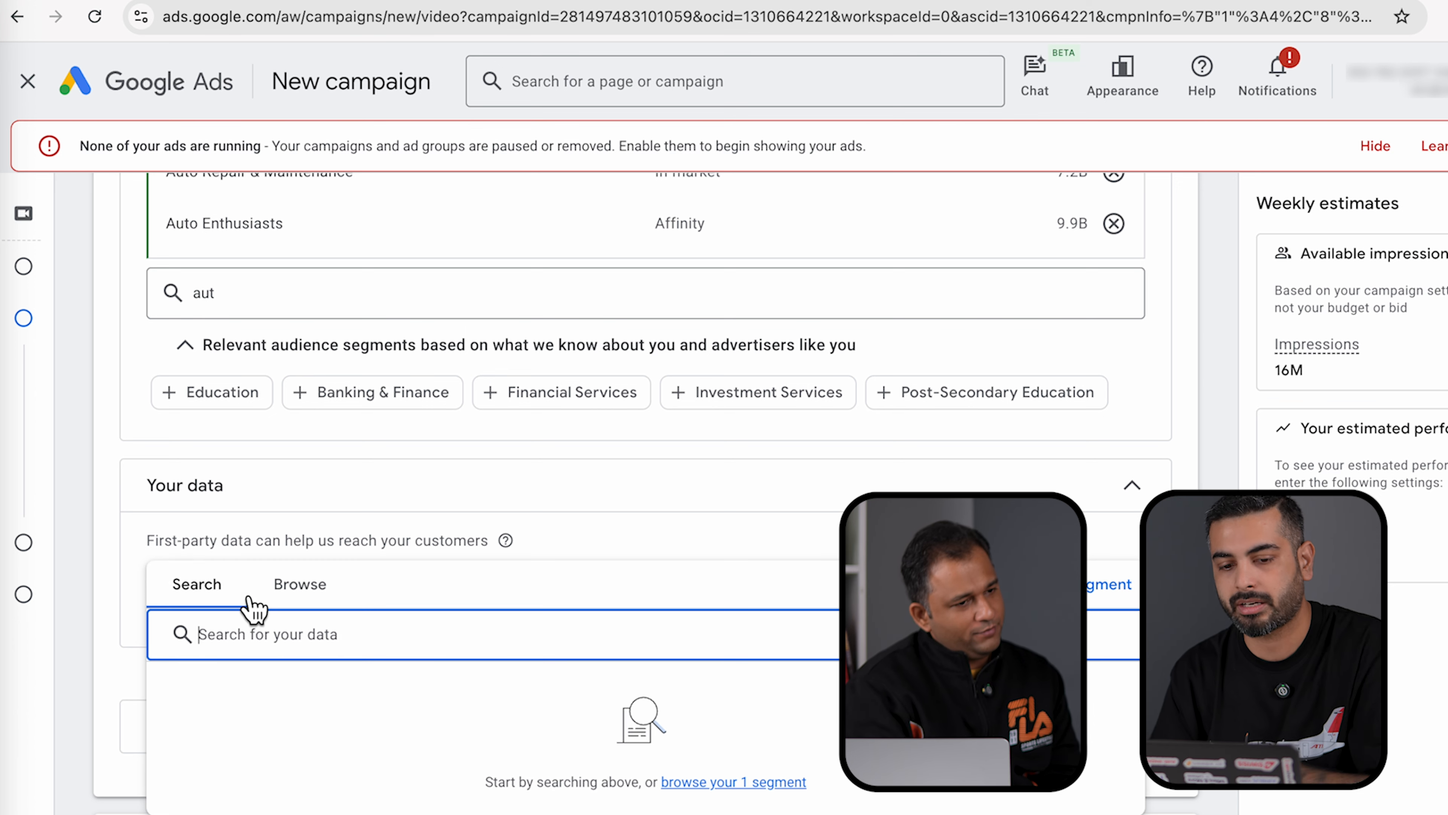
left_click(301, 584)
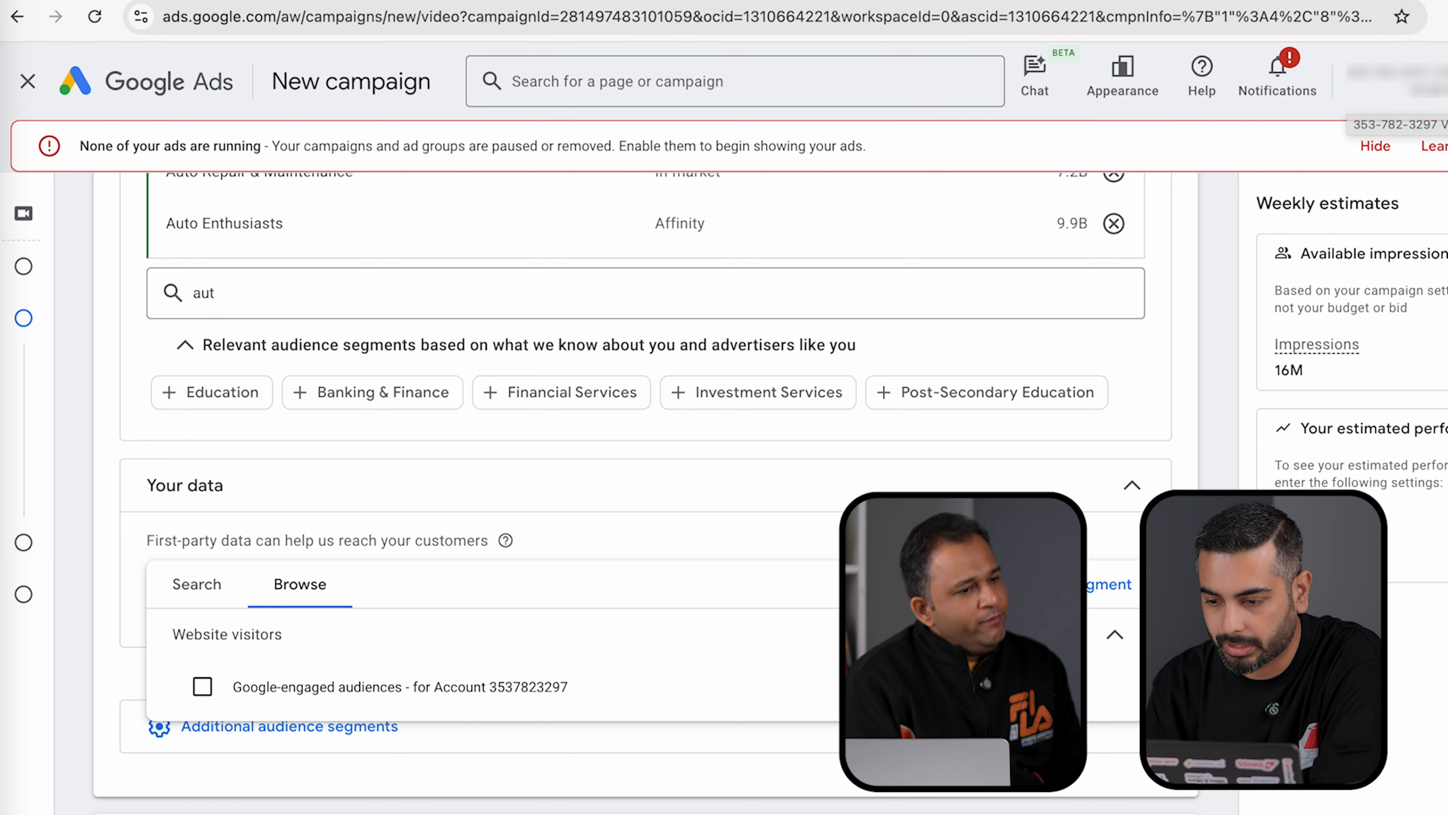
left_click(1132, 484)
scroll(592, 546, "down", 5)
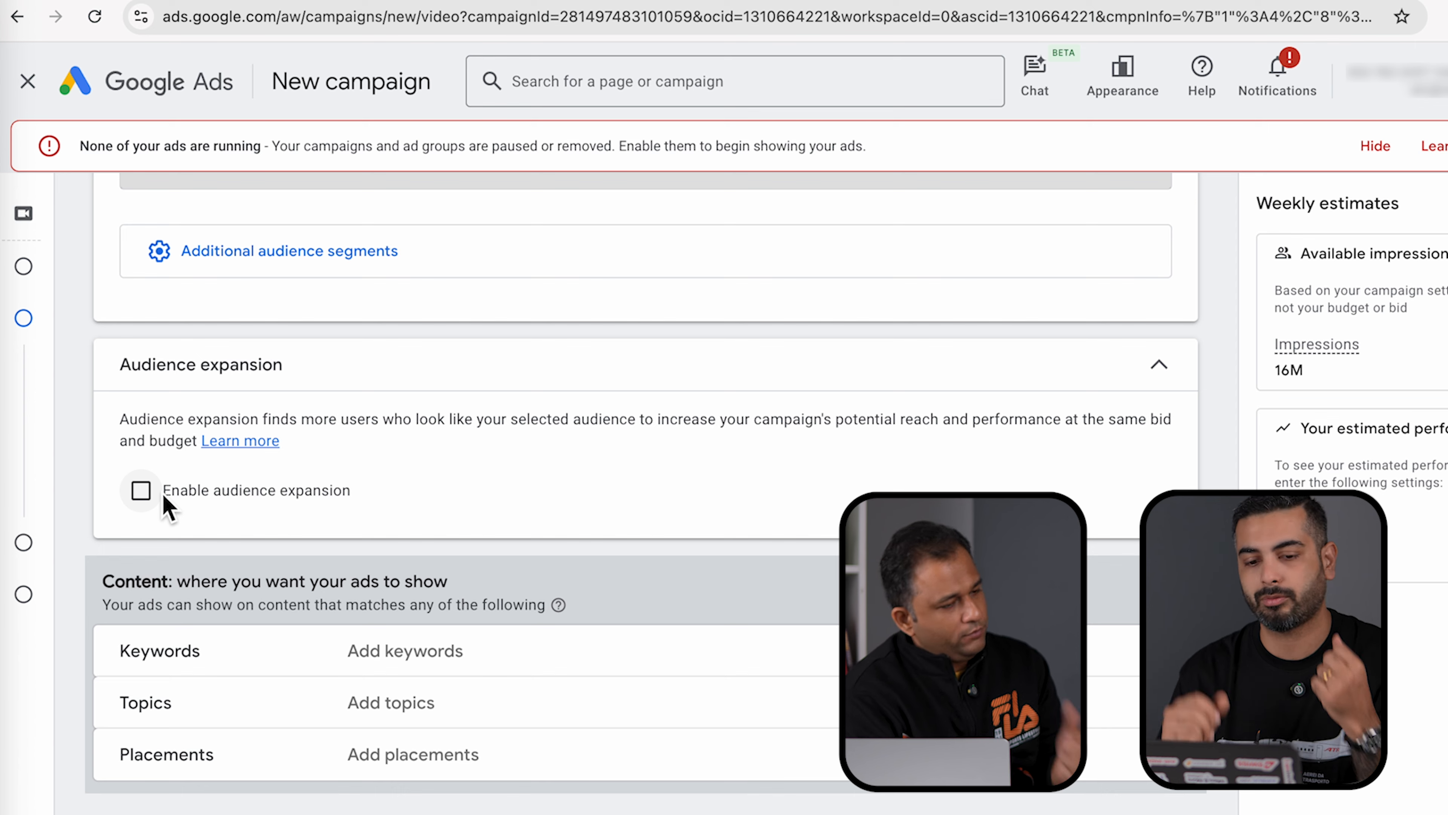
- Enter then remove the keyword SUV so content keywords stay empty, and expand Topics
scroll(167, 506, "down", 1)
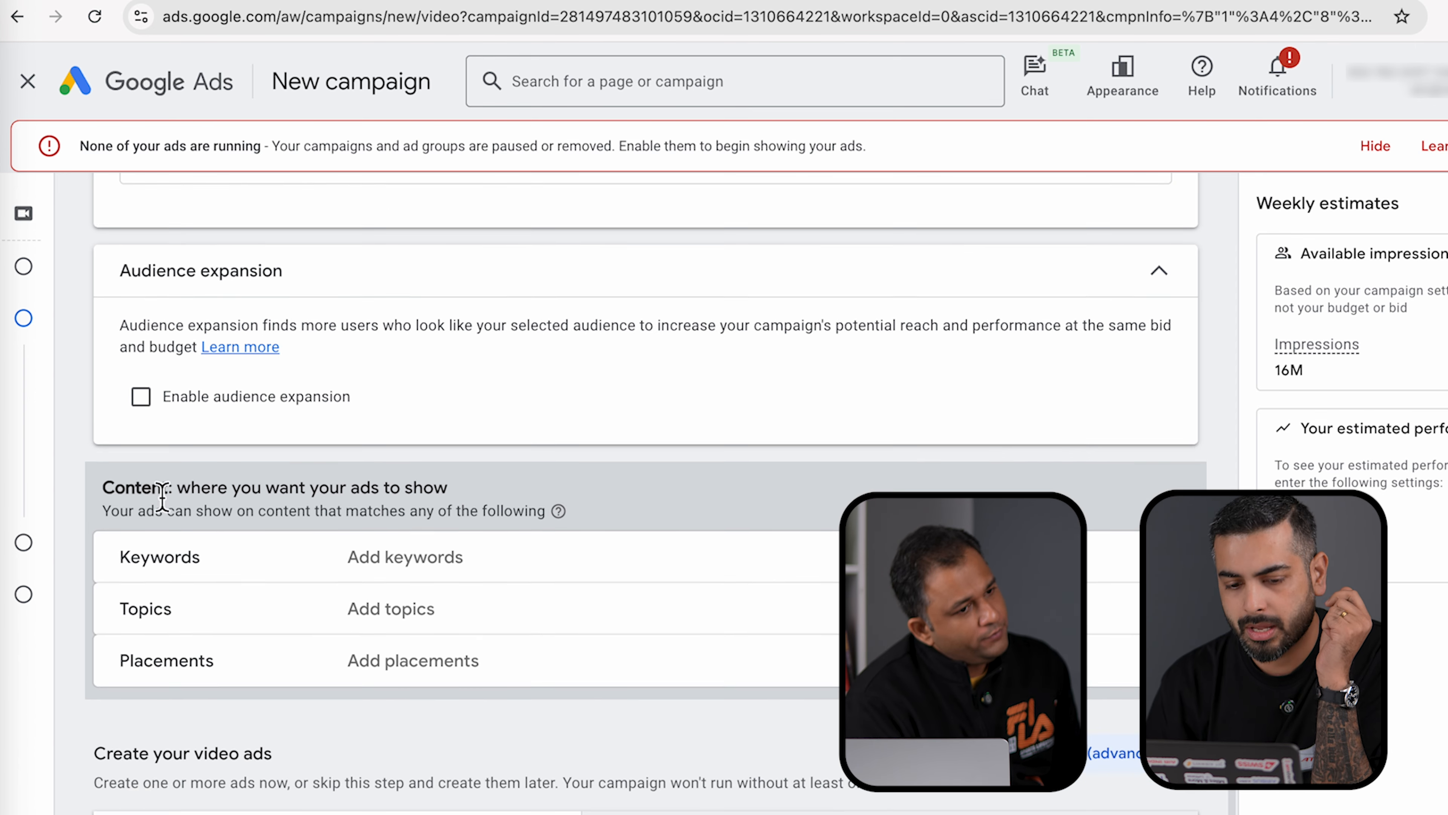
scroll(167, 508, "down", 3)
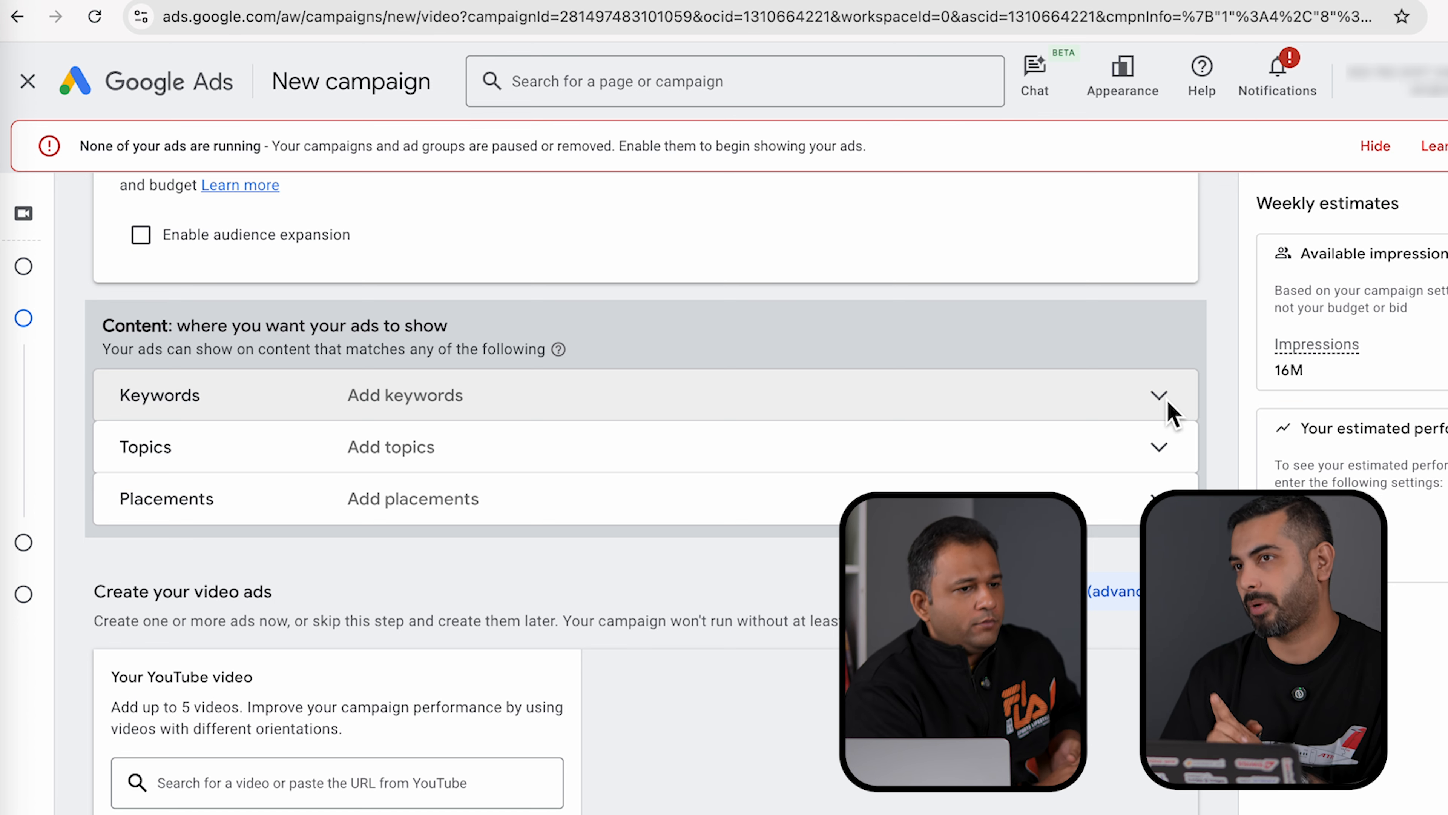
left_click(1166, 409)
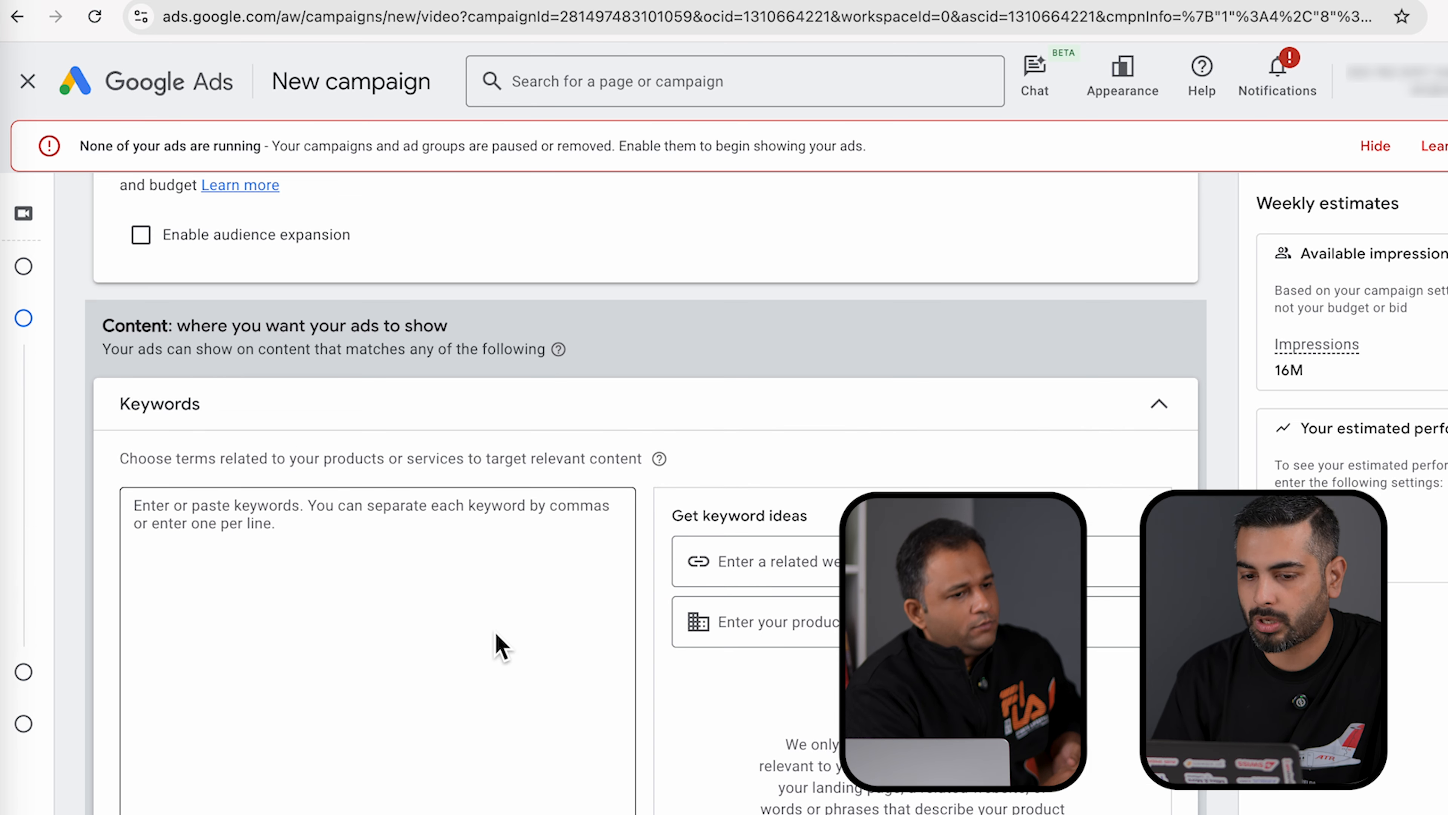
scroll(496, 645, "down", 3)
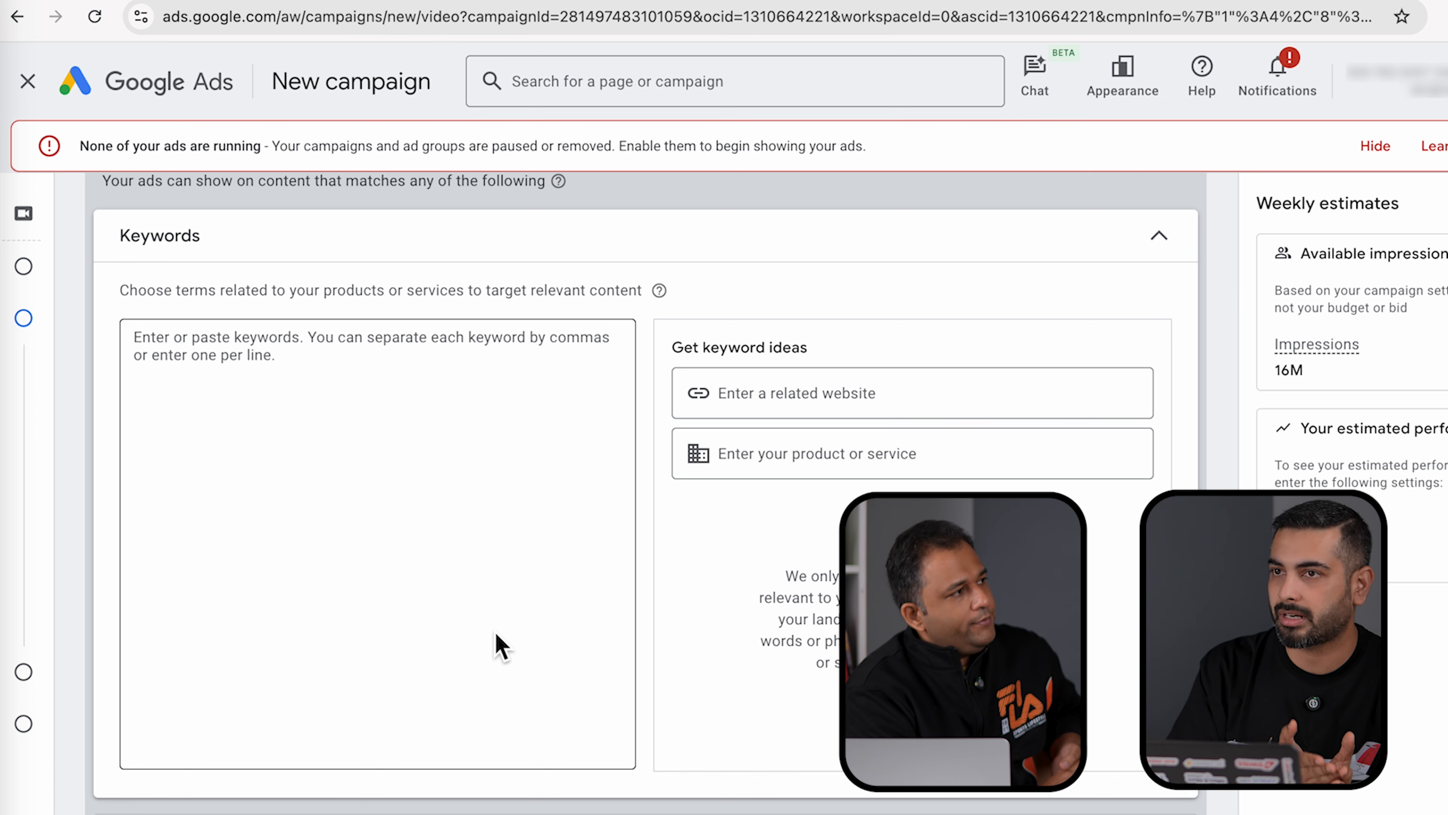
left_click(236, 376)
type("SUV")
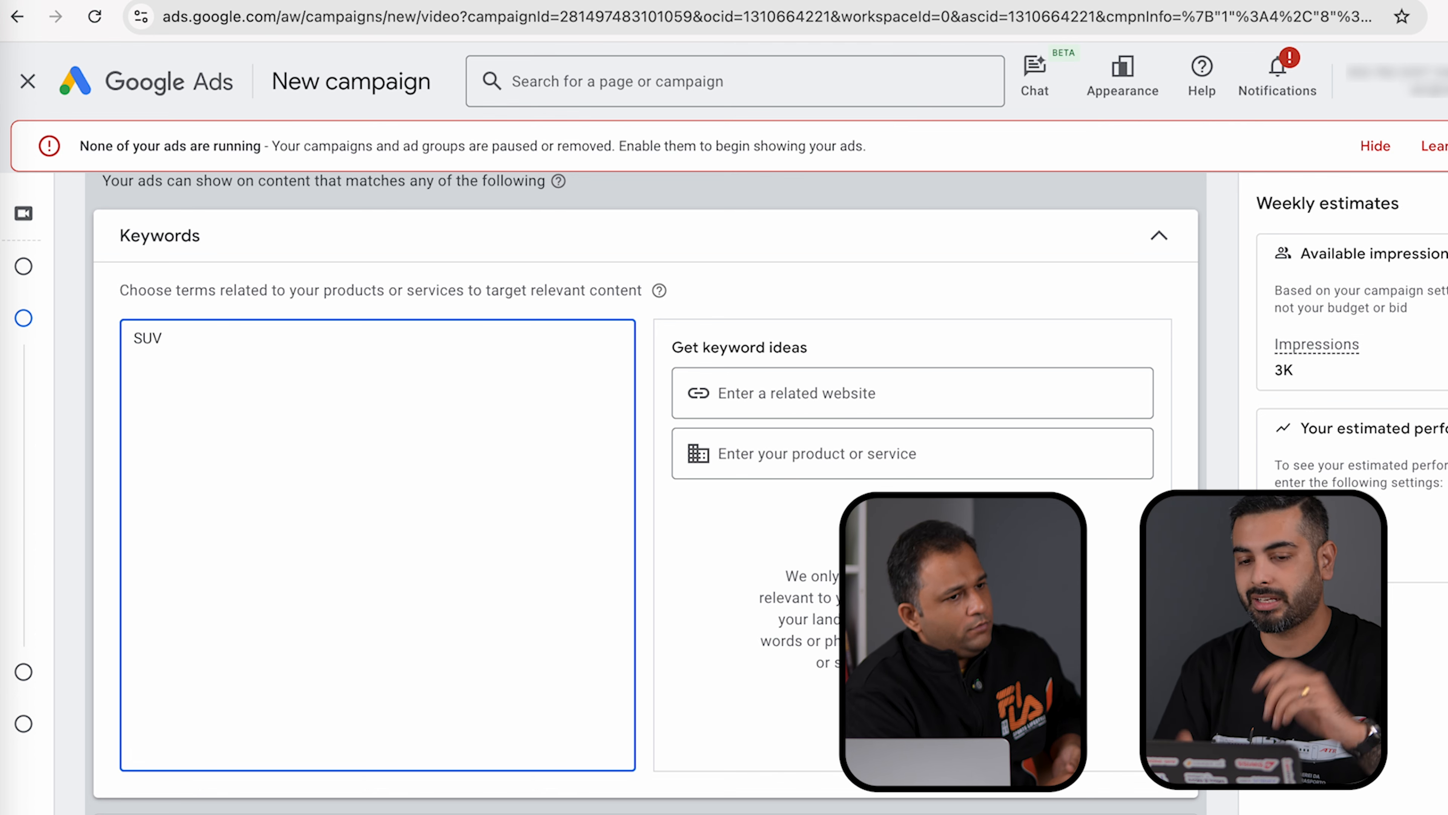
key("ctrl+a")
key("BackSpace")
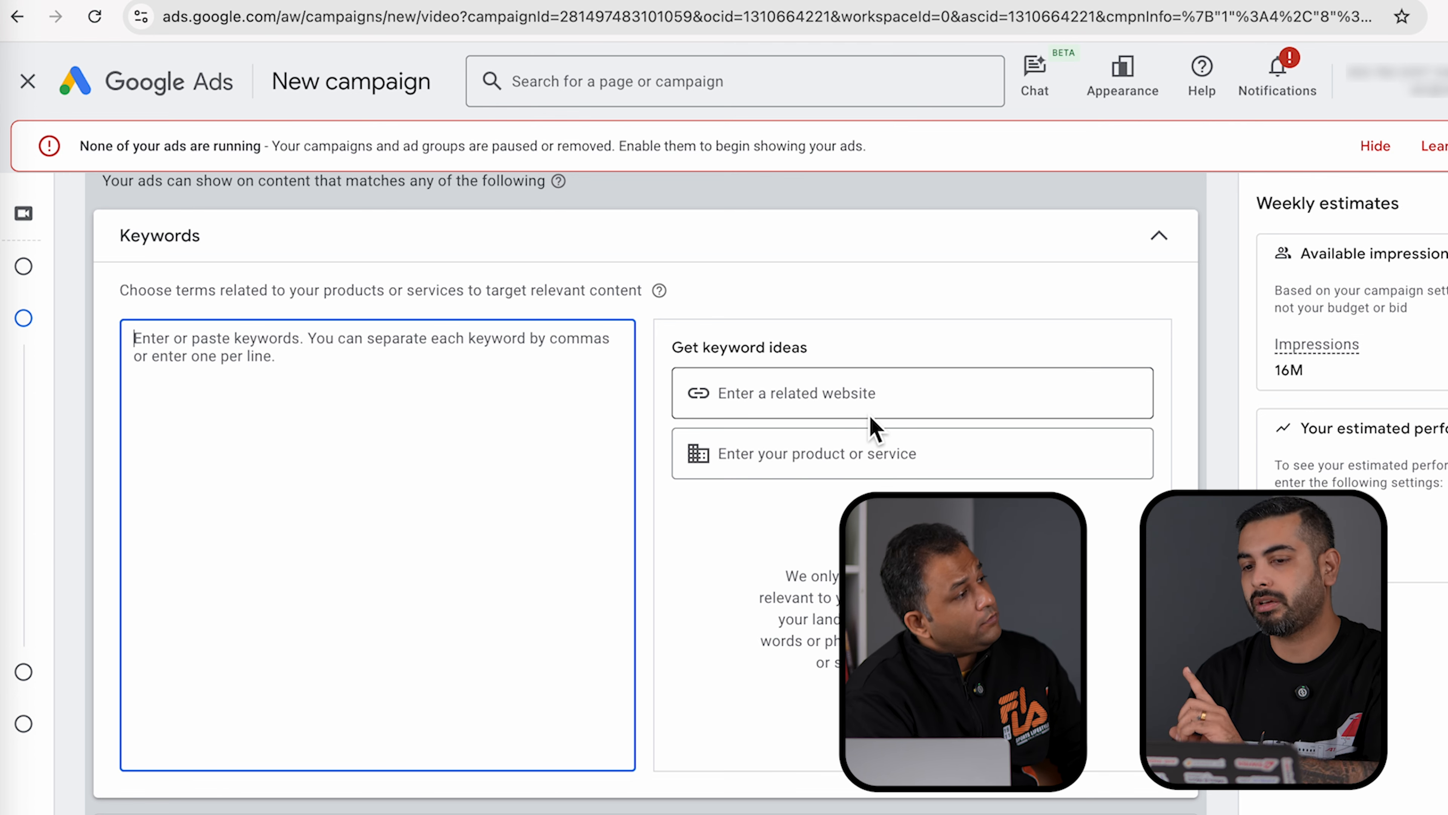
left_click(1158, 238)
left_click(1159, 285)
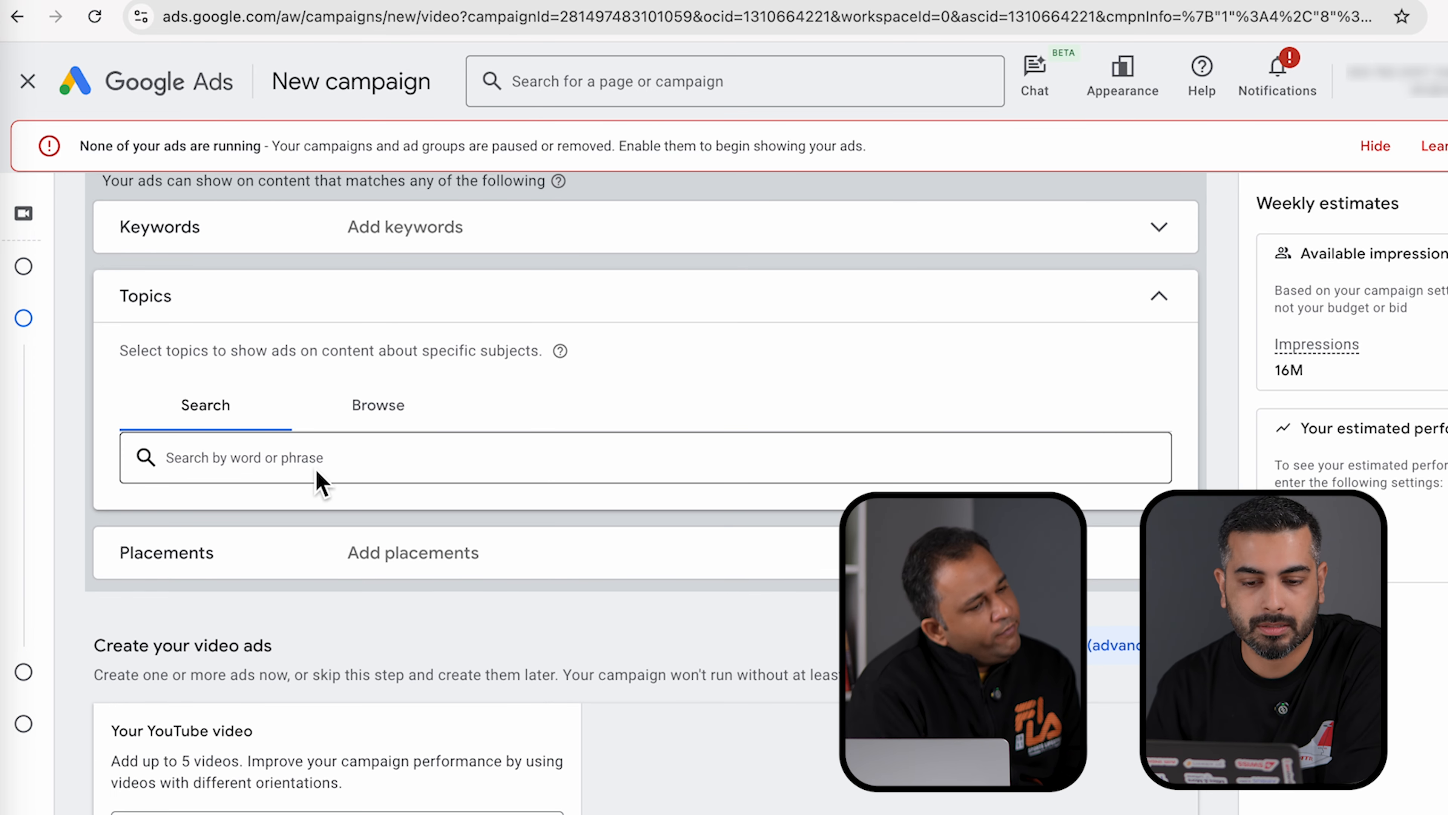
- Search 'cars' and add Compact Cars, Microcars & Subcompacts, Vehicle Shopping, Autos & Vehicles, Motor Vehicles (By Type)
left_click(304, 463)
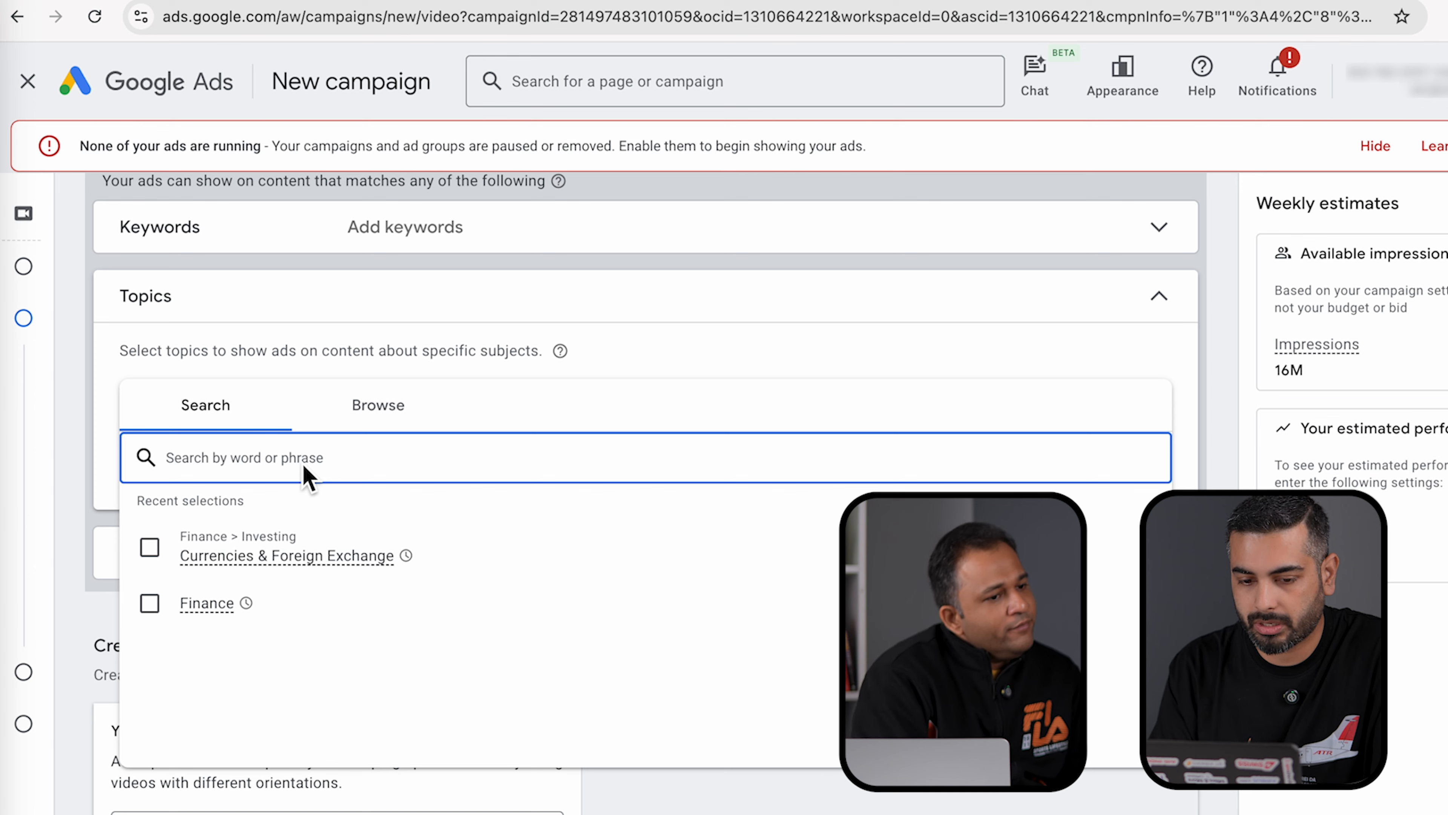
type("cars")
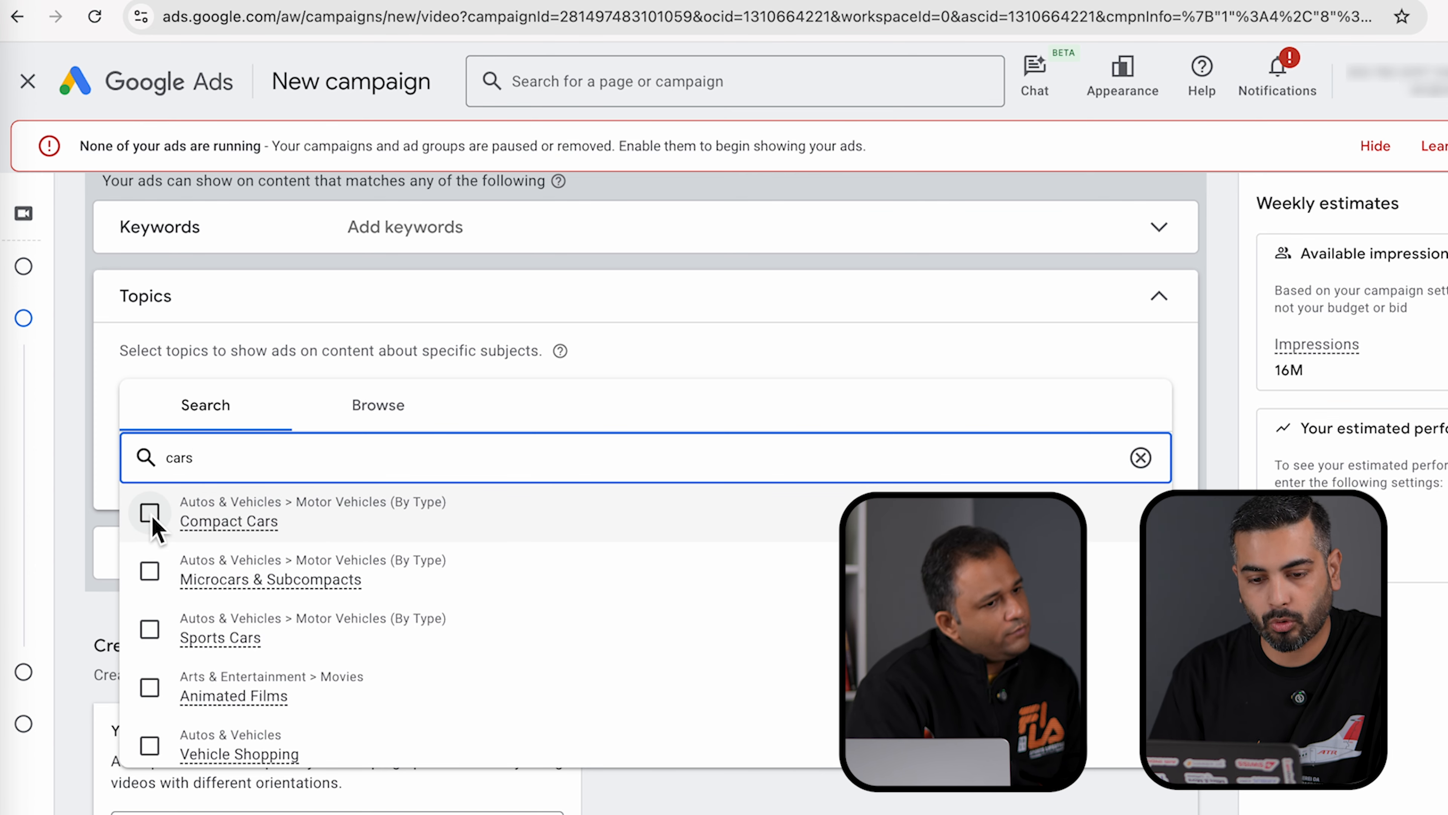
left_click(151, 517)
scroll(161, 685, "down", 3)
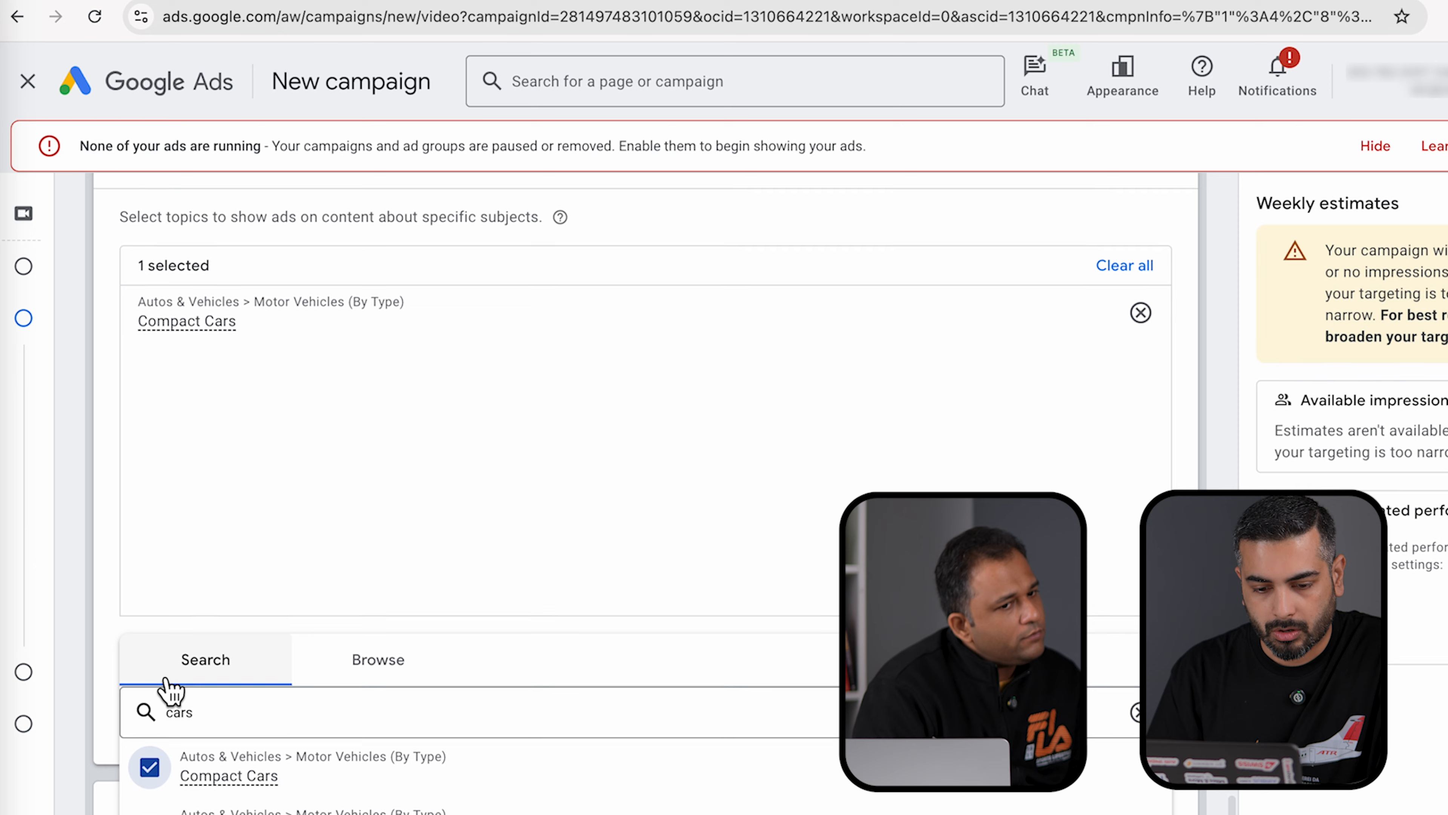
left_click(150, 769)
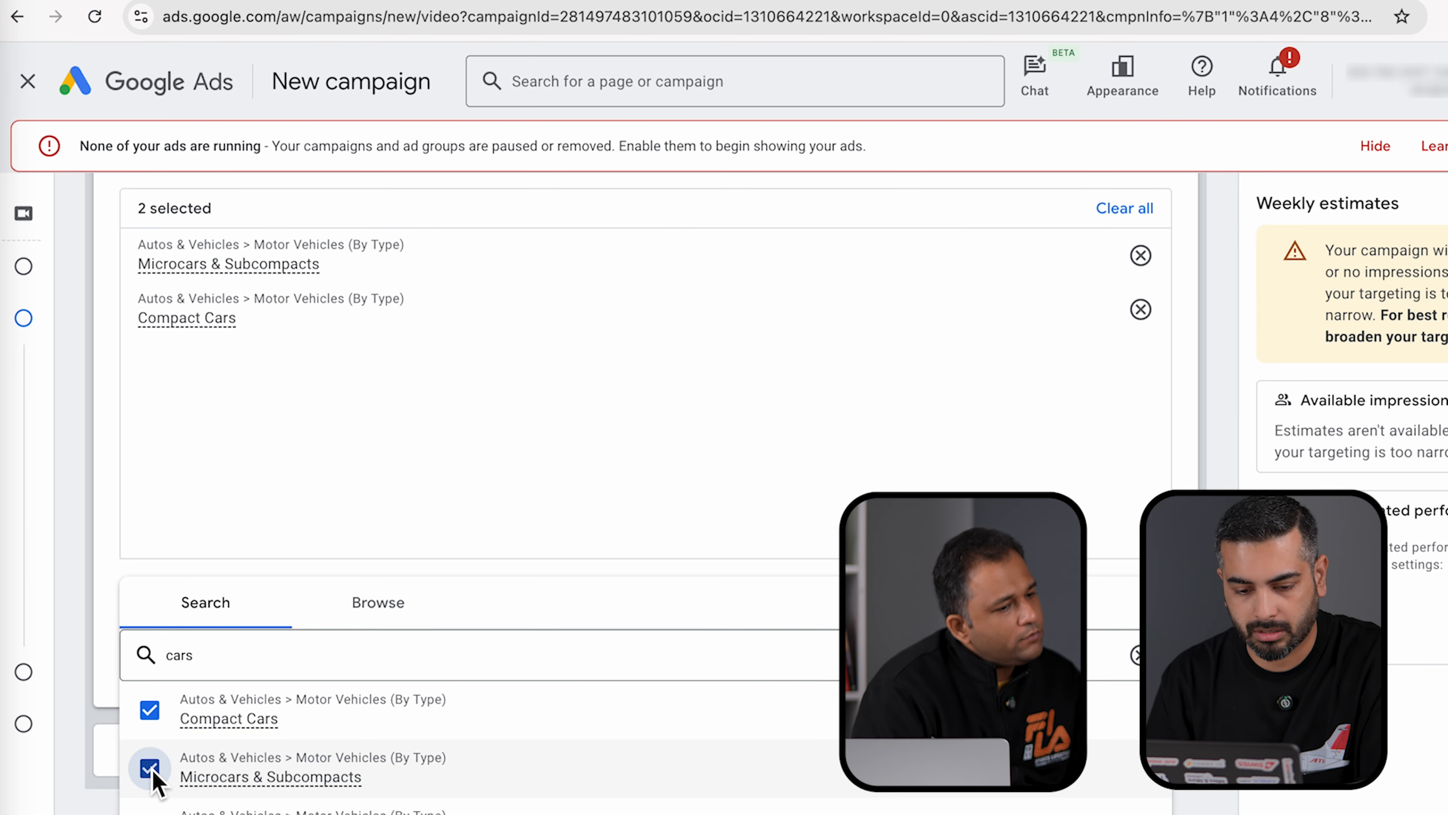
scroll(153, 784, "down", 2)
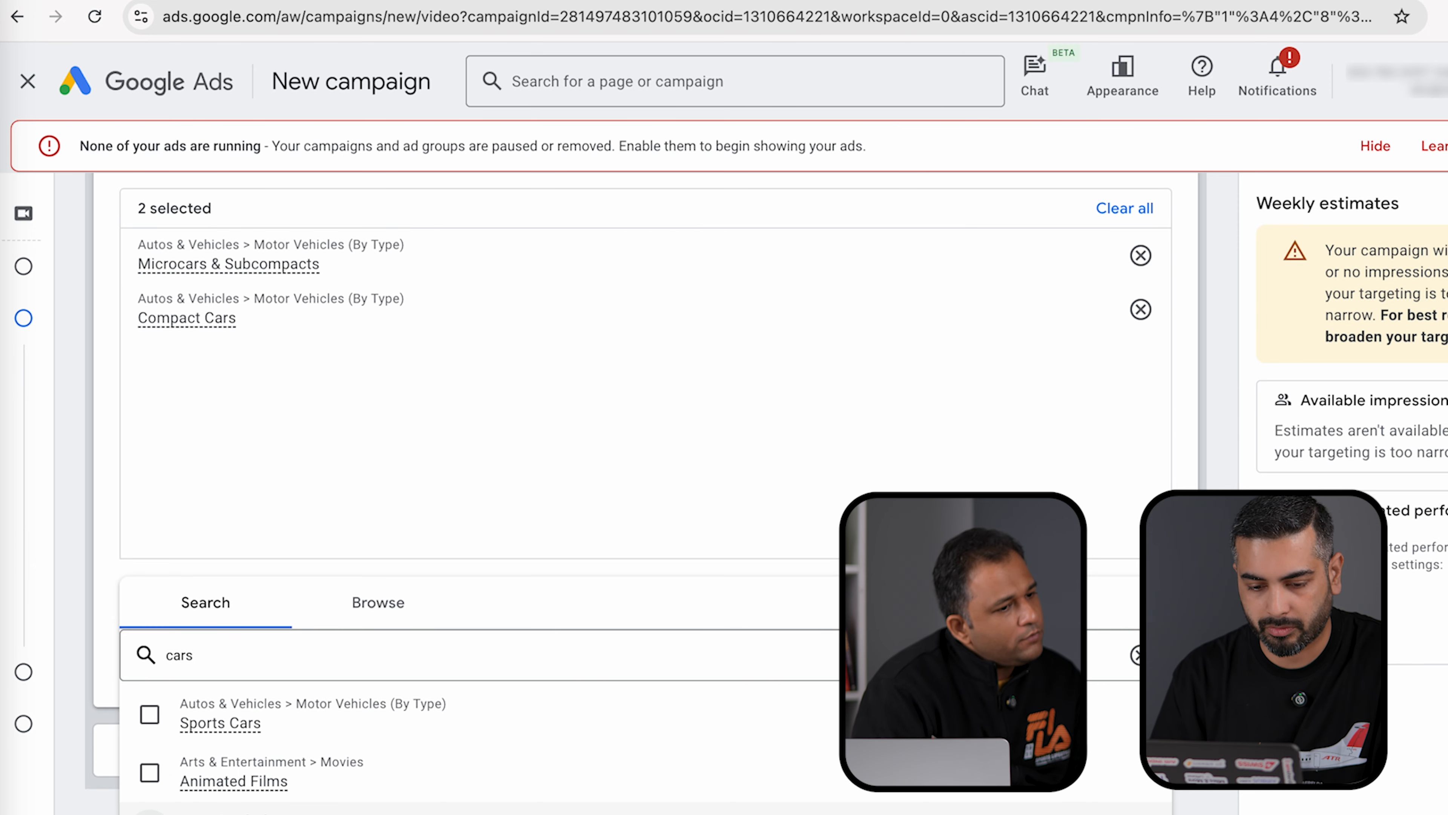
left_click(150, 813)
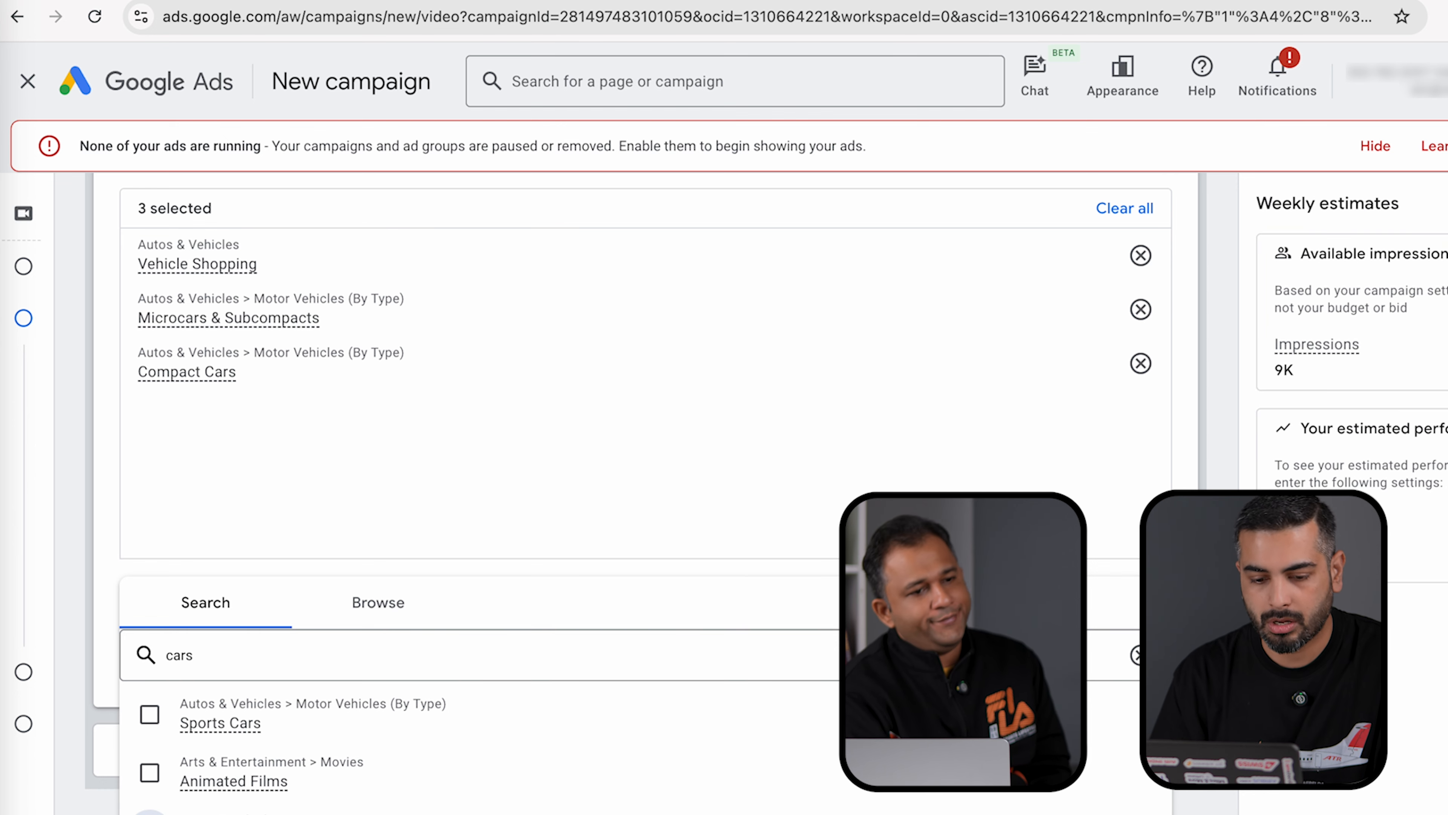
left_click(150, 814)
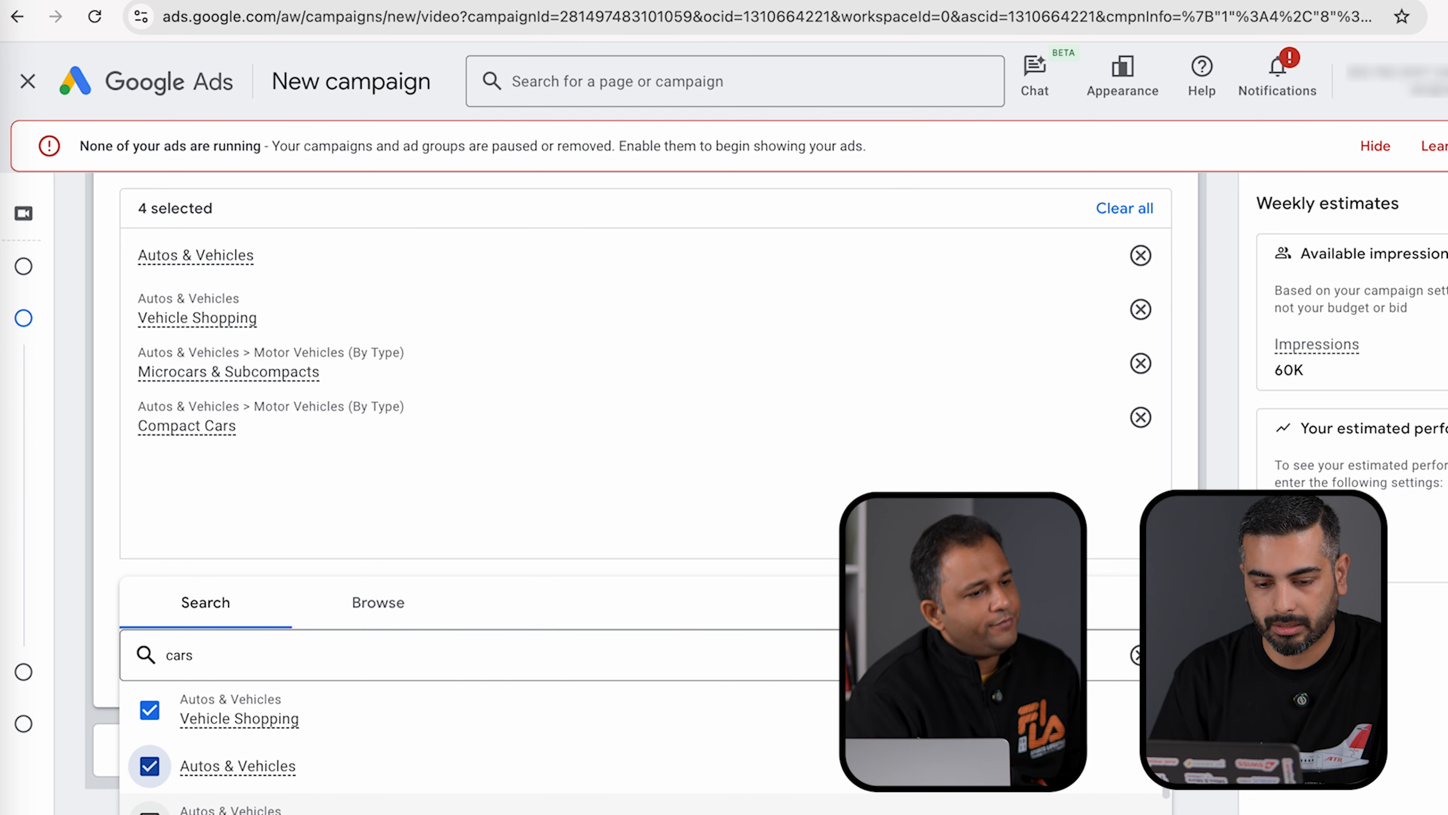
left_click(150, 813)
left_click(91, 593)
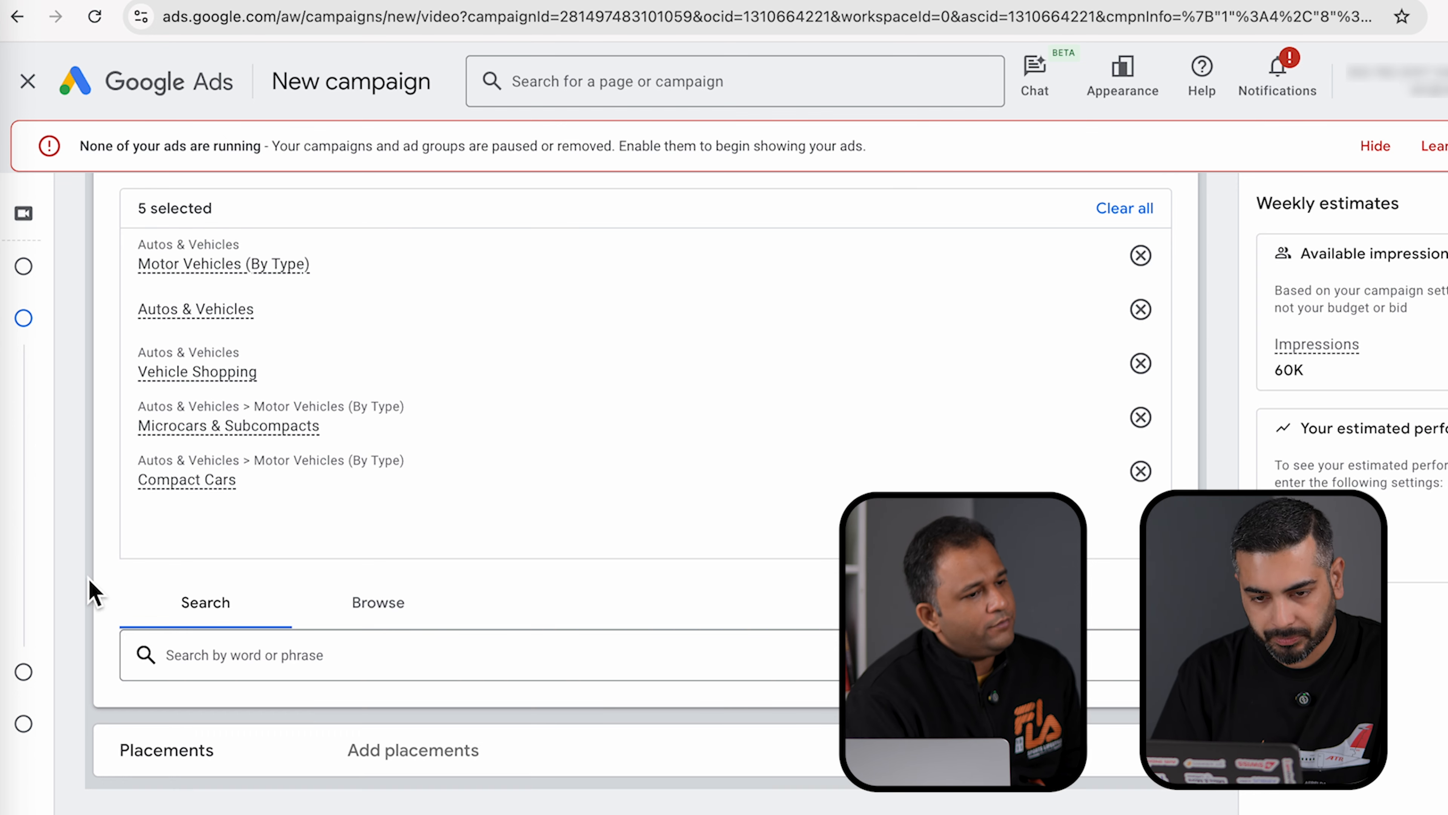
scroll(307, 510, "up", 3)
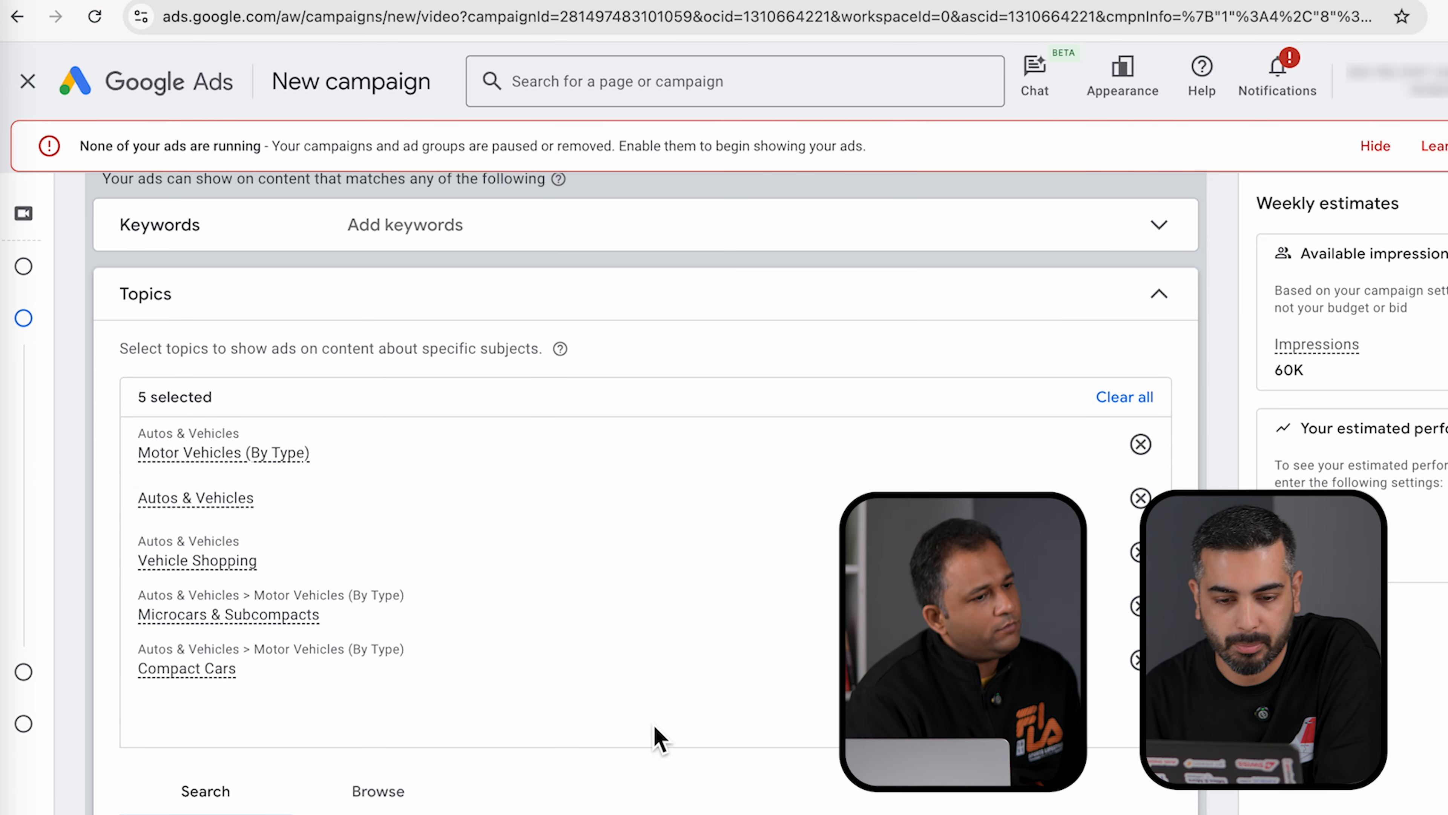
- Add Finance from the browsed topic categories and expand placement targeting
left_click(376, 795)
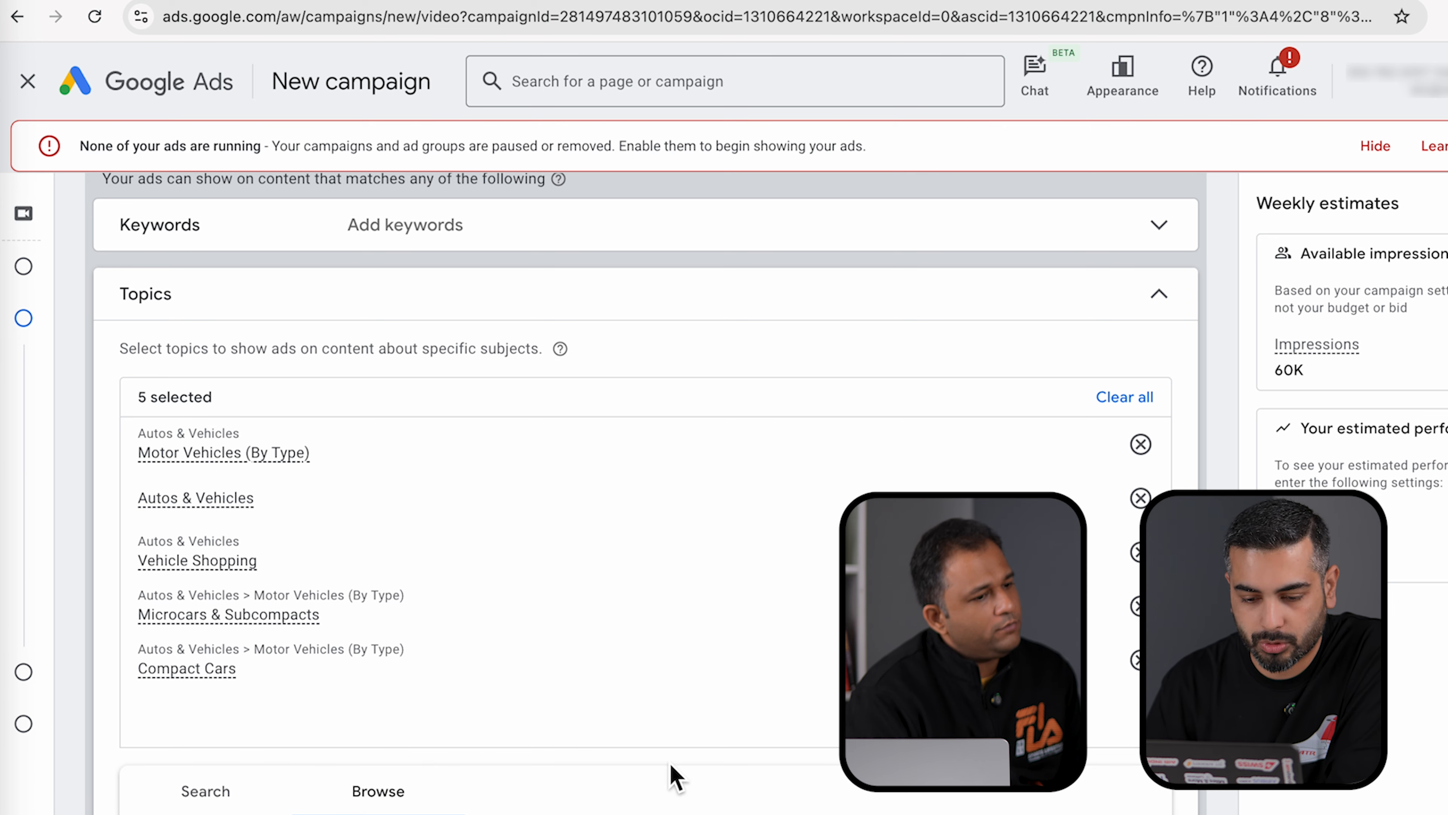
scroll(673, 777, "down", 2)
scroll(679, 779, "up", 2)
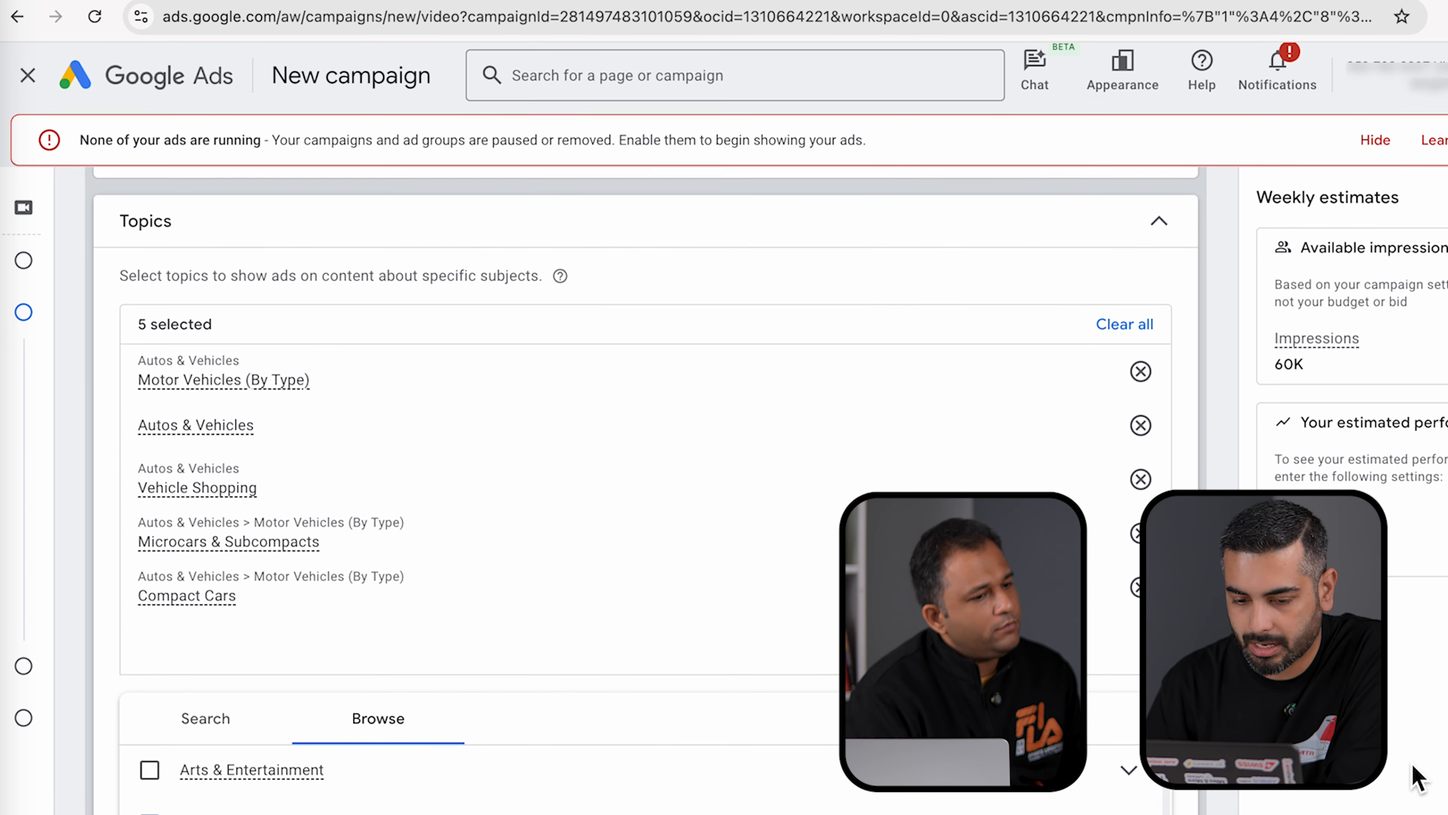
scroll(1118, 648, "down", 3)
scroll(1123, 650, "down", 3)
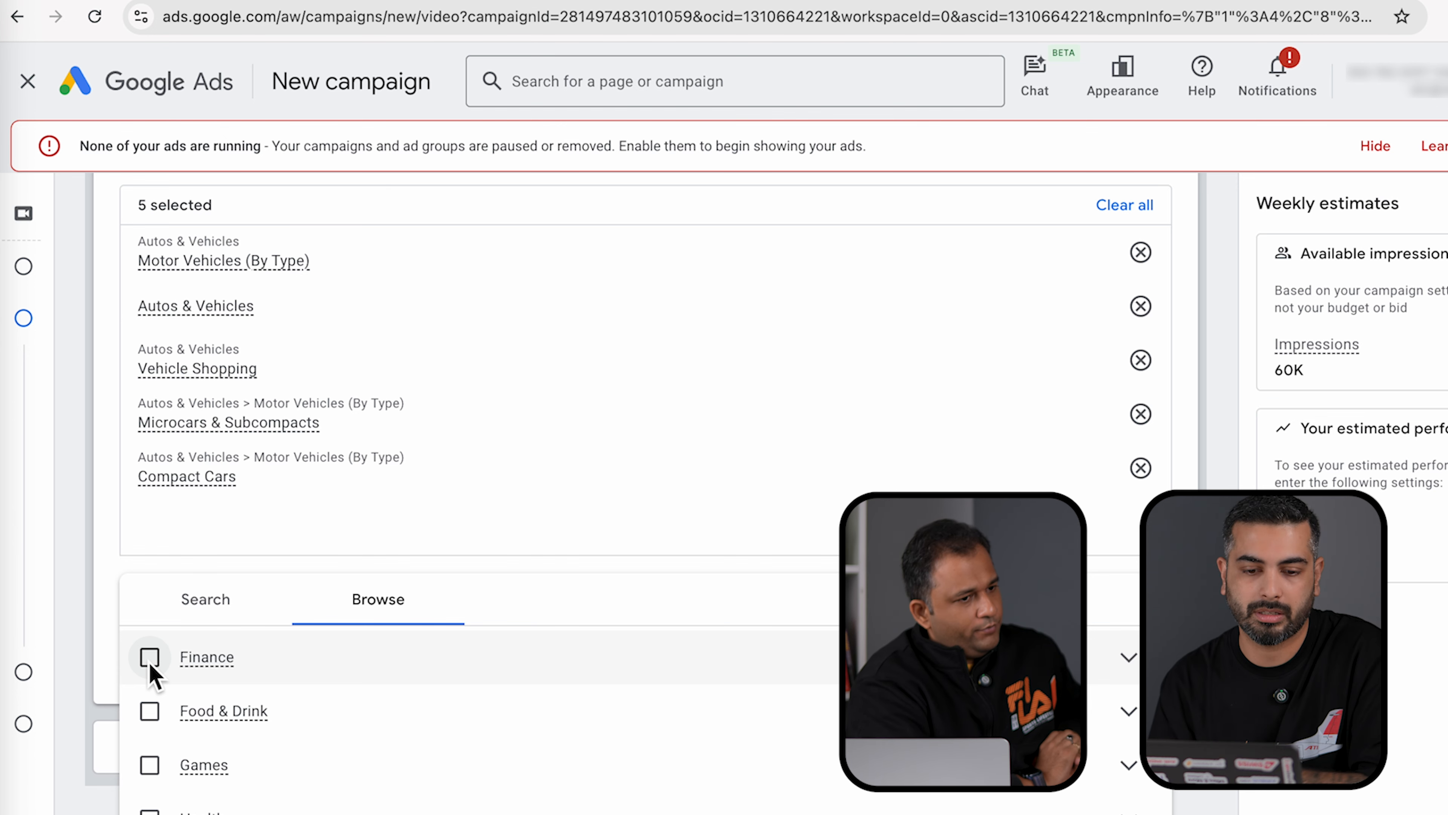
left_click(150, 663)
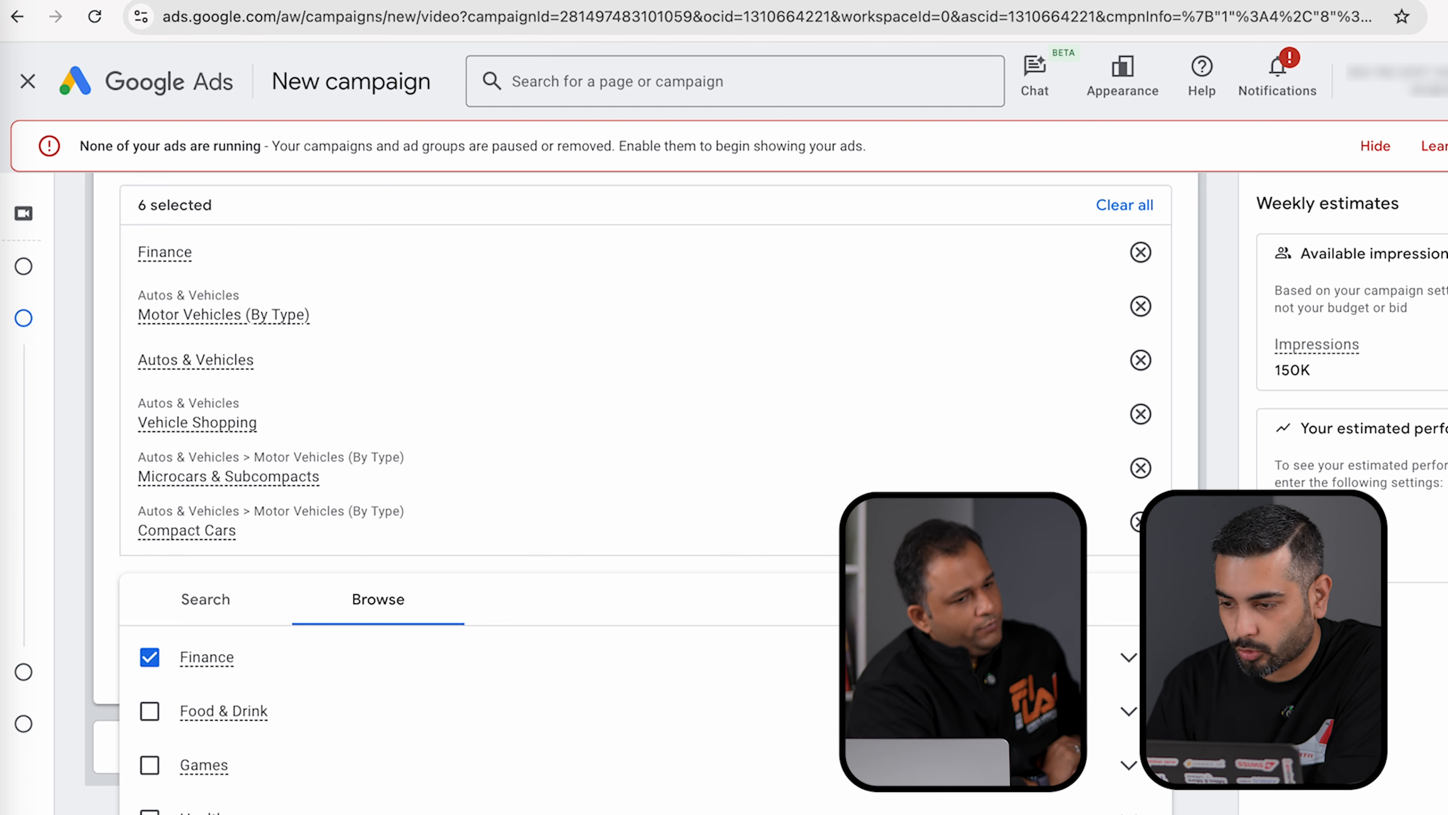
left_click(206, 600)
scroll(413, 648, "down", 2)
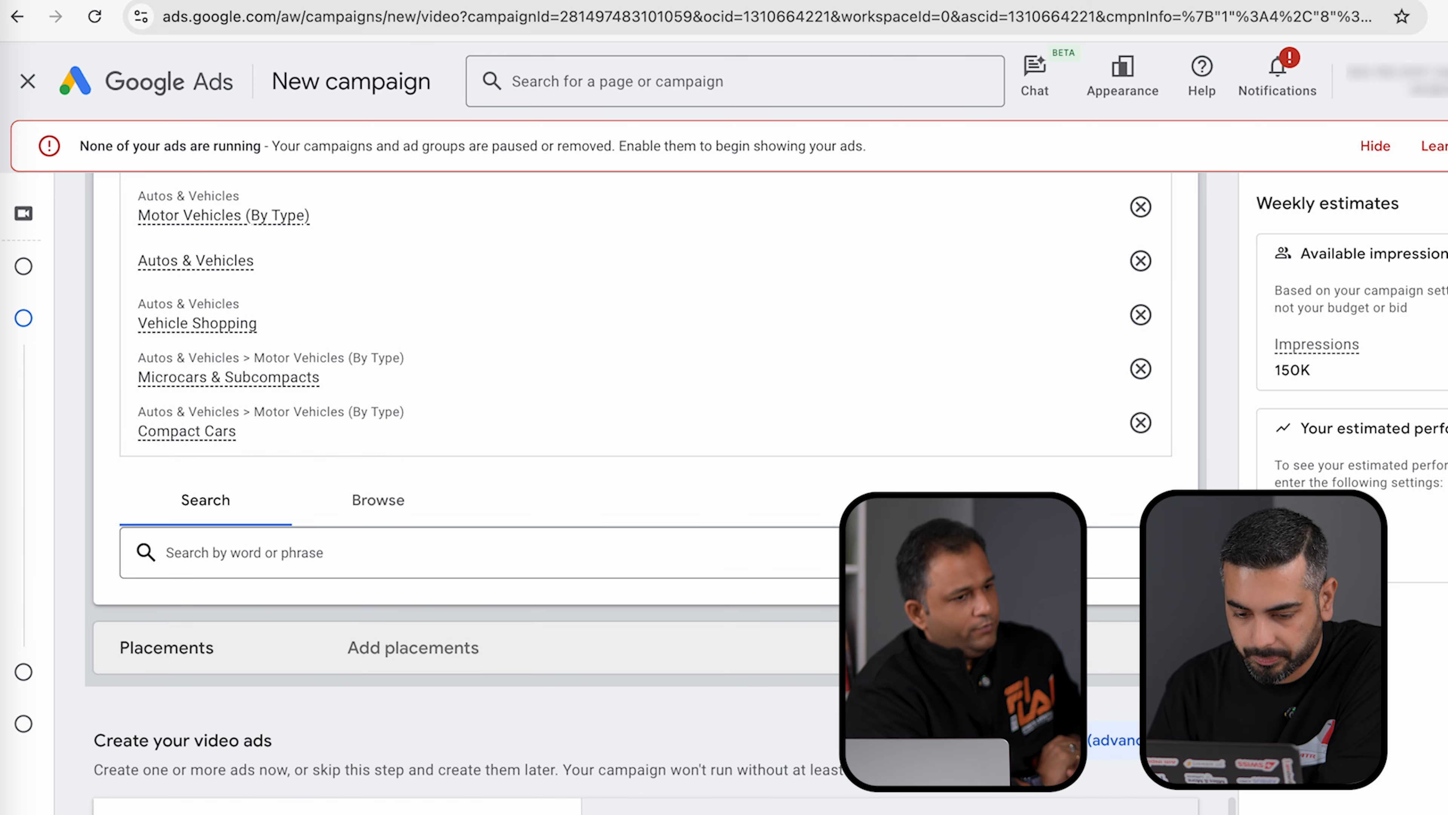
left_click(413, 647)
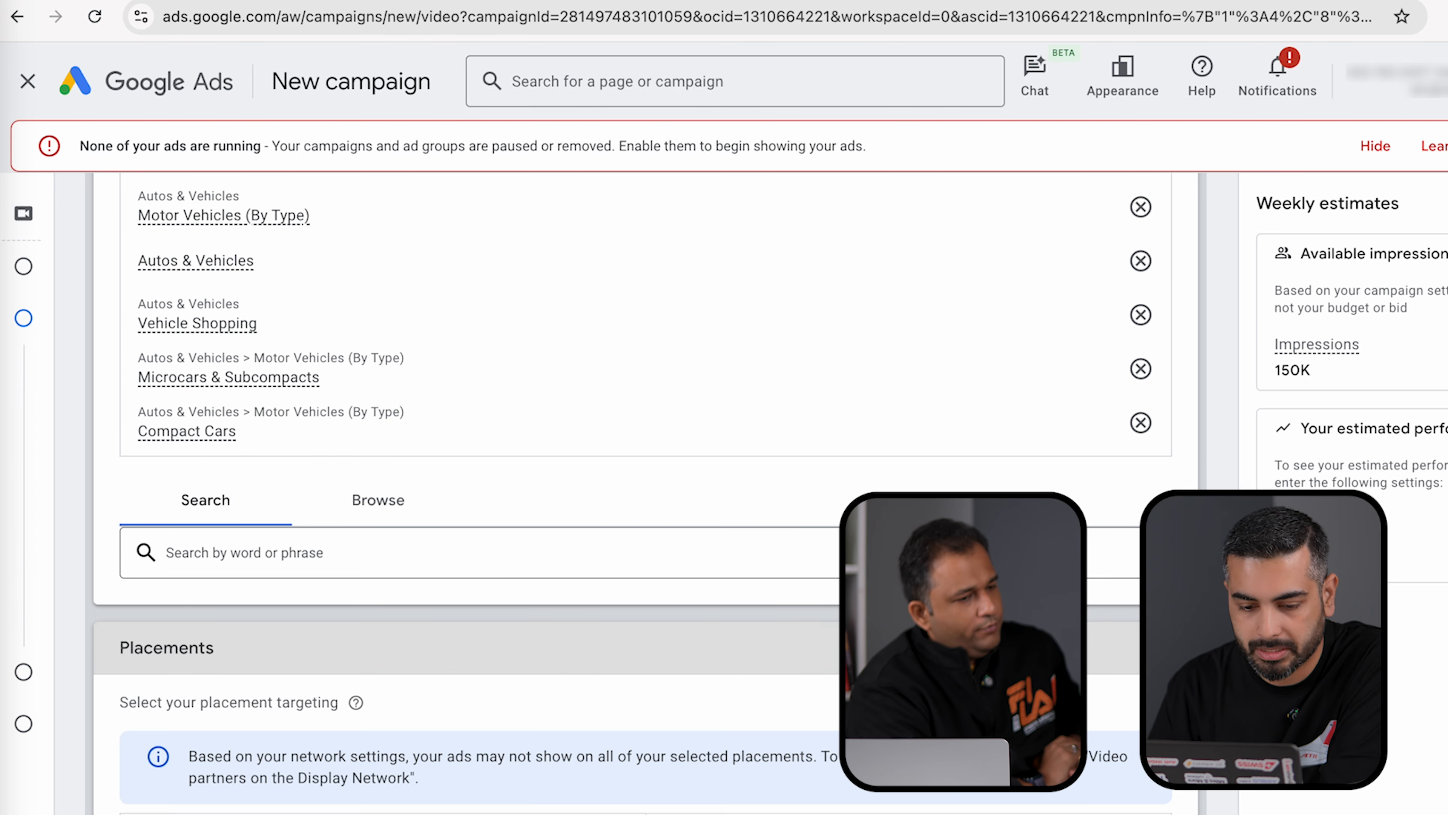
- Search YouTube channels for 'auto' and add the Auto Focus channel as a placement
scroll(645, 648, "down", 5)
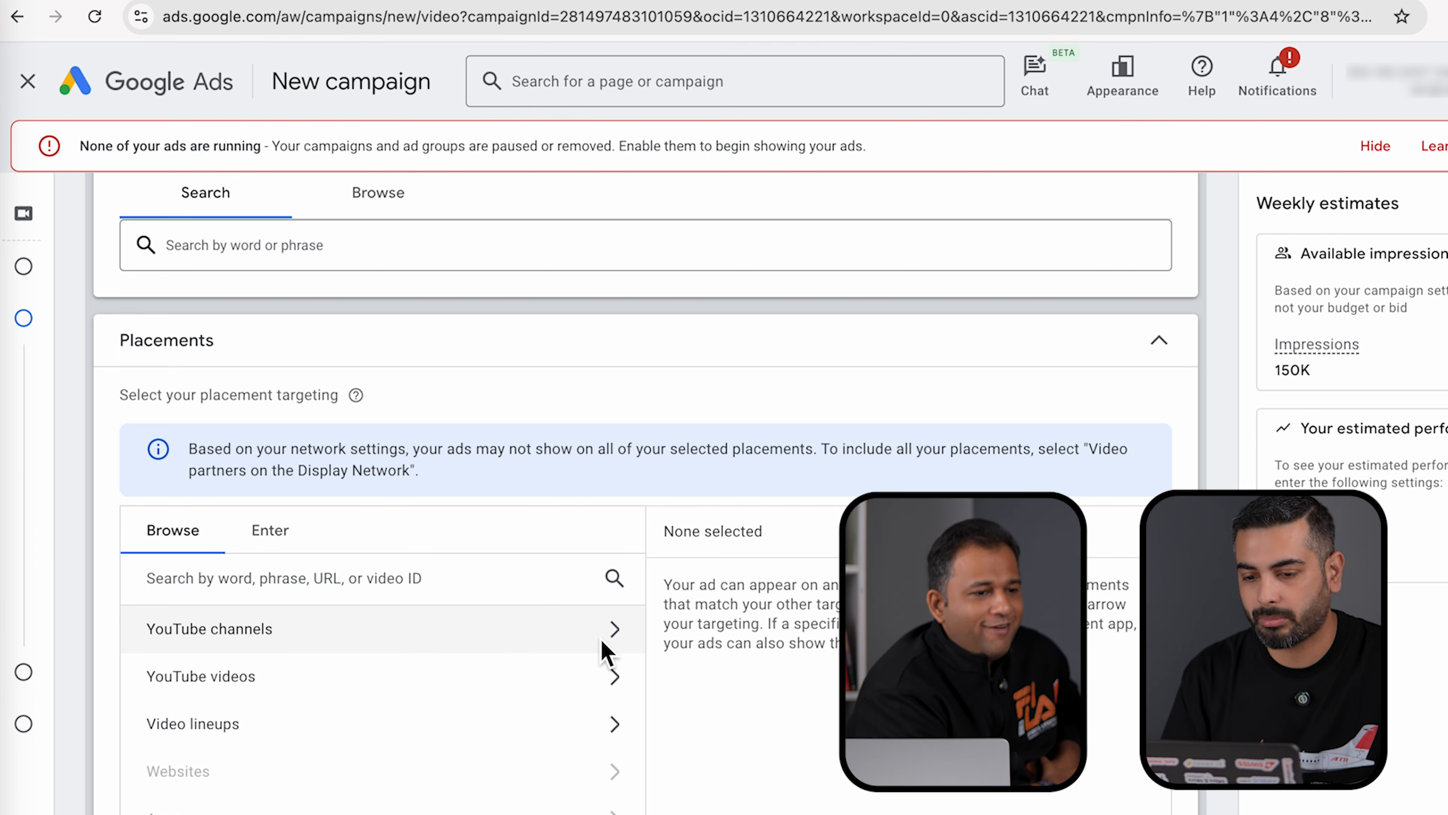
left_click(613, 636)
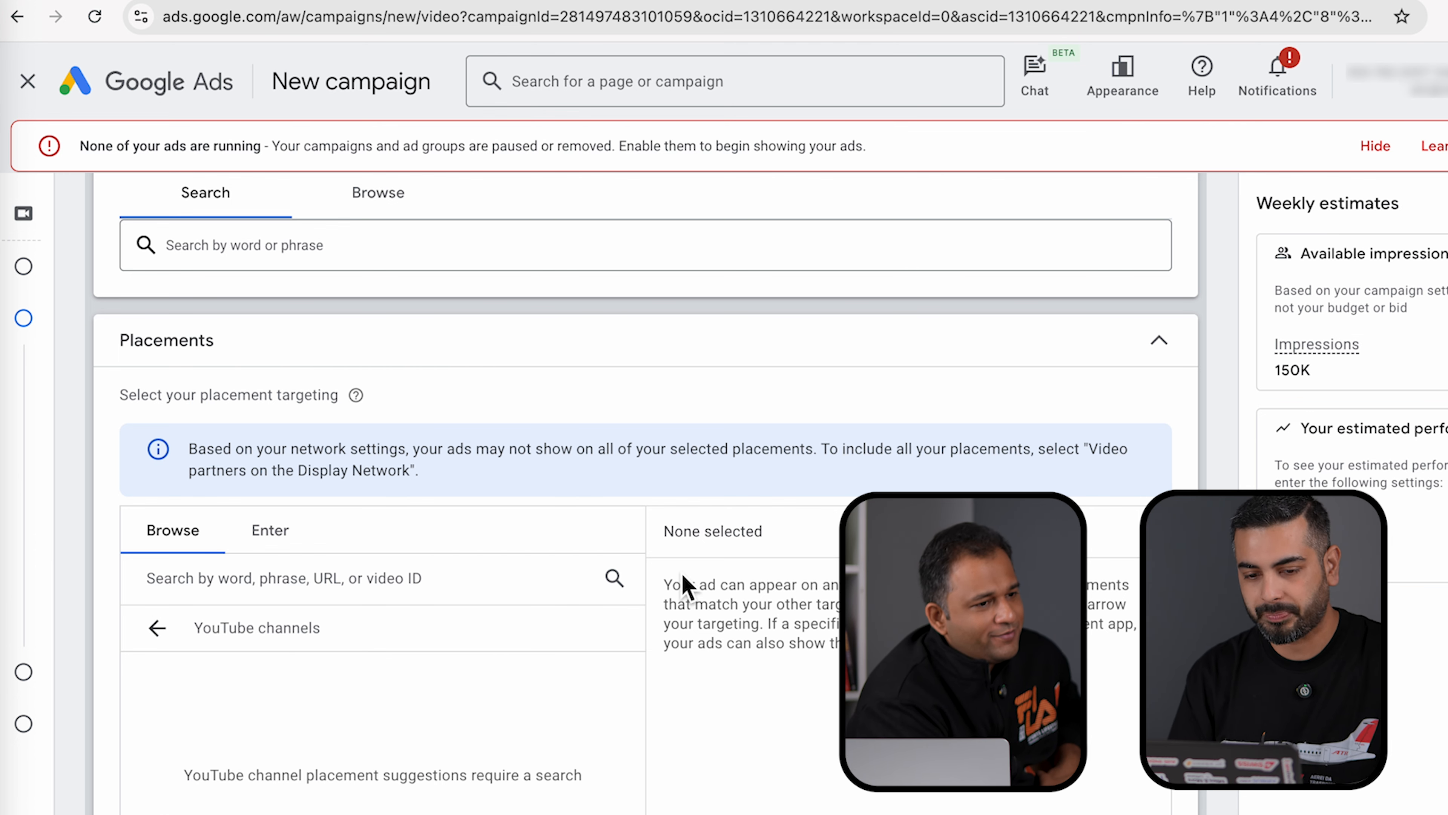
left_click(621, 587)
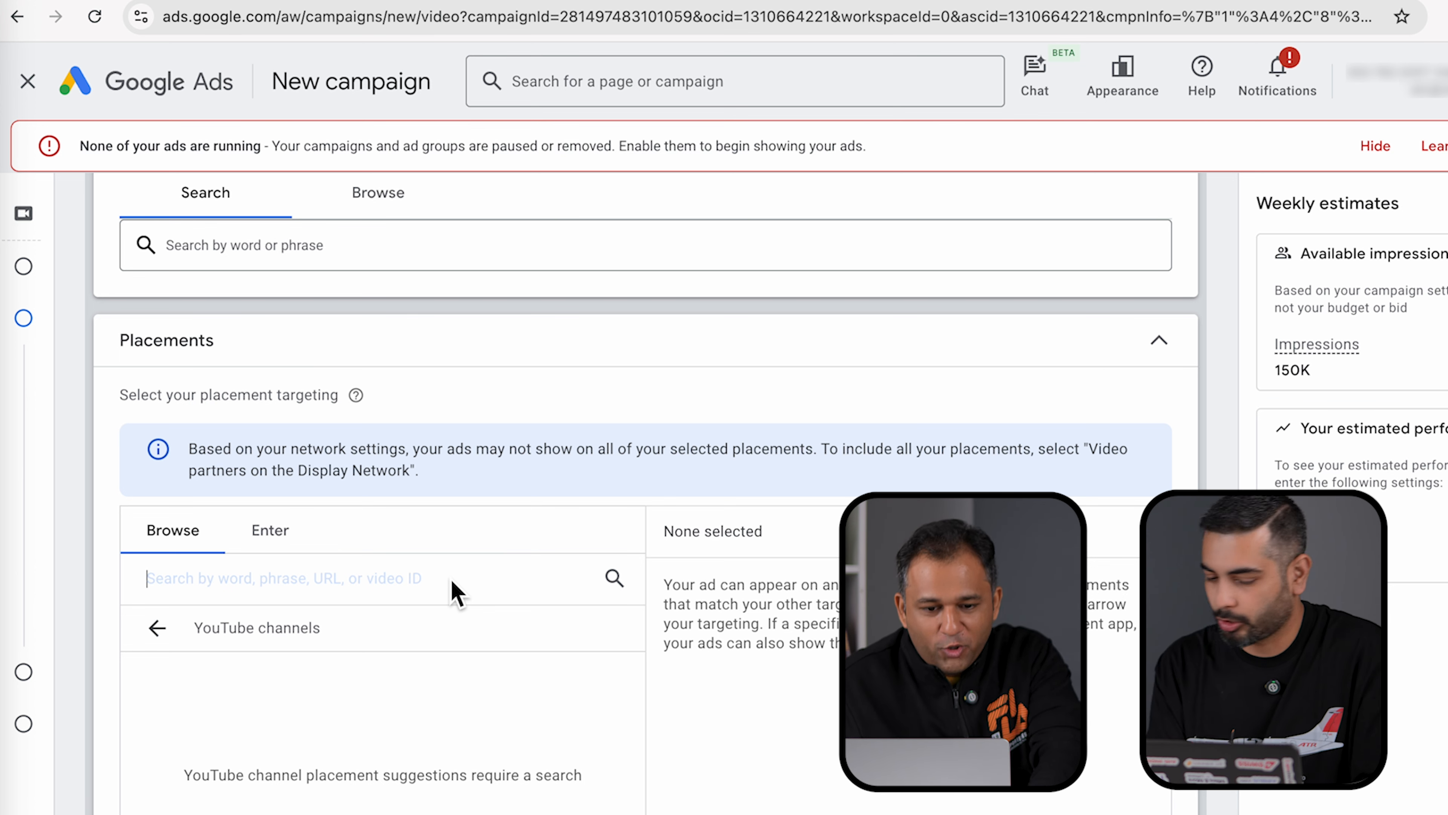
type("auto focus")
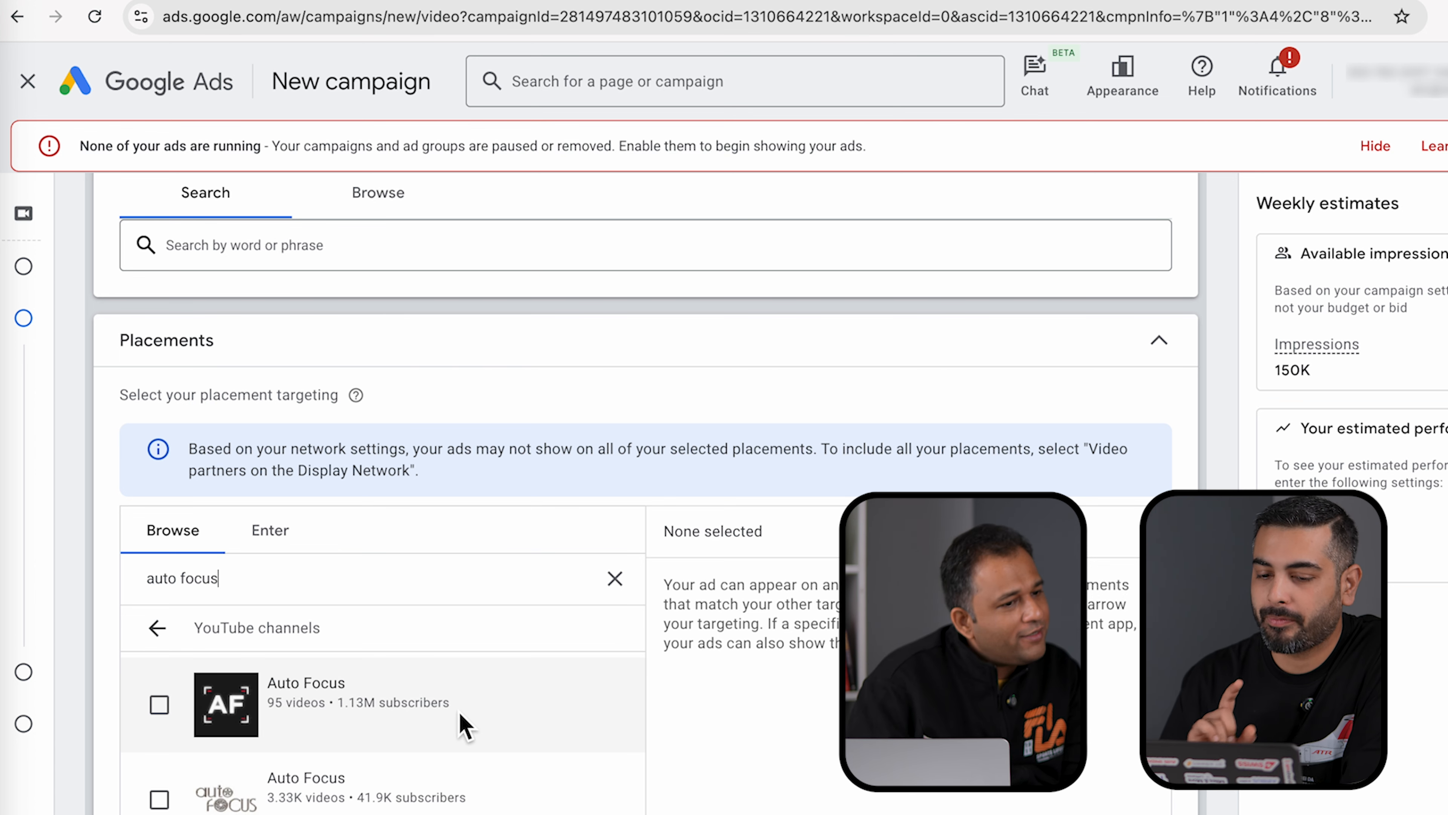
left_click(159, 705)
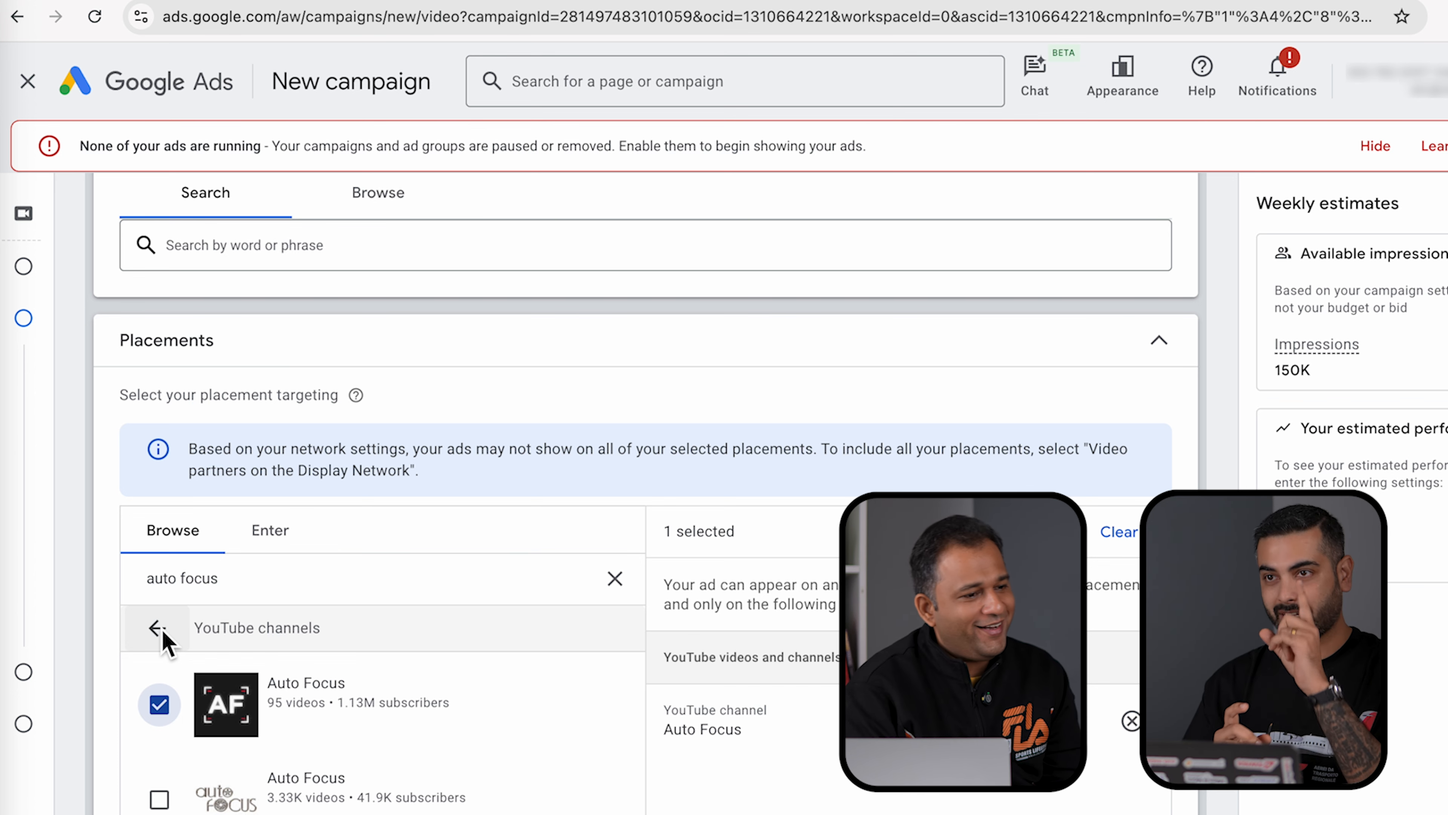
left_click(157, 629)
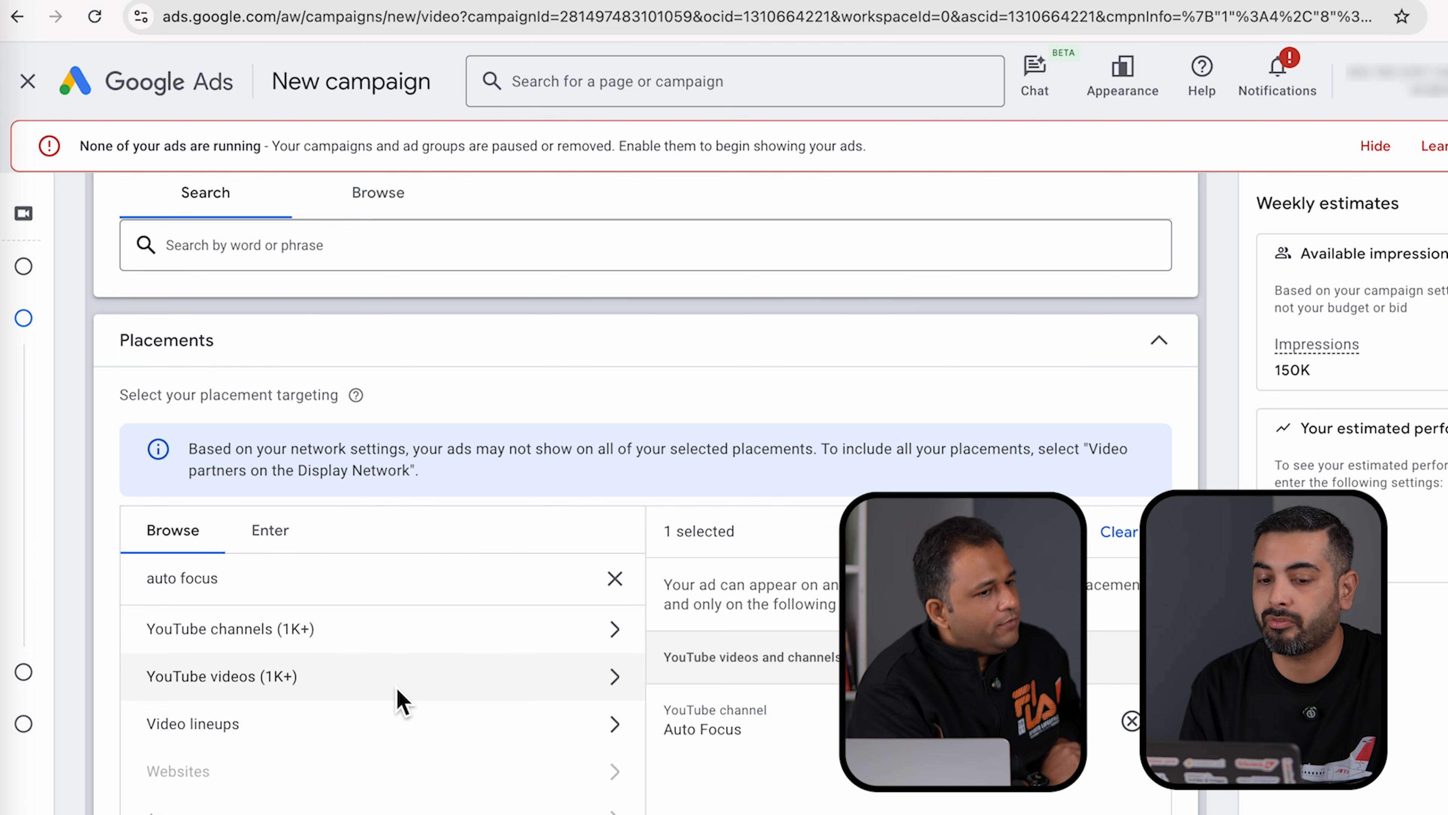
- Add the Auto Focus video 'Reviewing my Daily Driver | 911 Turbo S' from YouTube videos (1K+) as a placement
left_click(402, 699)
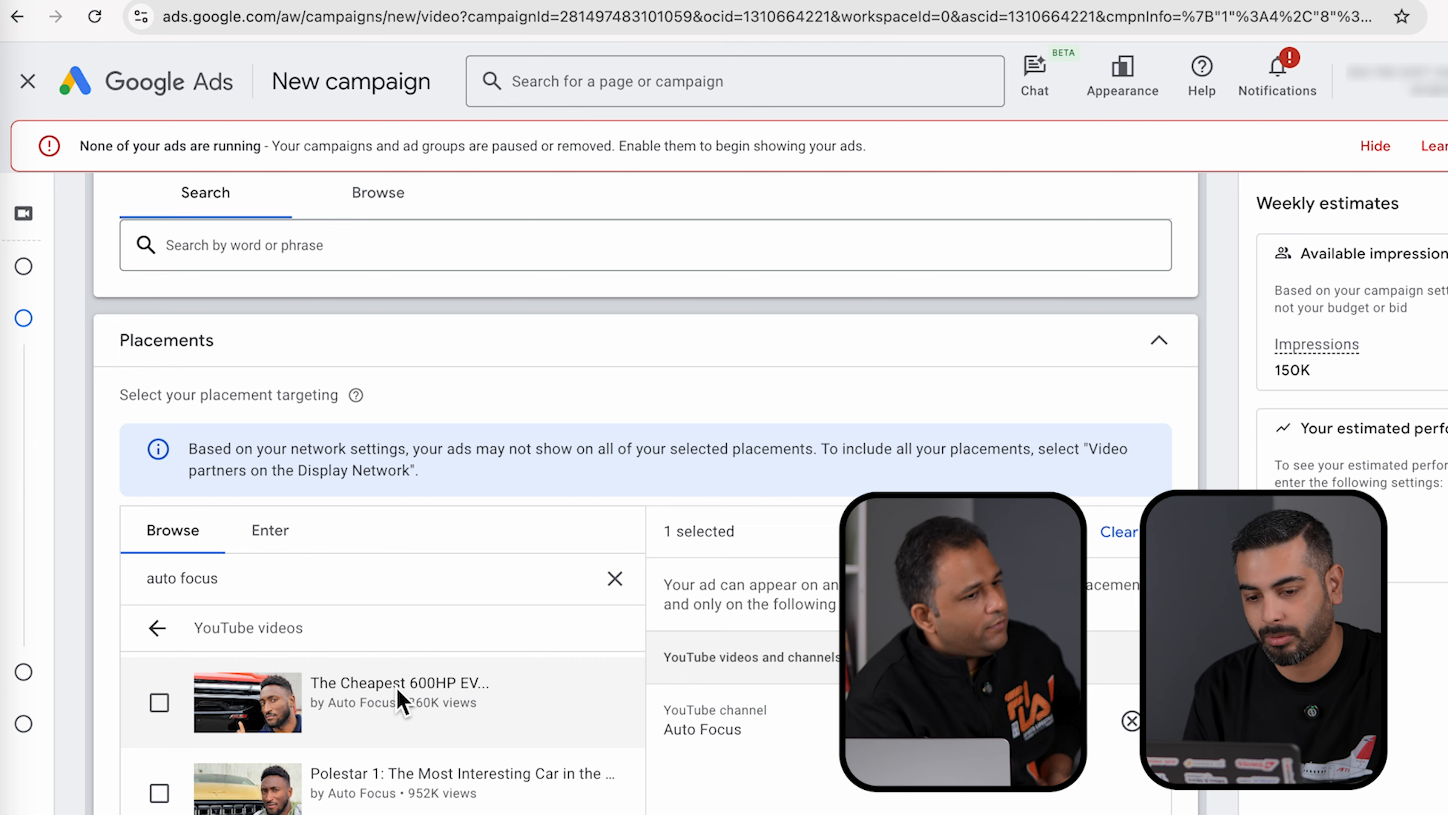
scroll(402, 699, "down", 5)
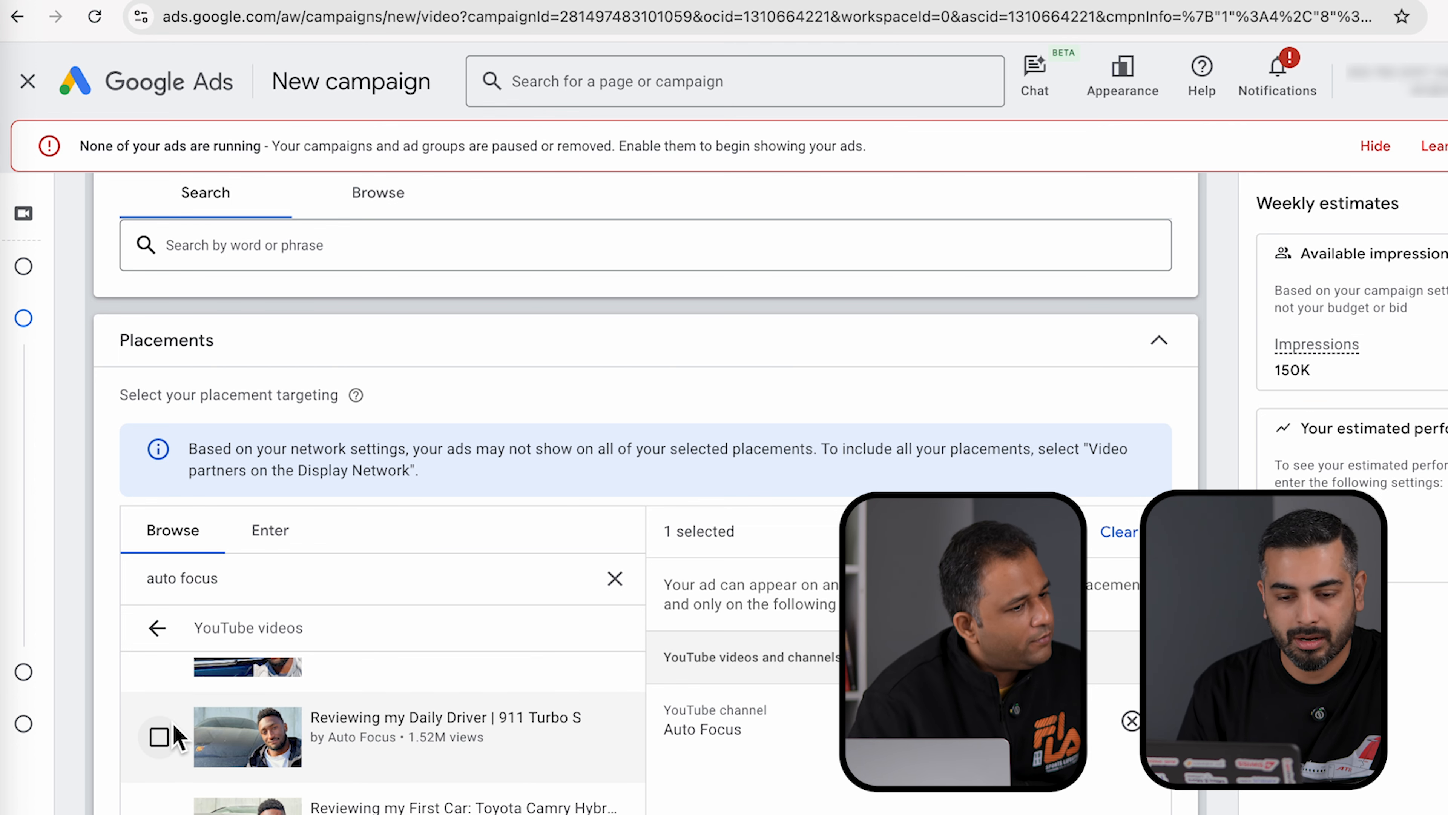
left_click(159, 738)
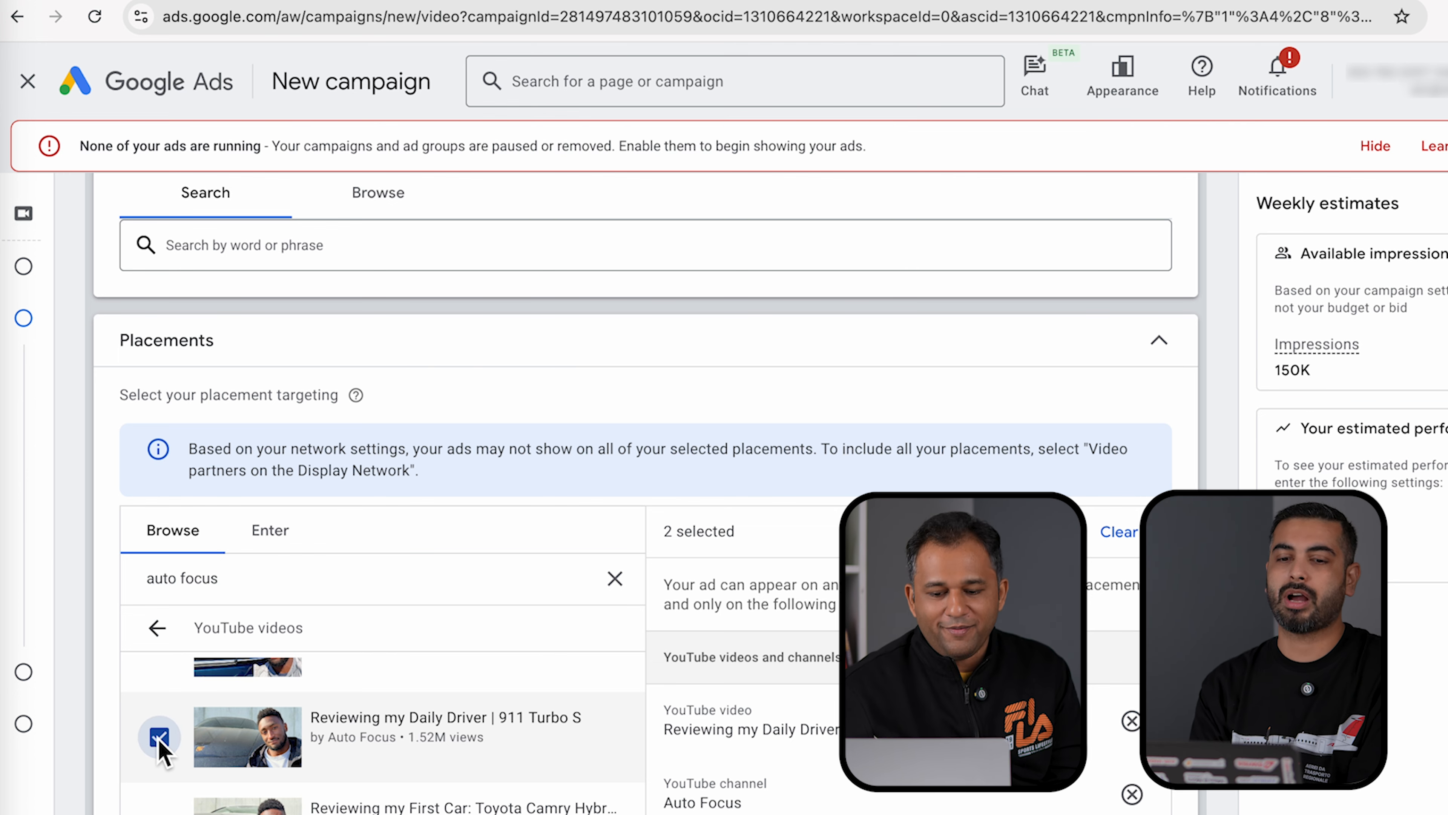
left_click(157, 628)
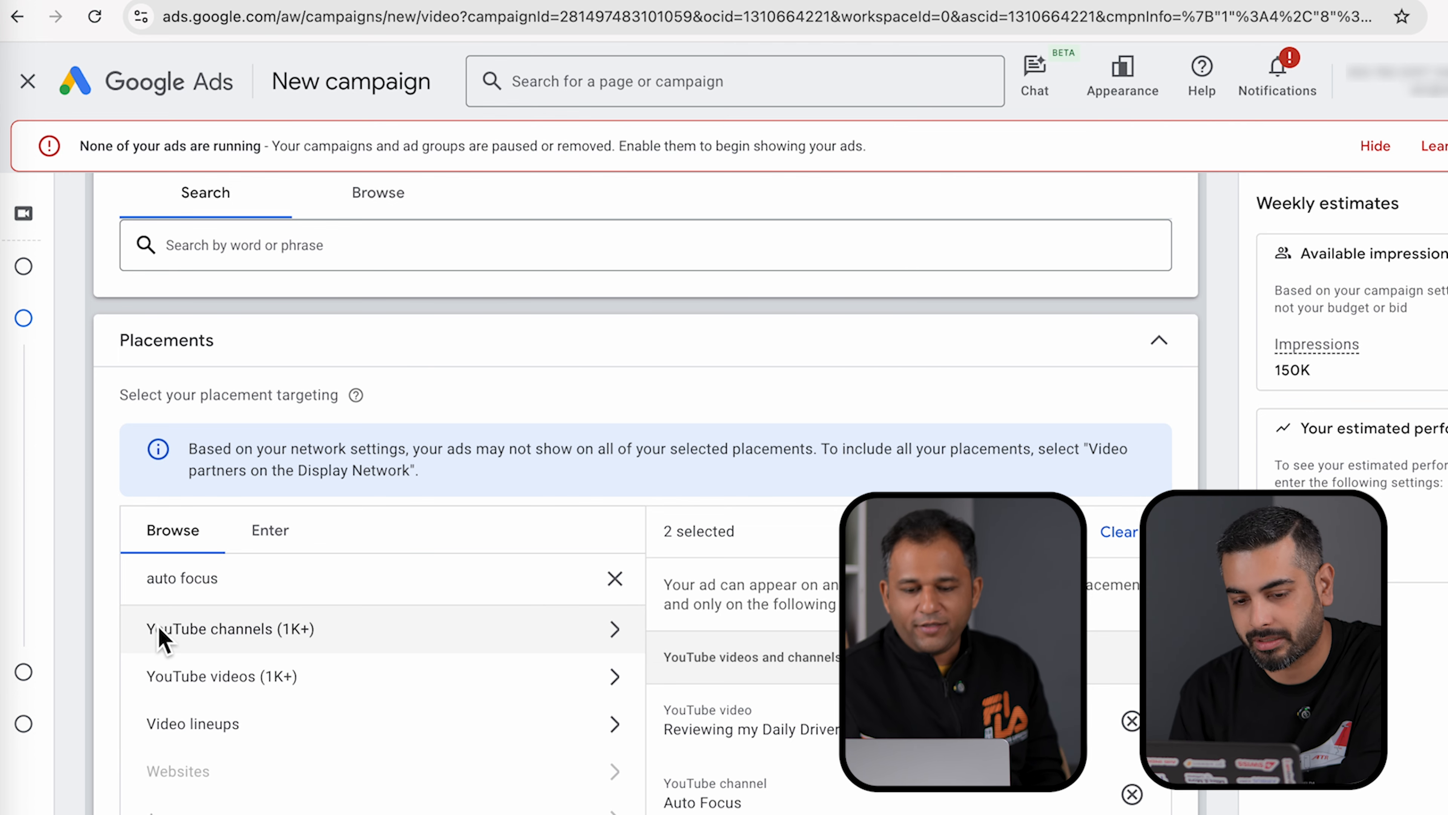
- Glance at the Video lineups placements, then move down to the Create your video ads section
left_click(340, 741)
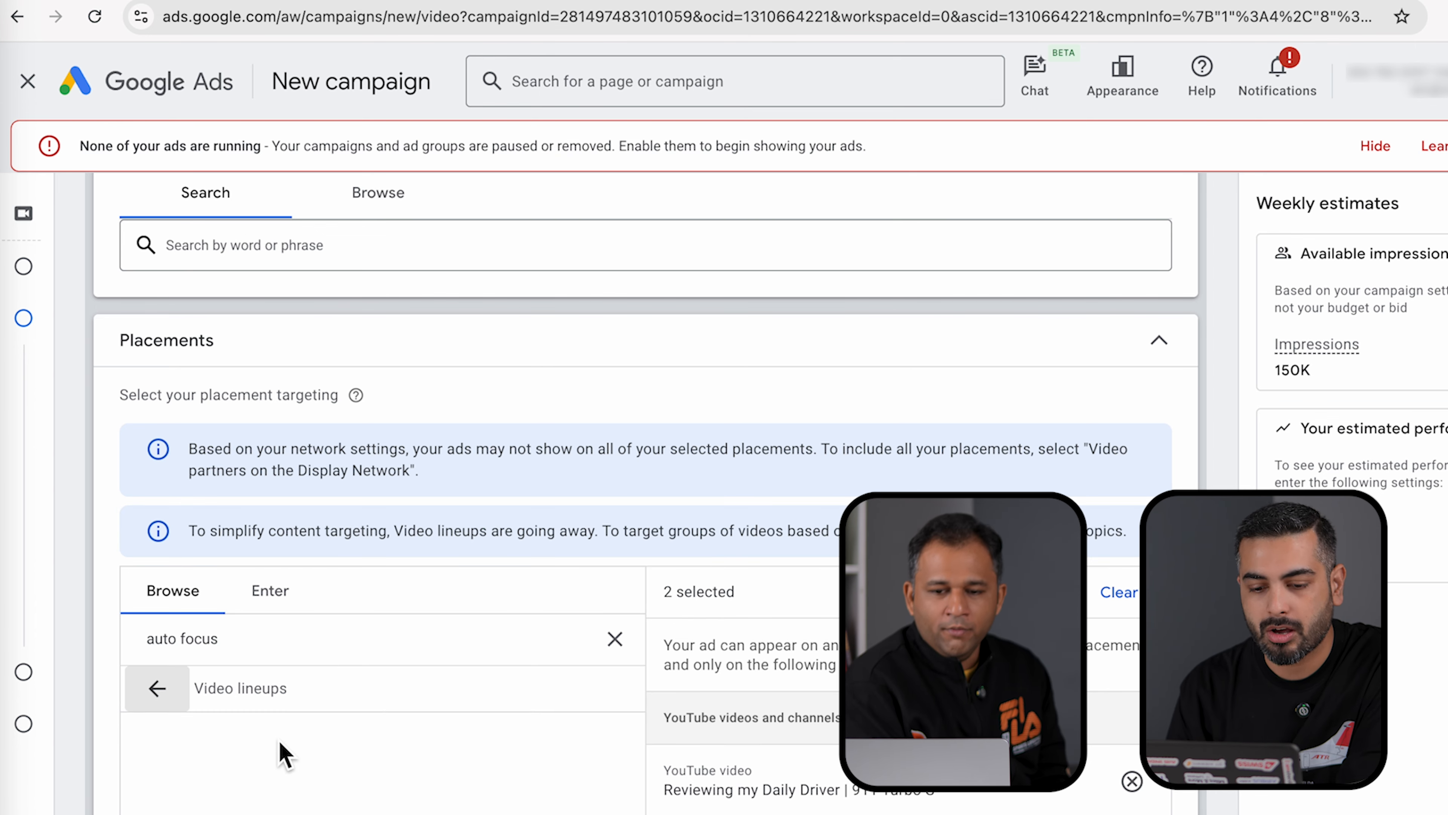
left_click(173, 703)
scroll(97, 720, "down", 4)
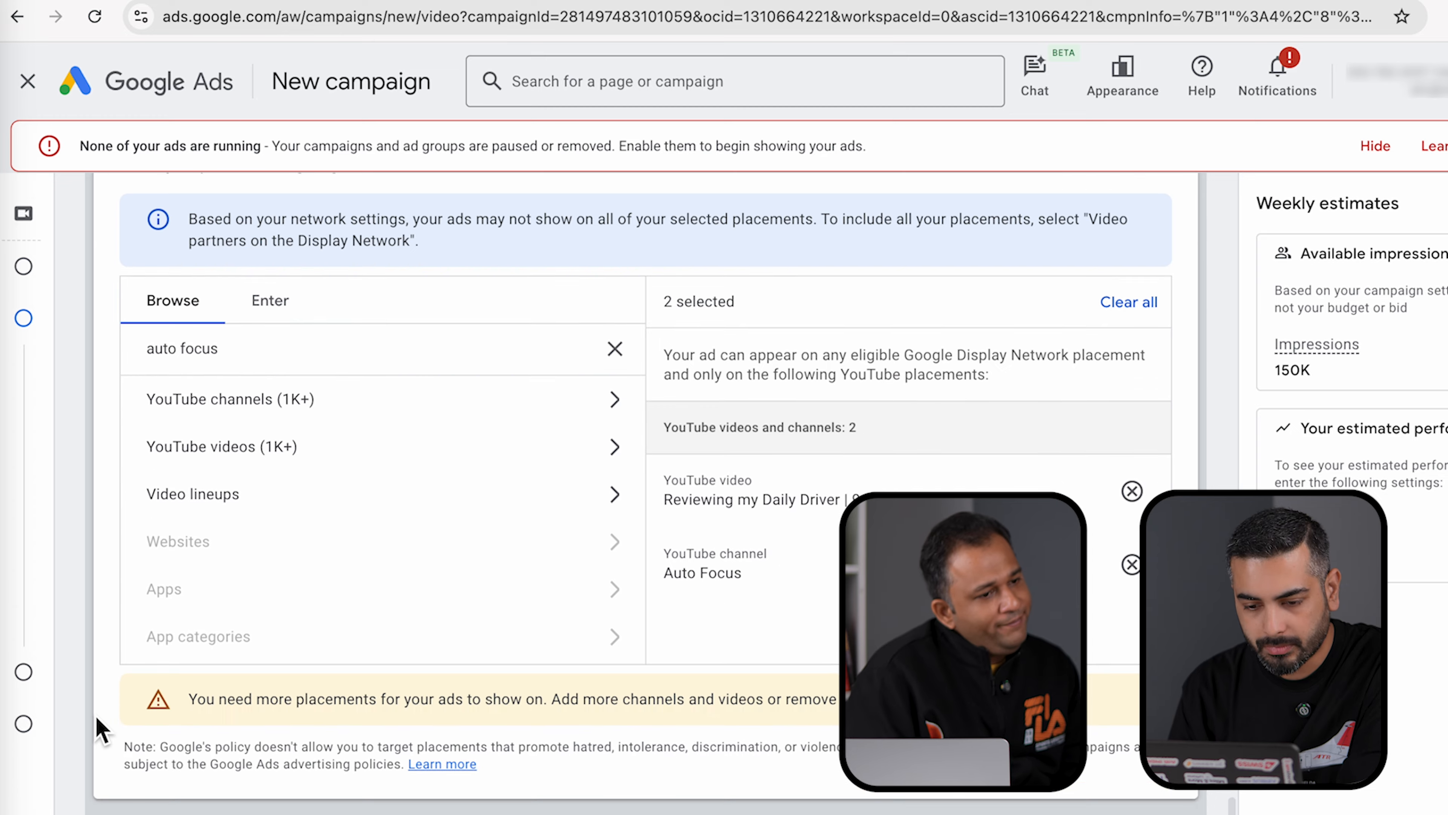
scroll(97, 730, "down", 1)
scroll(102, 730, "down", 2)
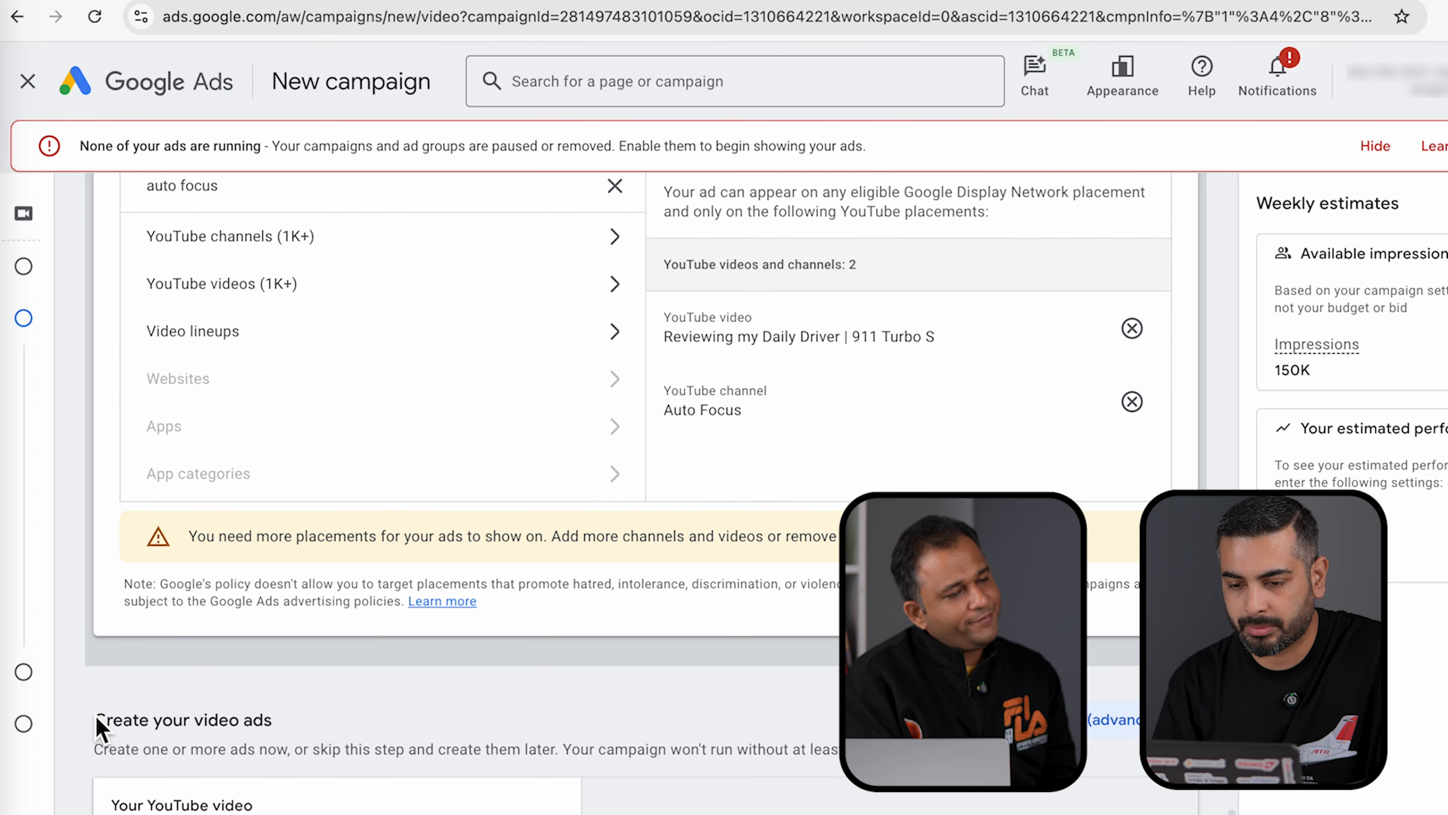
scroll(101, 730, "up", 2)
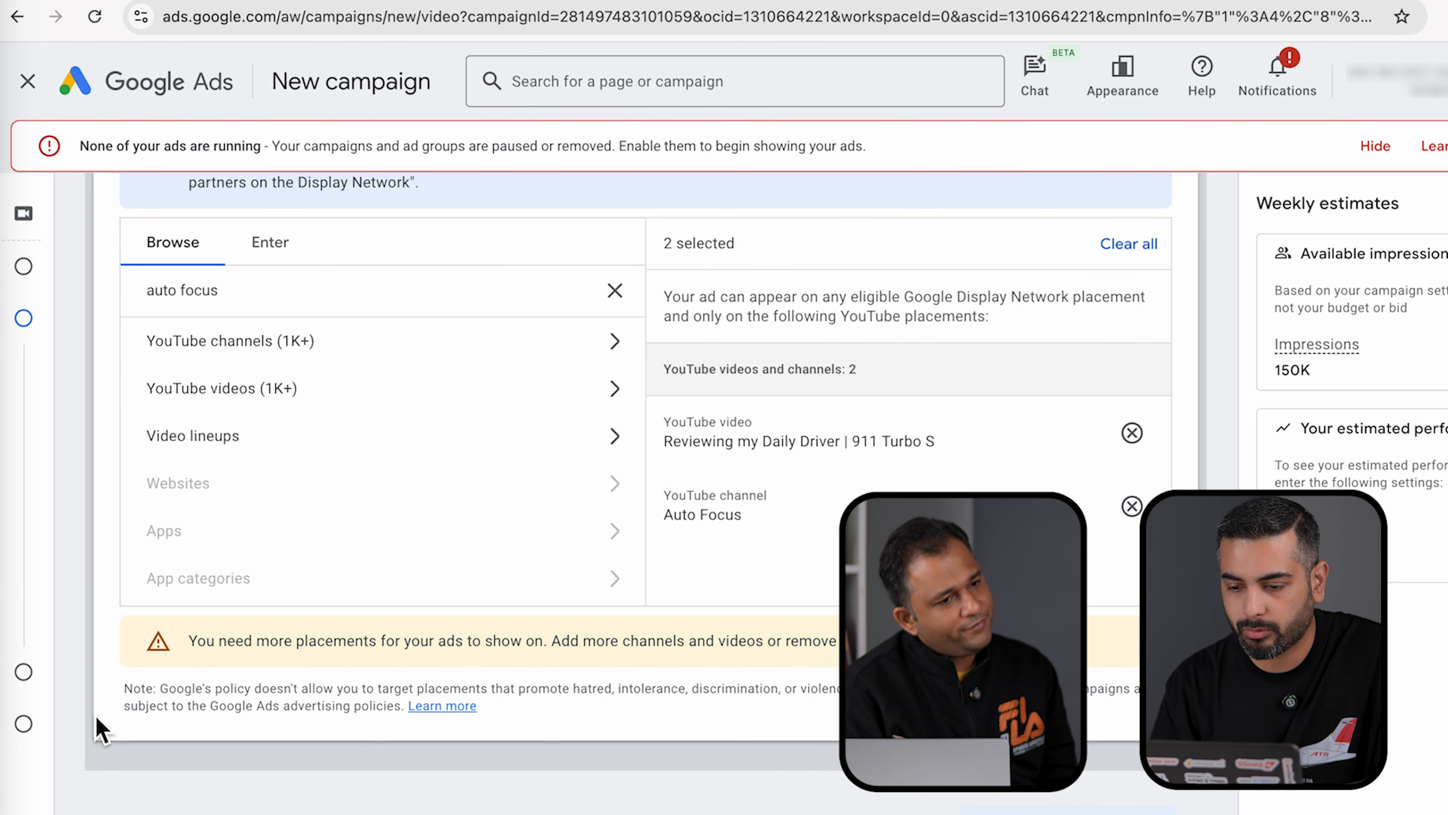
scroll(98, 727, "down", 8)
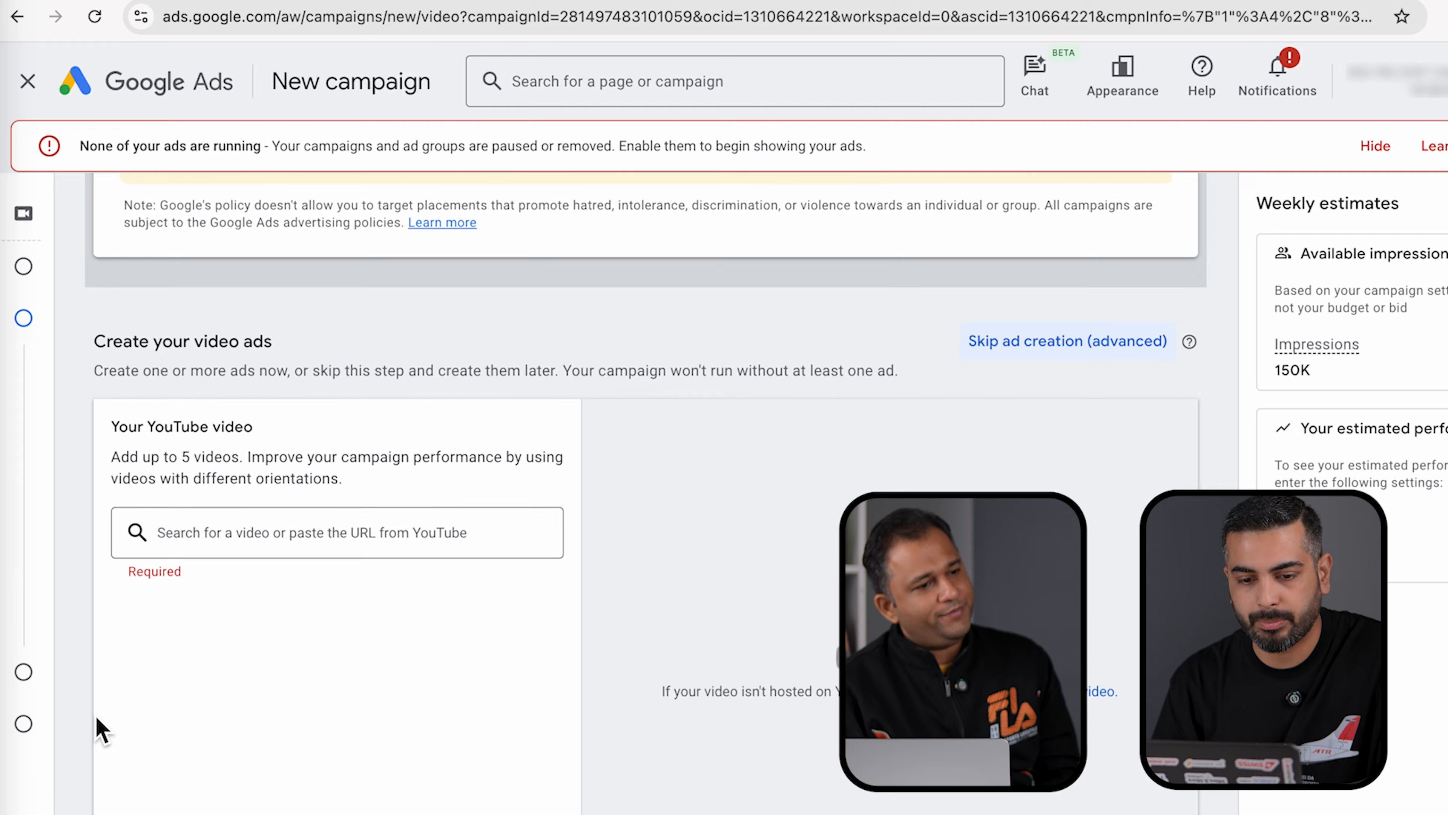
scroll(97, 730, "down", 1)
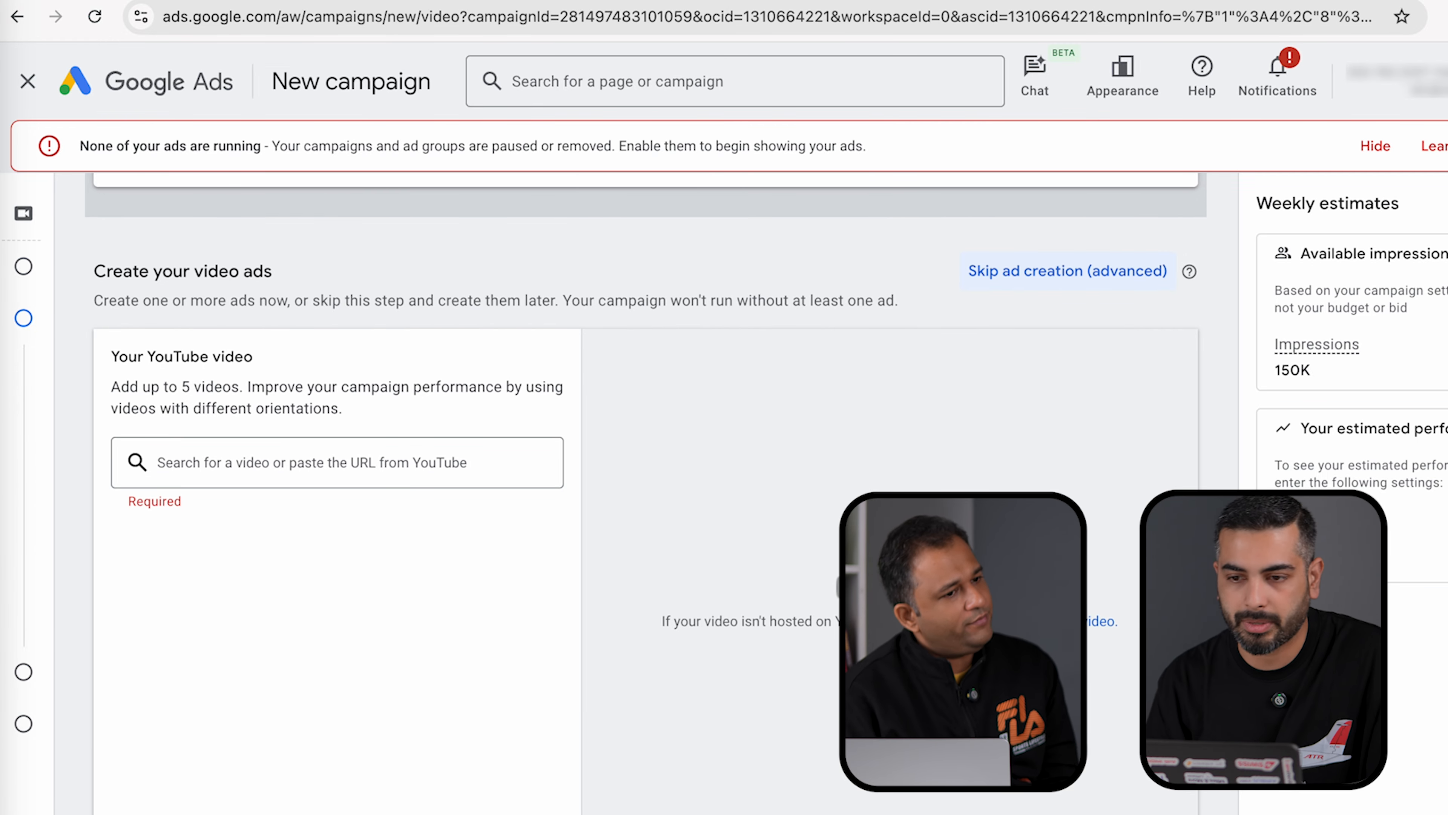
- Open the My Motor Talks video 'Brezza Petrol vs CNG' on YouTube and copy its URL
left_click(480, 1)
scroll(620, 533, "down", 3)
scroll(621, 542, "down", 8)
scroll(621, 542, "up", 15)
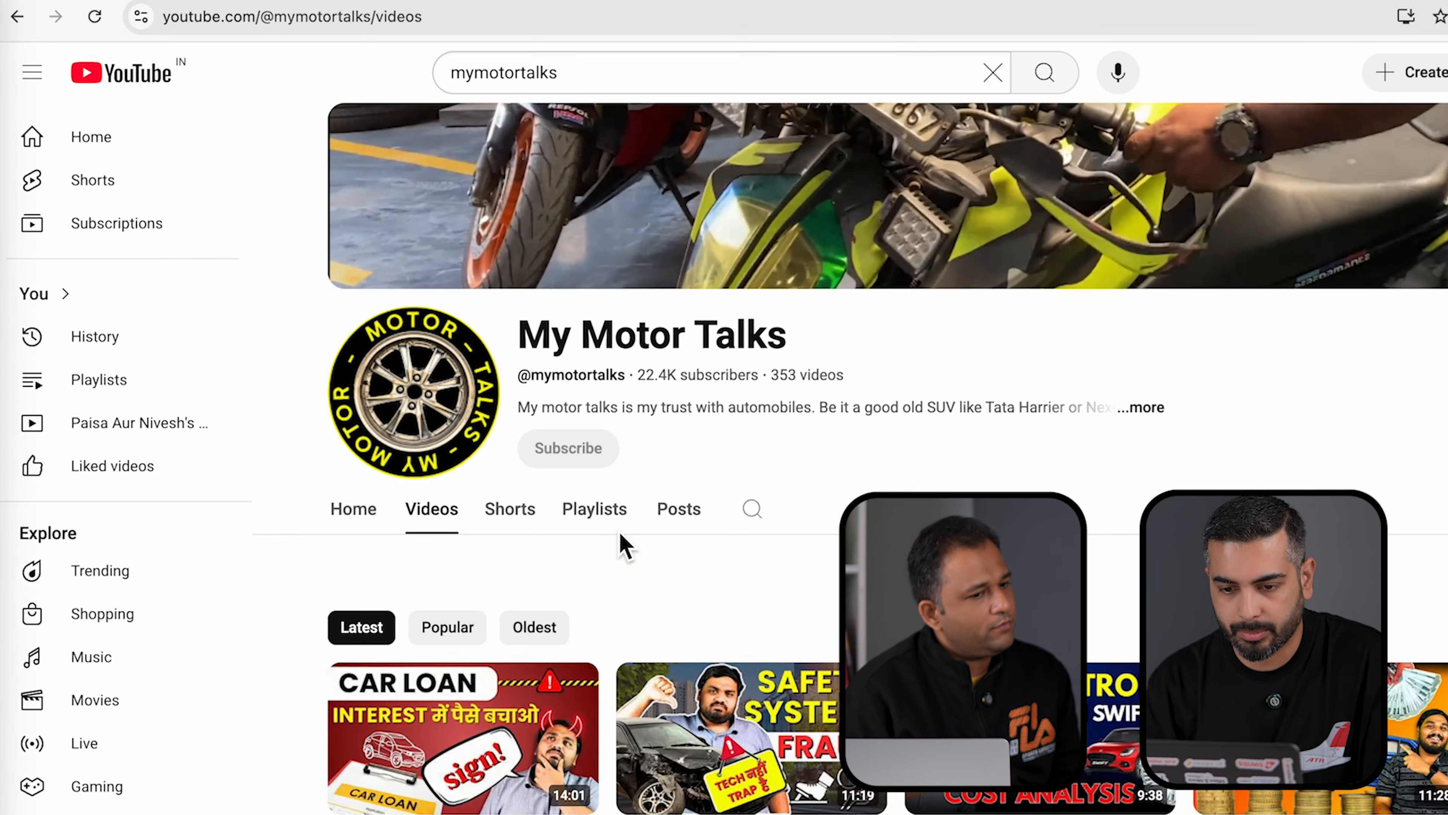
scroll(624, 545, "down", 10)
scroll(621, 542, "up", 3)
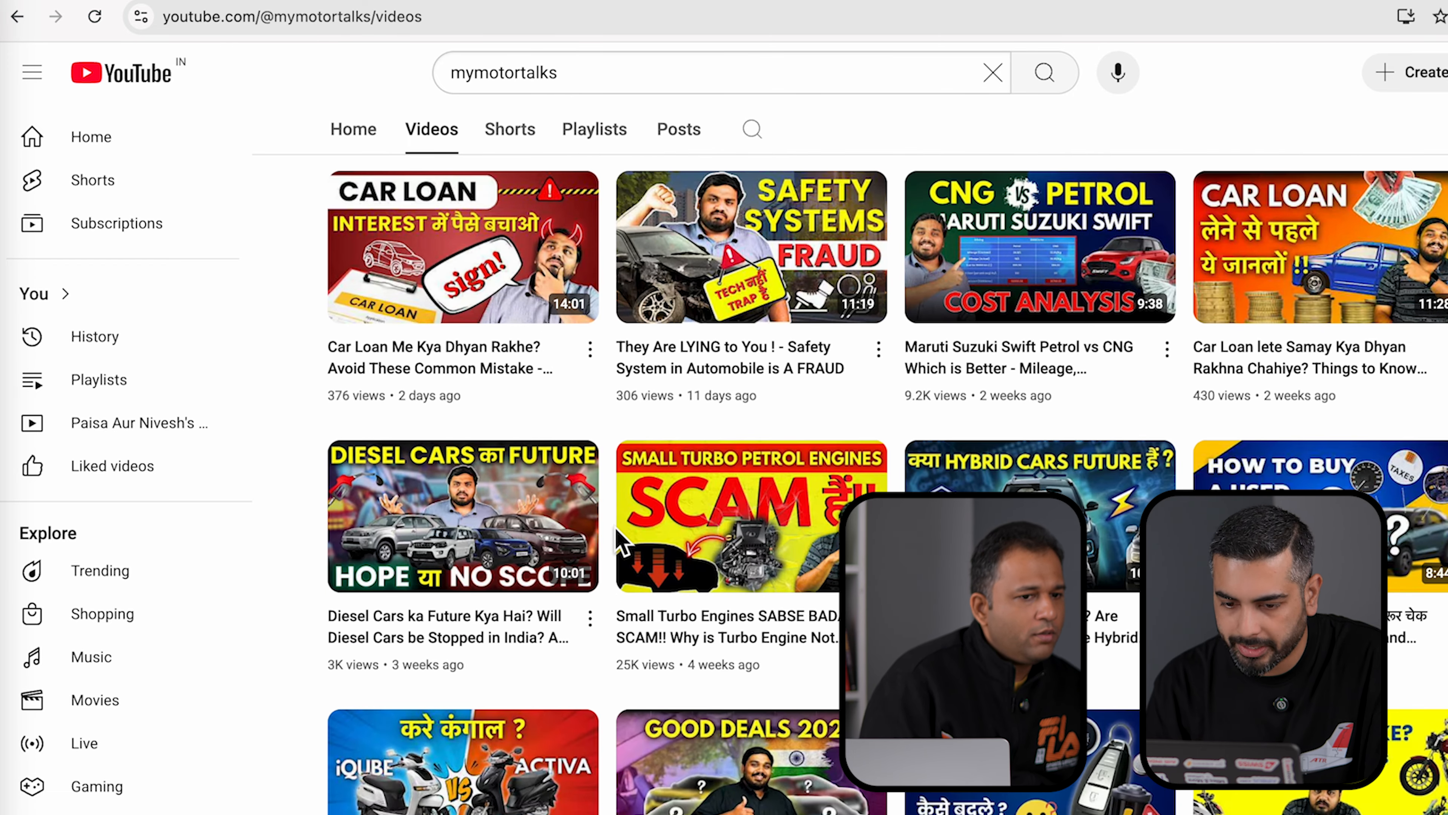
scroll(620, 542, "down", 10)
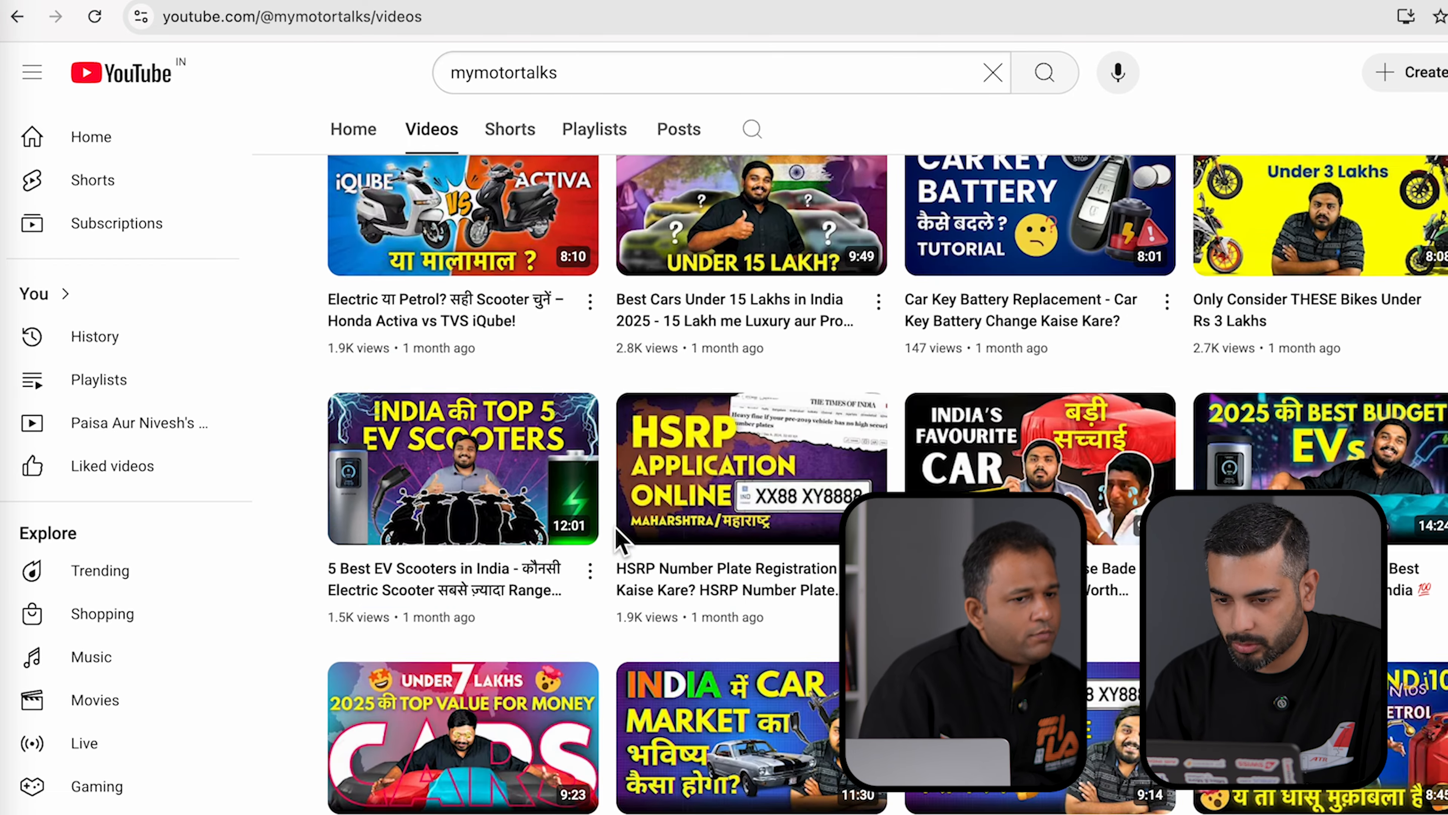
scroll(620, 542, "down", 5)
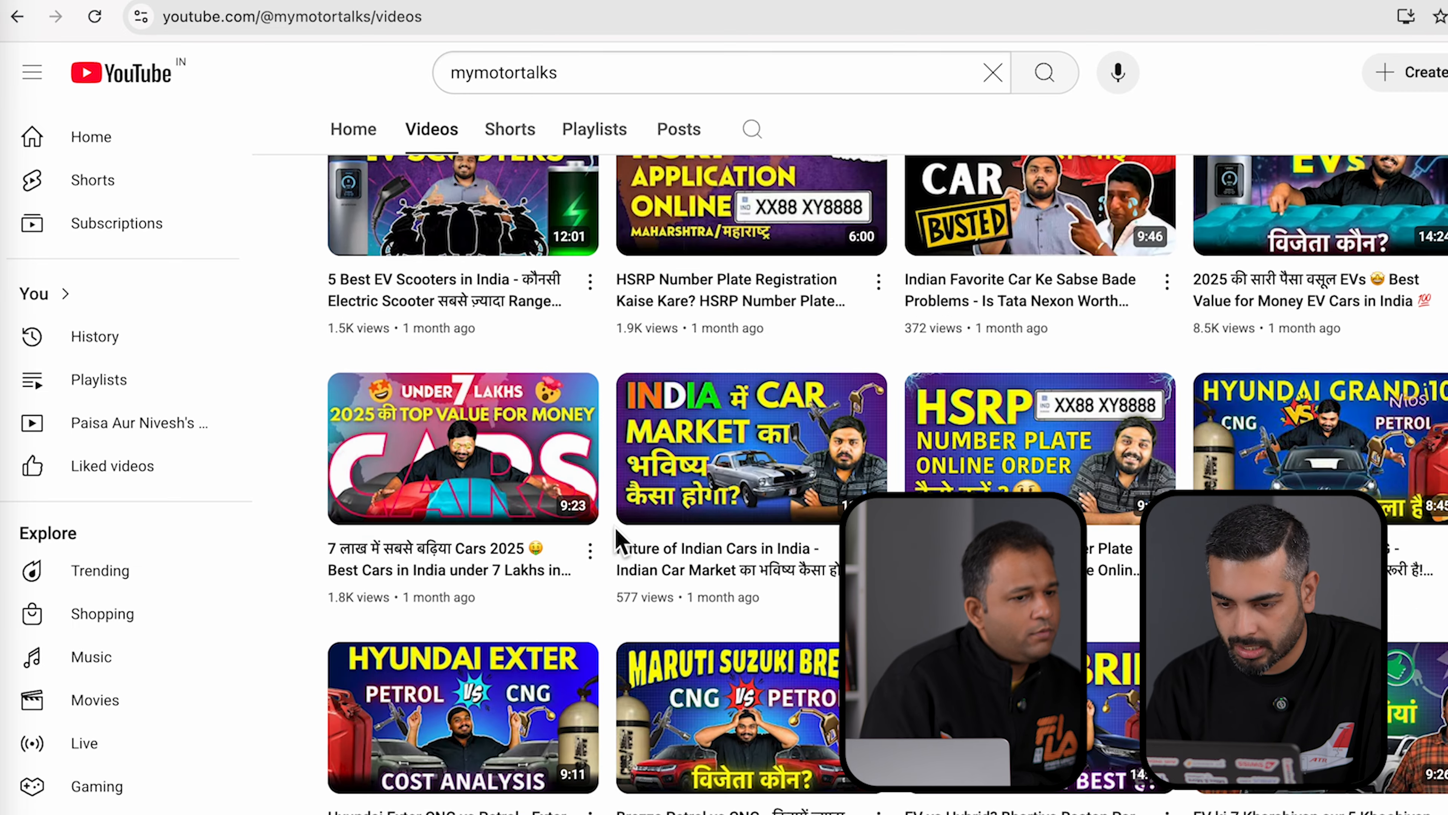
scroll(618, 539, "down", 7)
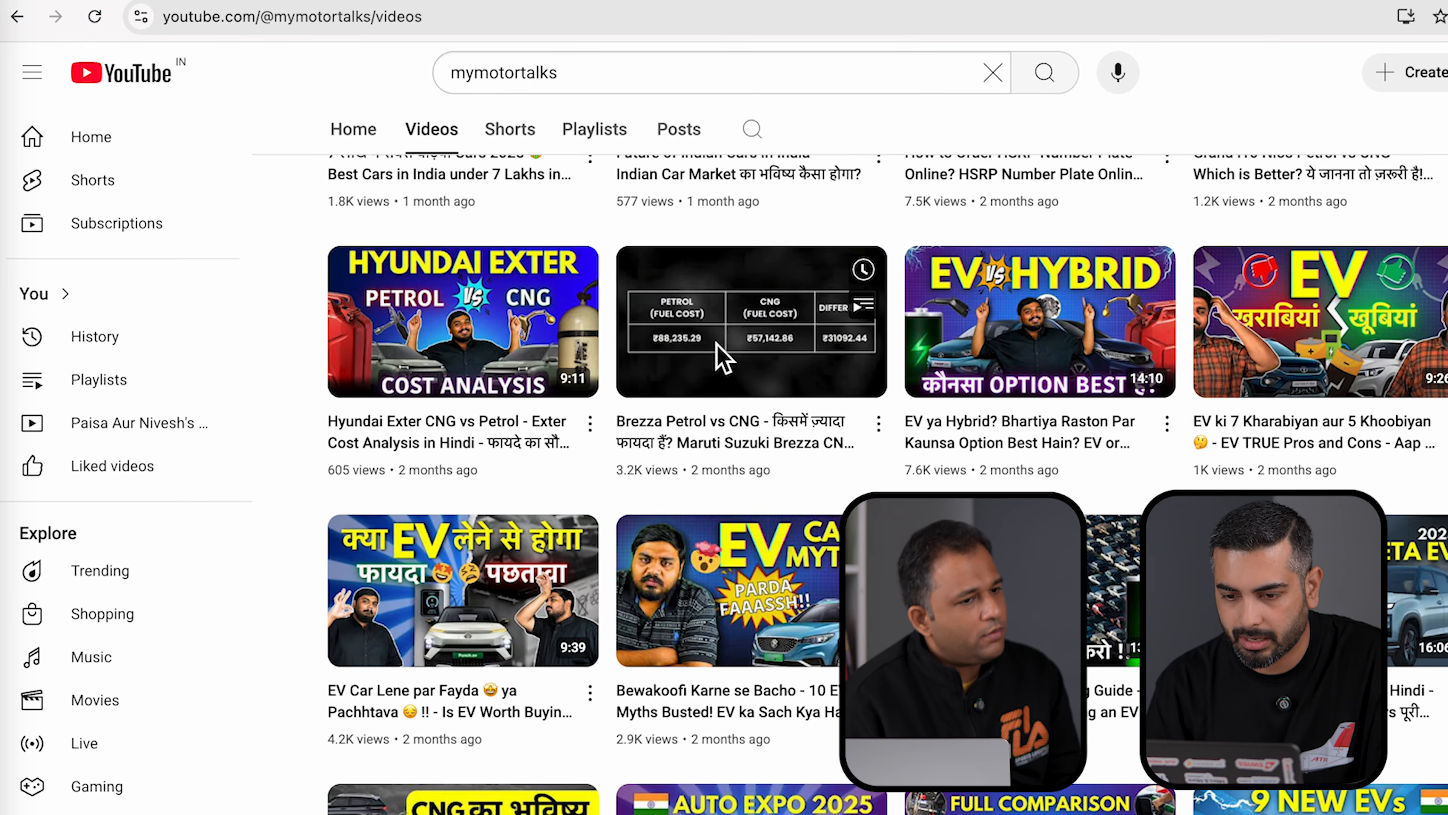
left_click(716, 344)
left_click(59, 697)
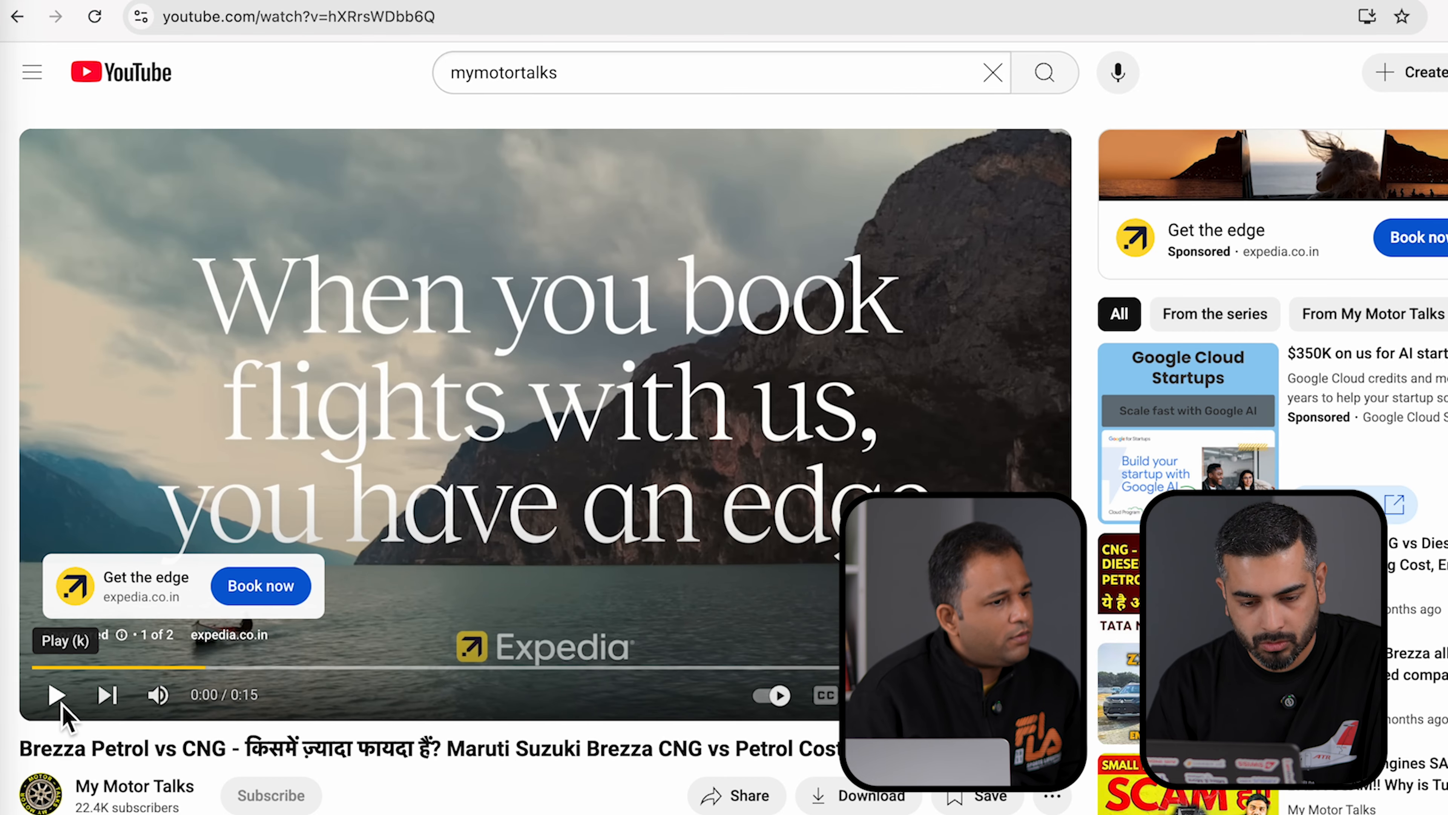
left_click(365, 32)
key("ctrl+c")
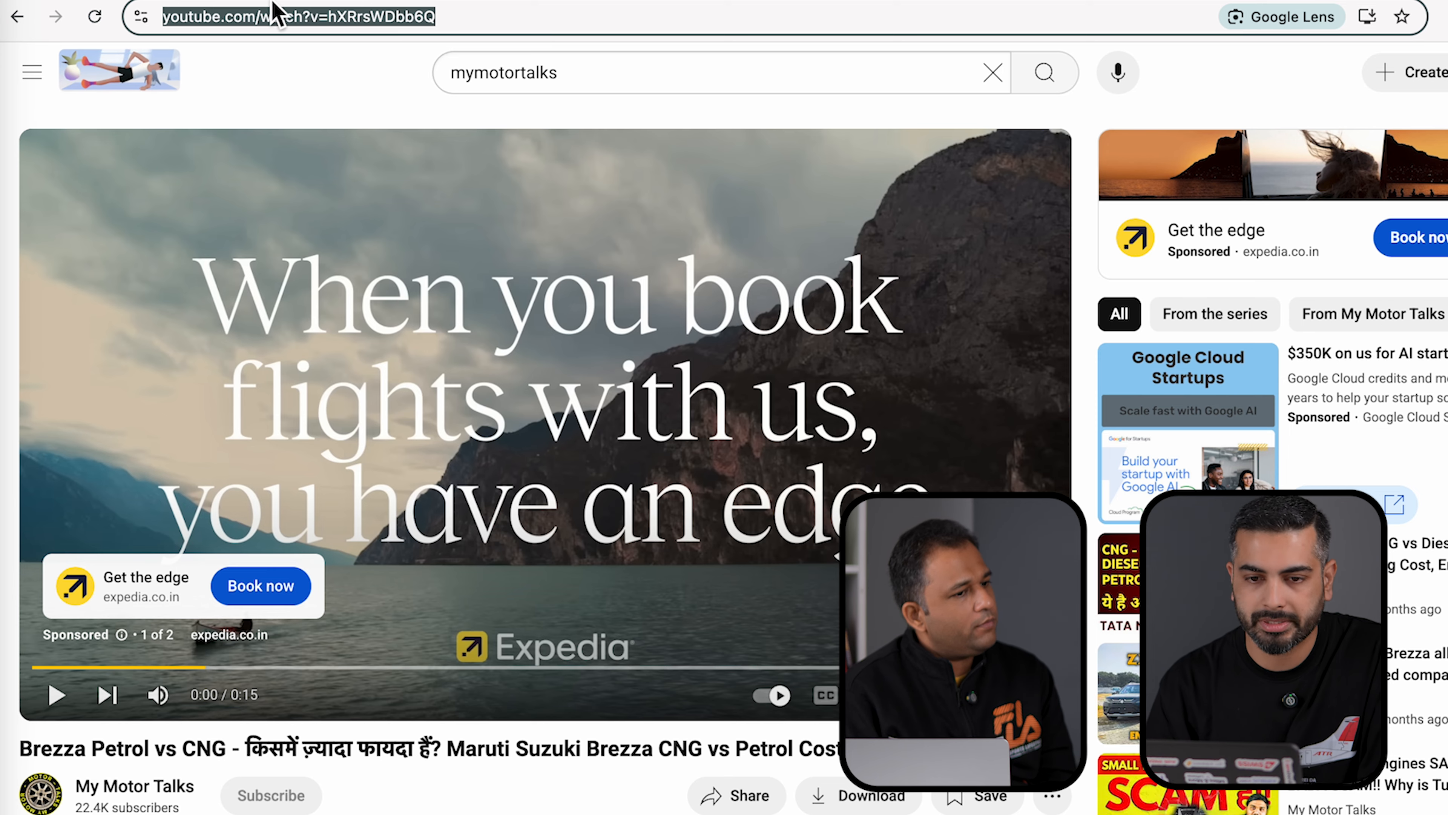
- Paste the Brezza video link into the YouTube video search box in Google Ads
left_click(215, 0)
left_click(213, 462)
key("ctrl+v")
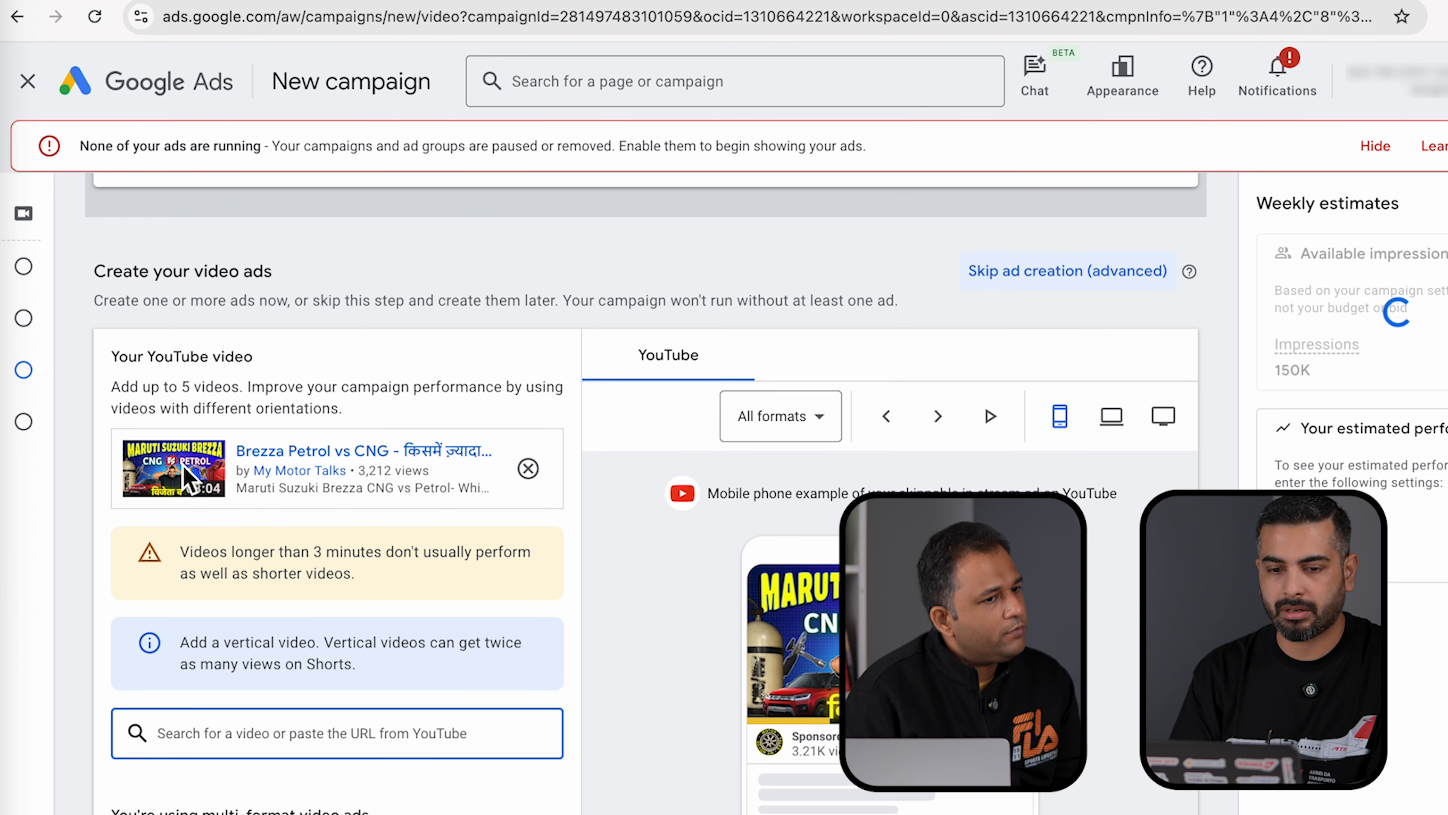
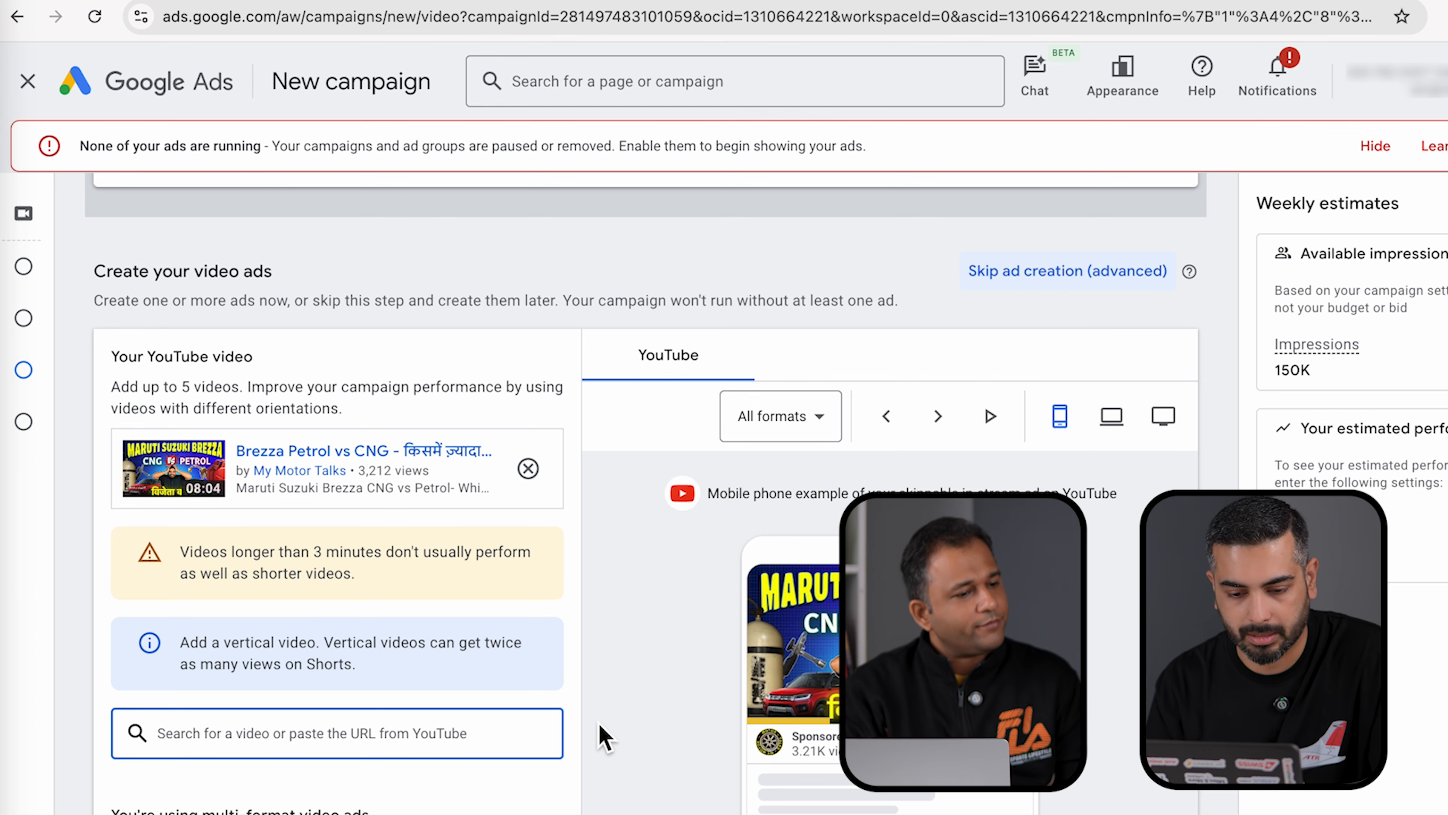
scroll(598, 737, "down", 4)
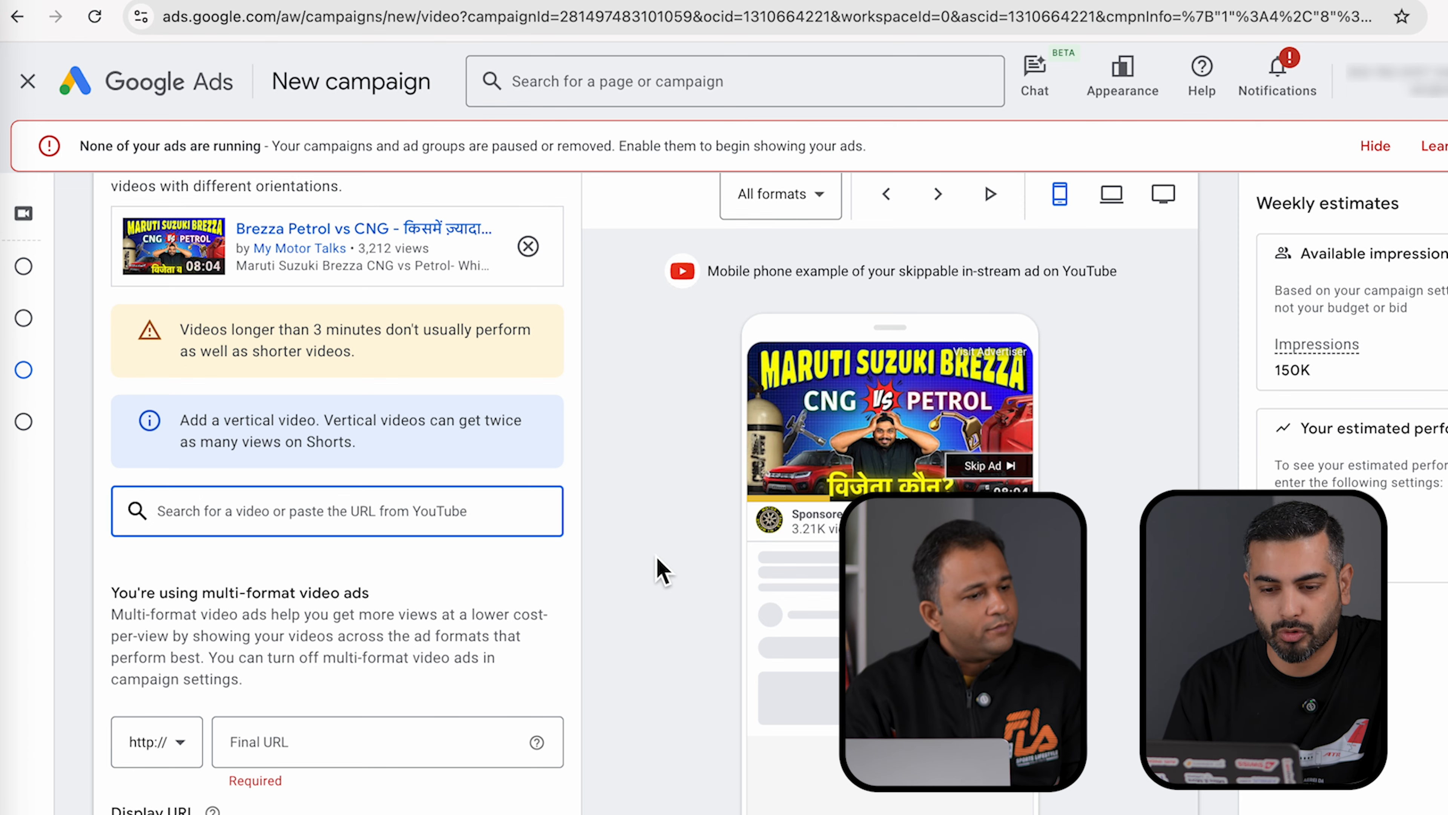
scroll(613, 560, "down", 2)
left_click(286, 672)
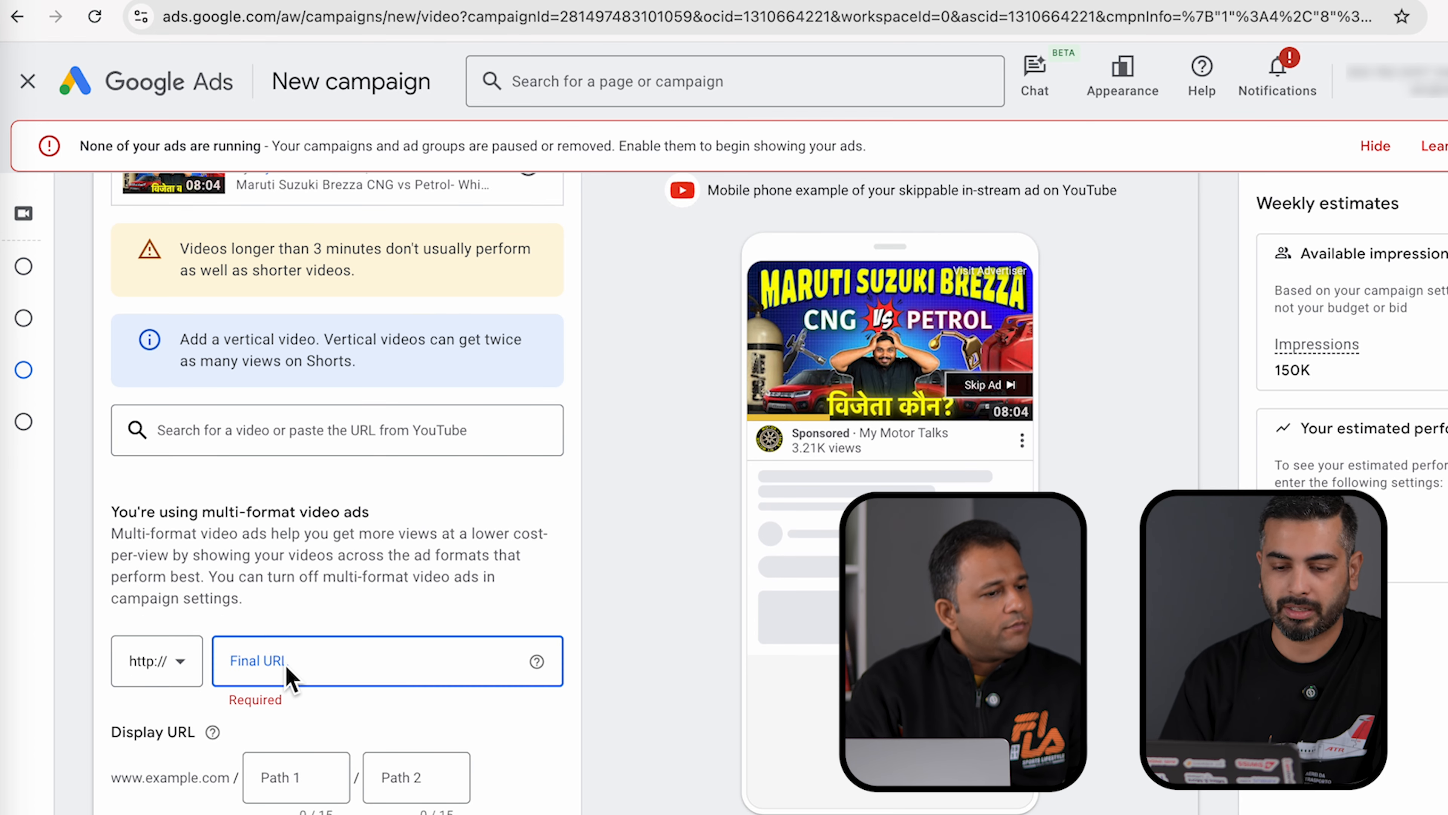
type("mymo")
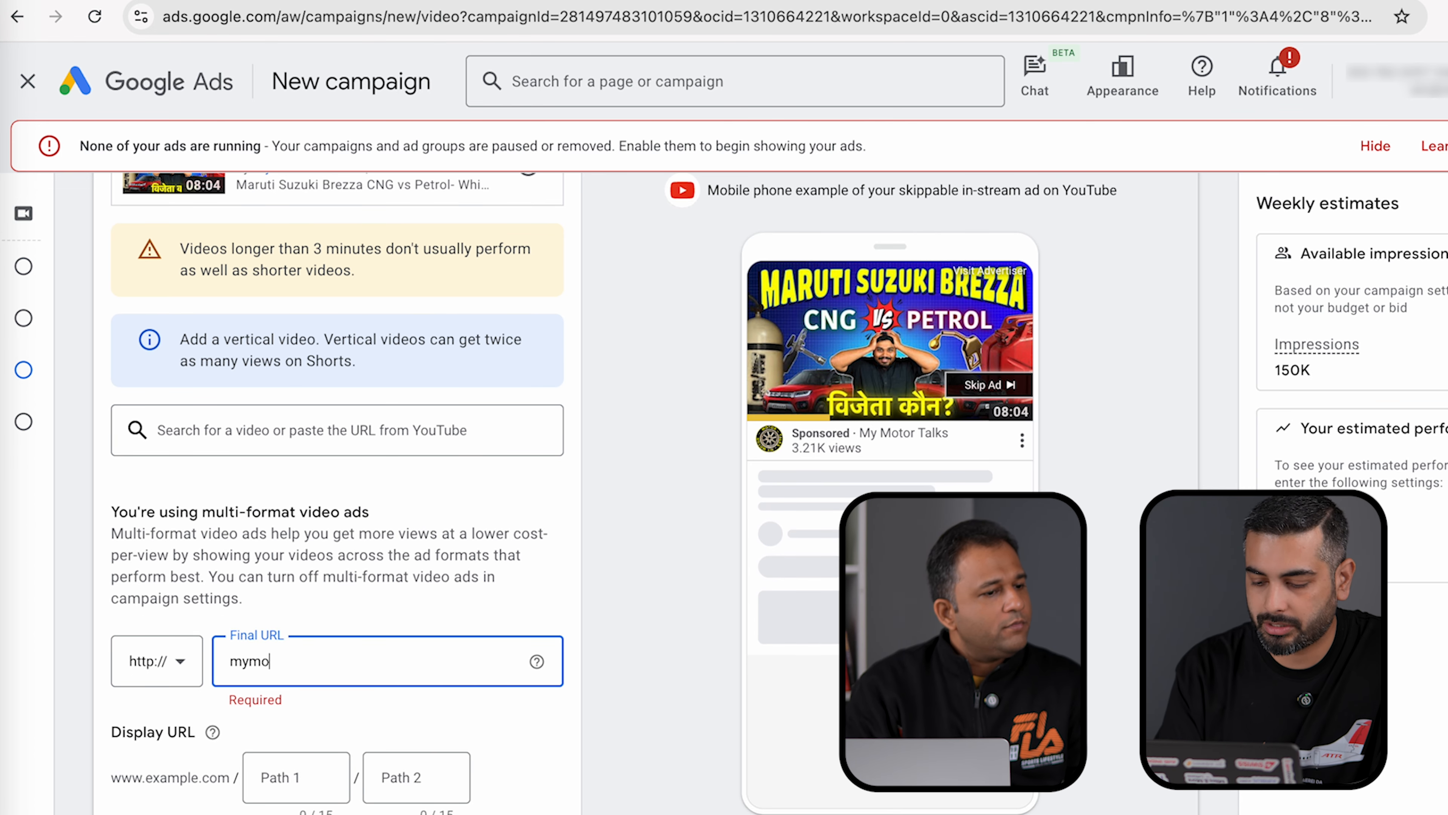
type("tortalks")
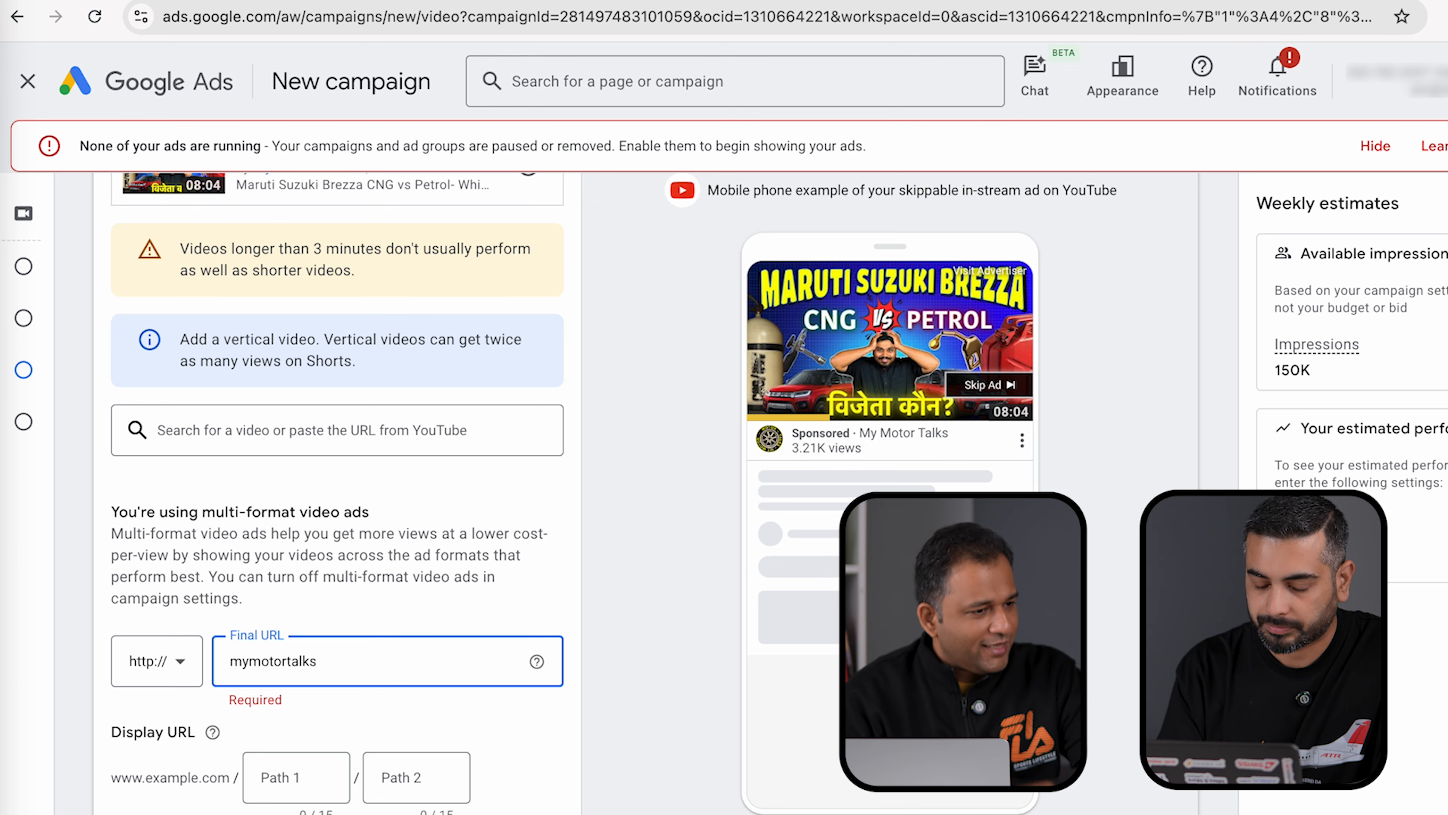
key("ctrl+a")
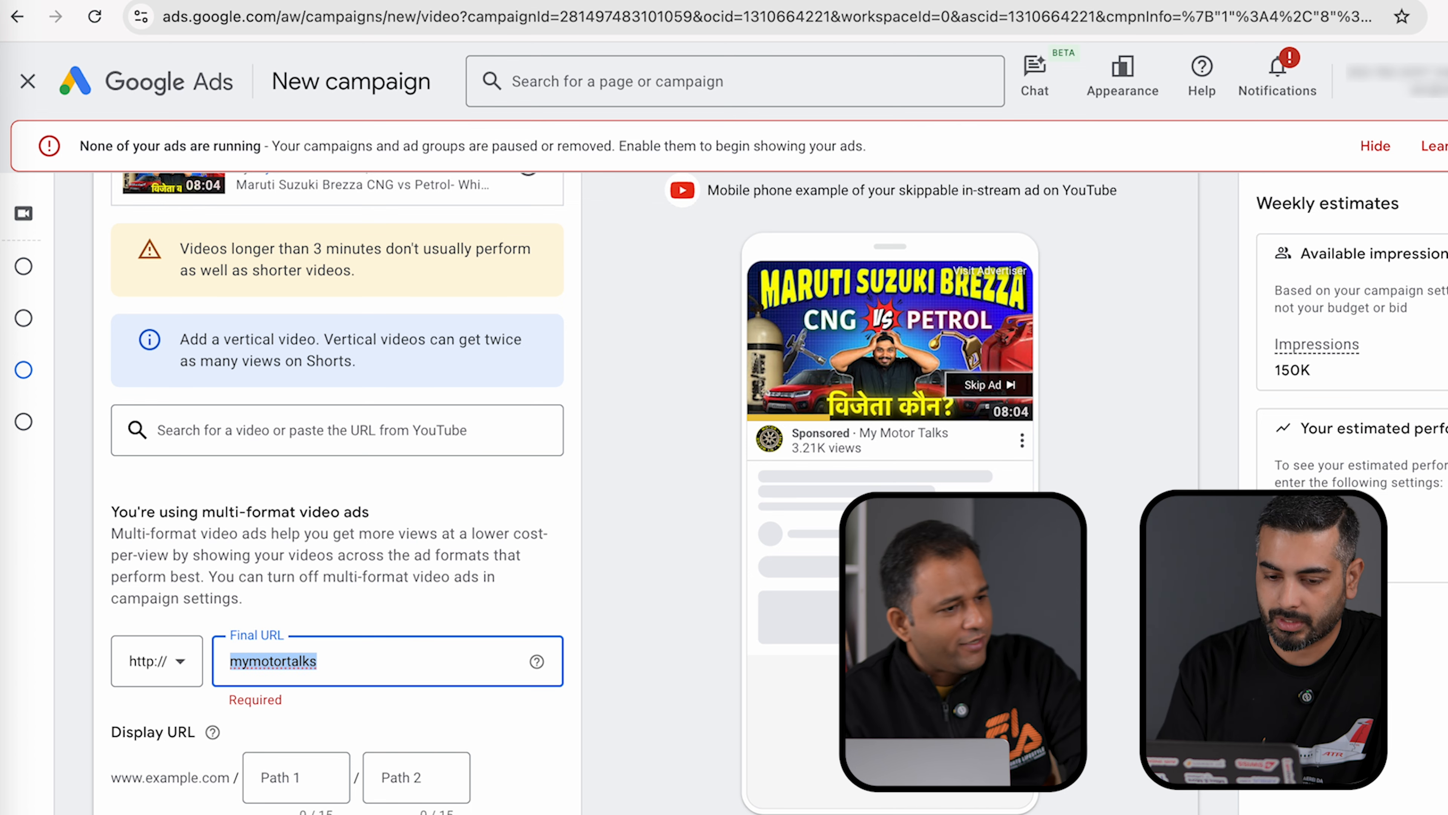
type("mangocreators.com")
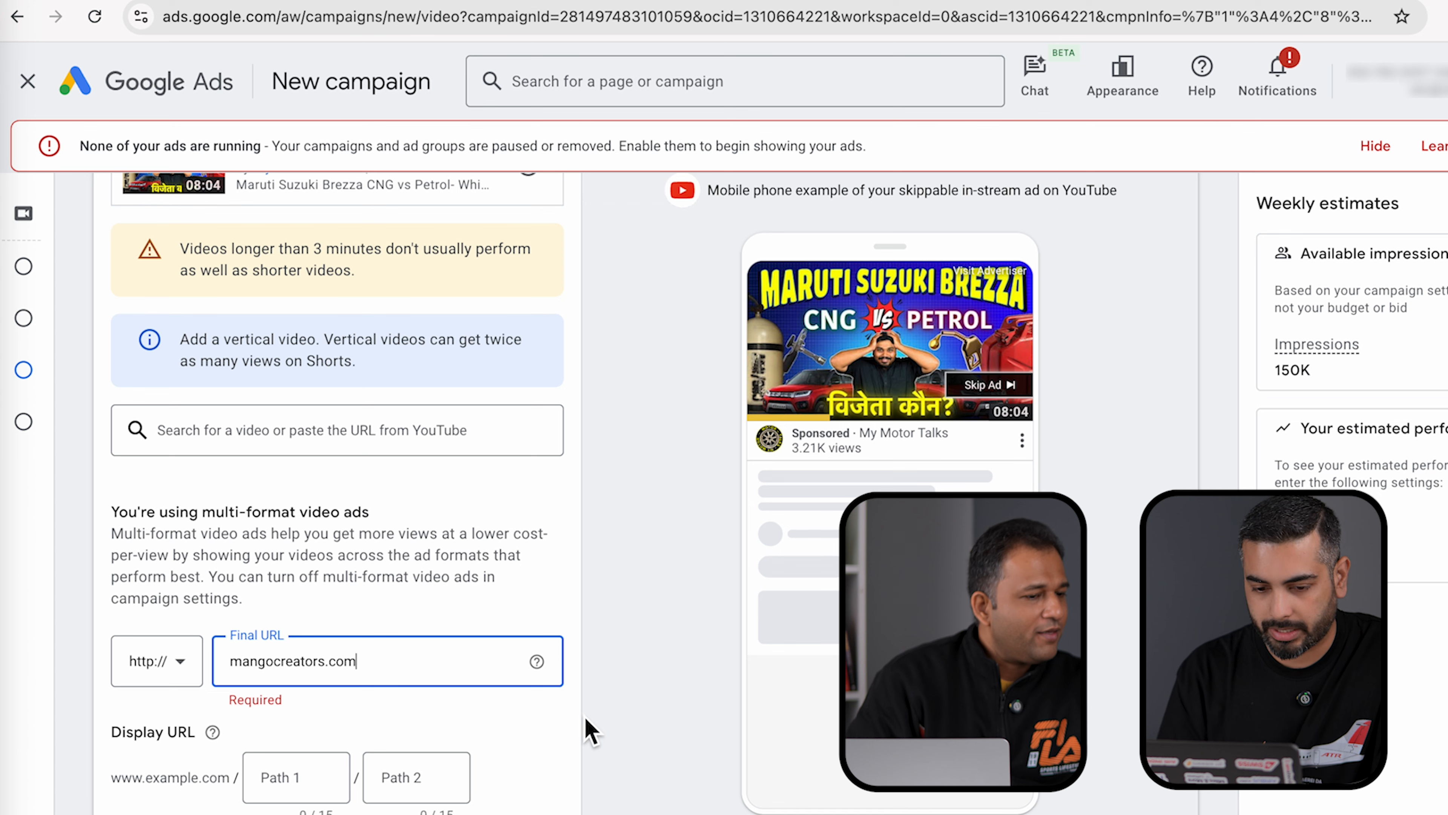
left_click(609, 718)
left_click(291, 779)
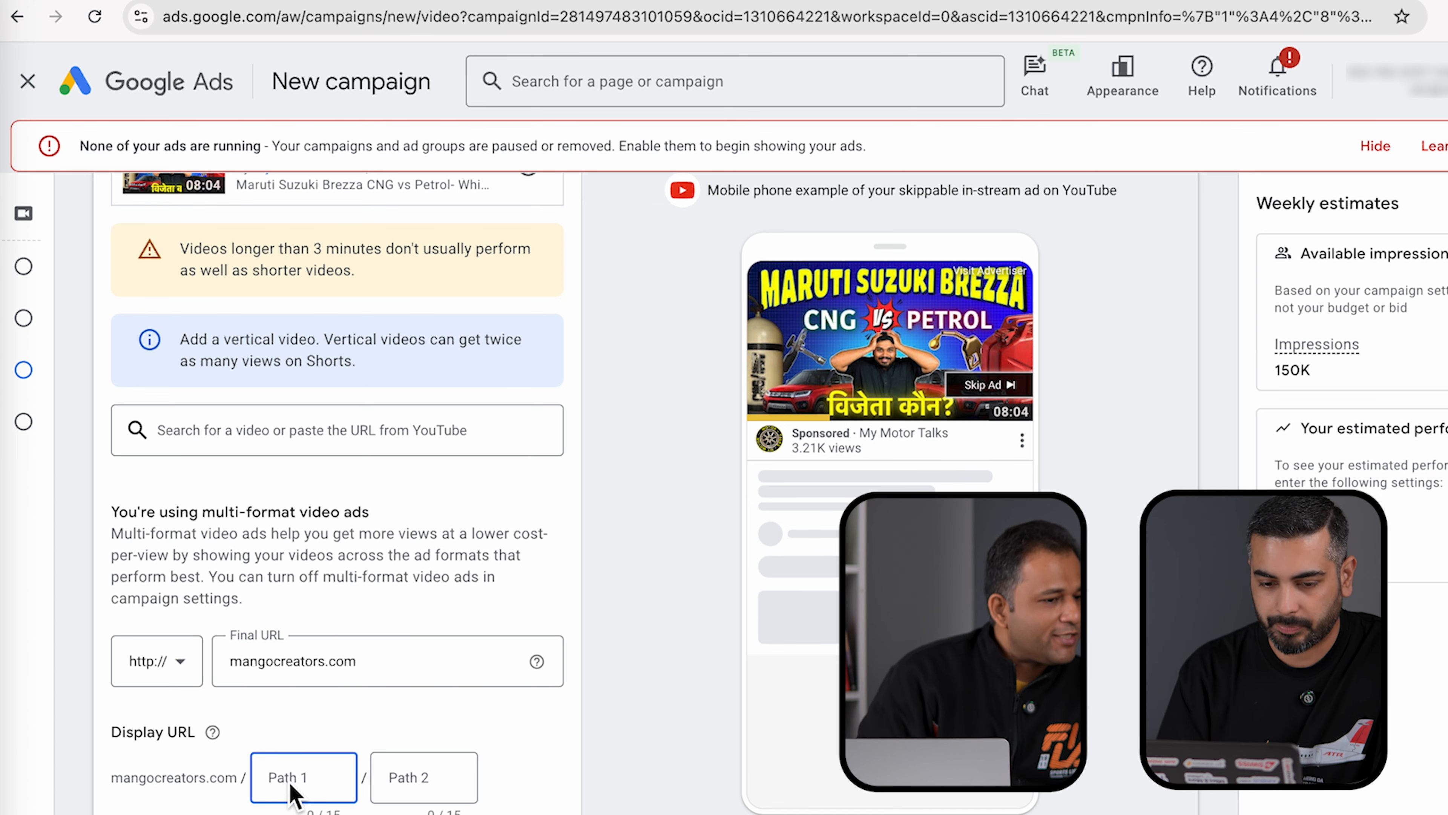
left_click(157, 661)
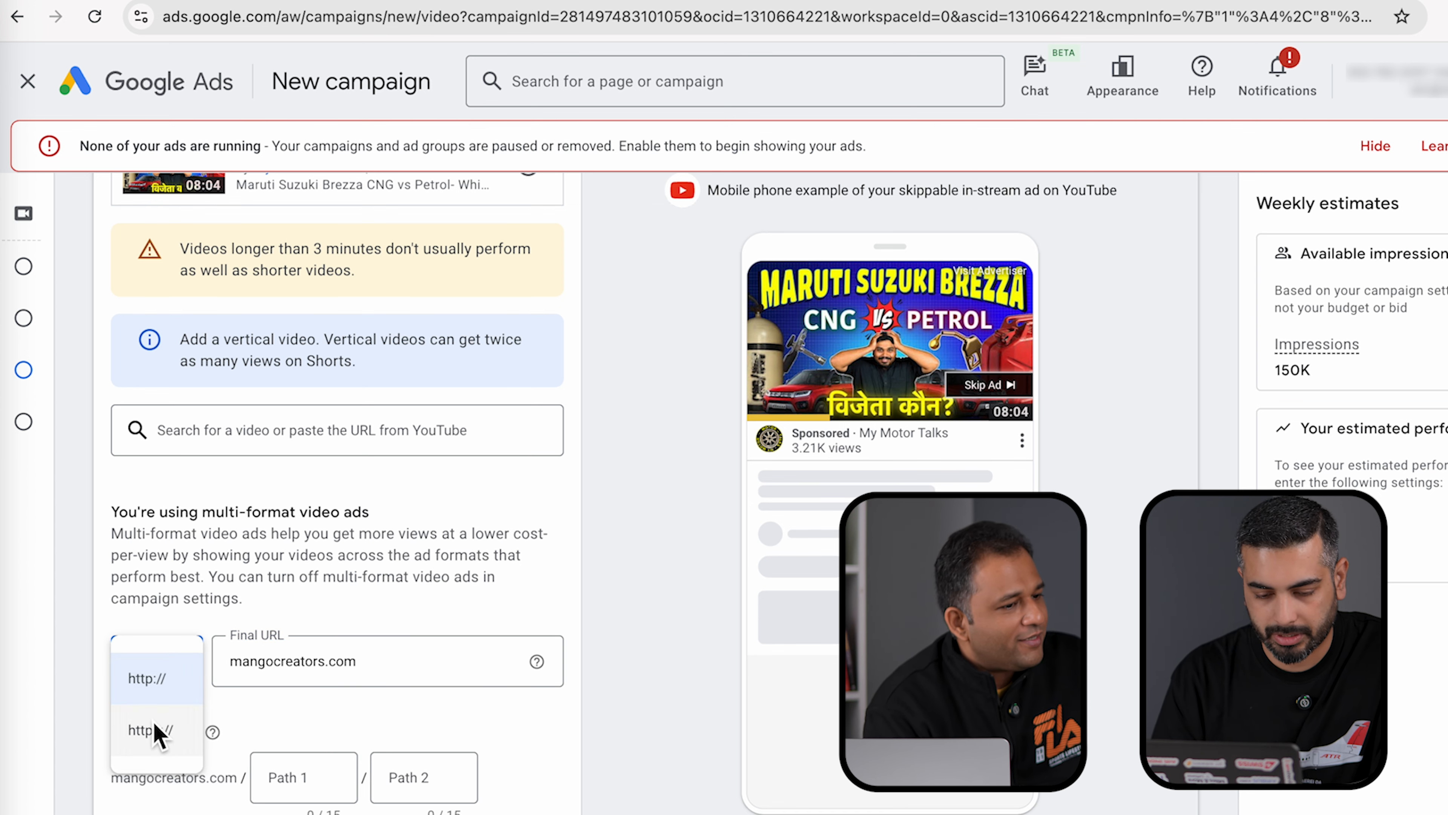
left_click(154, 734)
left_click(317, 777)
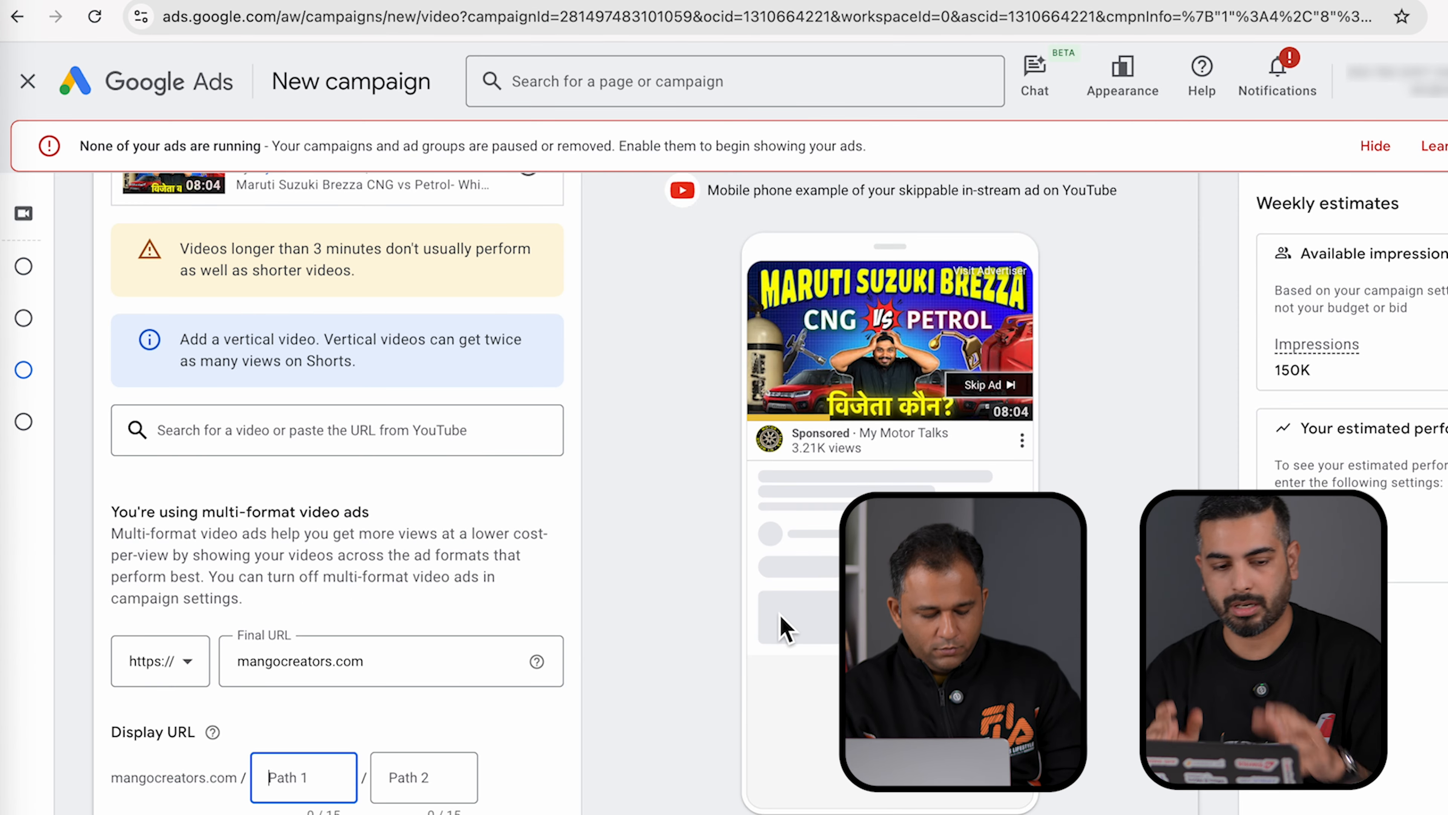
left_click(634, 597)
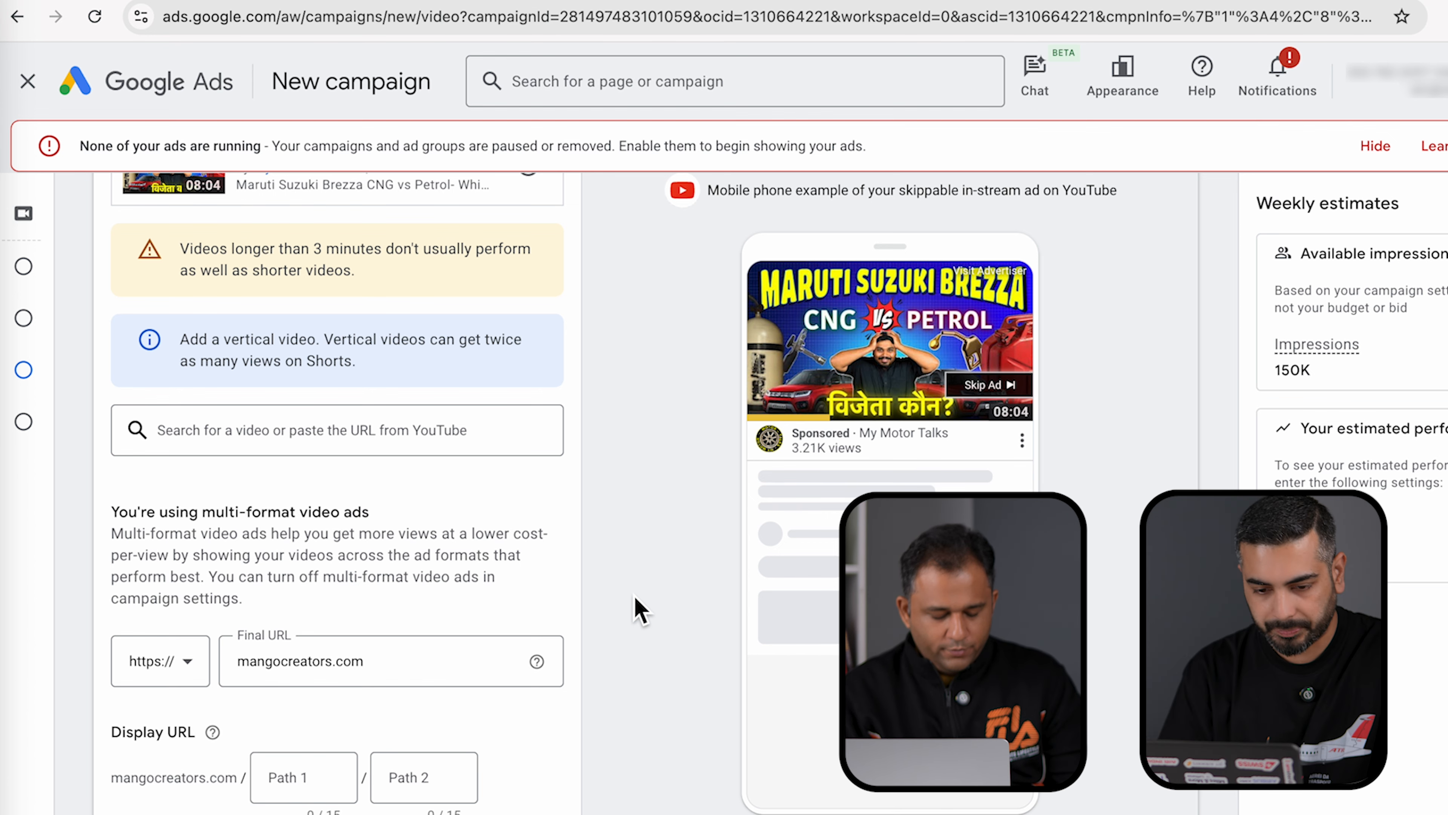
- Set display URL Path 1 to yt and Path 2 to brezza-comp
scroll(637, 605, "down", 3)
left_click(311, 636)
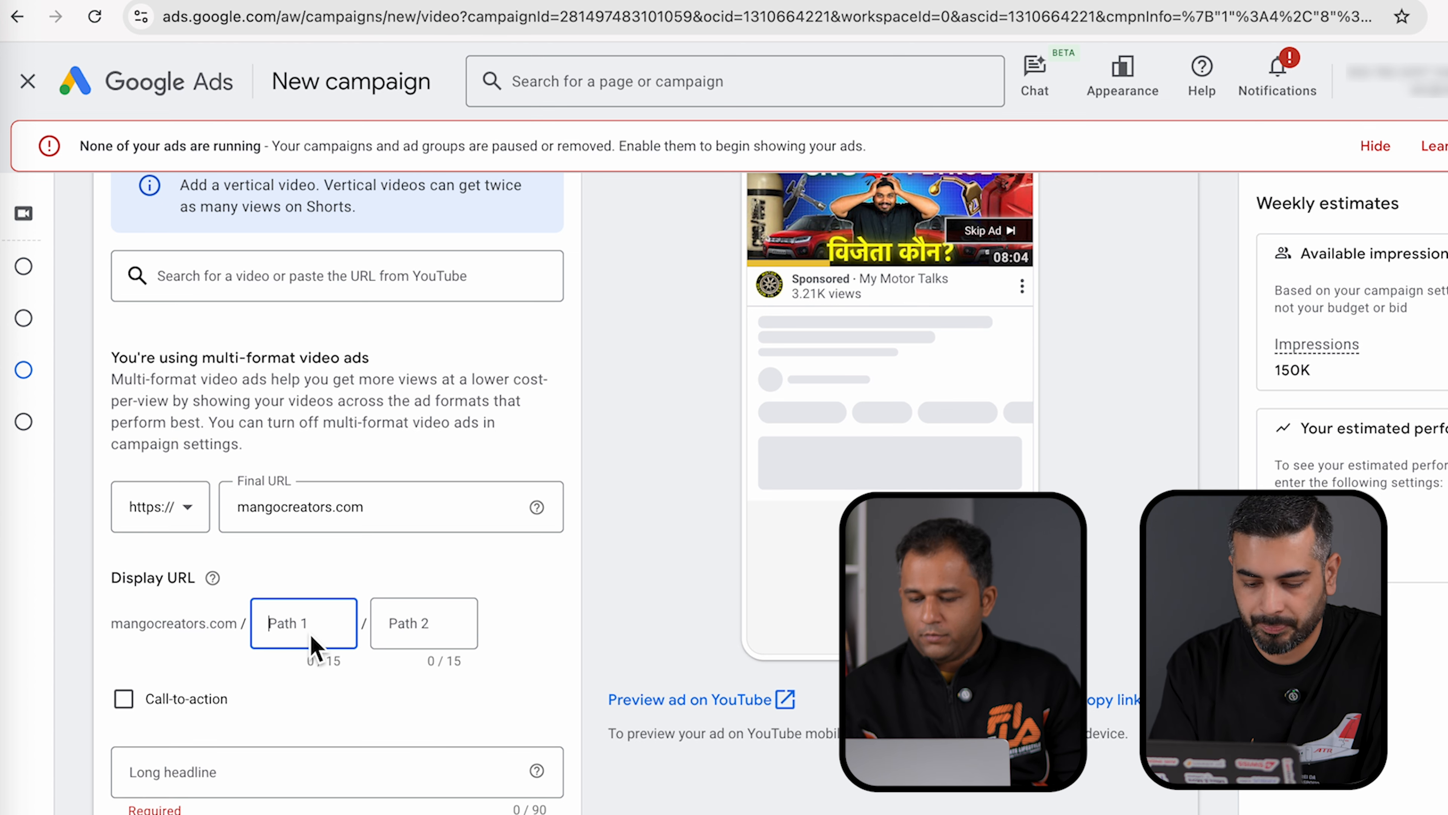
type("yt")
left_click(442, 627)
type("brezza")
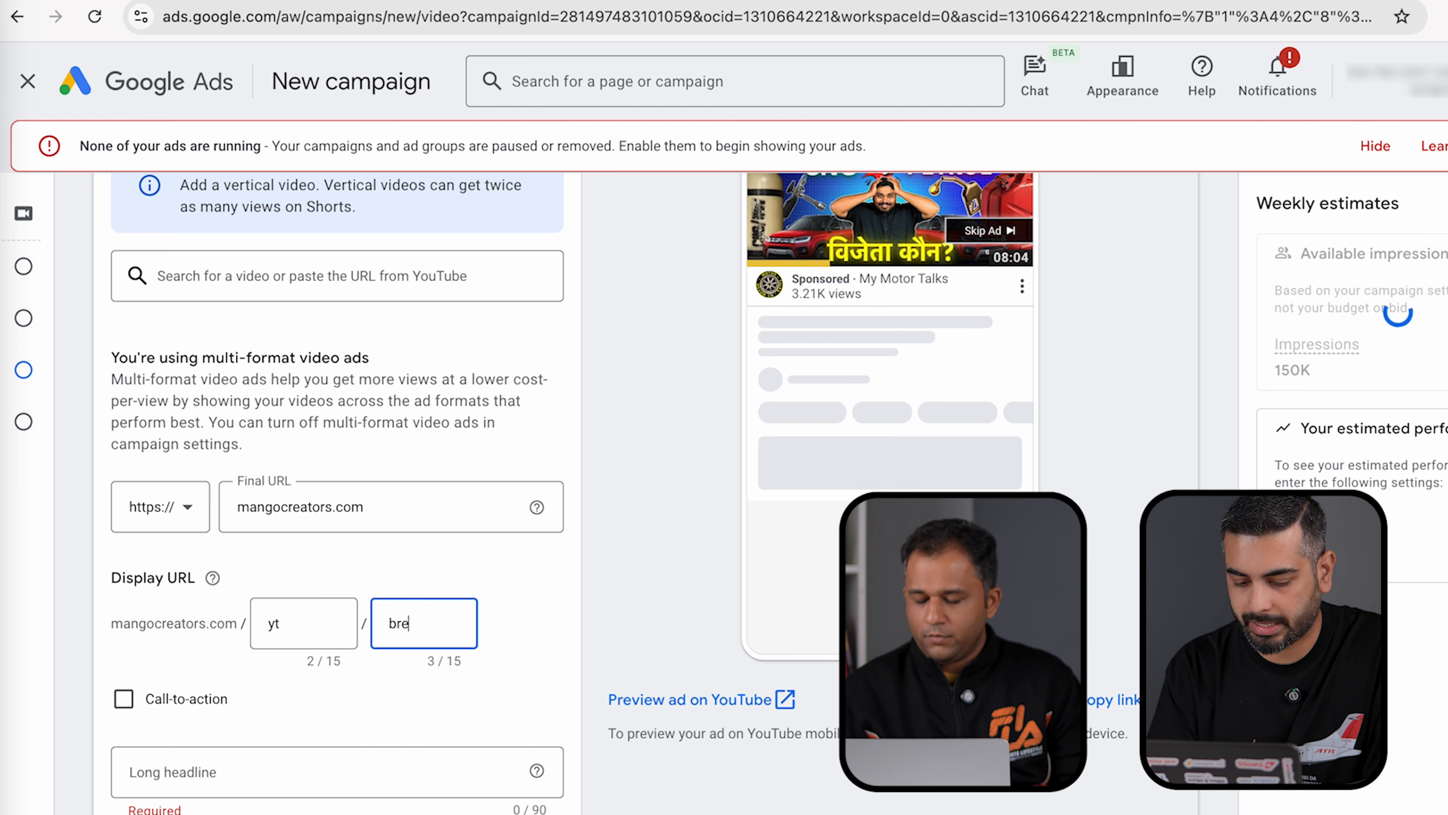
scroll(440, 625, "up", 4)
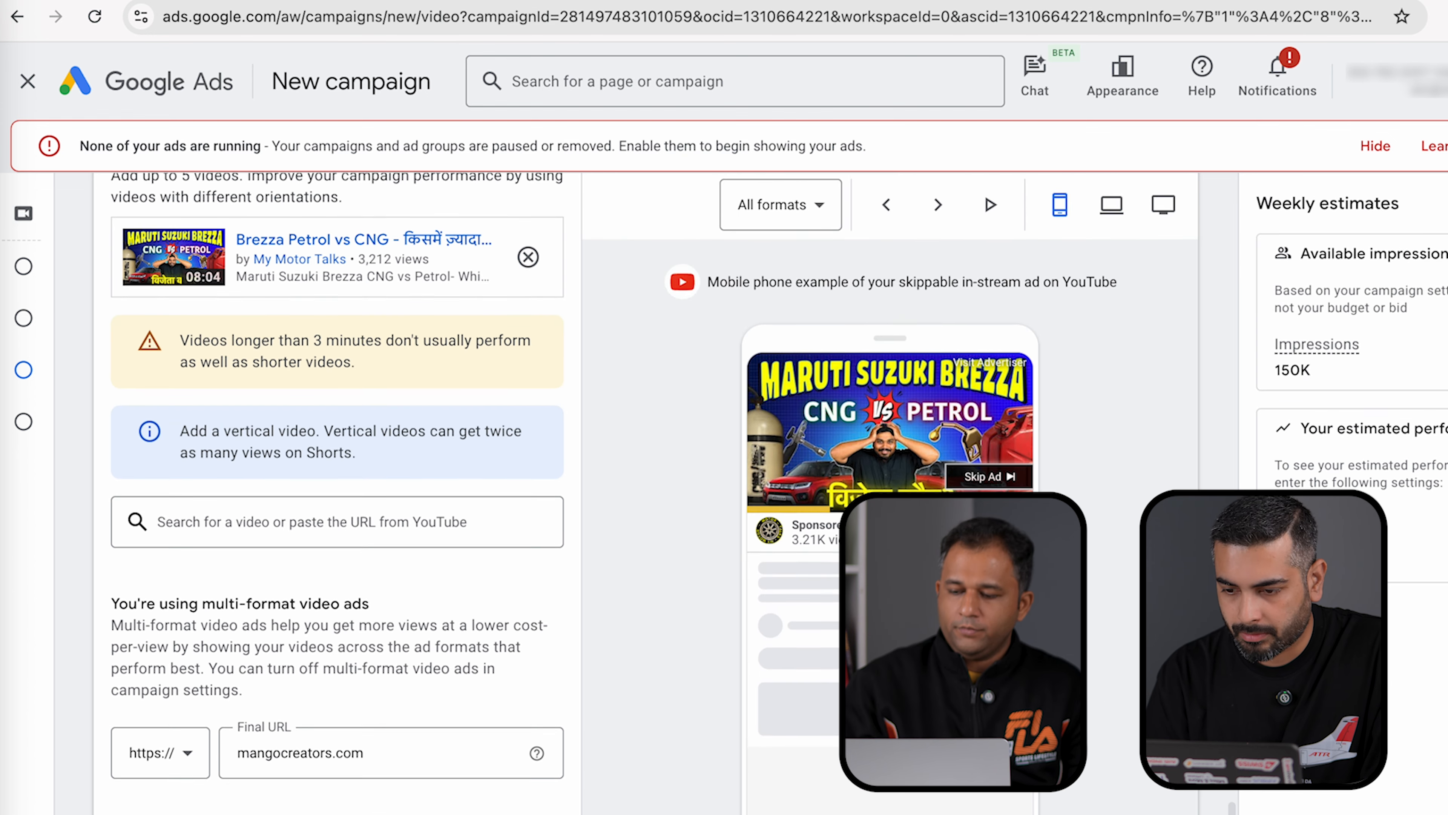
key("BackSpace")
key("BackSpace")
type("za-comp")
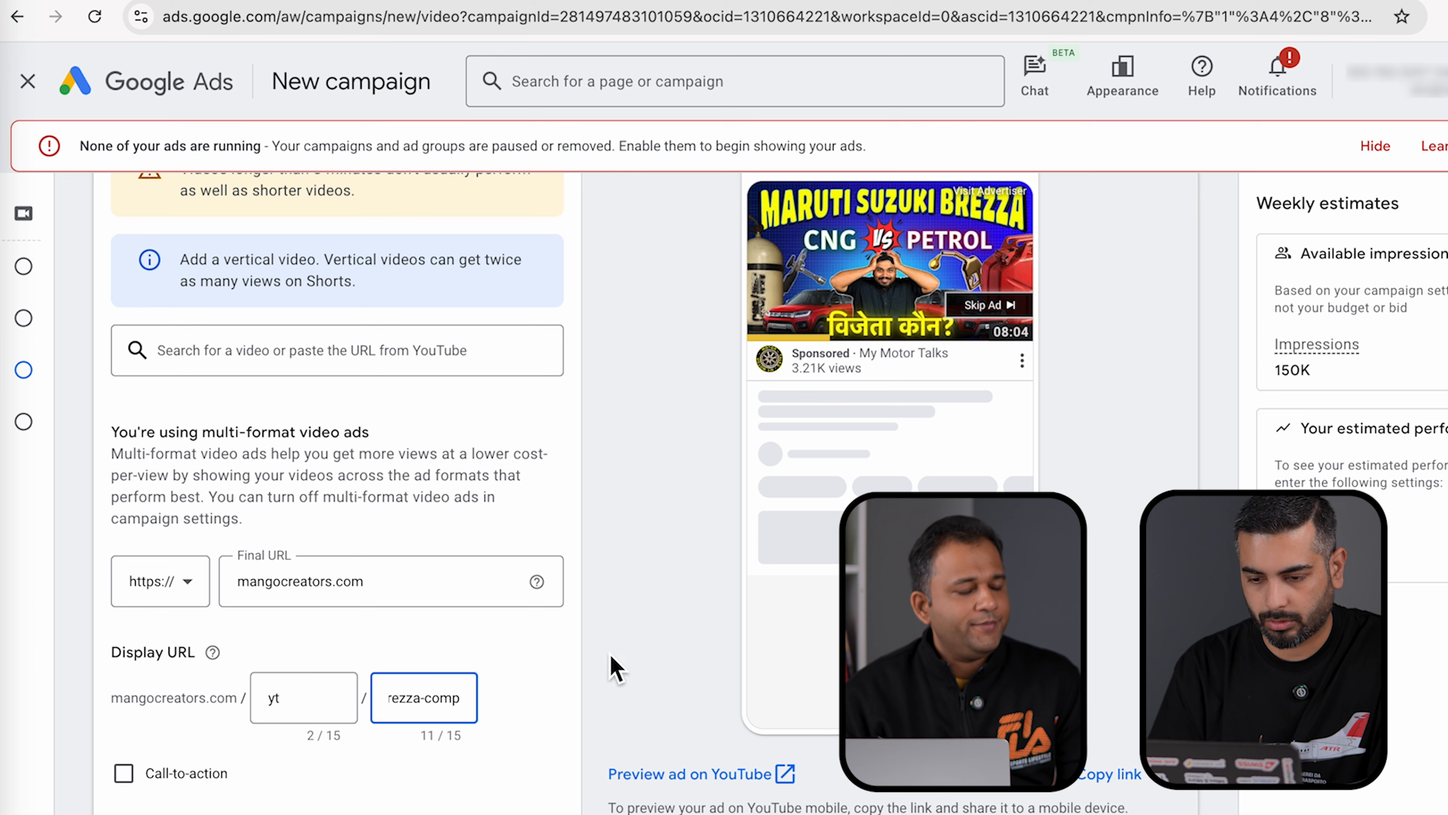
left_click(655, 659)
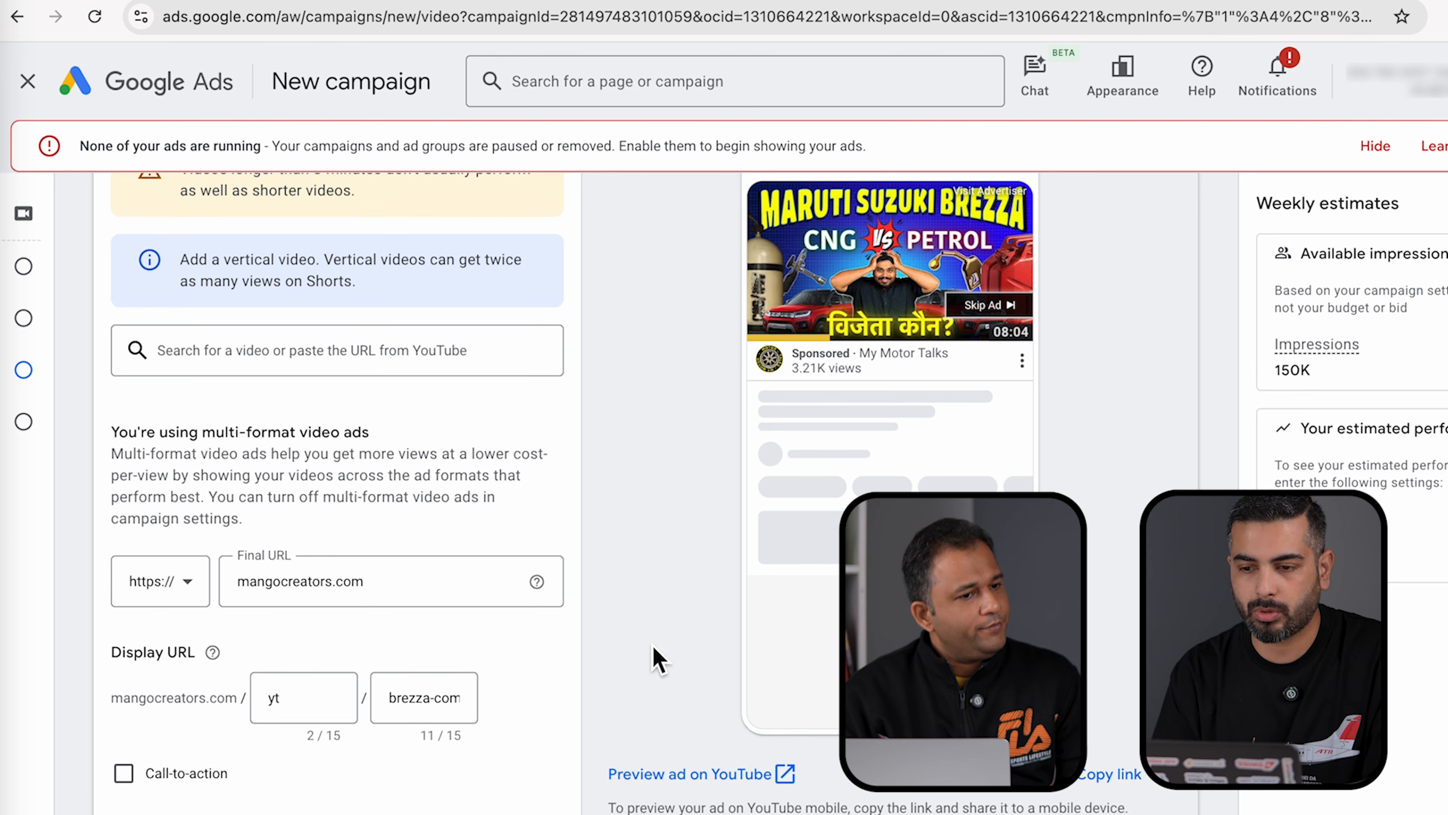
scroll(656, 659, "down", 3)
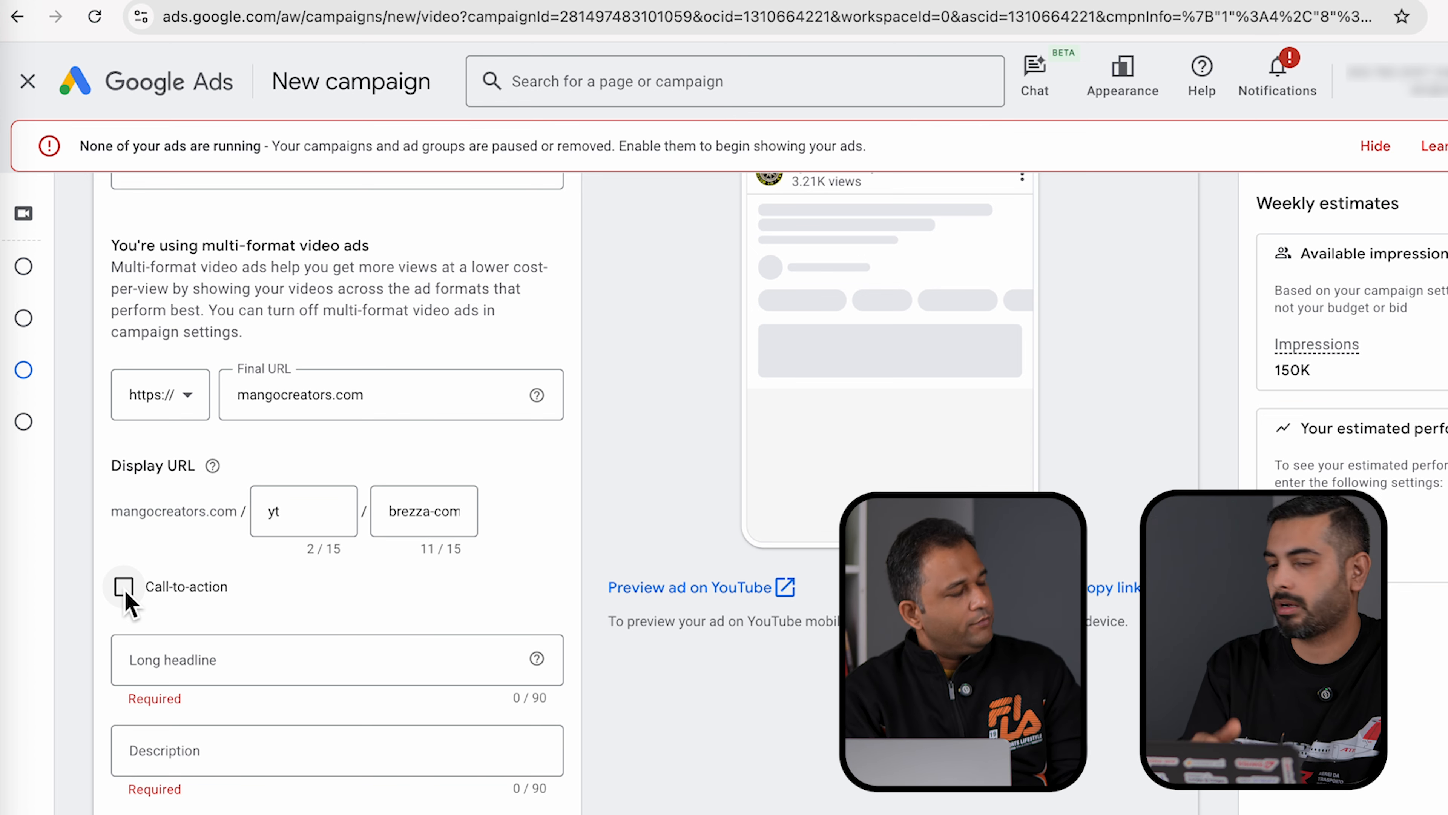
- Enable the call-to-action and choose अभी देखें from its suggestions
left_click(124, 586)
scroll(301, 646, "down", 4)
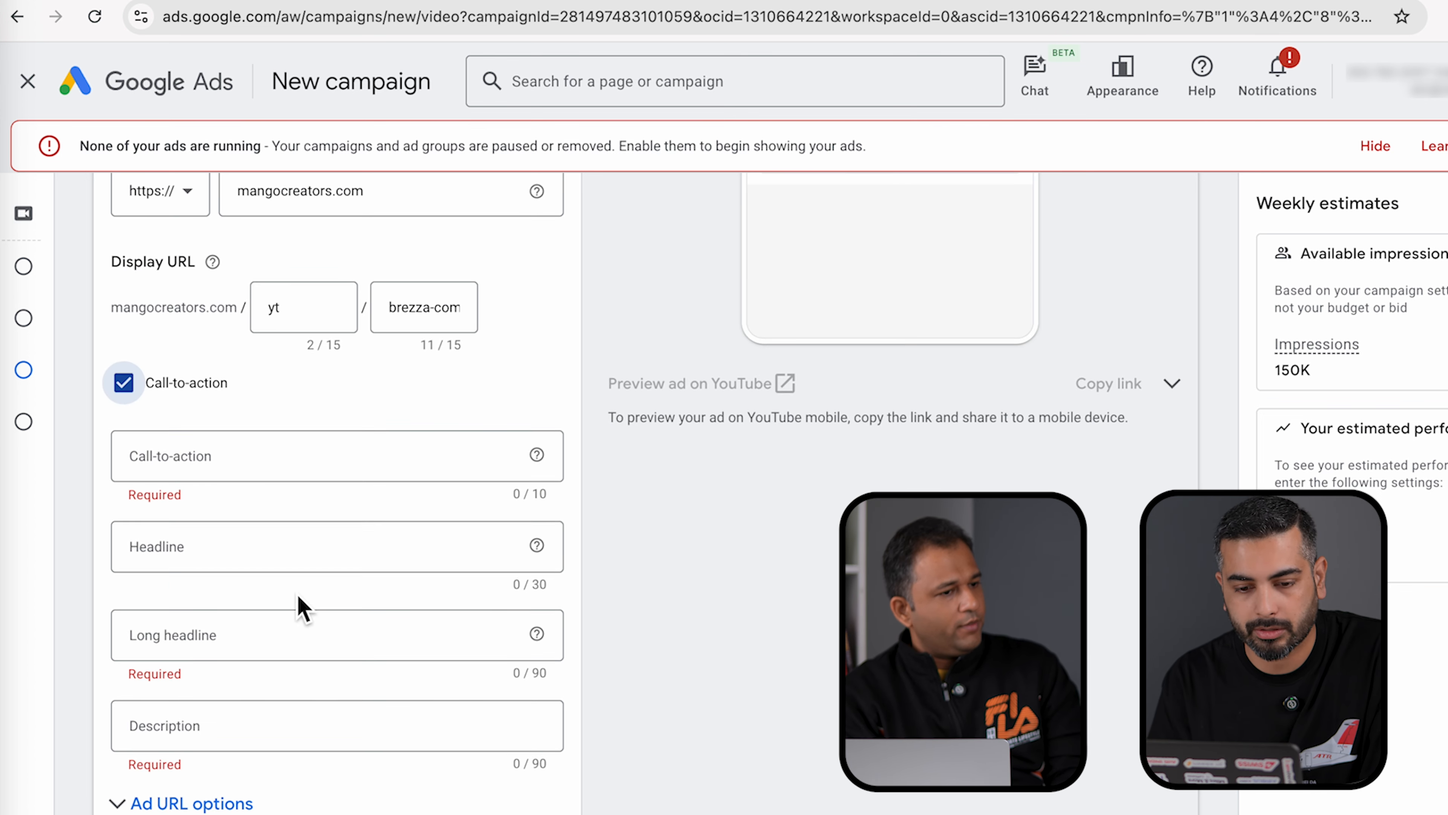
left_click(255, 454)
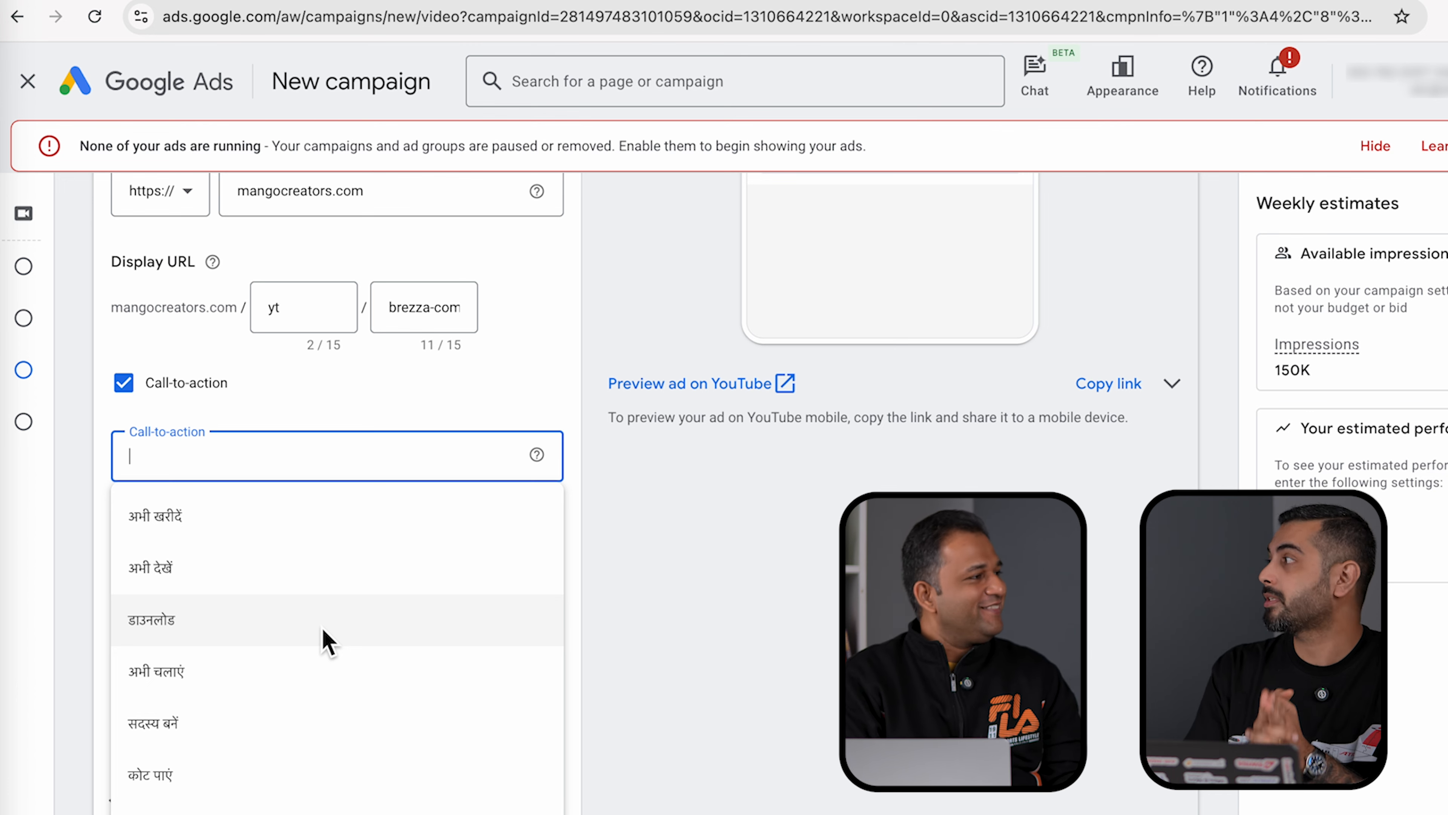
left_click(278, 586)
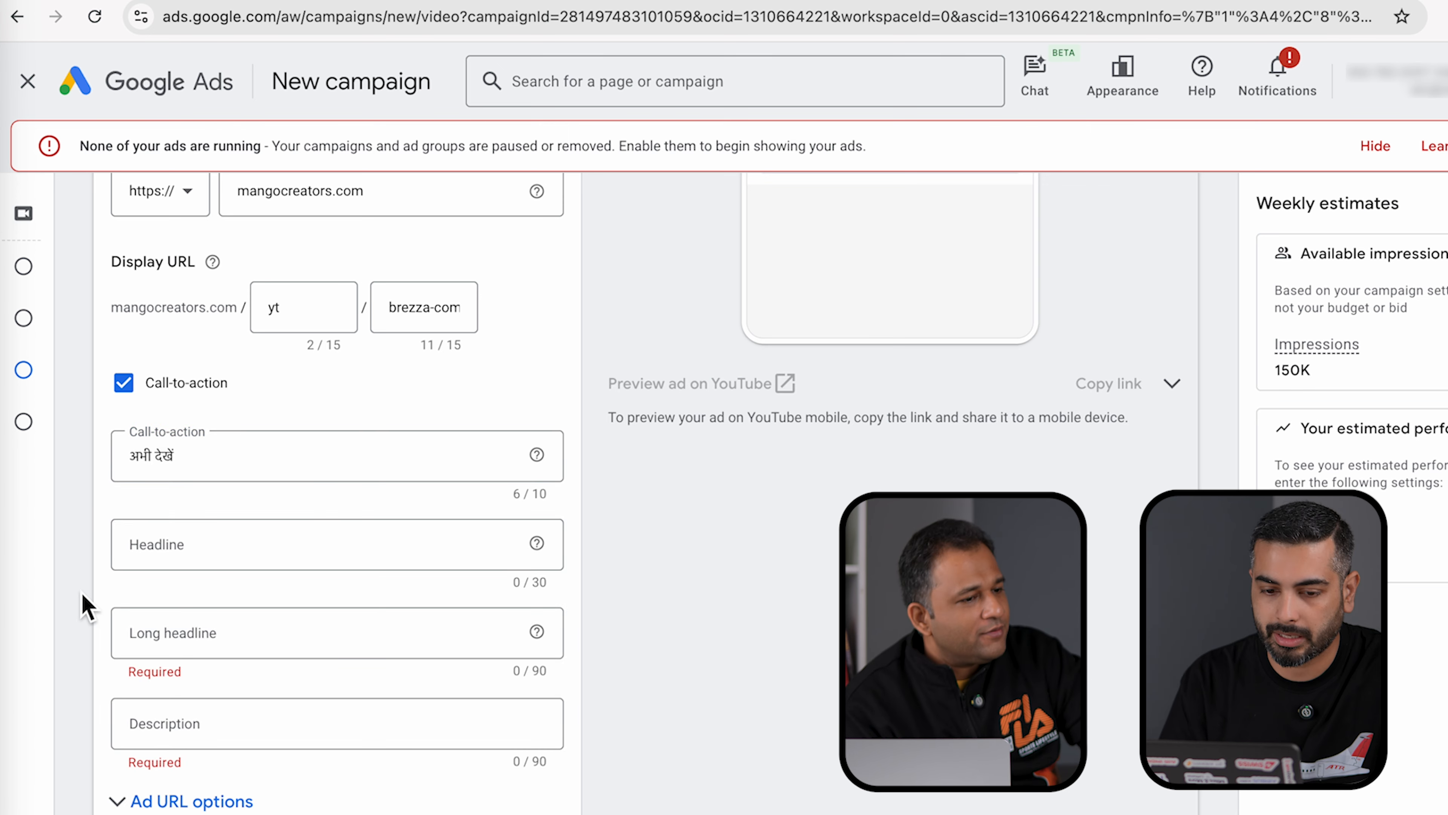
scroll(114, 587, "down", 1)
left_click(177, 496)
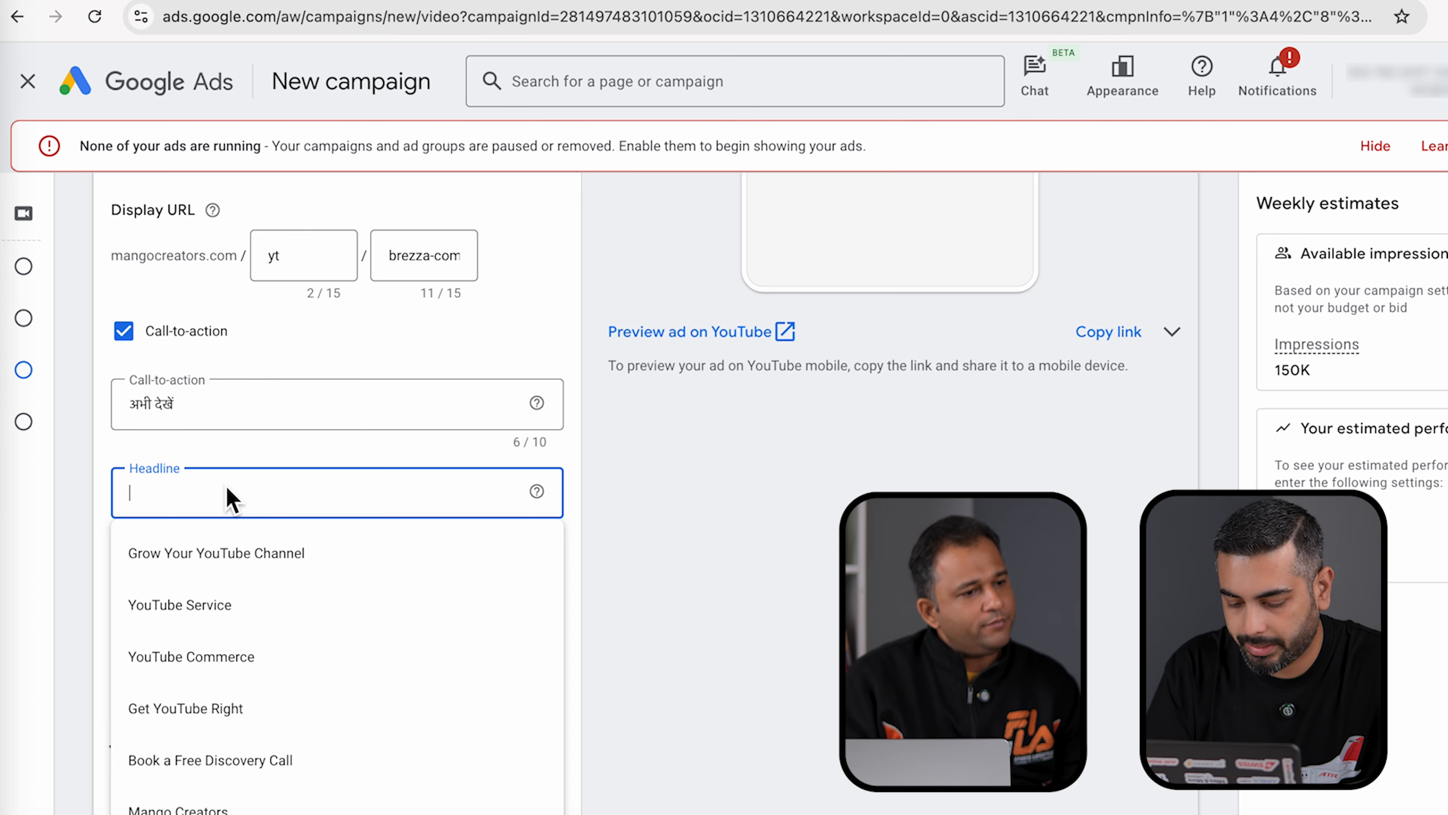
- Enter headline 'Watch this comparison', long headline 'See this video to make an informed chocie', and description 'Which Brezza is the right fit for you?'
type("Watch th")
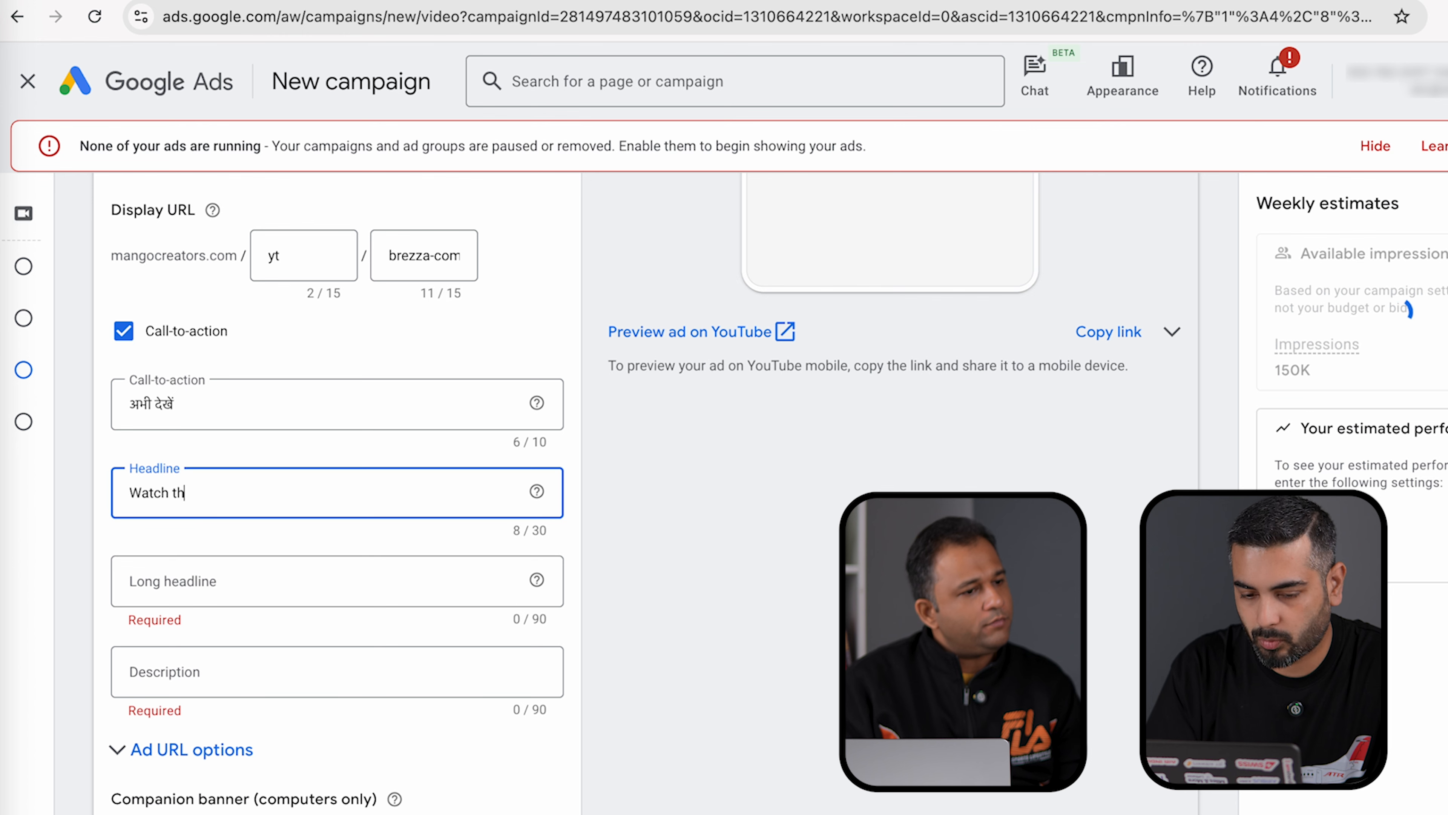
type("is comparison")
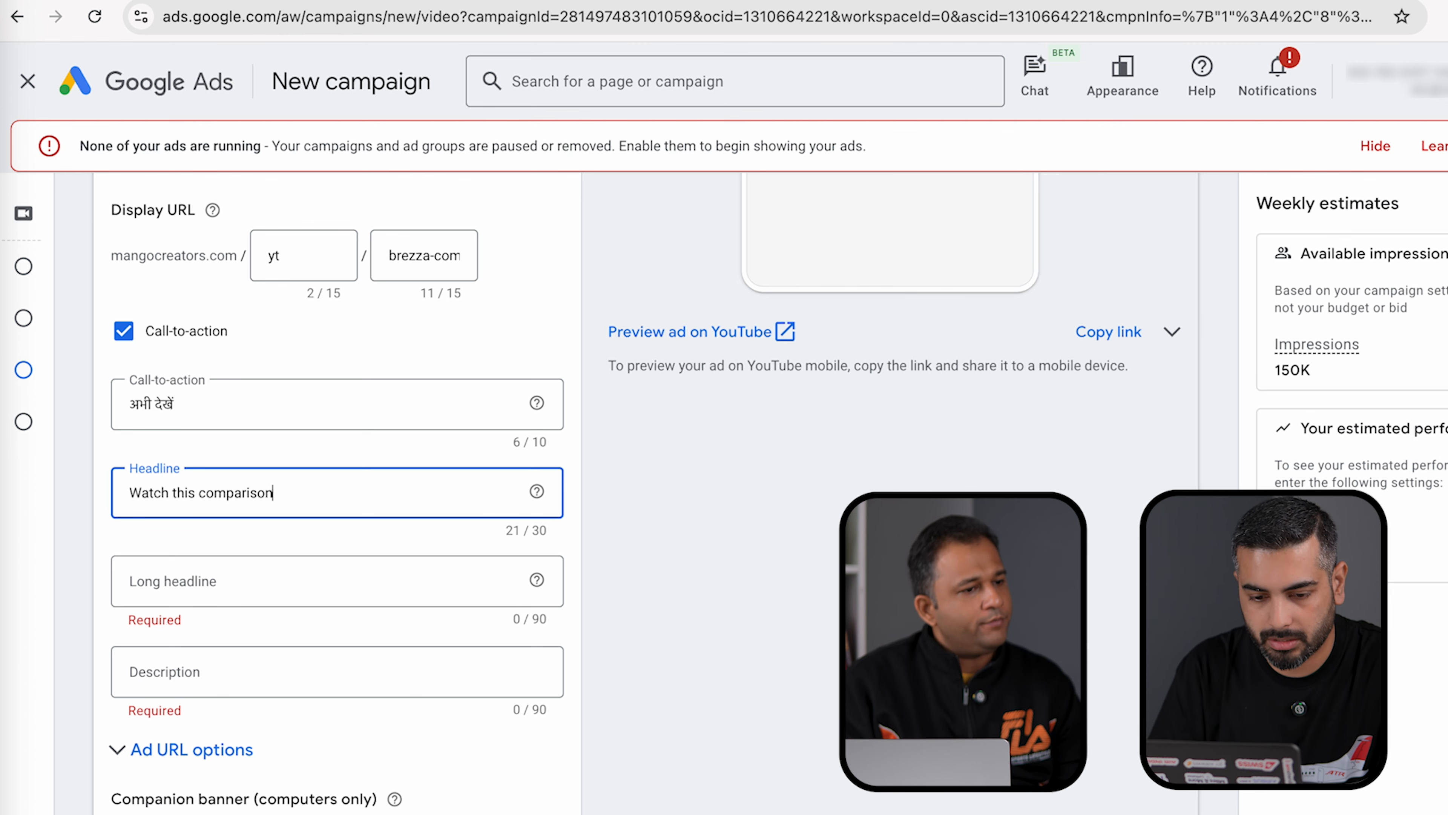
left_click(217, 590)
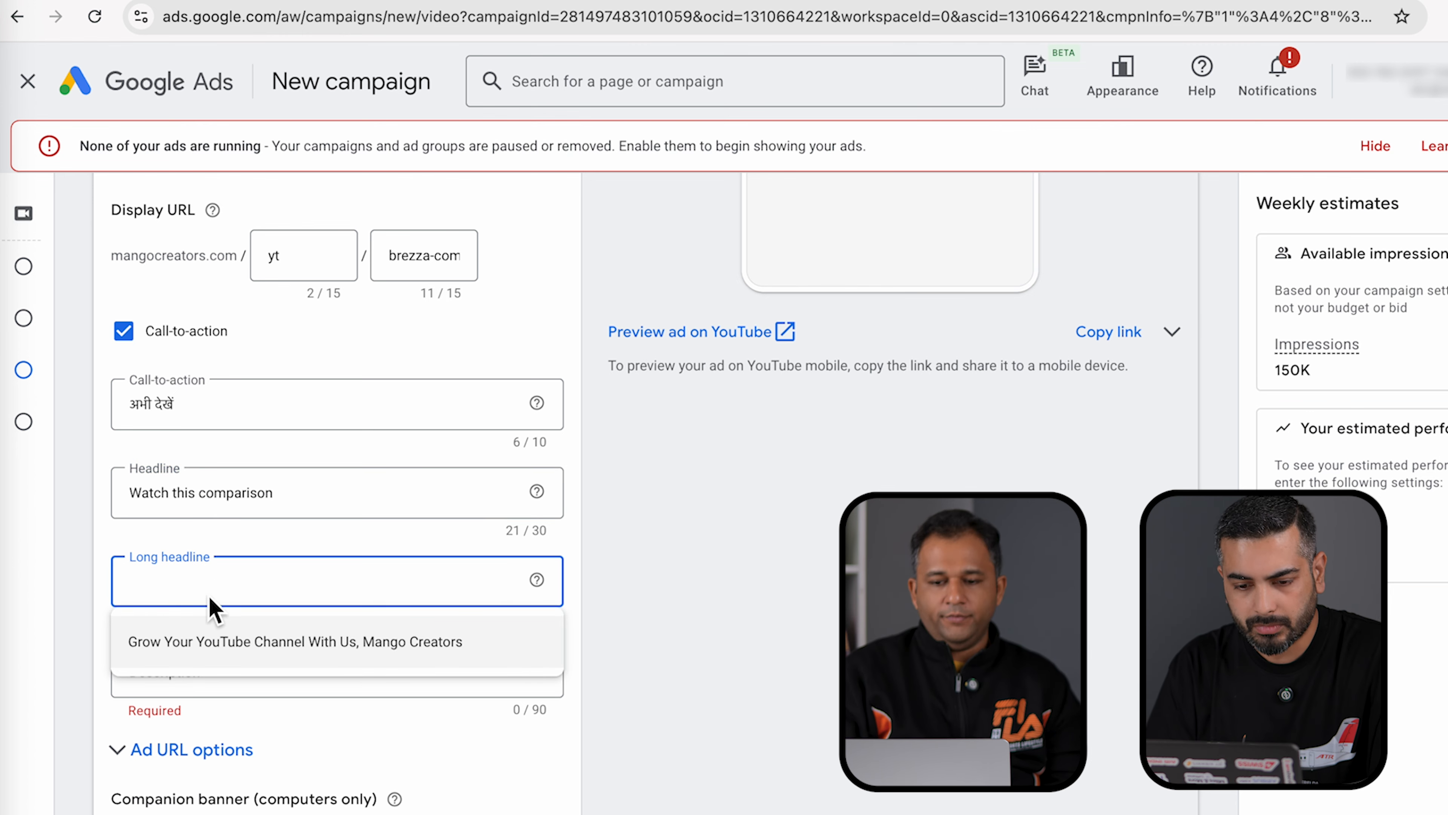
left_click(84, 584)
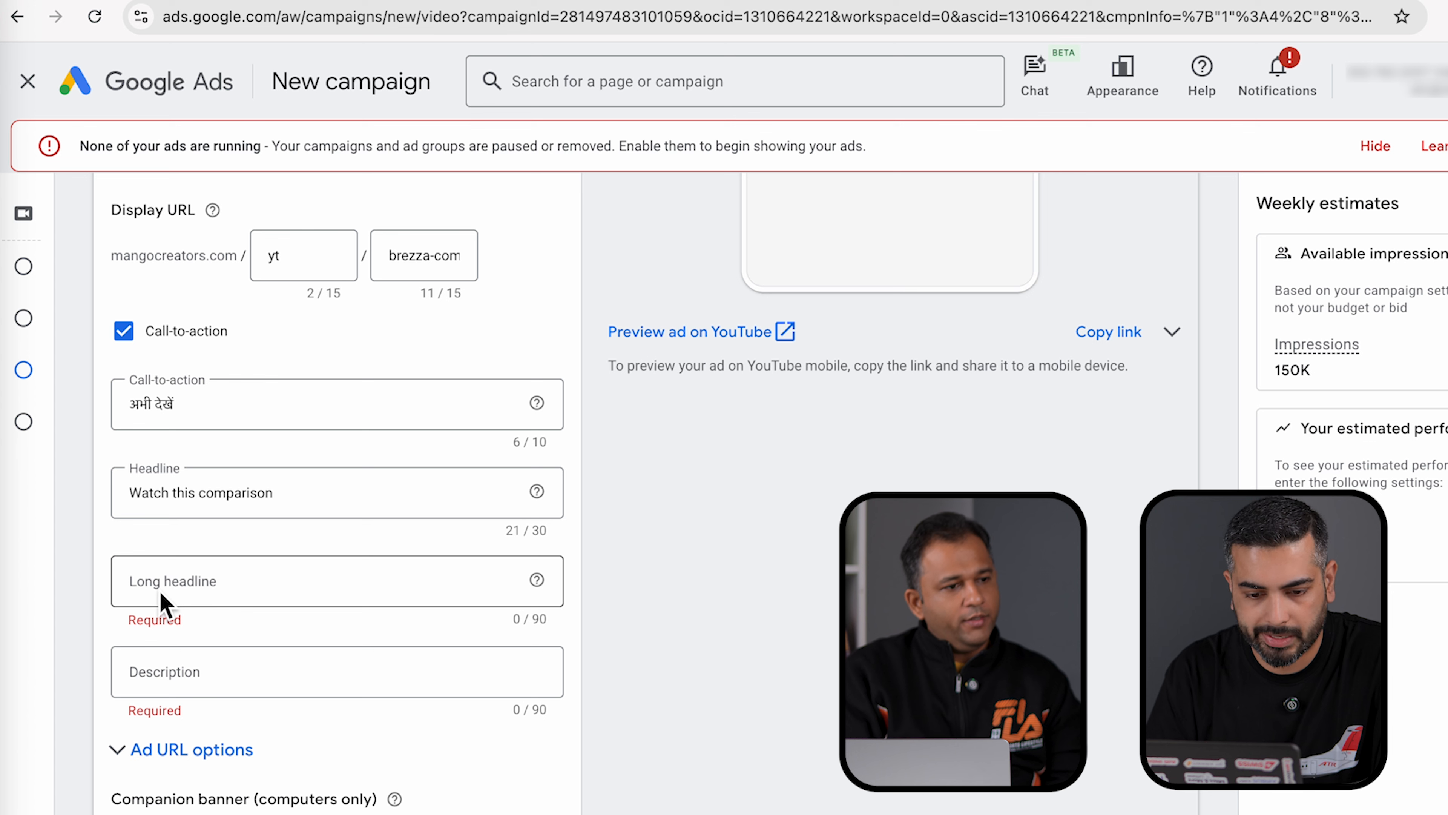
left_click(189, 593)
type("See")
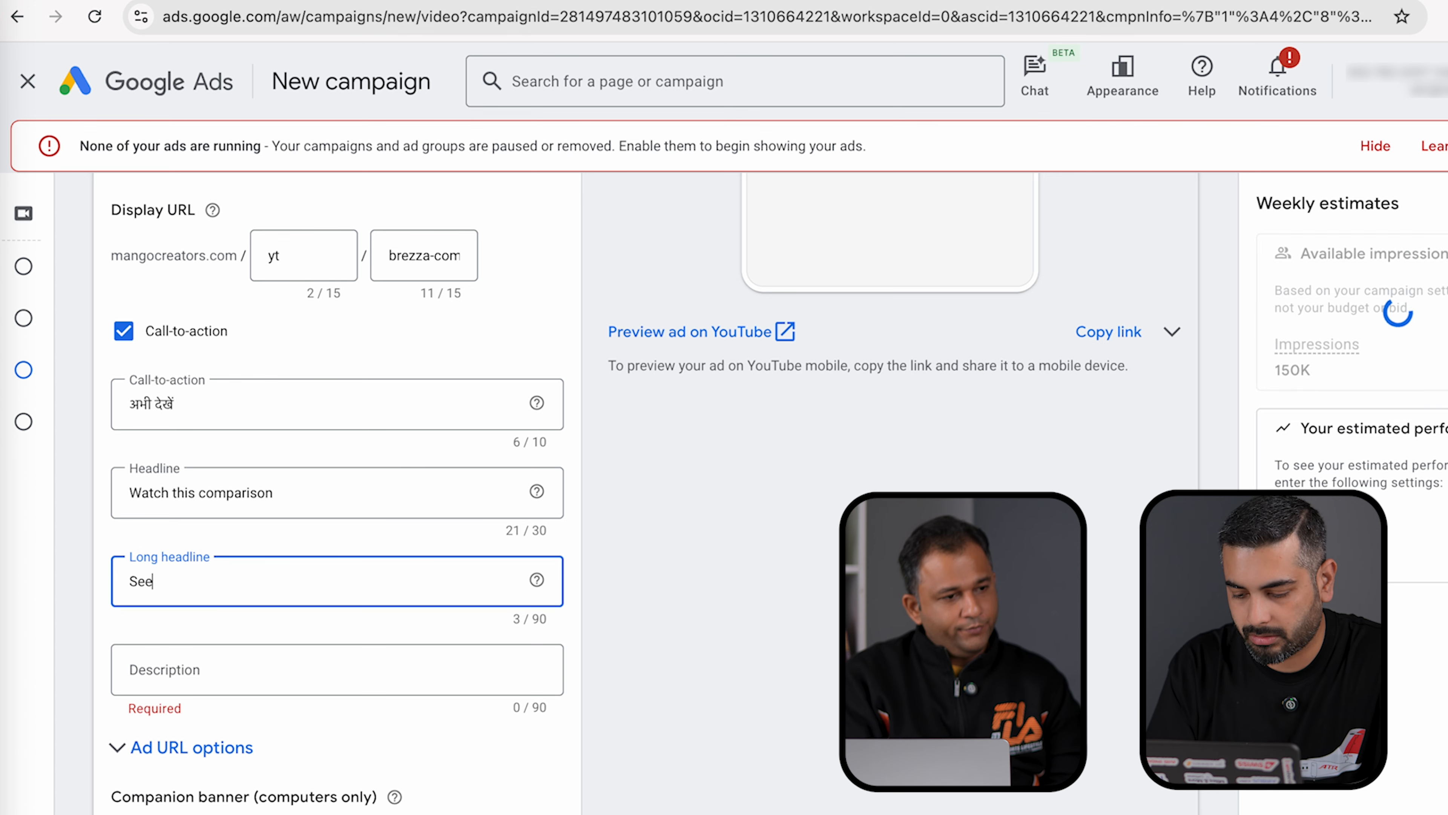
type(" this video to make an informed chocie")
left_click(190, 668)
type("Which ")
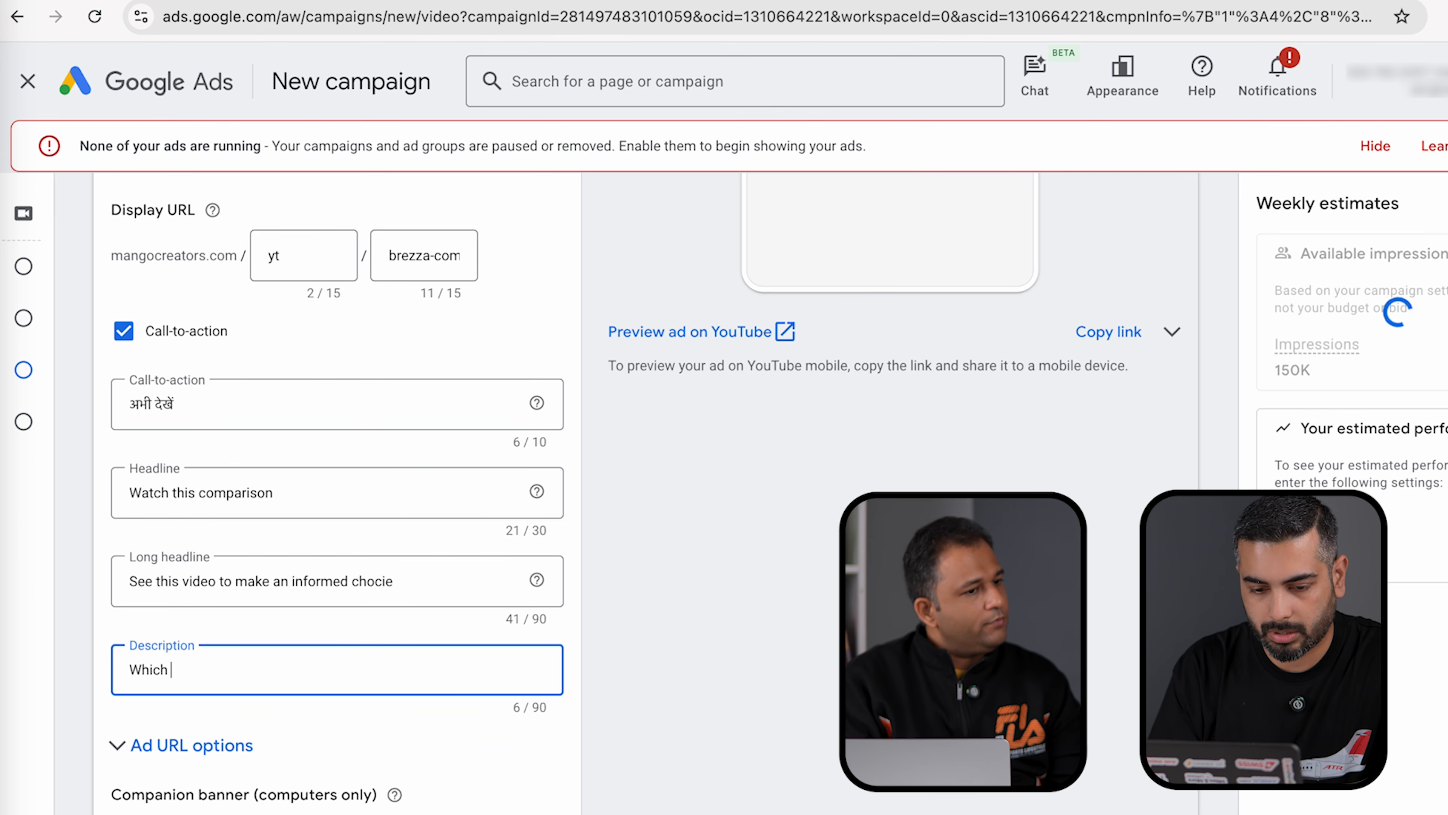
type("Brezza is the ri")
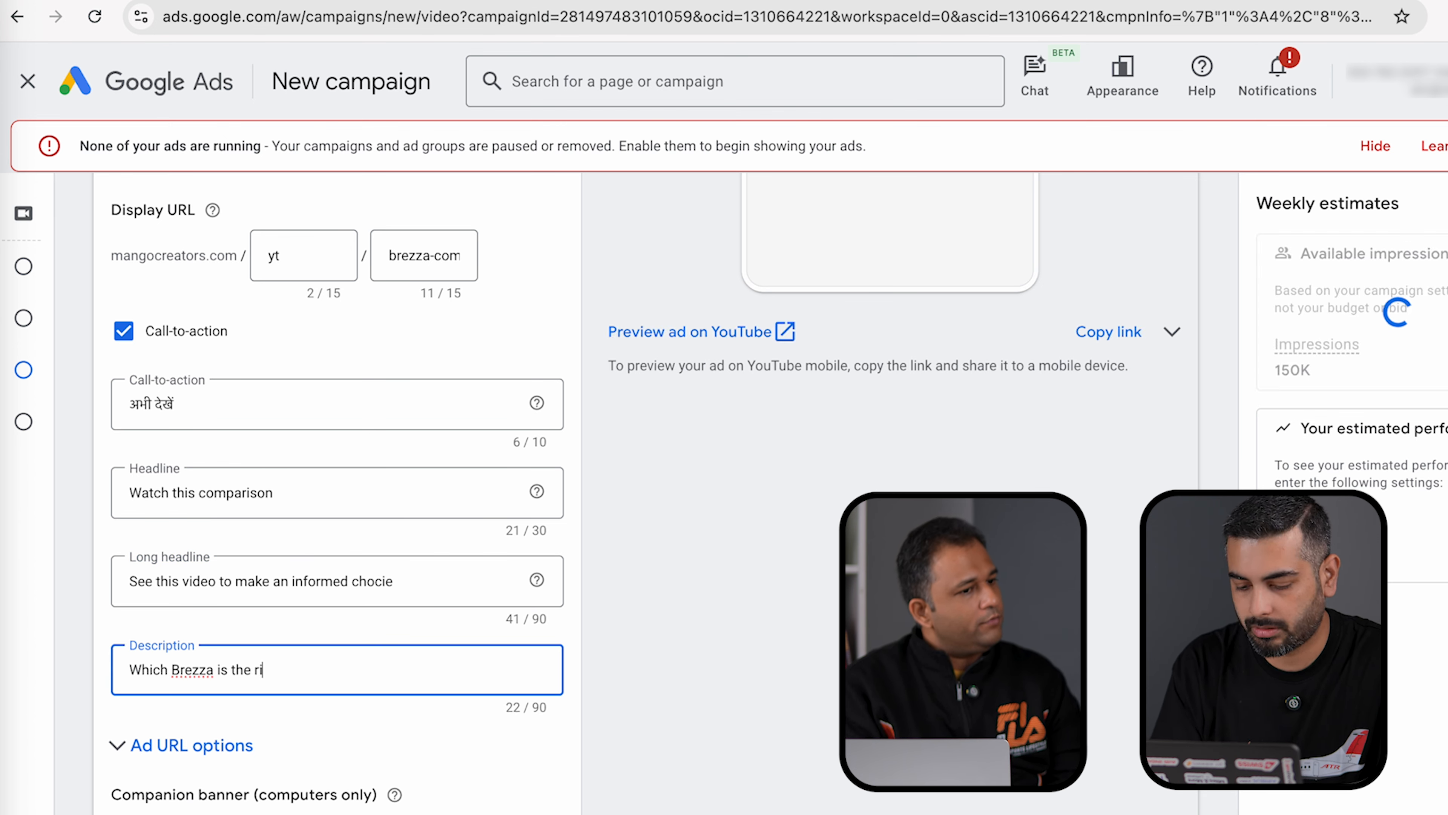
type("ght fit for you?")
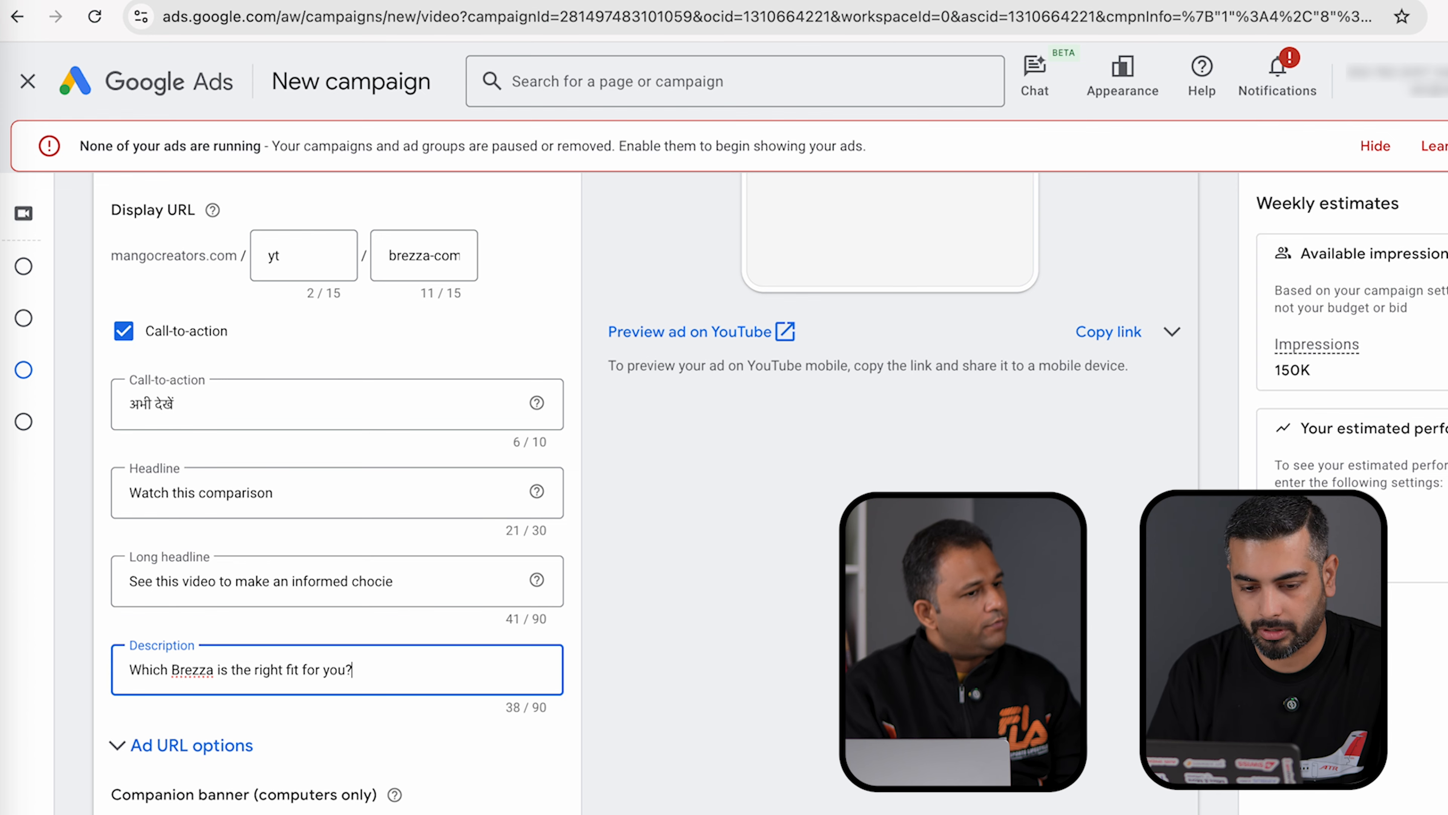
scroll(769, 760, "up", 10)
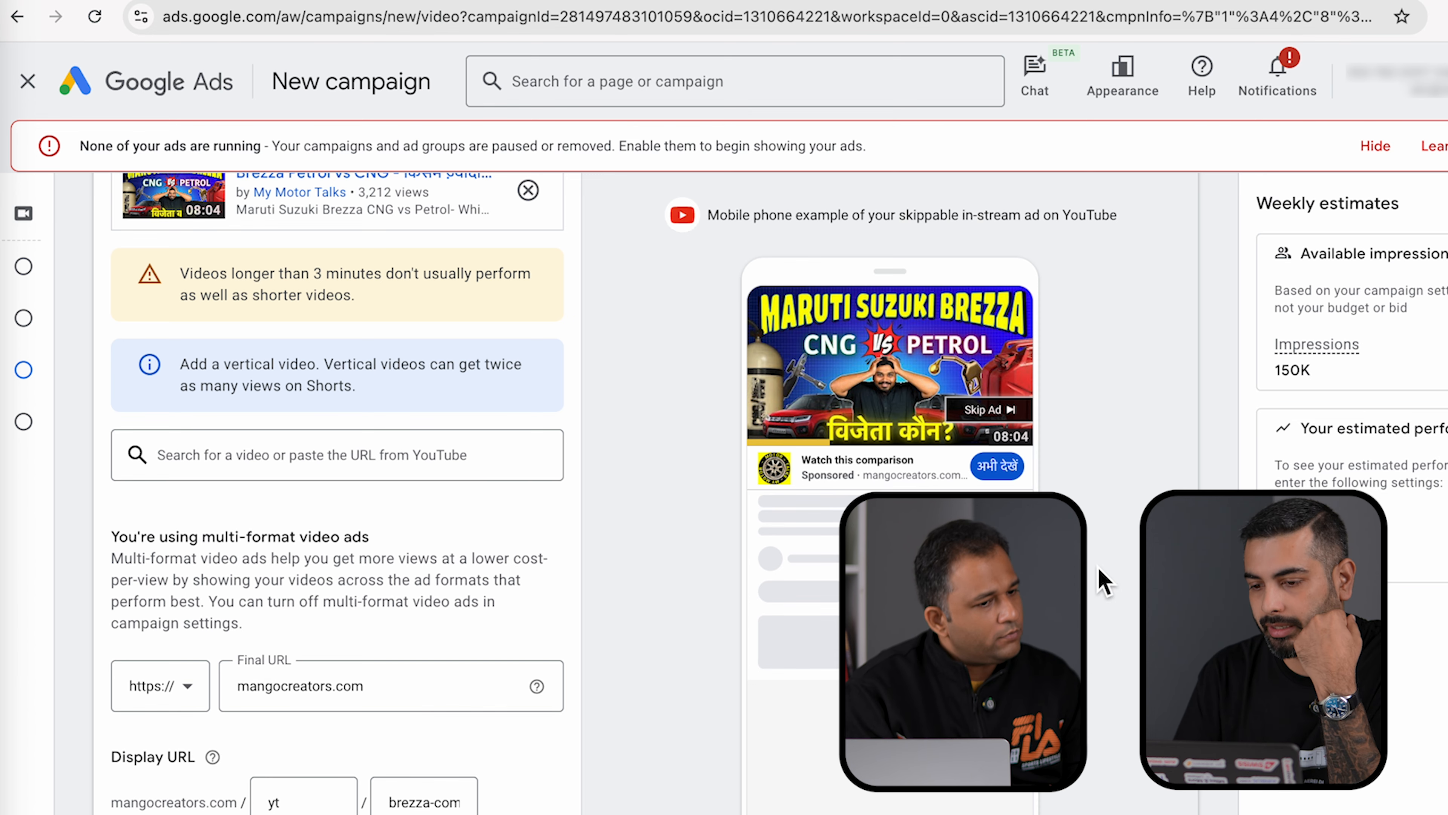
- Preview the ad on computer and TV, then as in-stream and in-feed video on mobile
scroll(1105, 582, "up", 3)
left_click(790, 293)
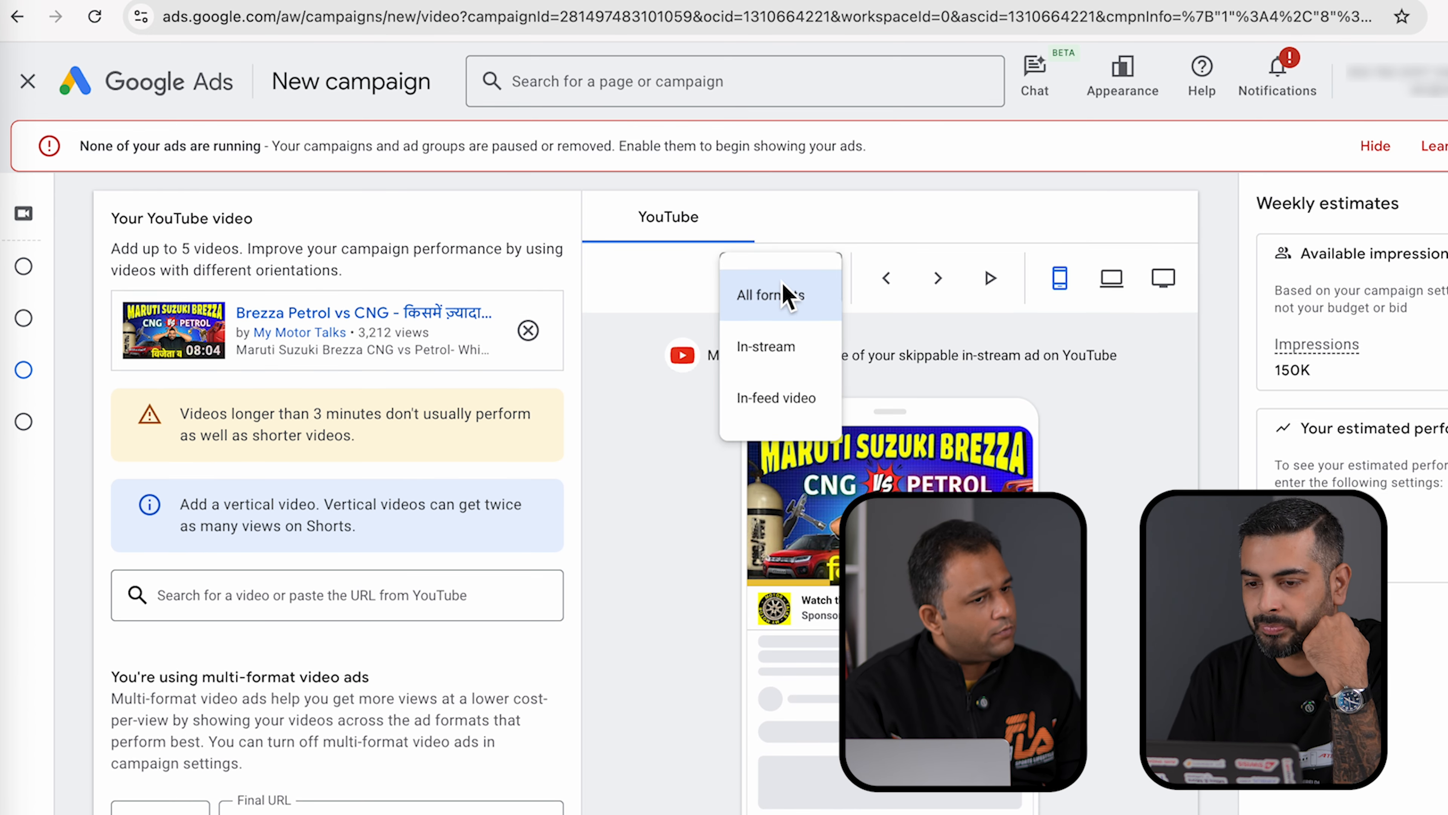
left_click(1112, 280)
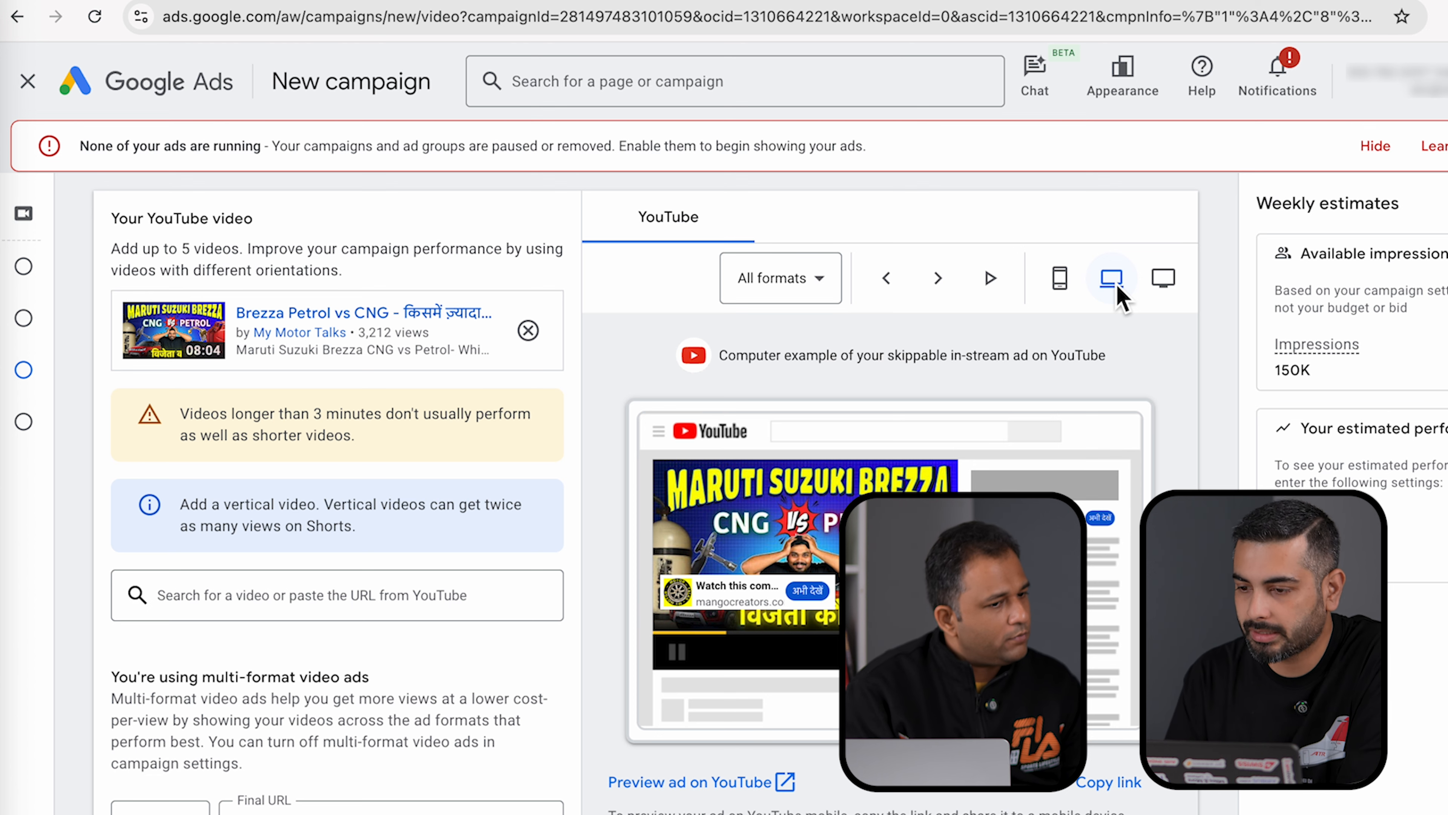
left_click(1163, 282)
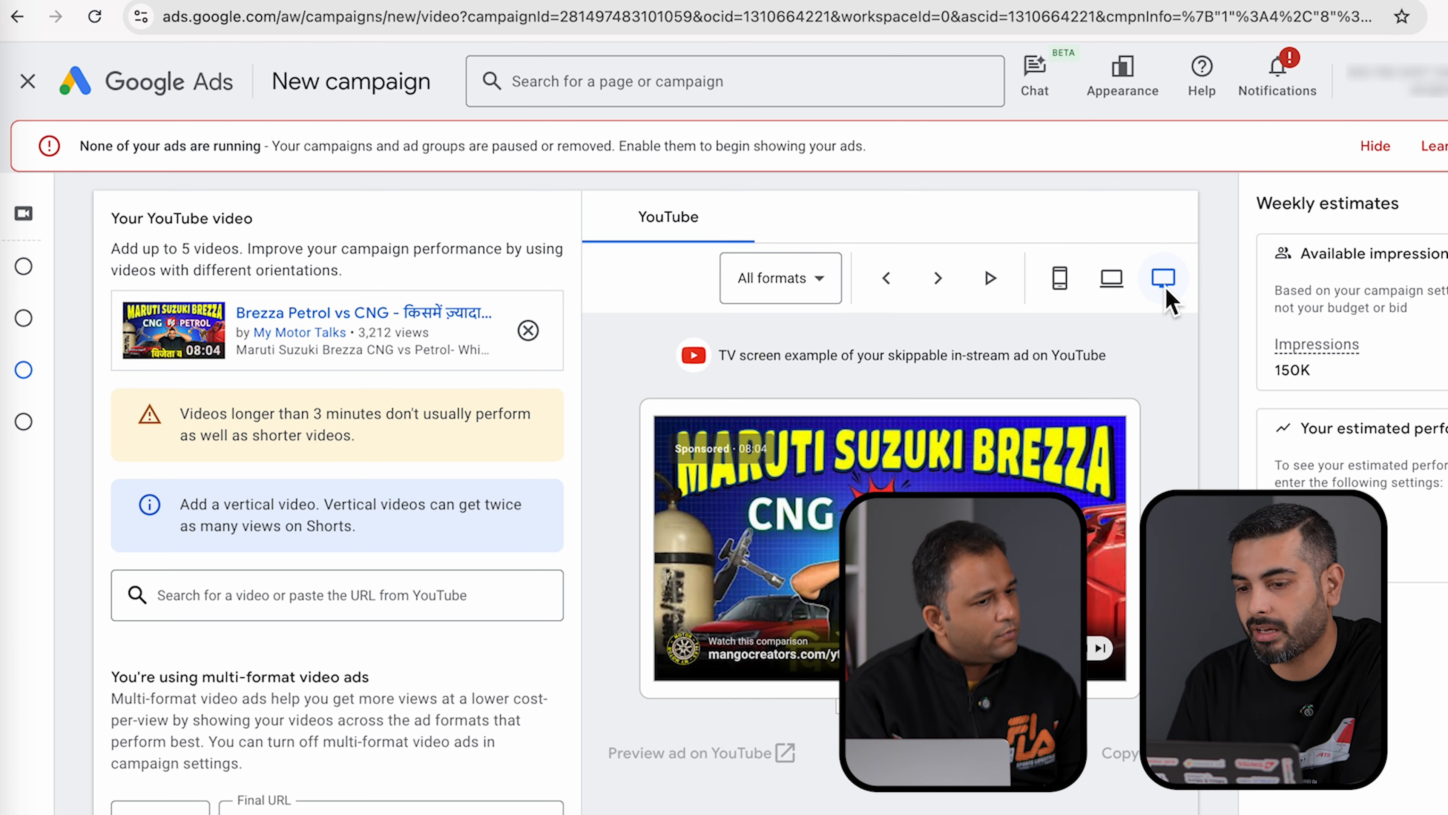
left_click(796, 283)
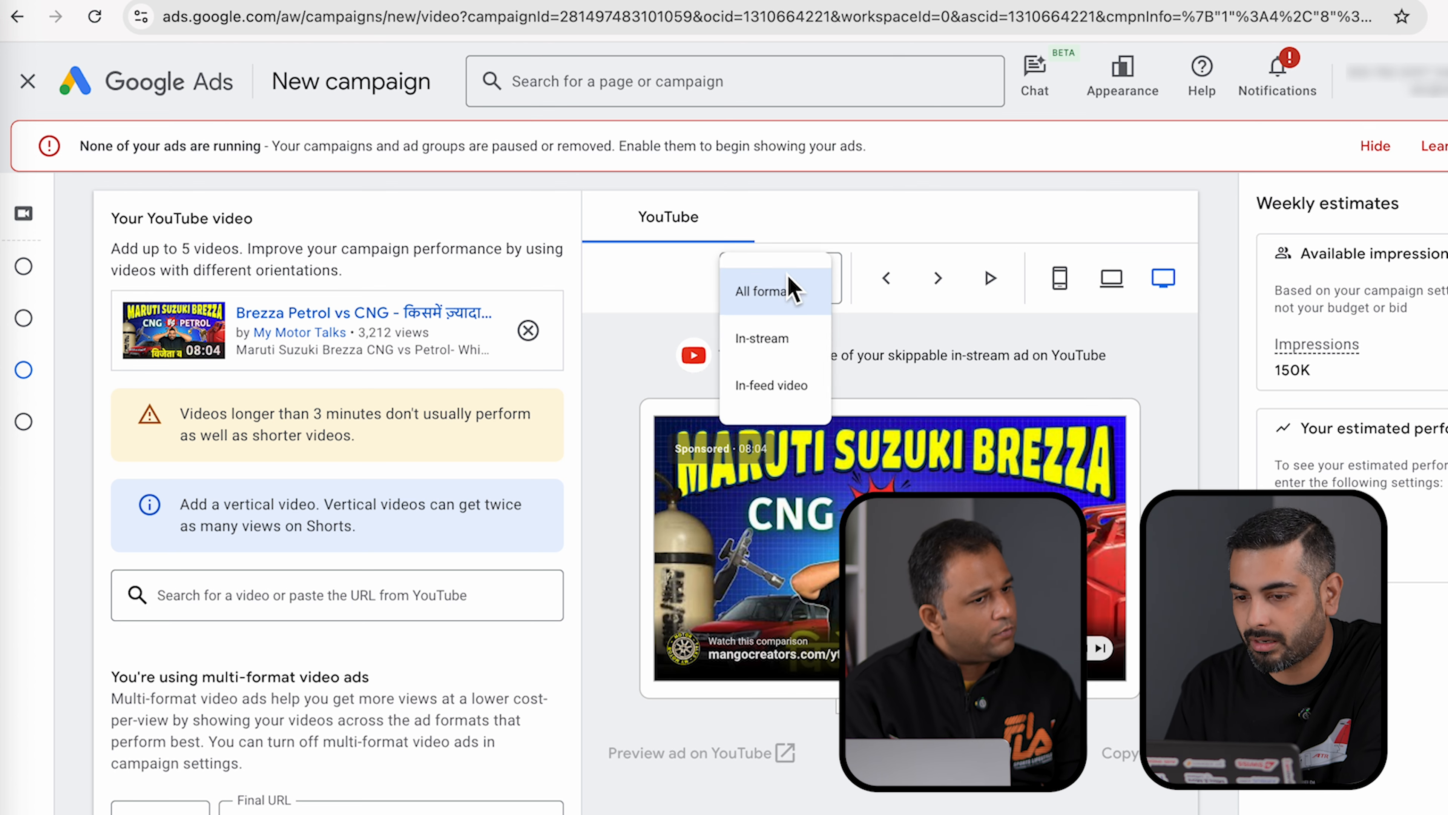
left_click(781, 360)
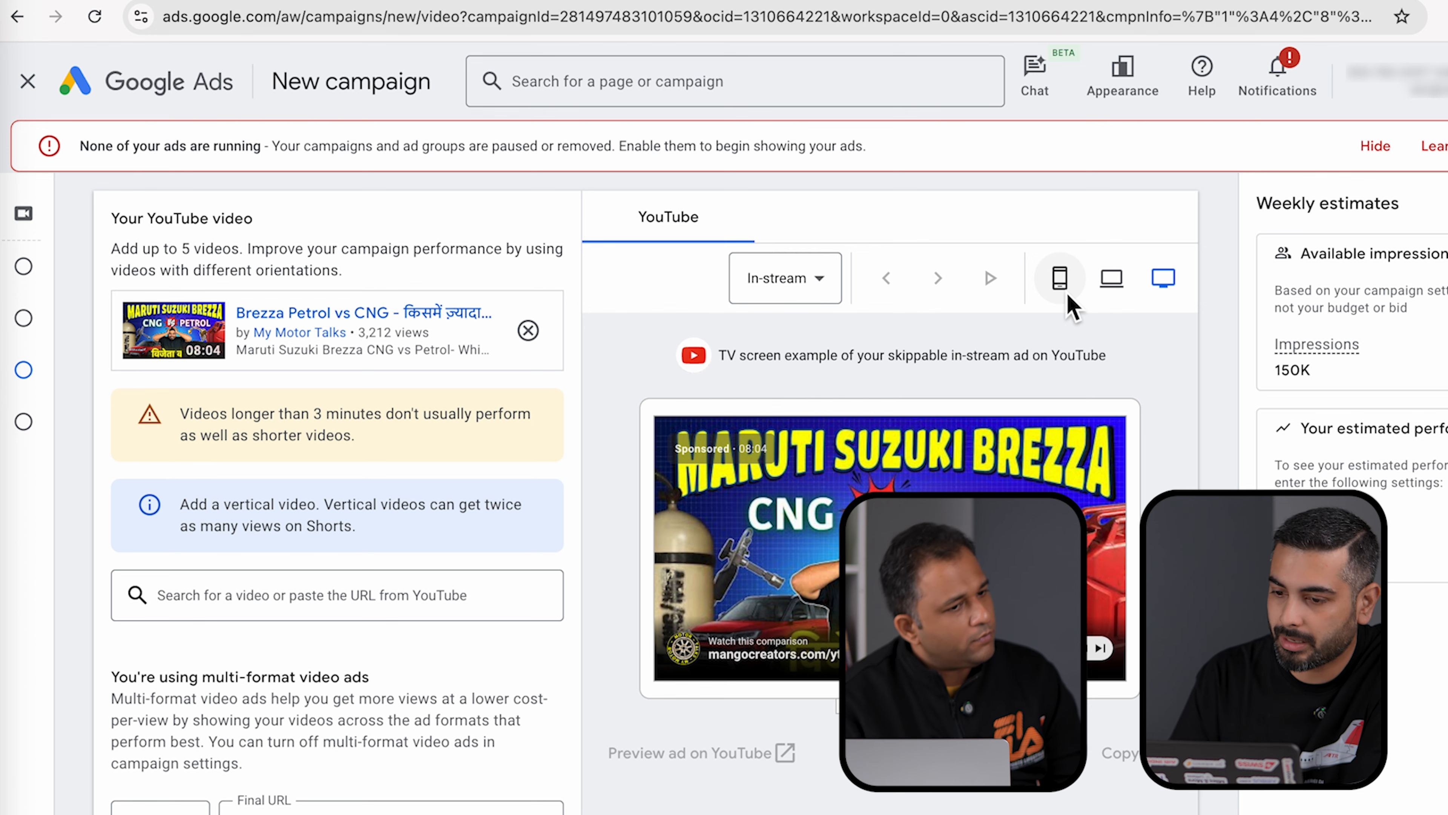
left_click(1068, 297)
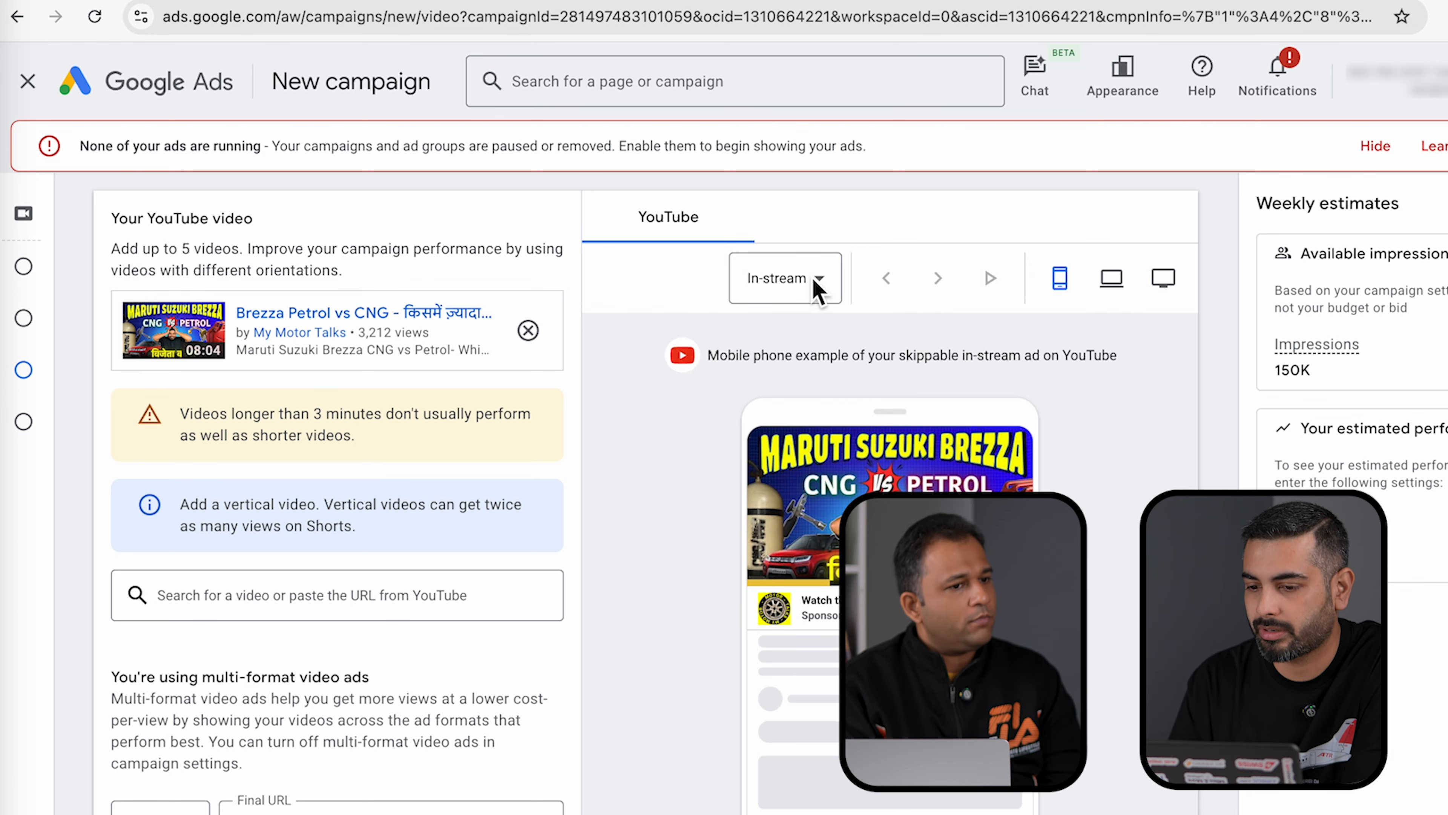
left_click(795, 282)
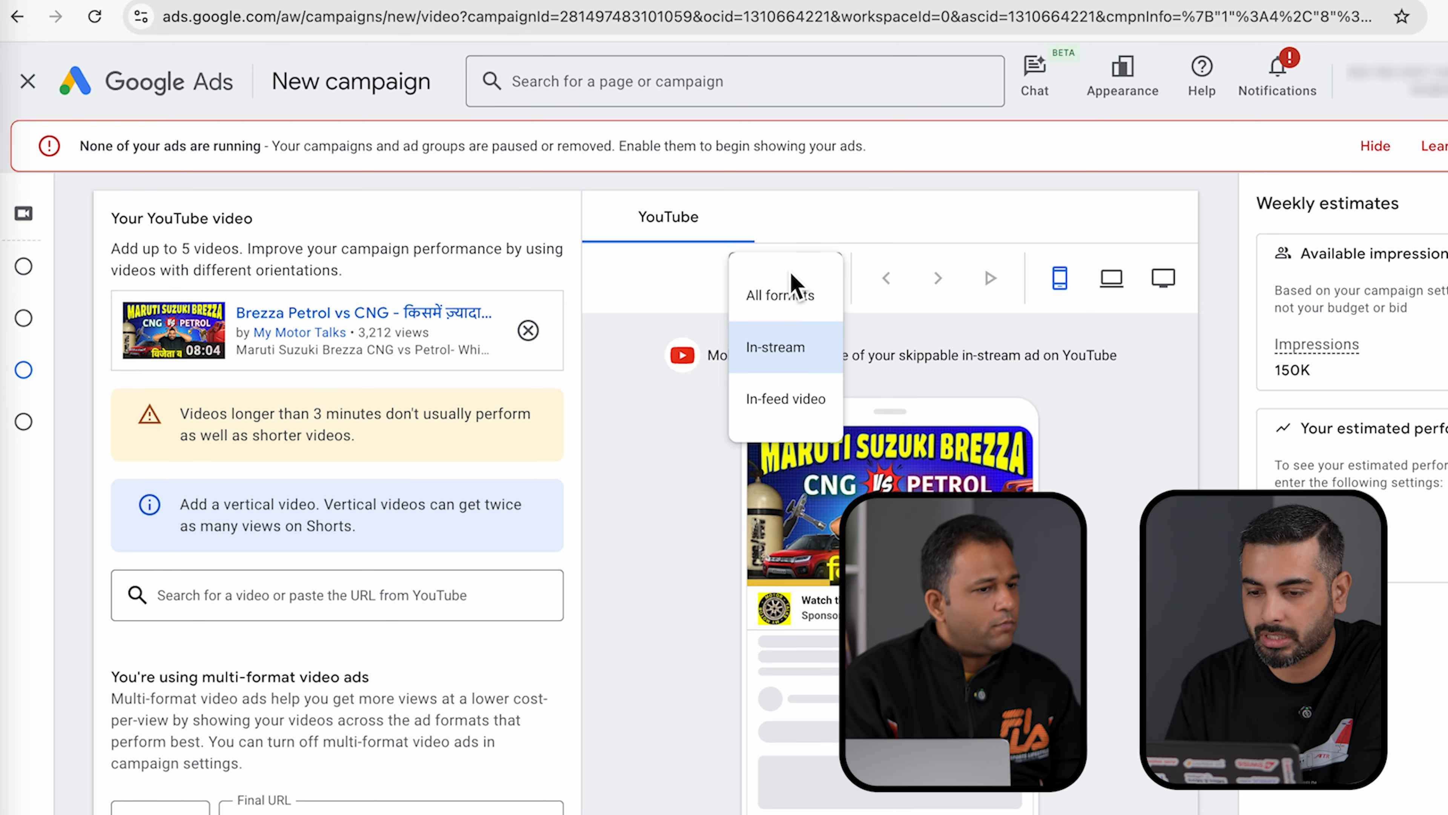
left_click(794, 411)
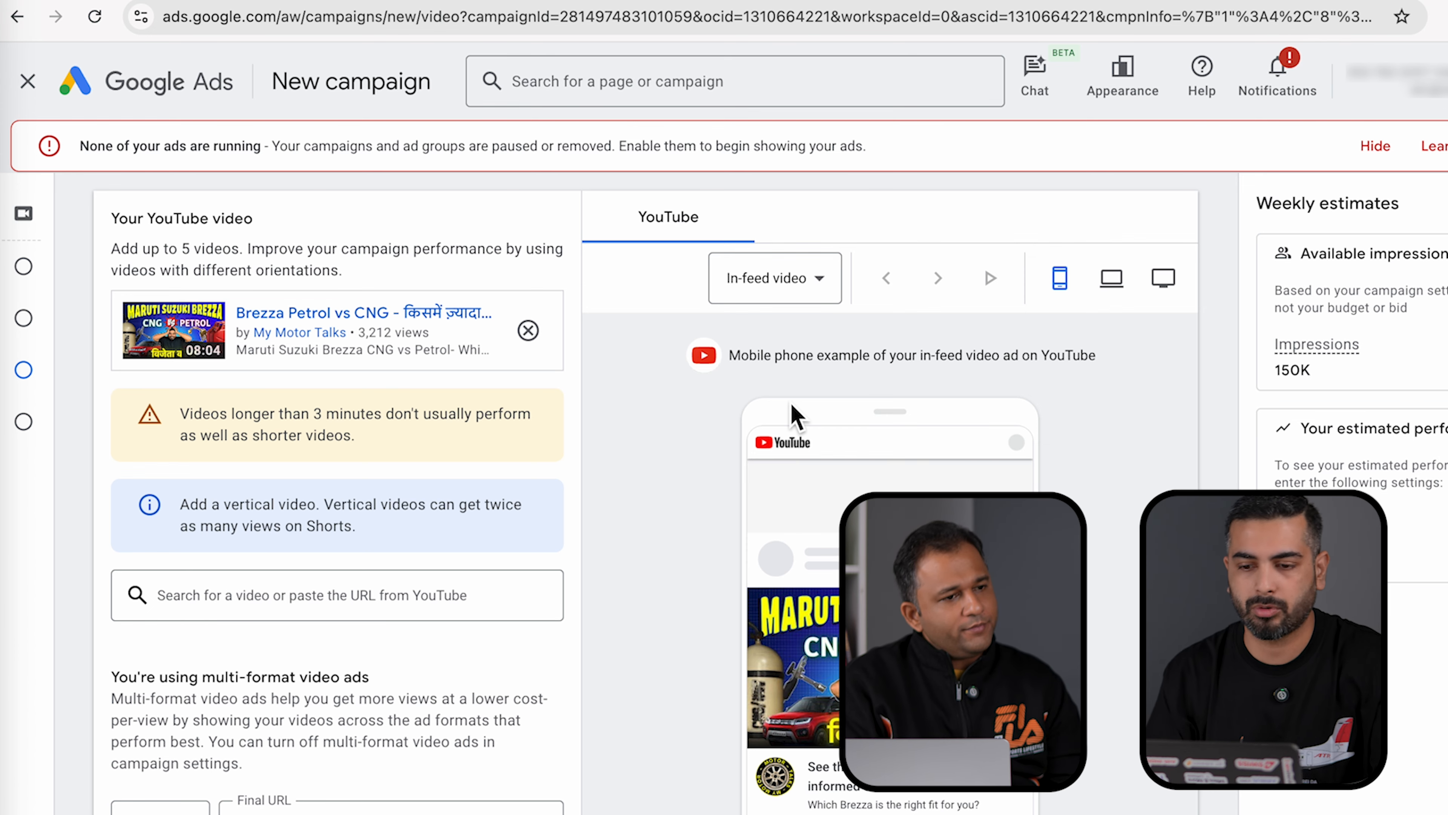
left_click(767, 280)
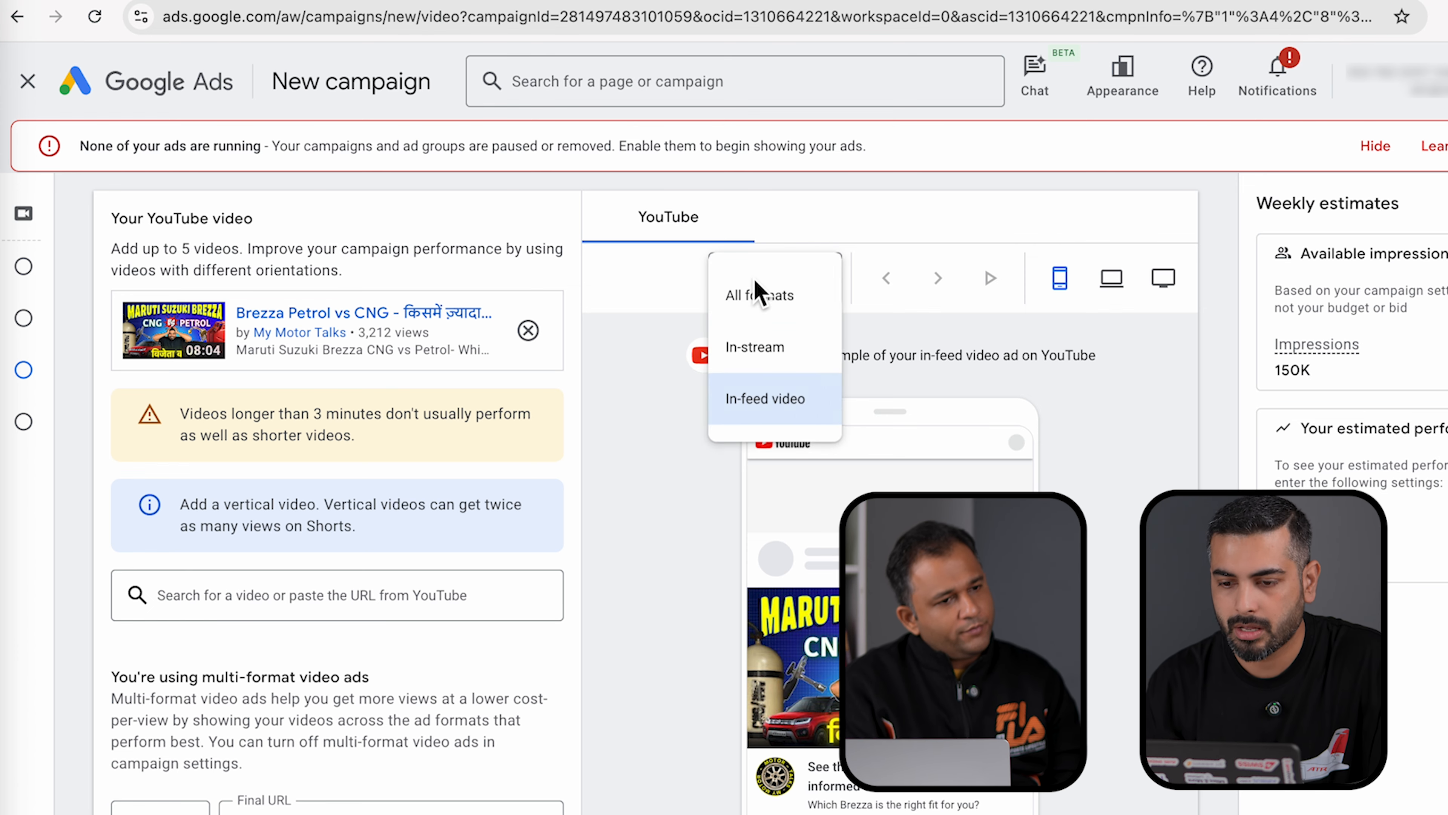
- Reset the preview to all formats and rename 'Ad #1' to MyMT-Ad1-May1
left_click(736, 298)
scroll(634, 539, "down", 10)
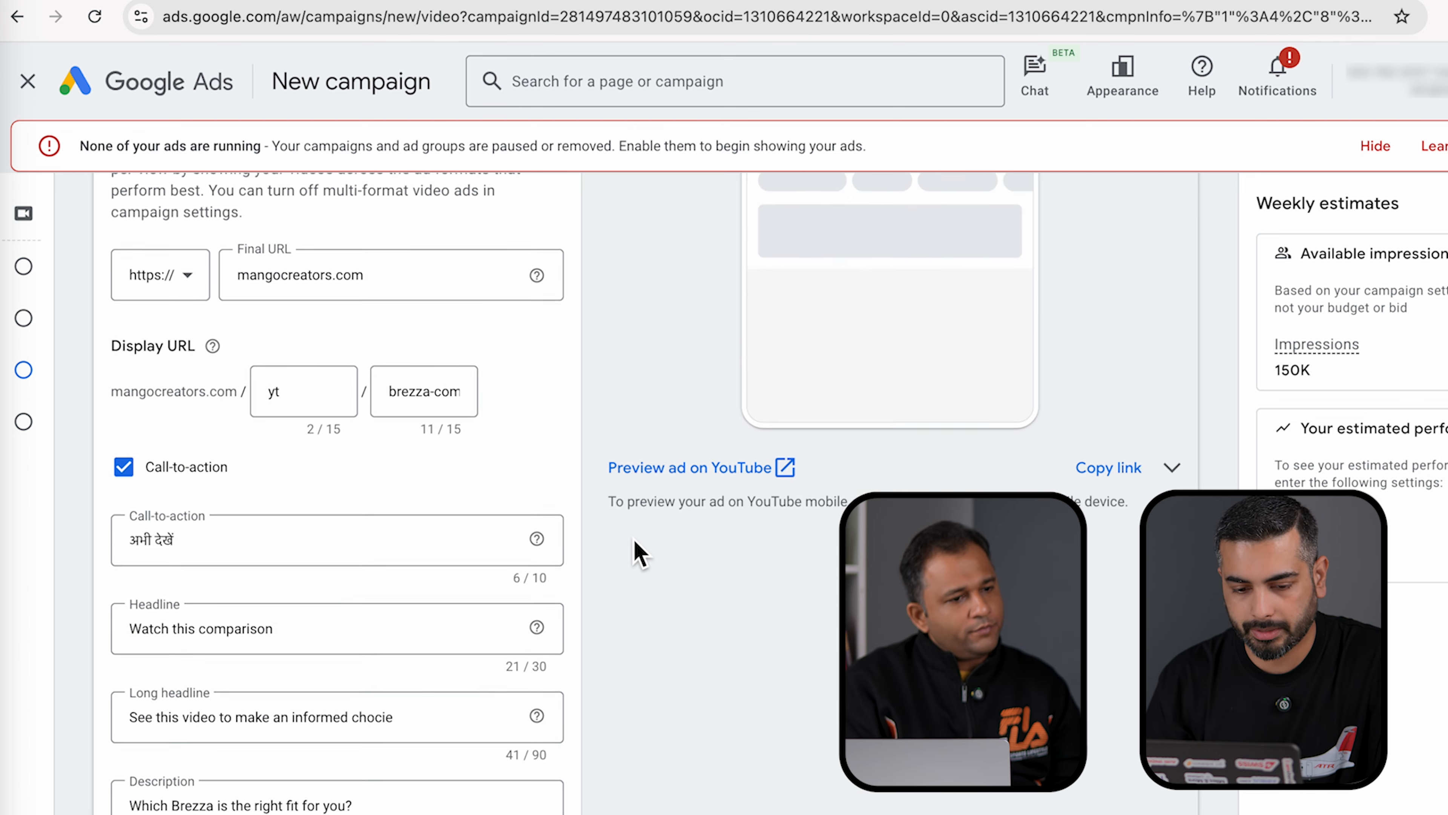
scroll(633, 539, "down", 2)
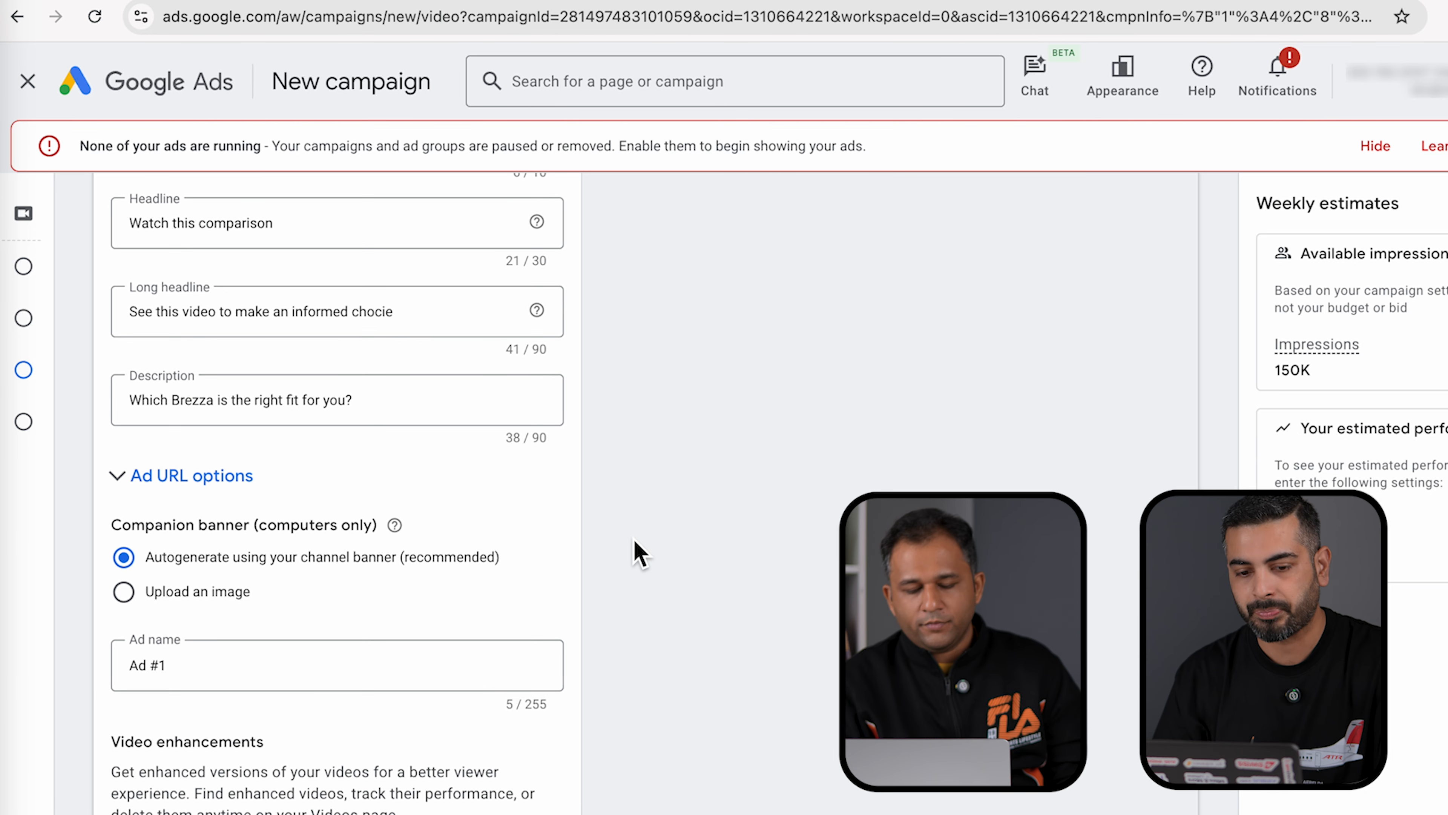
left_click(218, 673)
key("ctrl+a")
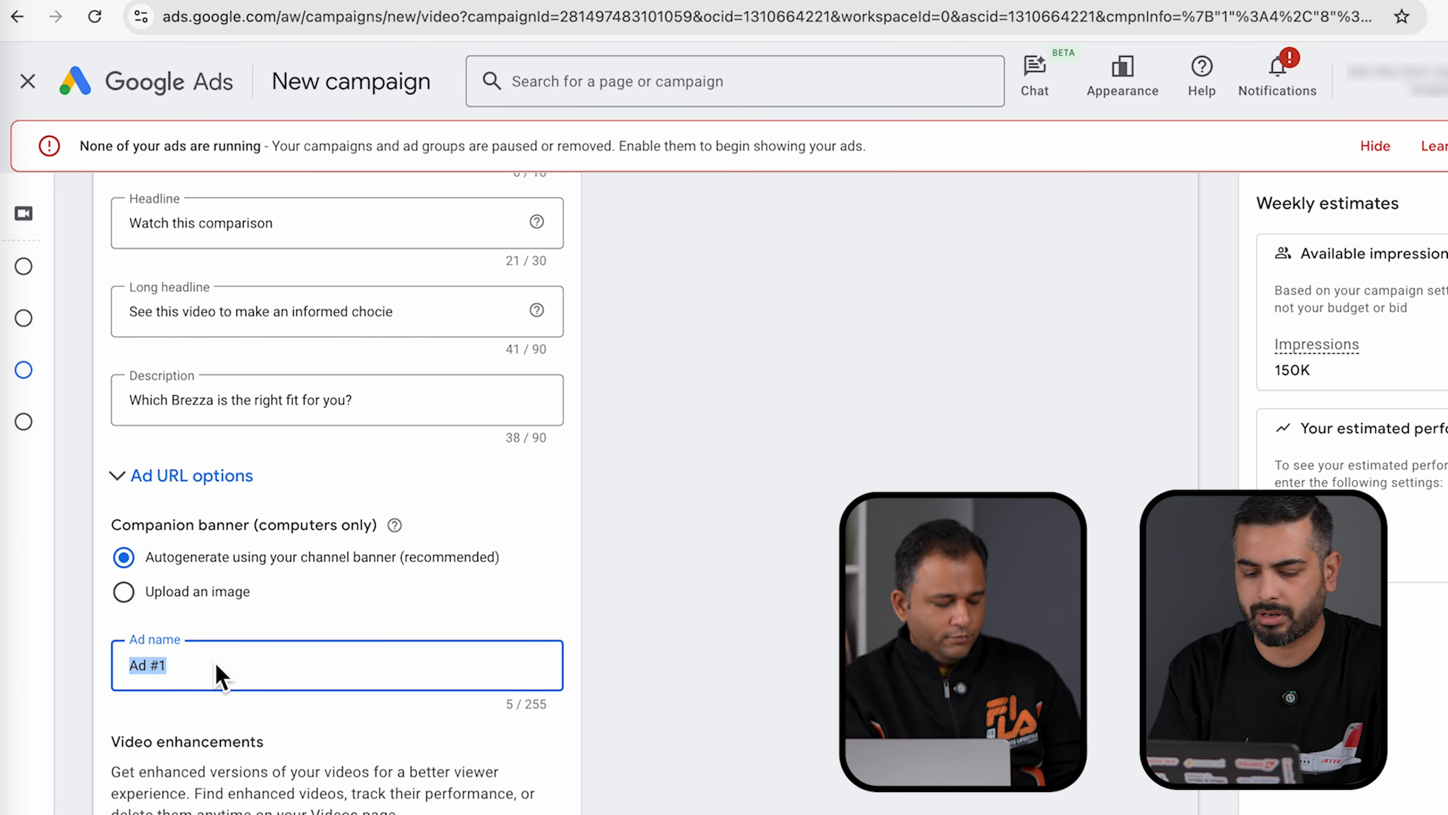
type("MyMt")
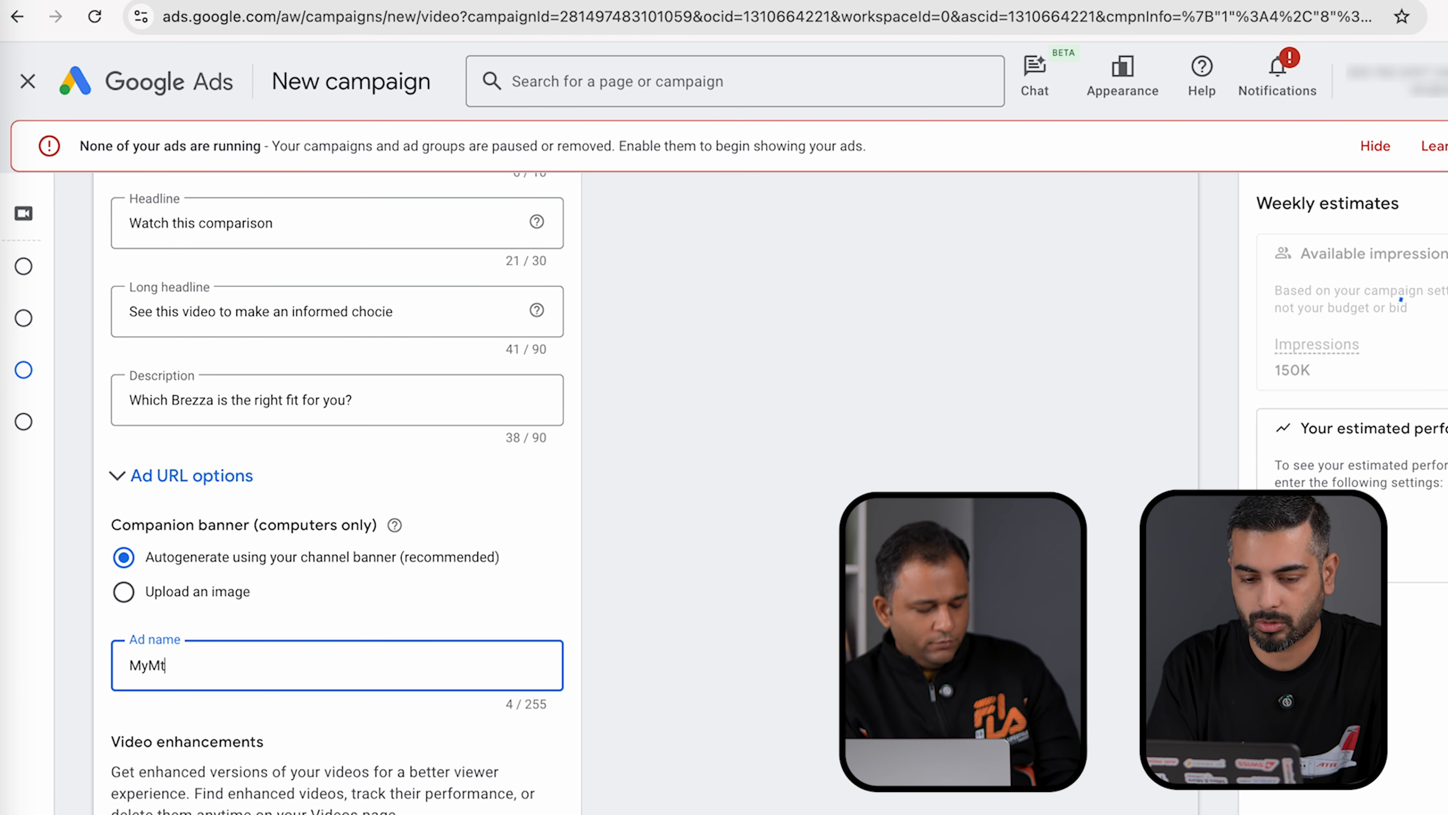
key("BackSpace")
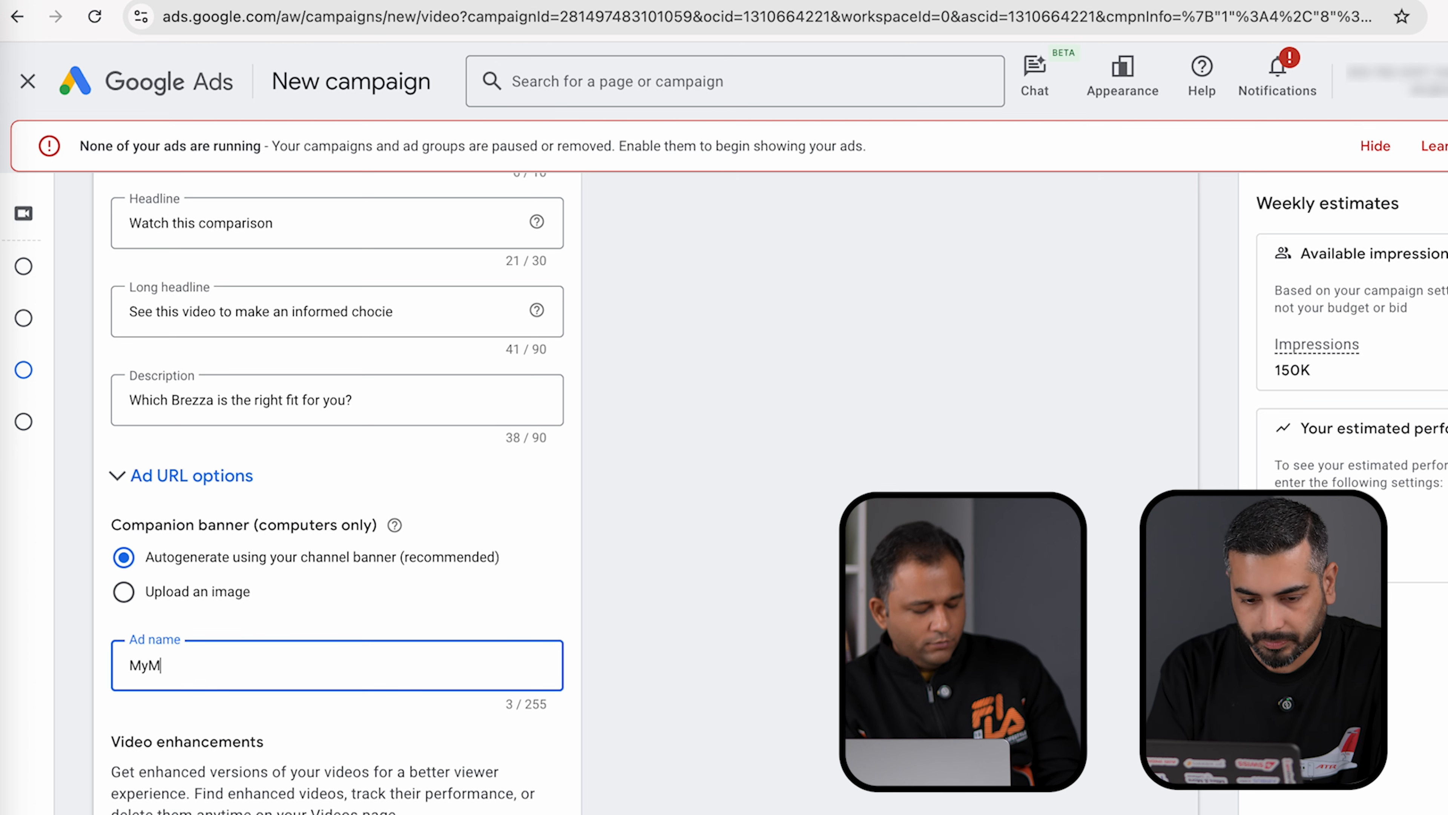
type("T-")
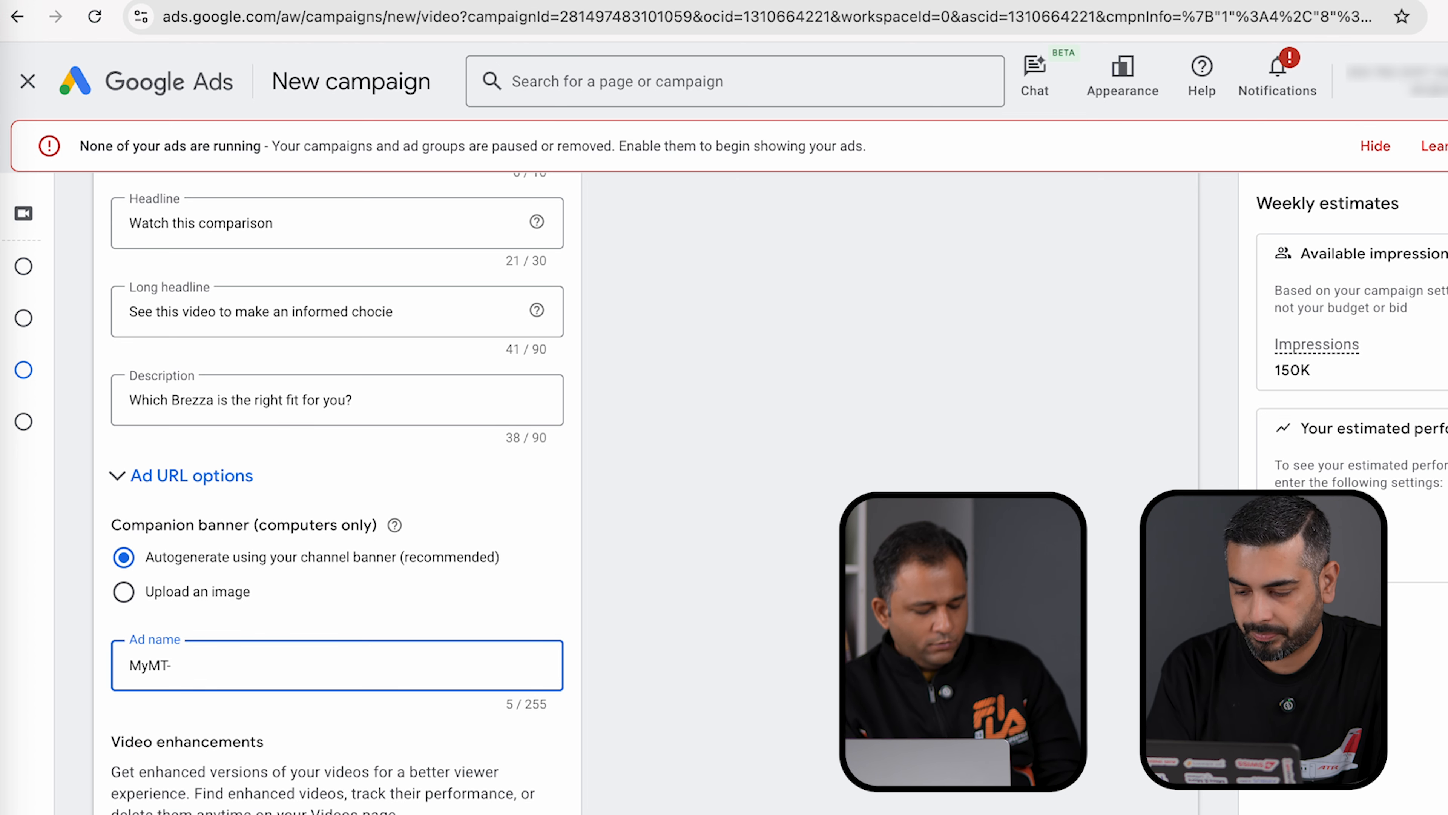
type("Ad1-")
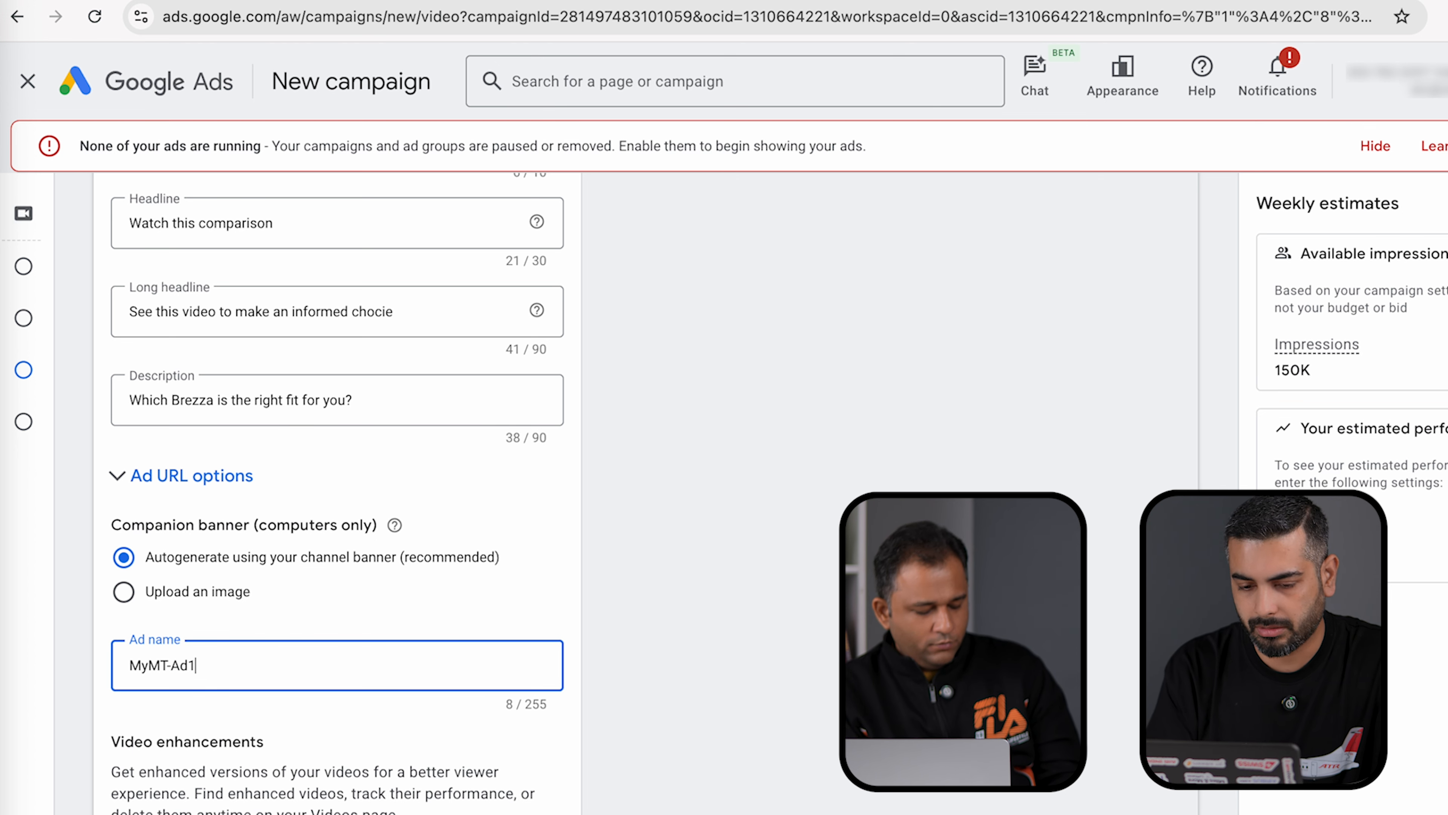
type("May1")
scroll(487, 795, "down", 5)
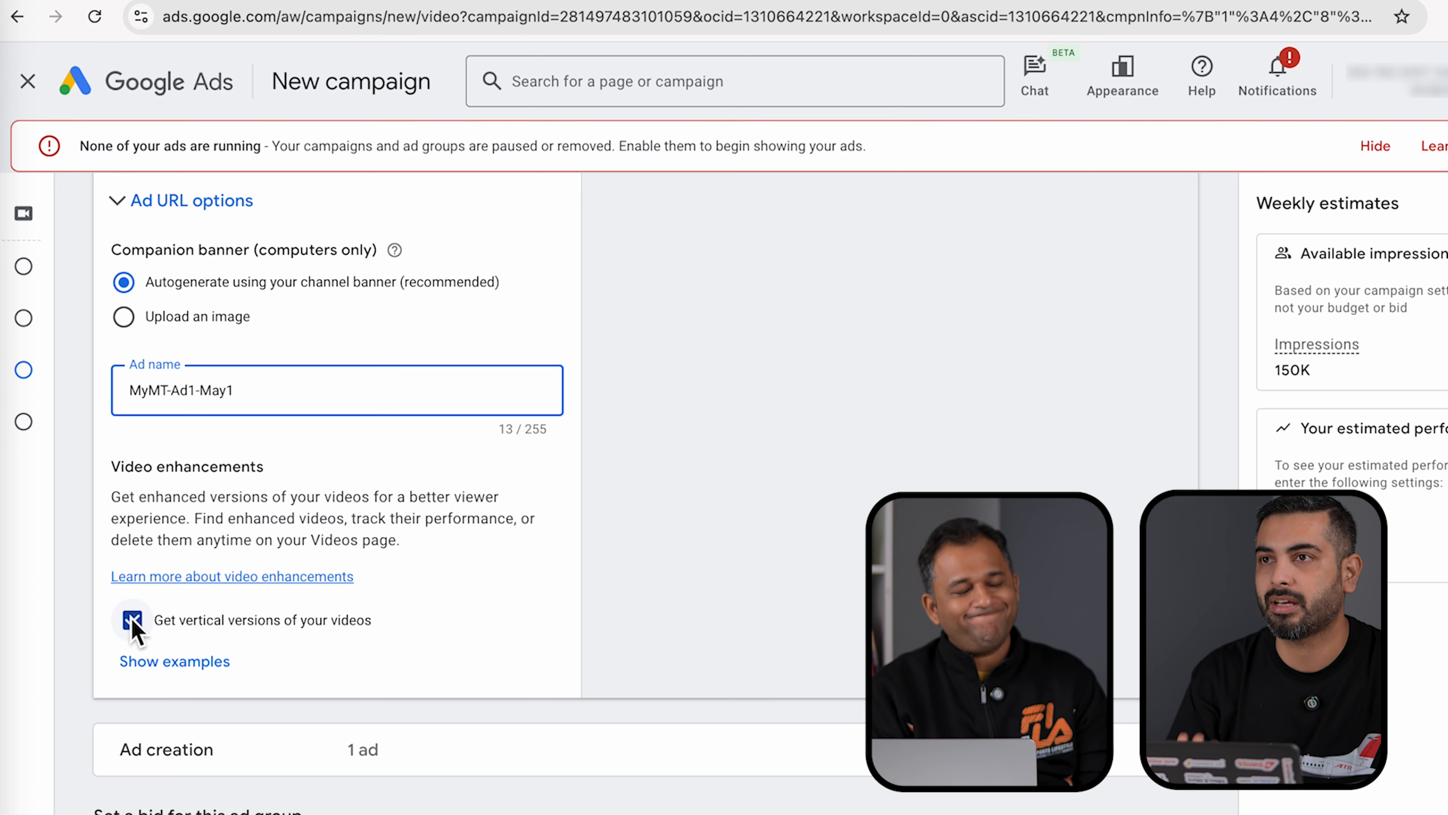
- Uncheck 'Get vertical versions of your videos' under Video enhancements
left_click(132, 620)
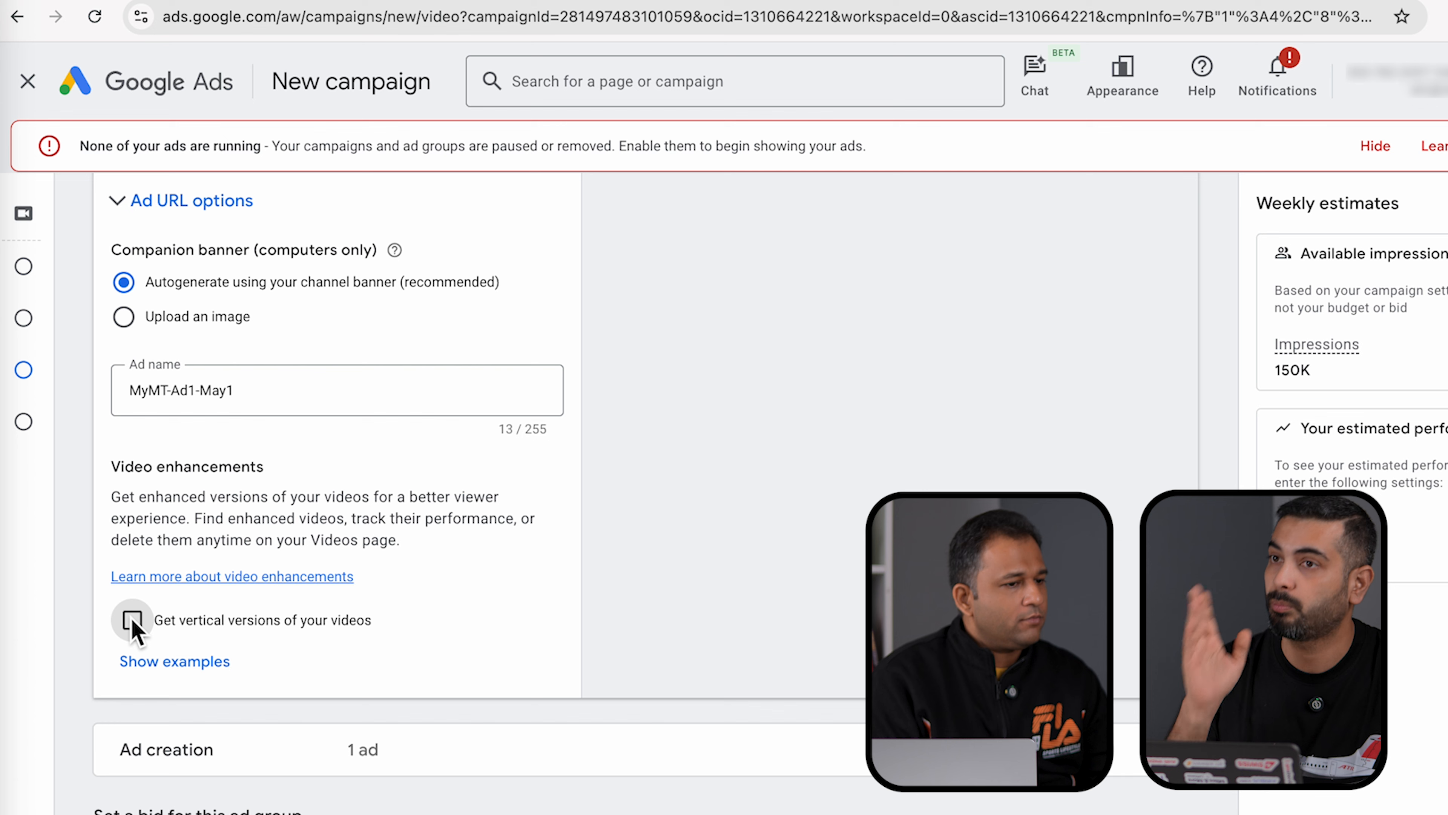
scroll(646, 662, "down", 5)
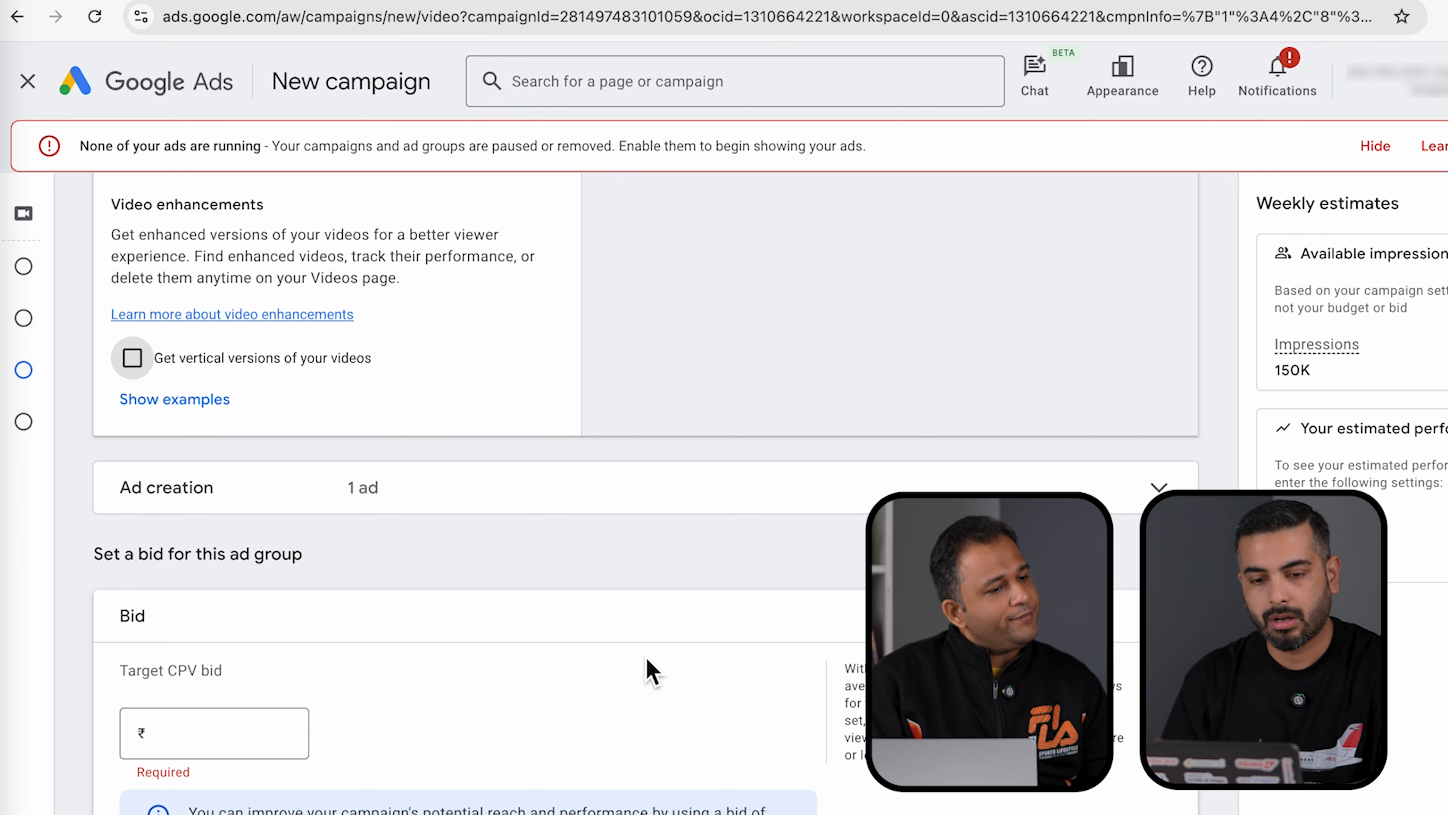
- Enter 0.3 as the ad group's Target CPV bid
scroll(646, 657, "down", 3)
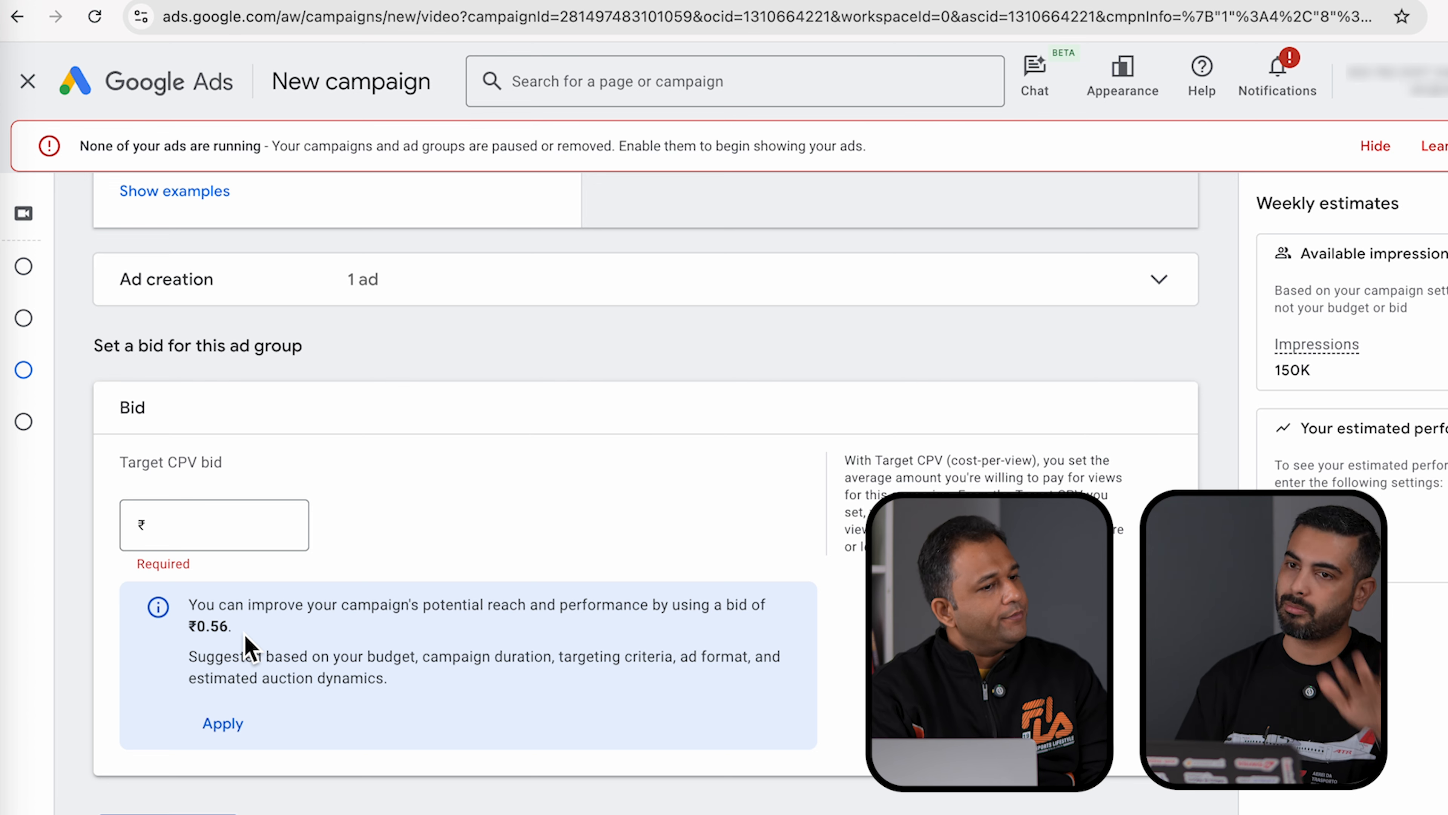
left_click(201, 543)
type("0.3")
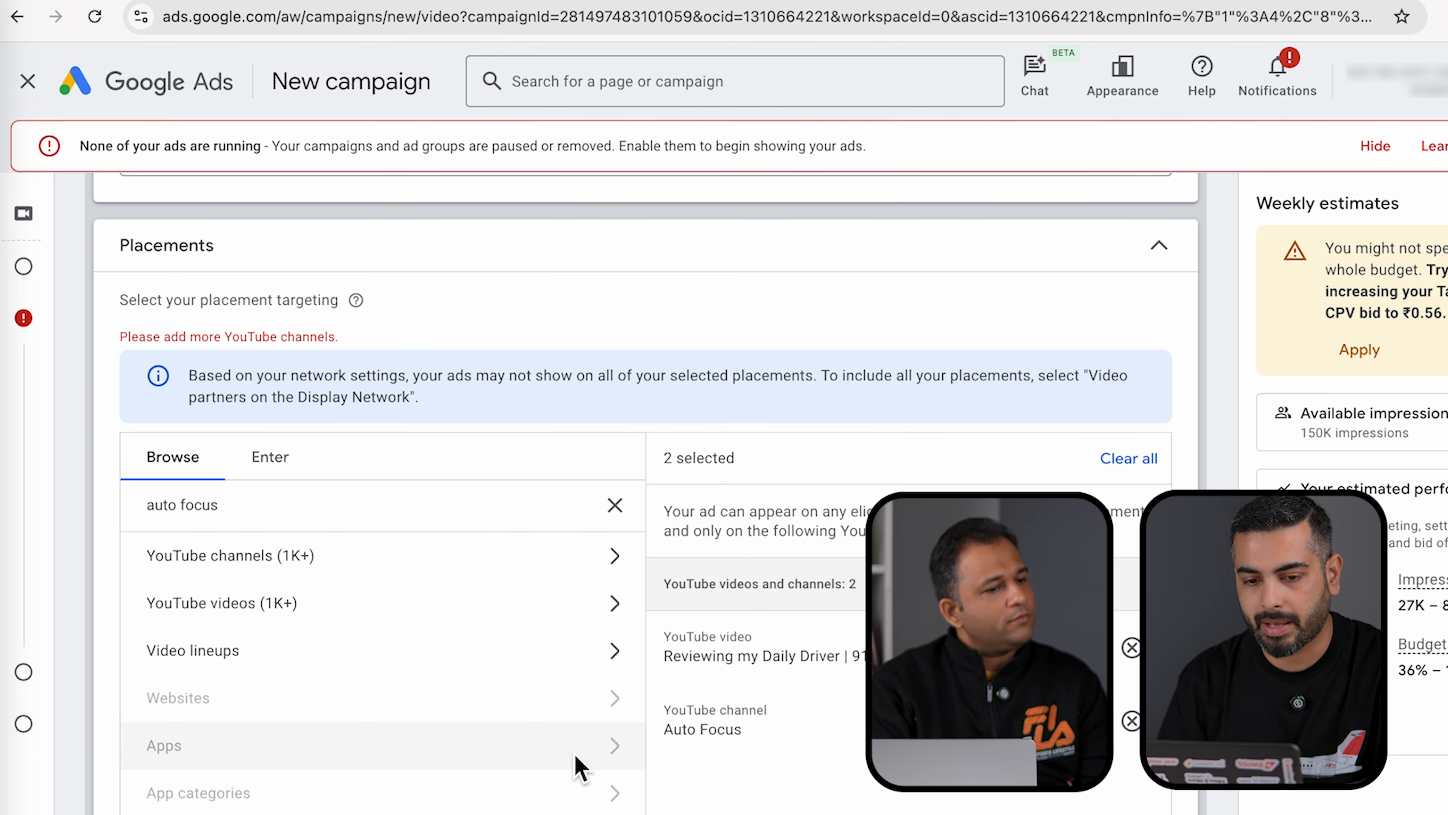
- Search YouTube channels for 'autocar' and add Autocar India as a placement
scroll(573, 754, "down", 1)
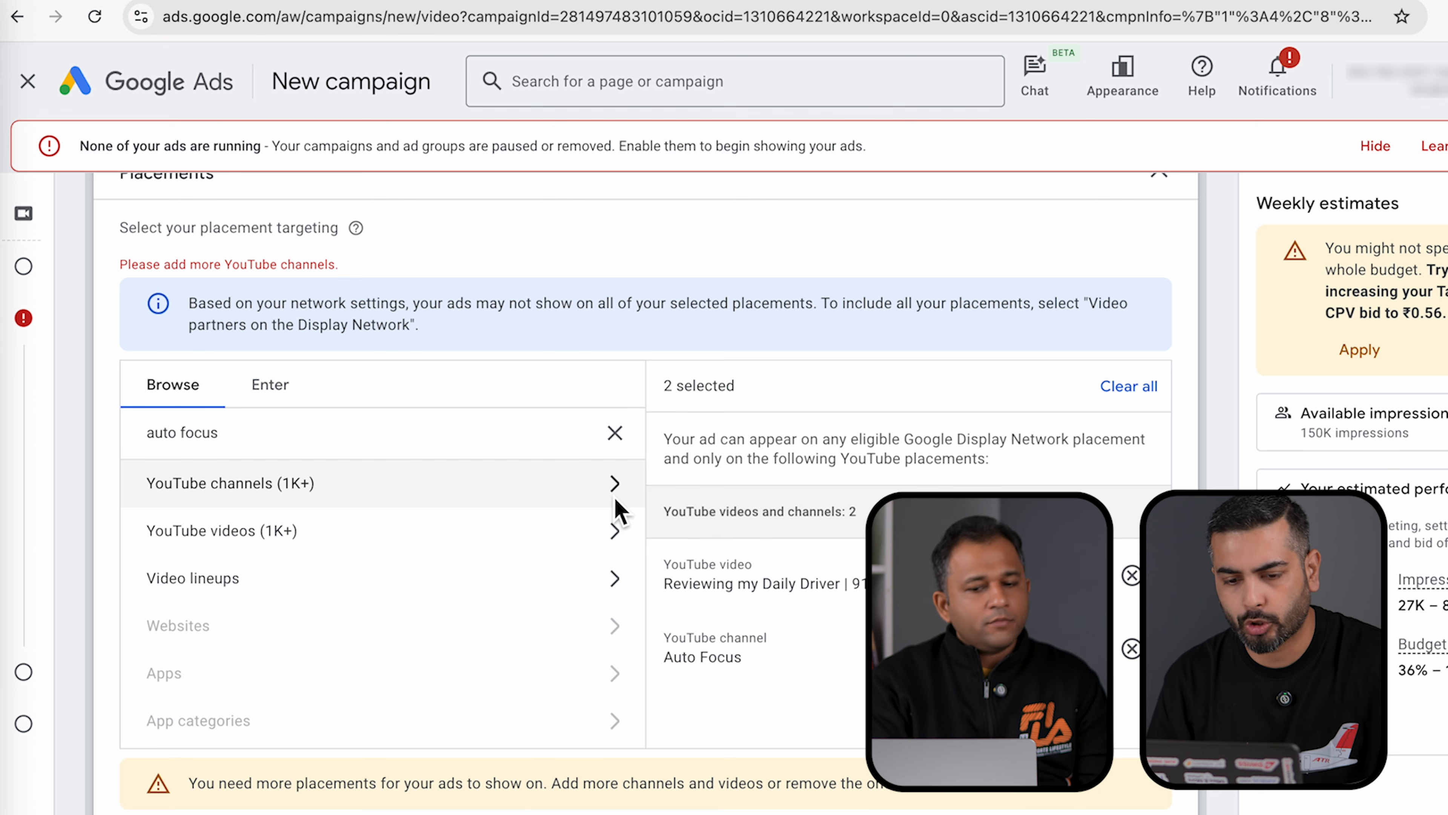
left_click(615, 500)
scroll(371, 597, "down", 2)
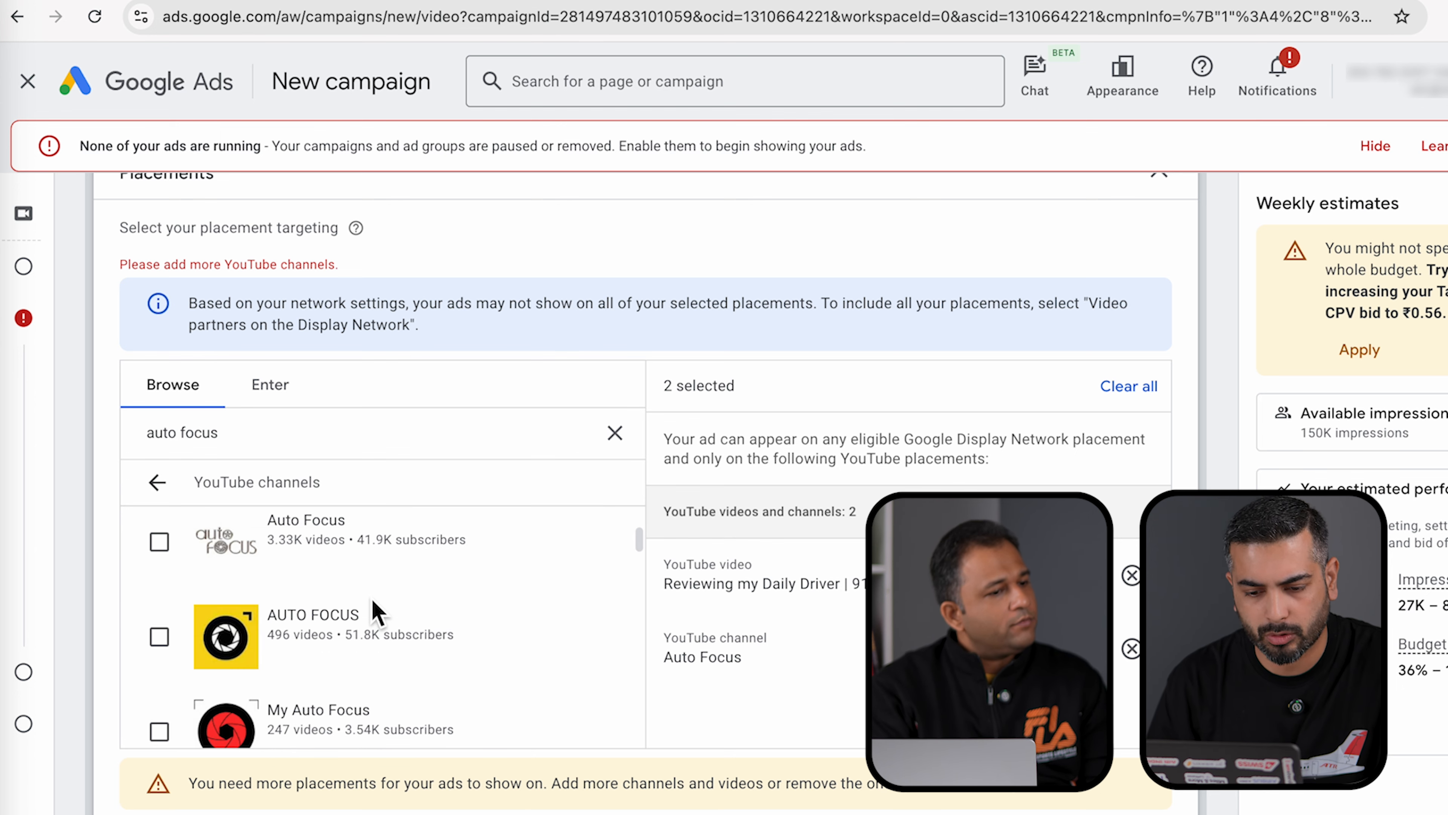
scroll(297, 525, "up", 5)
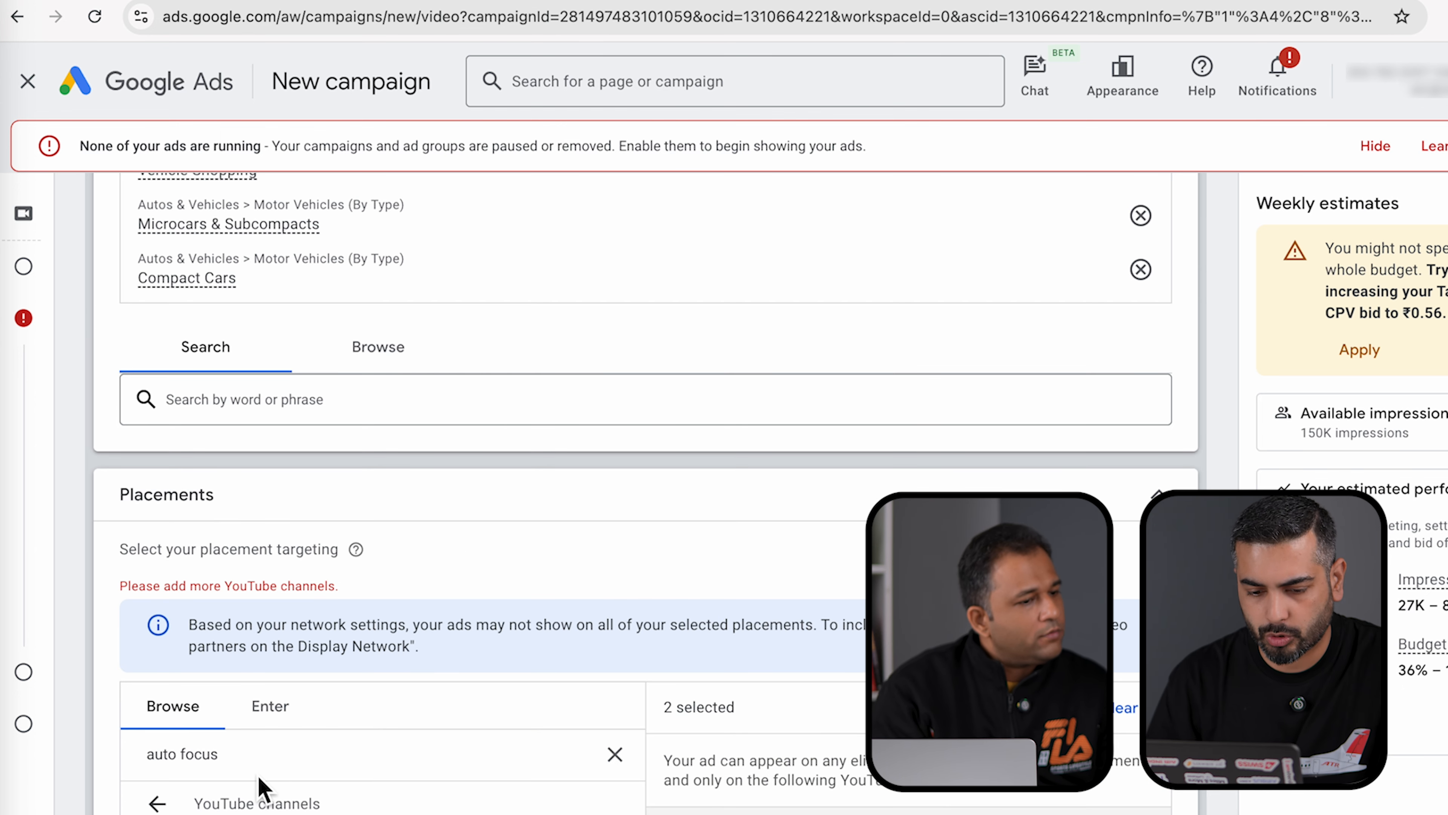
triple_click(246, 756)
type("autocar")
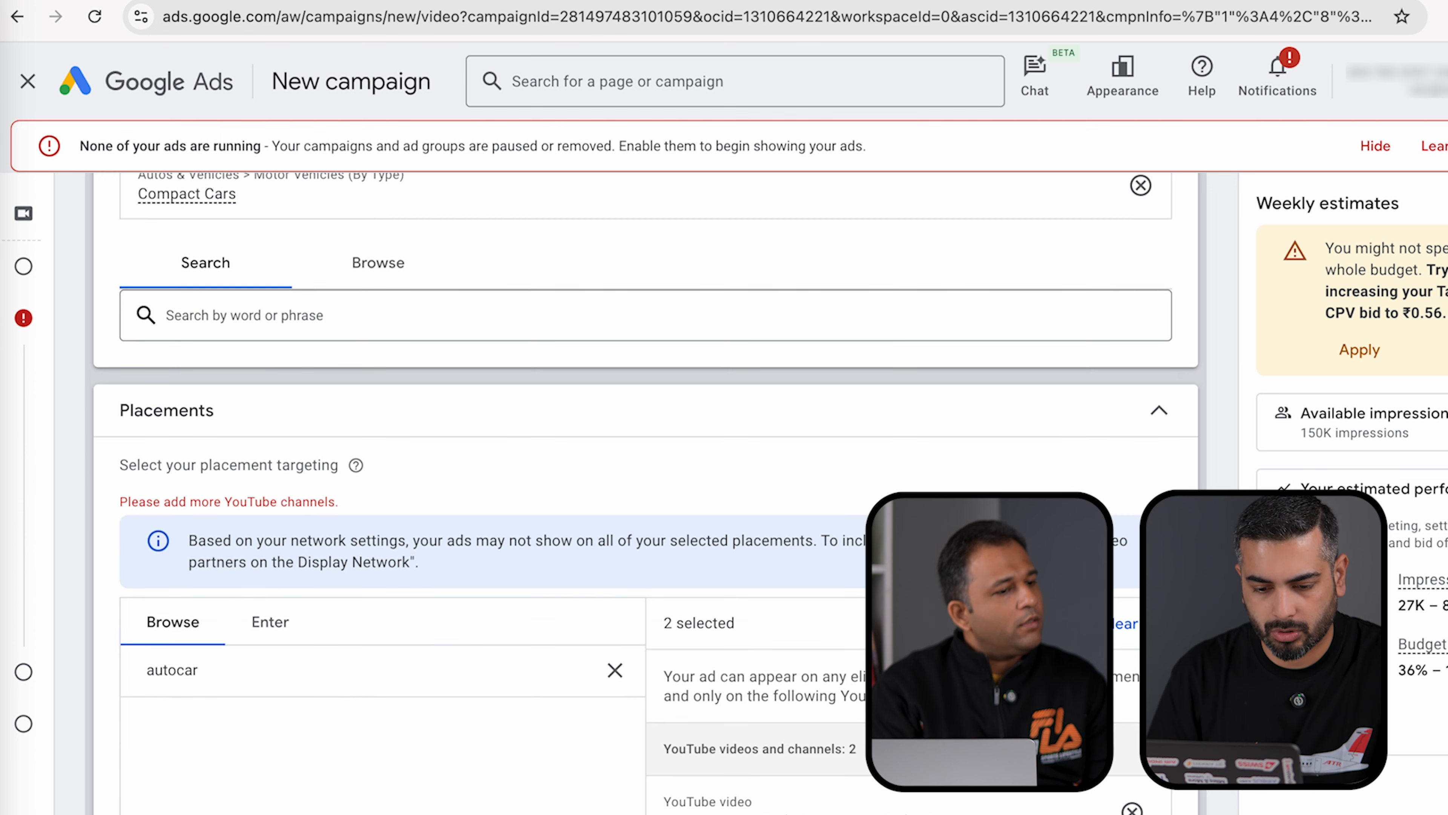
scroll(246, 756, "up", 1)
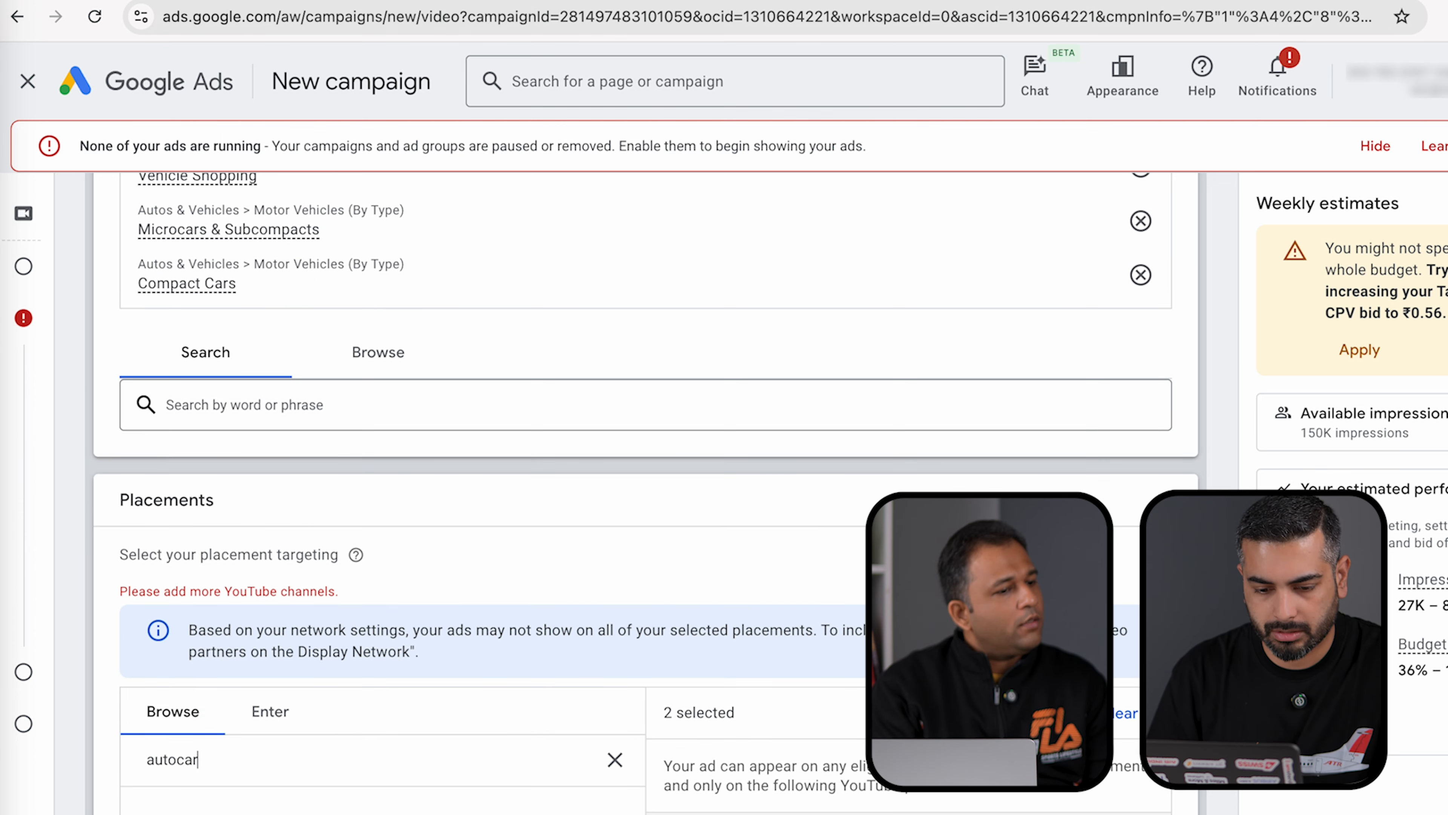
scroll(89, 684, "down", 4)
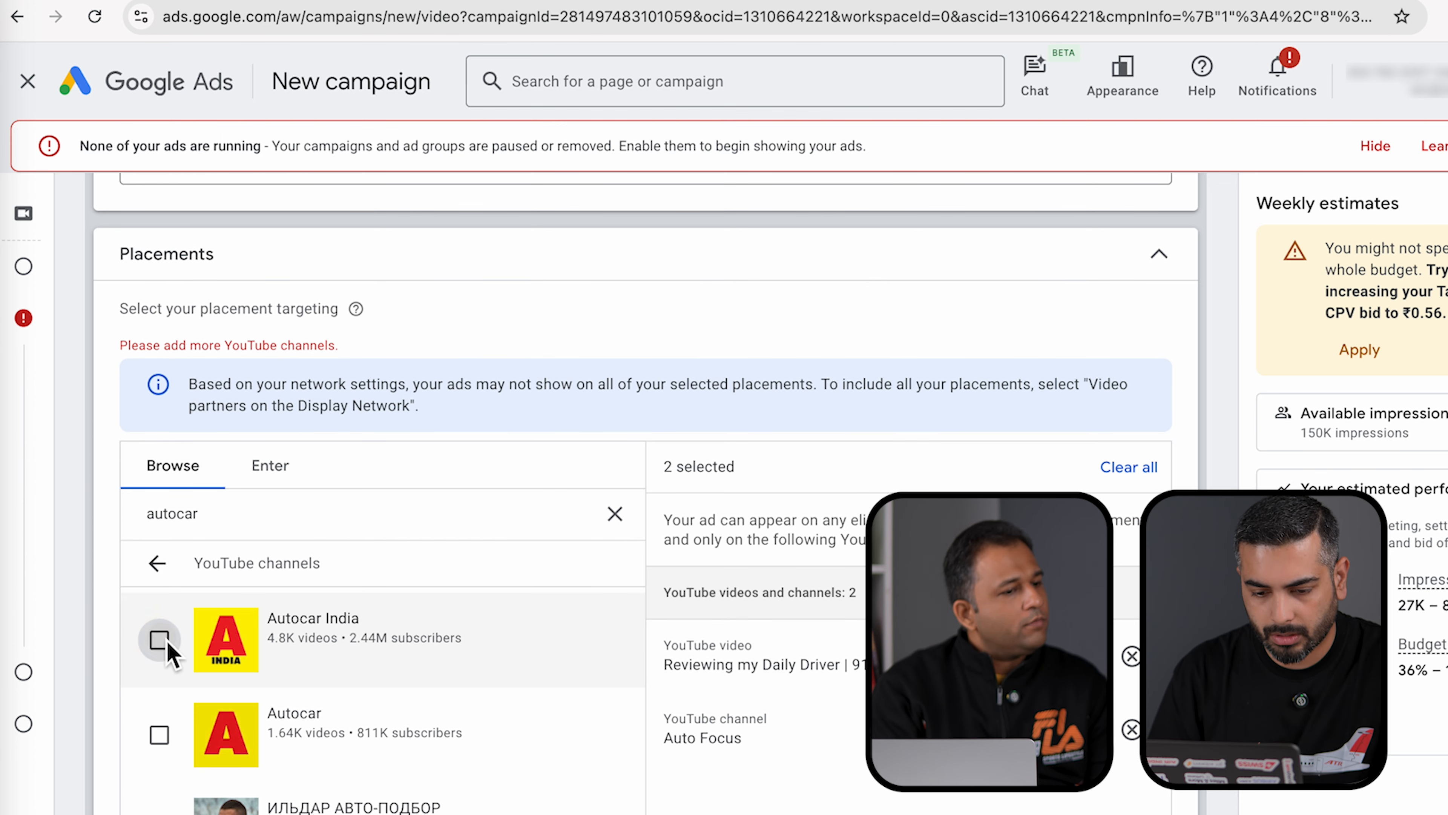
left_click(160, 640)
scroll(178, 786, "down", 2)
scroll(315, 659, "up", 4)
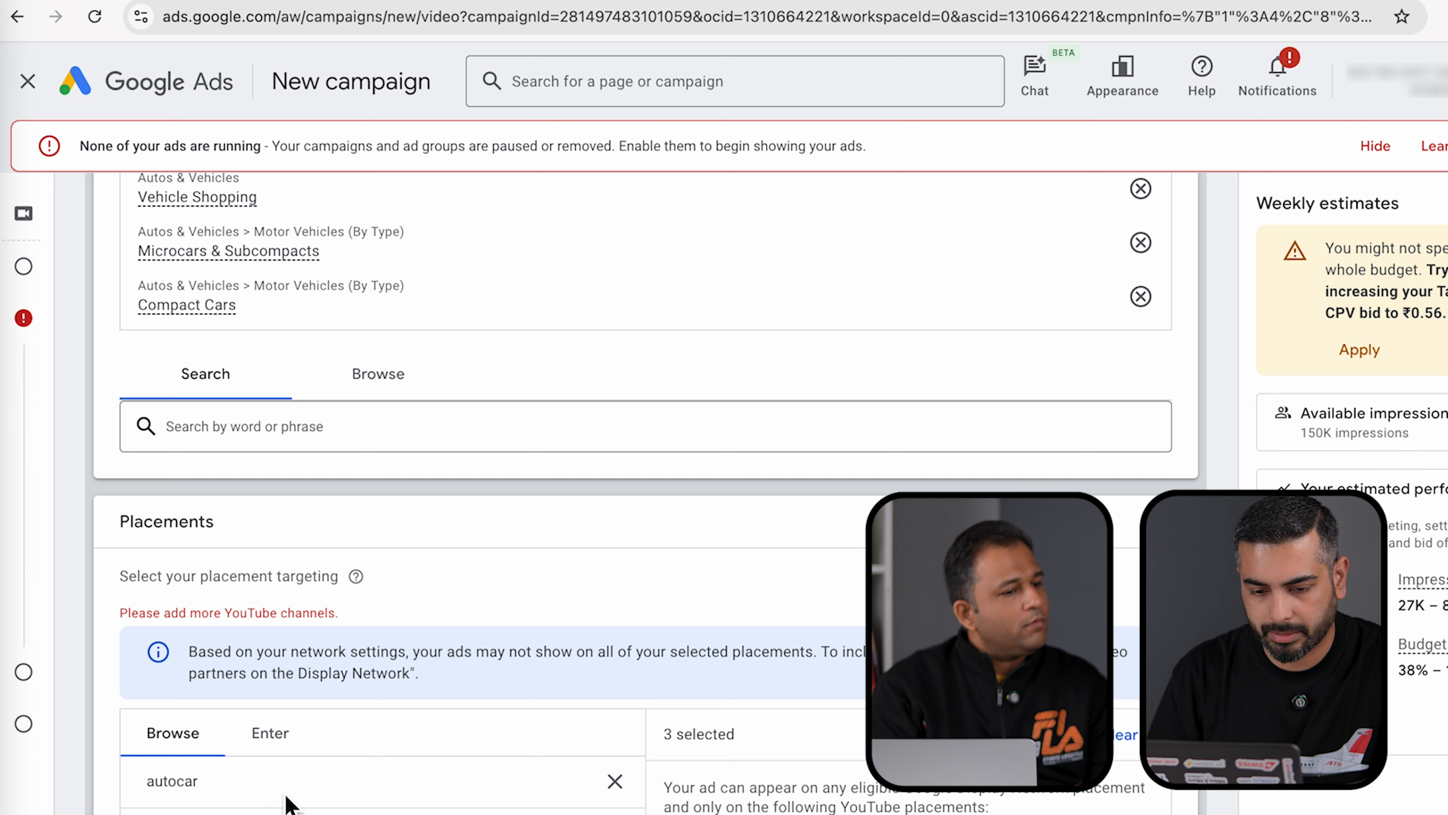
- Search for 'motoroctane' and add the MotorOctane channel as a placement
left_click(615, 781)
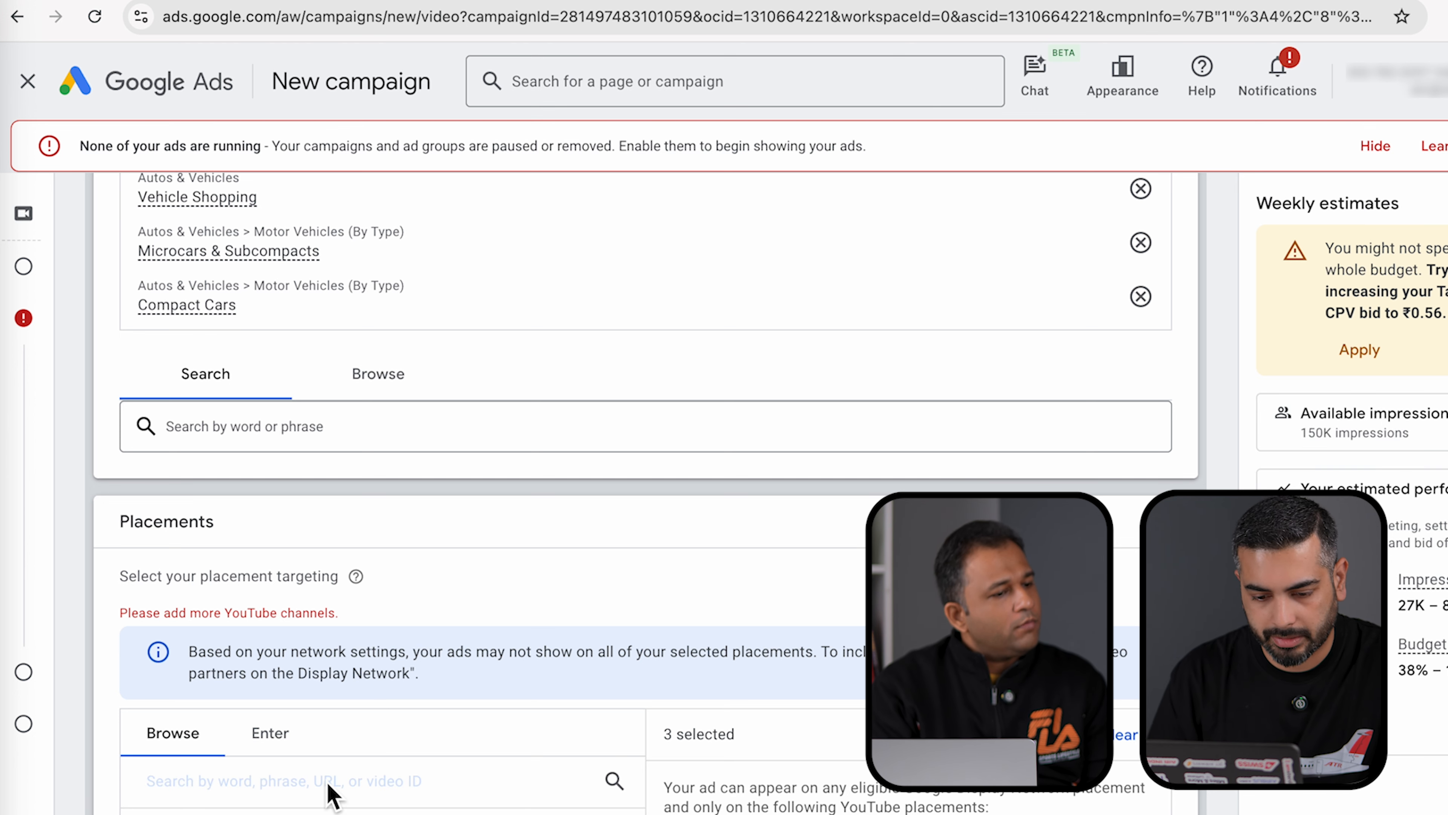
scroll(333, 796, "down", 2)
left_click(336, 761)
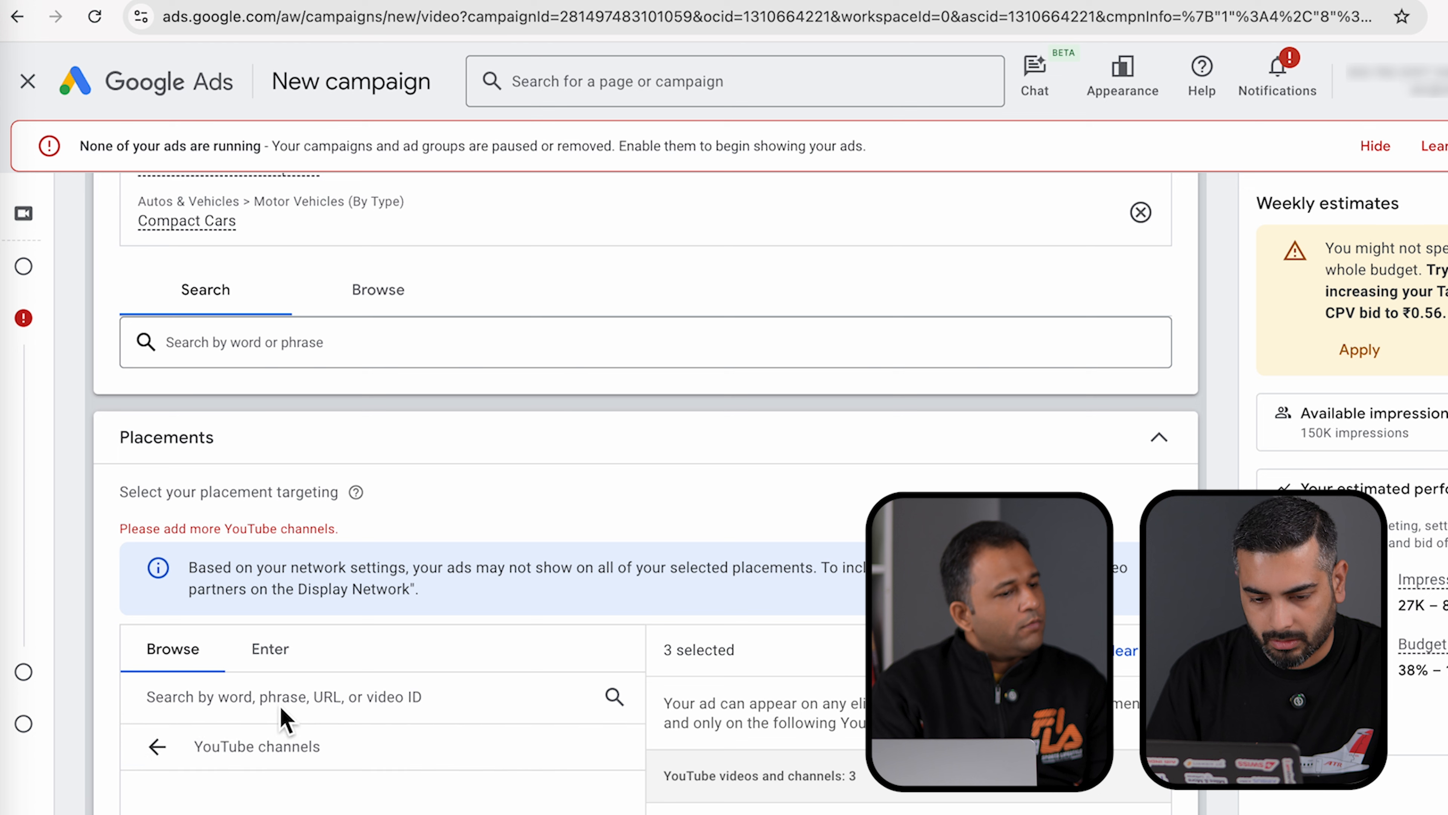
type("motoroctane")
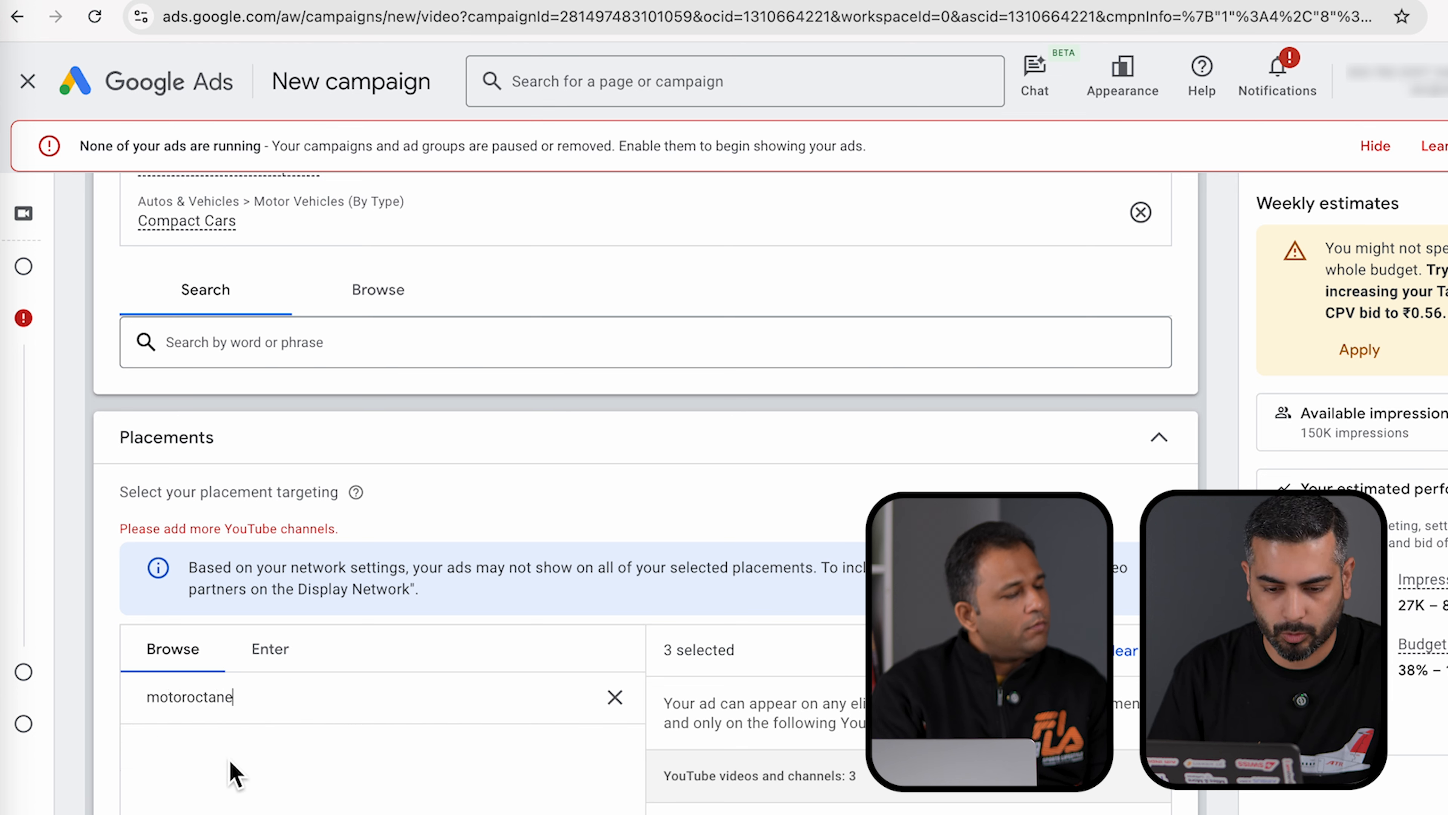
left_click(157, 810)
scroll(158, 810, "down", 2)
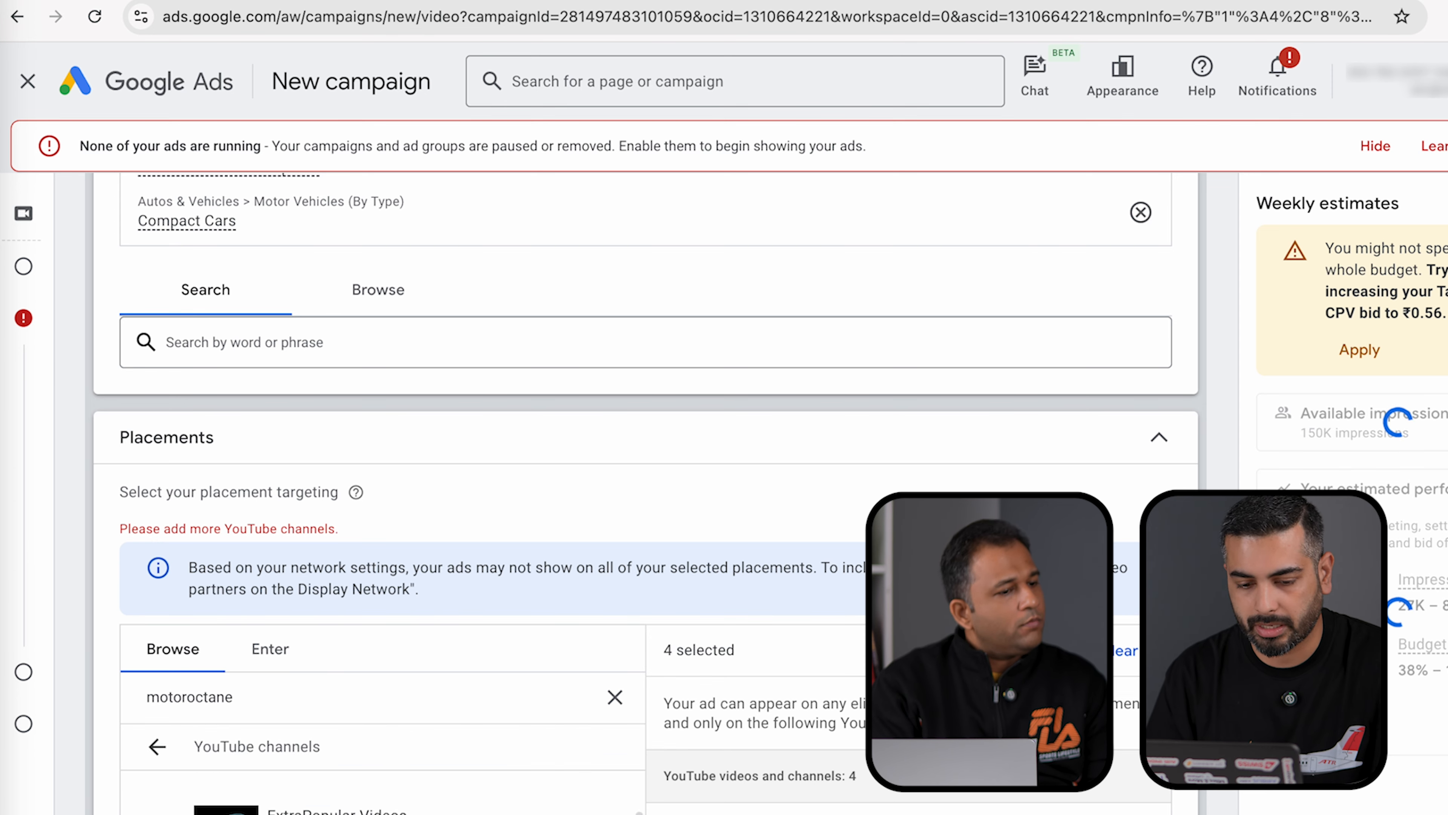
scroll(72, 763, "down", 10)
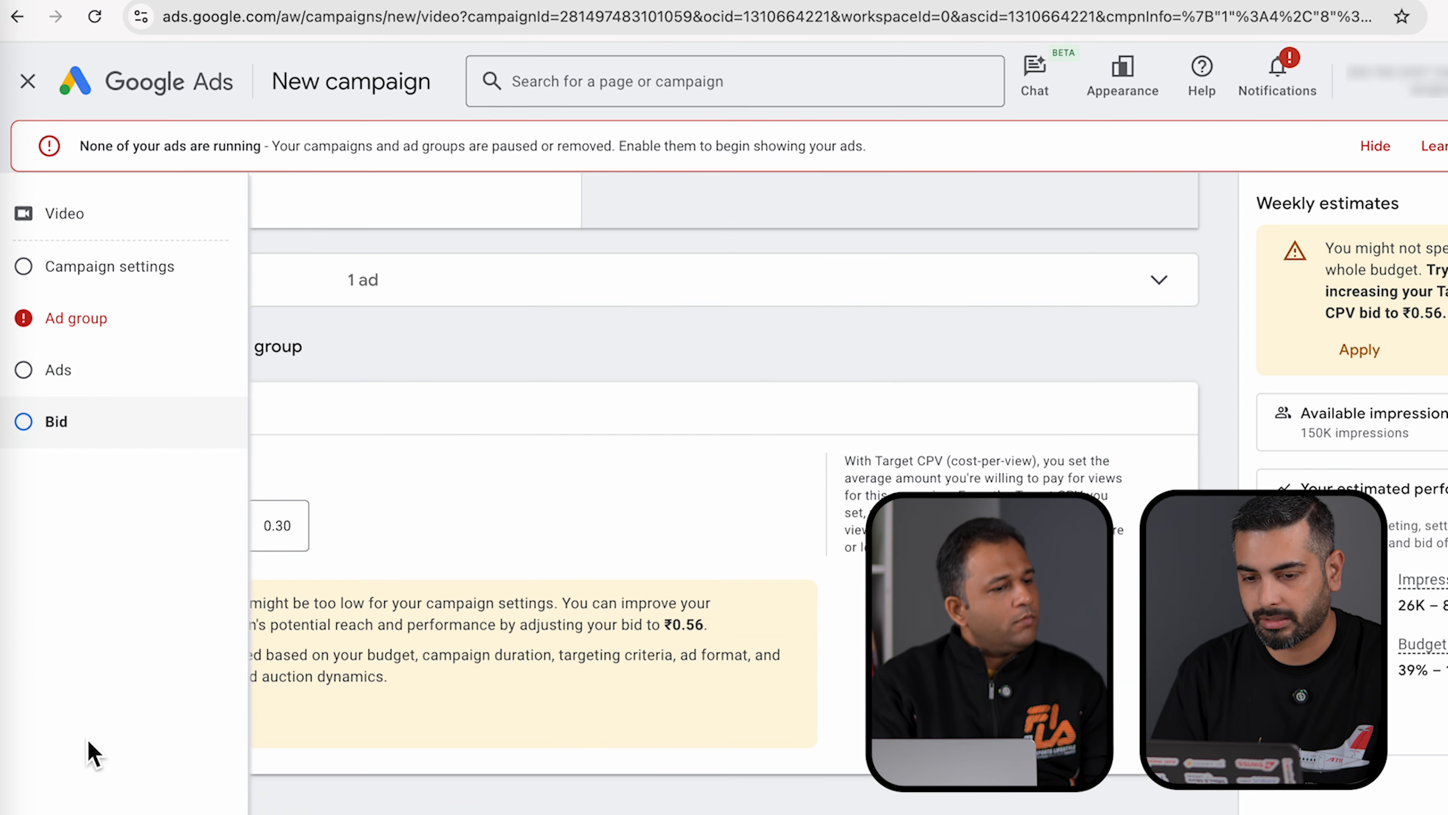
- Clear all selected placements and the channel search, then collapse the Placements section
left_click(543, 304)
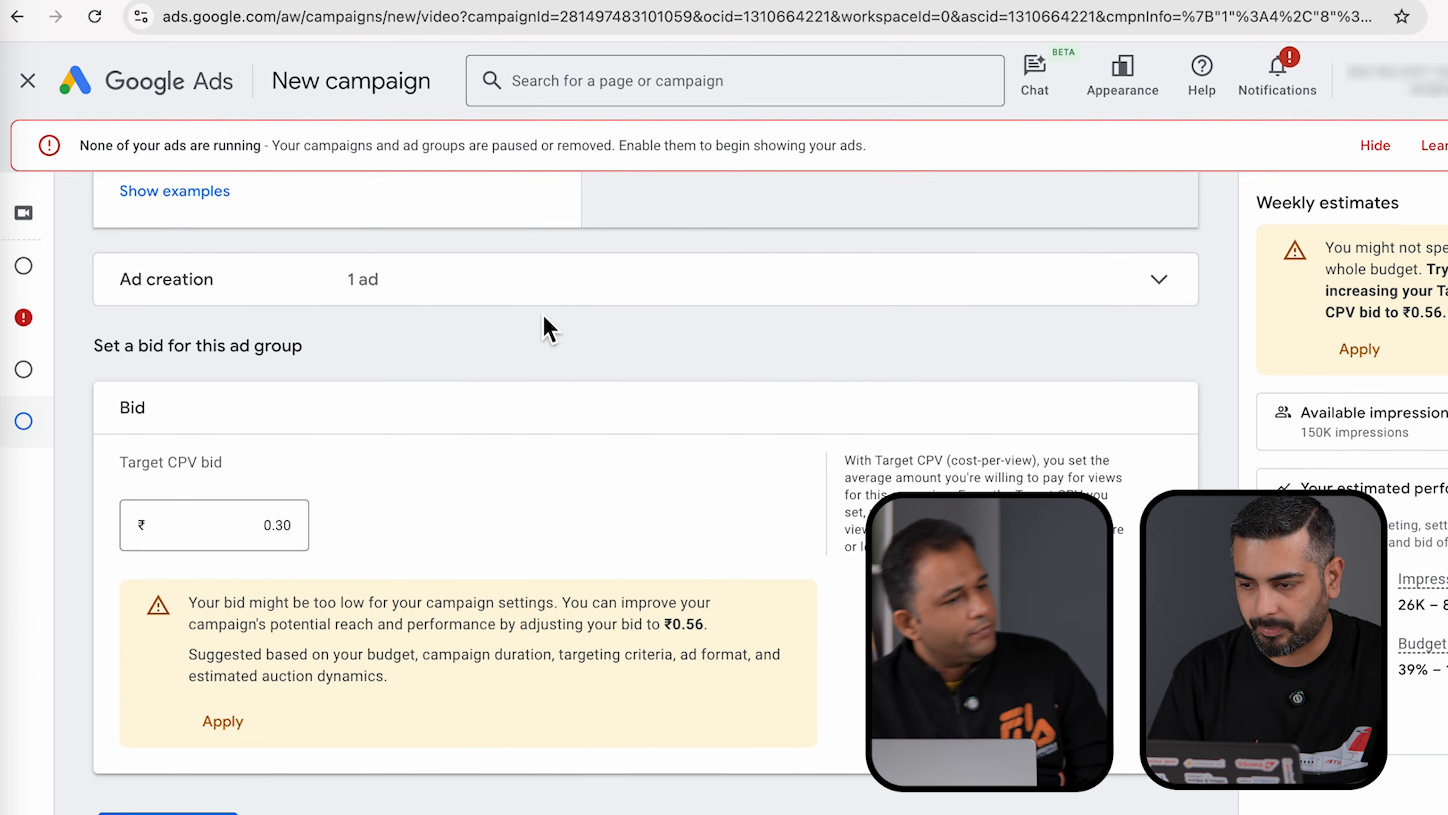
scroll(278, 798, "up", 10)
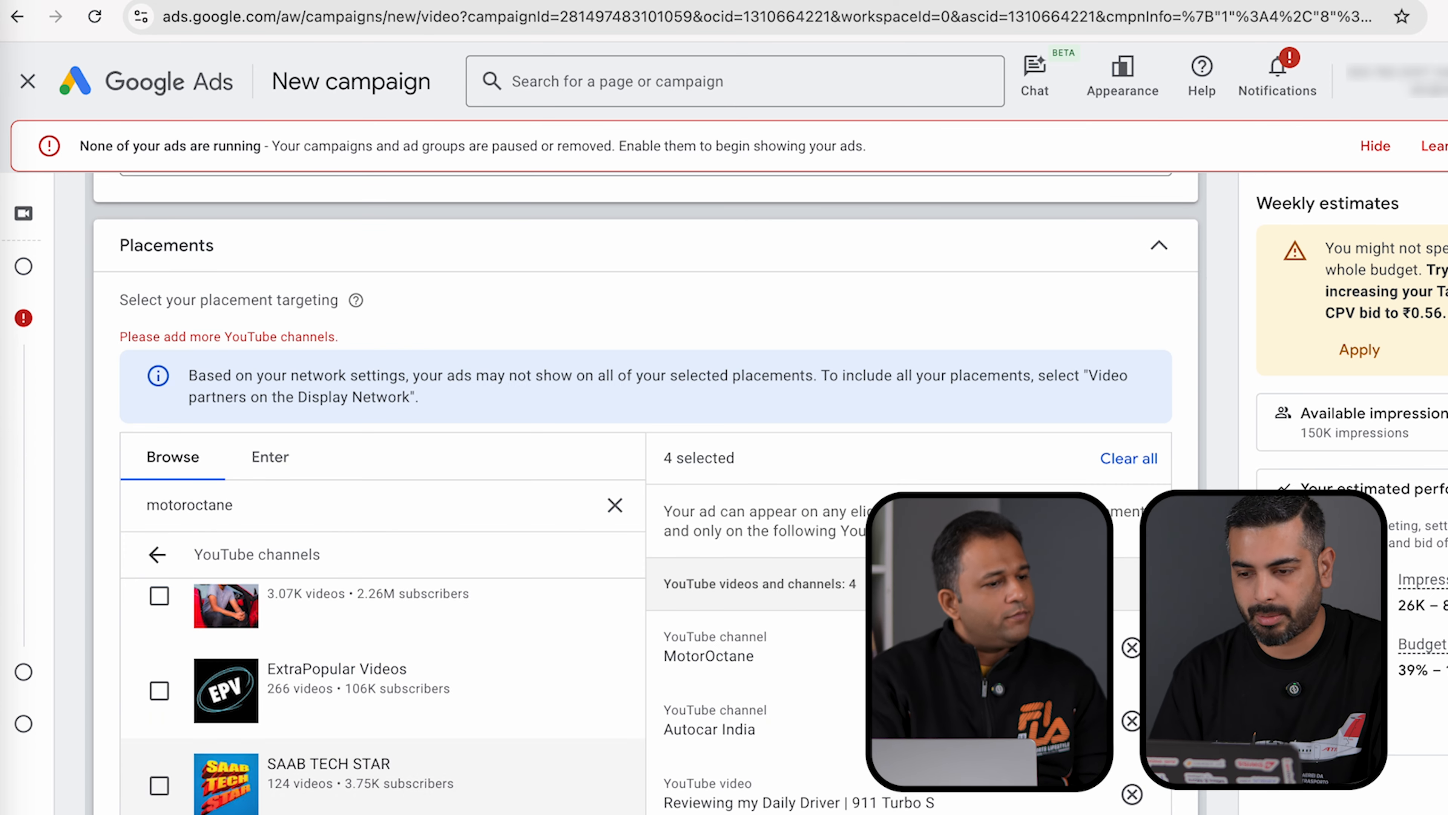
left_click(1131, 465)
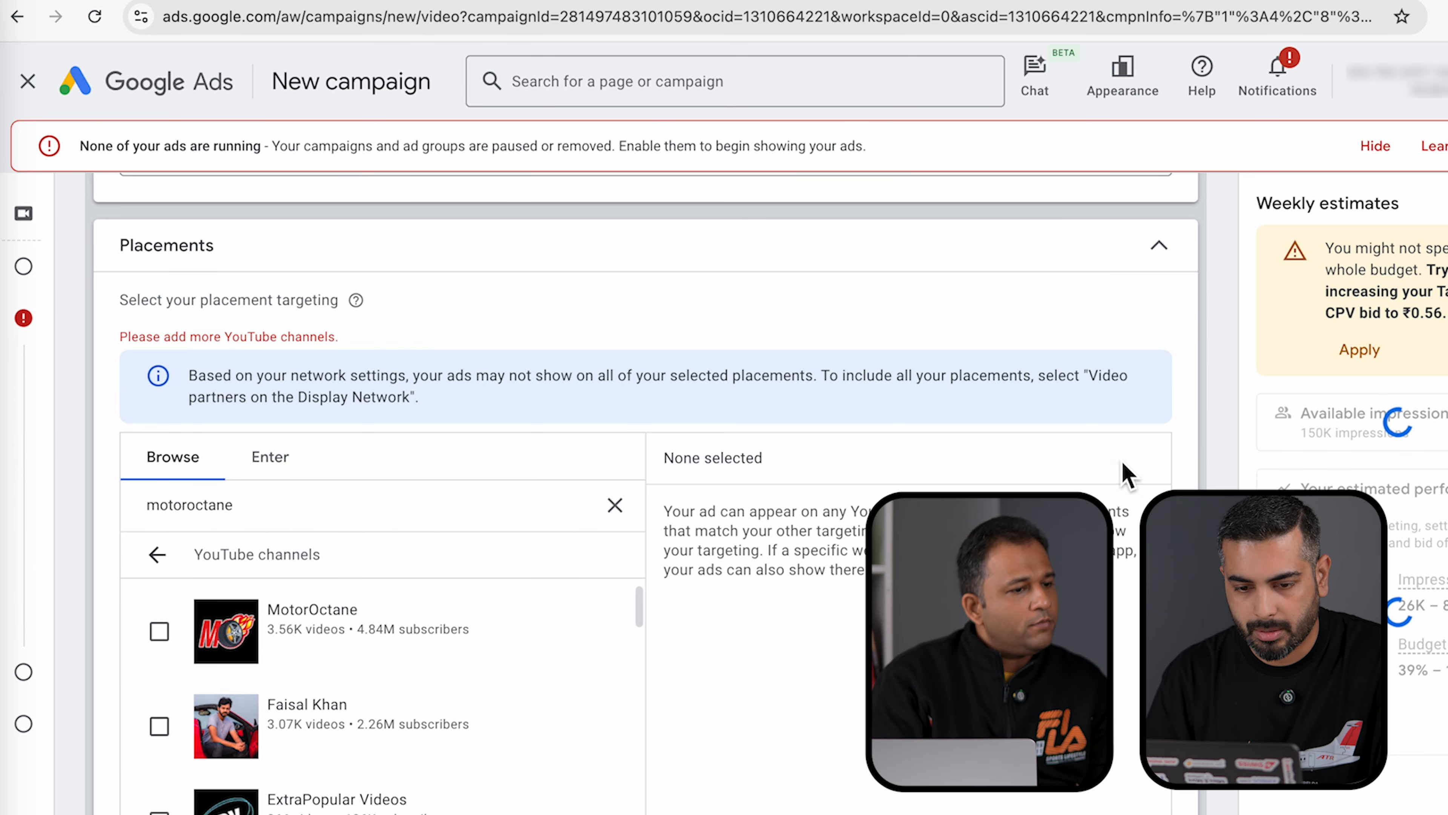
left_click(618, 506)
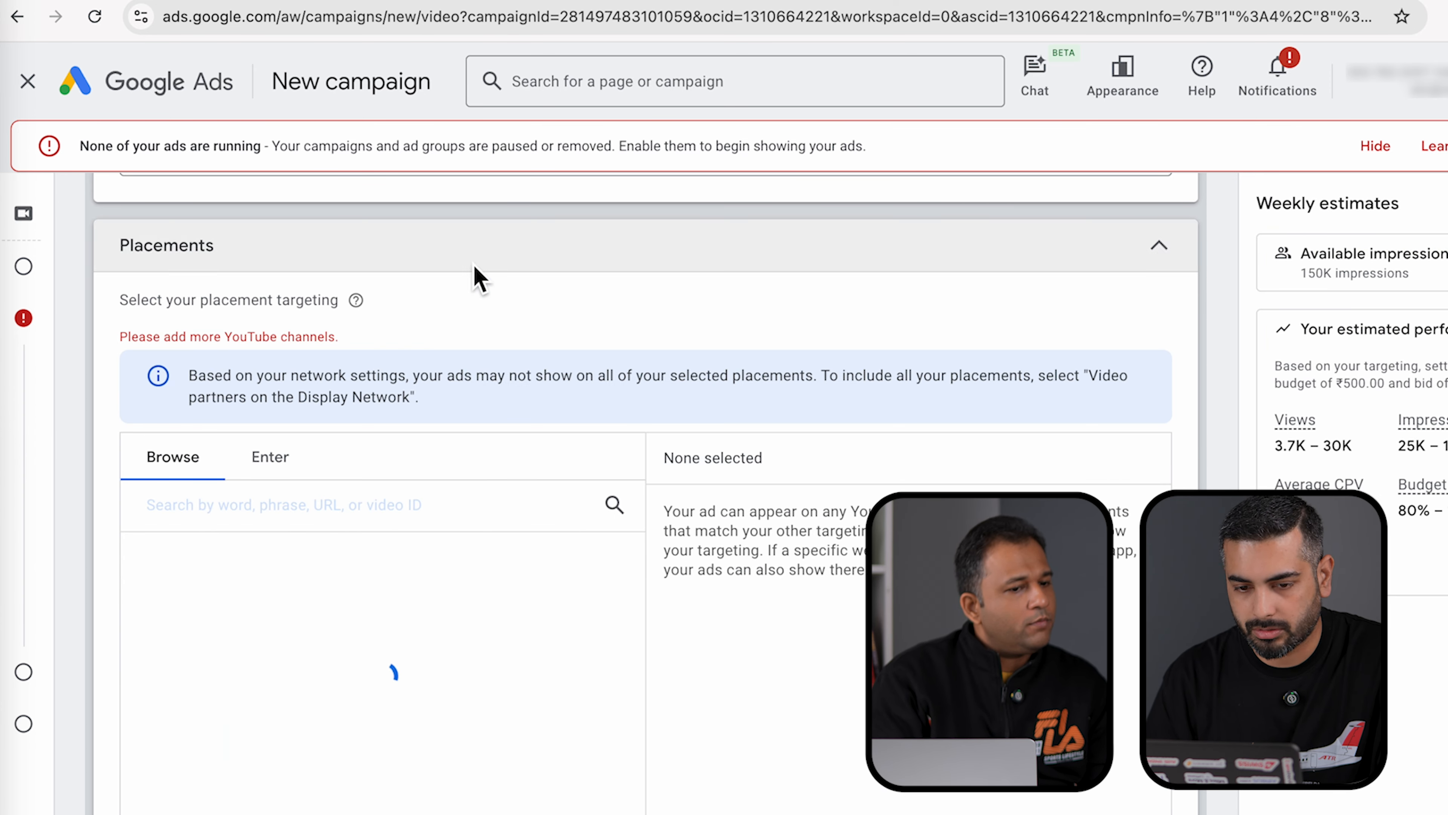
left_click(1158, 248)
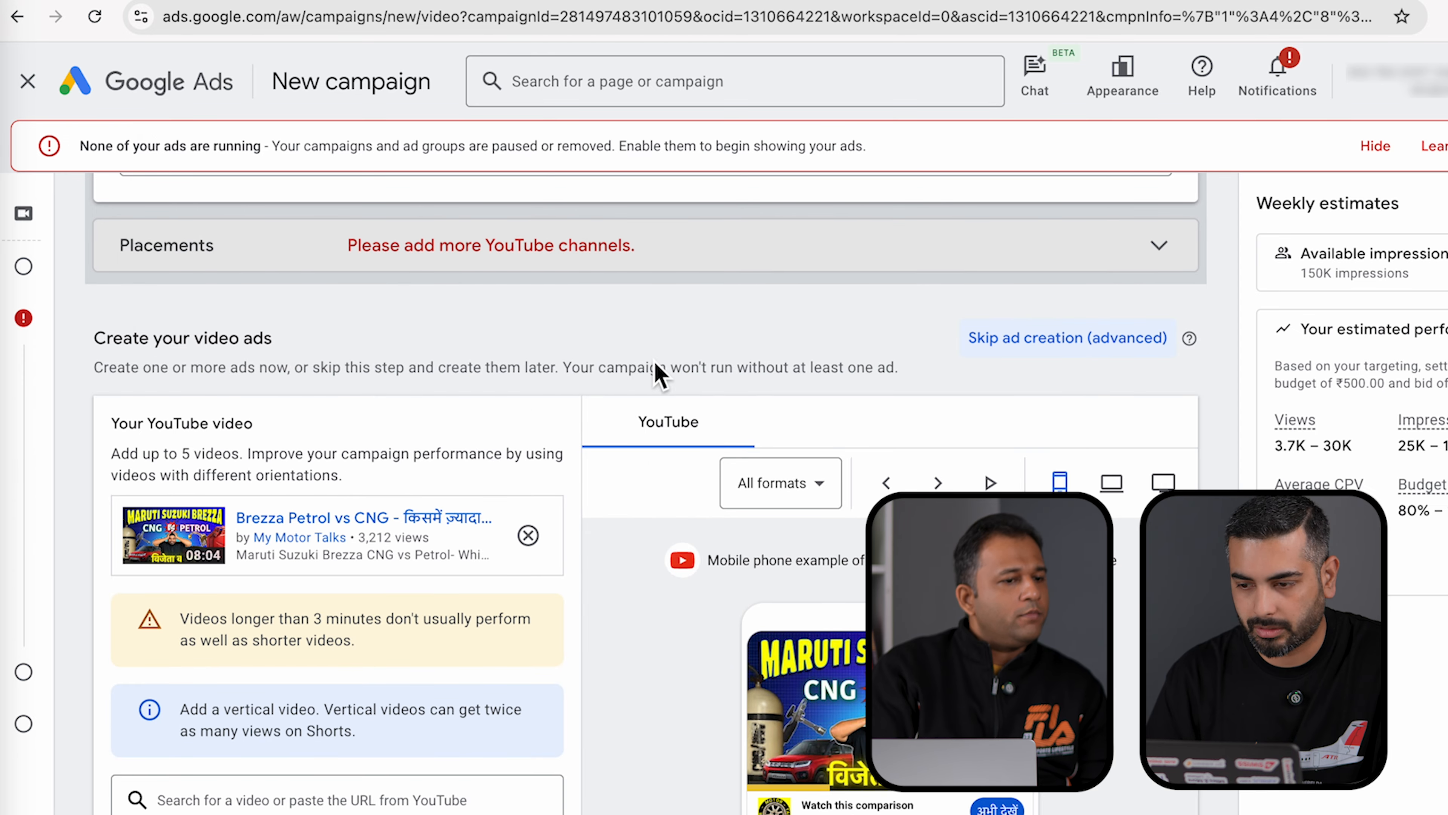
- Scroll past the video ad and Target CPV bid settings to the Create campaign button
scroll(656, 372, "down", 15)
scroll(863, 556, "down", 10)
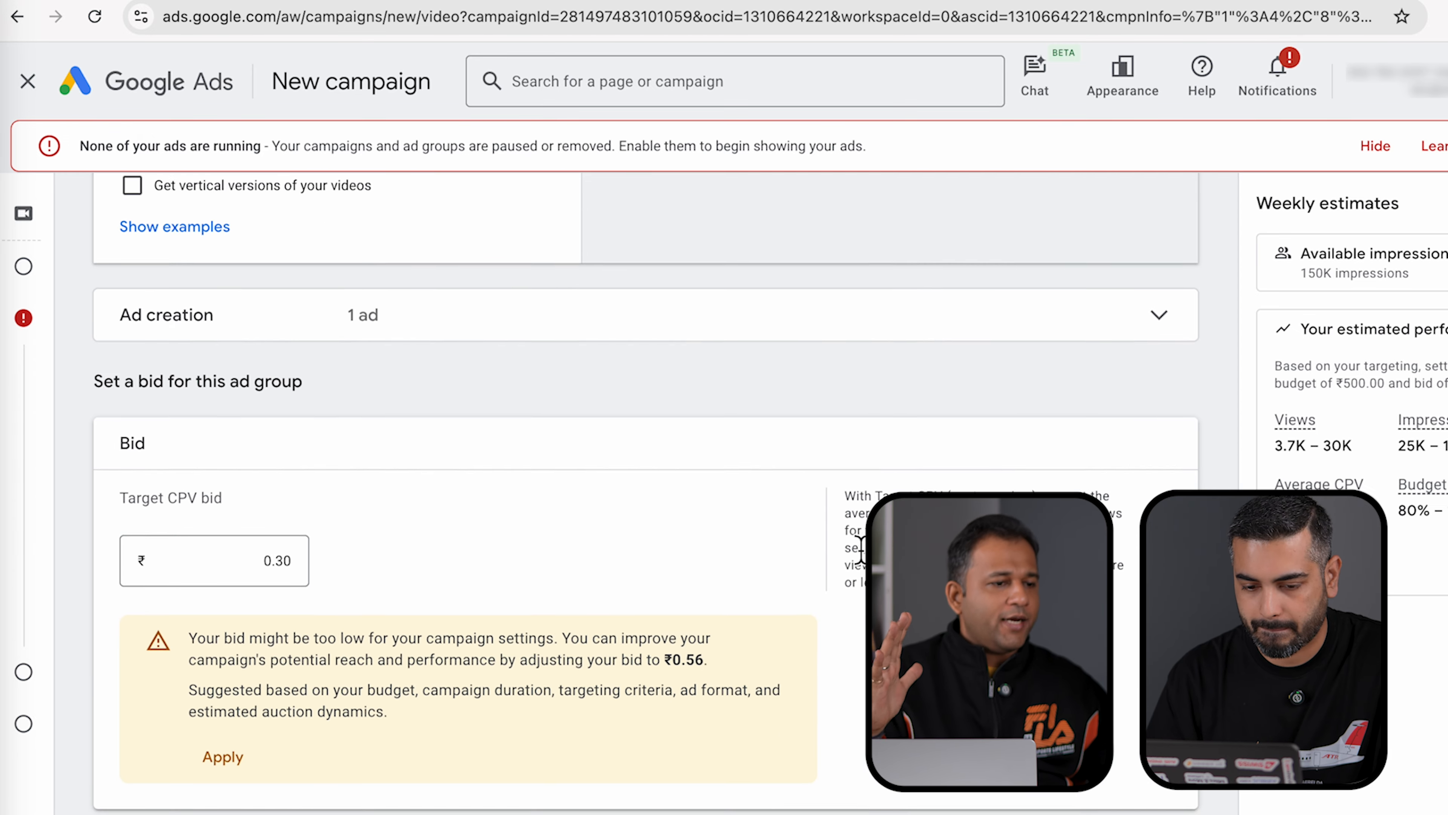
mouse_move(239, 804)
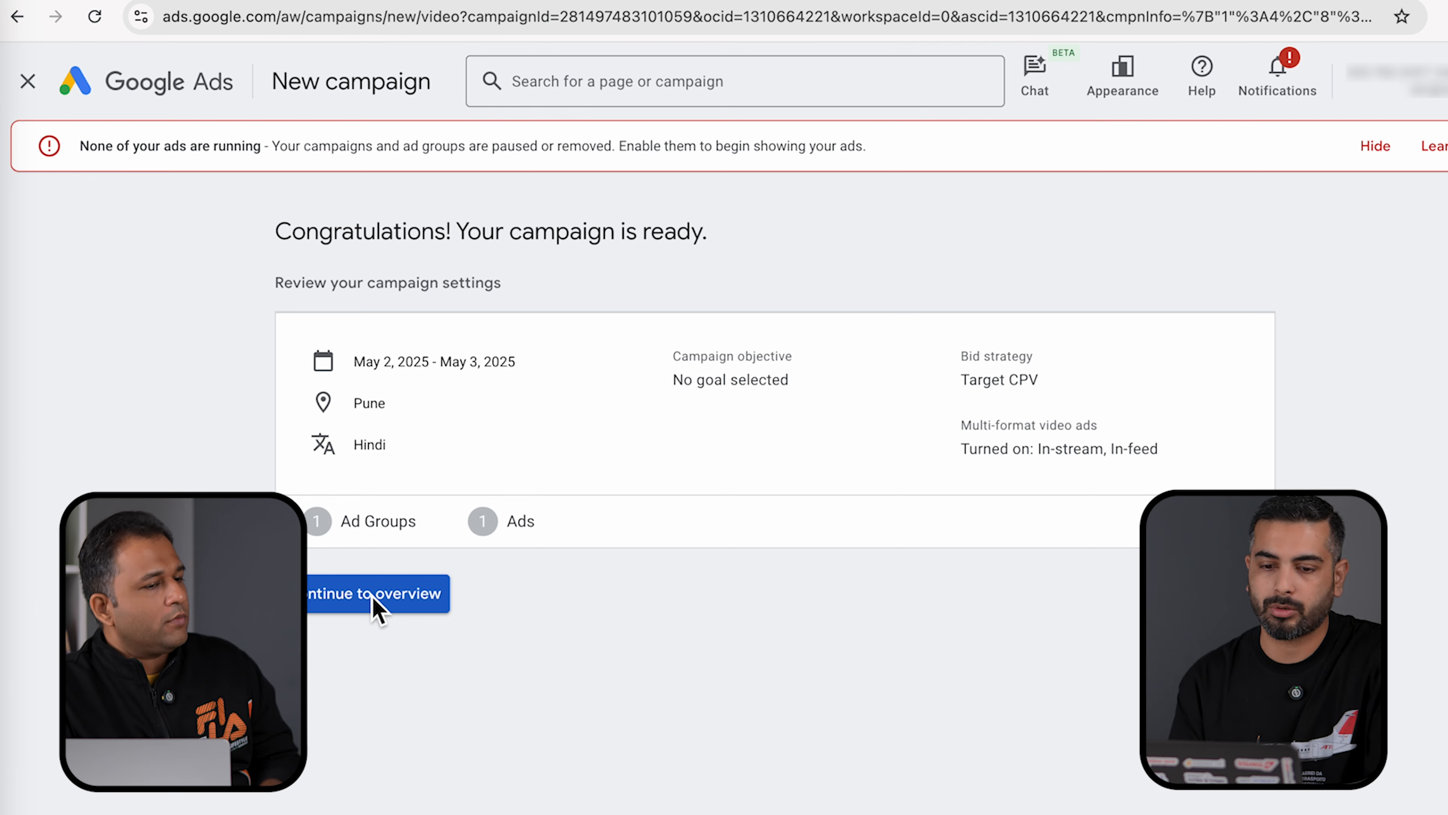
- Open the MyMT-May1-Demo campaign overview, showing Pending status and a ₹500.00/day budget
left_click(373, 595)
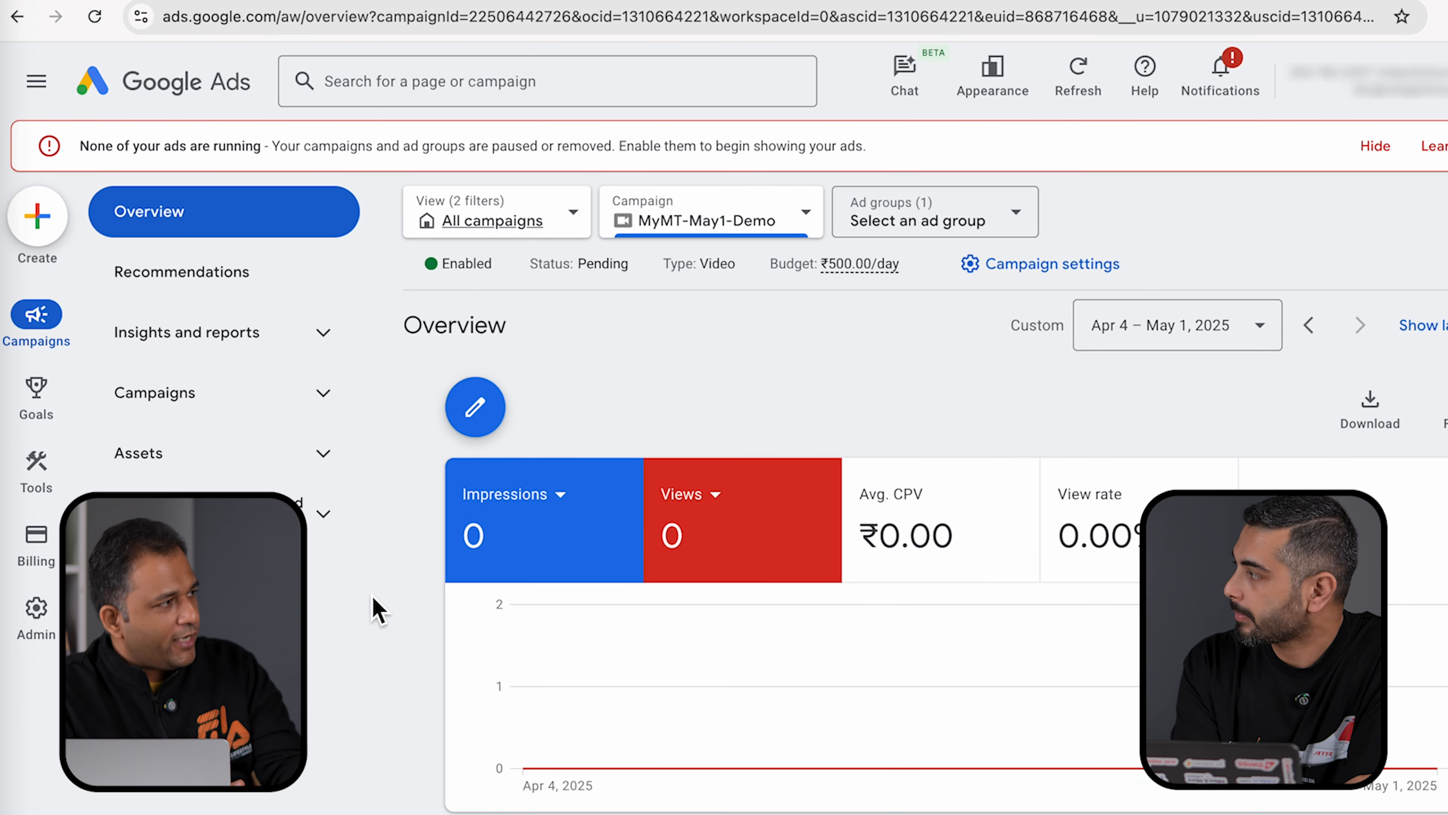
scroll(376, 609, "down", 1)
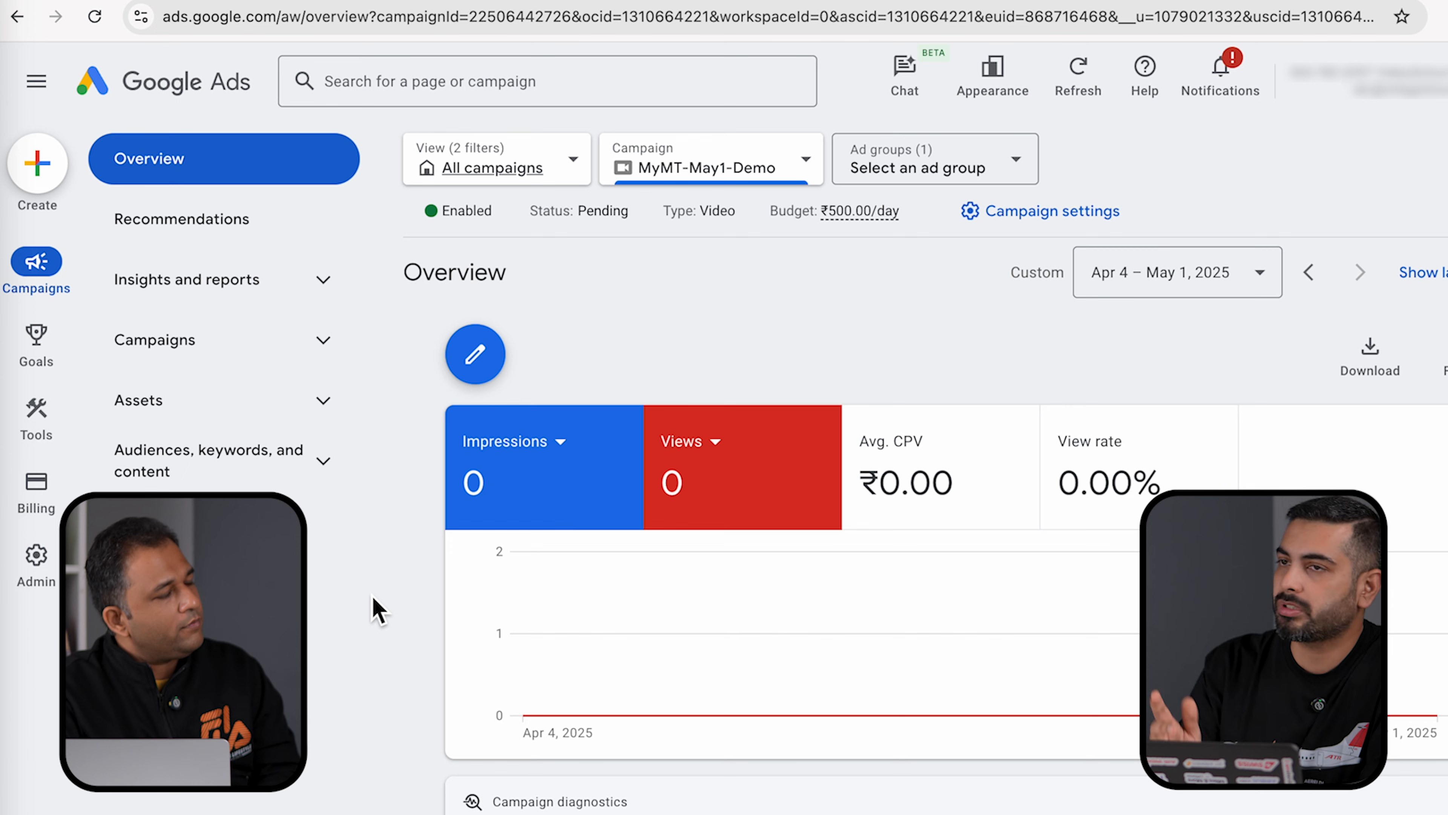
- Create a new campaign without guidance, choosing Video with the Efficient reach subtype
left_click(45, 158)
left_click(94, 180)
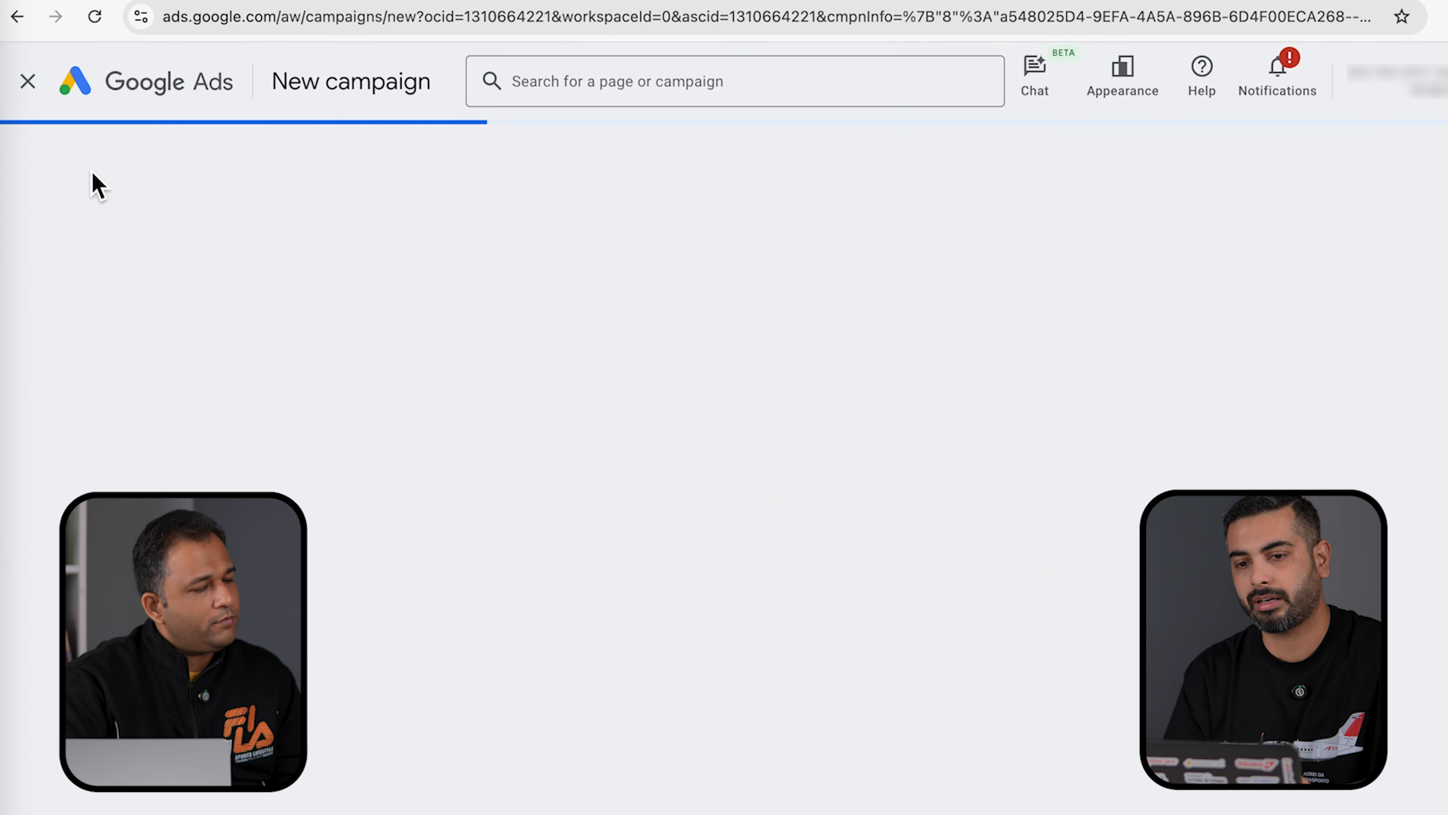
left_click(812, 704)
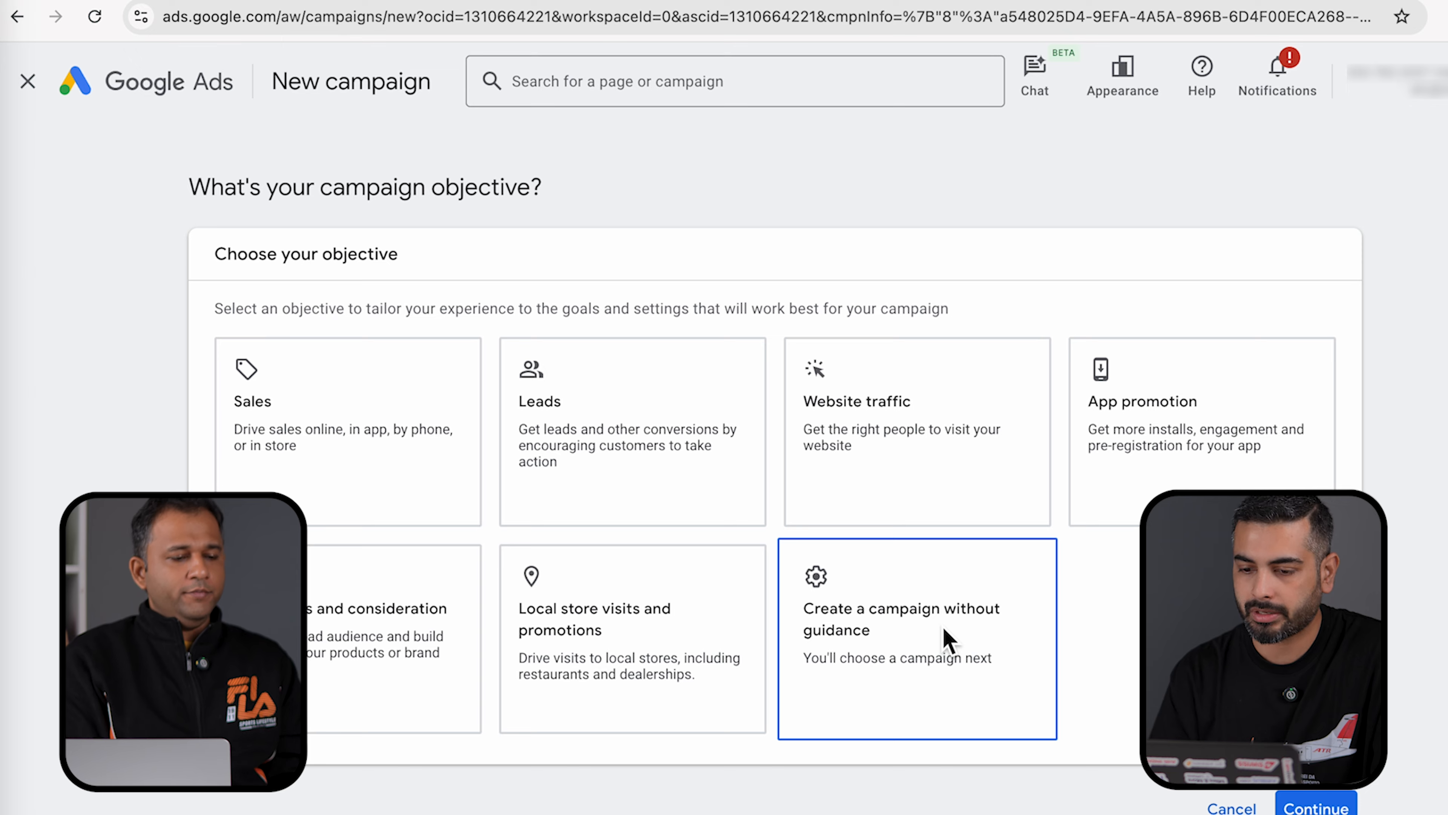
left_click(636, 708)
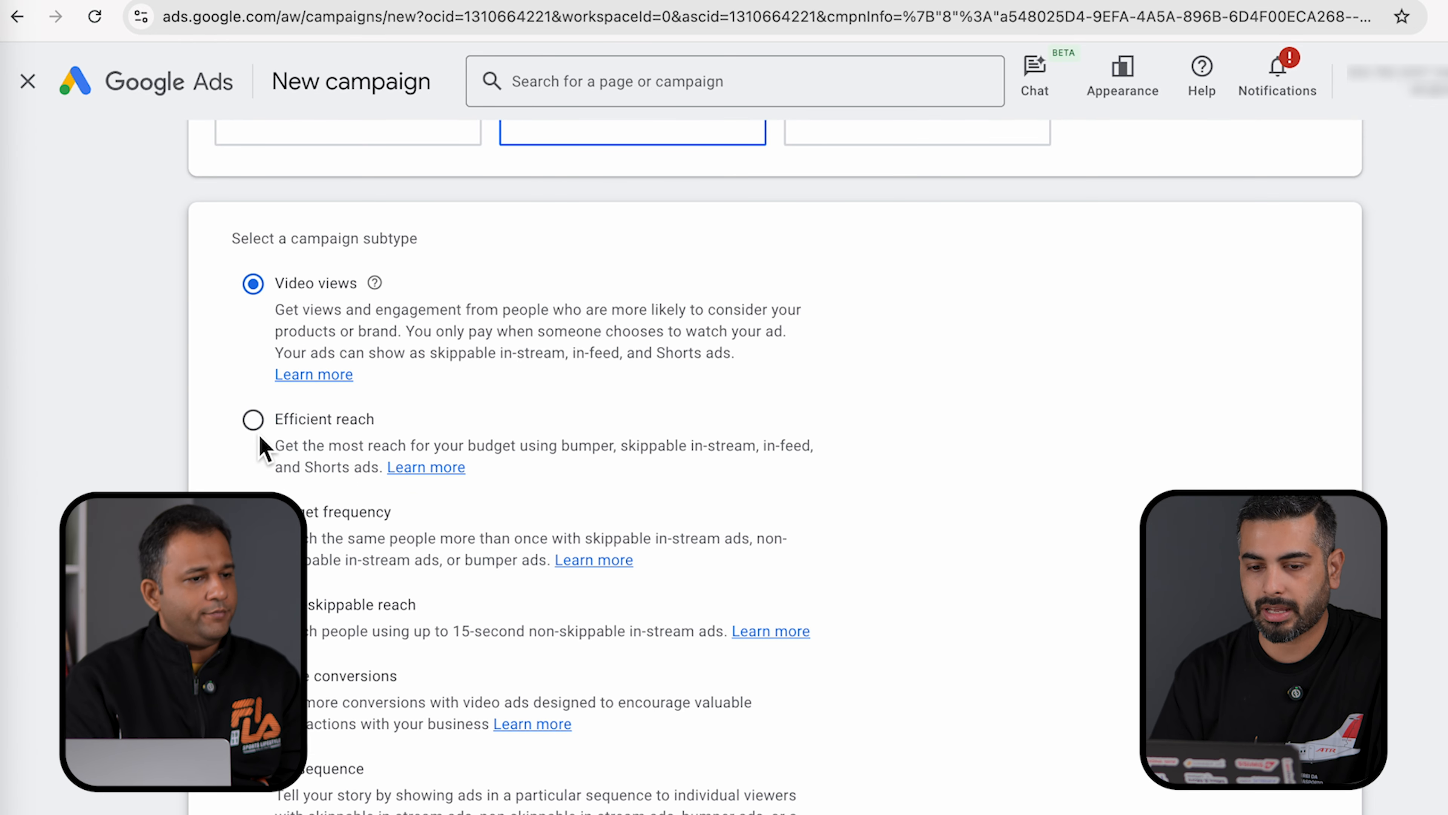
left_click(256, 424)
scroll(1049, 574, "down", 5)
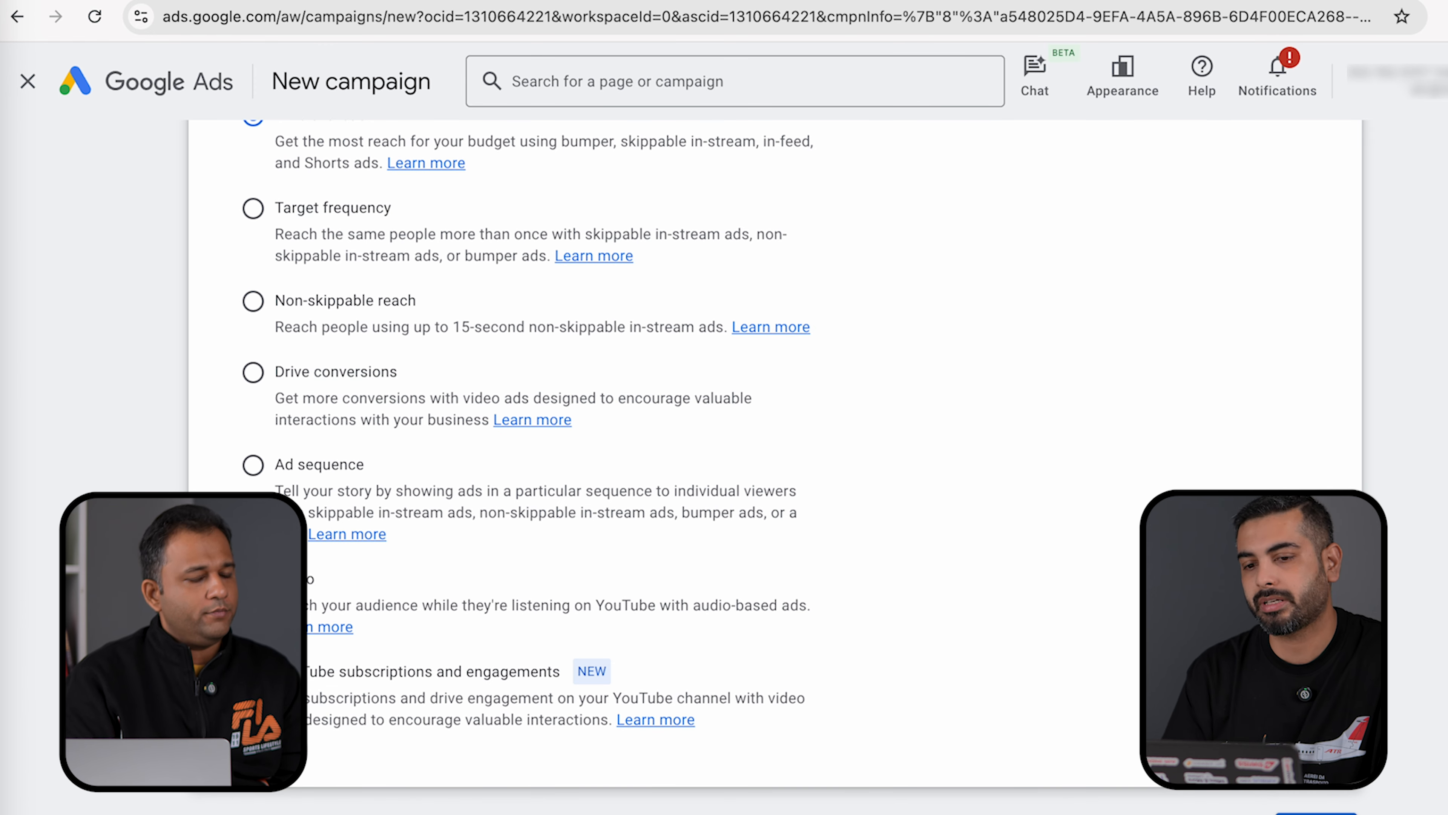
left_click(1316, 812)
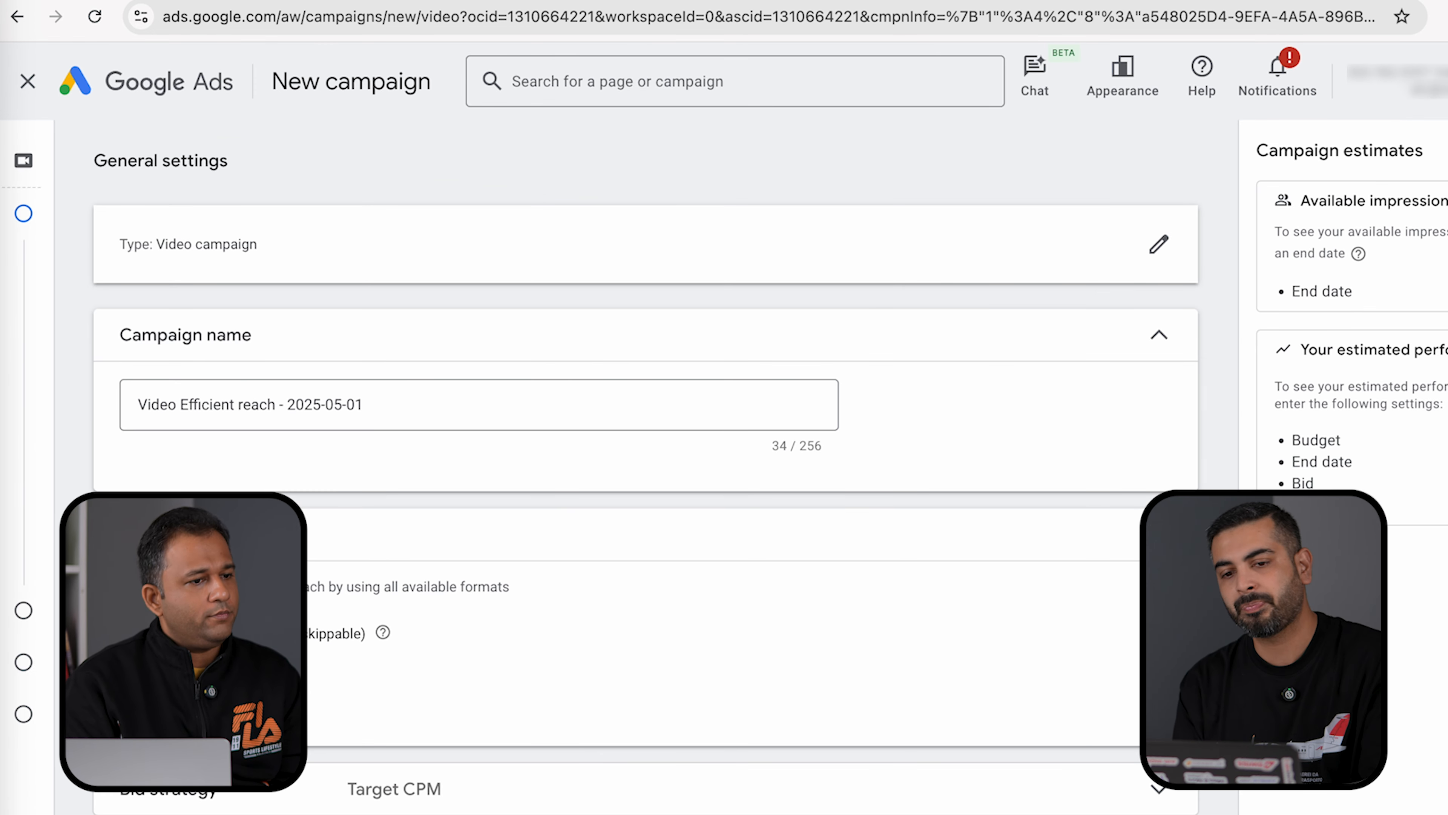
- Give the campaign a Daily budget of ₹150.00
scroll(588, 670, "down", 3)
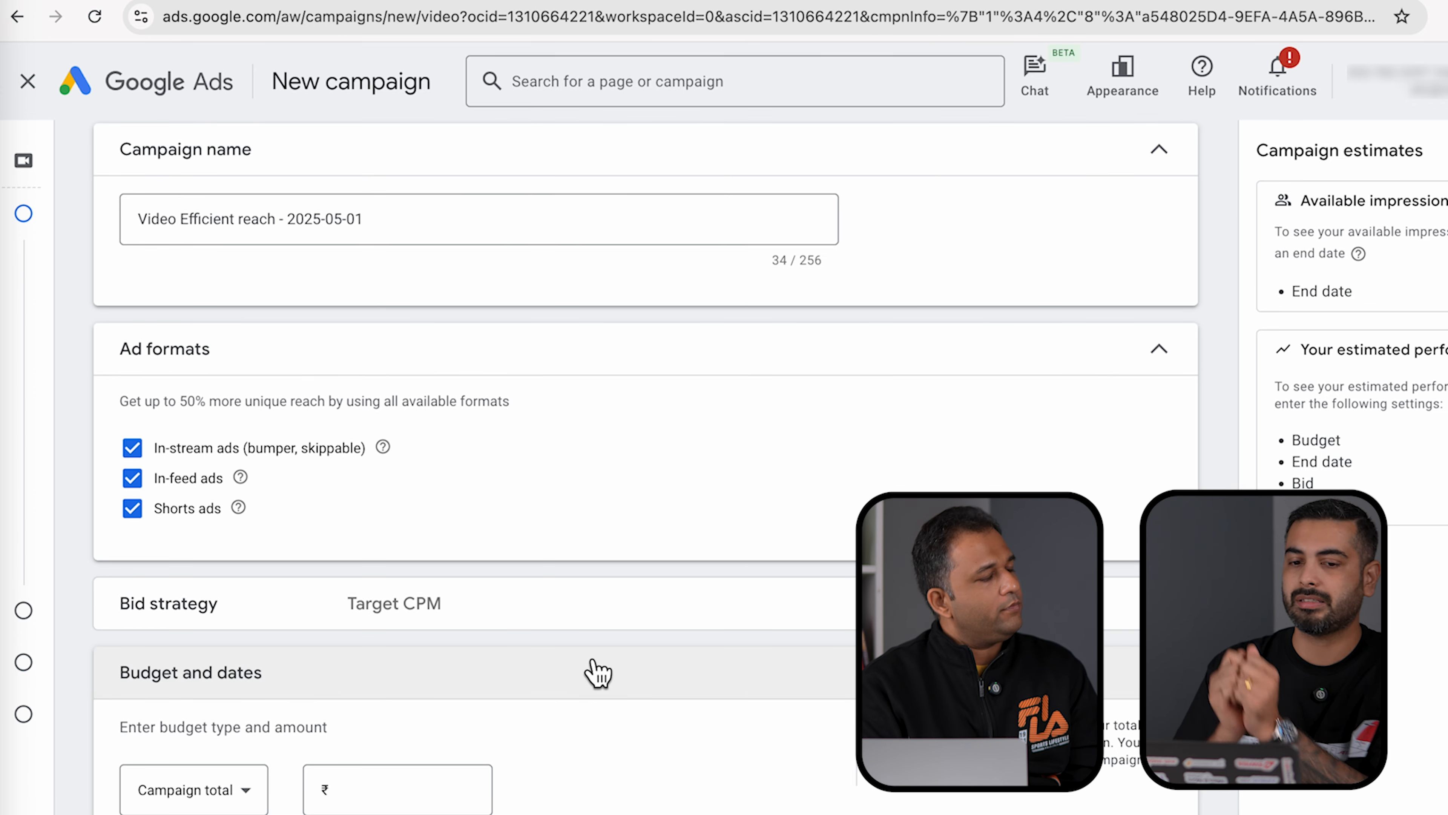
left_click(597, 673)
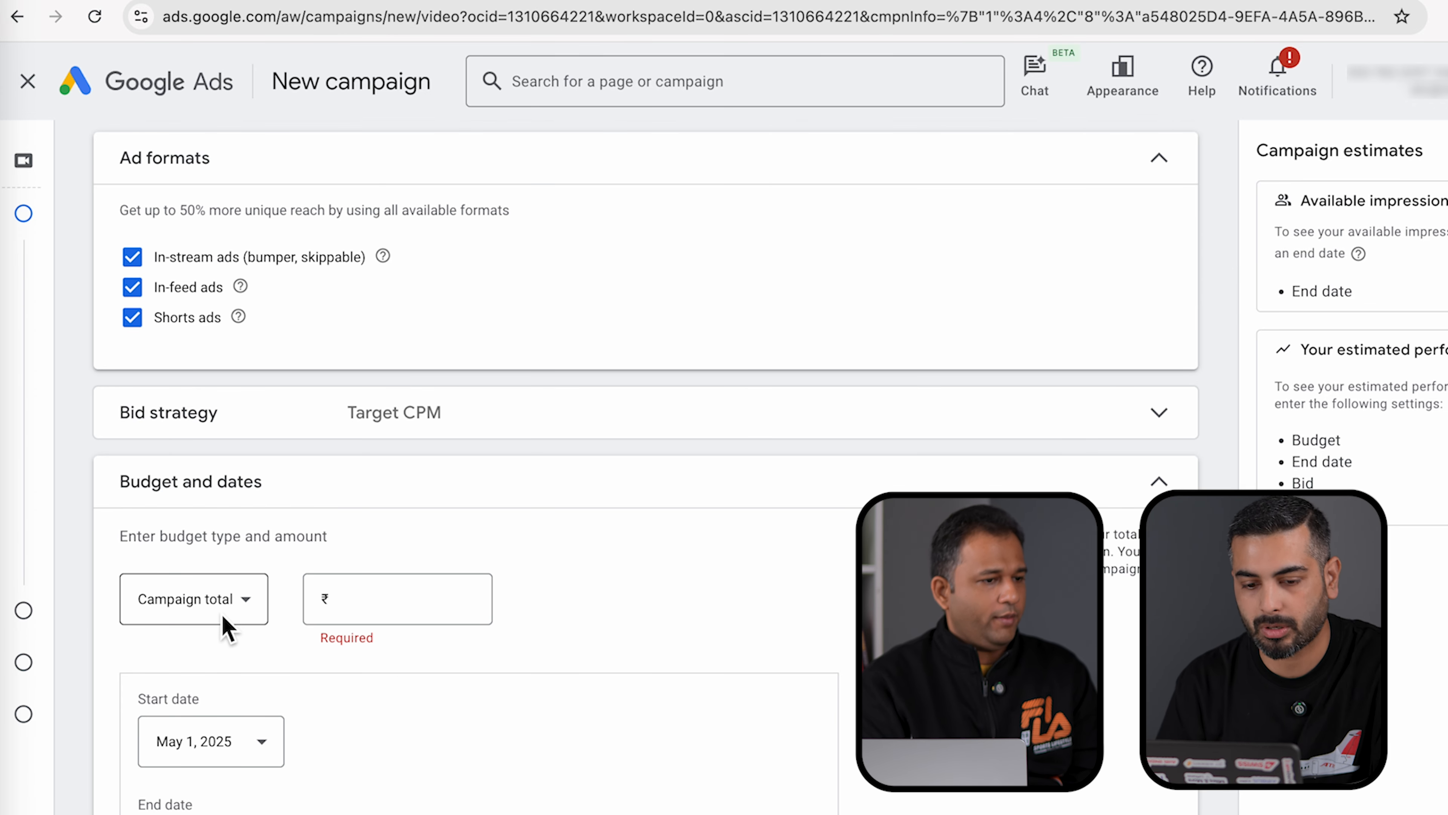
left_click(225, 619)
left_click(177, 620)
left_click(395, 615)
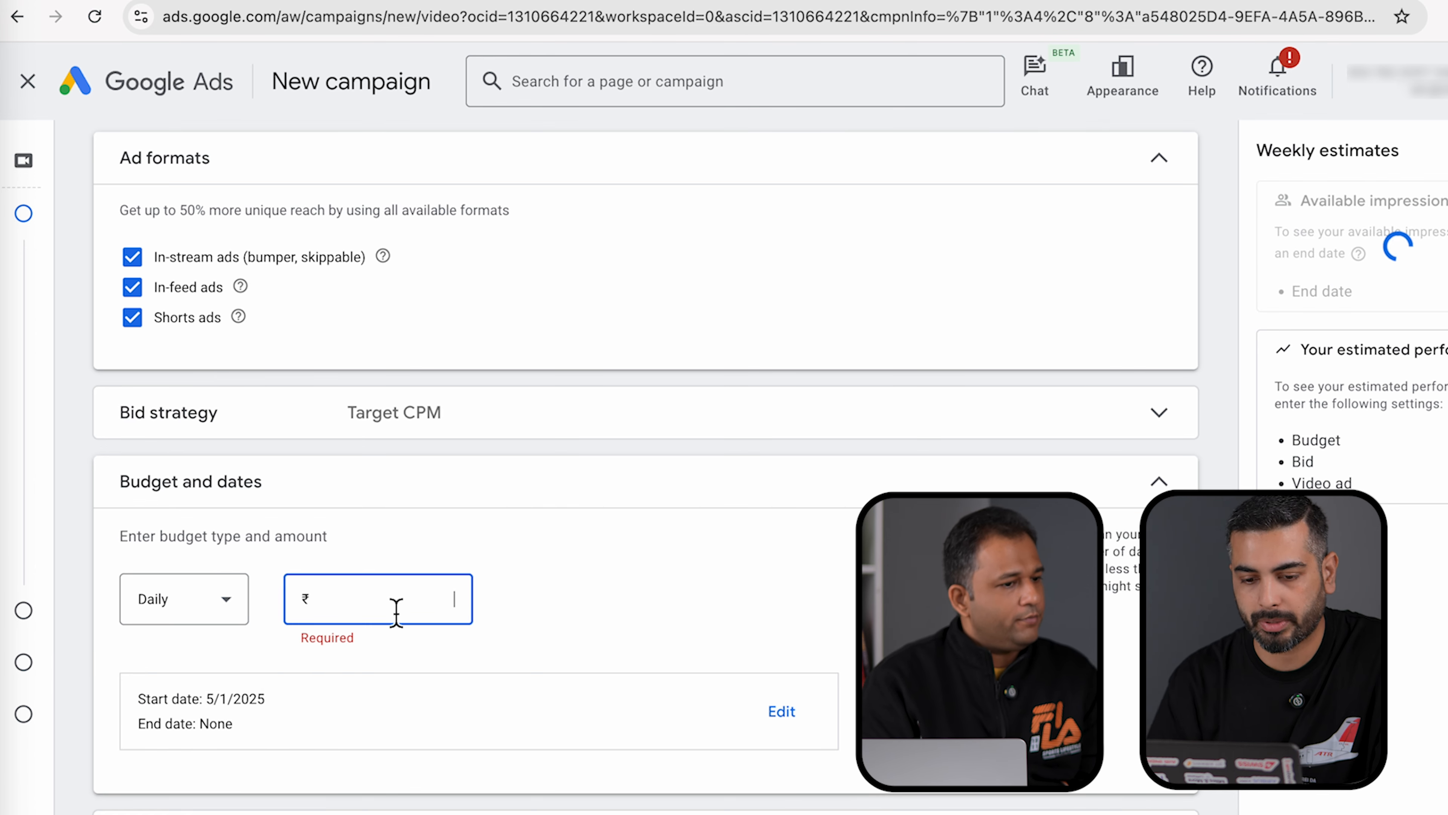
type("1.00")
type("50")
- Target India as the campaign location
scroll(160, 642, "down", 6)
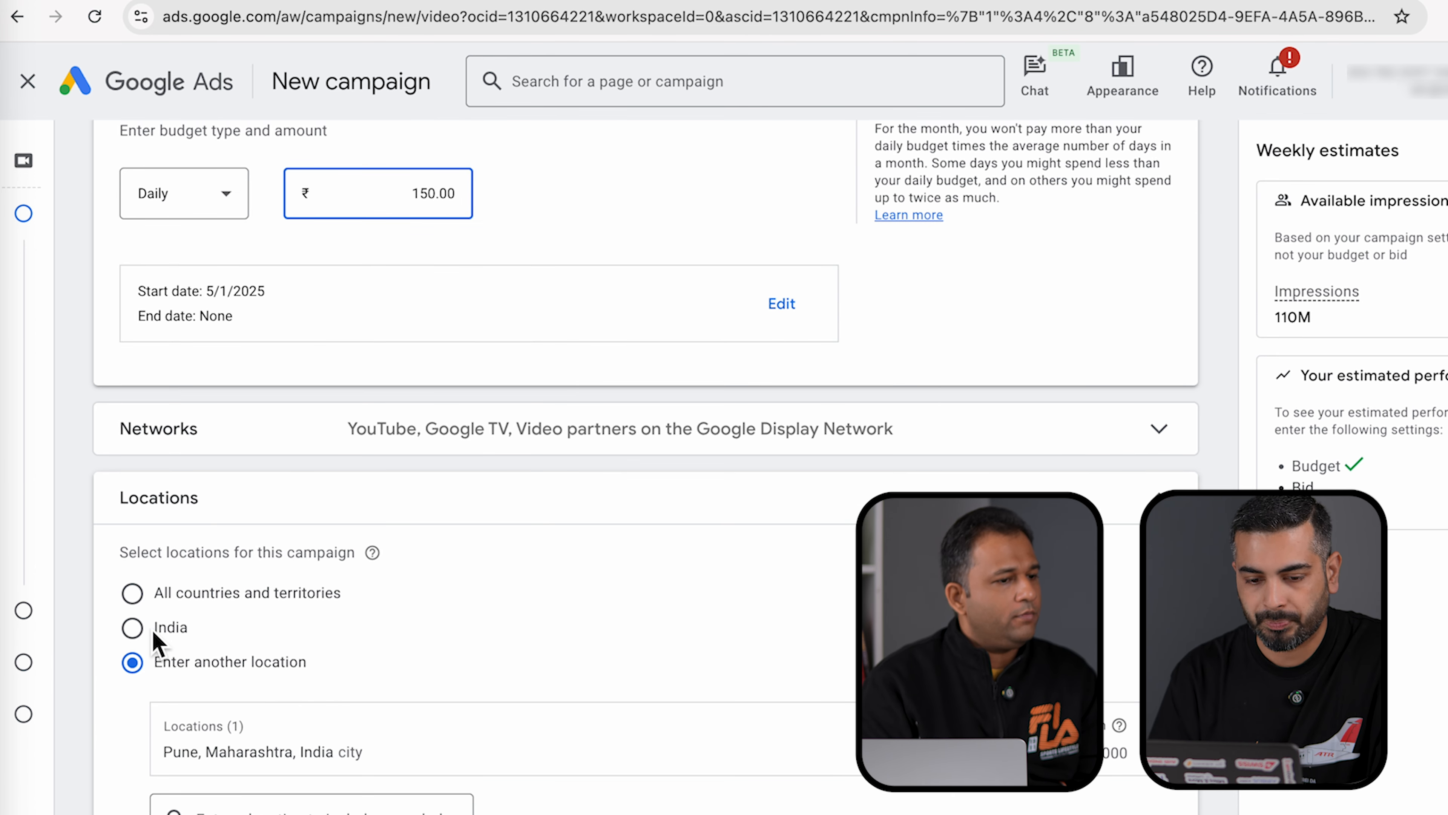
left_click(154, 631)
scroll(537, 672, "down", 7)
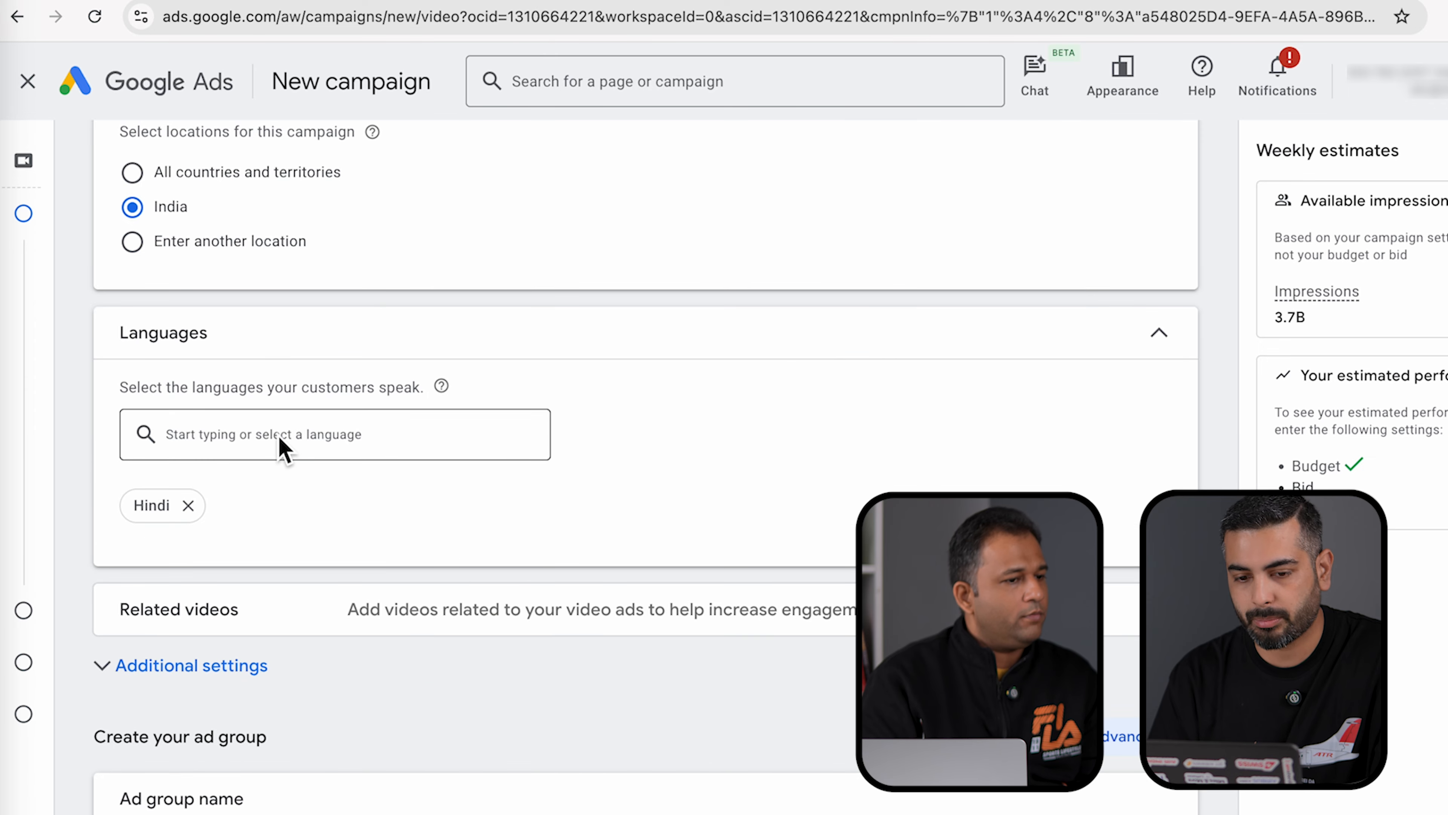
scroll(281, 447, "down", 12)
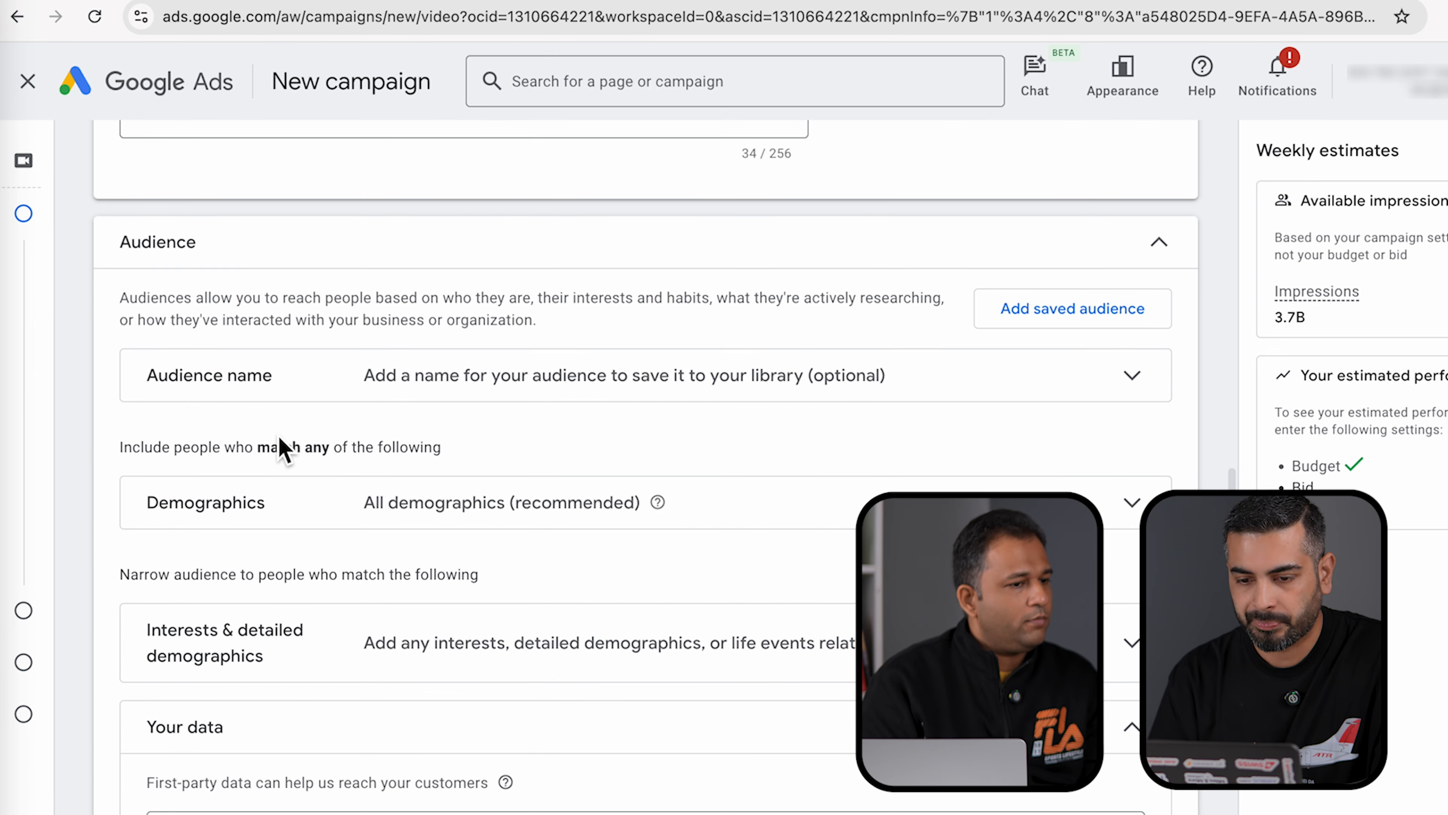
scroll(1109, 545, "down", 3)
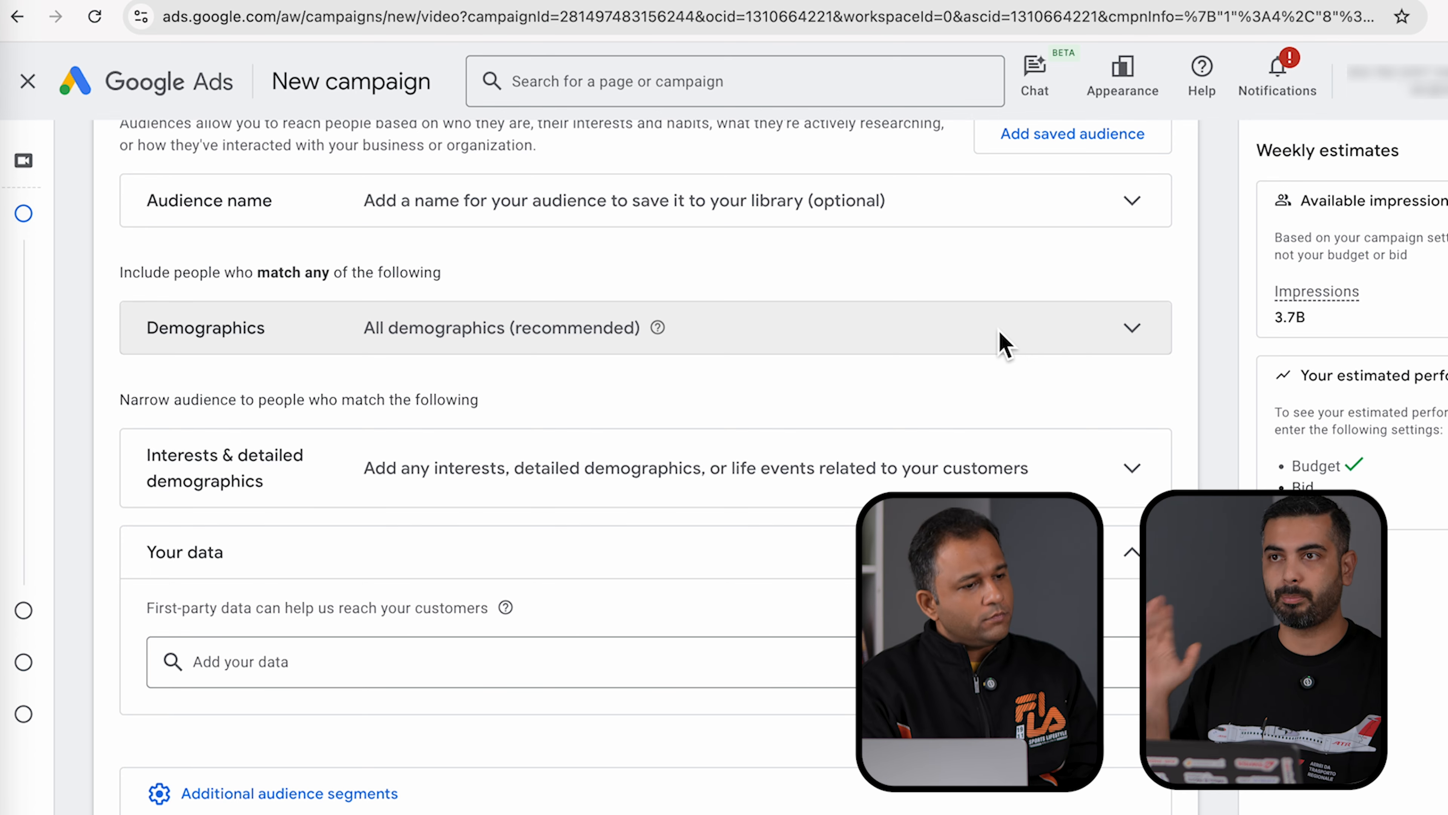
scroll(1003, 342, "down", 8)
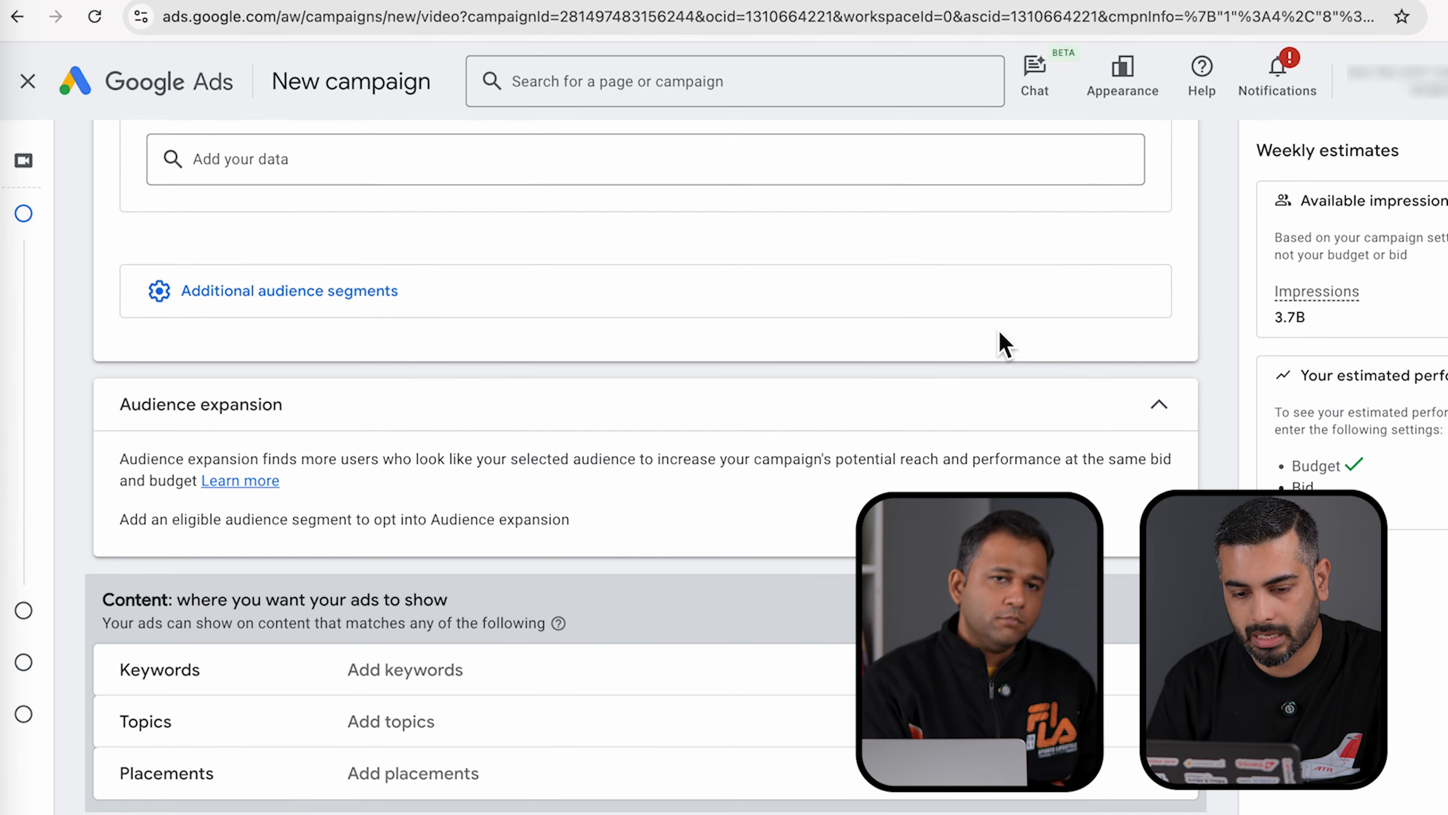
- Add eleven automotive topics, including Compact Cars, Hatchbacks, SUVs & Crossovers and Autos & Vehicles
scroll(1001, 342, "down", 4)
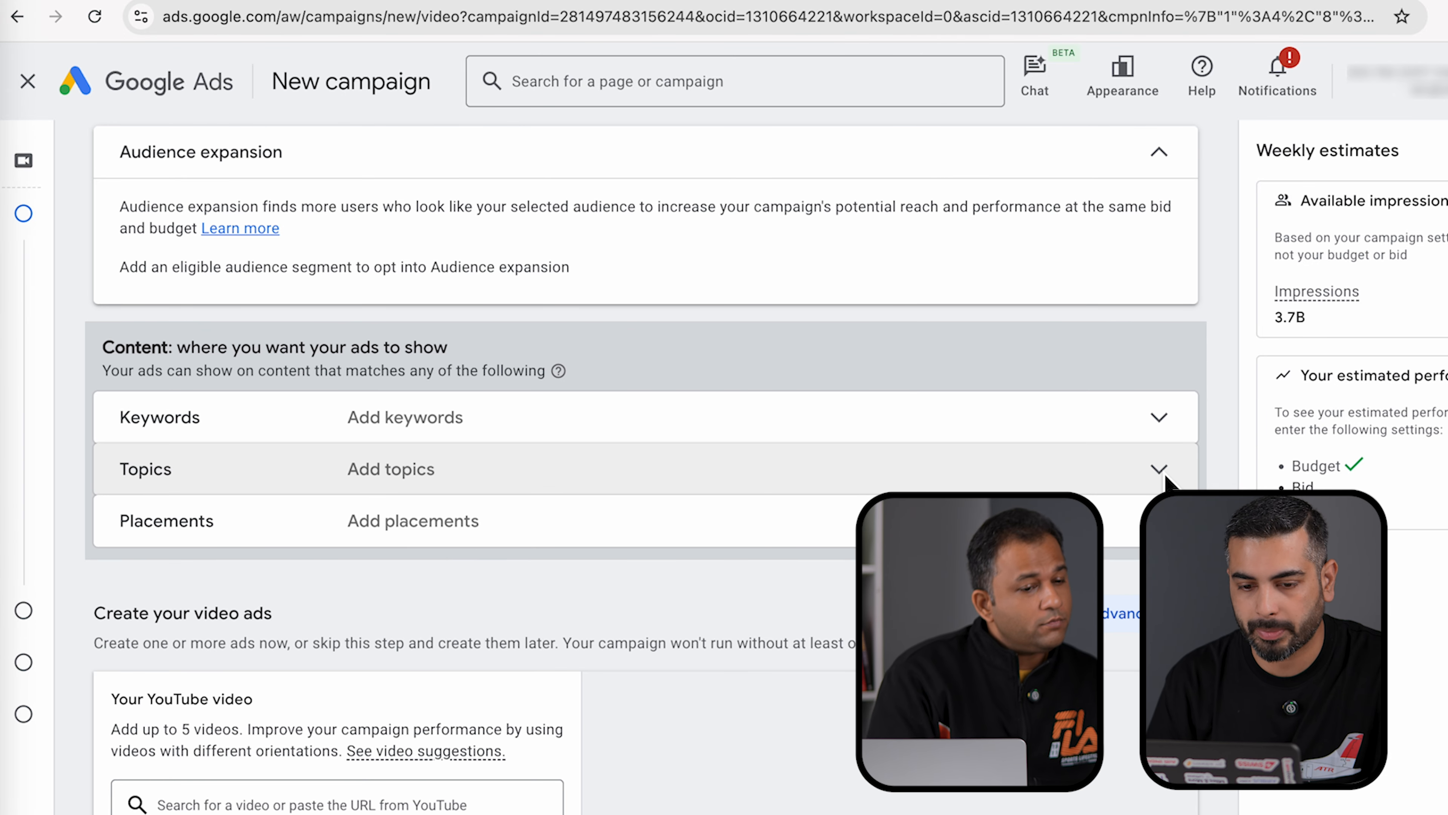
left_click(1160, 471)
left_click(310, 650)
type("automob")
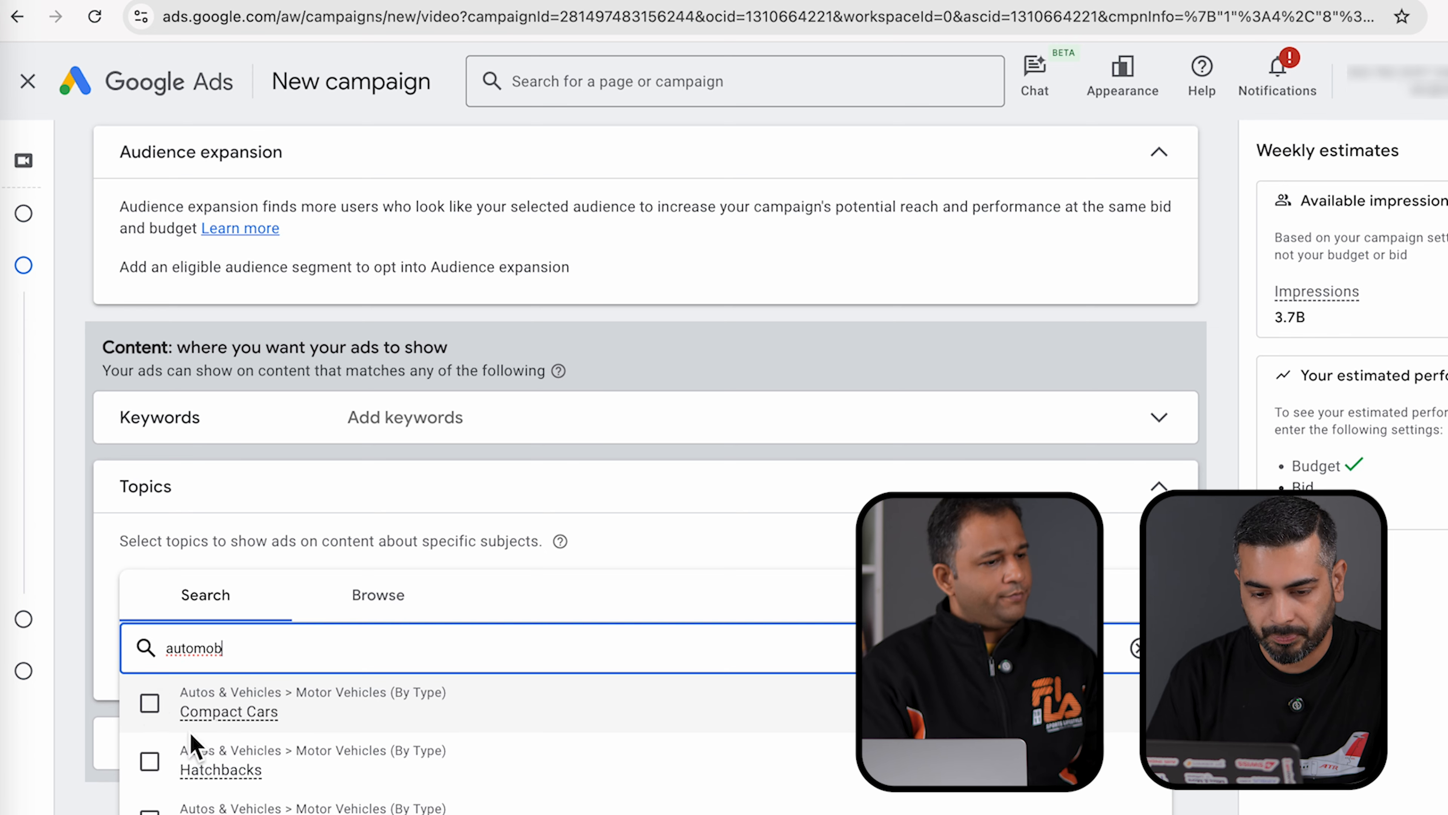
left_click(149, 703)
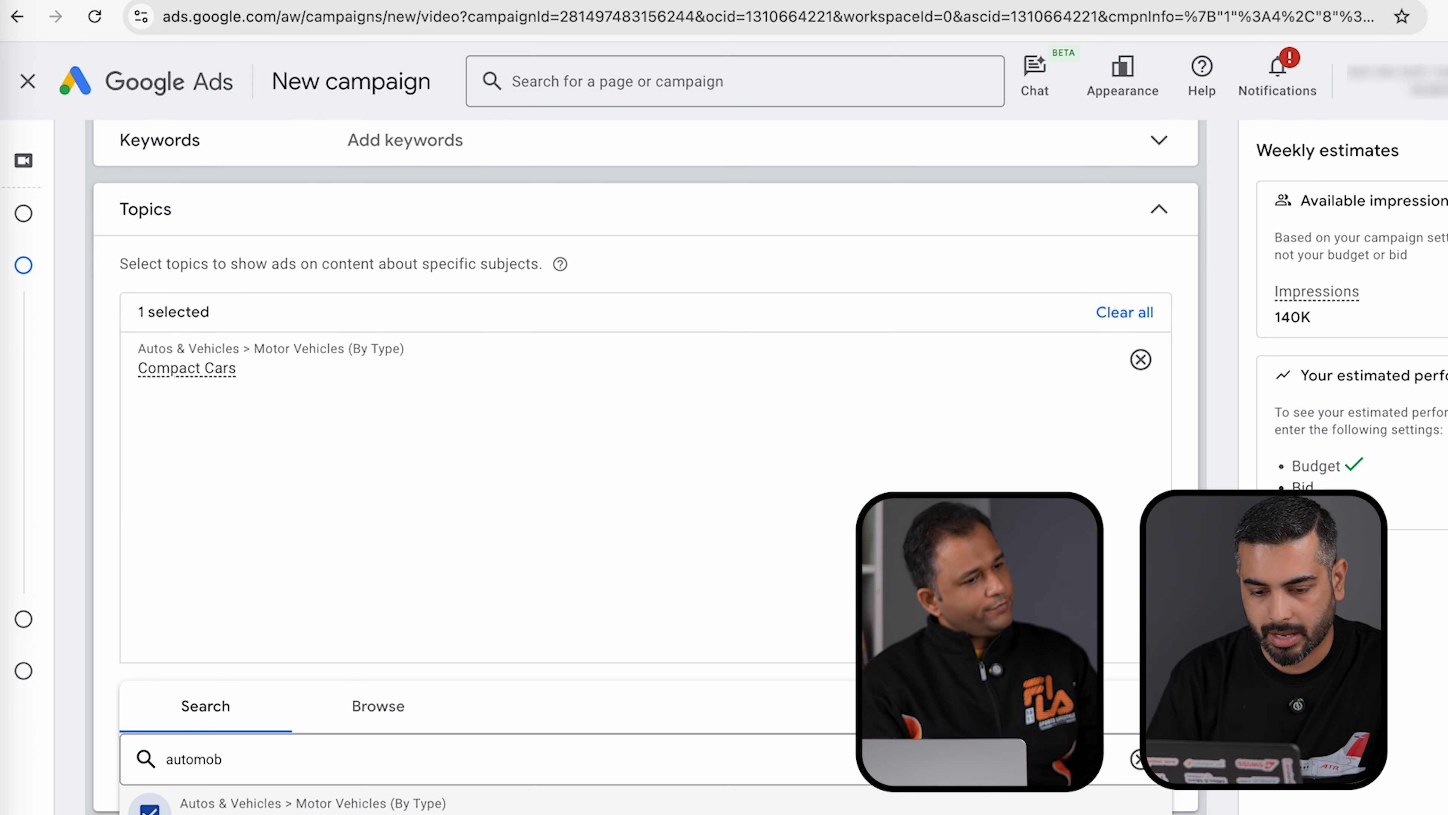
left_click(150, 810)
scroll(149, 810, "down", 2)
left_click(150, 794)
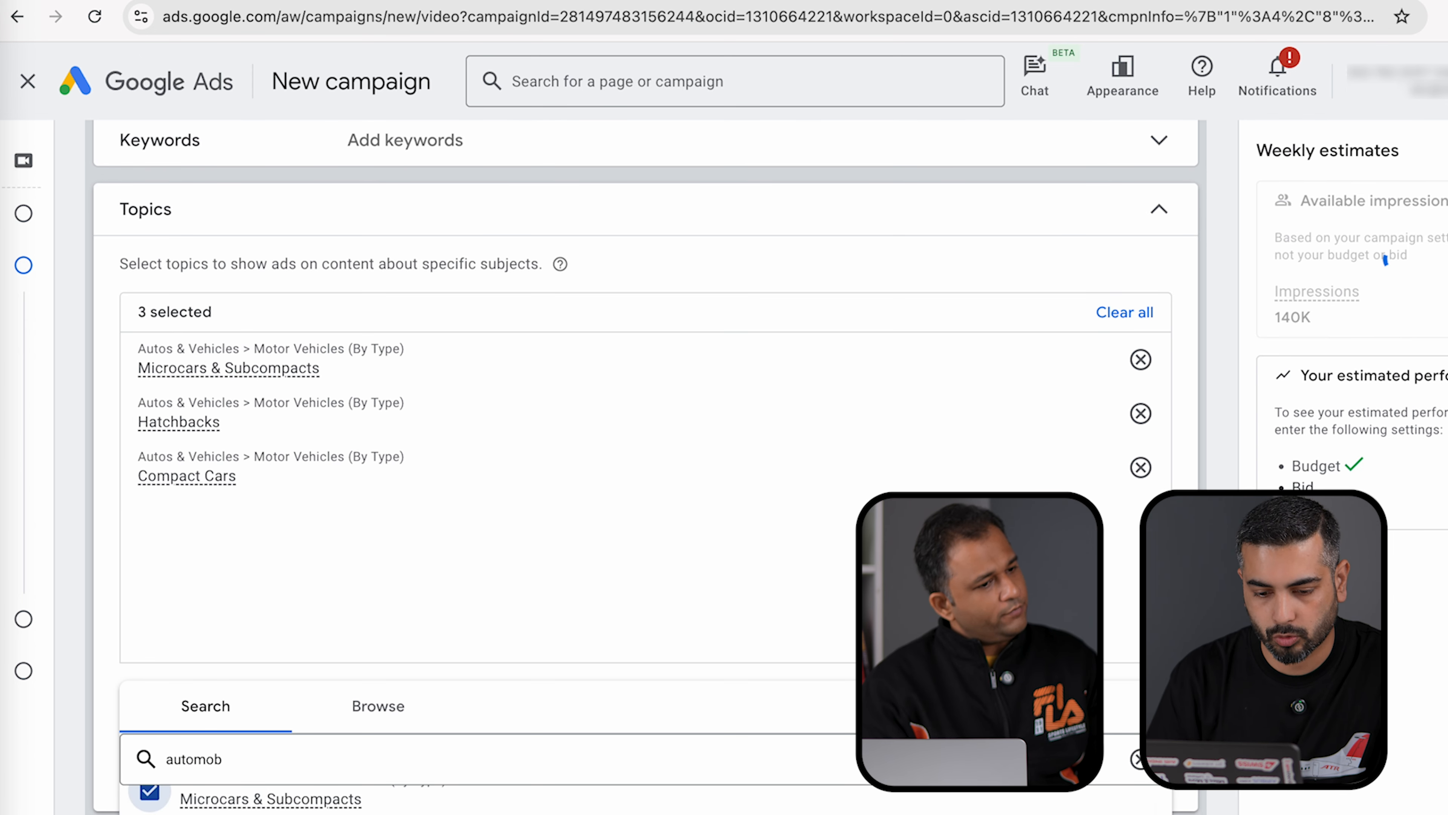
left_click(150, 811)
scroll(149, 810, "down", 1)
left_click(150, 811)
scroll(150, 810, "down", 1)
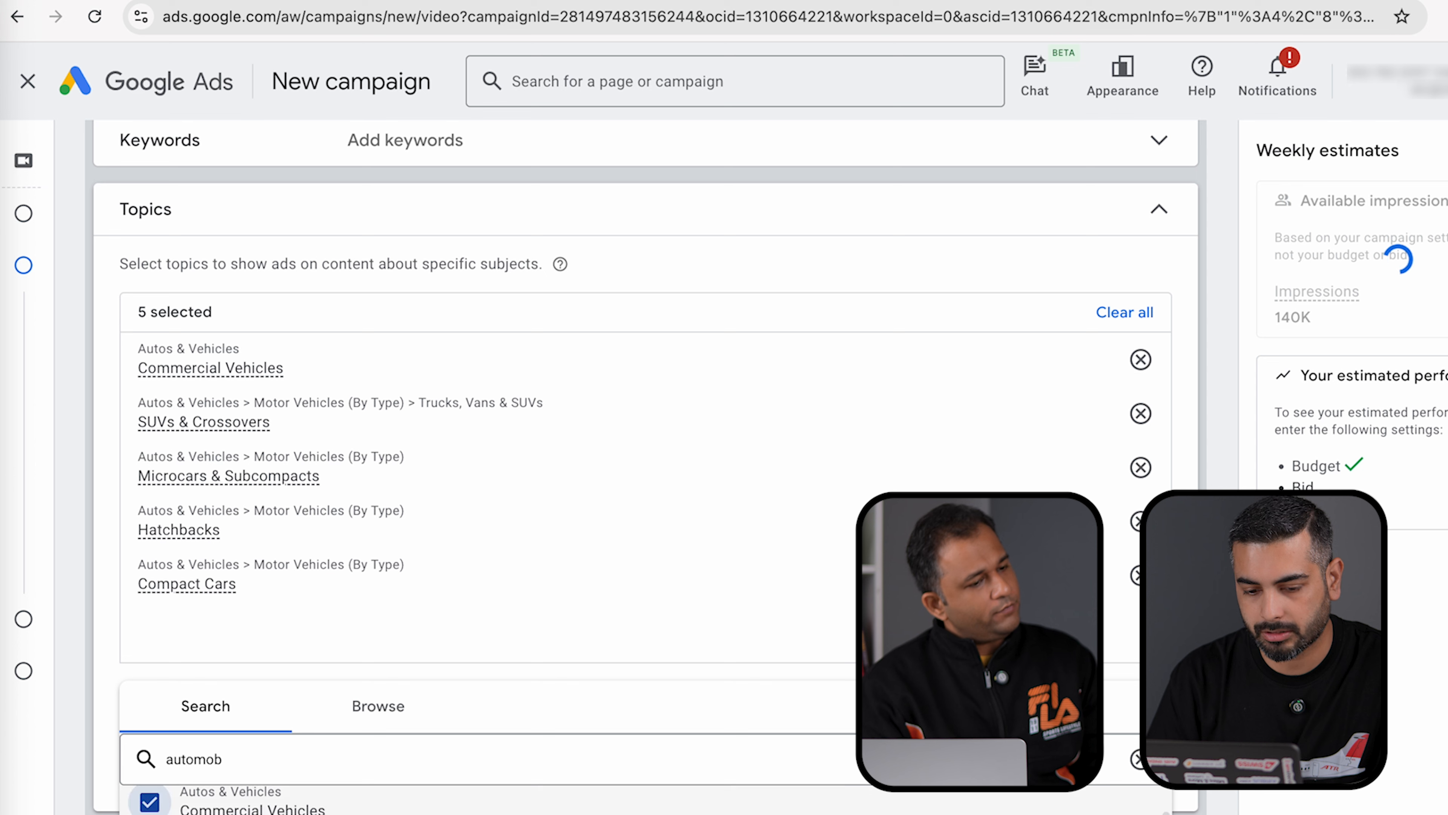
left_click(149, 811)
scroll(149, 810, "down", 1)
left_click(149, 811)
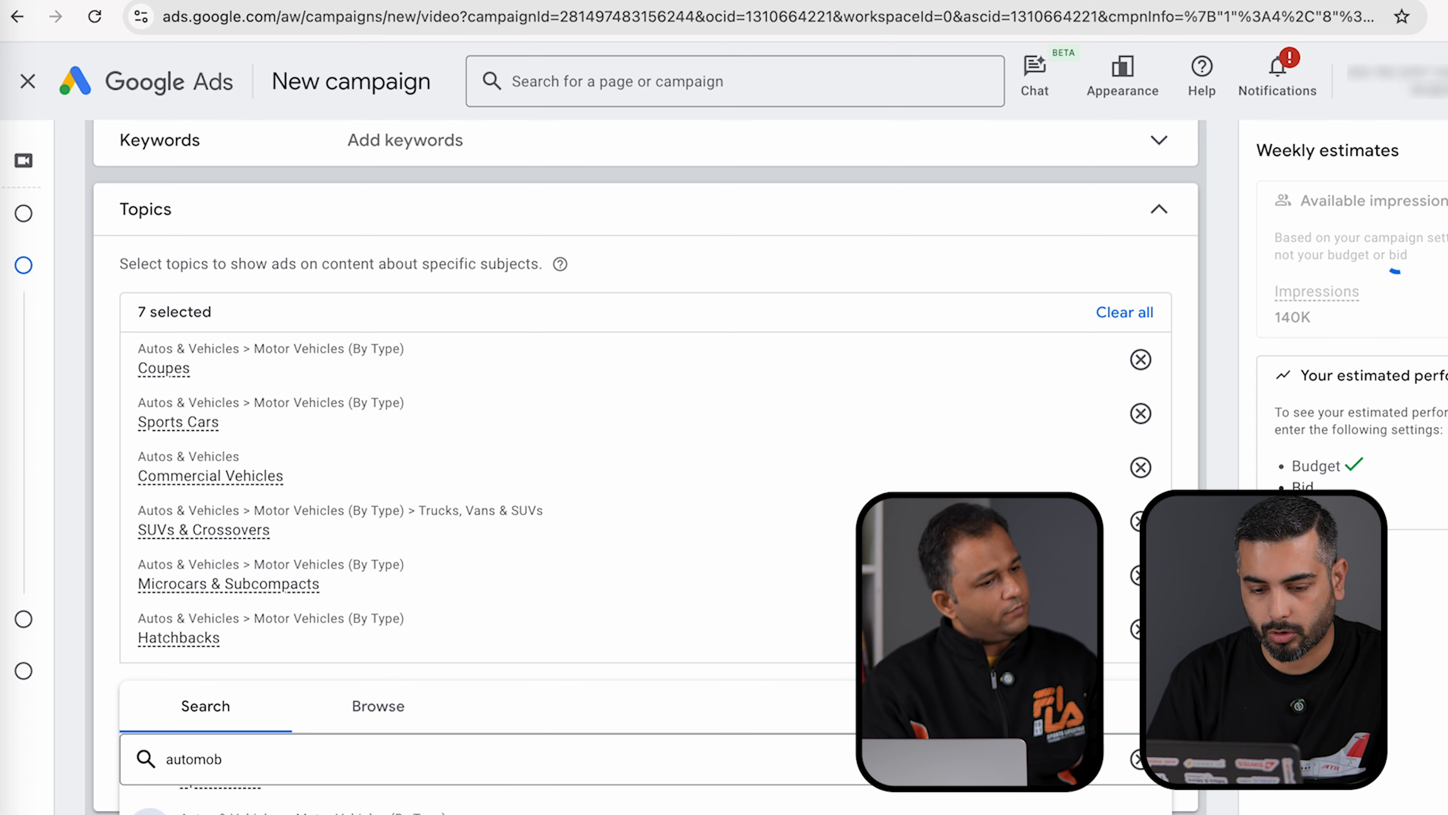
left_click(150, 811)
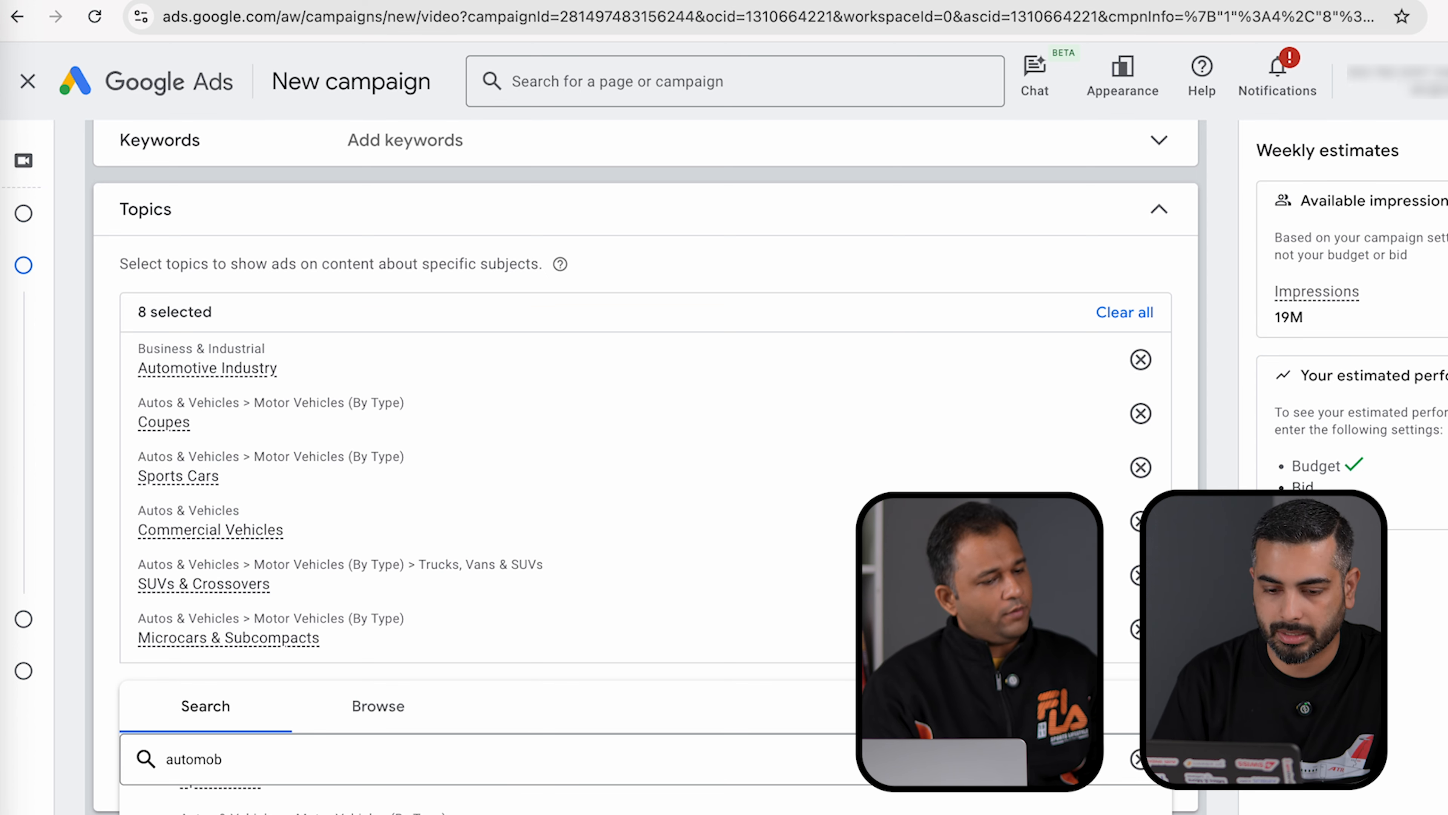
scroll(149, 810, "down", 2)
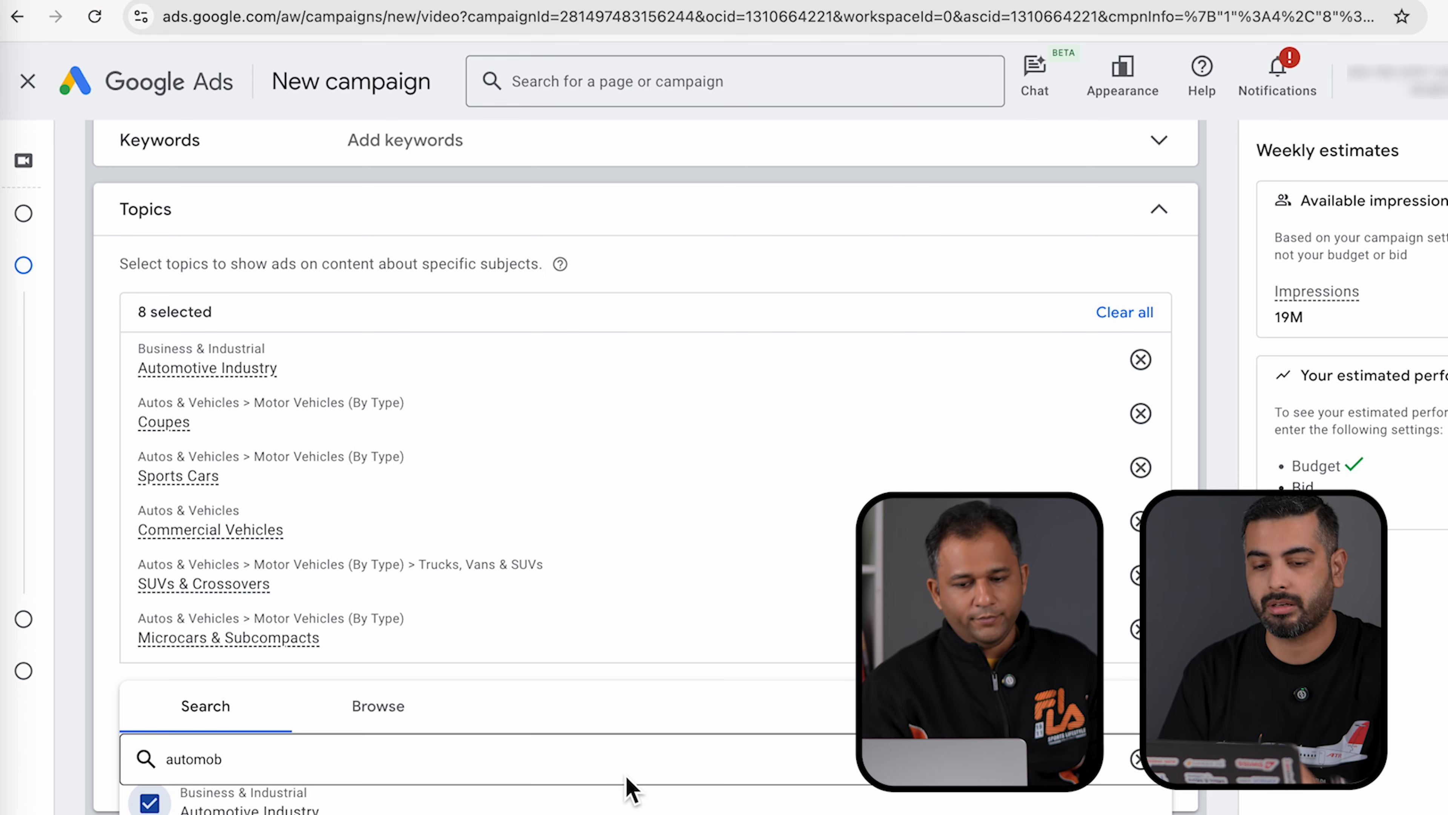
scroll(610, 793, "up", 2)
left_click(151, 796)
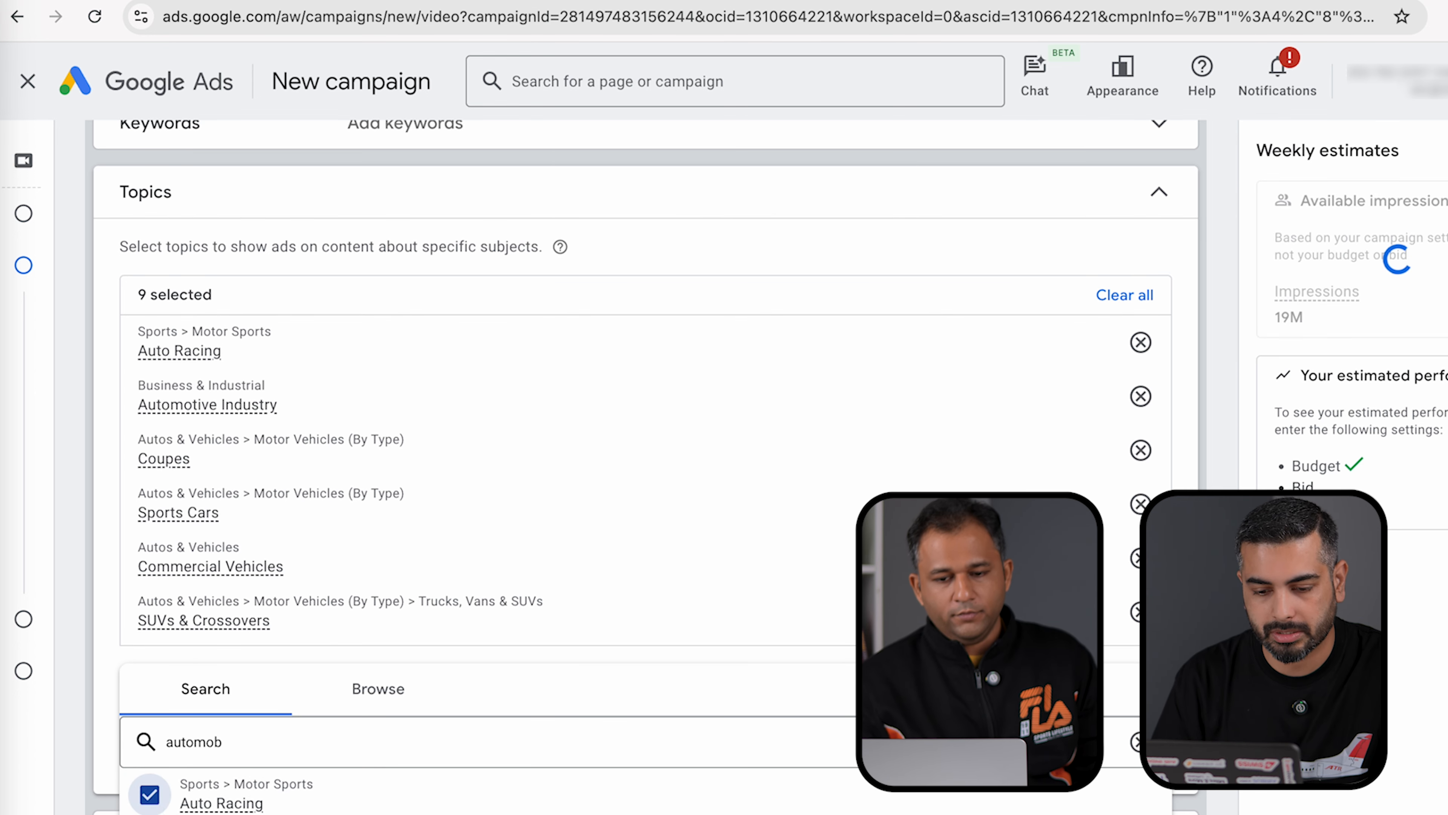
left_click(150, 813)
left_click(150, 814)
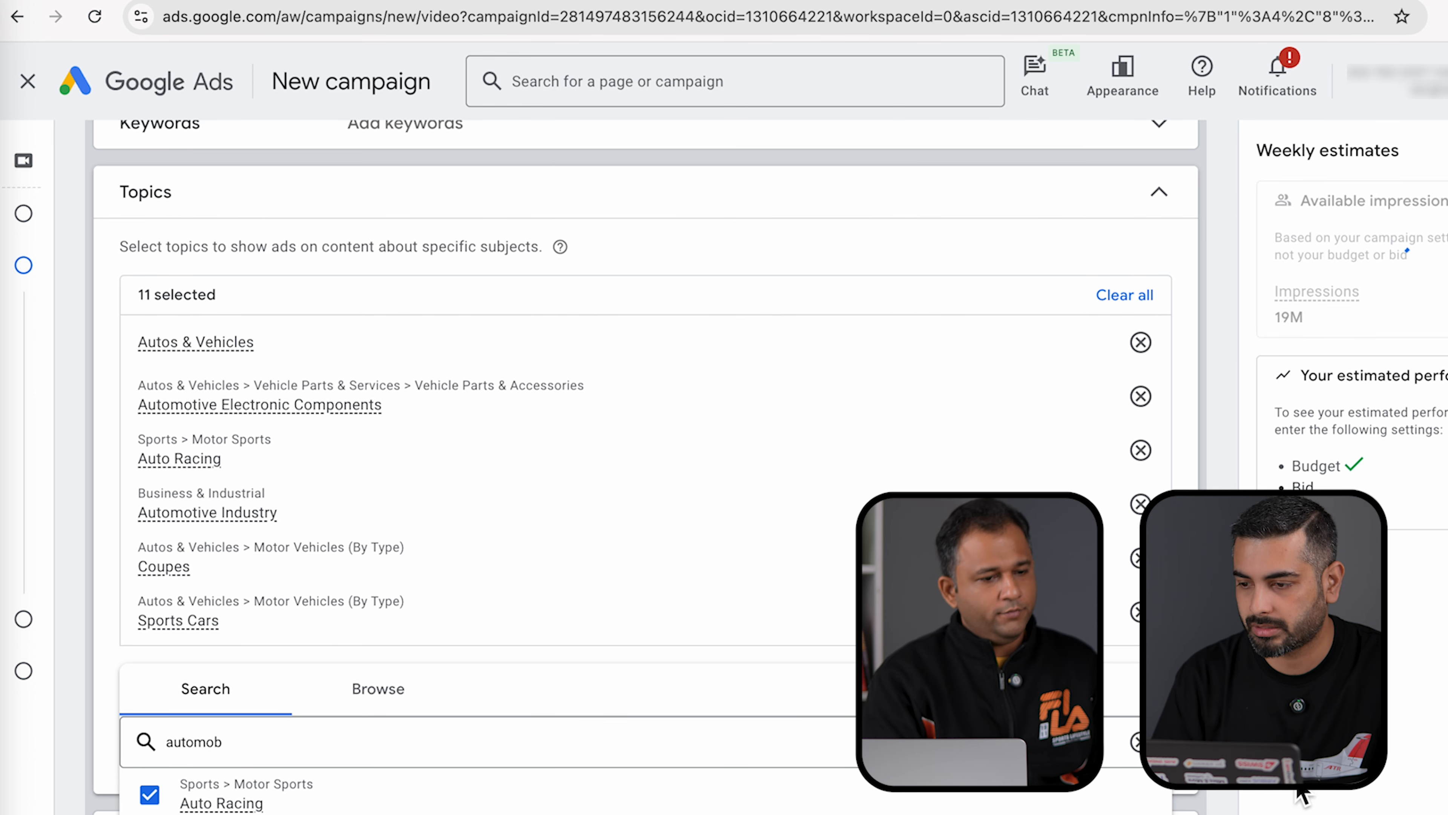
left_click(1302, 793)
- Use the Brezza CNG vs Petrol YouTube video for the ad by pasting its link
scroll(1302, 793, "down", 1)
scroll(1302, 793, "up", 1)
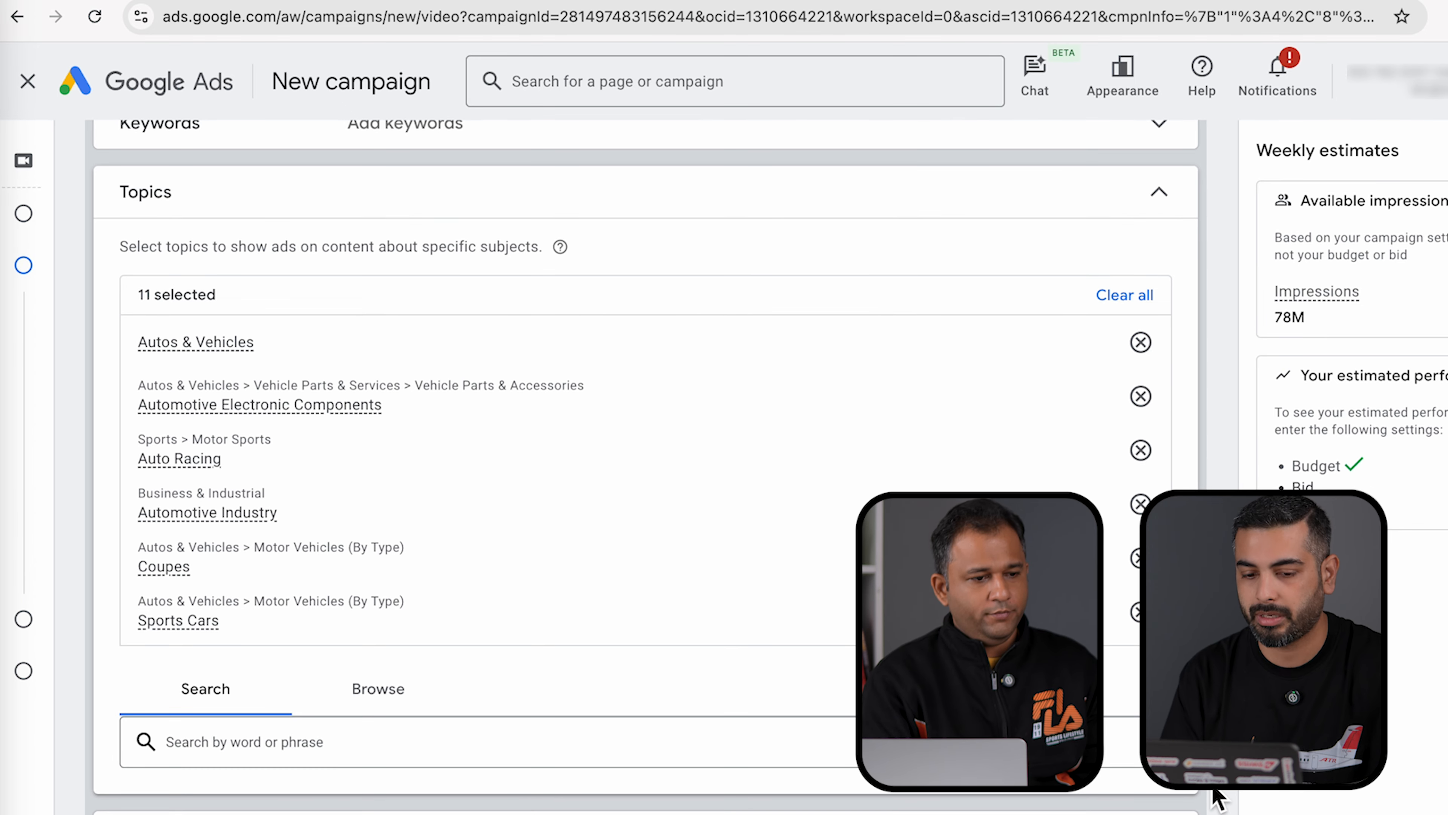
scroll(1218, 799, "down", 8)
scroll(1217, 799, "down", 1)
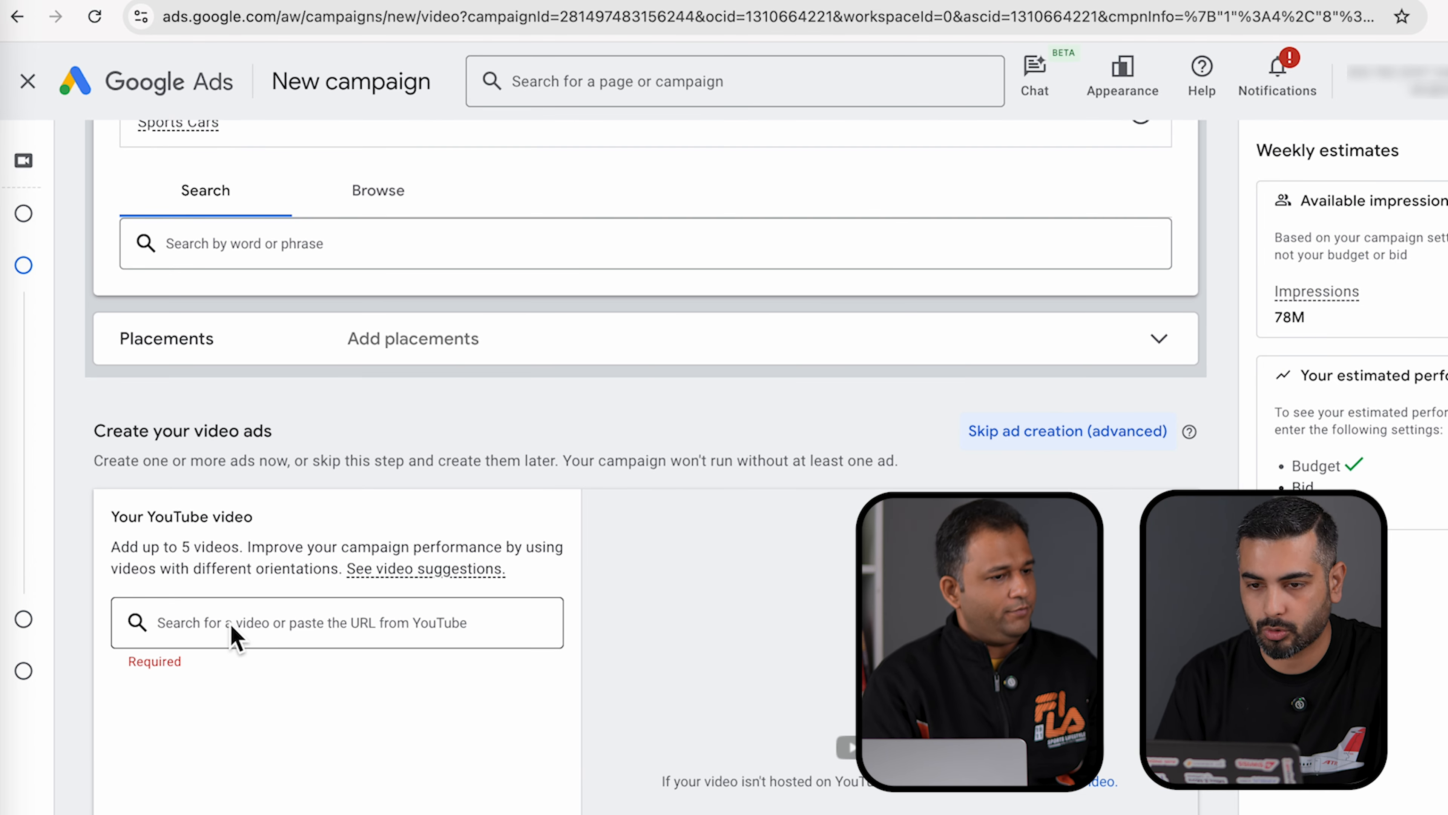
left_click(439, 1)
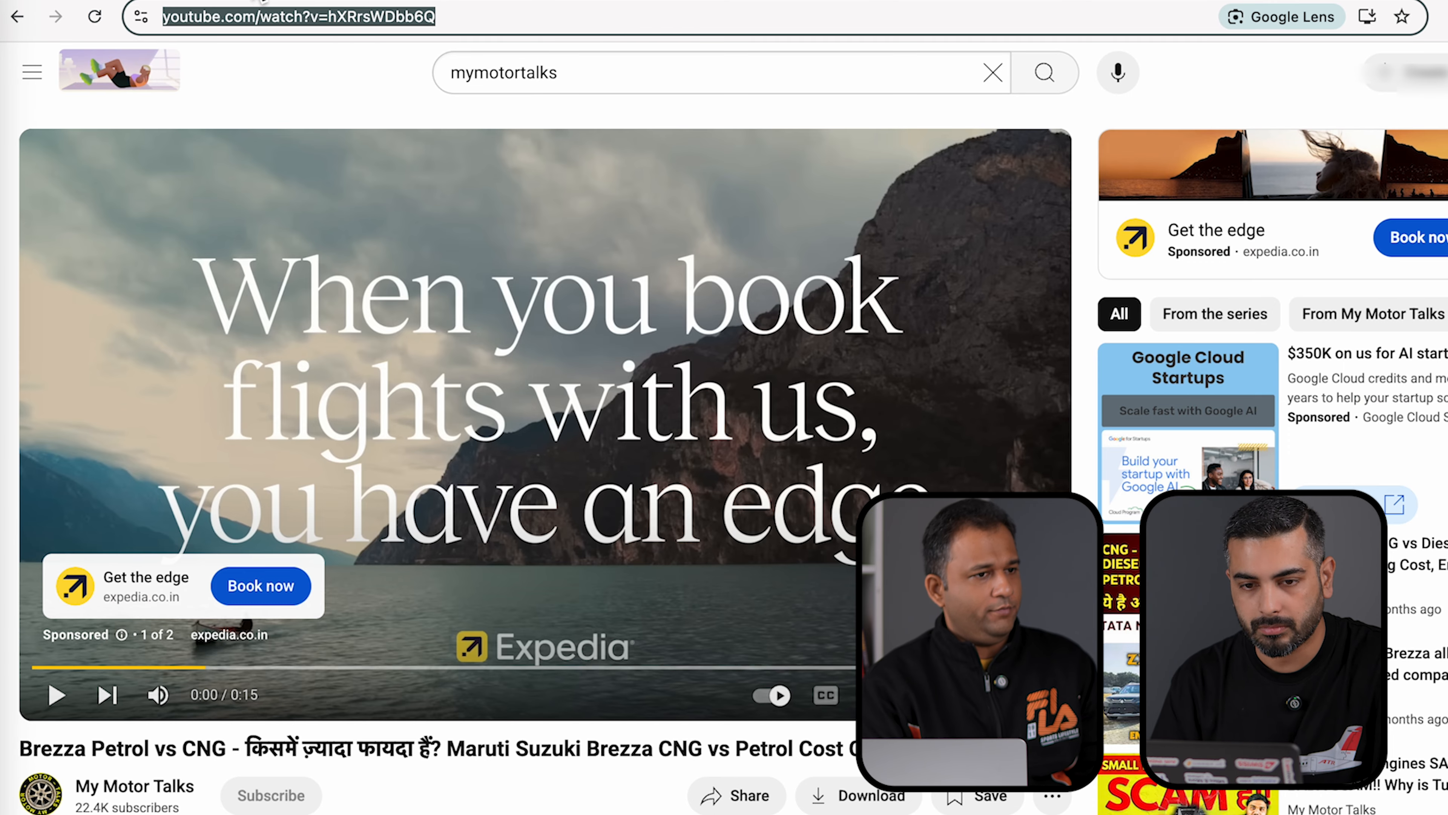
key("ctrl+c")
left_click(265, 1)
scroll(513, 599, "down", 2)
left_click(362, 527)
key("ctrl+v")
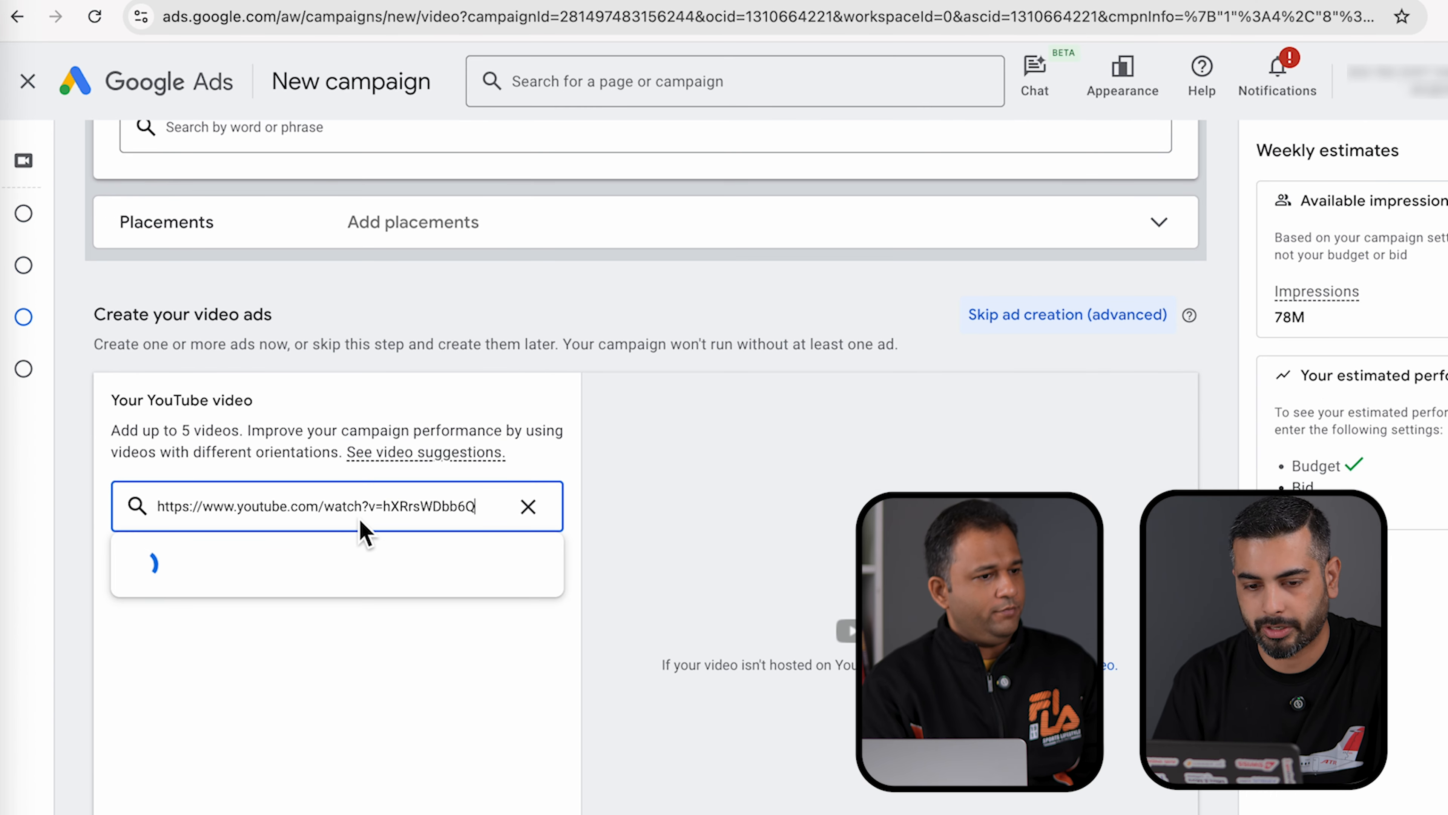
left_click(388, 561)
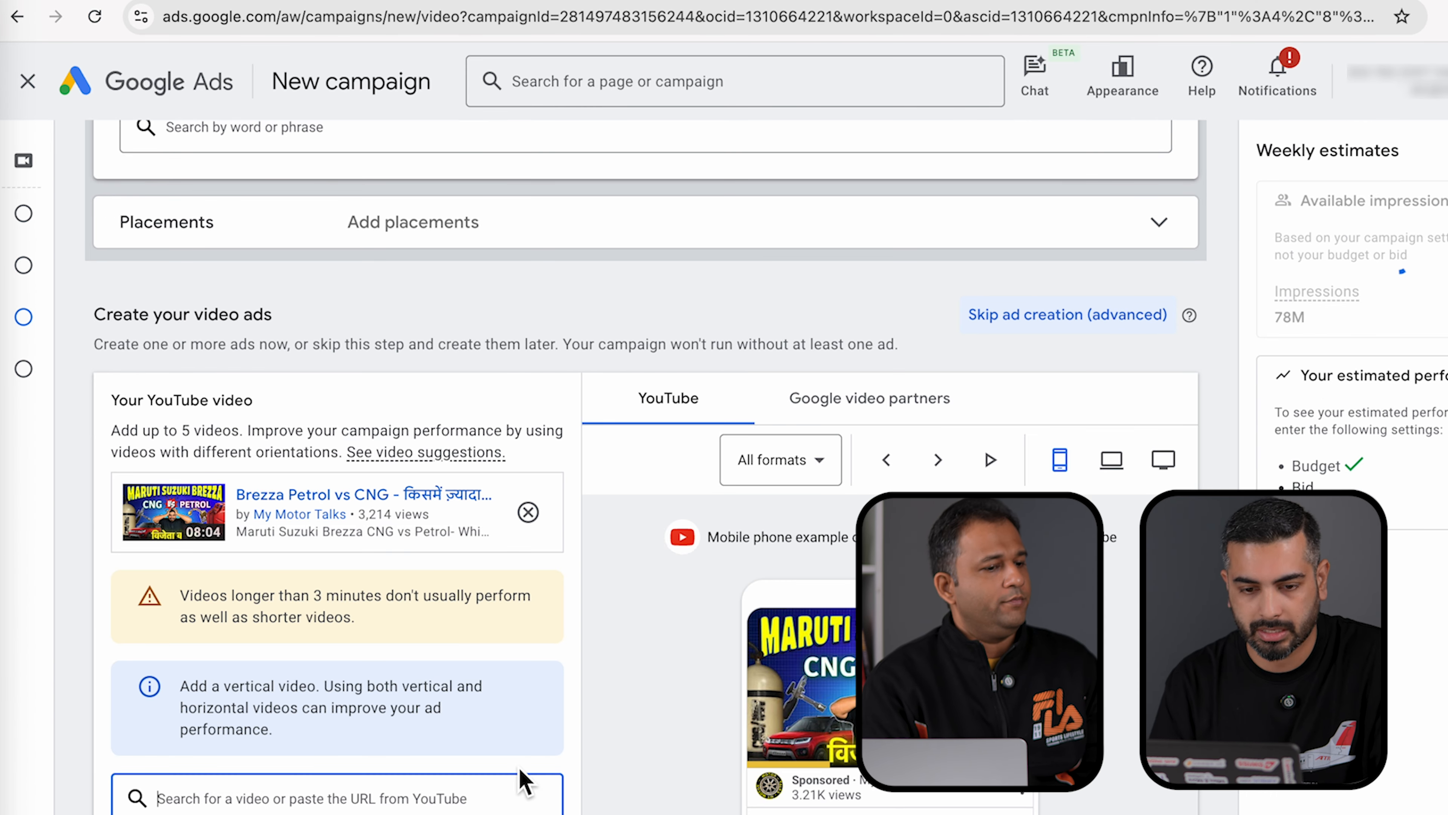
scroll(521, 781, "down", 6)
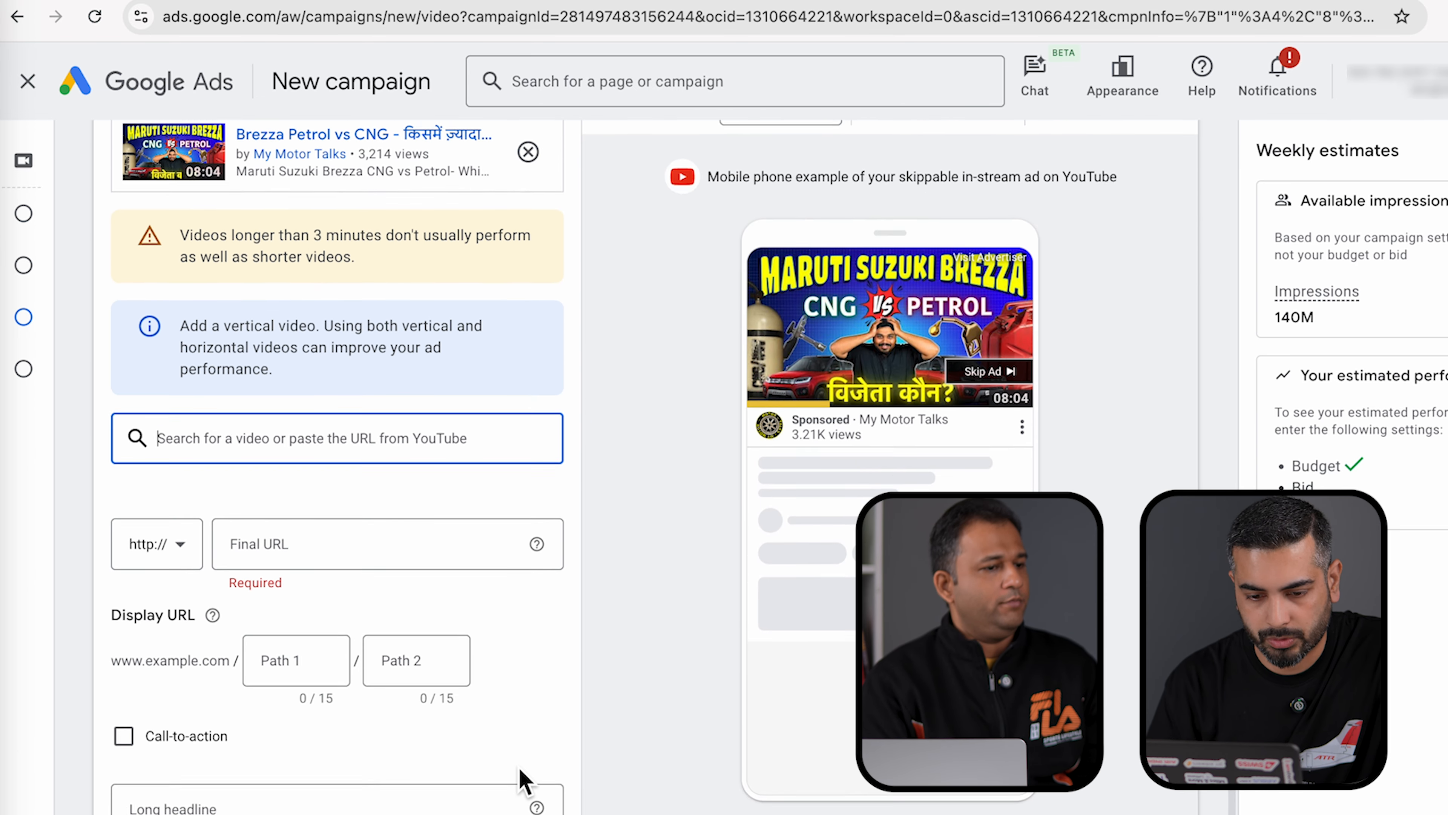
scroll(522, 782, "down", 2)
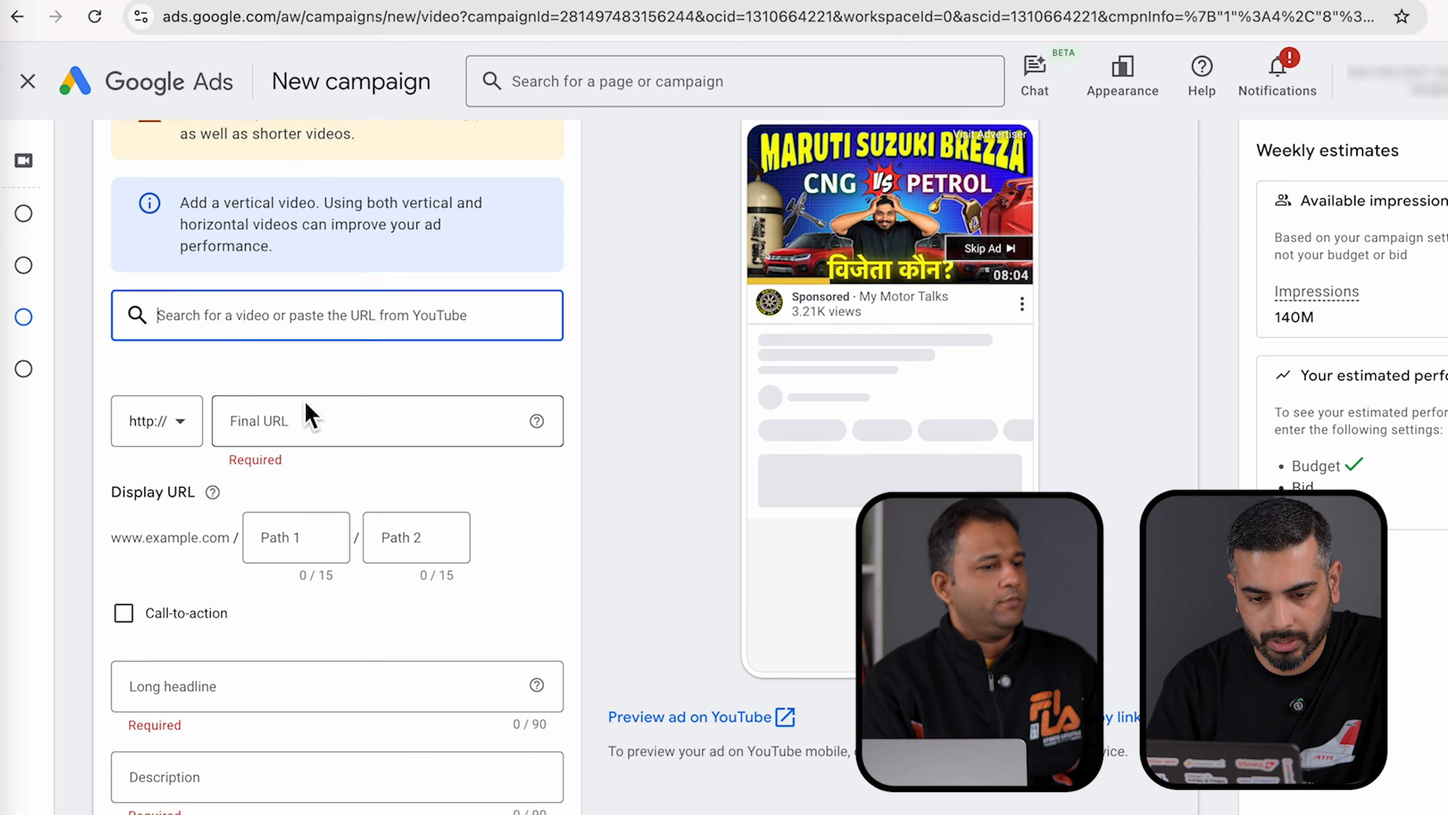
left_click(169, 439)
left_click(152, 492)
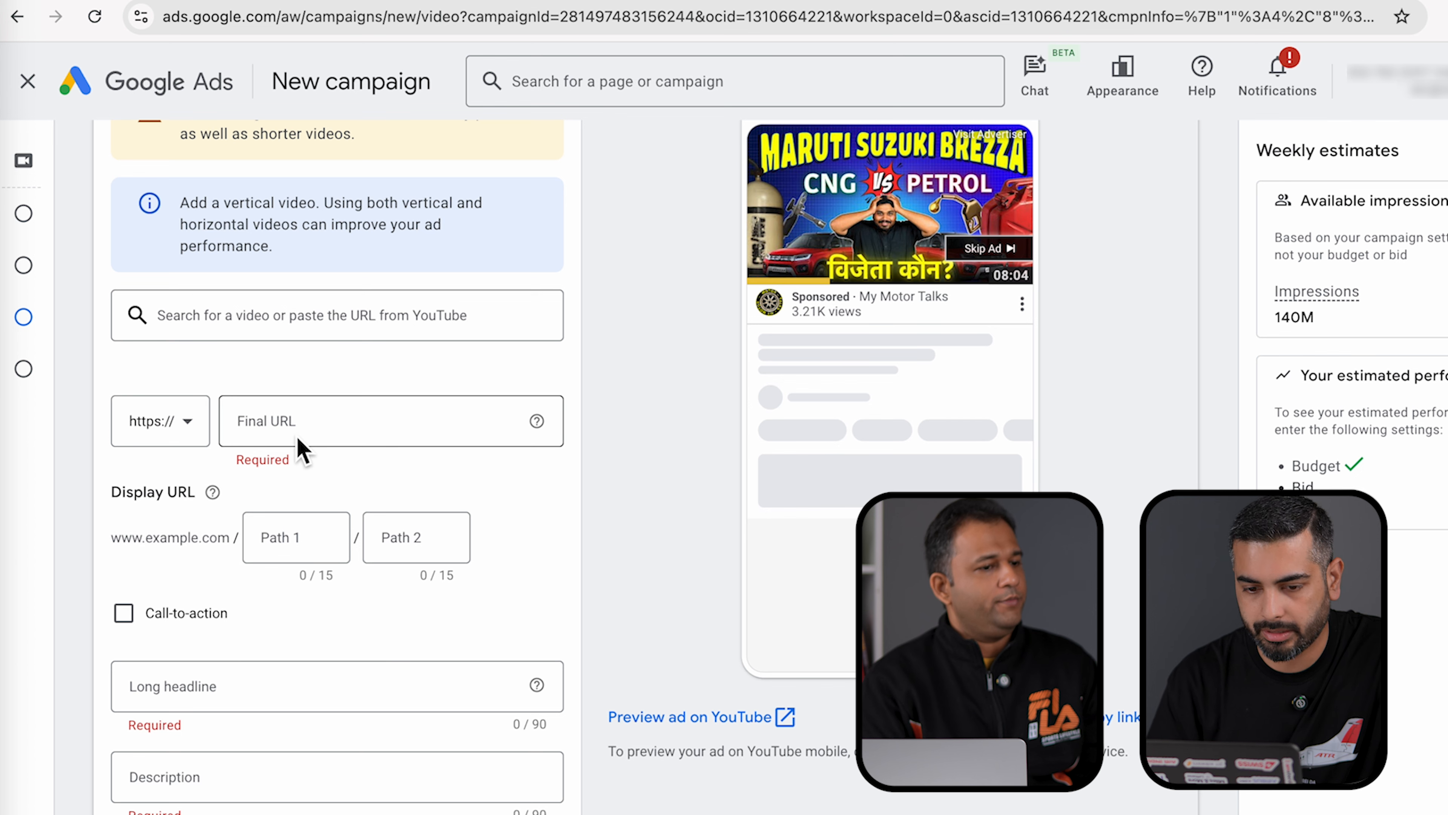
left_click(298, 440)
type("mangocreat")
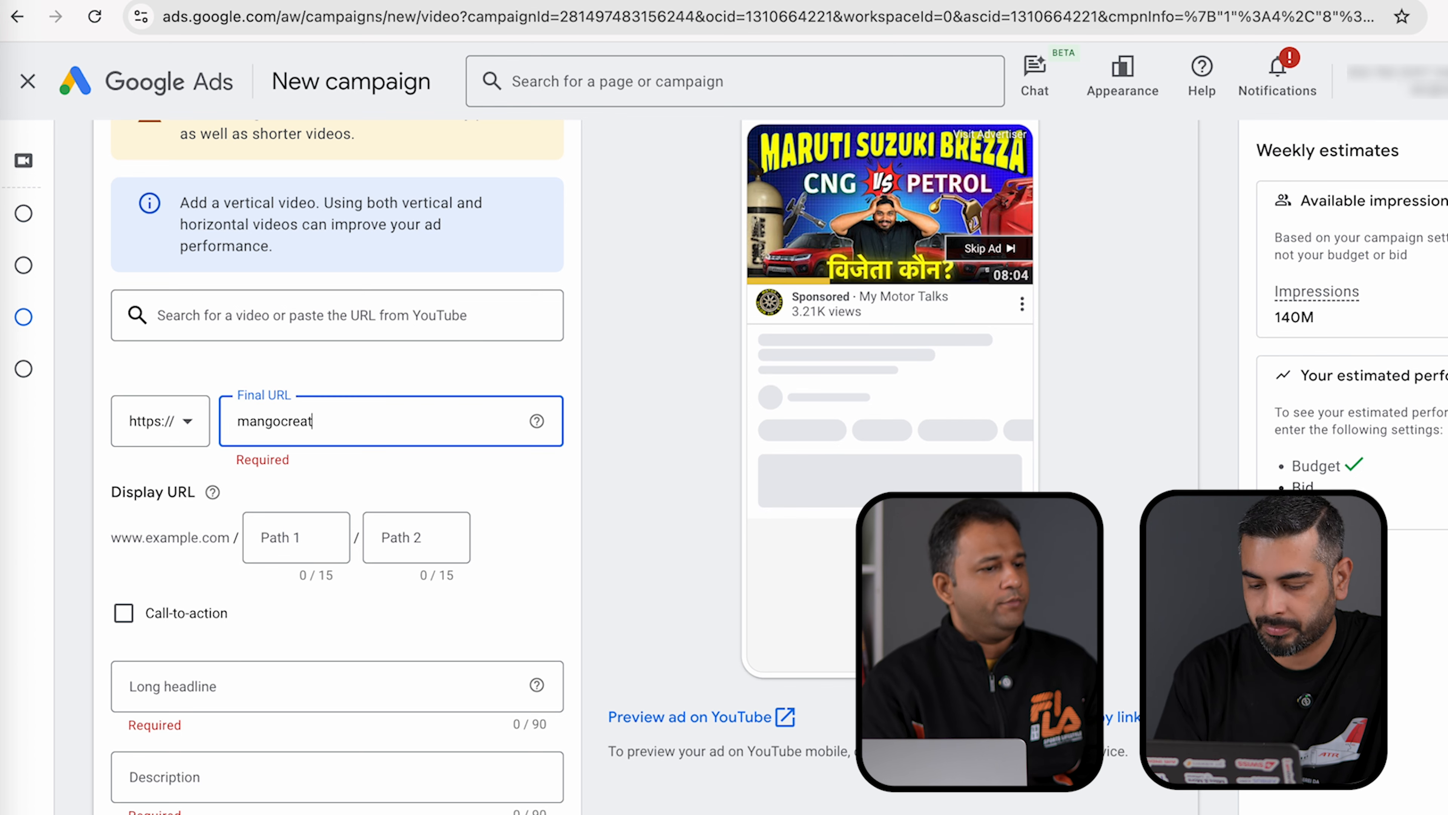
left_click(308, 542)
type("yt")
key("Tab")
type("a")
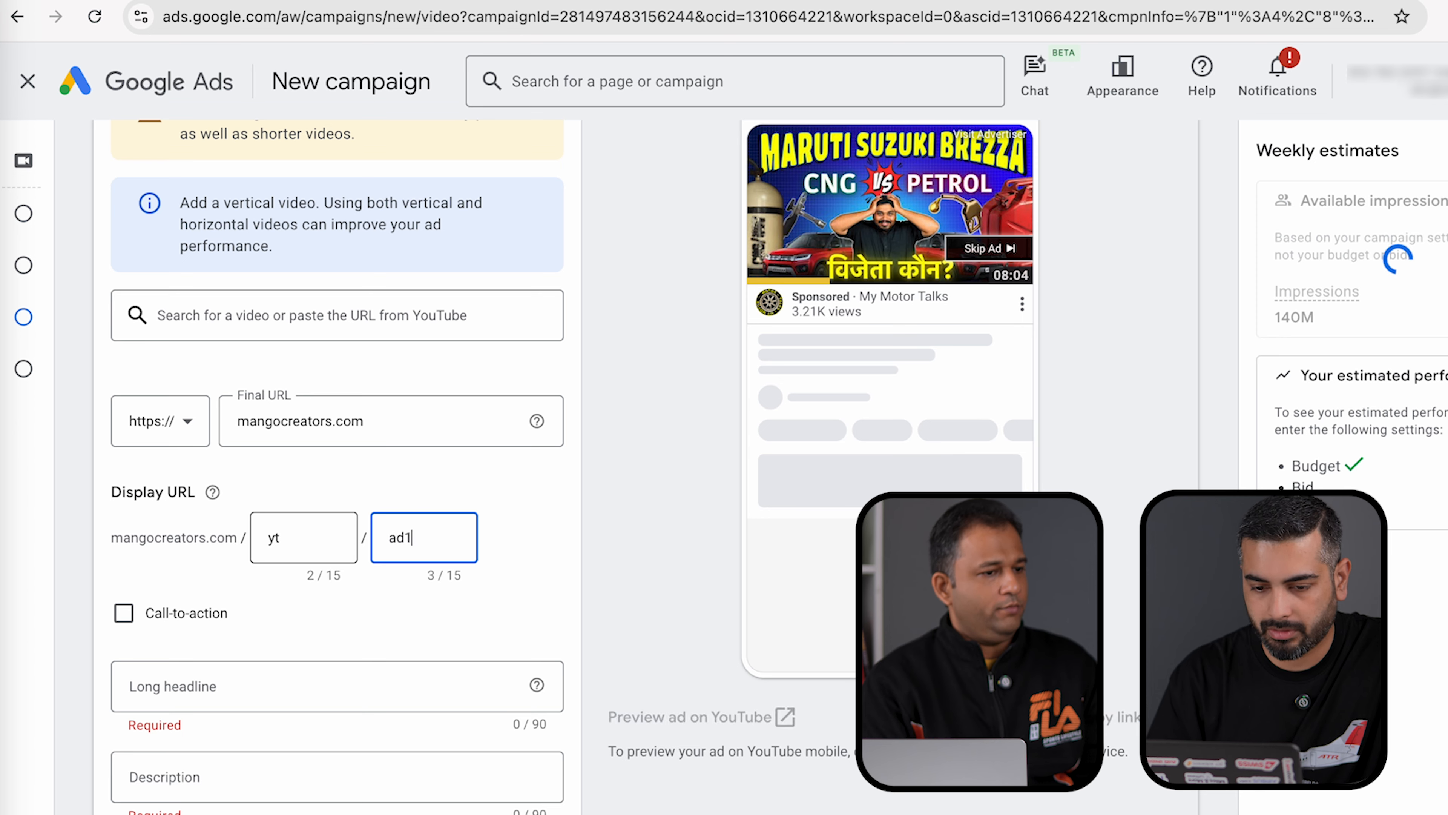
scroll(420, 614, "down", 2)
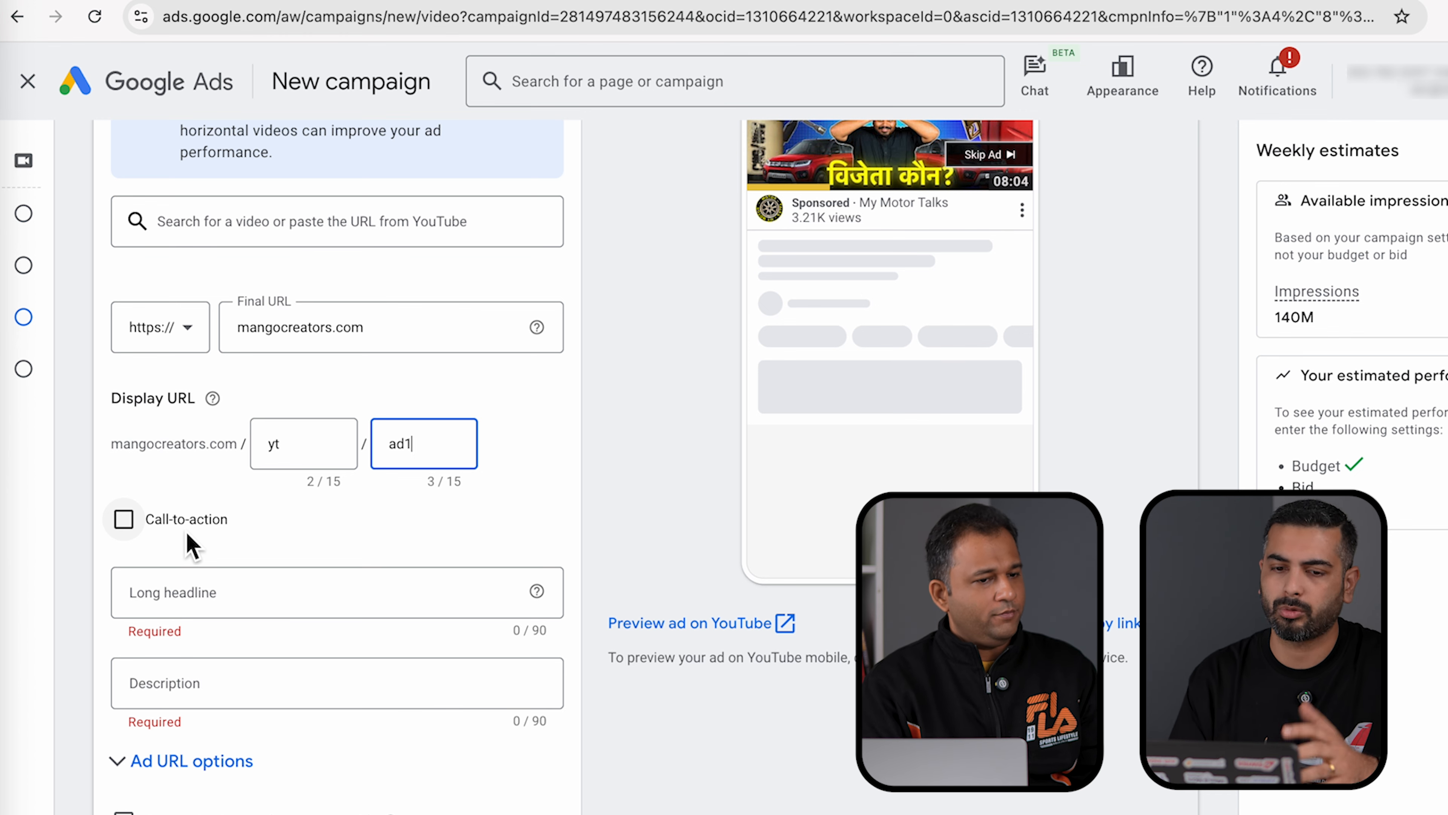
- Enter the long headline 'Select the best Brezza variant'
scroll(189, 545, "down", 1)
left_click(171, 545)
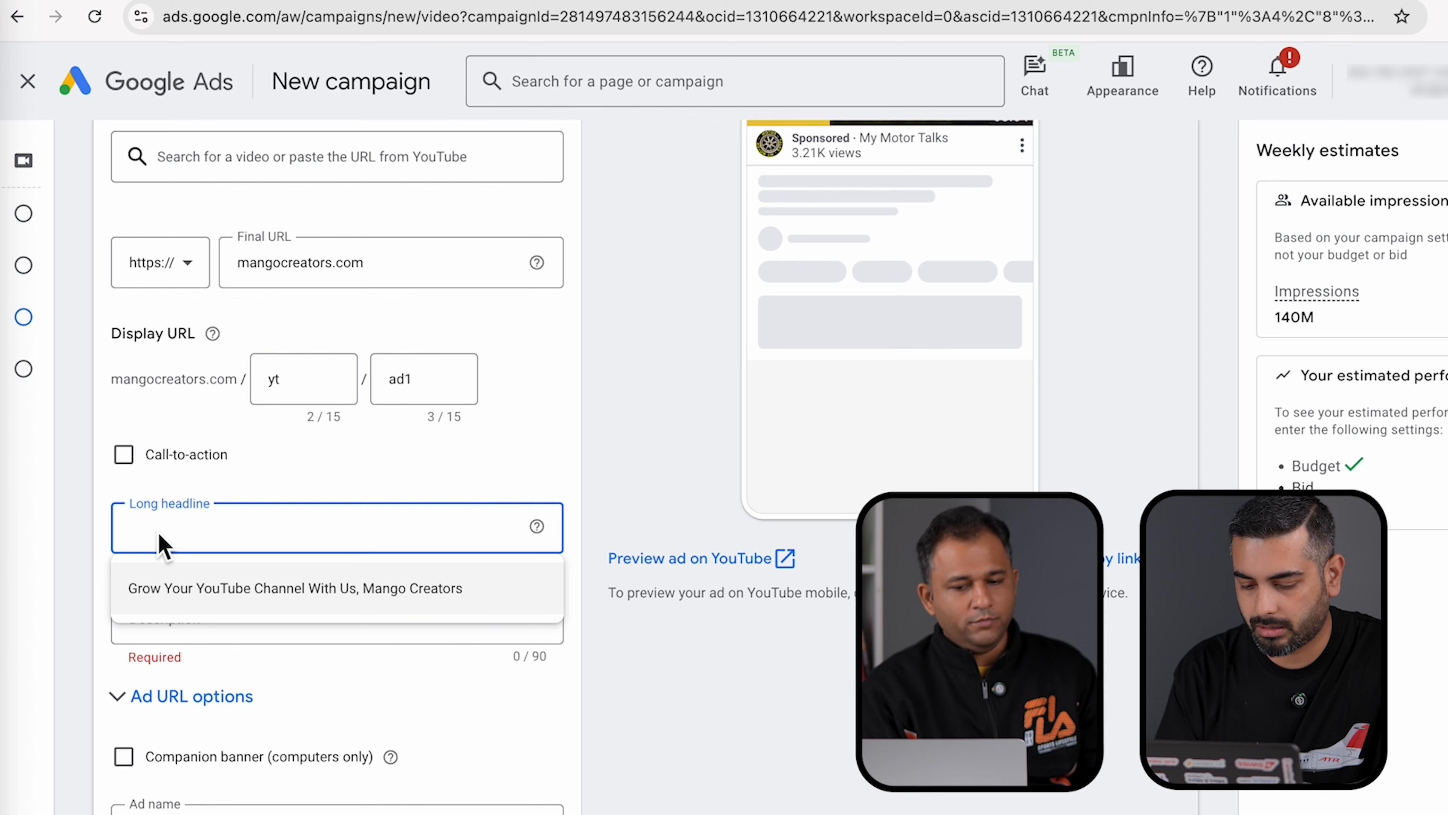
type("Select the best ")
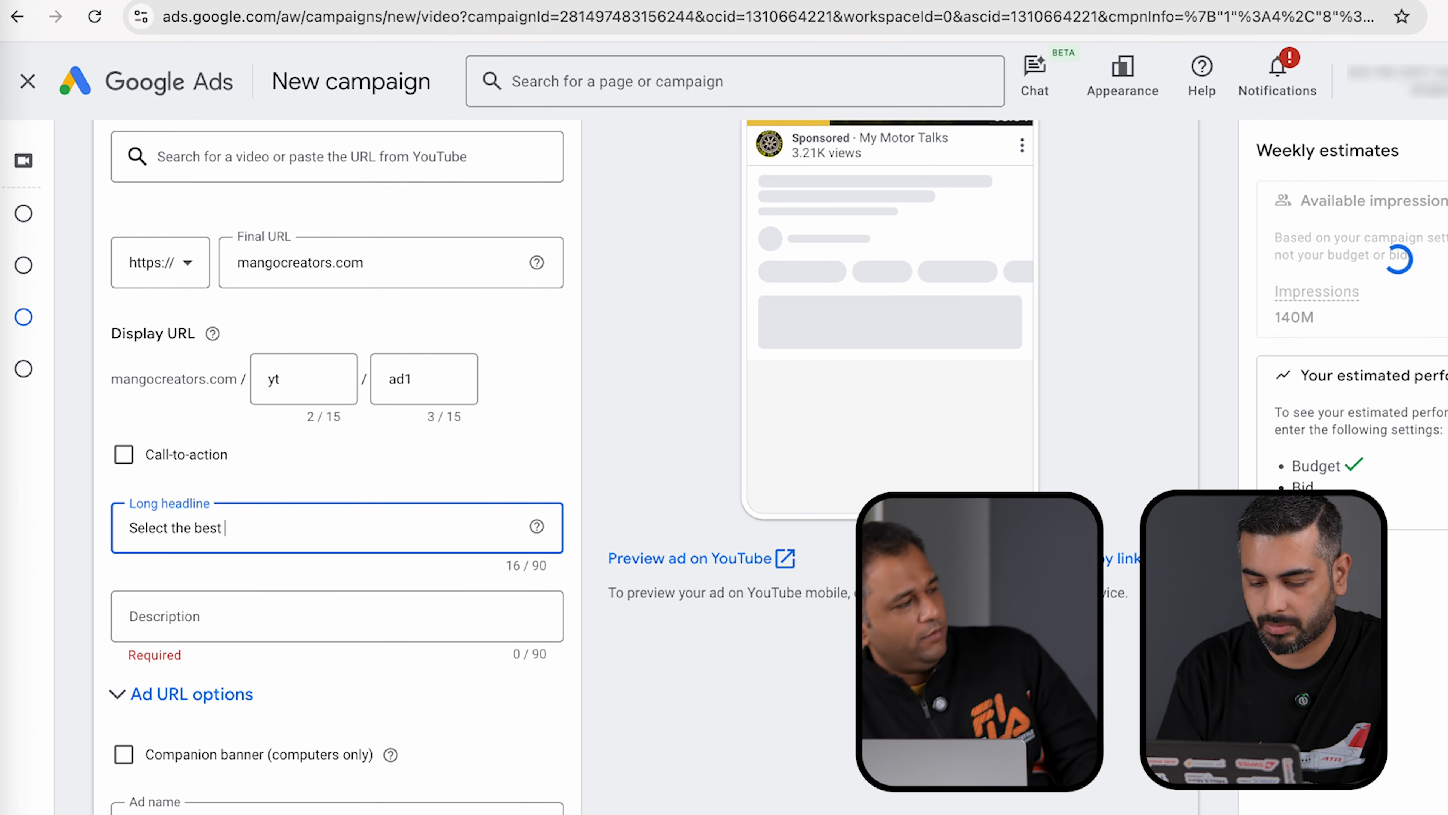
type("Brezza v")
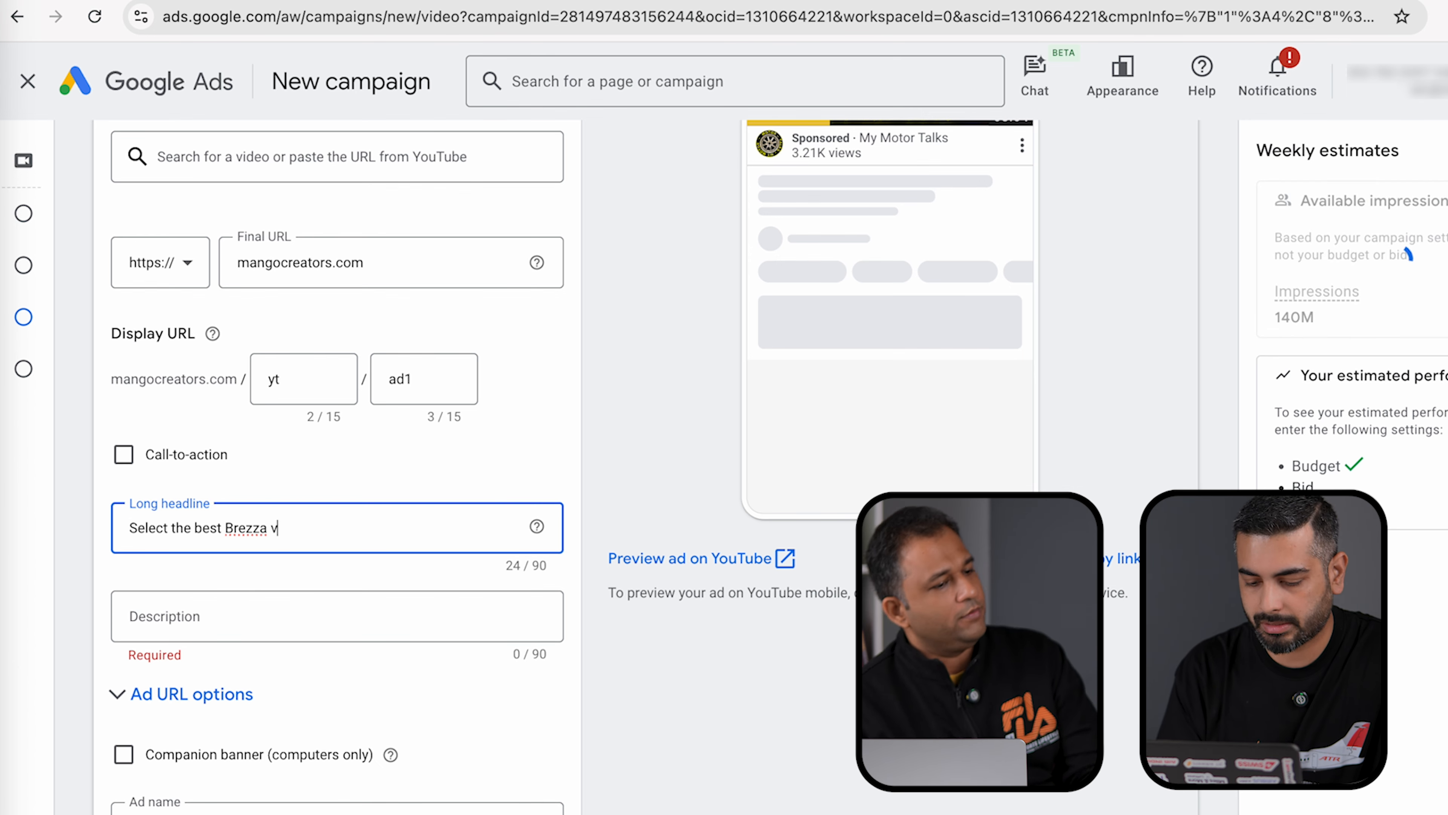
type("aiant")
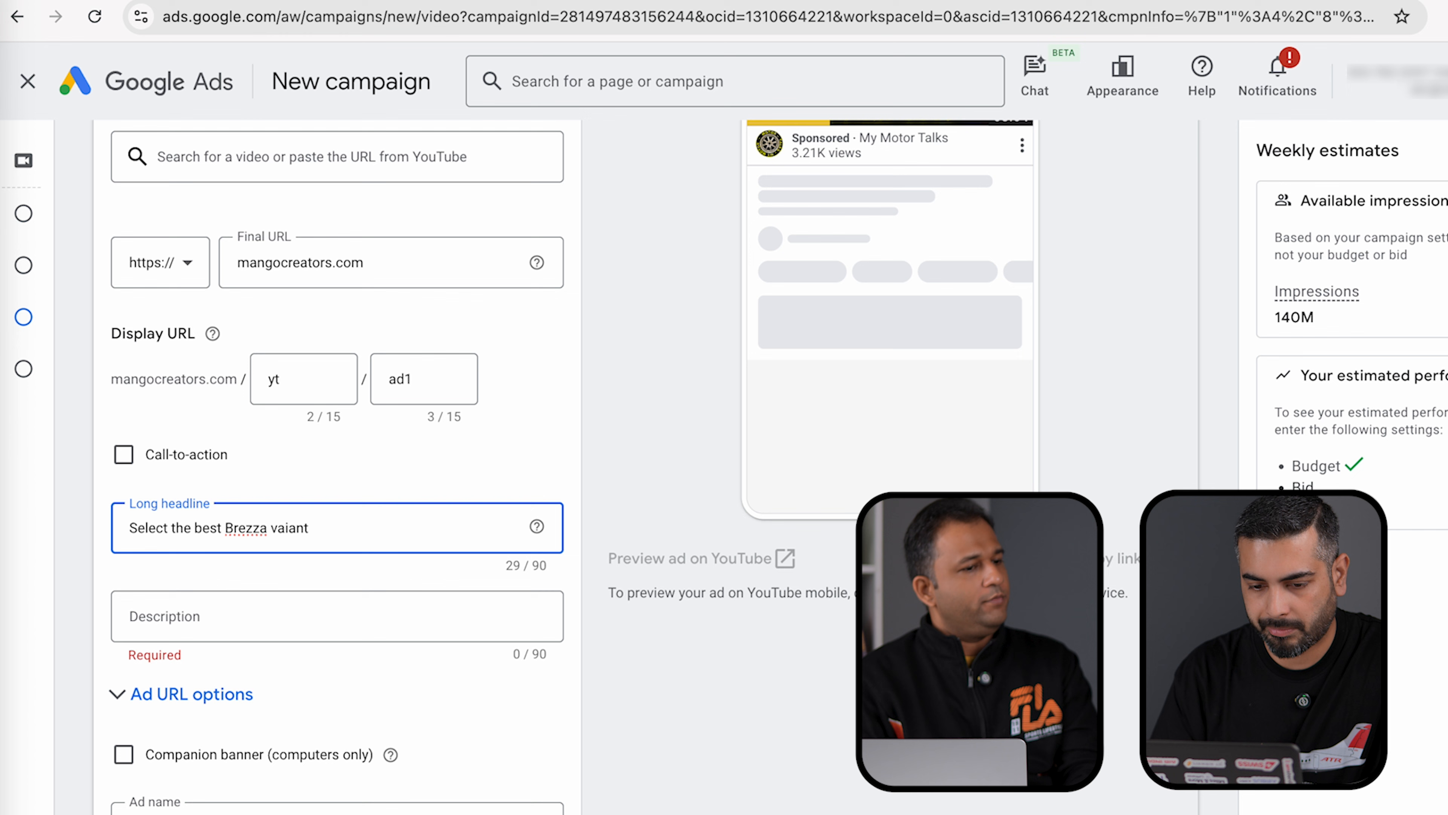
key("BackSpace")
key("BackSpace")
key("BackSpace")
key("BackSpace")
type("riant")
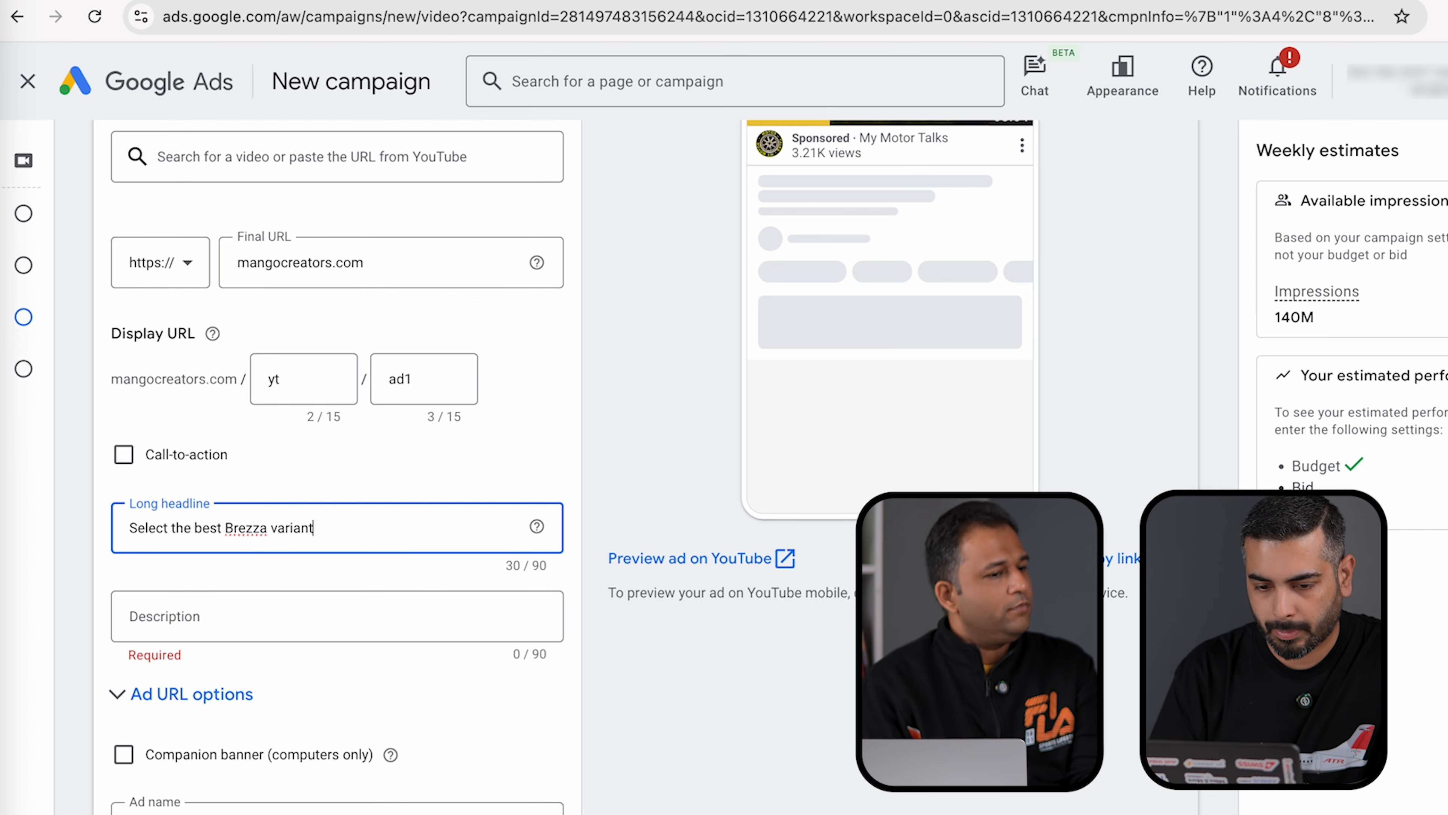
- Set the description to 'This video will teach you which Brezza variant is right for you'
key("ctrl+a")
key("ctrl+c")
left_click(178, 627)
key("ctrl+v")
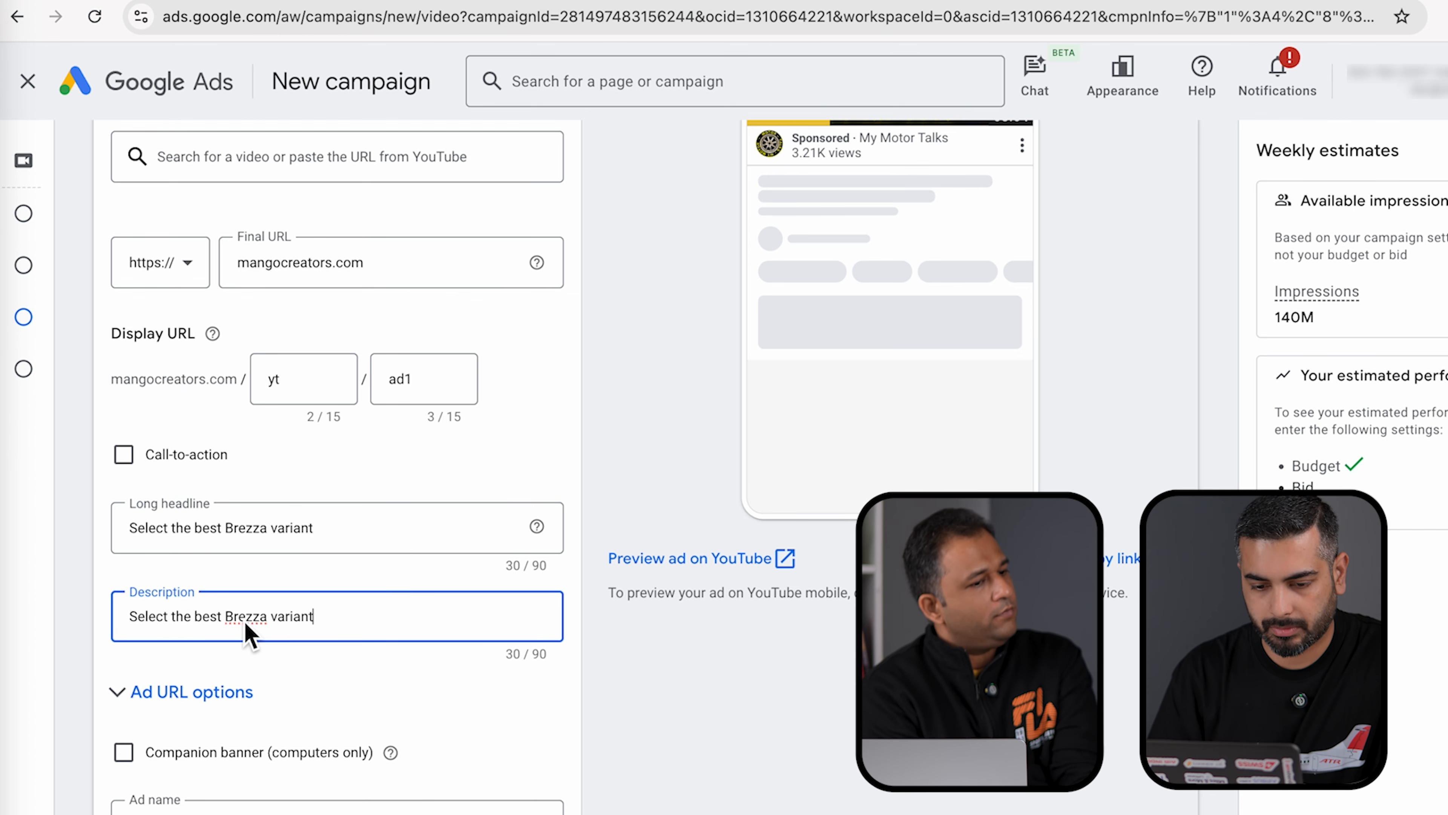
key("ctrl+a")
type("Thi")
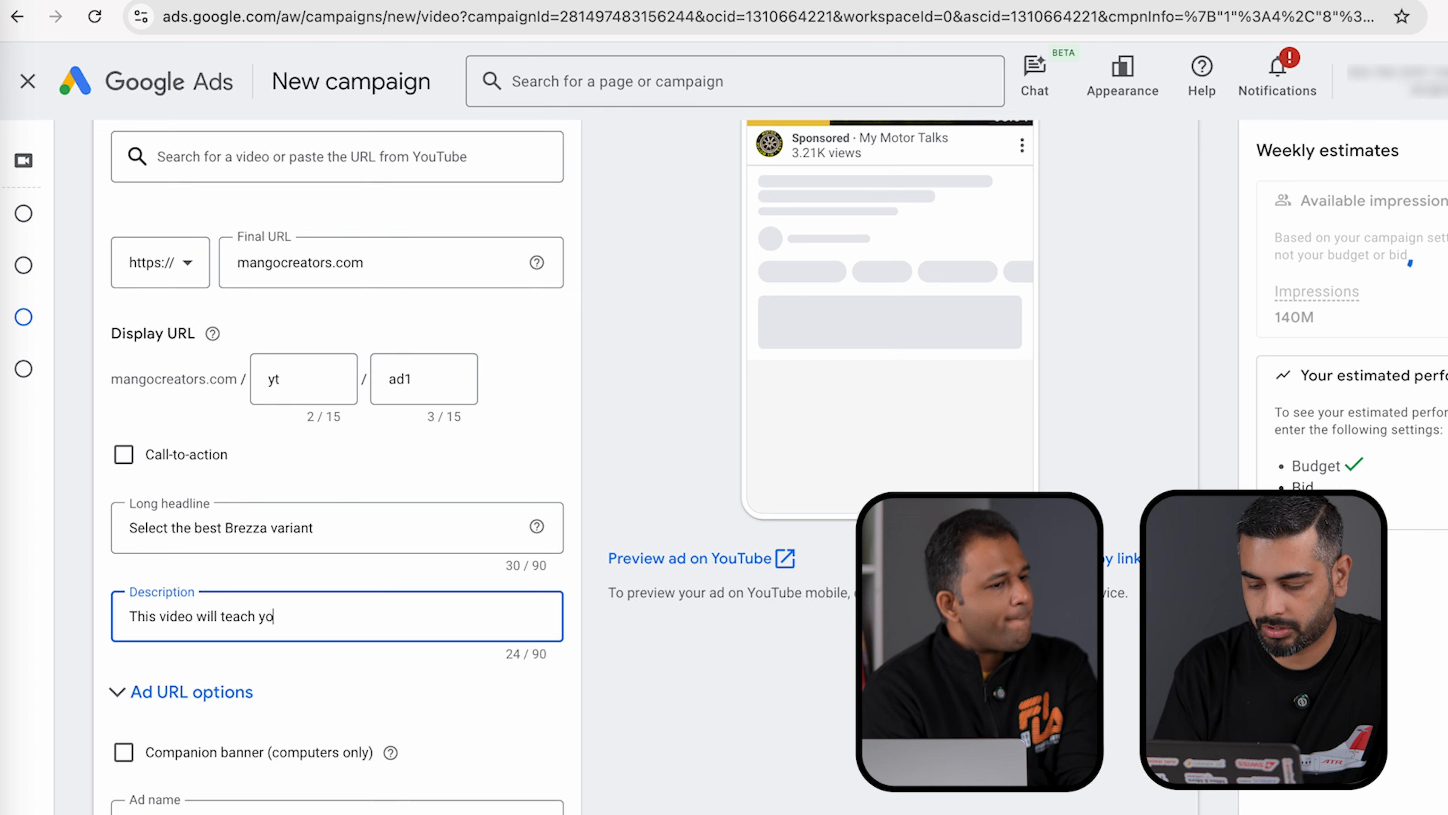
type("s video will teach you which")
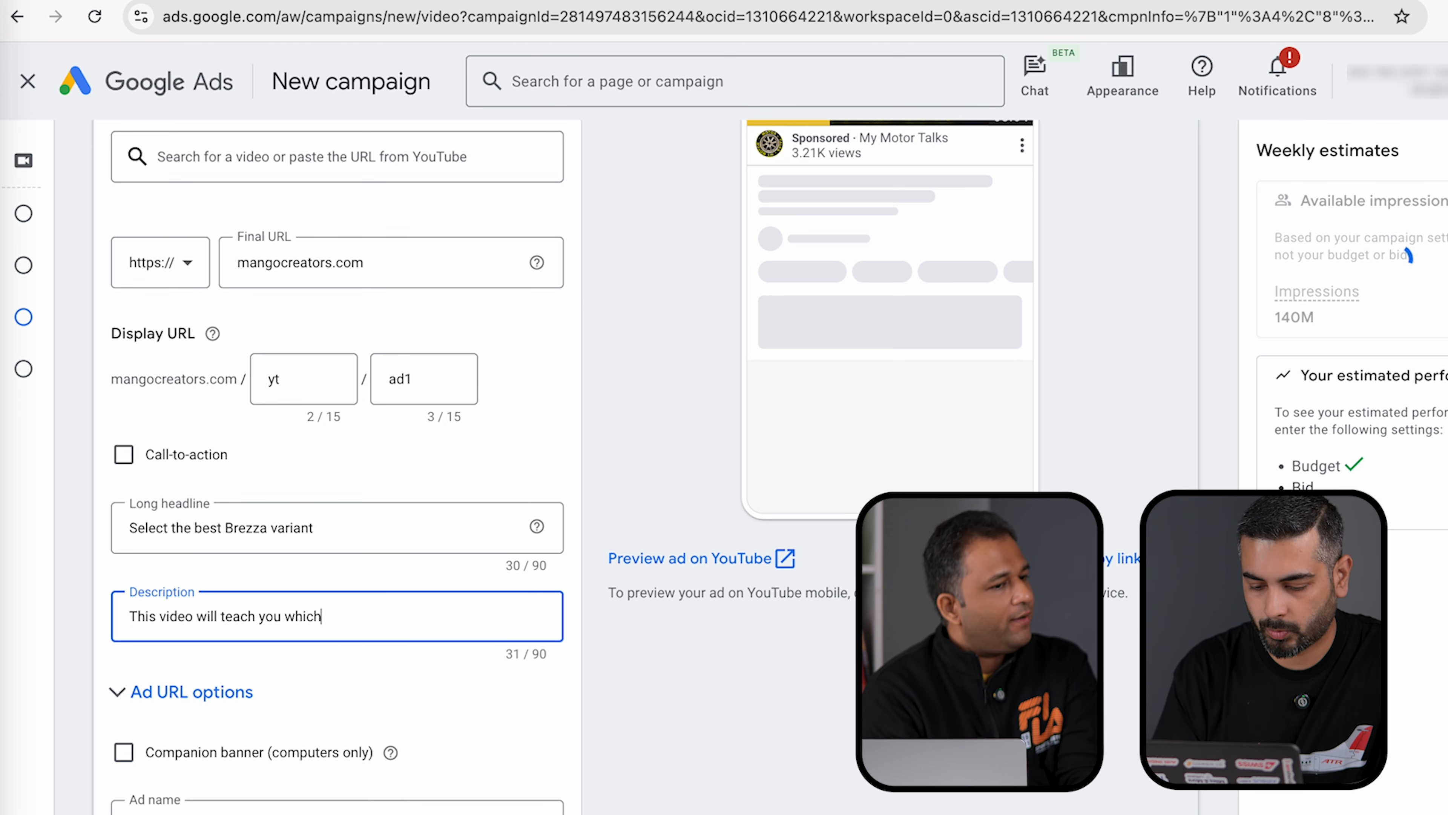
type(" Brezza variant is right for you")
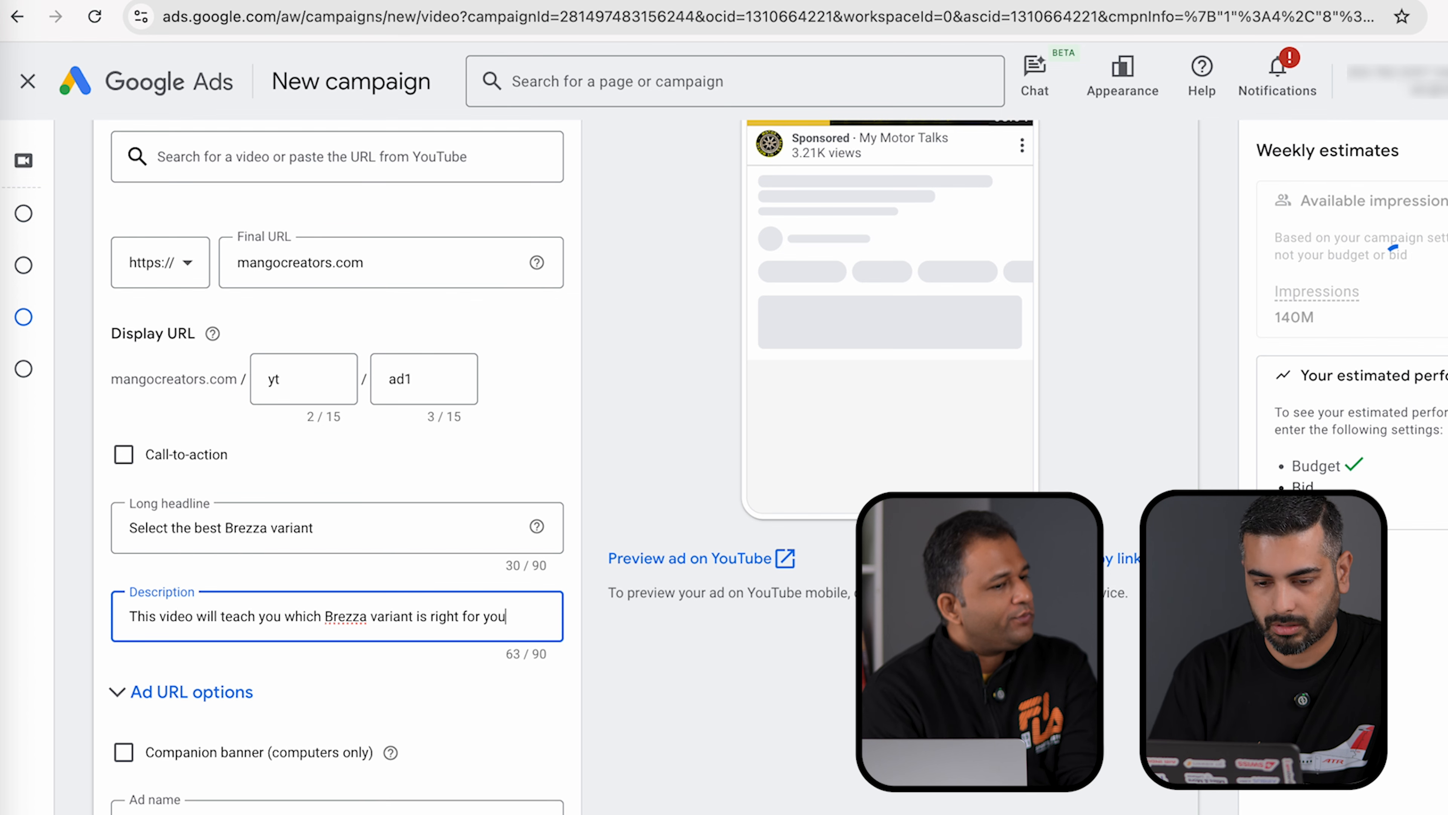
scroll(493, 764, "down", 9)
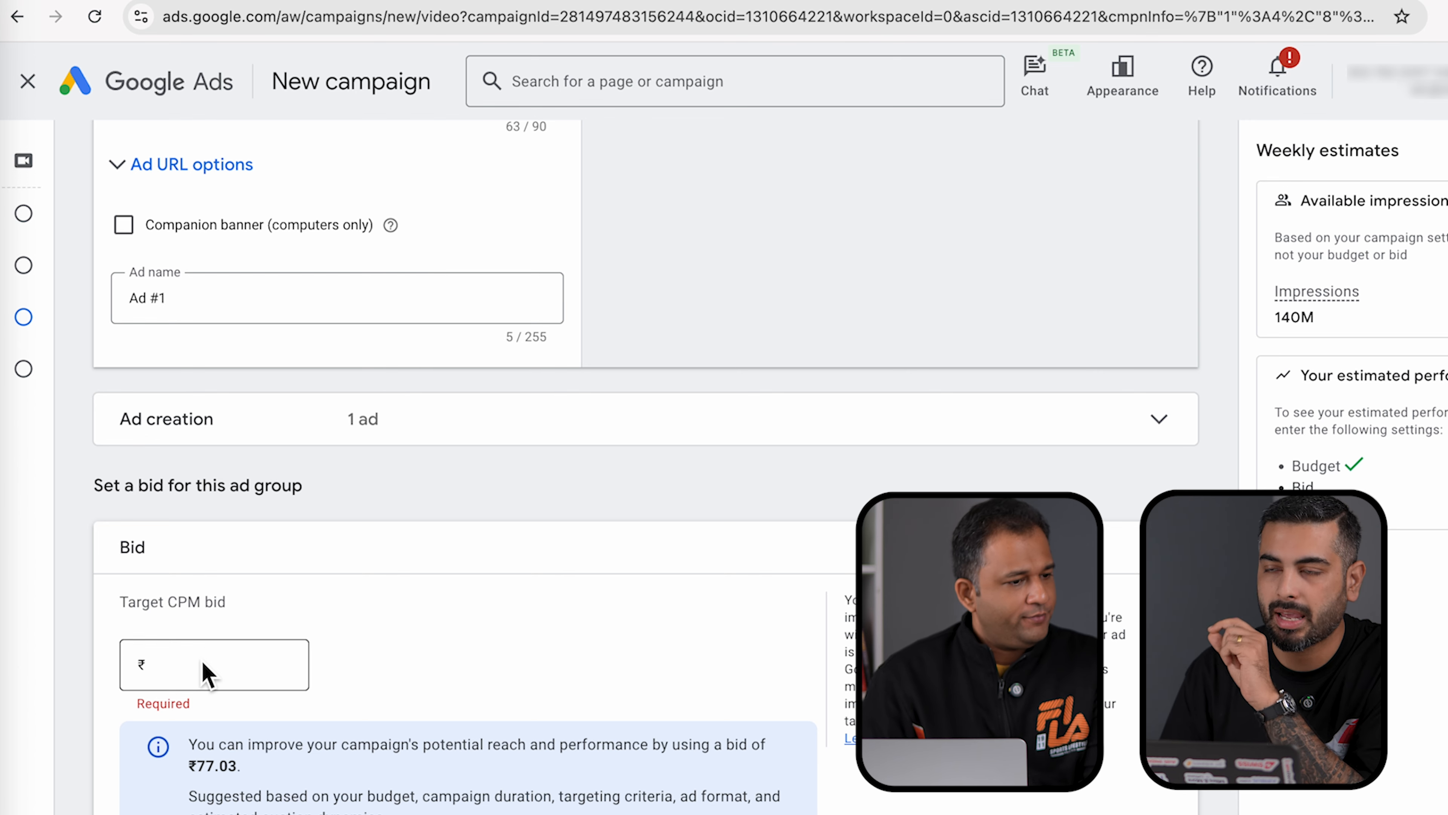
- Set the target CPM bid to ₹45.00 and create the campaign
left_click(189, 677)
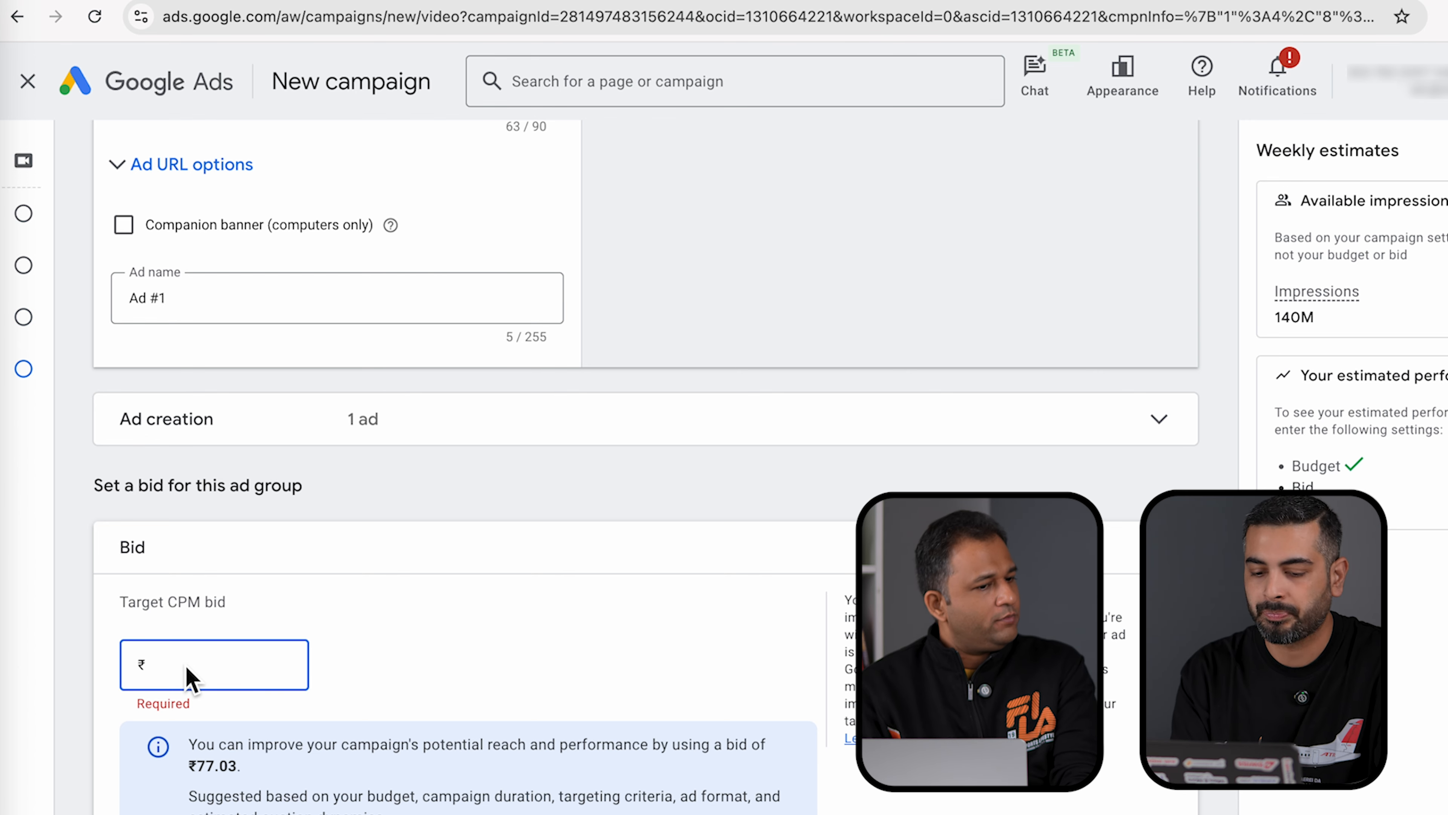
type("35.00")
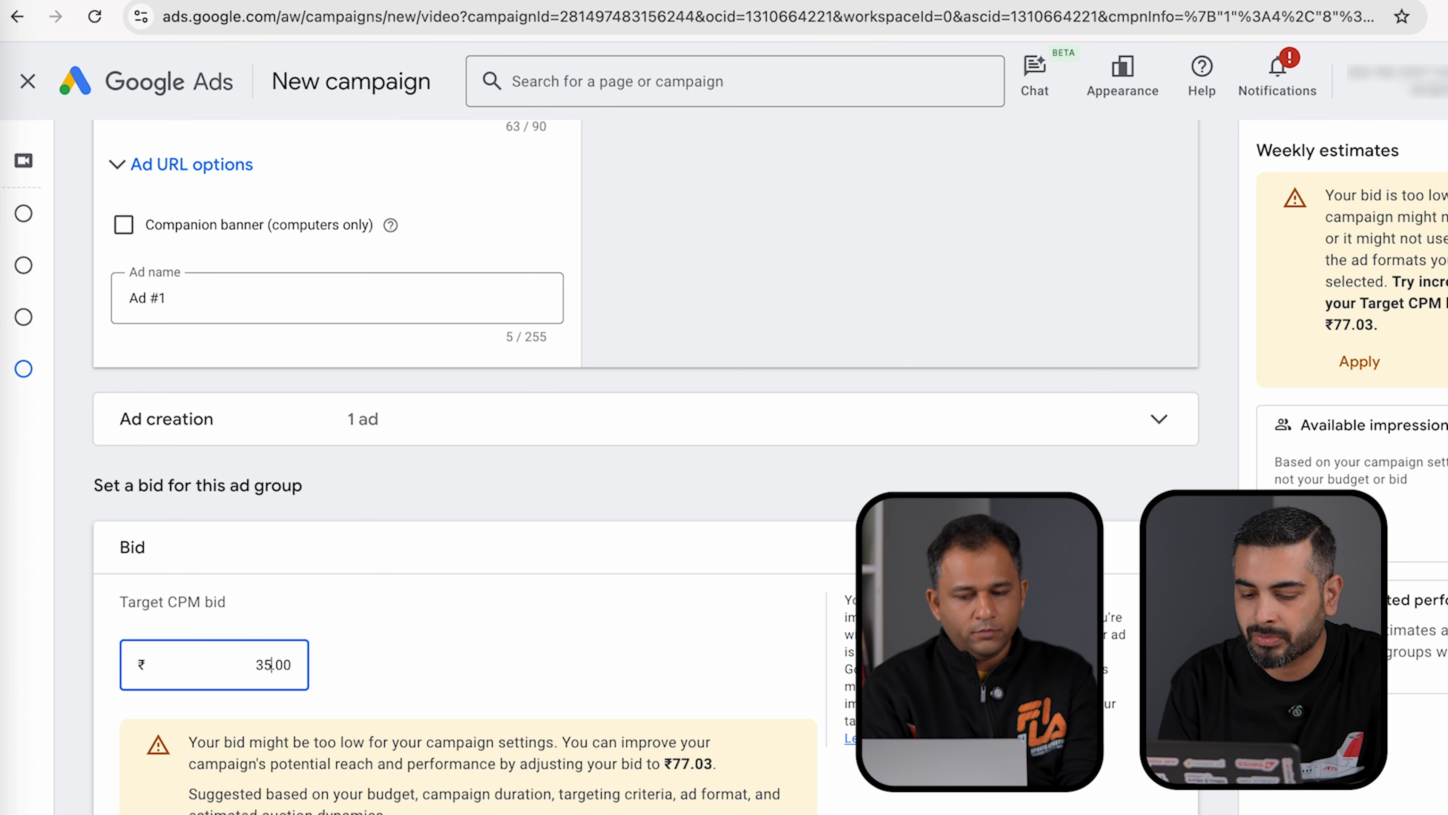
key("BackSpace")
key("BackSpace")
type("45")
scroll(363, 741, "down", 2)
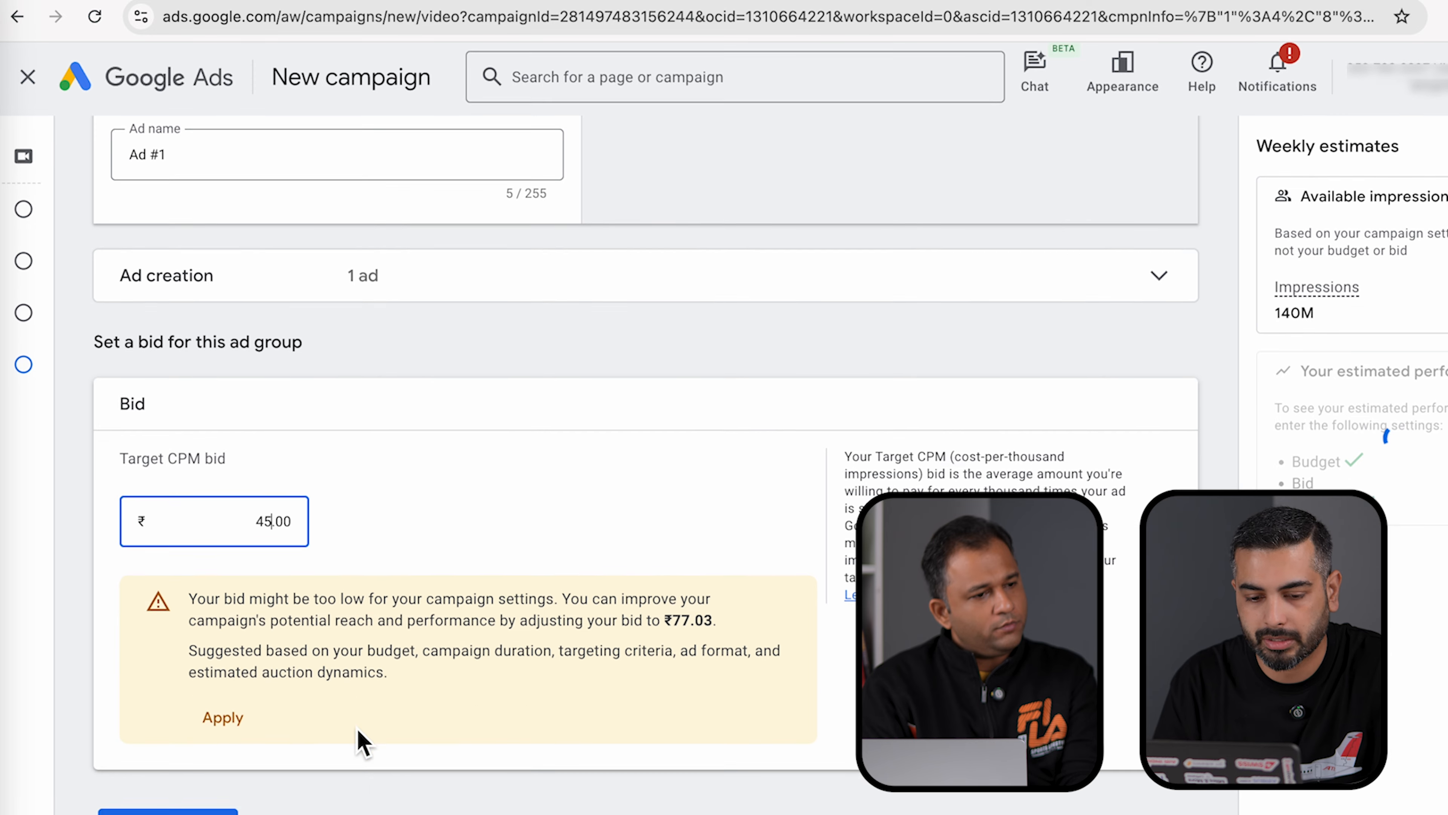
left_click(980, 685)
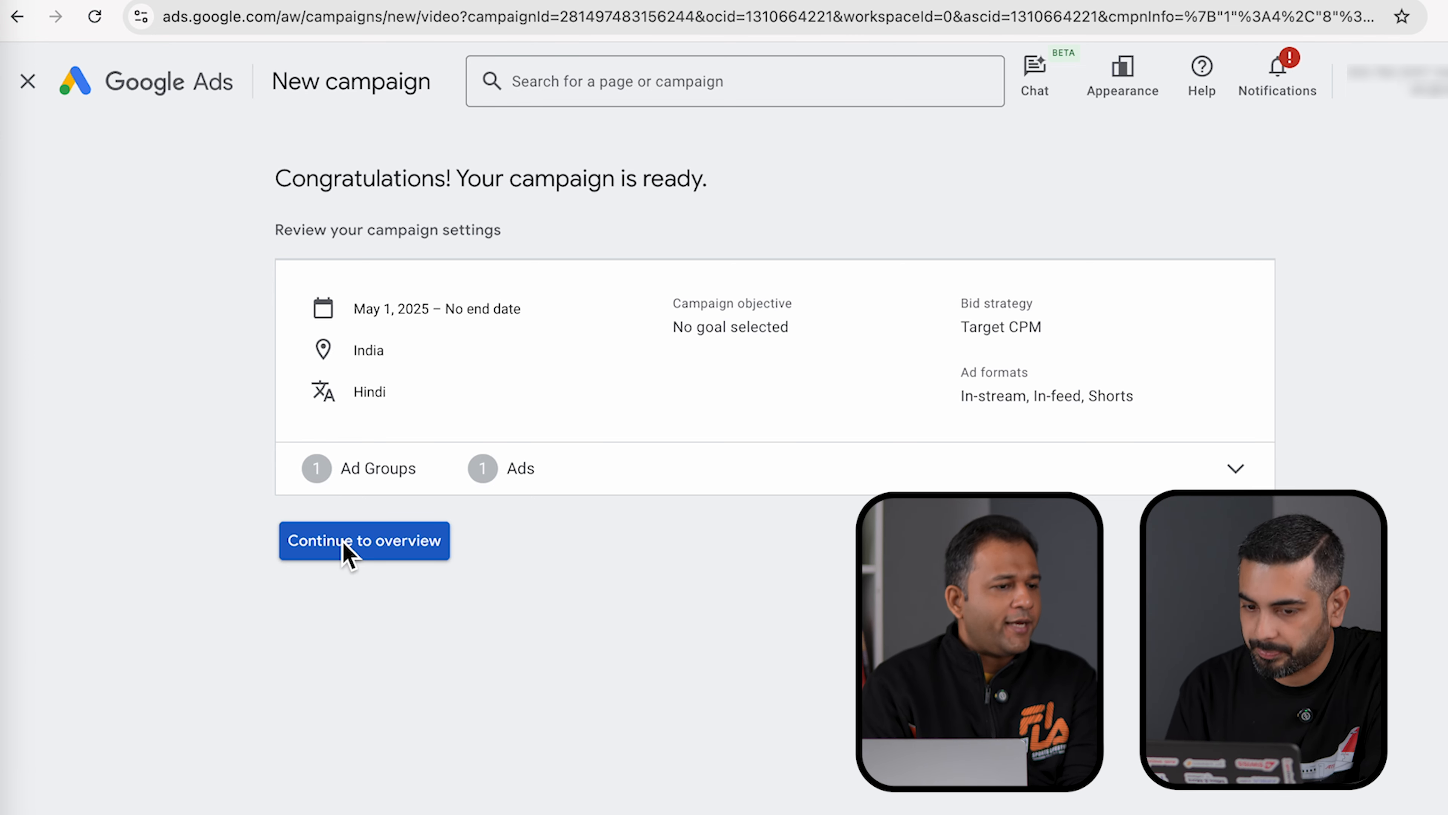
- Open the overview of 'Video Efficient reach - 2025-05-01', shown Eligible at ₹150.00/day
left_click(346, 548)
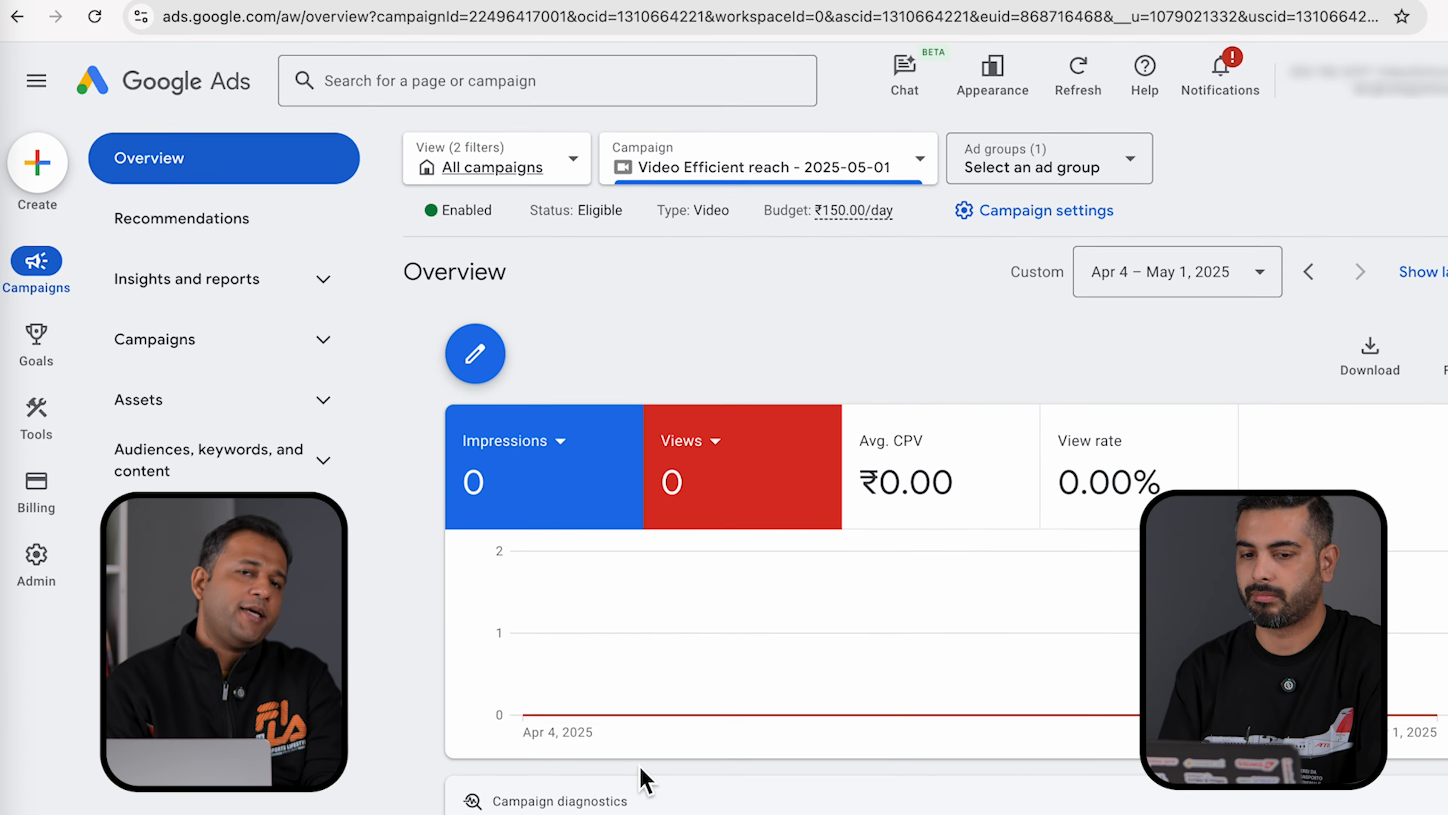
- Browse the overview, then open the Campaigns list showing the new campaign as Eligible
scroll(704, 784, "down", 4)
scroll(704, 784, "down", 10)
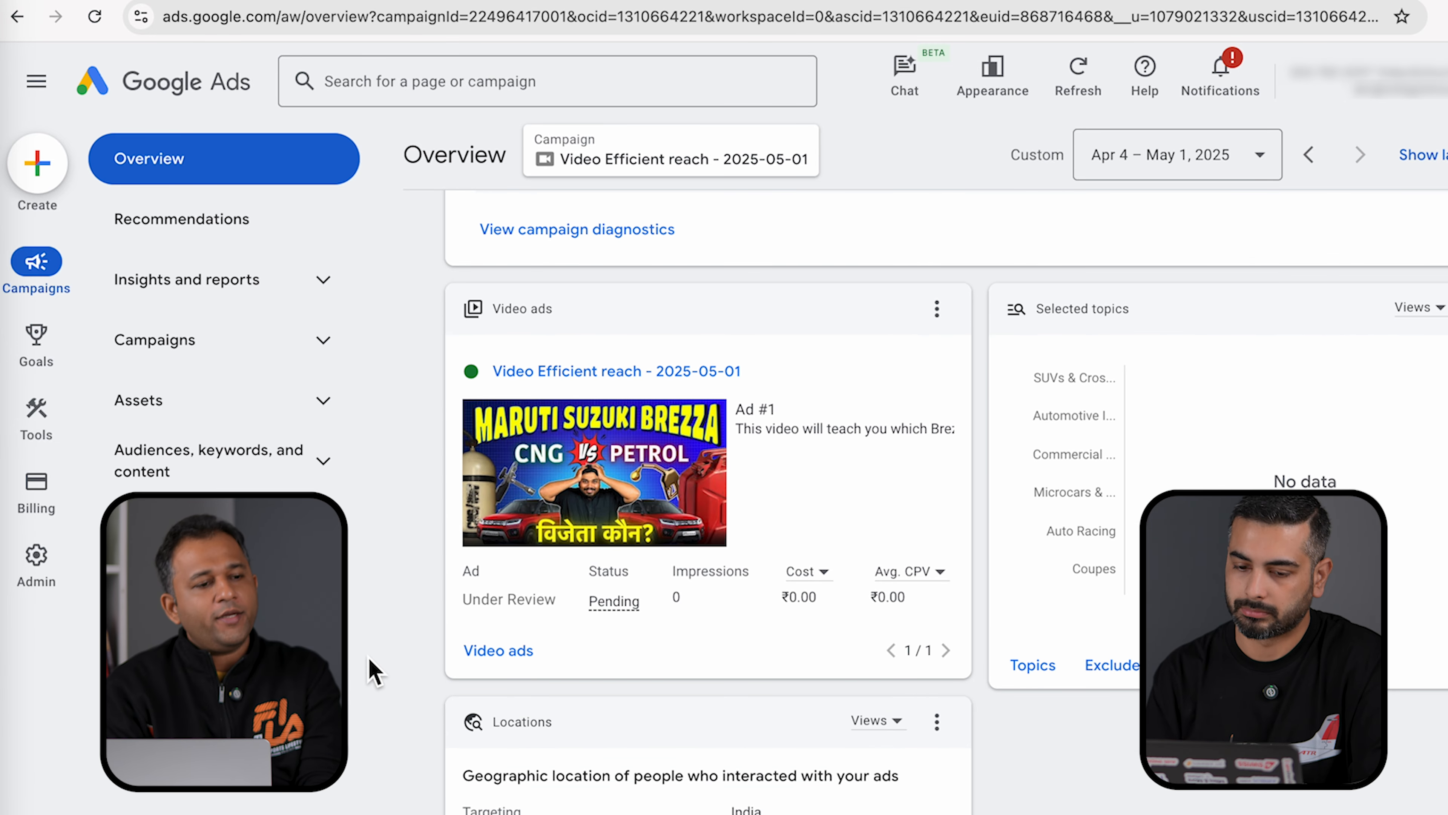
scroll(368, 656, "down", 1)
scroll(540, 785, "down", 6)
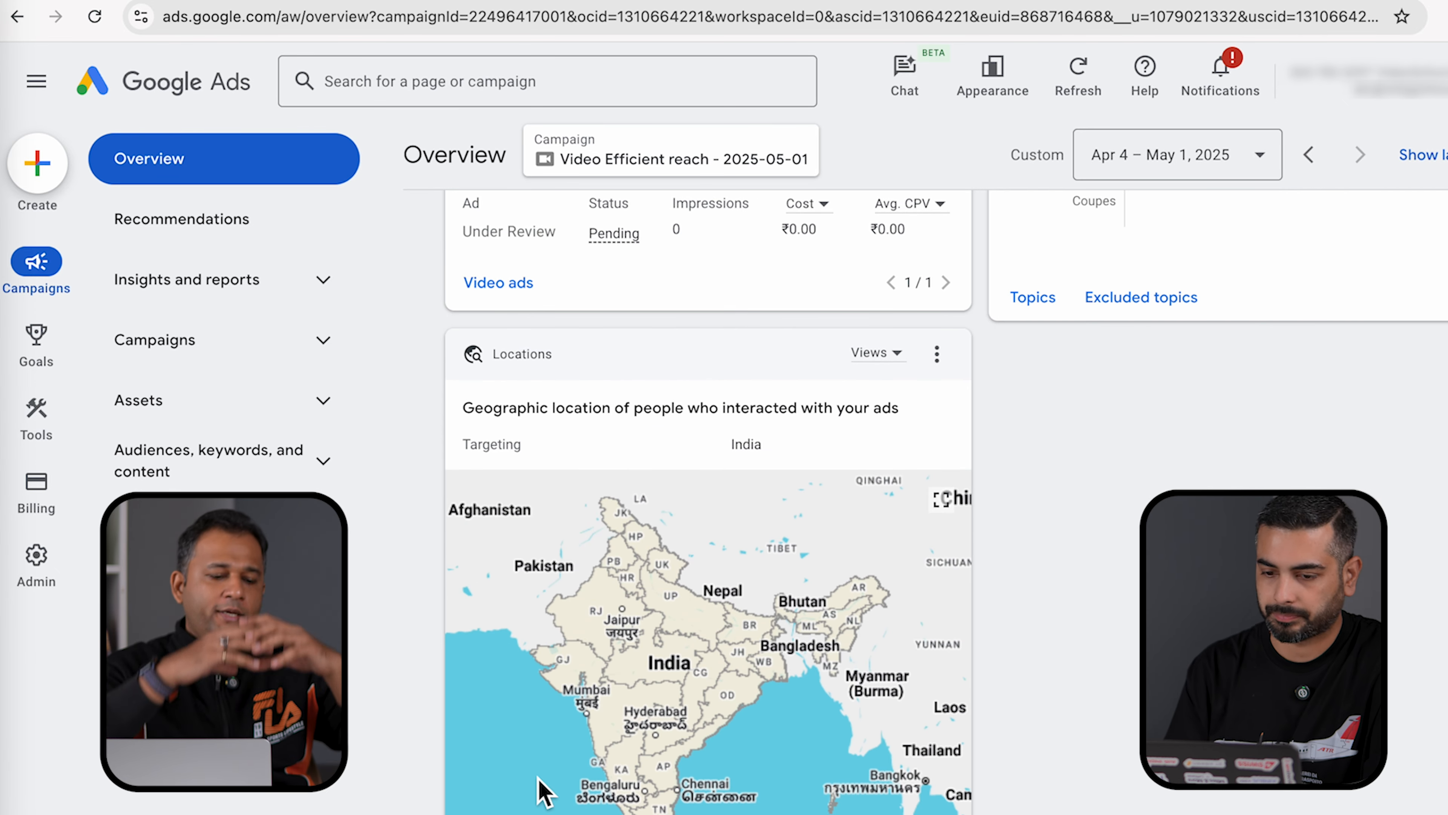
left_click(322, 342)
left_click(245, 402)
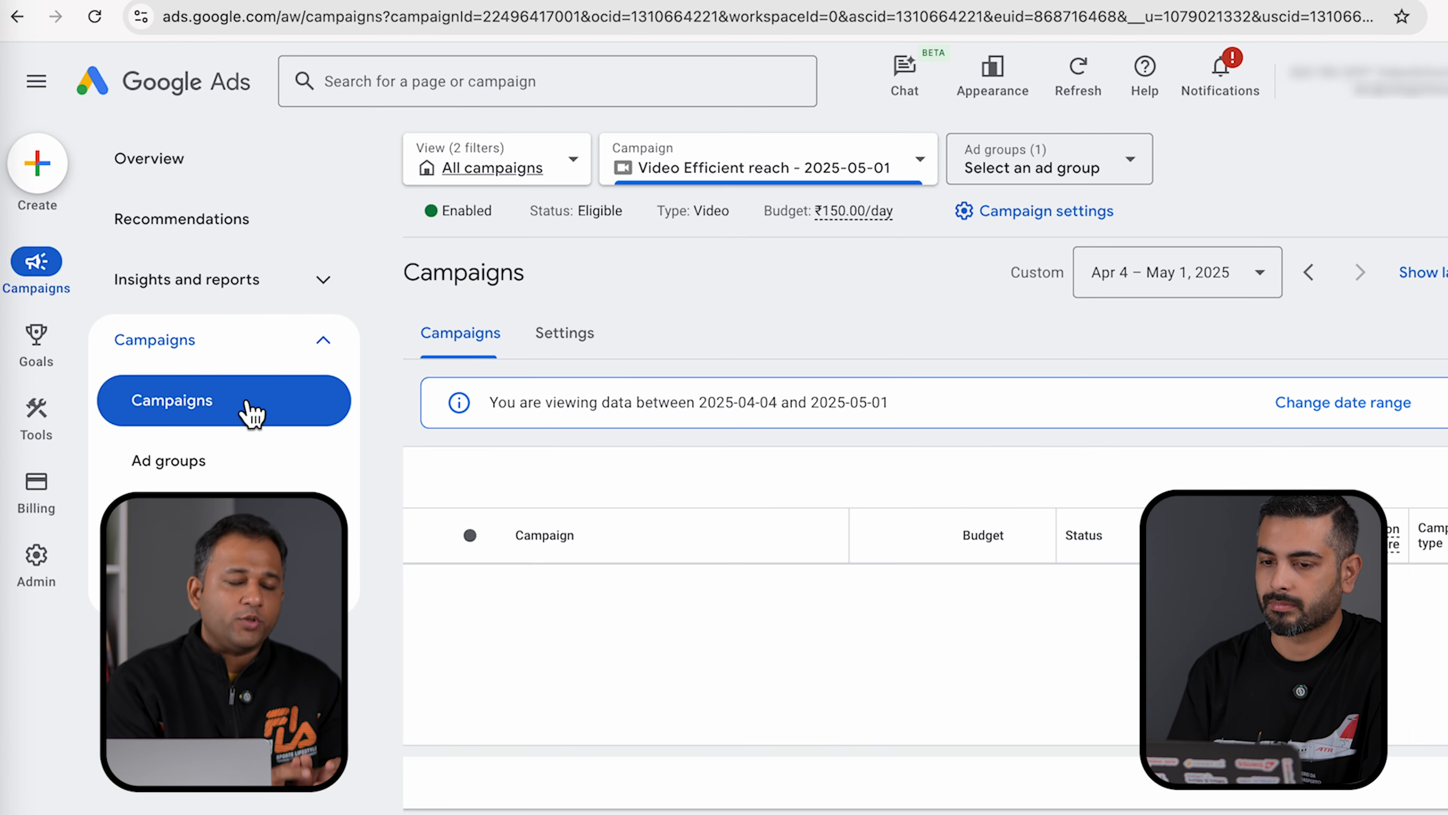
scroll(793, 717, "down", 3)
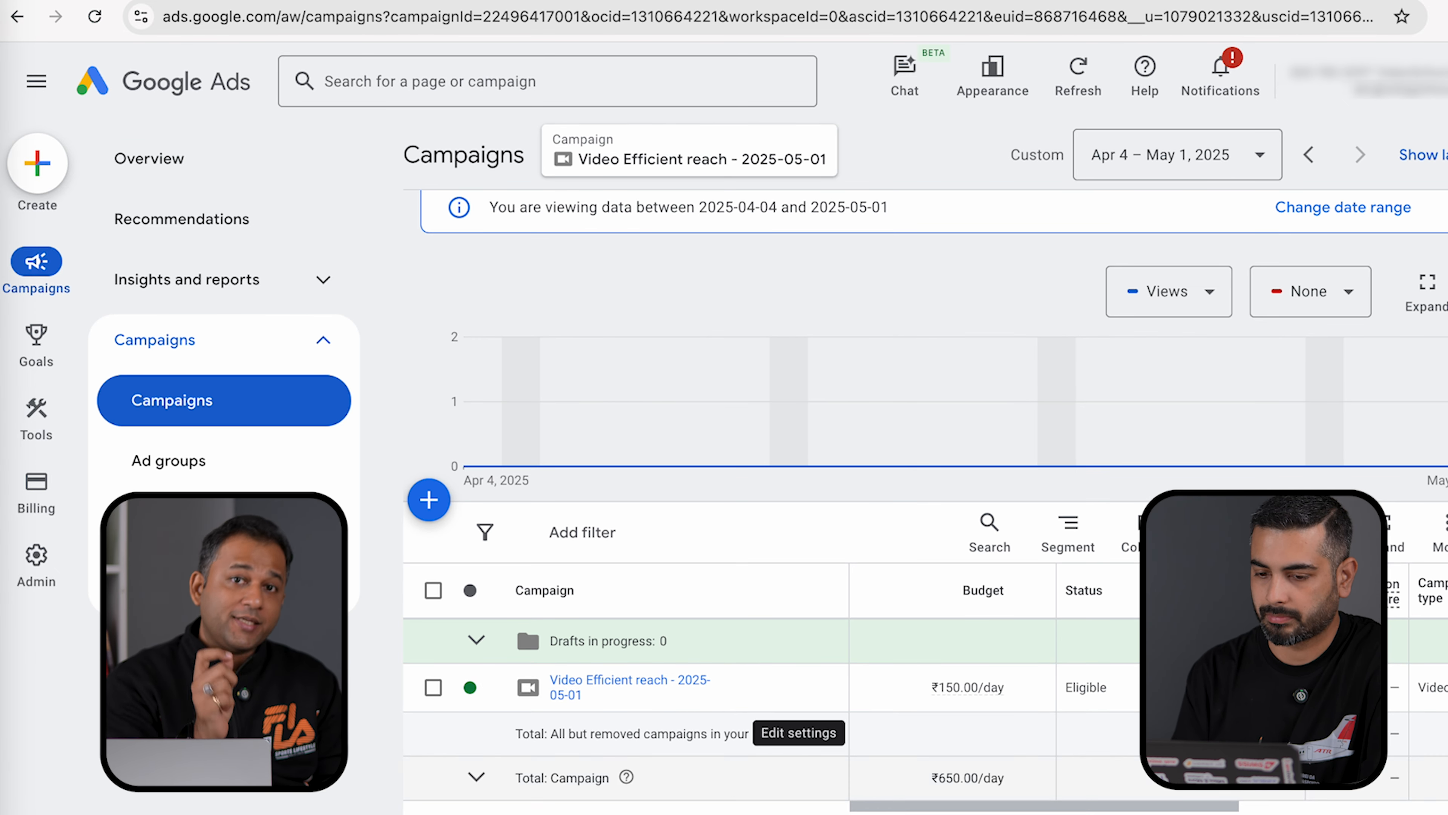